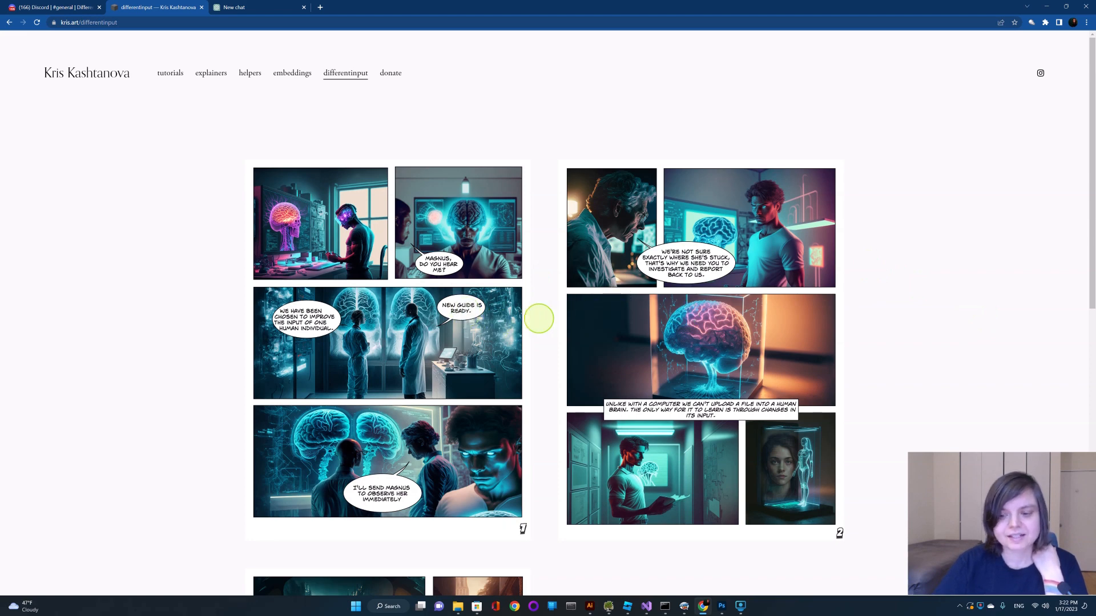
Look through the three published comic pages on the differentinput web page.
{"action": "scroll", "coordinate": [536, 319], "scroll_direction": "down", "scroll_amount": 1}
{"action": "scroll", "coordinate": [537, 320], "scroll_direction": "down", "scroll_amount": 1}
{"action": "scroll", "coordinate": [537, 320], "scroll_direction": "down", "scroll_amount": 3}
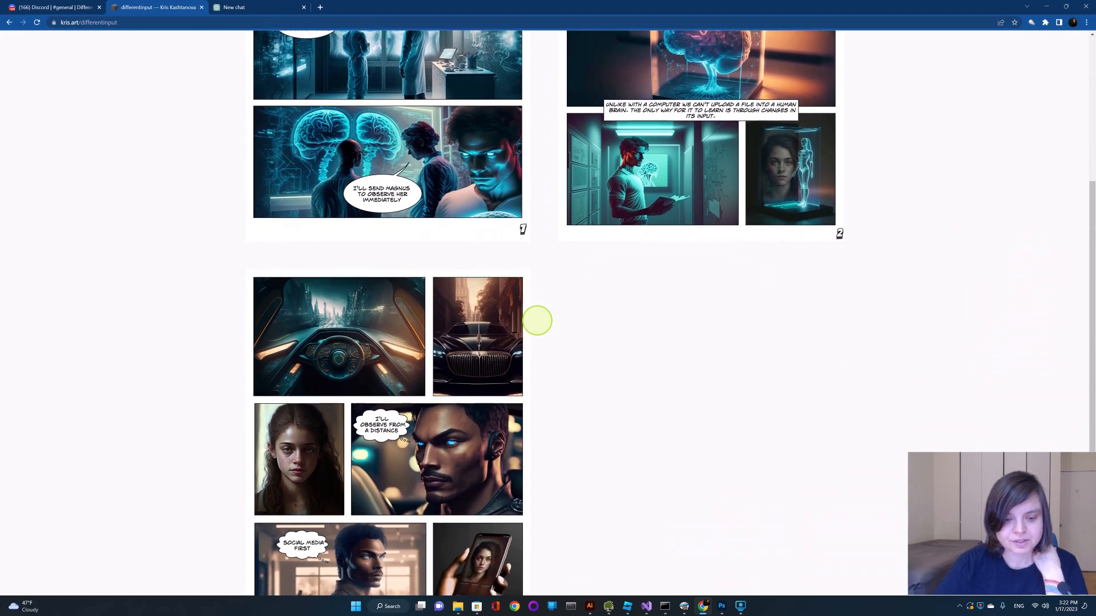
{"action": "scroll", "coordinate": [537, 320], "scroll_direction": "down", "scroll_amount": 1}
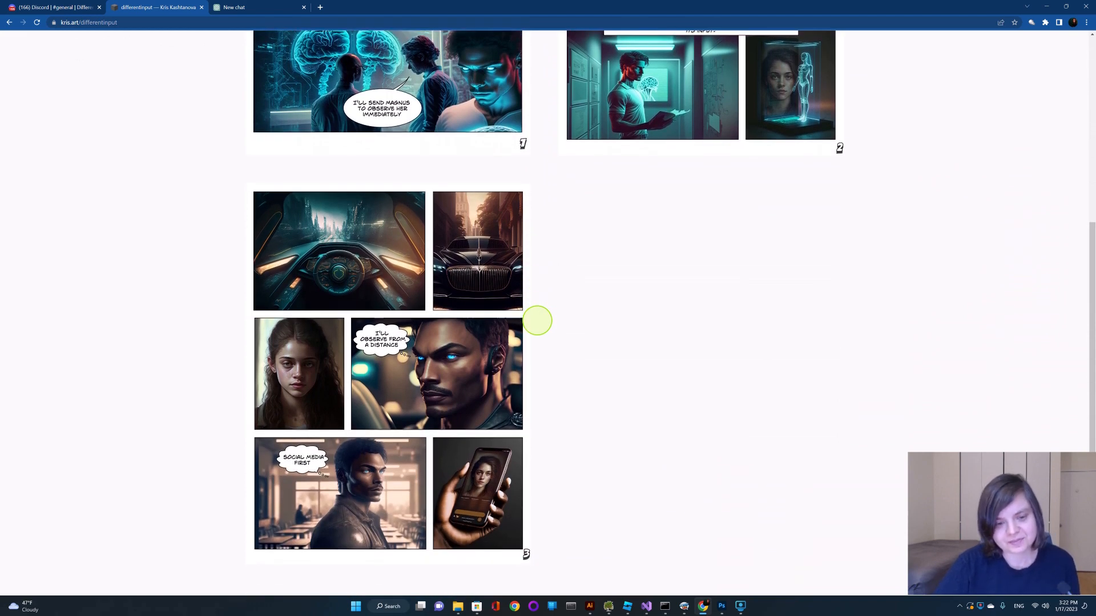
{"action": "scroll", "coordinate": [537, 320], "scroll_direction": "up", "scroll_amount": 4}
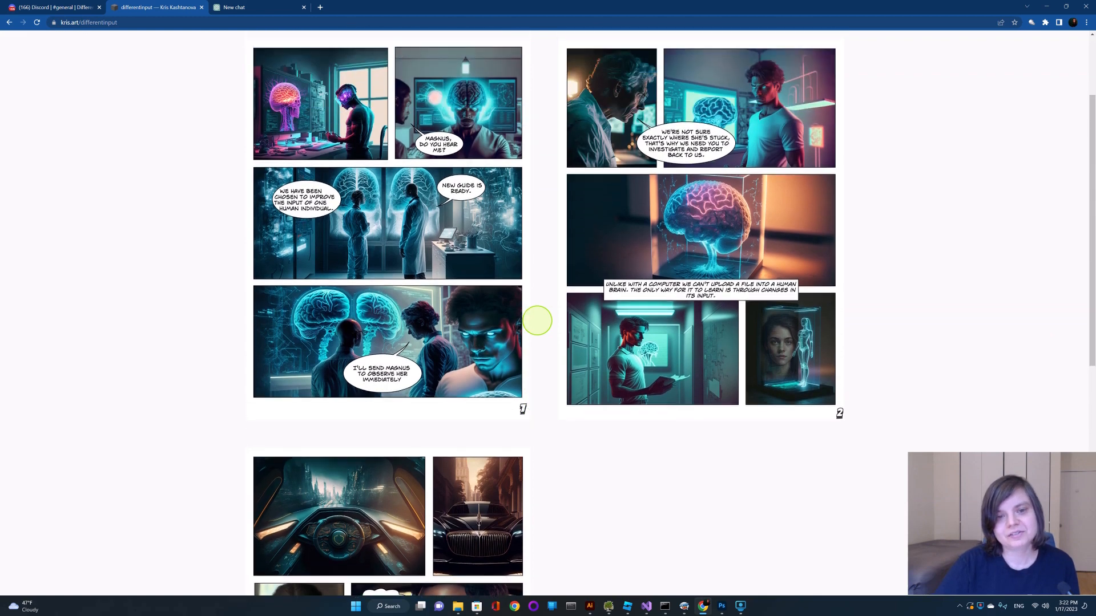
{"action": "scroll", "coordinate": [537, 320], "scroll_direction": "up", "scroll_amount": 2}
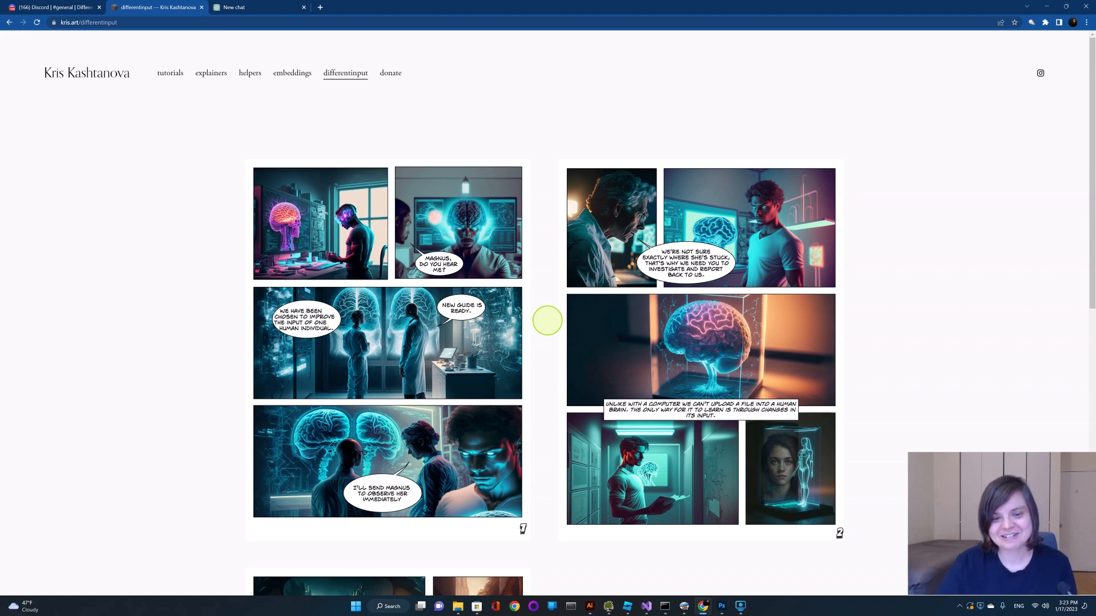
{"action": "scroll", "coordinate": [547, 321], "scroll_direction": "down", "scroll_amount": 1}
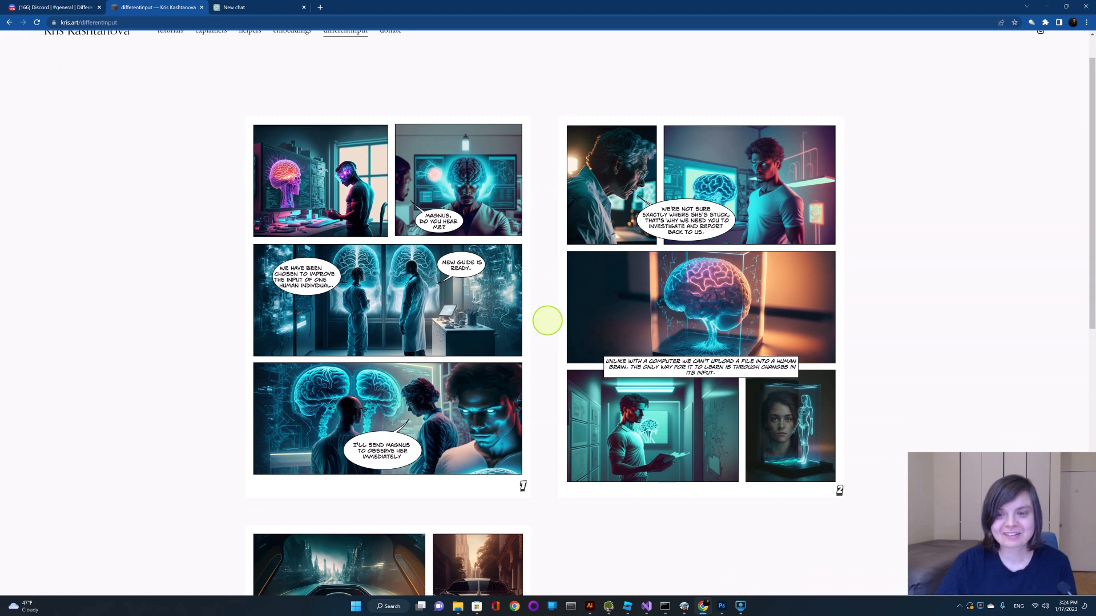
{"action": "scroll", "coordinate": [537, 320], "scroll_direction": "down", "scroll_amount": 2}
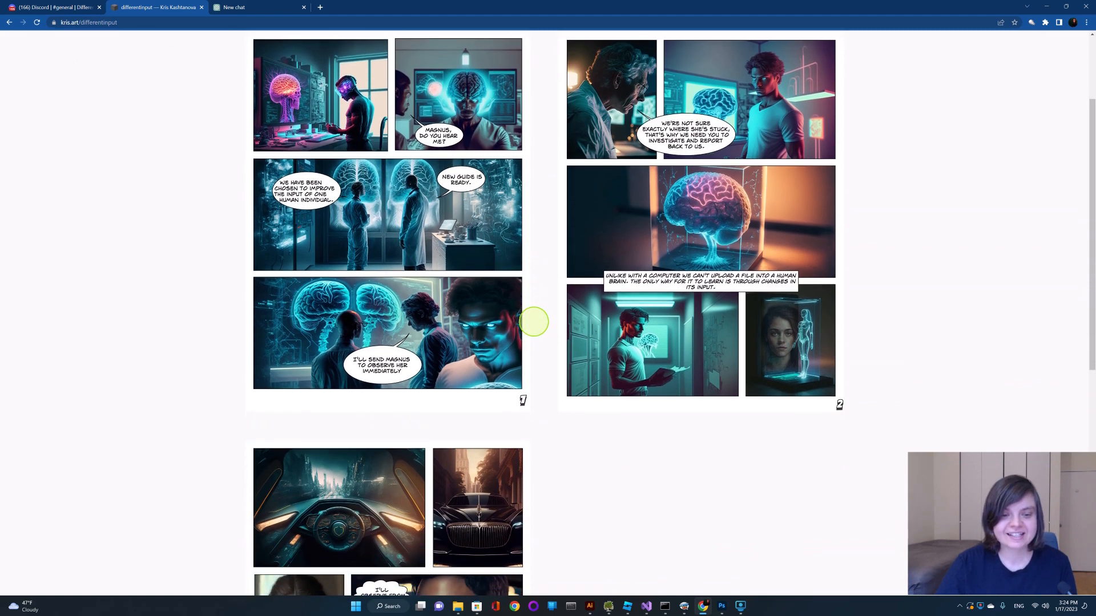
{"action": "scroll", "coordinate": [533, 322], "scroll_direction": "down", "scroll_amount": 1}
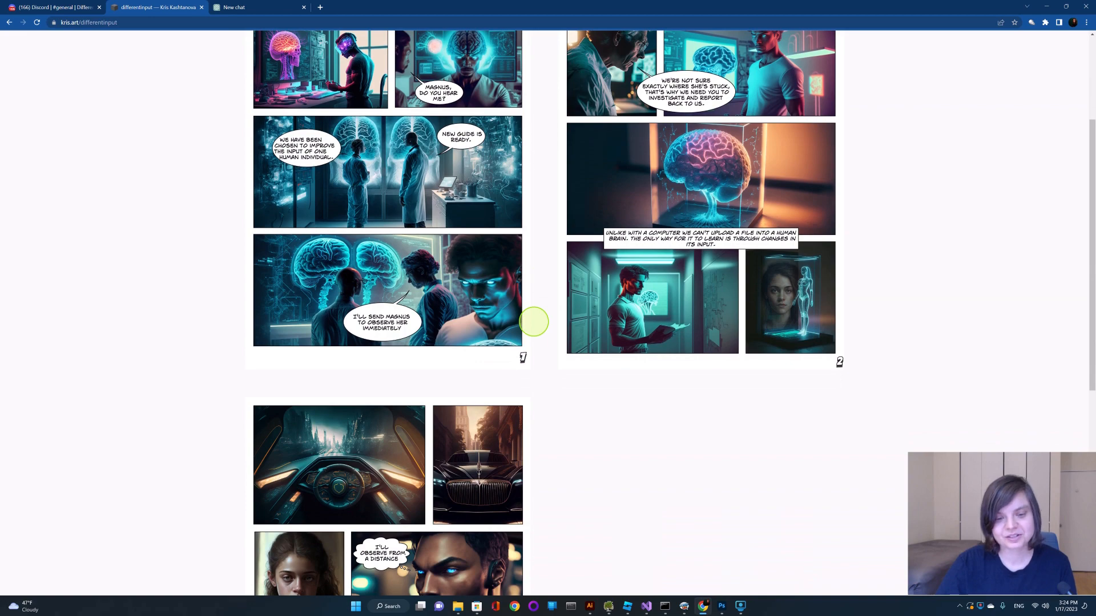
{"action": "scroll", "coordinate": [534, 322], "scroll_direction": "down", "scroll_amount": 1}
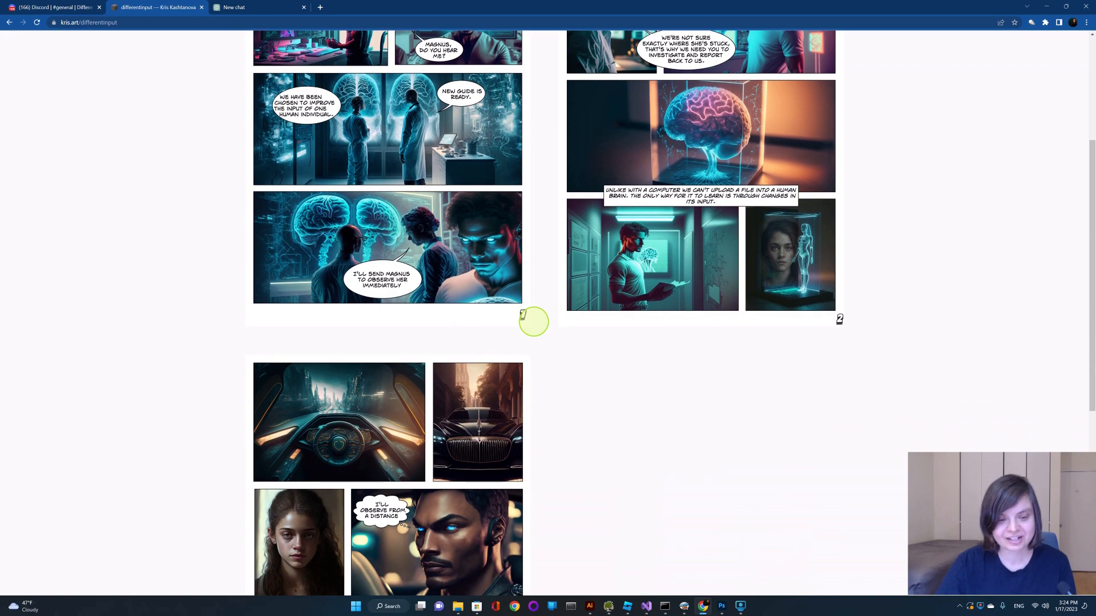
{"action": "scroll", "coordinate": [553, 339], "scroll_direction": "up", "scroll_amount": 1}
{"action": "scroll", "coordinate": [553, 340], "scroll_direction": "down", "scroll_amount": 1}
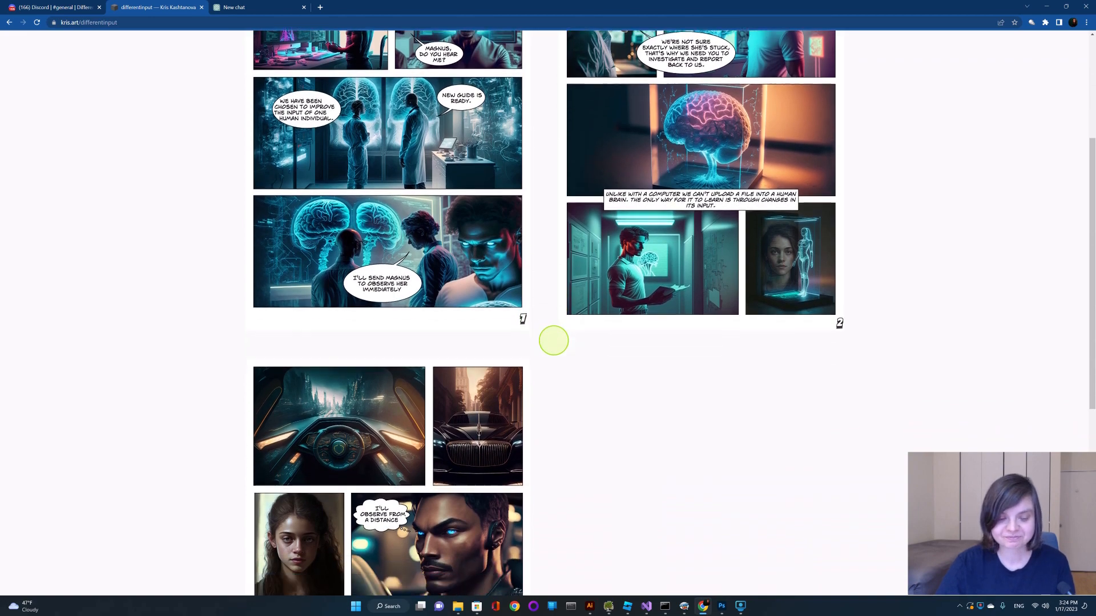
{"action": "scroll", "coordinate": [554, 341], "scroll_direction": "up", "scroll_amount": 1}
{"action": "scroll", "coordinate": [553, 340], "scroll_direction": "up", "scroll_amount": 2}
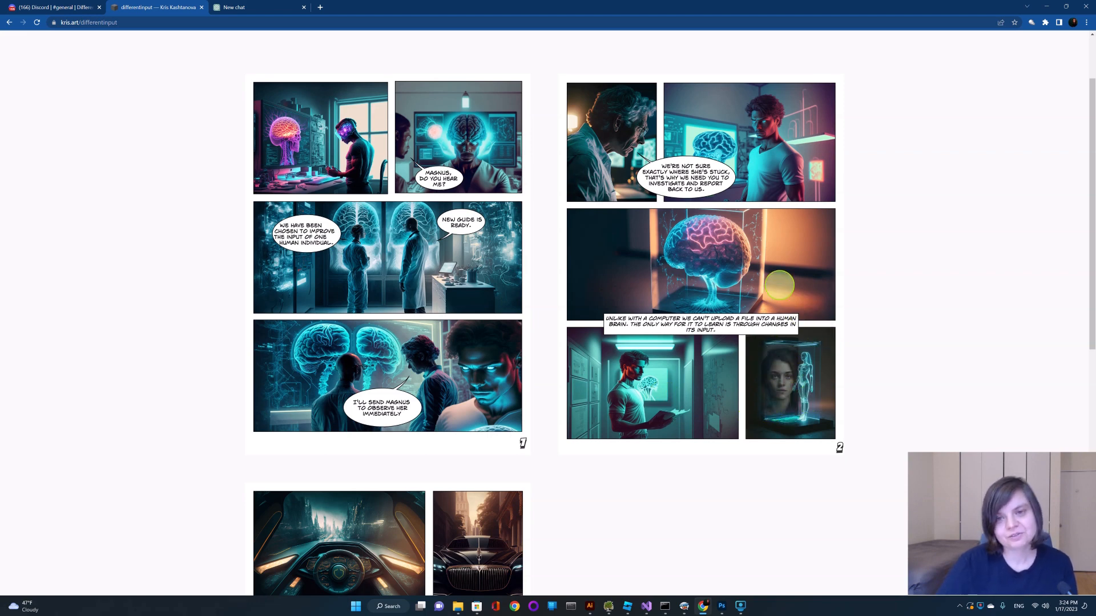
{"action": "scroll", "coordinate": [779, 284], "scroll_direction": "down", "scroll_amount": 2}
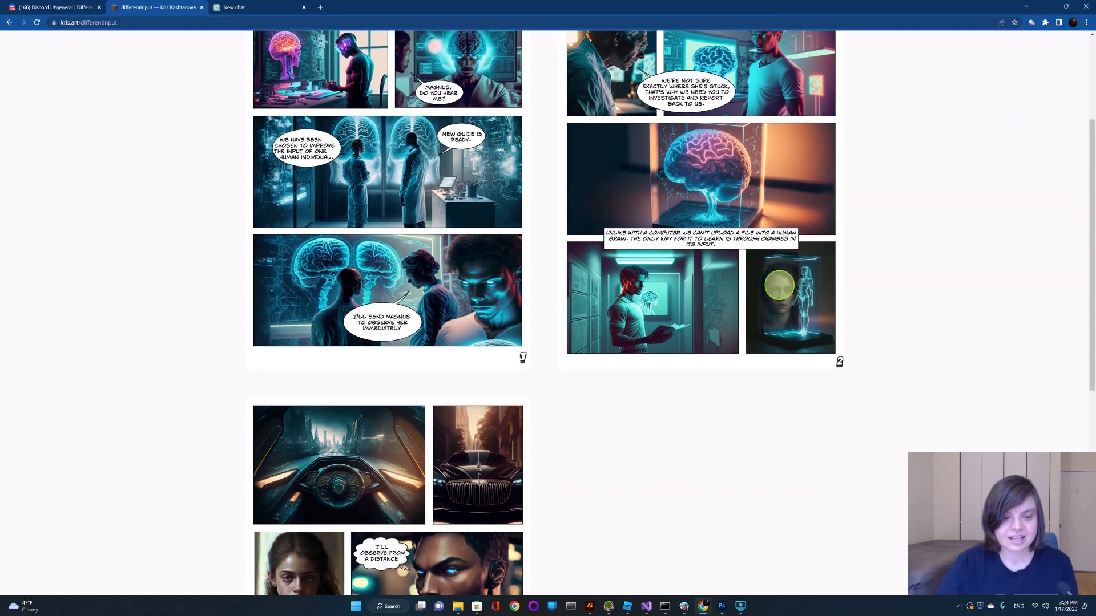
{"action": "scroll", "coordinate": [779, 284], "scroll_direction": "down", "scroll_amount": 3}
{"action": "scroll", "coordinate": [779, 284], "scroll_direction": "up", "scroll_amount": 5}
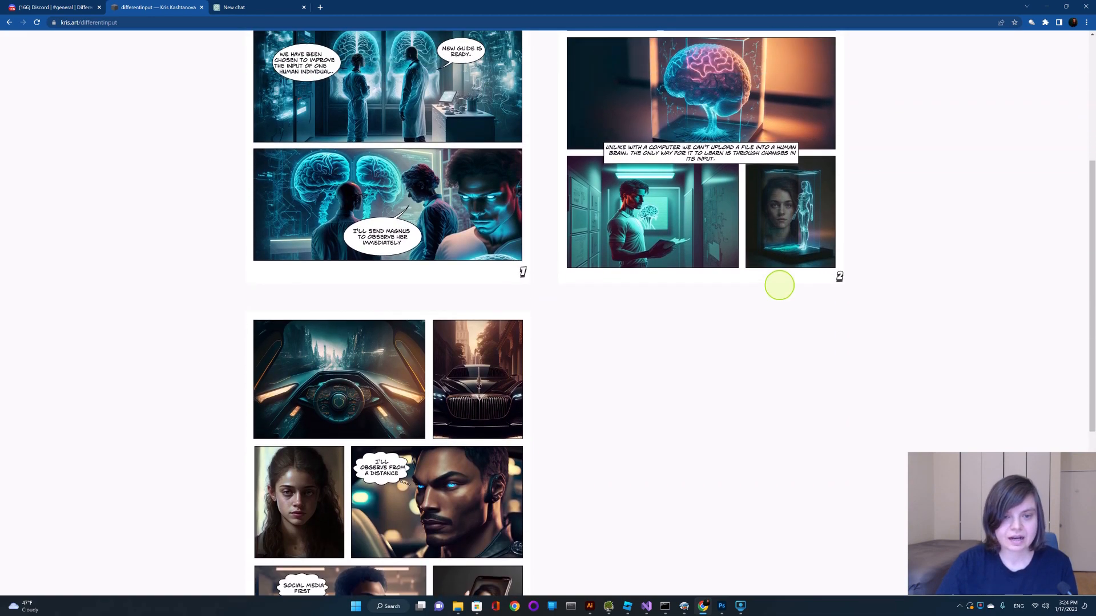
{"action": "scroll", "coordinate": [569, 292], "scroll_direction": "down", "scroll_amount": 4}
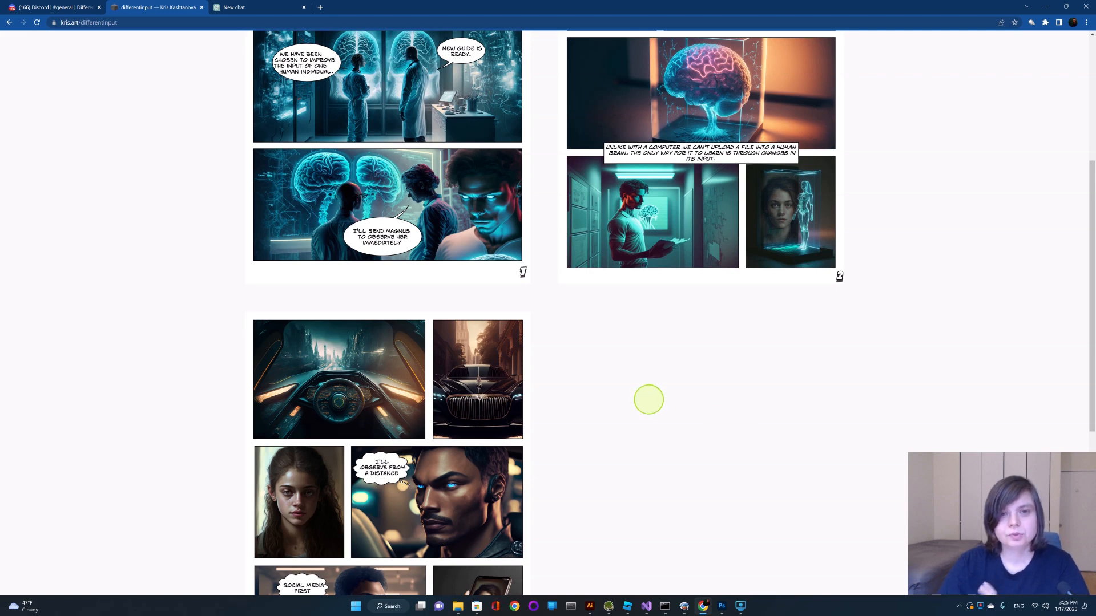
{"action": "scroll", "coordinate": [648, 399], "scroll_direction": "up", "scroll_amount": 3}
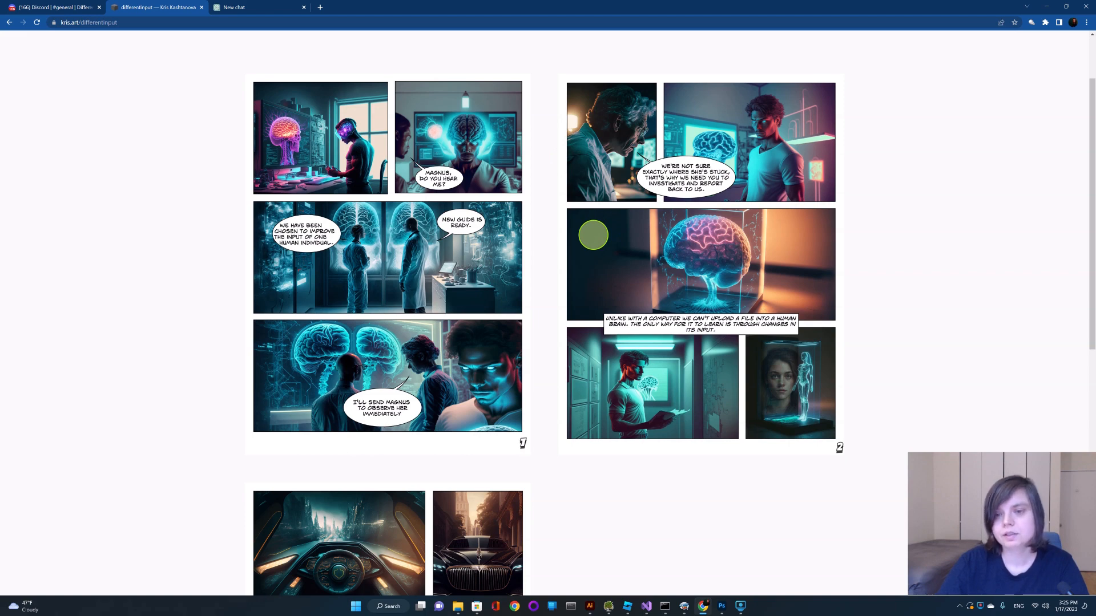
{"action": "scroll", "coordinate": [594, 235], "scroll_direction": "down", "scroll_amount": 4}
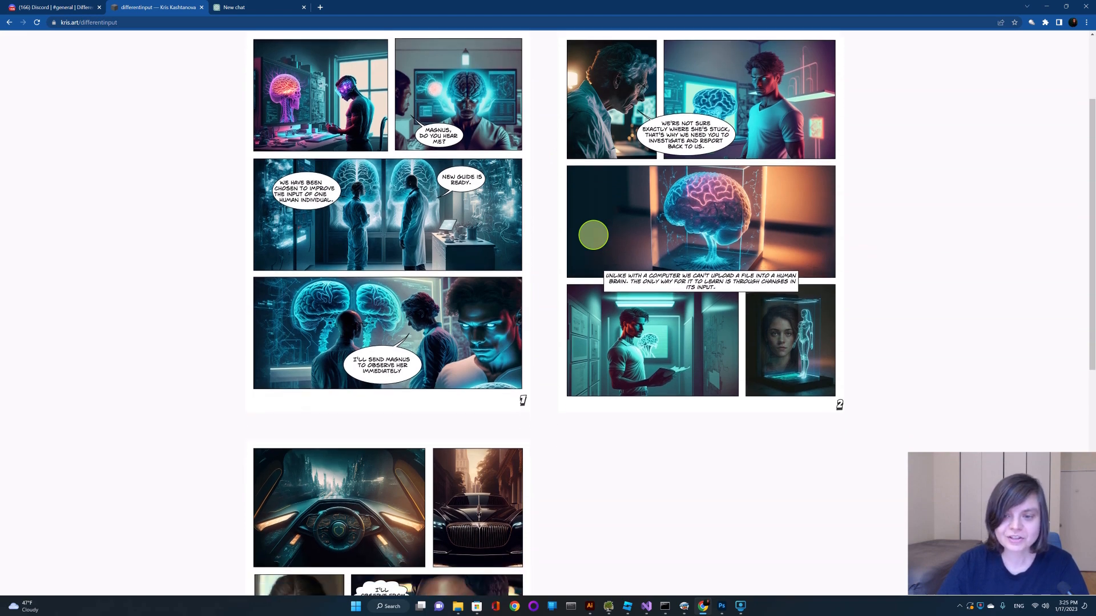
{"action": "scroll", "coordinate": [594, 395], "scroll_direction": "down", "scroll_amount": 1}
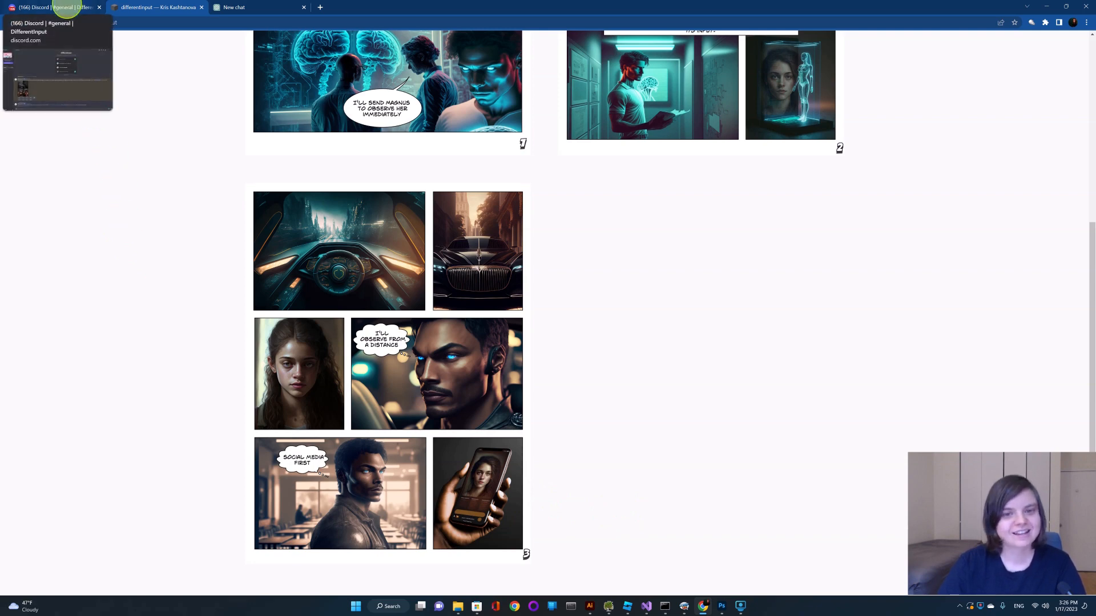
Check the Midjourney channel in Discord, and switch to the DifferentInput document in Comic Life at page 3.
{"action": "left_click", "coordinate": [67, 8]}
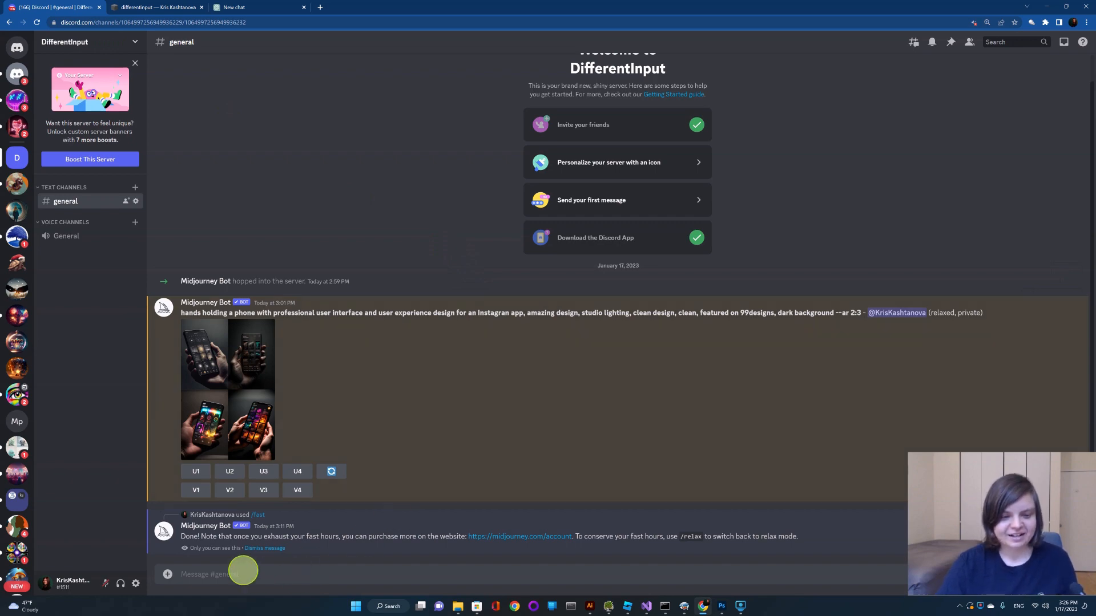
{"action": "mouse_move", "coordinate": [688, 605]}
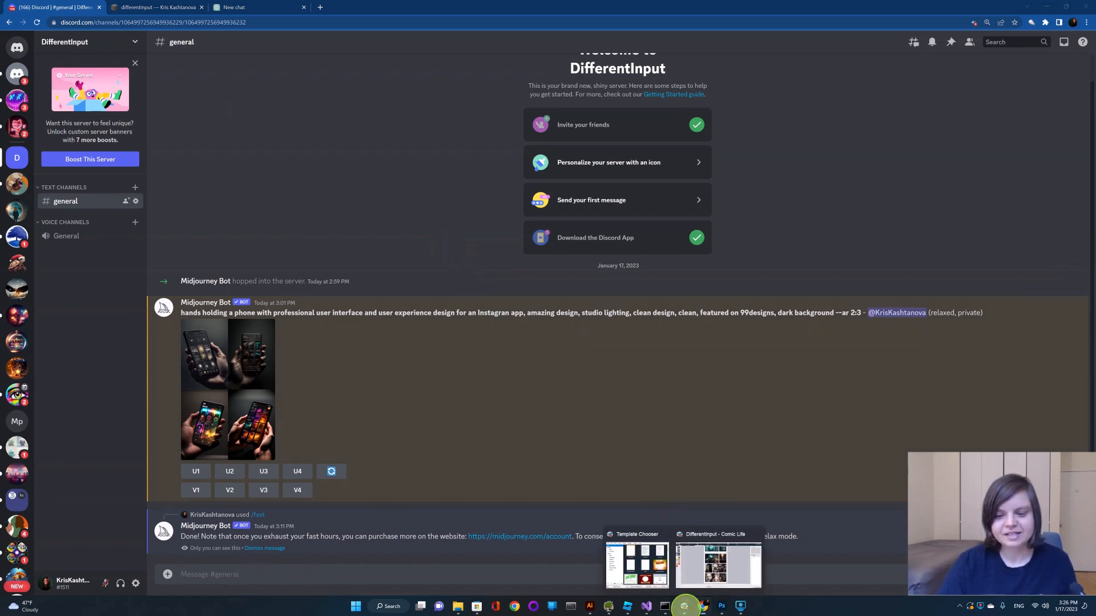
{"action": "left_click", "coordinate": [688, 578]}
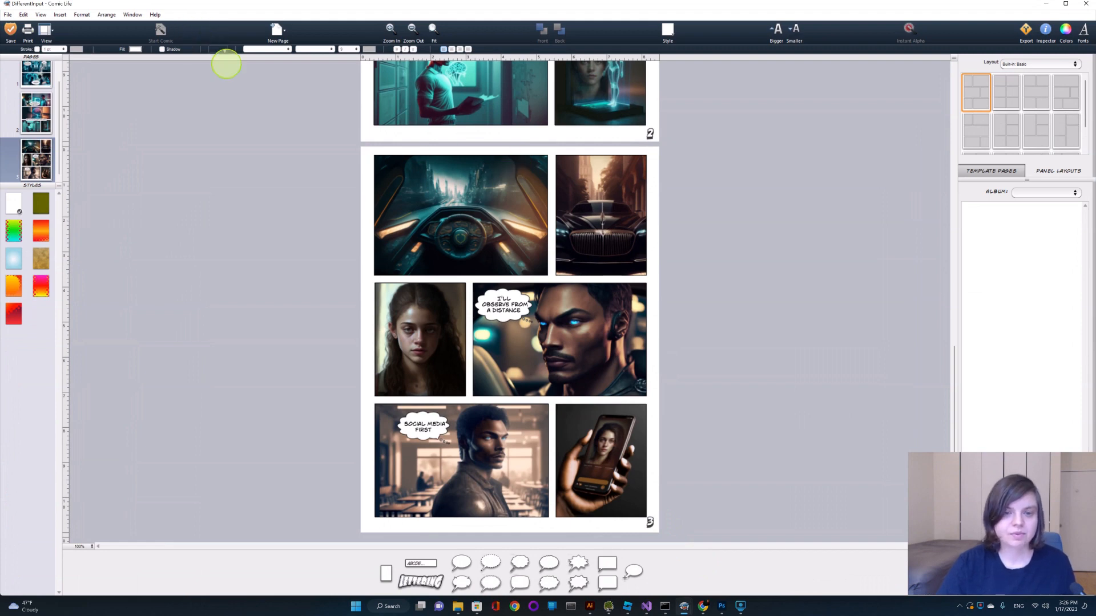
{"action": "scroll", "coordinate": [460, 205], "scroll_direction": "up", "scroll_amount": 3}
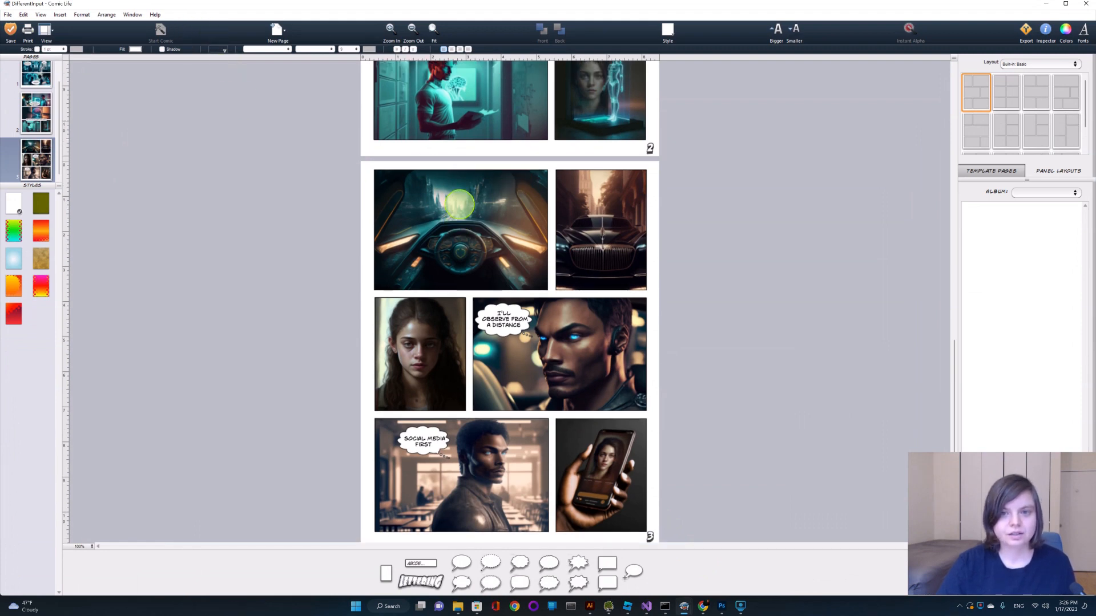
{"action": "scroll", "coordinate": [460, 205], "scroll_direction": "down", "scroll_amount": 3}
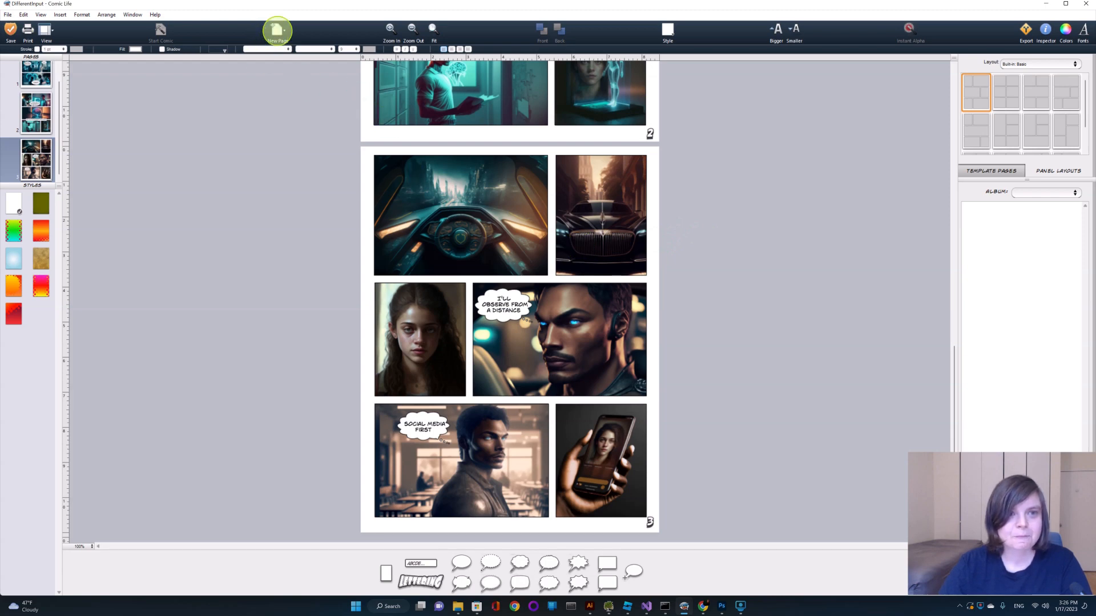
Add a blank page after page 3 and place a copy of the page number in its bottom-right corner, changed to 4.
{"action": "left_click", "coordinate": [278, 32]}
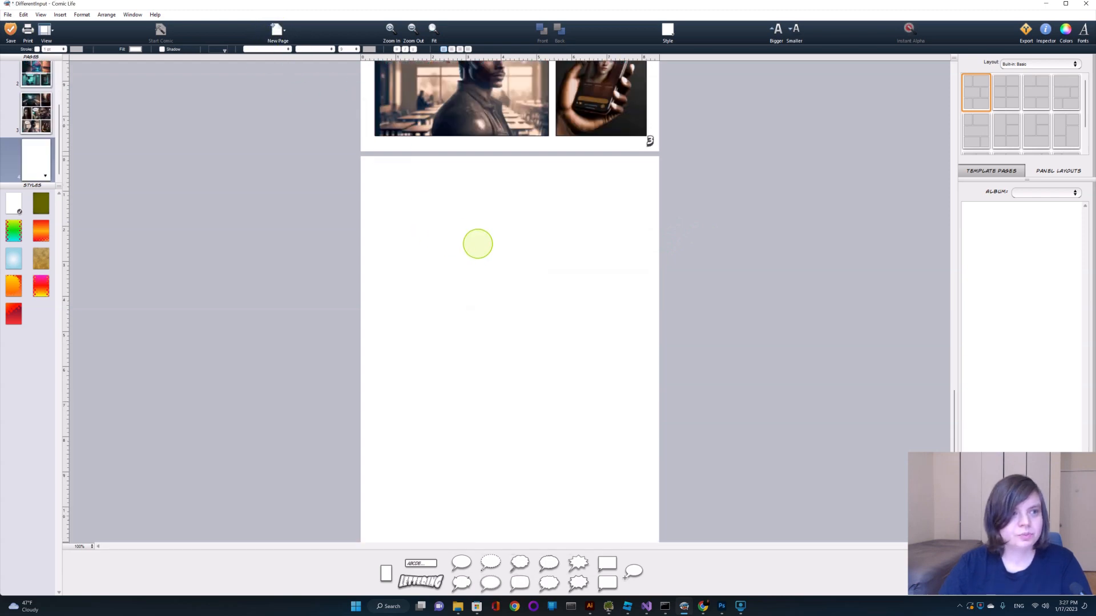
{"action": "left_click", "coordinate": [650, 131]}
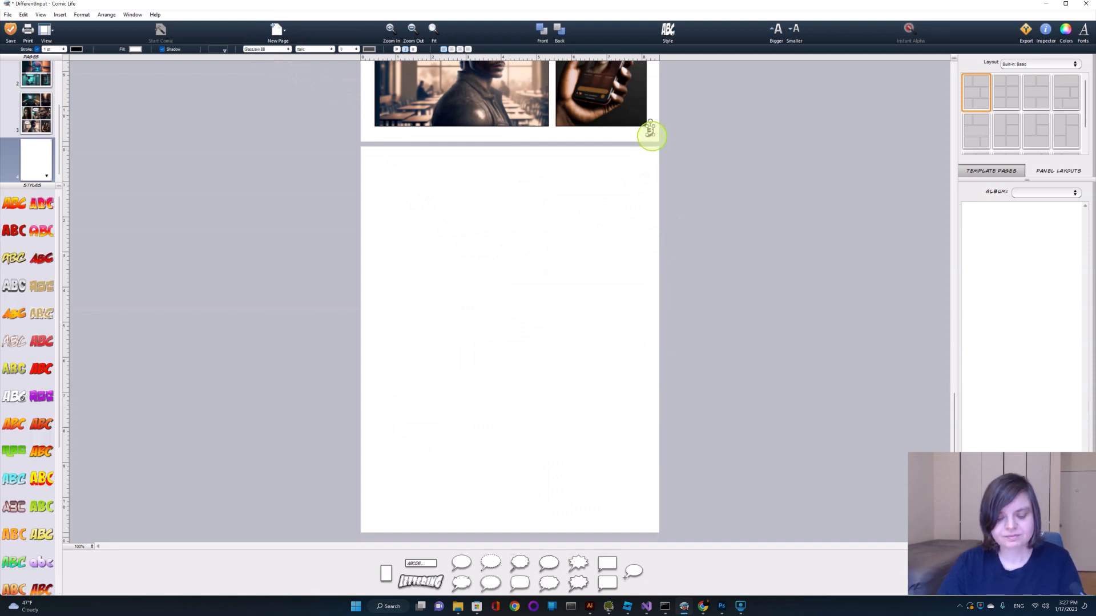
{"action": "left_click_drag", "start_coordinate": [650, 131], "coordinate": [650, 519]}
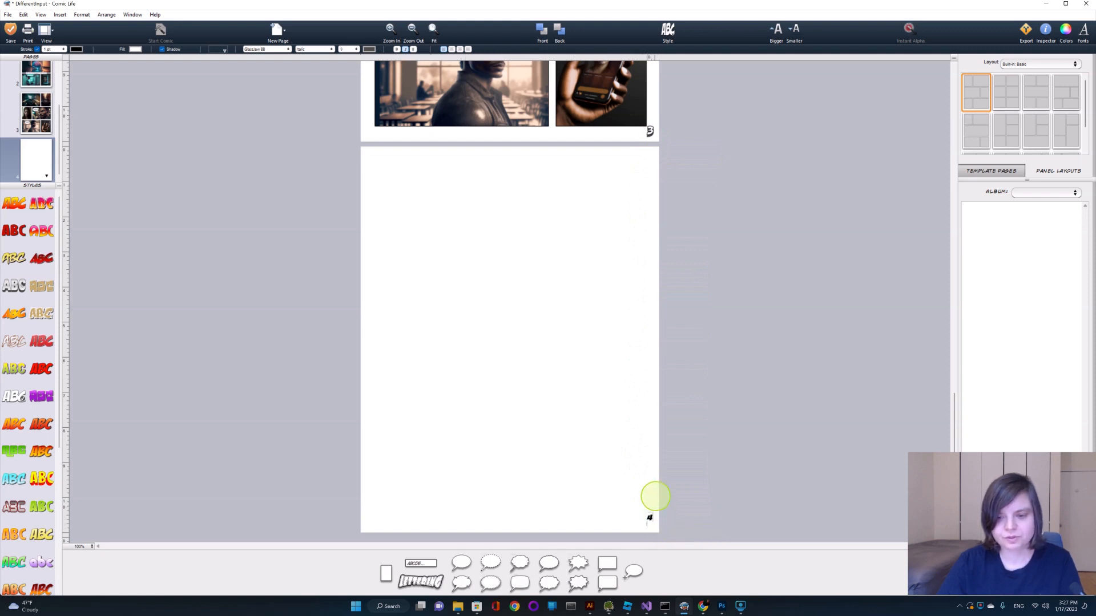
{"action": "left_click", "coordinate": [644, 487]}
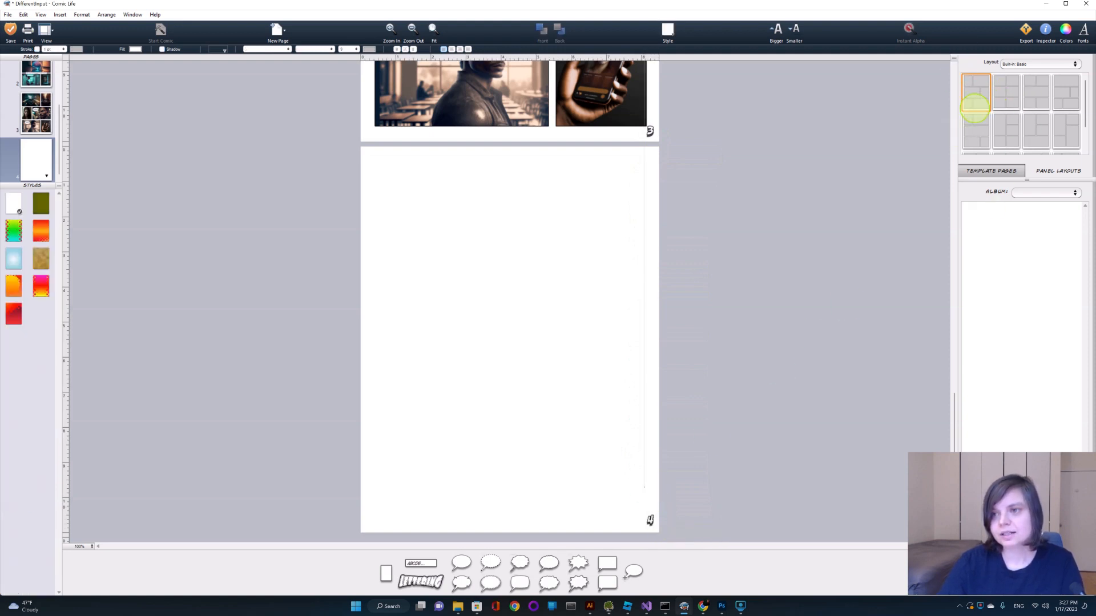
Add a page with the basic five-panel layout, one wide panel between two rows of two, and place it before the blank page.
{"action": "scroll", "coordinate": [569, 246], "scroll_direction": "up", "scroll_amount": 1}
{"action": "scroll", "coordinate": [569, 246], "scroll_direction": "up", "scroll_amount": 1}
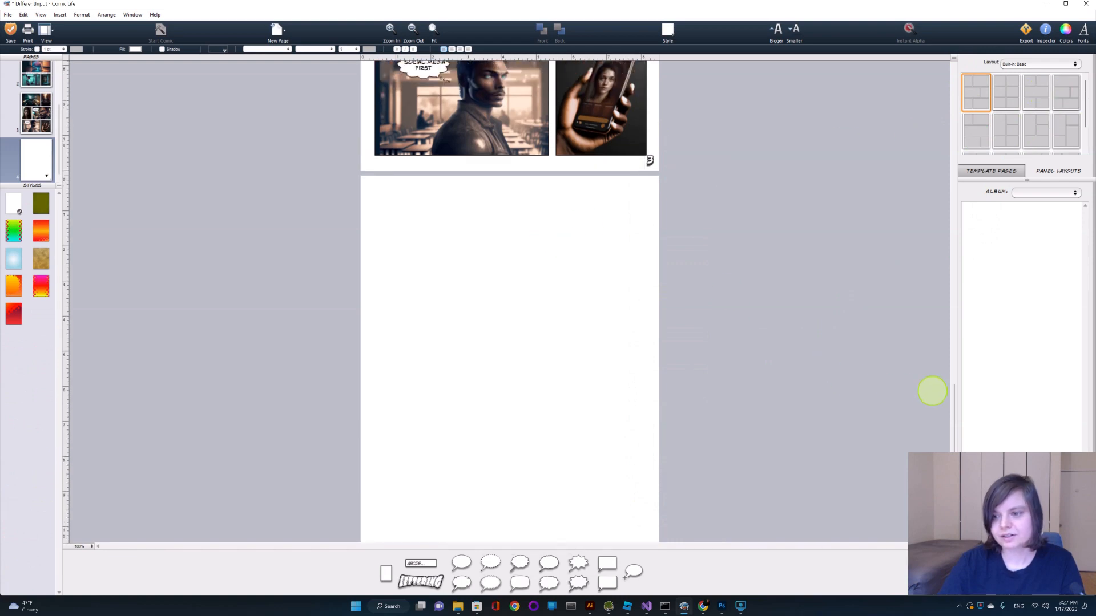
{"action": "left_click_drag", "start_coordinate": [953, 397], "coordinate": [958, 68]}
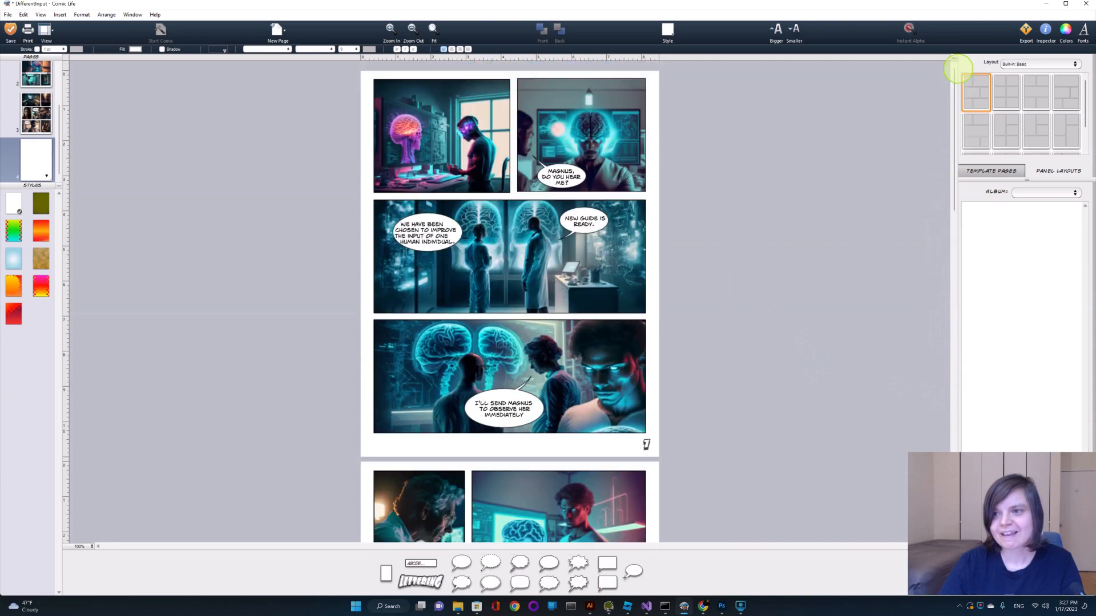
{"action": "left_click_drag", "start_coordinate": [963, 204], "coordinate": [957, 443]}
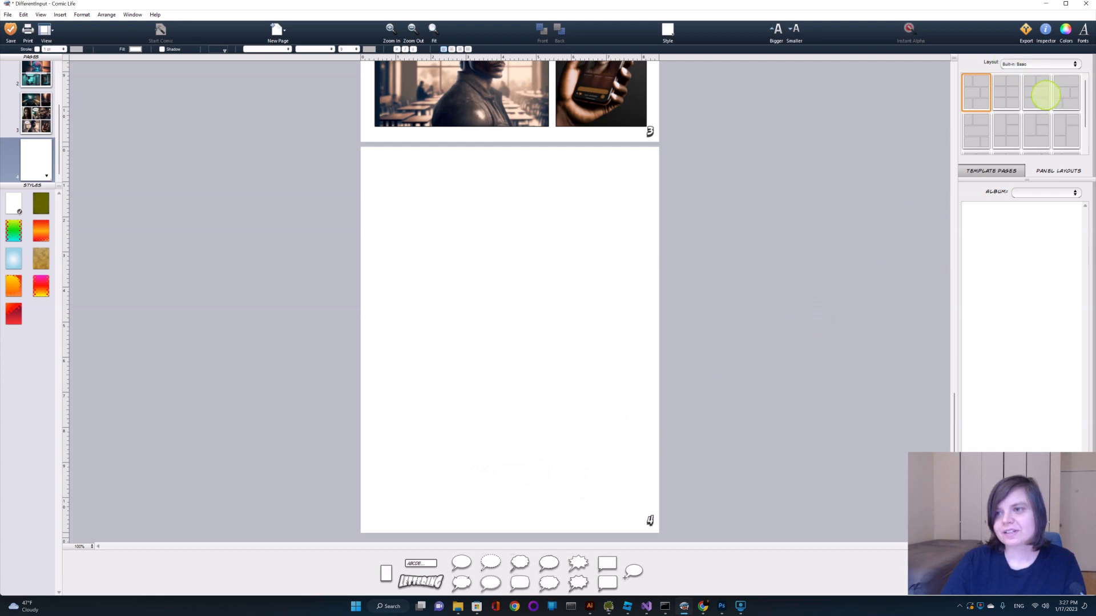
{"action": "left_click_drag", "start_coordinate": [1036, 94], "coordinate": [500, 340]}
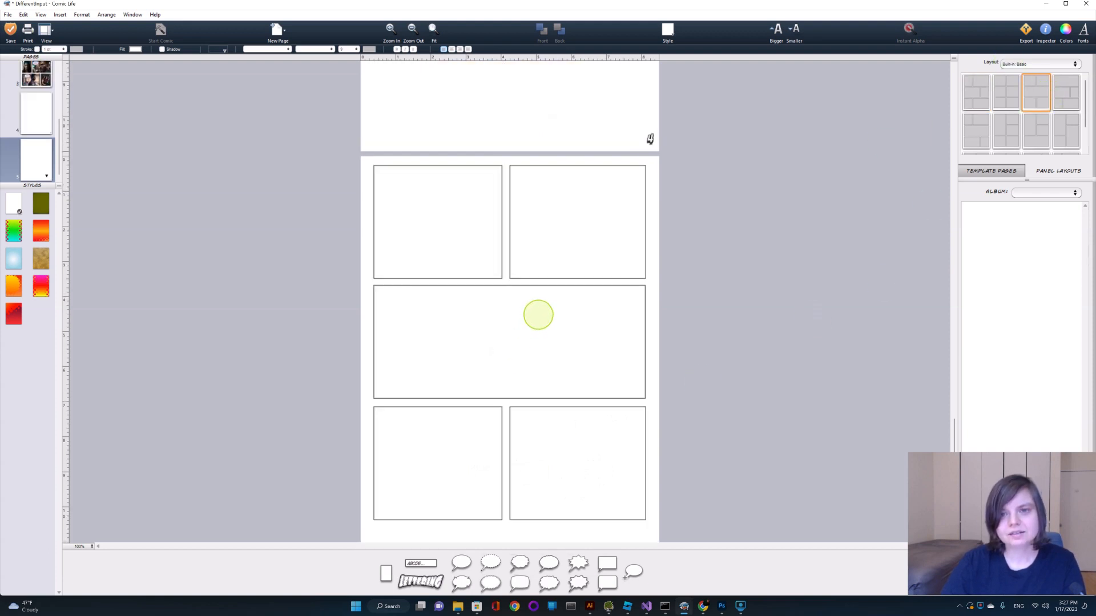
{"action": "scroll", "coordinate": [521, 306], "scroll_direction": "up", "scroll_amount": 1}
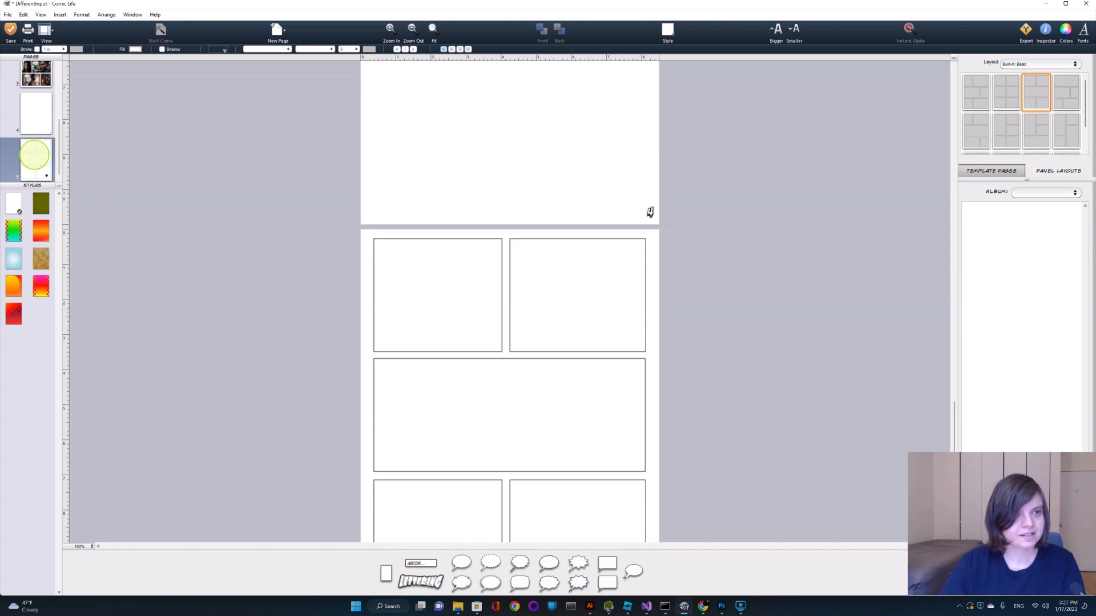
{"action": "left_click_drag", "start_coordinate": [34, 155], "coordinate": [37, 104]}
Move the page number 4 from the blank page to the five-panel page's bottom-right corner, and delete the blank page.
{"action": "left_click", "coordinate": [39, 164]}
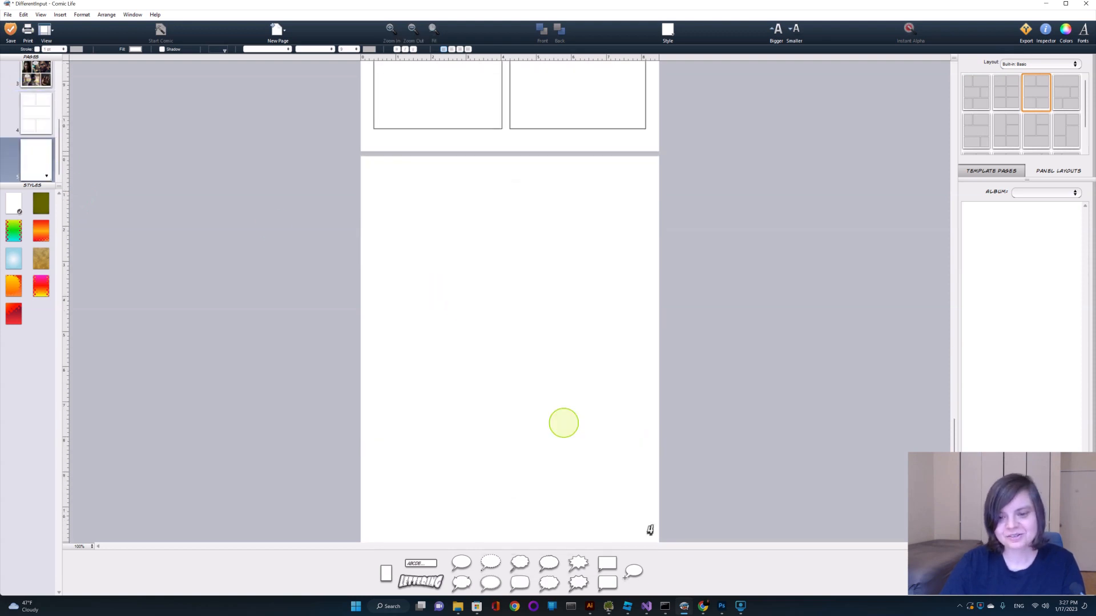
{"action": "left_click_drag", "start_coordinate": [651, 530], "coordinate": [650, 139]}
{"action": "right_click", "coordinate": [33, 152]}
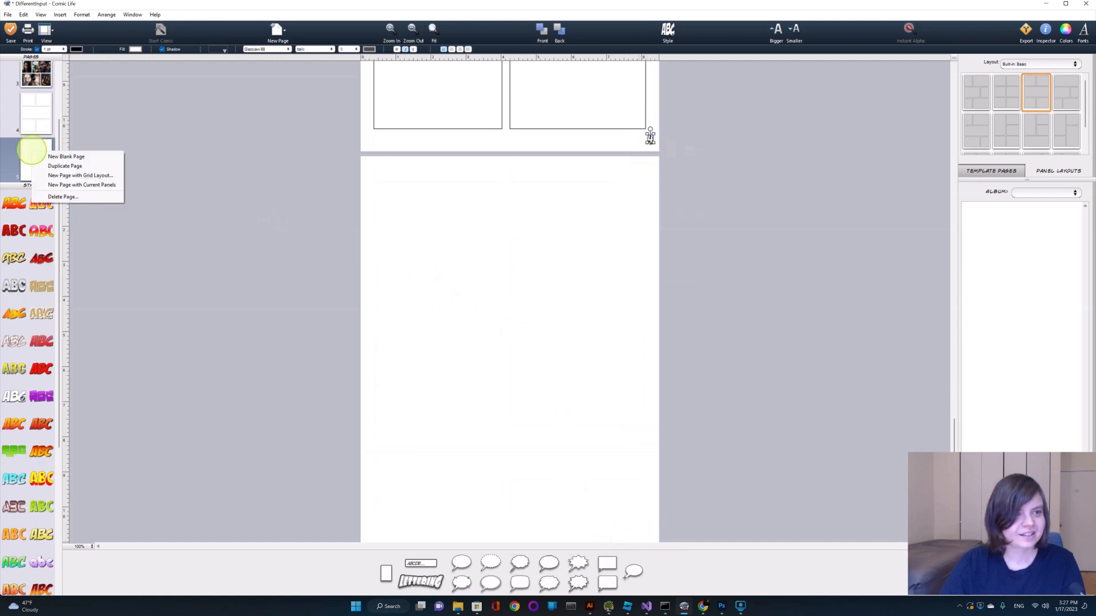
{"action": "left_click", "coordinate": [65, 197]}
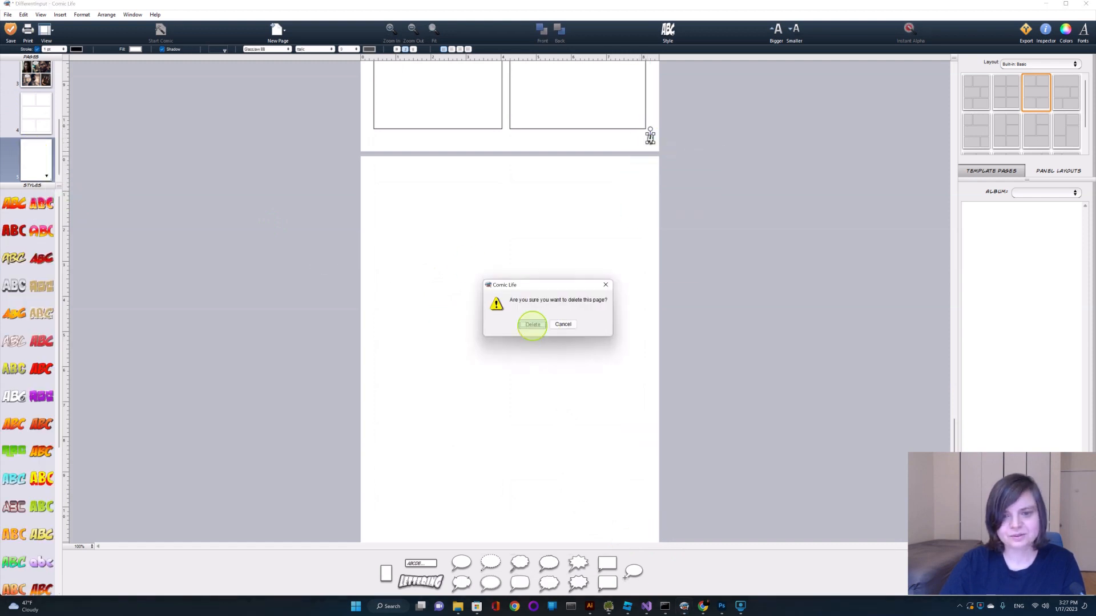
{"action": "left_click", "coordinate": [532, 323]}
{"action": "scroll", "coordinate": [545, 343], "scroll_direction": "down", "scroll_amount": 1}
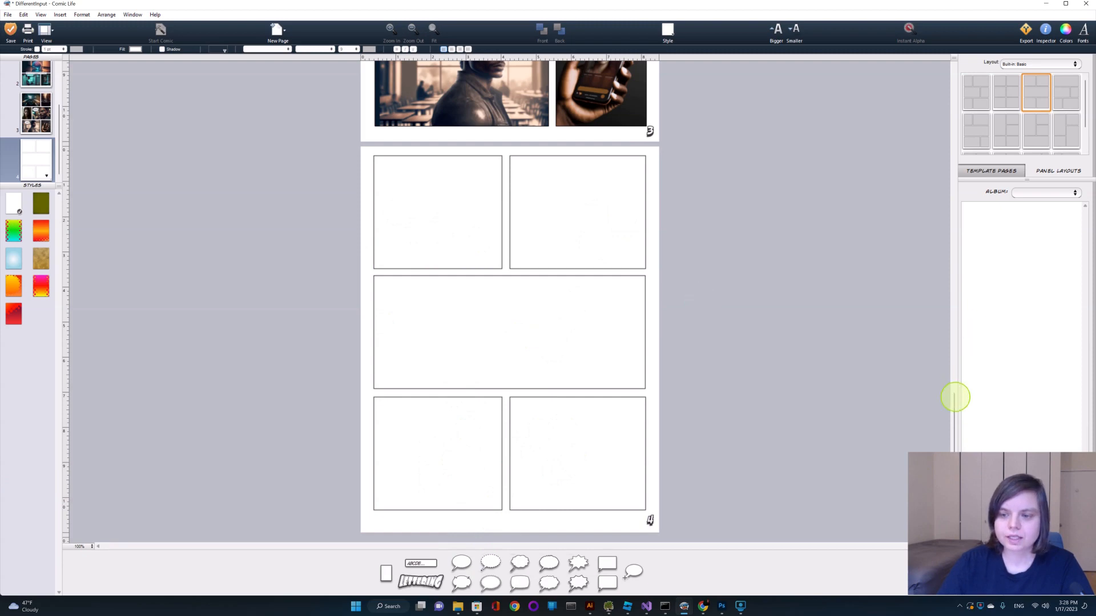
{"action": "left_click_drag", "start_coordinate": [955, 397], "coordinate": [959, 303]}
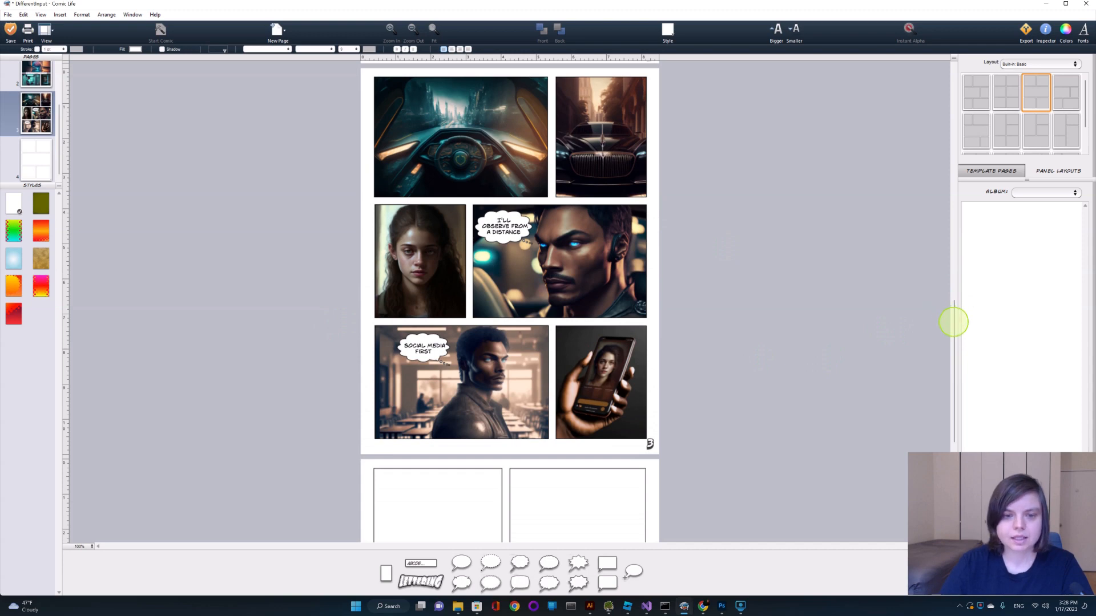
Examine the panels of page 3 and the empty five-panel layout of page 4 to plan the next scene.
{"action": "left_click_drag", "start_coordinate": [953, 320], "coordinate": [957, 338]}
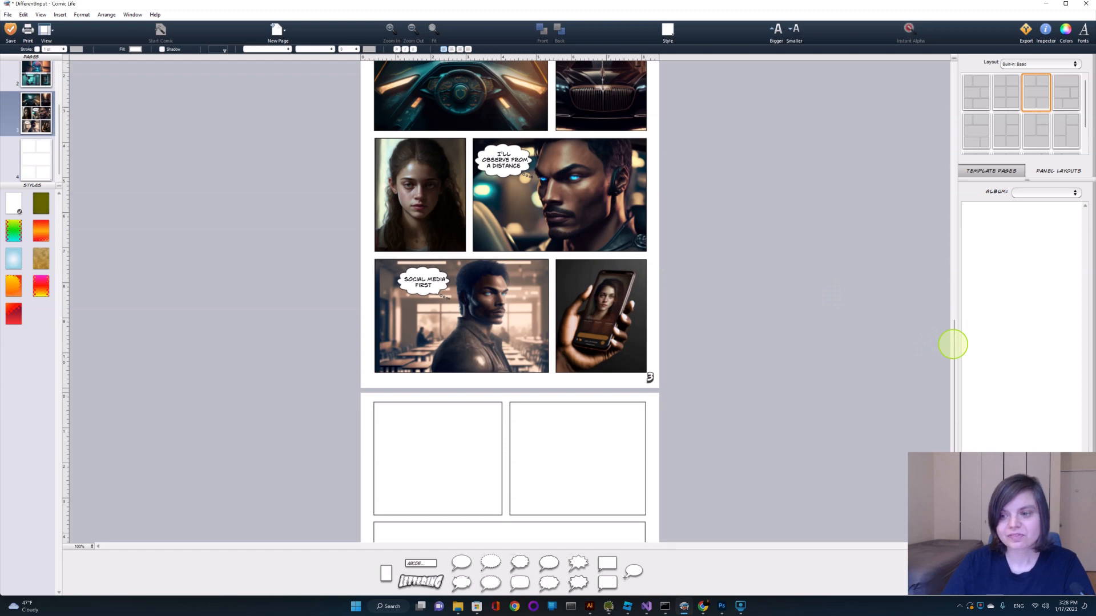
{"action": "mouse_move", "coordinate": [952, 344]}
{"action": "left_mouse_down"}
{"action": "mouse_move", "coordinate": [958, 377]}
{"action": "mouse_move", "coordinate": [960, 334]}
{"action": "left_mouse_up"}
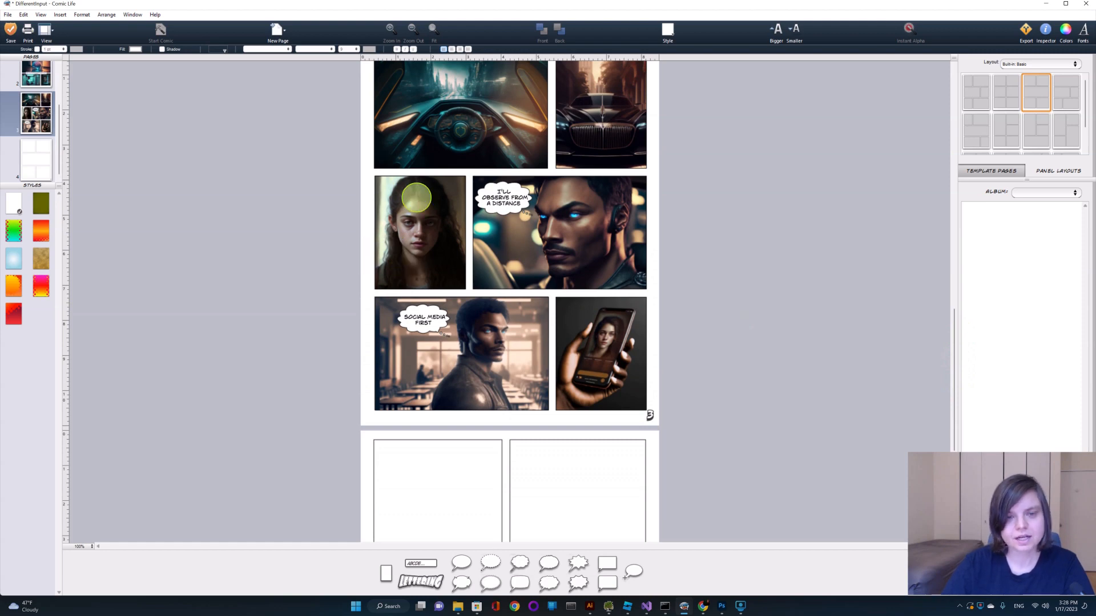
{"action": "left_click_drag", "start_coordinate": [955, 343], "coordinate": [961, 429]}
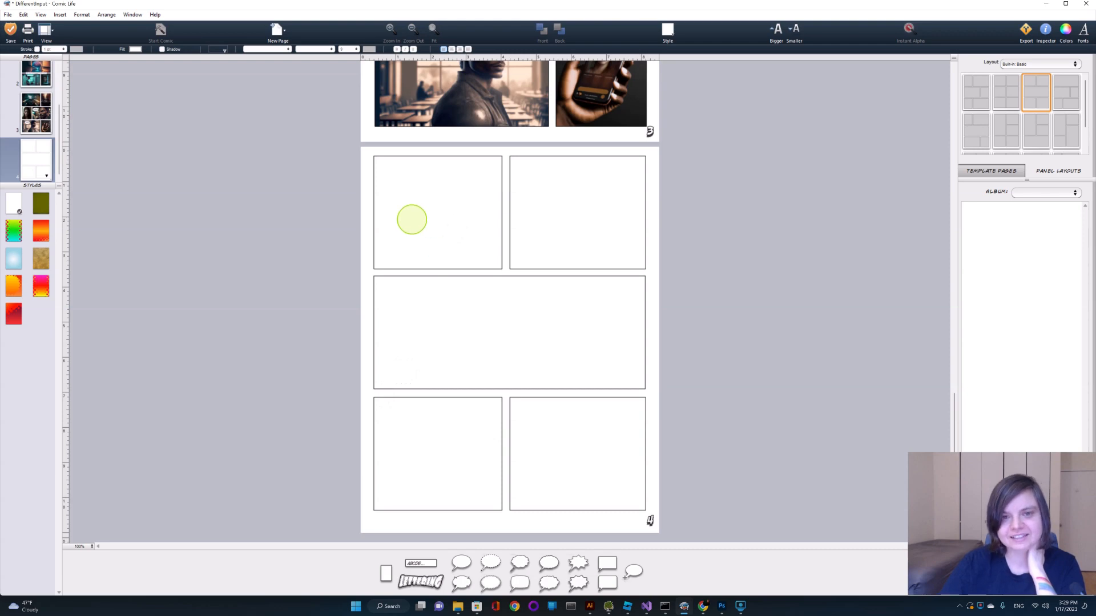
{"action": "mouse_move", "coordinate": [954, 396]}
{"action": "left_mouse_down"}
{"action": "mouse_move", "coordinate": [953, 352]}
{"action": "mouse_move", "coordinate": [955, 379]}
{"action": "left_mouse_up"}
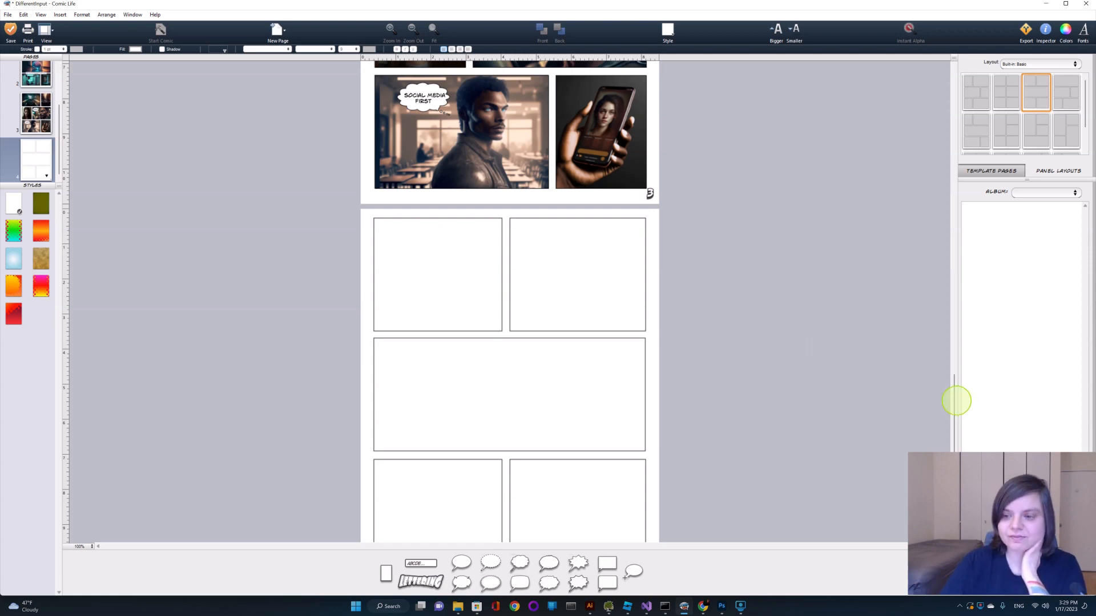
{"action": "left_click_drag", "start_coordinate": [955, 401], "coordinate": [957, 413]}
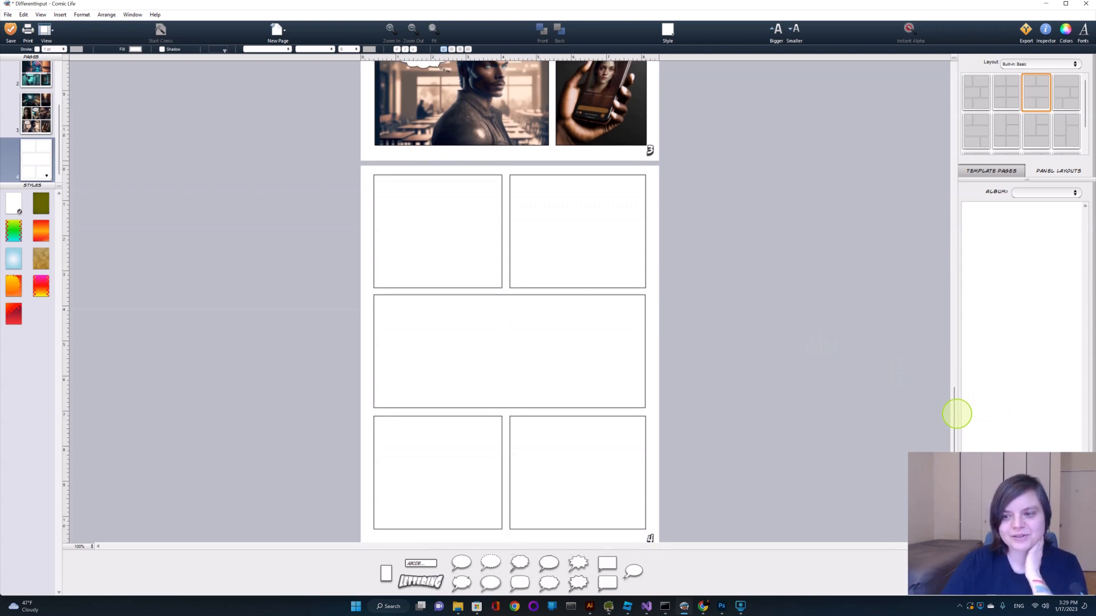
{"action": "left_click_drag", "start_coordinate": [956, 414], "coordinate": [957, 420]}
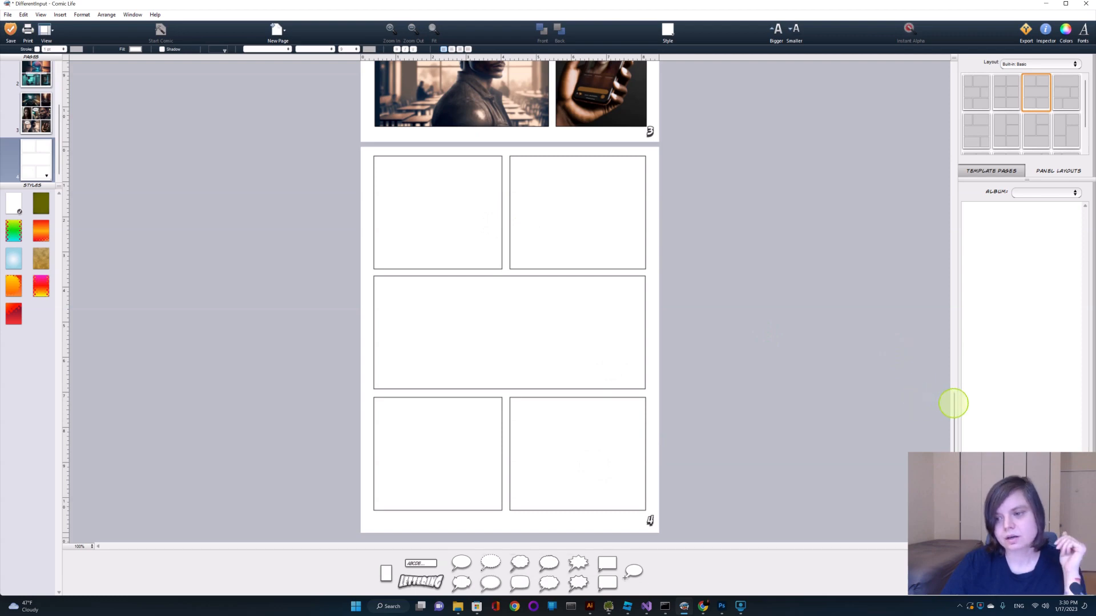
{"action": "left_click_drag", "start_coordinate": [953, 404], "coordinate": [951, 335]}
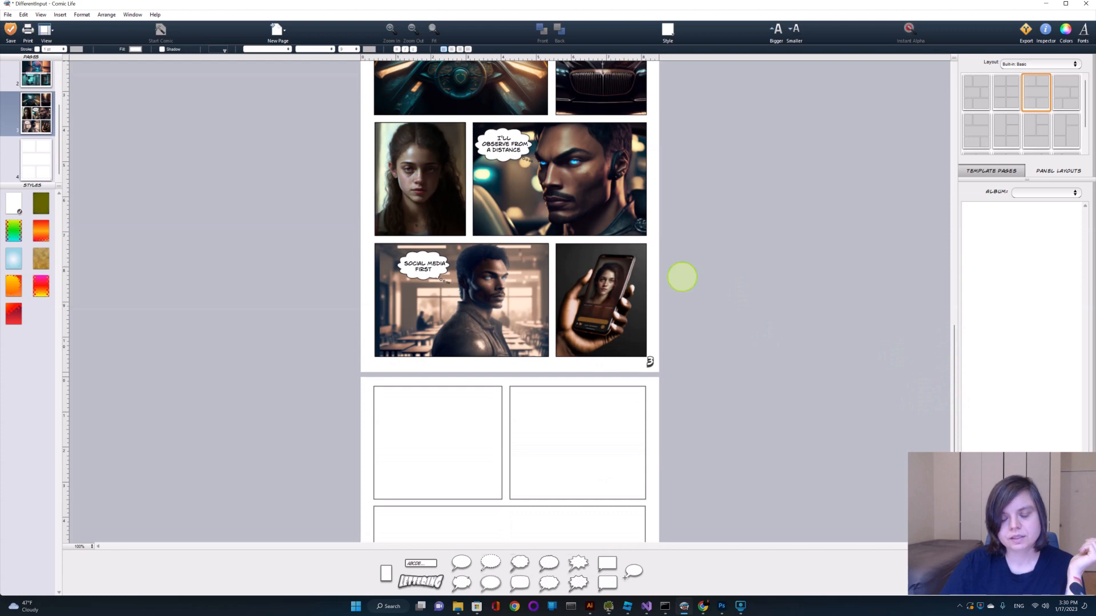
{"action": "left_click_drag", "start_coordinate": [954, 376], "coordinate": [952, 448]}
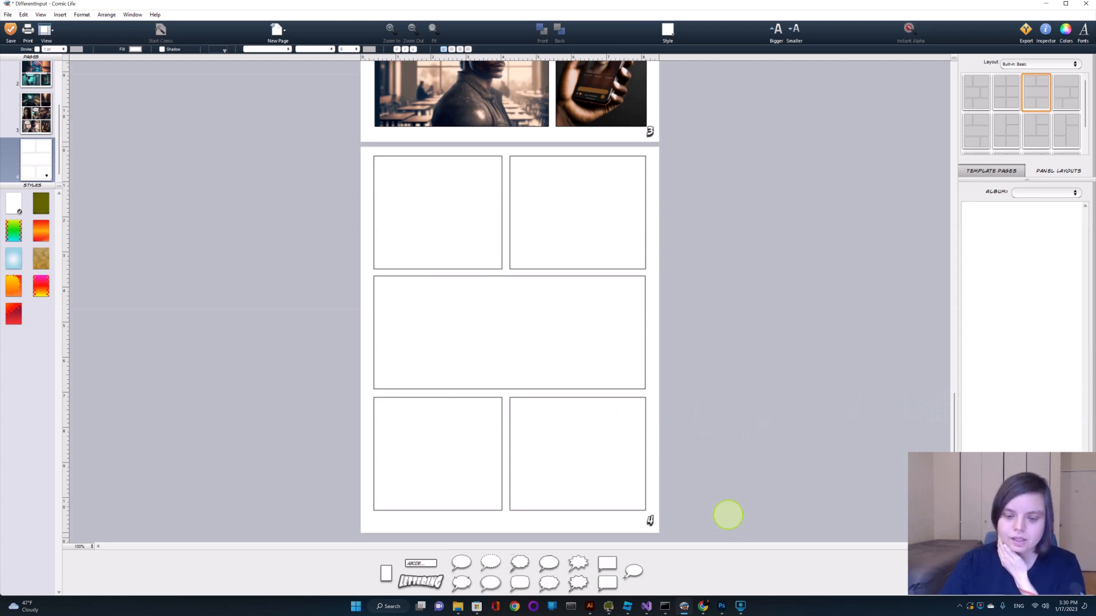
Switch to the Midjourney channel in Discord and begin an /imagine prompt reading "a young woman with dark short hair".
{"action": "left_click", "coordinate": [703, 606]}
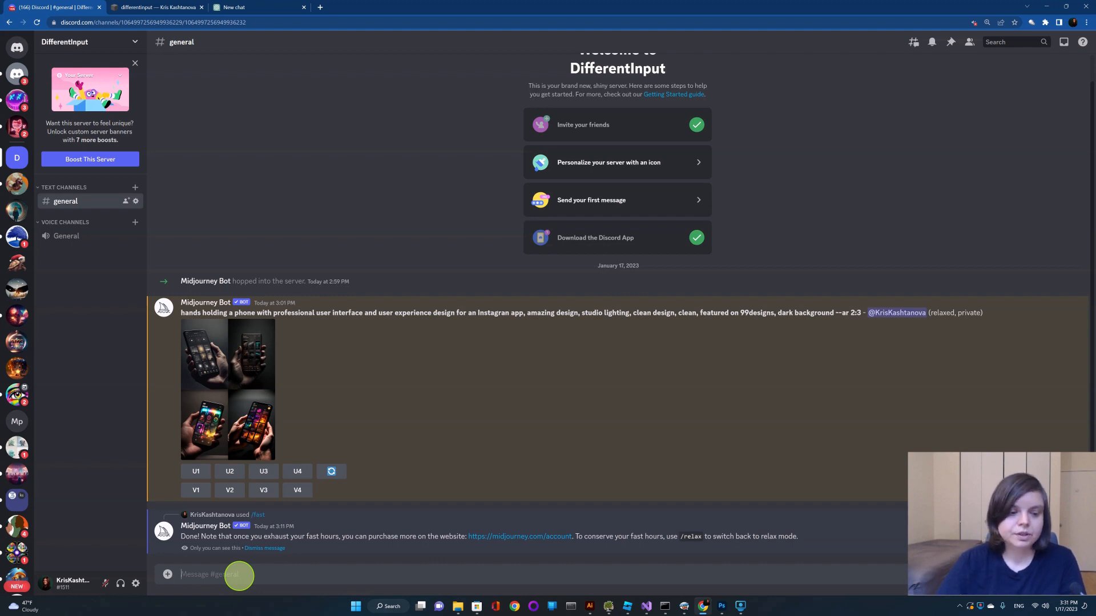
{"action": "type", "text": "/"}
{"action": "left_click", "coordinate": [251, 394]}
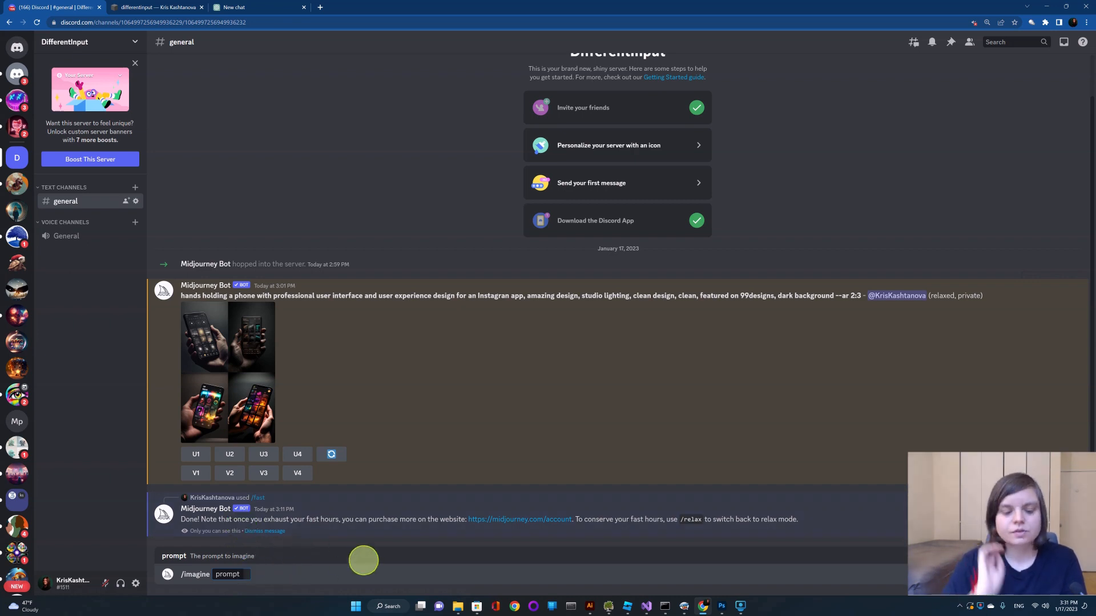
{"action": "type", "text": "a young"}
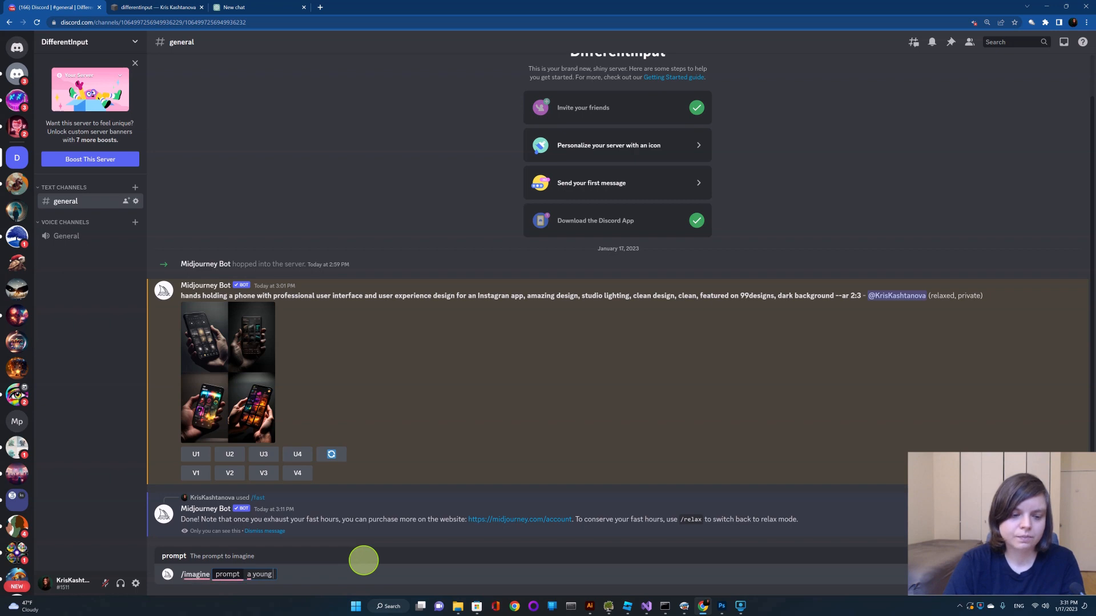
{"action": "type", "text": " womn"}
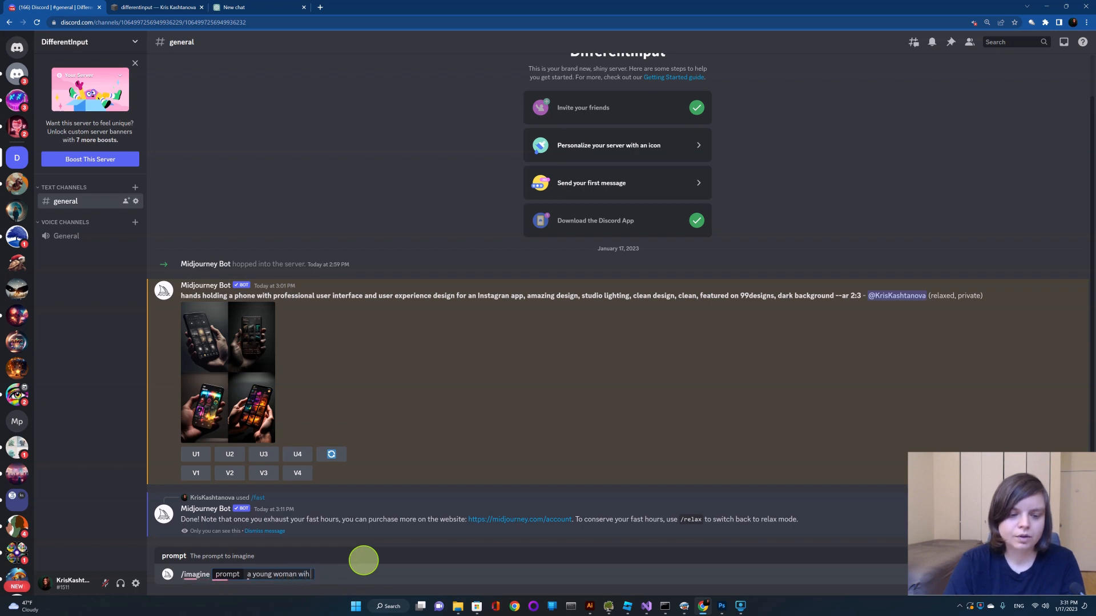
{"action": "type", "text": "with"}
{"action": "key", "text": "BackSpace"}
{"action": "key", "text": "BackSpace"}
{"action": "key", "text": "BackSpace"}
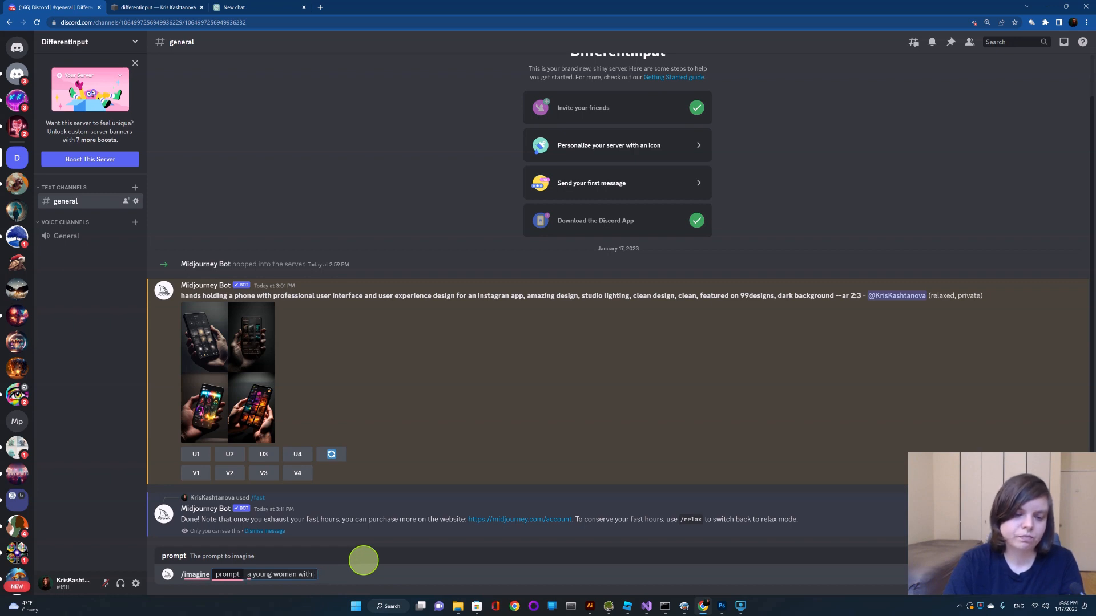
{"action": "type", "text": "da"}
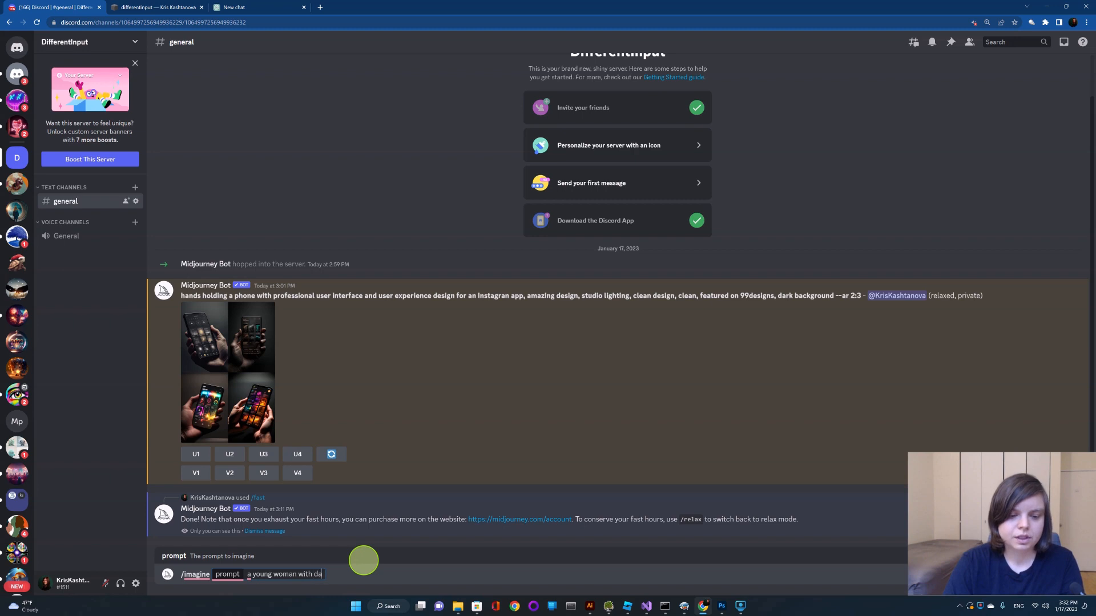
{"action": "type", "text": "rk short hair"}
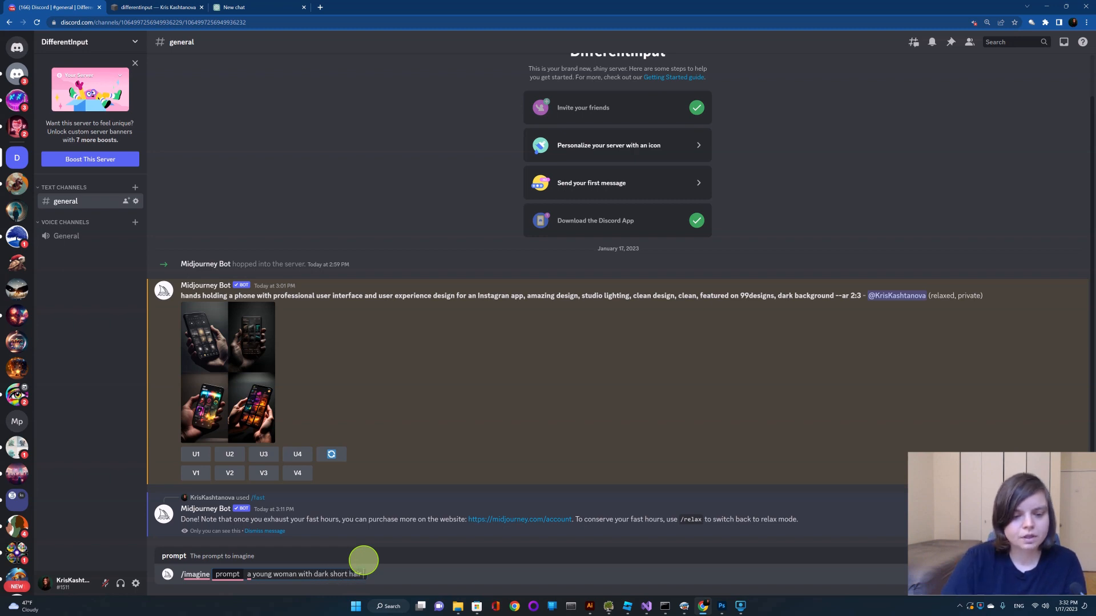
Insert "in her 20s" after "woman" in the prompt, append "--ar 2:3", and submit it.
{"action": "left_click", "coordinate": [297, 574]}
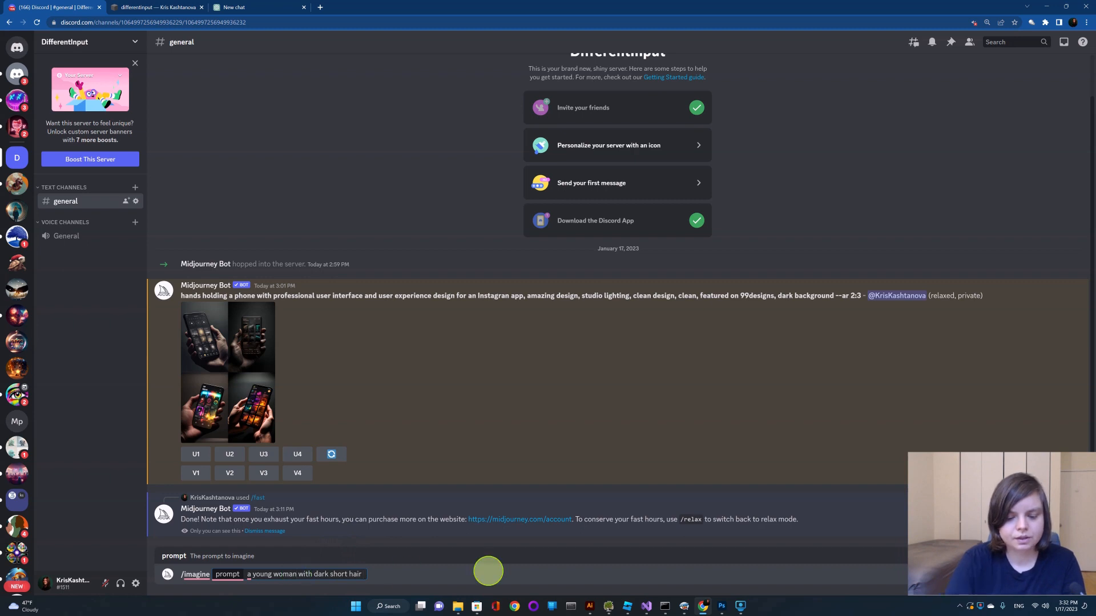
{"action": "type", "text": "in"}
{"action": "key", "text": "BackSpace"}
{"action": "key", "text": "BackSpace"}
{"action": "type", "text": "in her 20"}
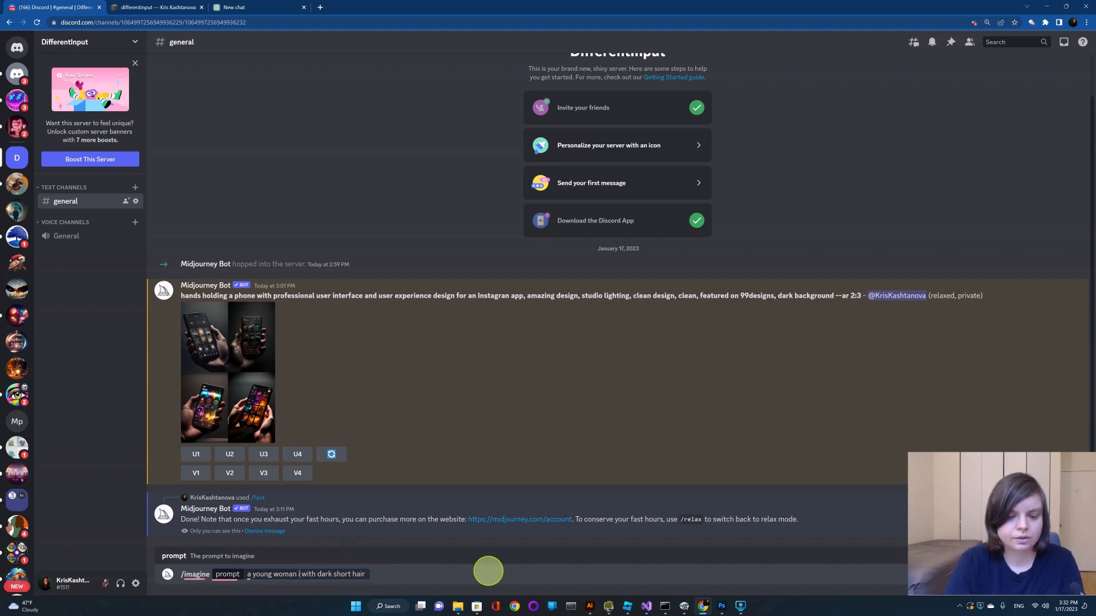
{"action": "type", "text": "s"}
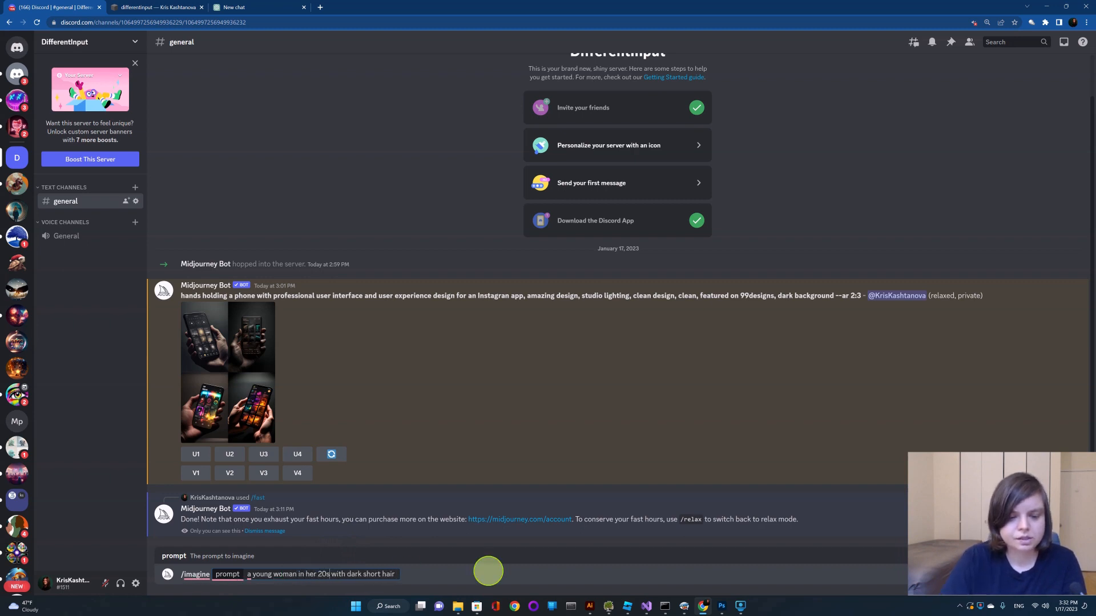
{"action": "left_click", "coordinate": [396, 574]}
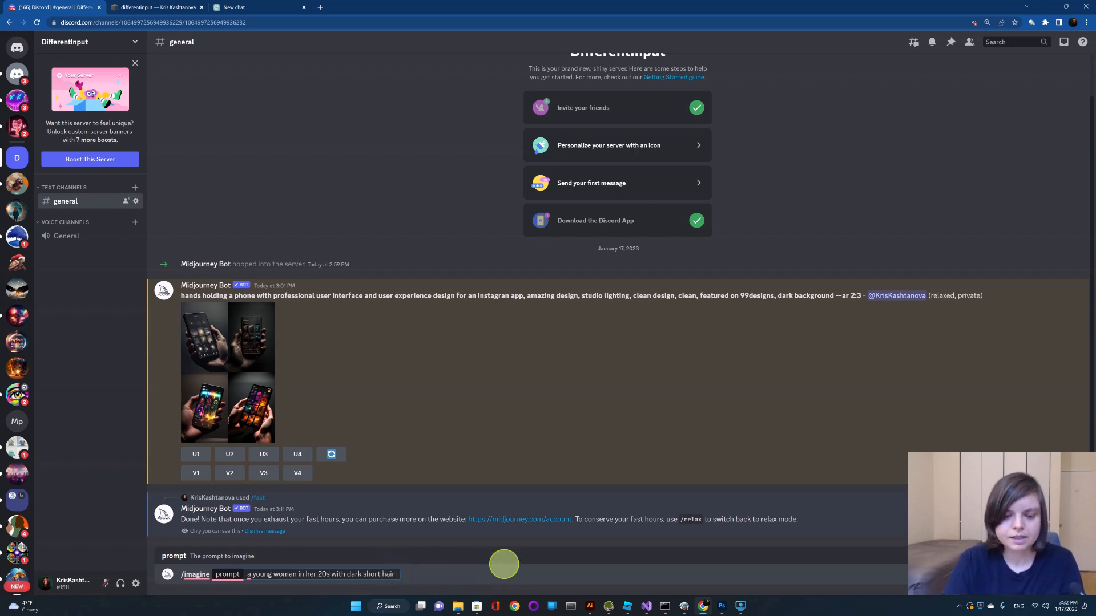
{"action": "type", "text": "--"}
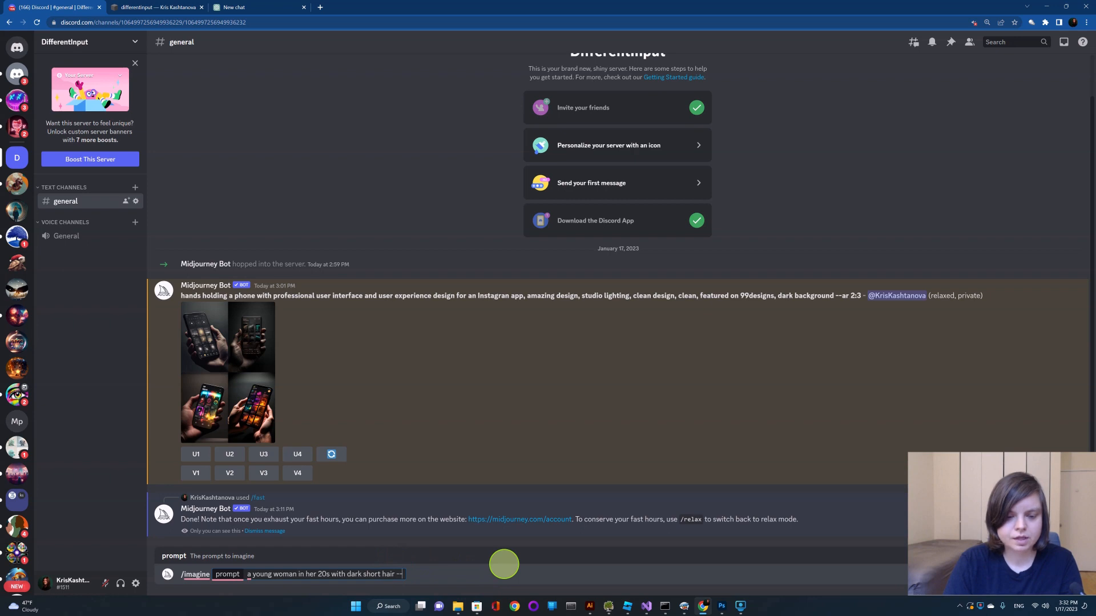
{"action": "type", "text": "ar"}
{"action": "type", "text": " 2:3"}
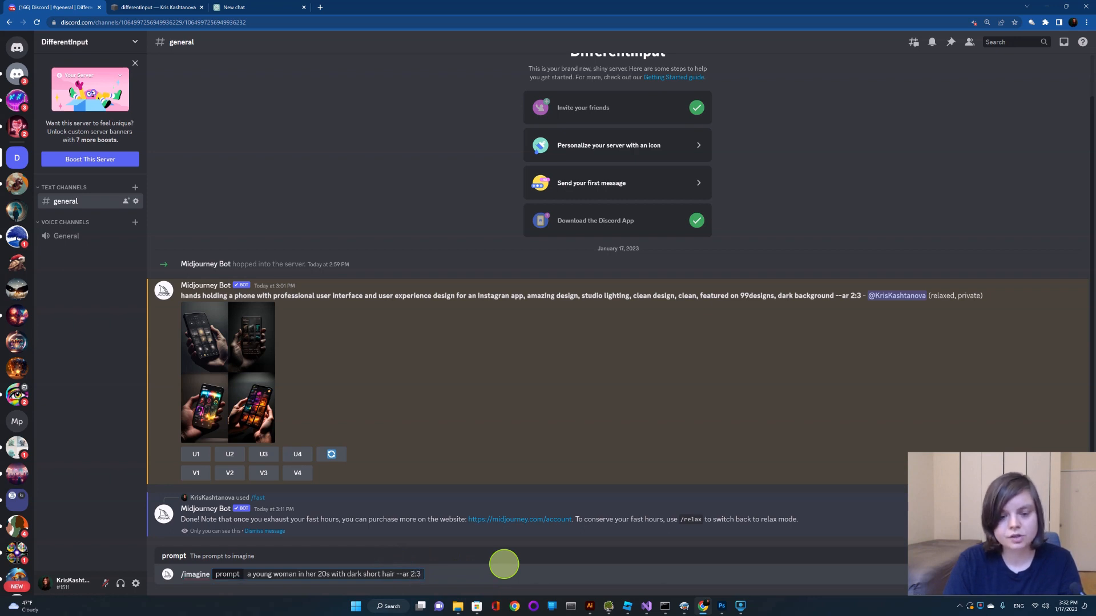
{"action": "key", "text": "Return"}
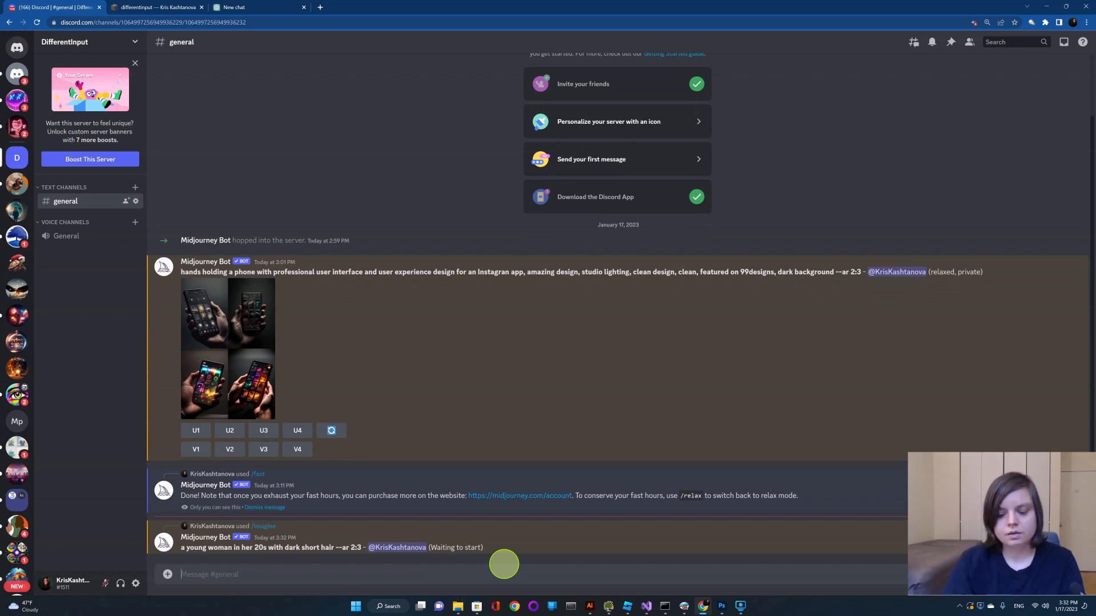
Switch Midjourney to fast mode with the /fast command.
{"action": "type", "text": "/"}
{"action": "left_click", "coordinate": [251, 416]}
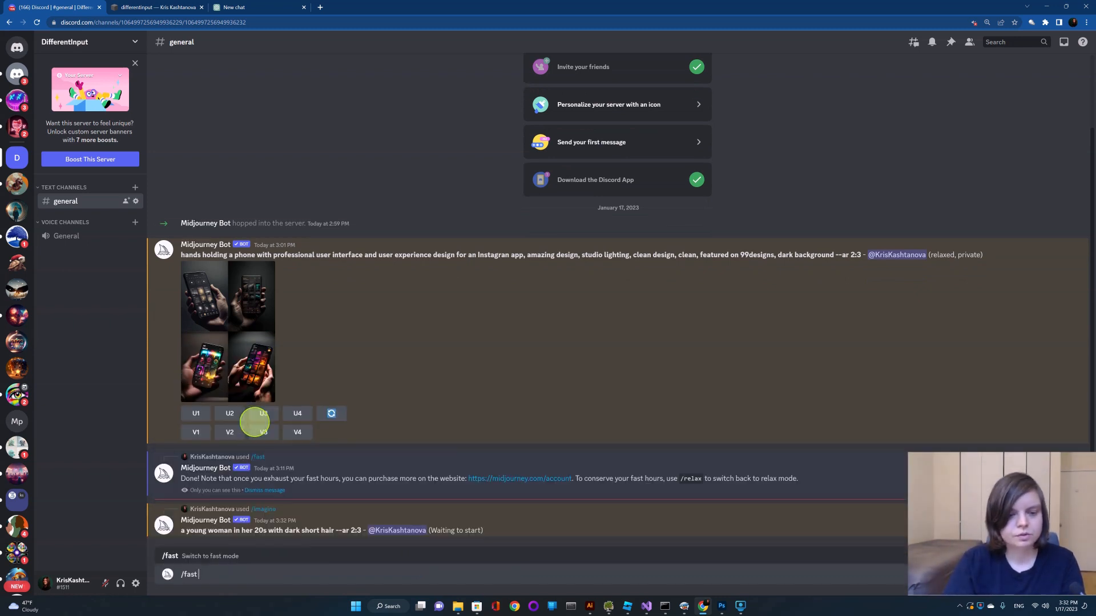
{"action": "key", "text": "Return"}
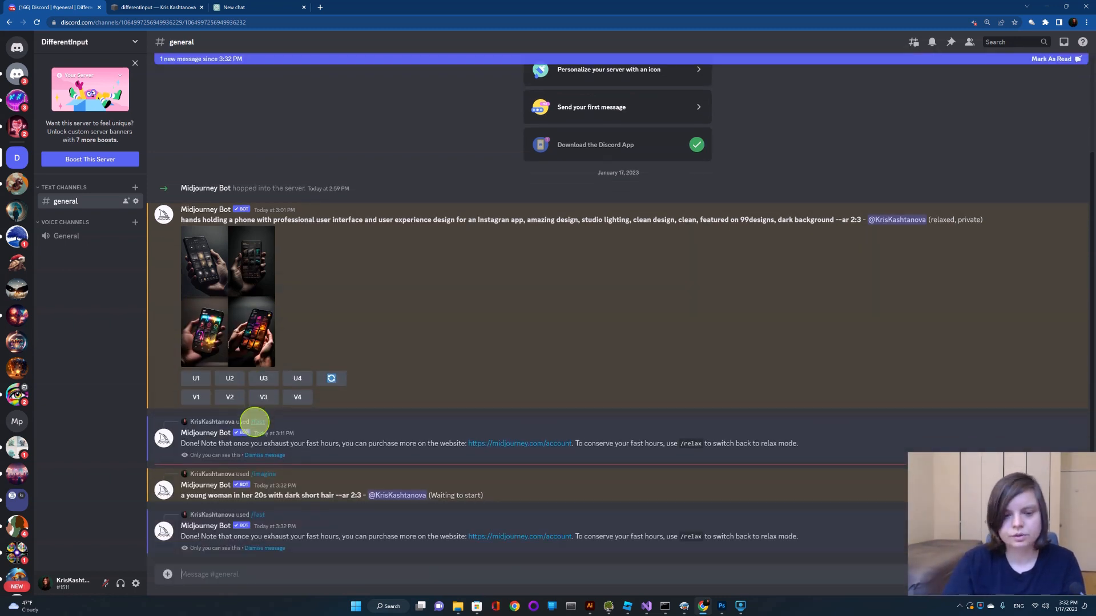
Copy the submitted prompt "a young woman in her 20s with dark short hair --ar 2:3" and run it again with /imagine.
{"action": "left_click_drag", "start_coordinate": [175, 494], "coordinate": [361, 495]}
{"action": "key", "text": "ctrl+c"}
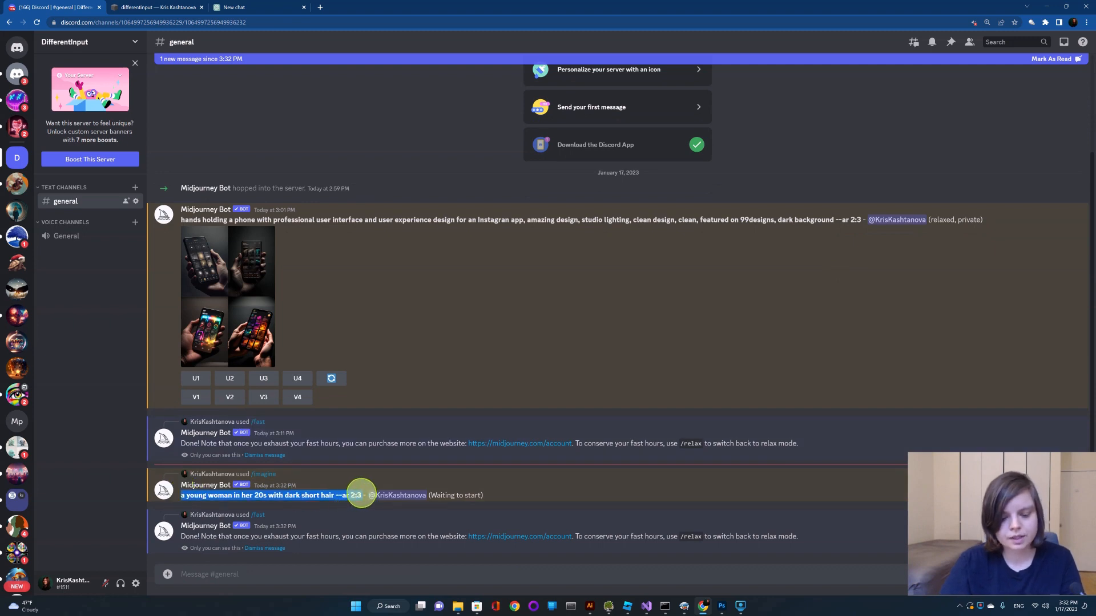
{"action": "left_click", "coordinate": [245, 573]}
{"action": "type", "text": "/"}
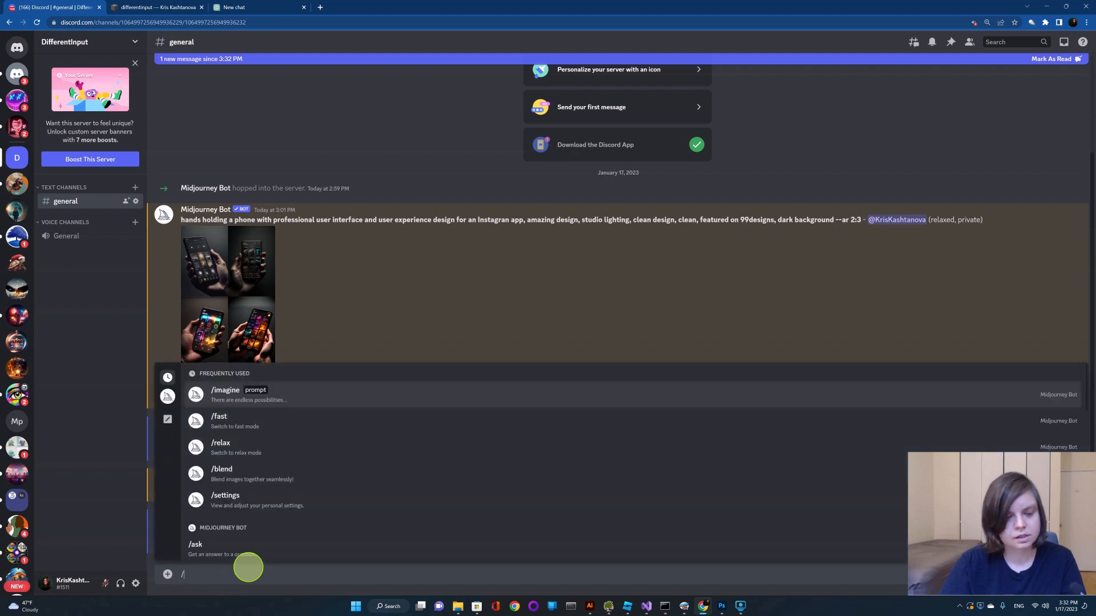
{"action": "left_click", "coordinate": [255, 393]}
{"action": "key", "text": "ctrl+v"}
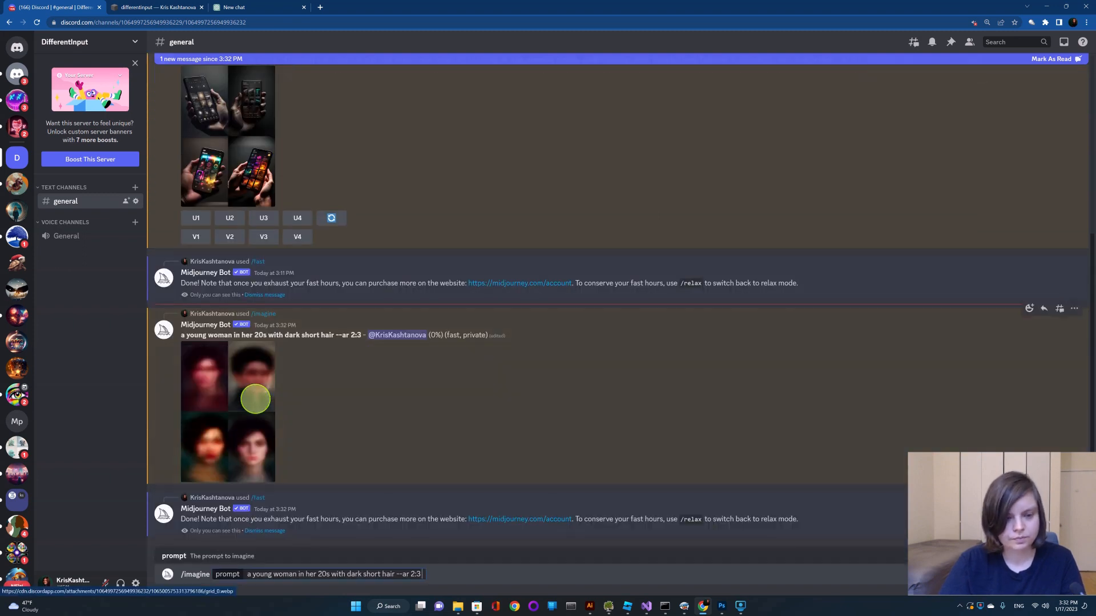
{"action": "key", "text": "Return"}
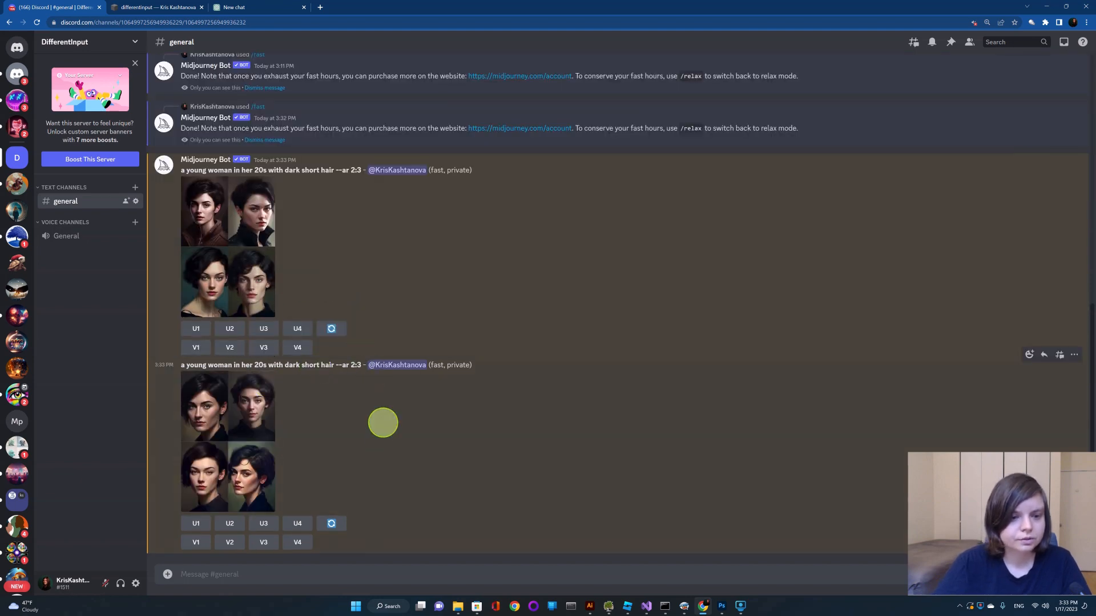
Compare the two generated portrait grids at enlarged size, and upscale the second image of the first grid.
{"action": "left_click", "coordinate": [264, 284]}
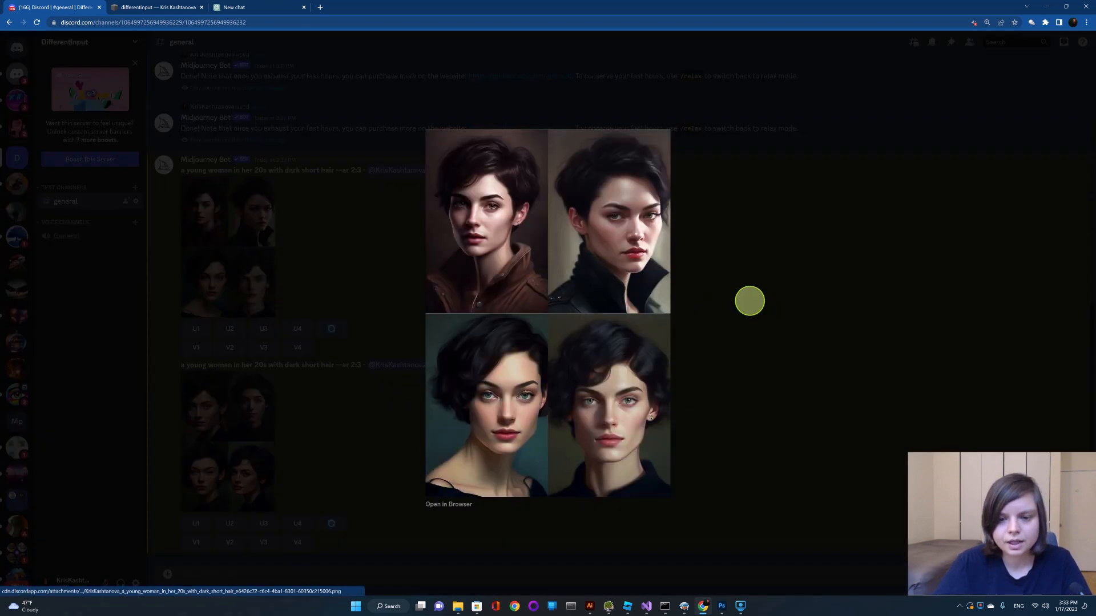
{"action": "left_click", "coordinate": [750, 337]}
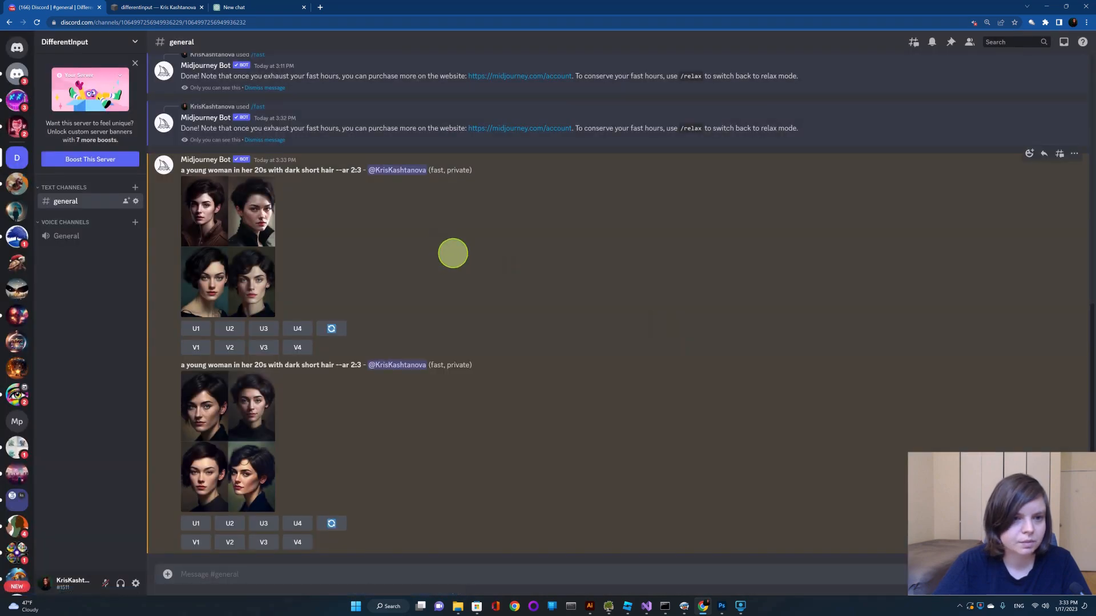
{"action": "left_click", "coordinate": [225, 464]}
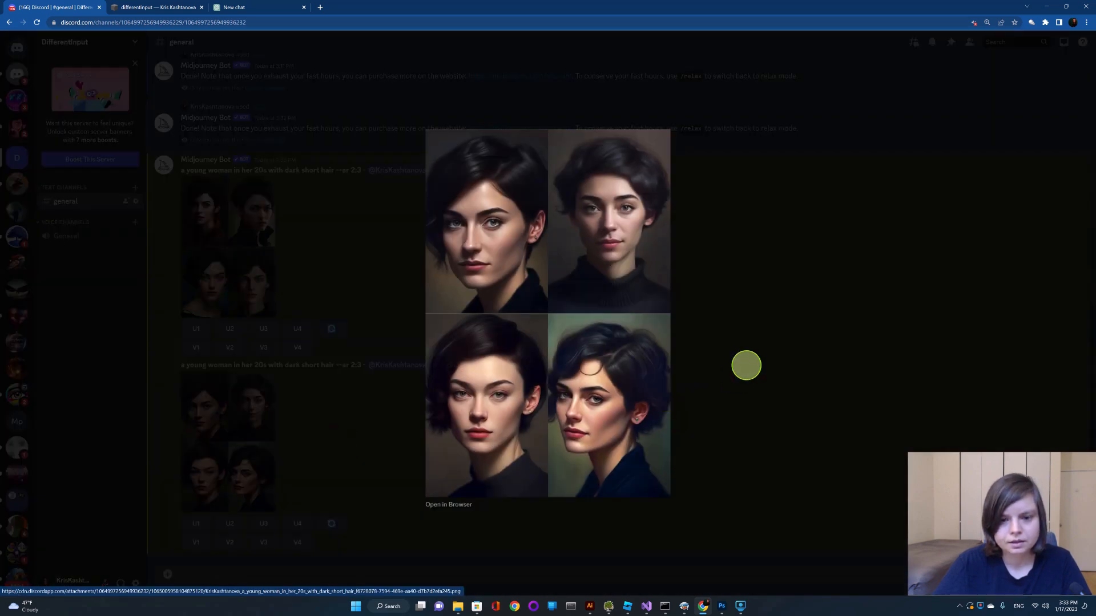
{"action": "left_click", "coordinate": [746, 365]}
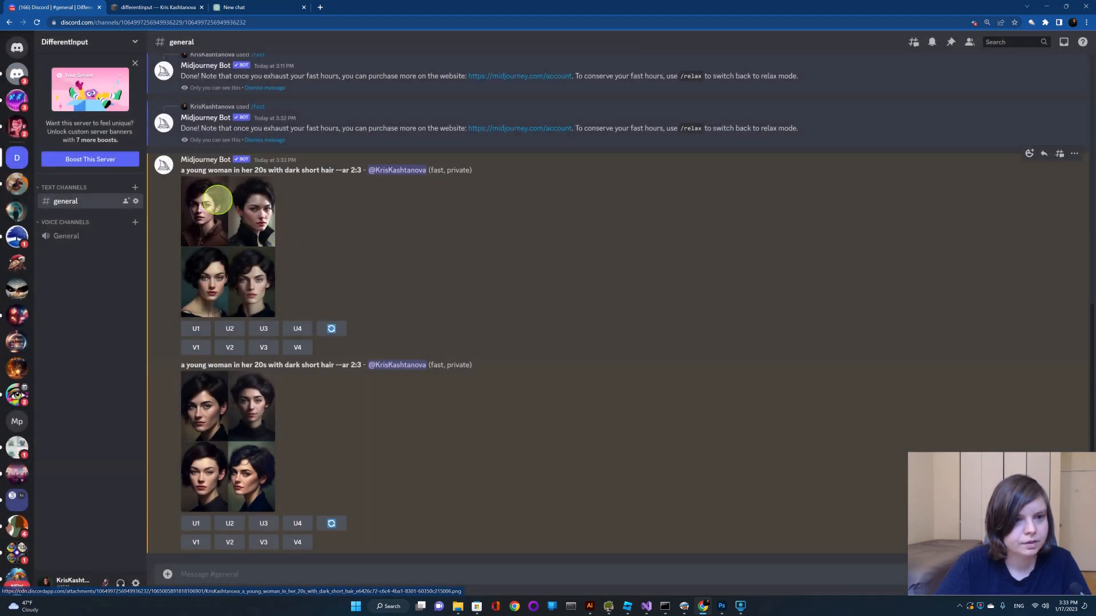
{"action": "left_click", "coordinate": [228, 328]}
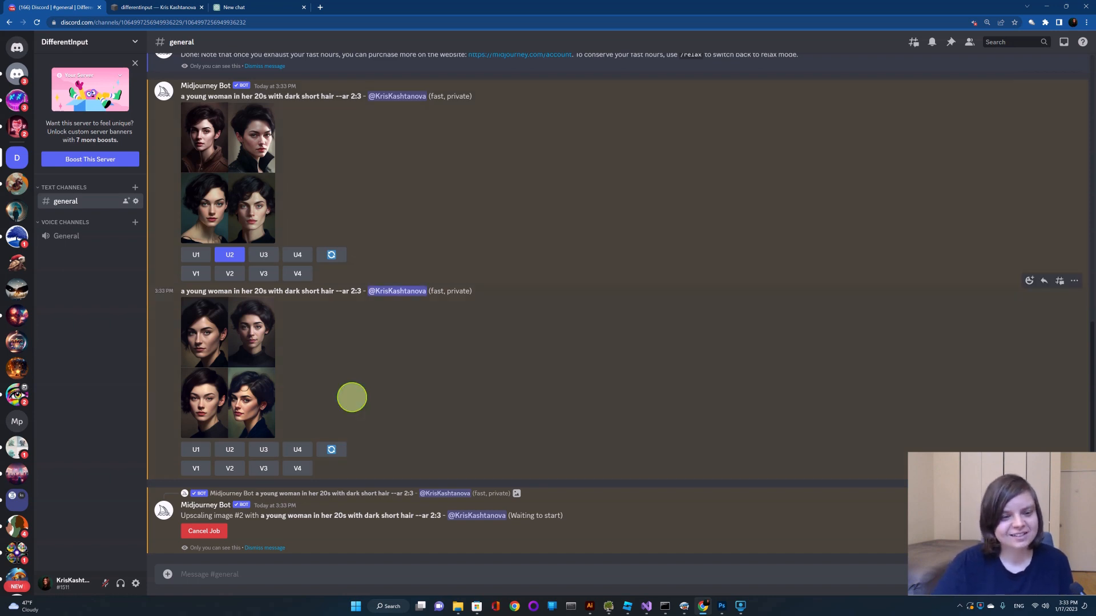
{"action": "left_click", "coordinate": [243, 367]}
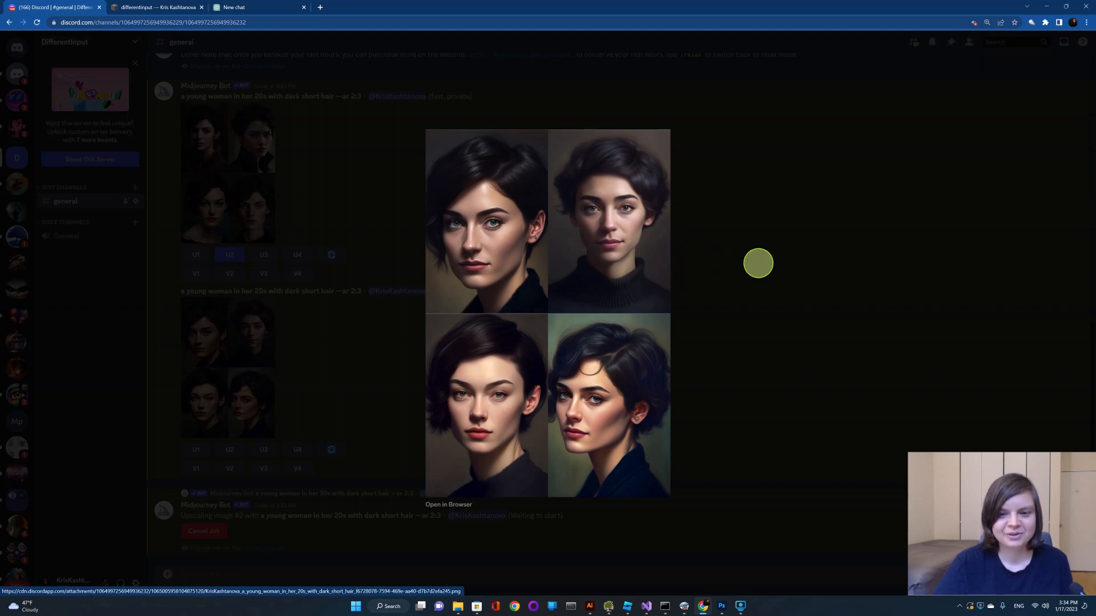
{"action": "left_click", "coordinate": [758, 263]}
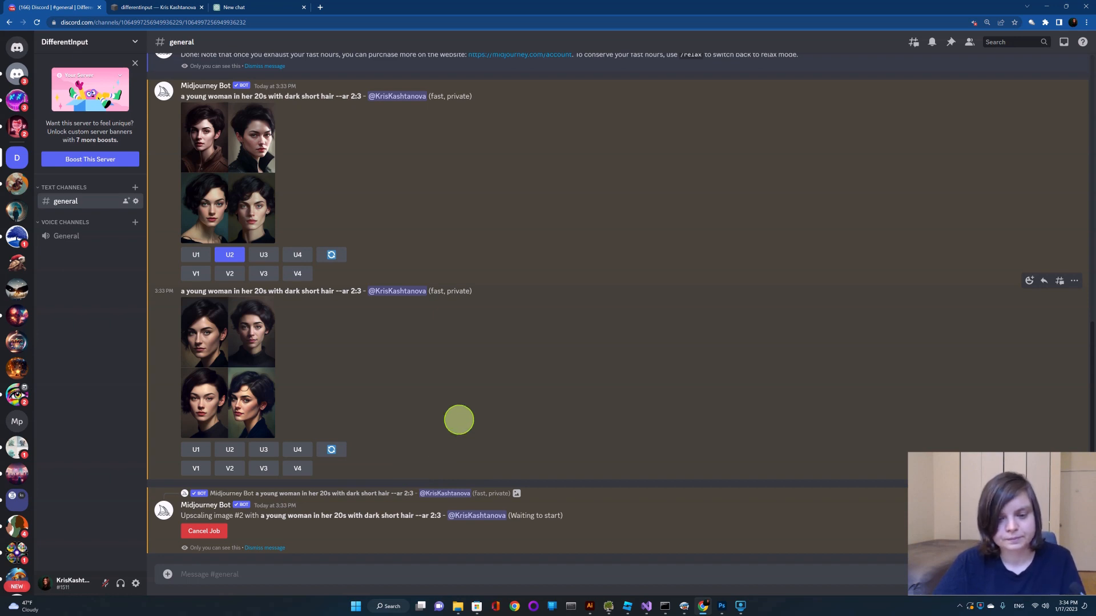
Request another upscale of the second image and an upscale of the fourth image from the first portrait grid.
{"action": "left_click", "coordinate": [235, 254]}
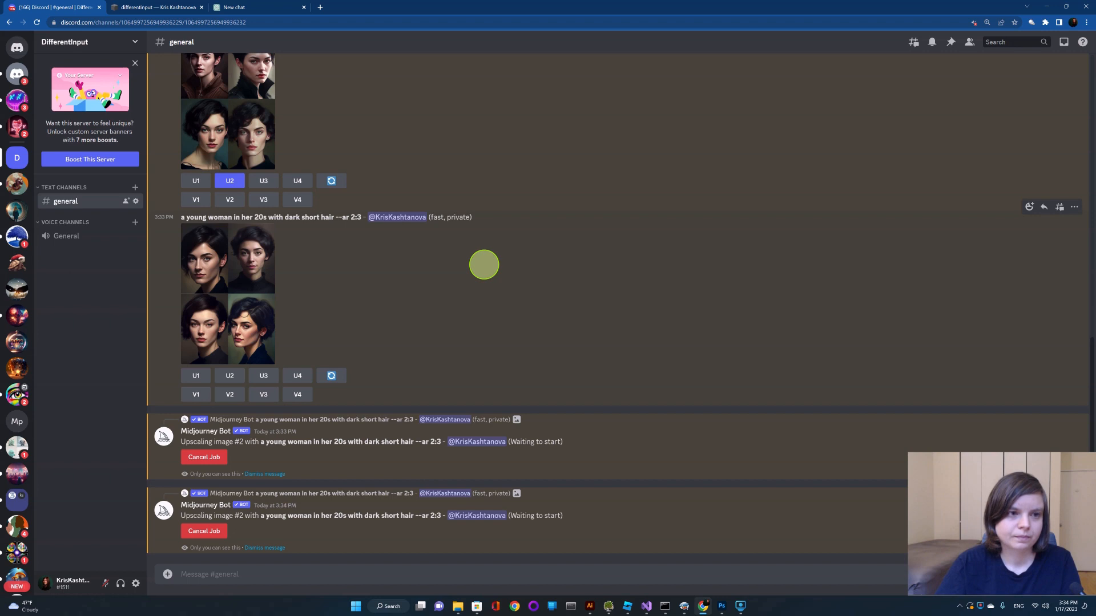
{"action": "scroll", "coordinate": [484, 265], "scroll_direction": "up", "scroll_amount": 2}
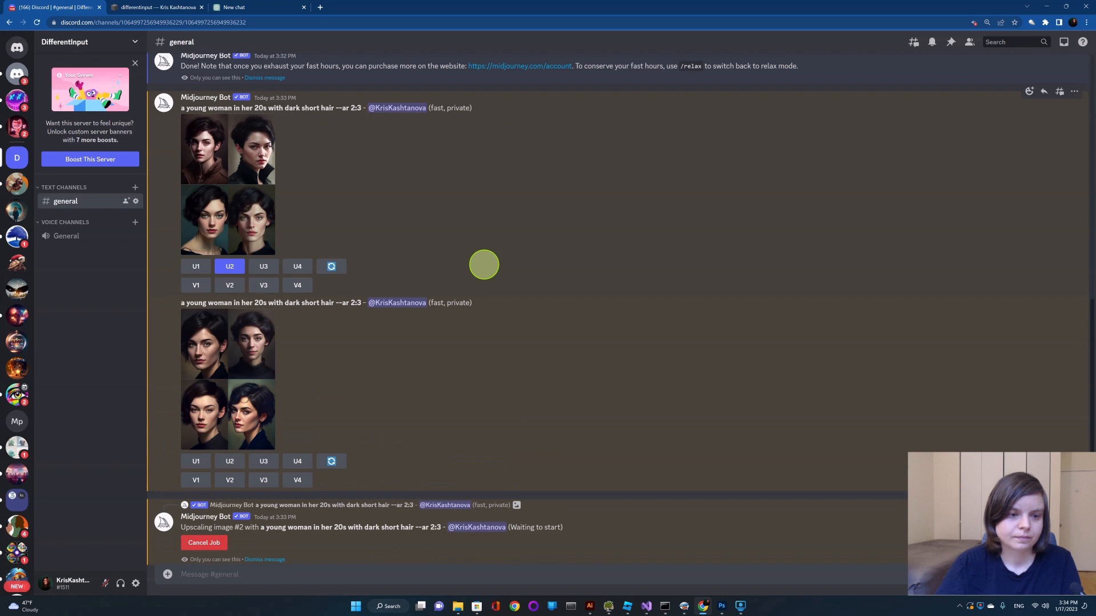
{"action": "scroll", "coordinate": [484, 265], "scroll_direction": "down", "scroll_amount": 2}
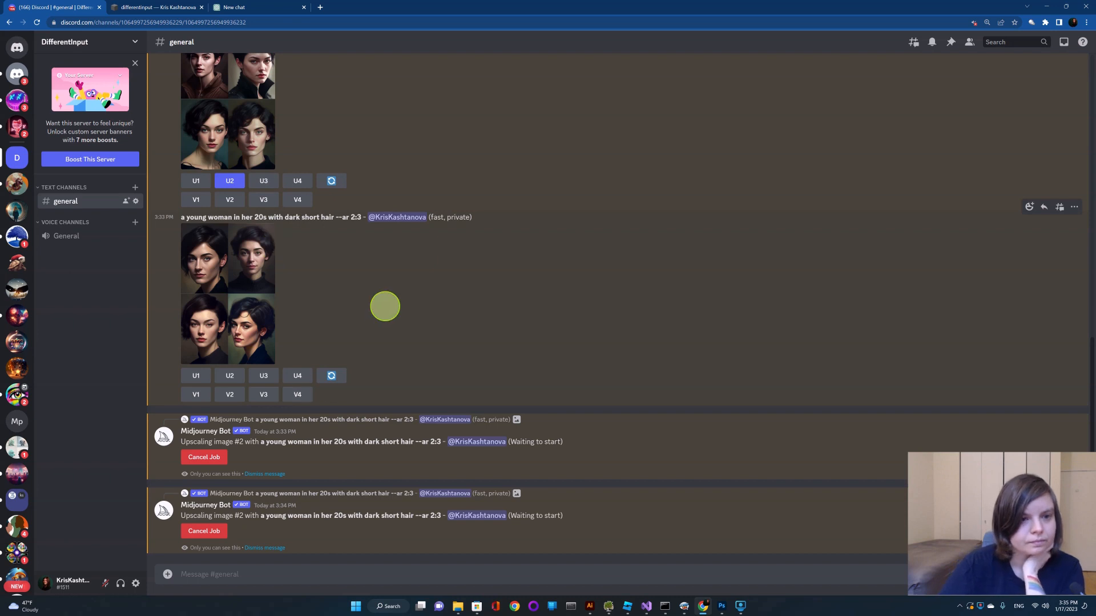
{"action": "scroll", "coordinate": [385, 306], "scroll_direction": "up", "scroll_amount": 2}
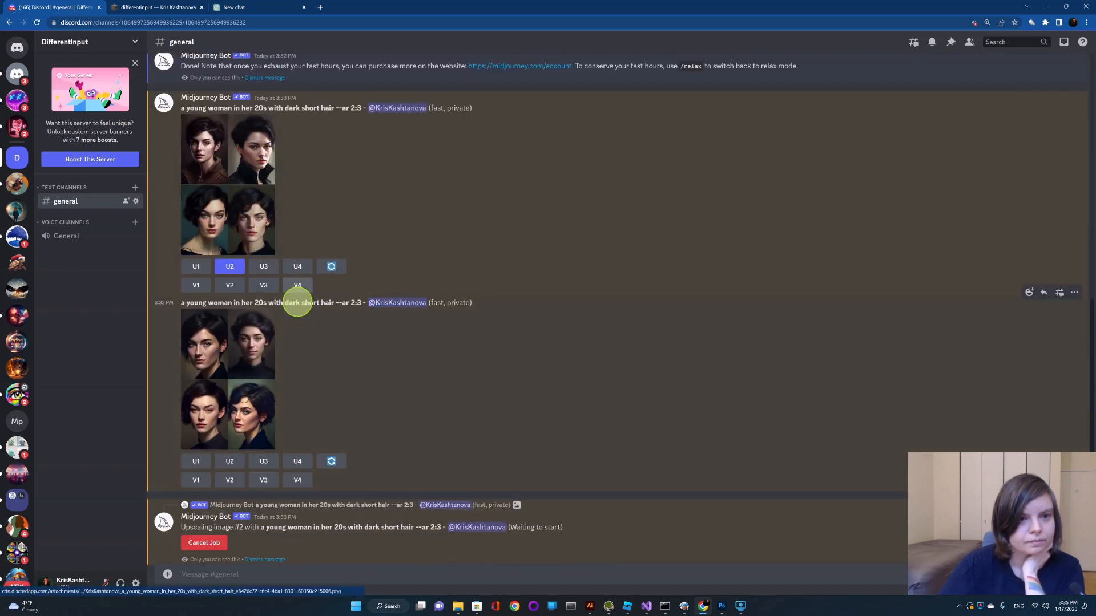
{"action": "left_click", "coordinate": [297, 266]}
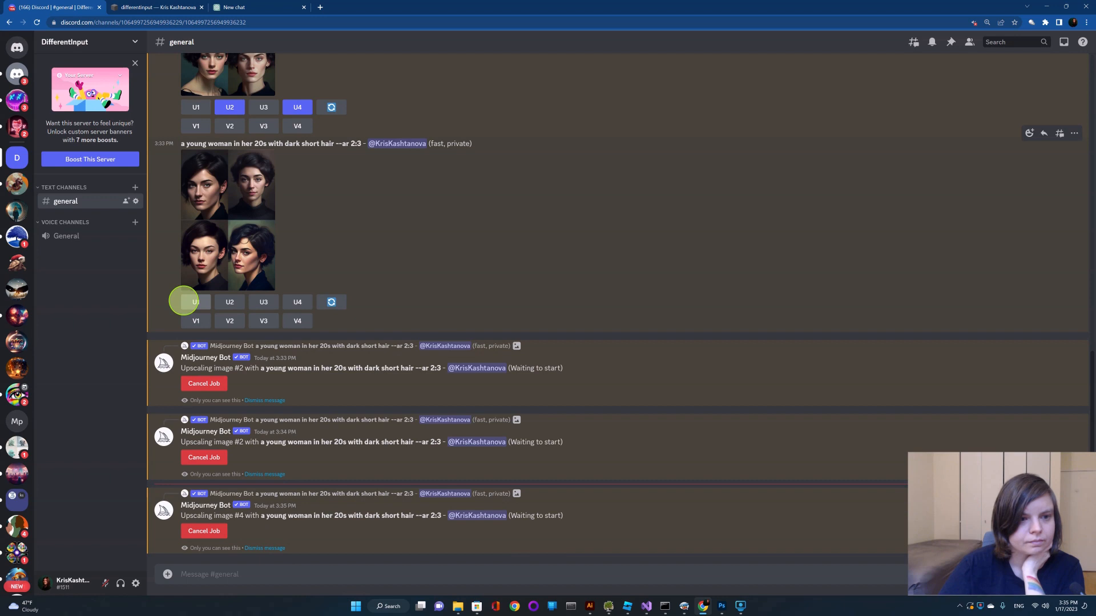
Upscale the first and third images of the second portrait grid.
{"action": "left_click", "coordinate": [183, 300]}
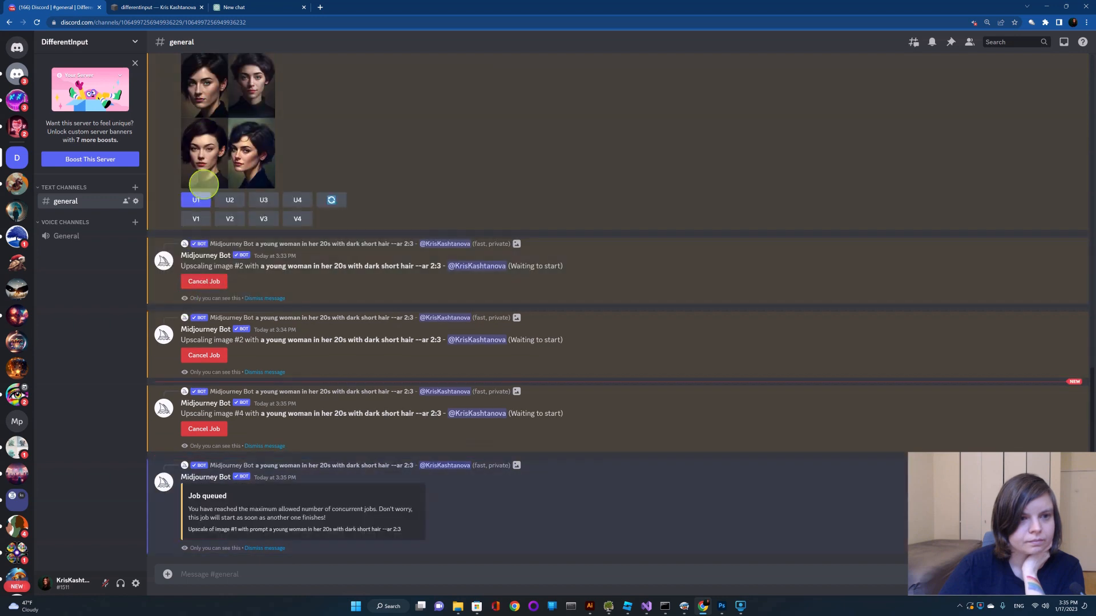
{"action": "left_click", "coordinate": [263, 200]}
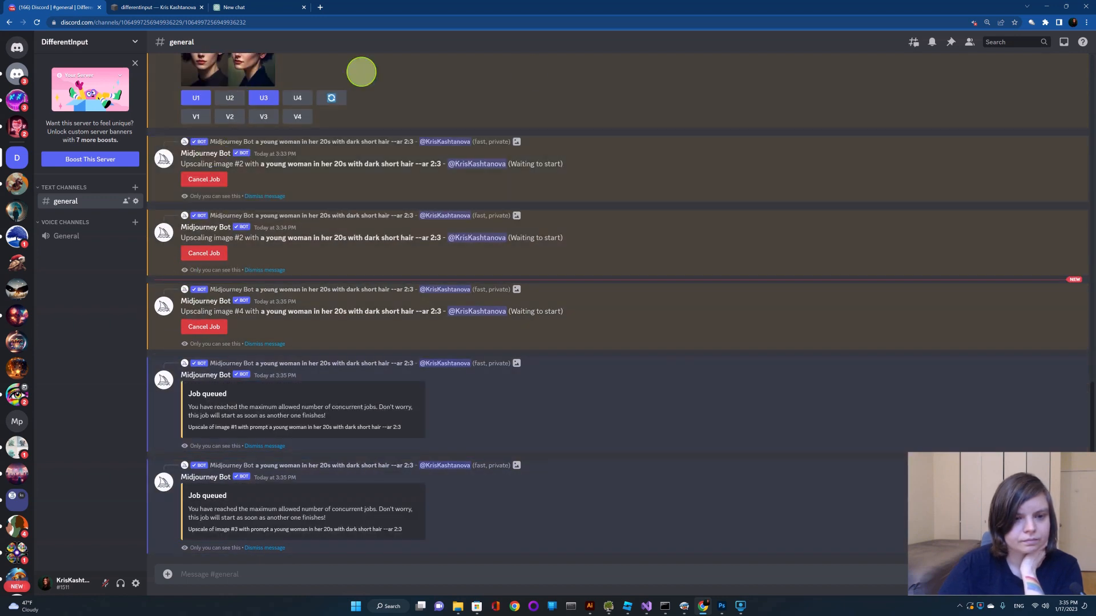
{"action": "scroll", "coordinate": [572, 78], "scroll_direction": "up", "scroll_amount": 1}
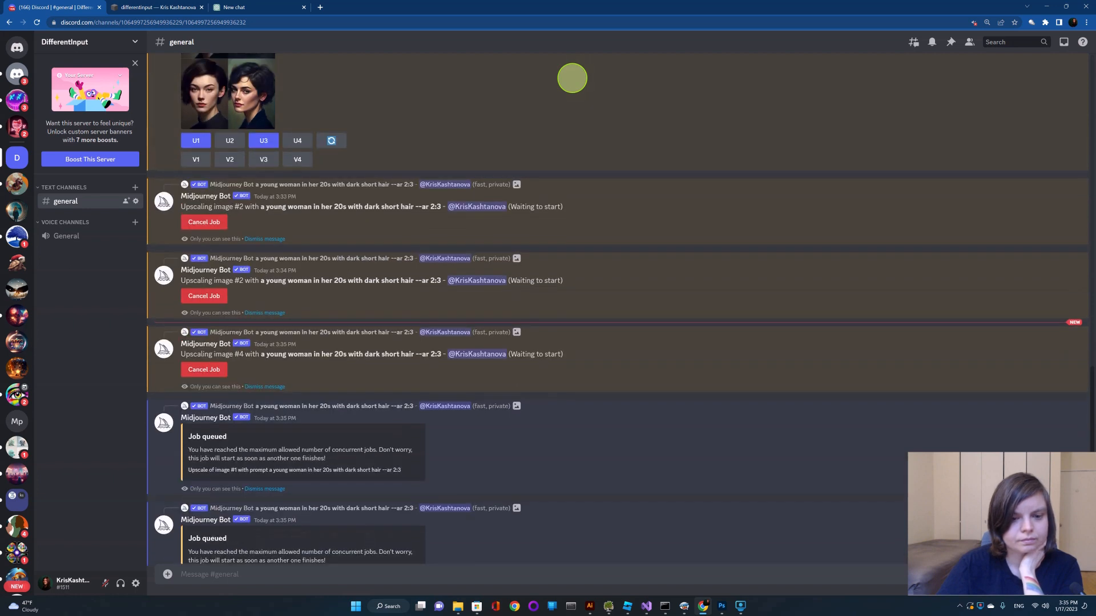
{"action": "scroll", "coordinate": [572, 78], "scroll_direction": "down", "scroll_amount": 1}
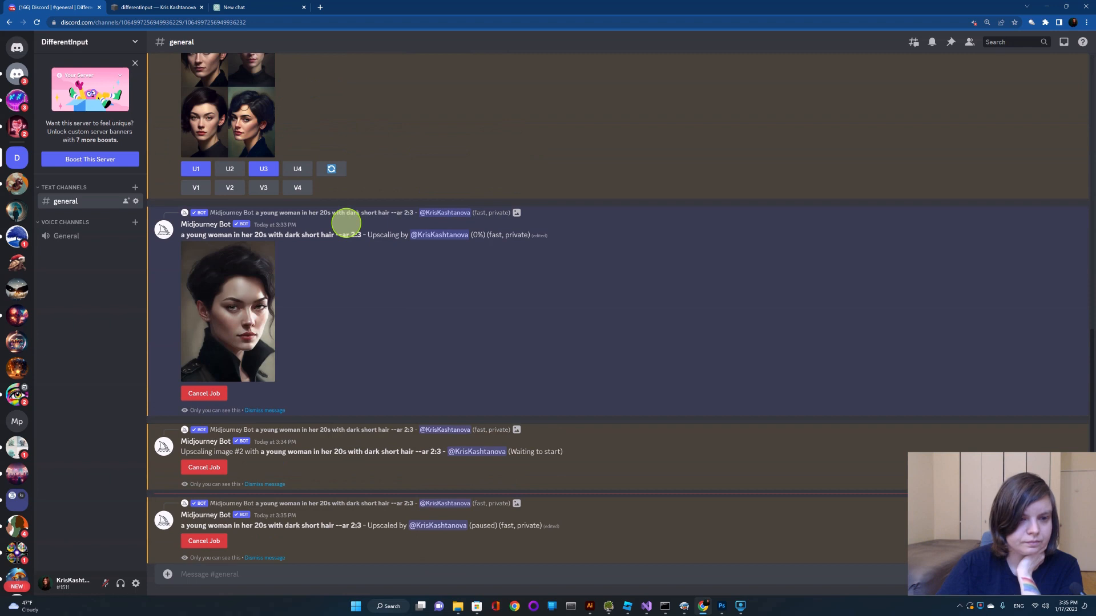
View the finished upscaled portrait at enlarged size and rate it with the heart-eyes emoji.
{"action": "scroll", "coordinate": [346, 223], "scroll_direction": "up", "scroll_amount": 3}
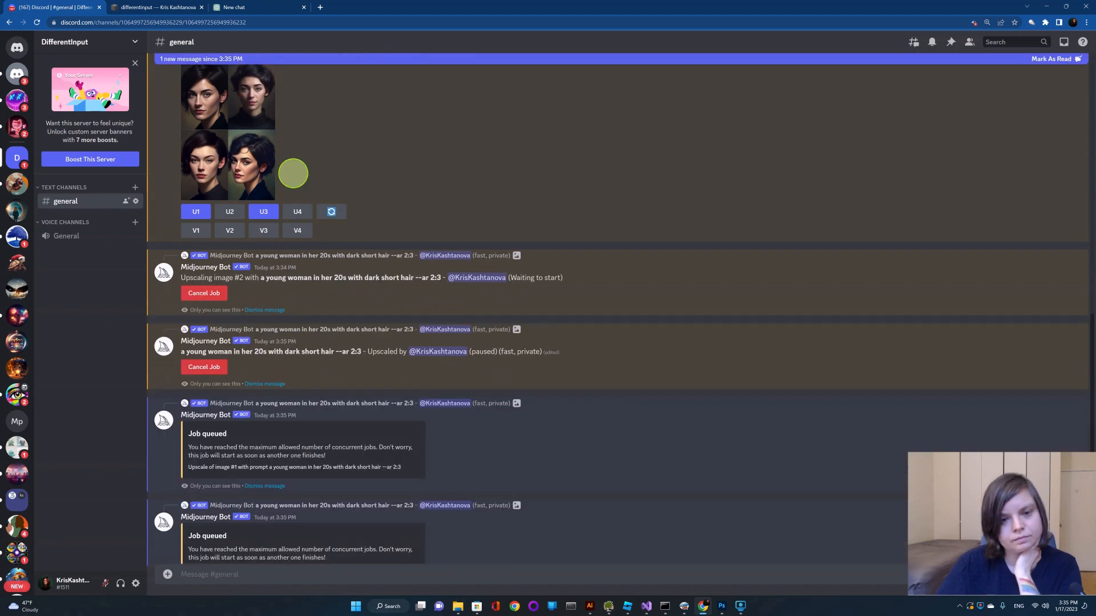
{"action": "scroll", "coordinate": [293, 173], "scroll_direction": "down", "scroll_amount": 4}
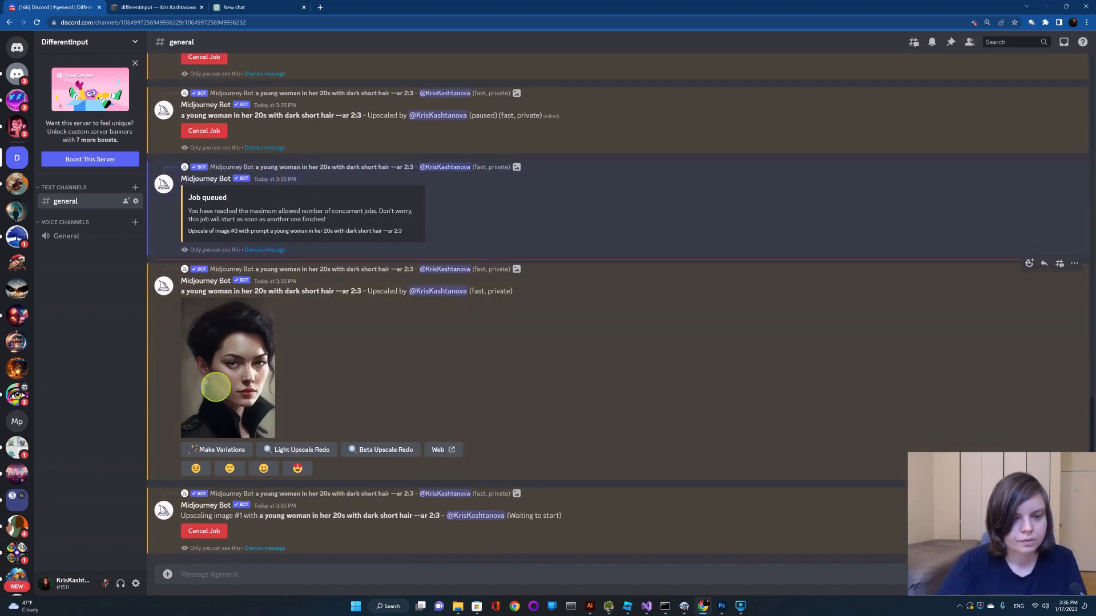
{"action": "left_click", "coordinate": [215, 365]}
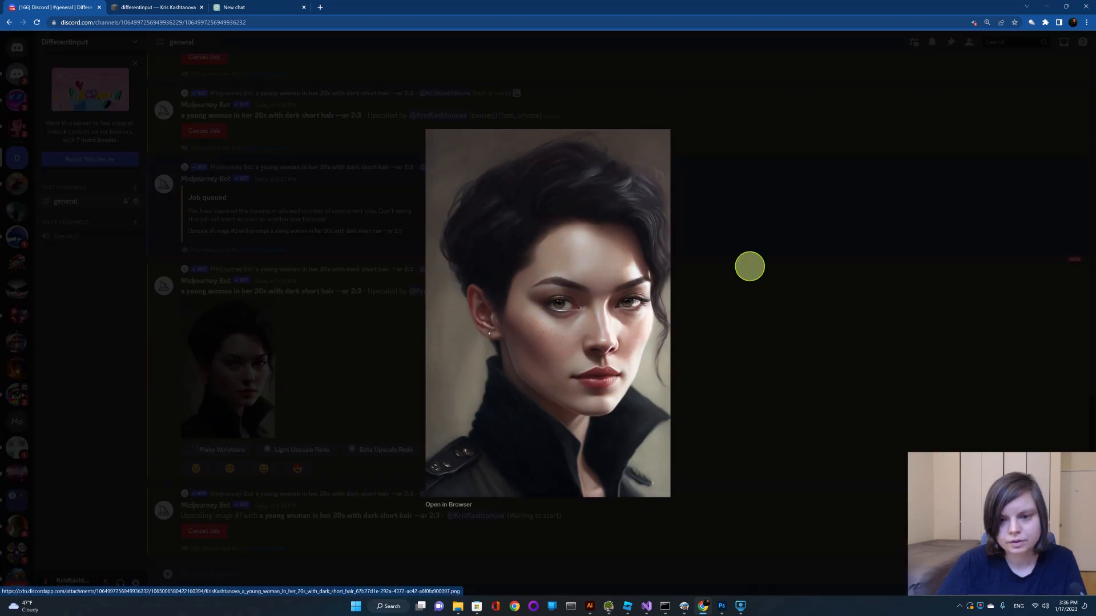
{"action": "left_click", "coordinate": [747, 284]}
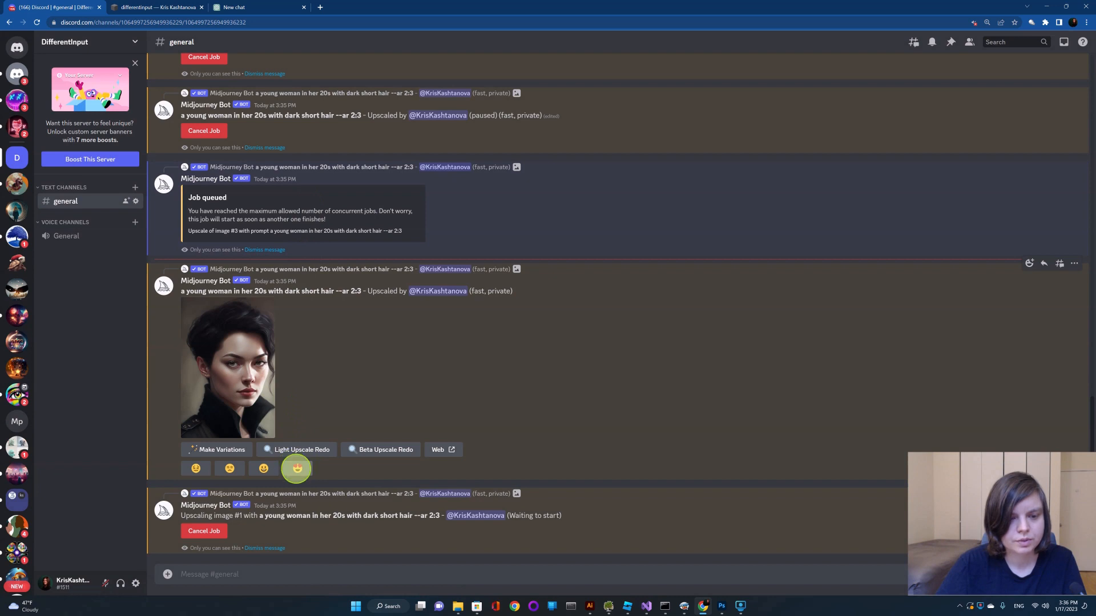
{"action": "left_click", "coordinate": [297, 468]}
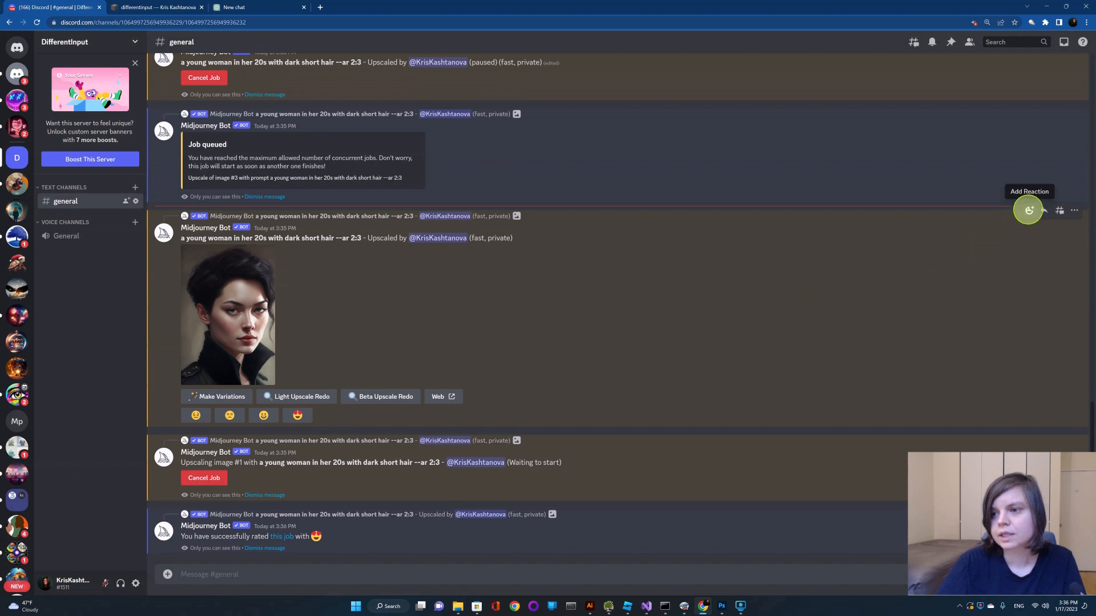
Search the reactions for "envelope" and add the envelope emoji to the upscaled portrait's message.
{"action": "left_click", "coordinate": [1029, 210]}
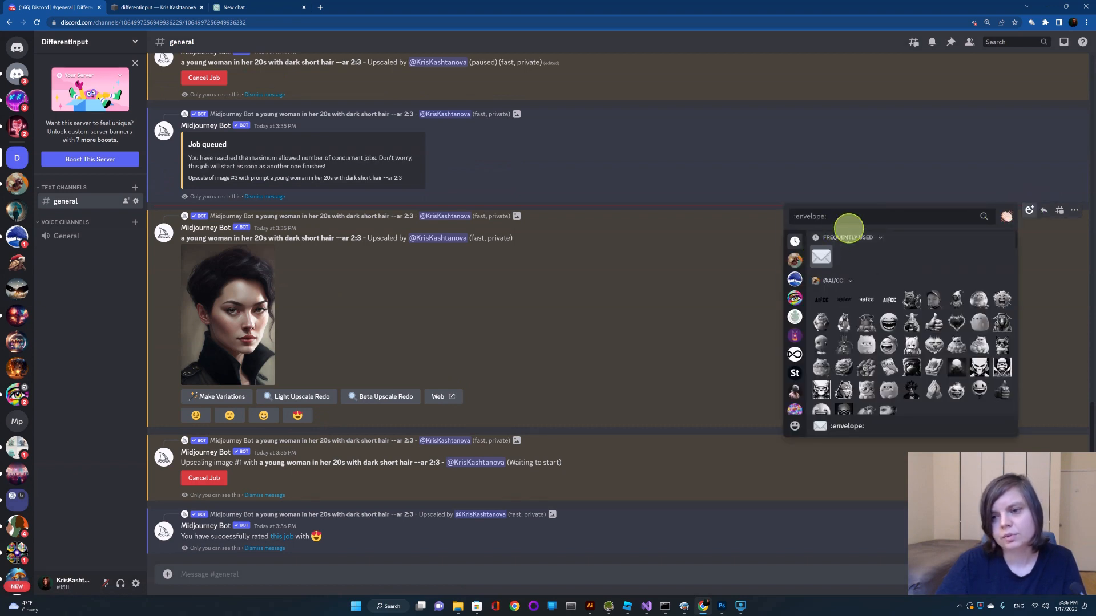
{"action": "type", "text": "e"}
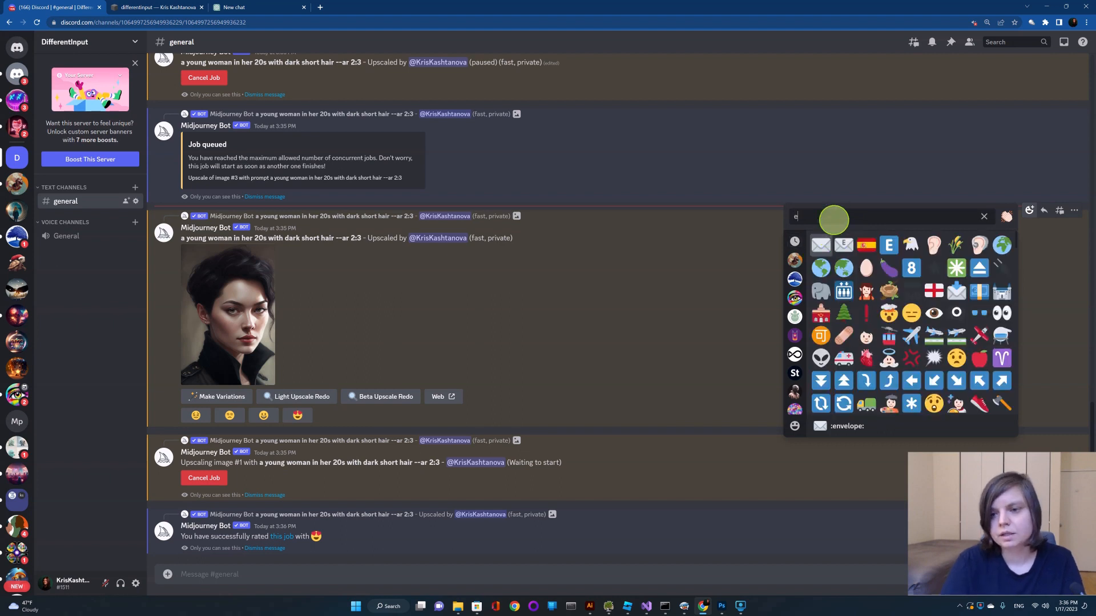
{"action": "type", "text": "nvel"}
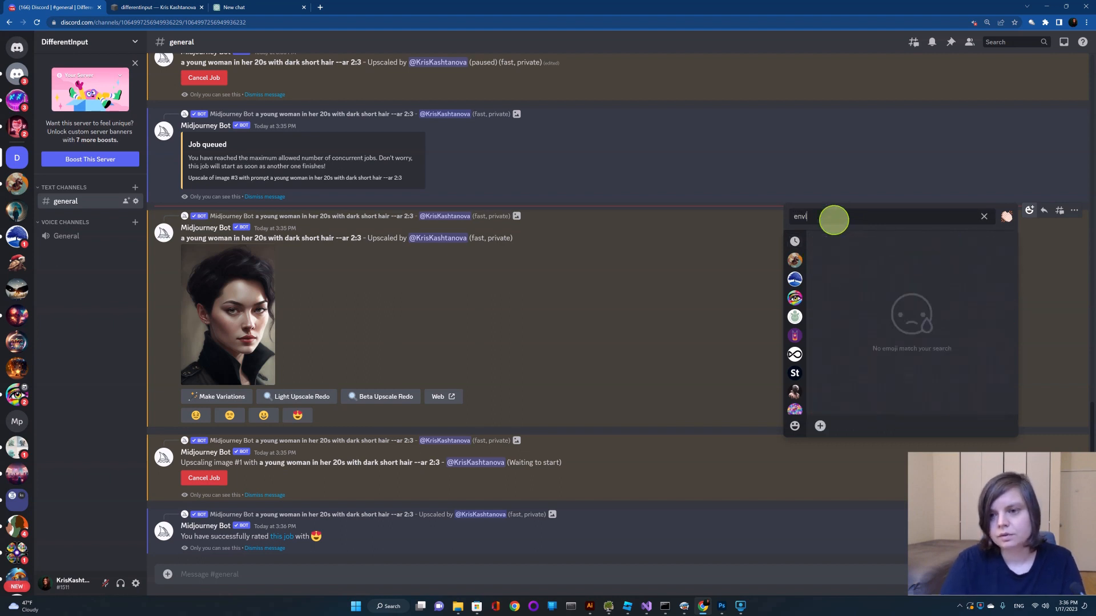
{"action": "type", "text": "ope"}
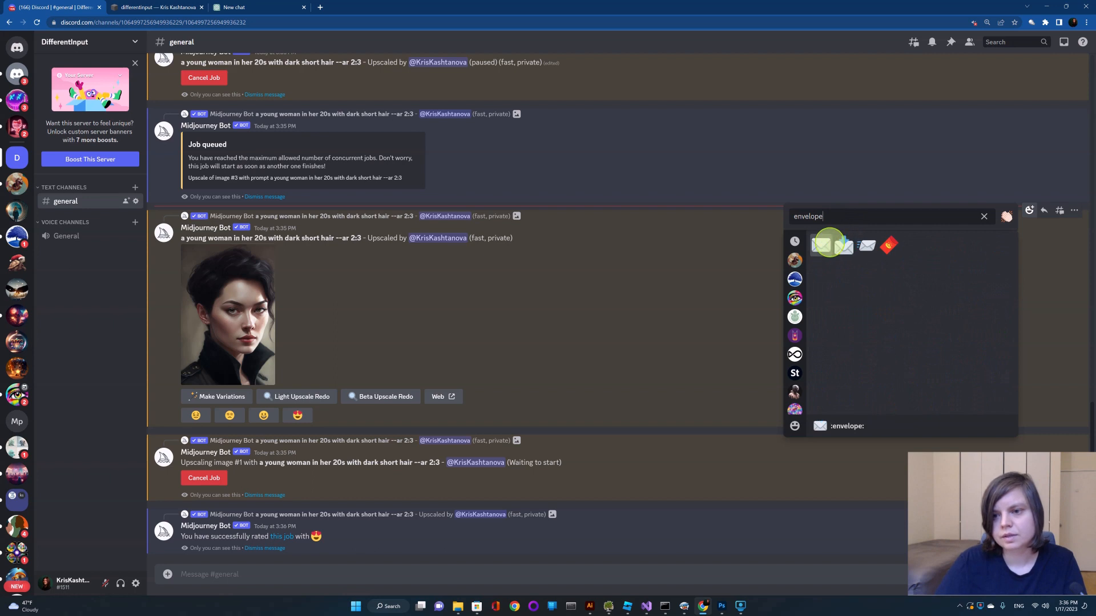
{"action": "left_click", "coordinate": [820, 246]}
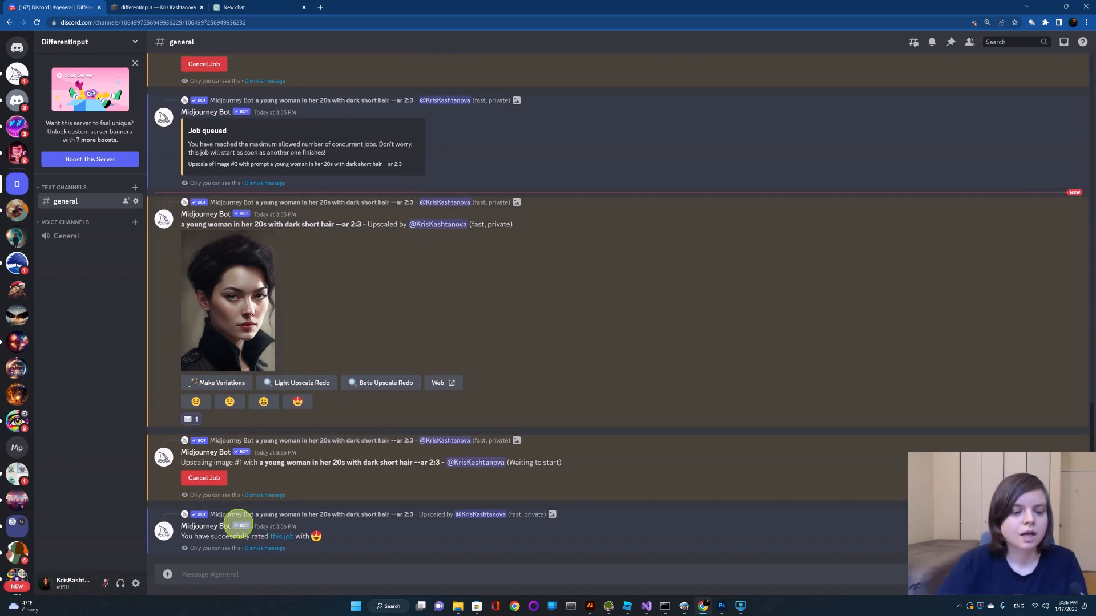
Go to the direct messages with Midjourney Bot and open the portrait it sent in the browser at full size.
{"action": "right_click", "coordinate": [214, 527]}
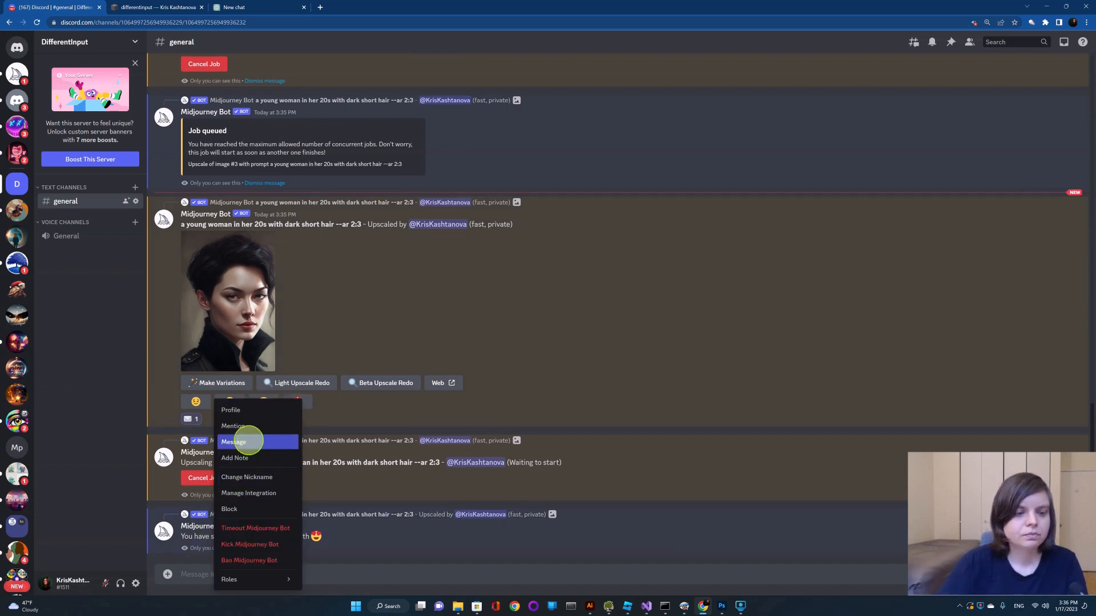
{"action": "left_click", "coordinate": [247, 441]}
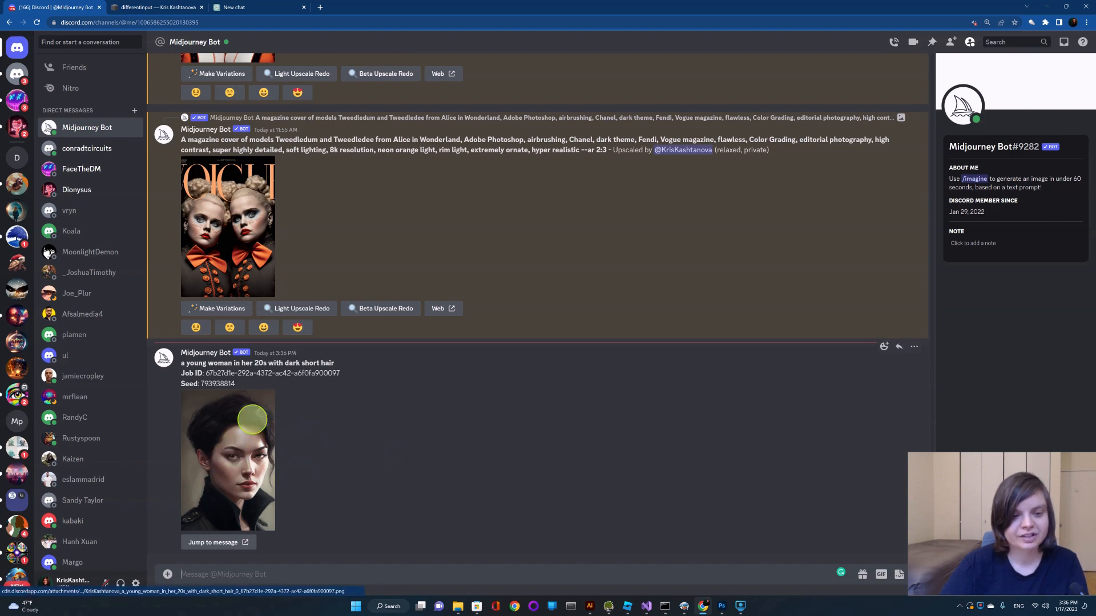
{"action": "left_click", "coordinate": [218, 465]}
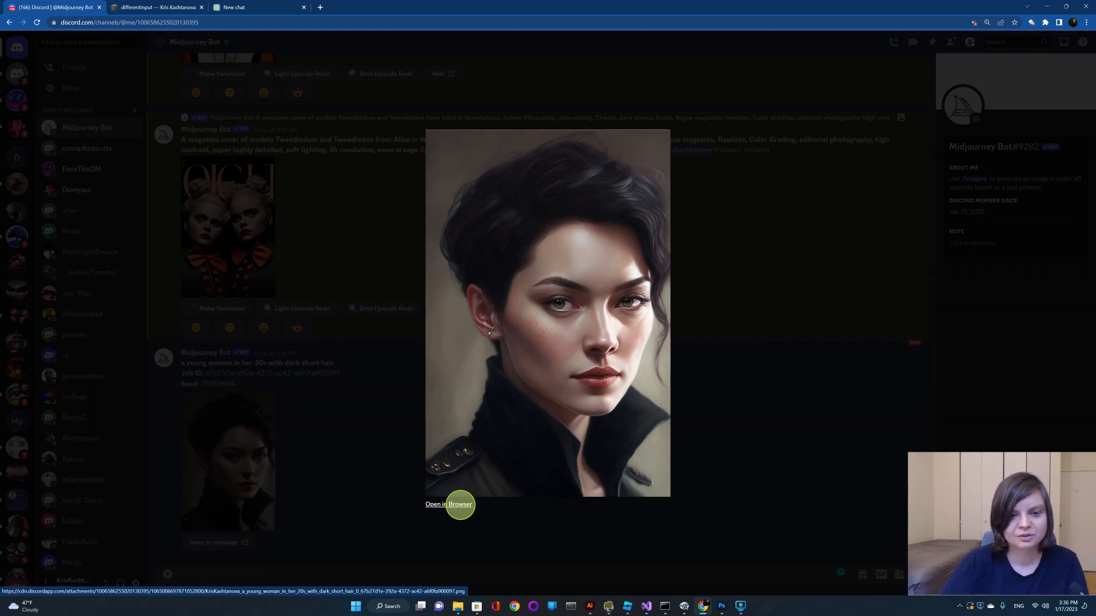
{"action": "left_click", "coordinate": [459, 504]}
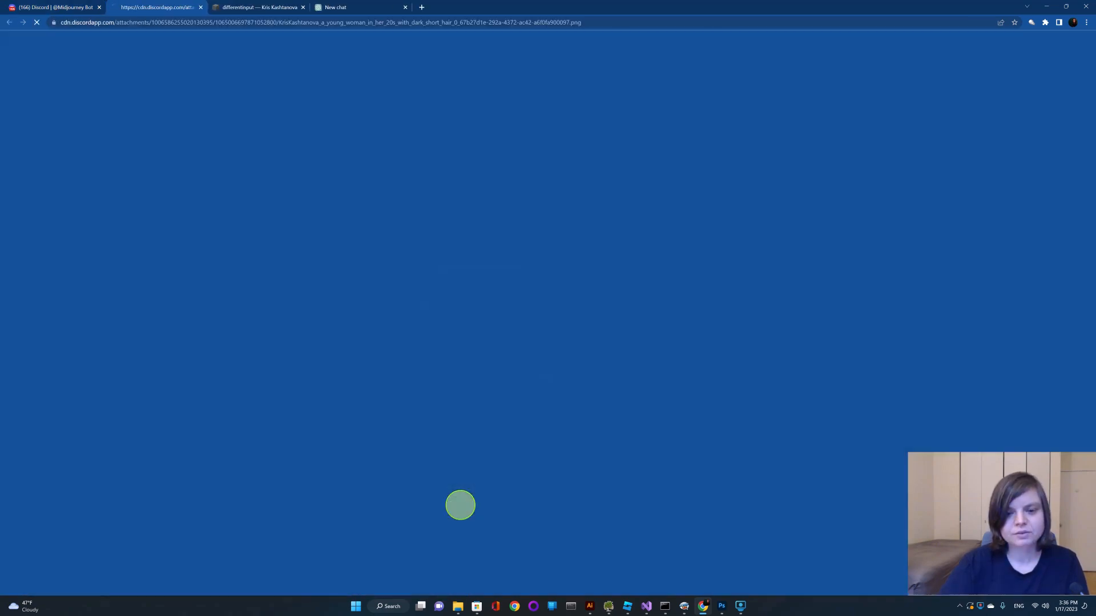
Save the portrait as a PNG image in the DifferentInput folder on the Desktop, and close the image and its preview.
{"action": "right_click", "coordinate": [535, 336]}
{"action": "left_click", "coordinate": [549, 353]}
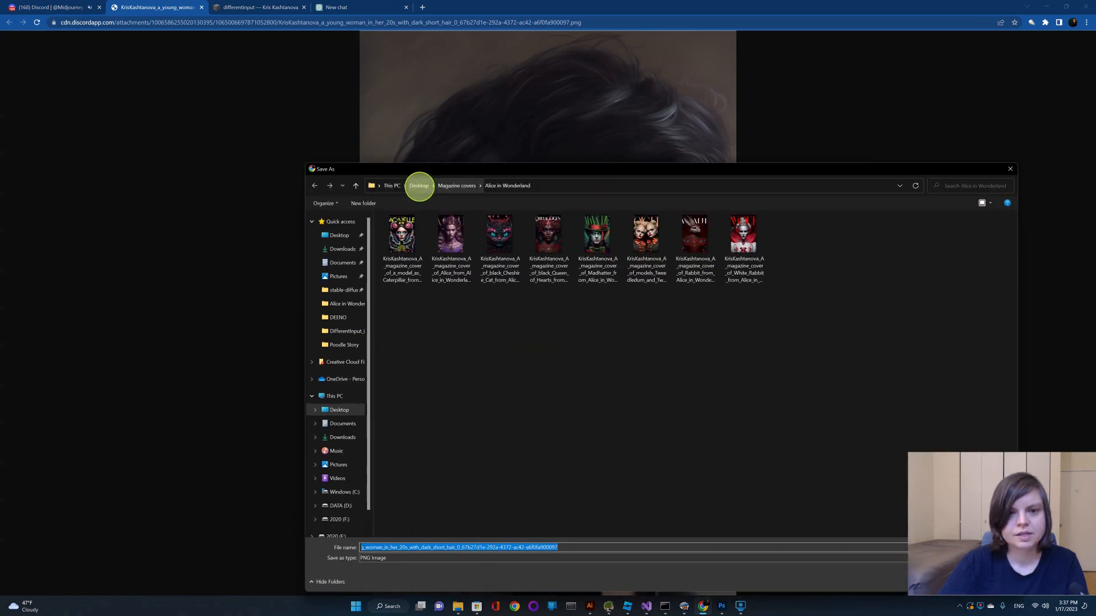
{"action": "left_click", "coordinate": [420, 186]}
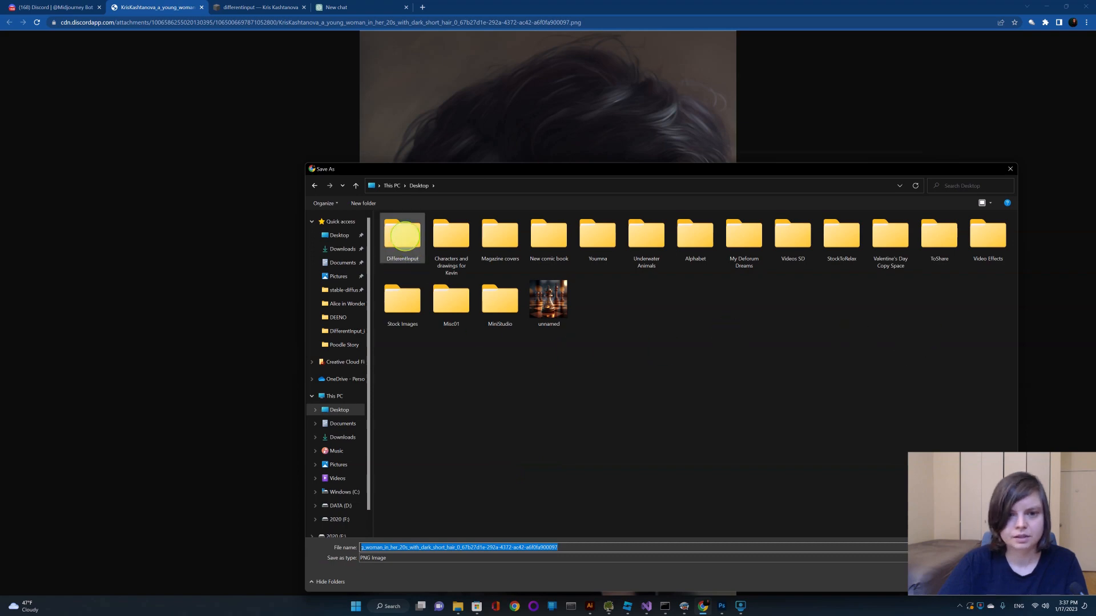
{"action": "double_click", "coordinate": [403, 235]}
{"action": "left_click_drag", "start_coordinate": [633, 169], "coordinate": [468, 137]}
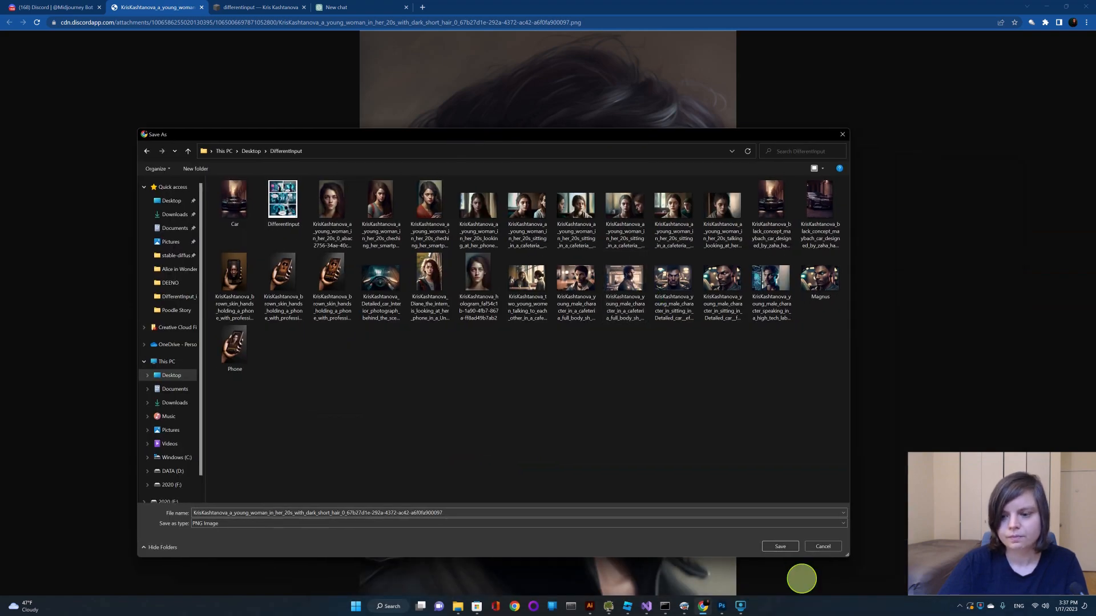
{"action": "left_click", "coordinate": [777, 546]}
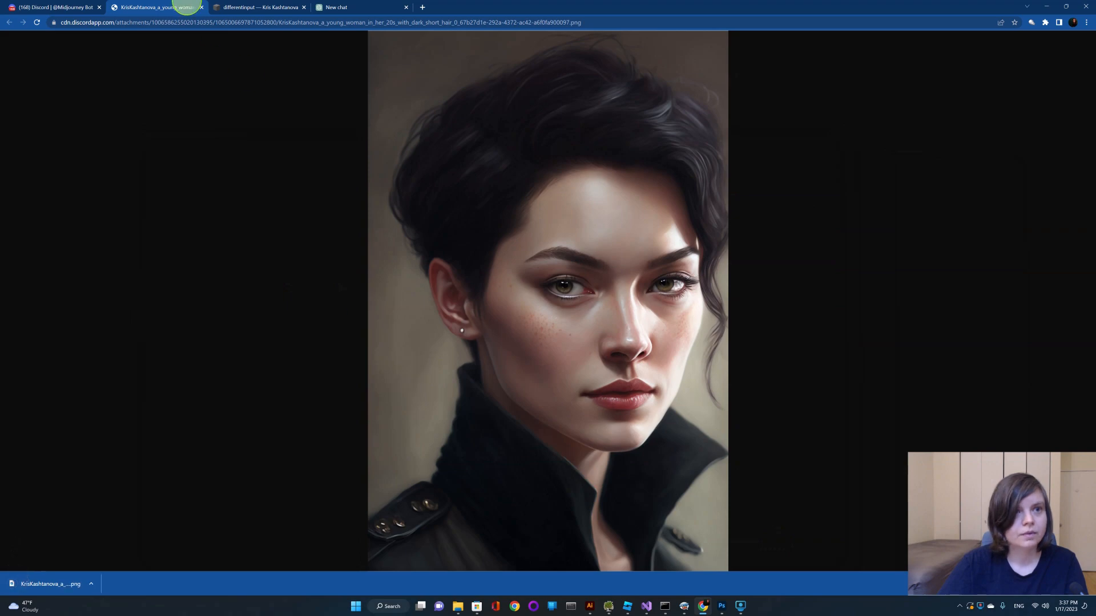
{"action": "left_click", "coordinate": [201, 6]}
{"action": "left_click", "coordinate": [373, 344]}
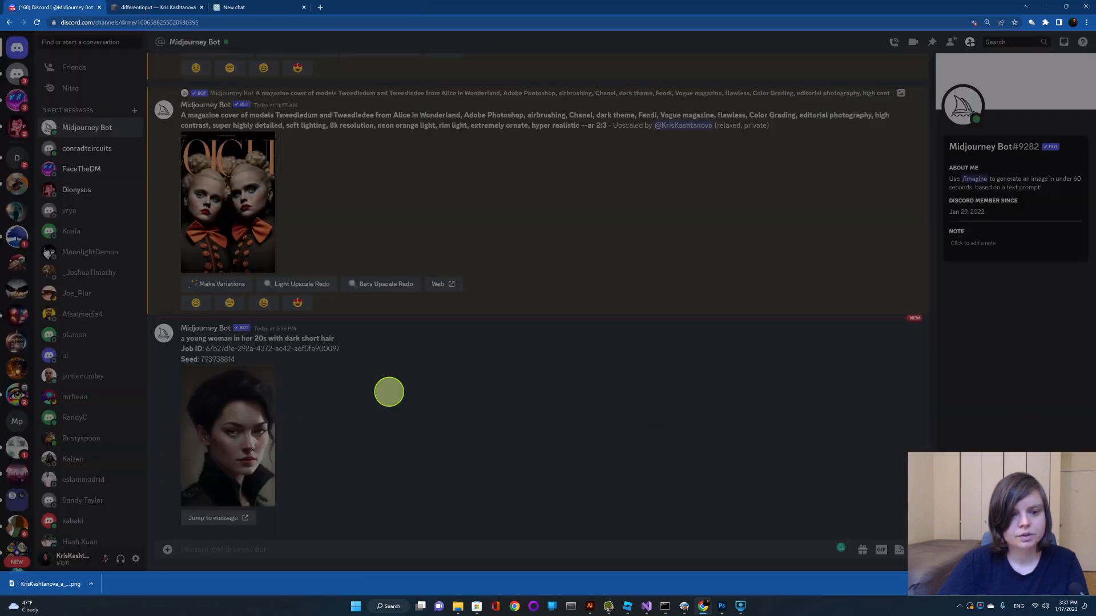
Upload the saved short-haired woman portrait from the Desktop's DifferentInput folder to the Midjourney Bot conversation.
{"action": "left_click", "coordinate": [166, 549]}
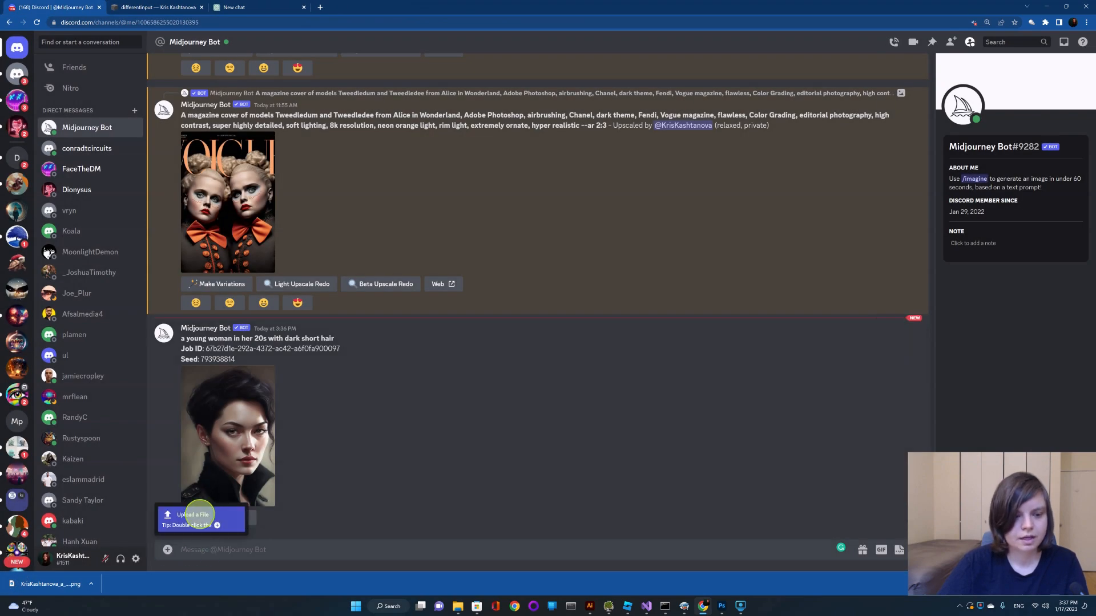
{"action": "left_click", "coordinate": [197, 515]}
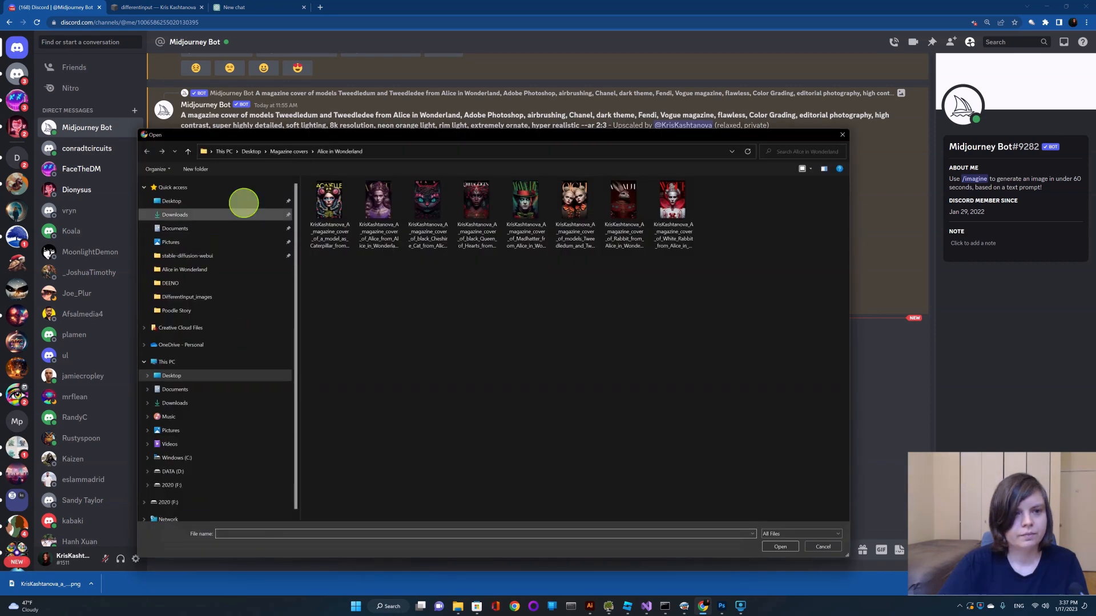
{"action": "left_click", "coordinate": [251, 151]}
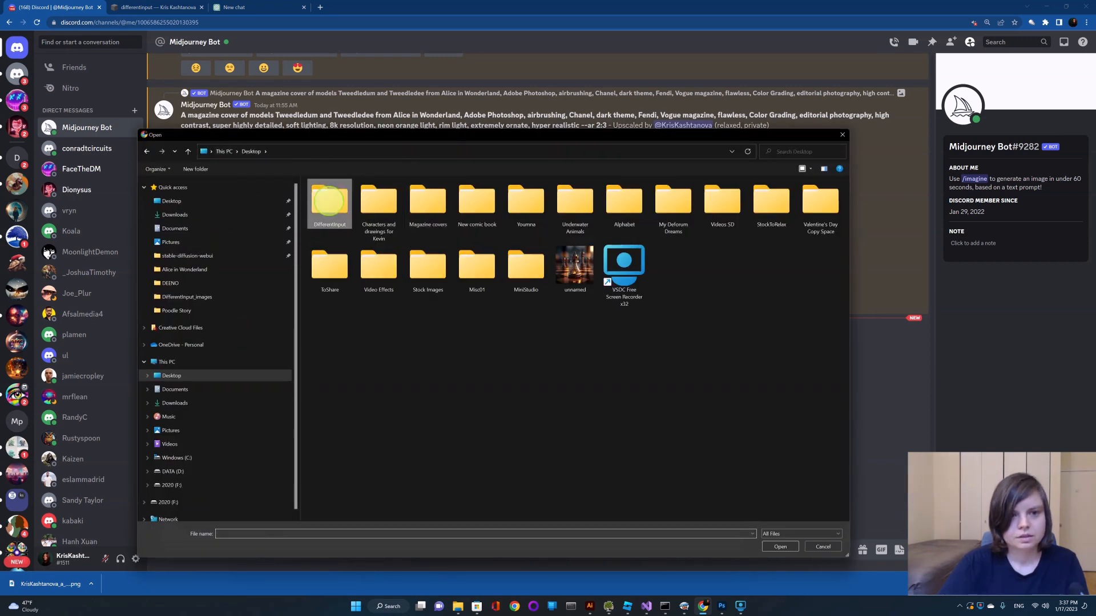
{"action": "double_click", "coordinate": [329, 202]}
{"action": "left_click", "coordinate": [334, 279]}
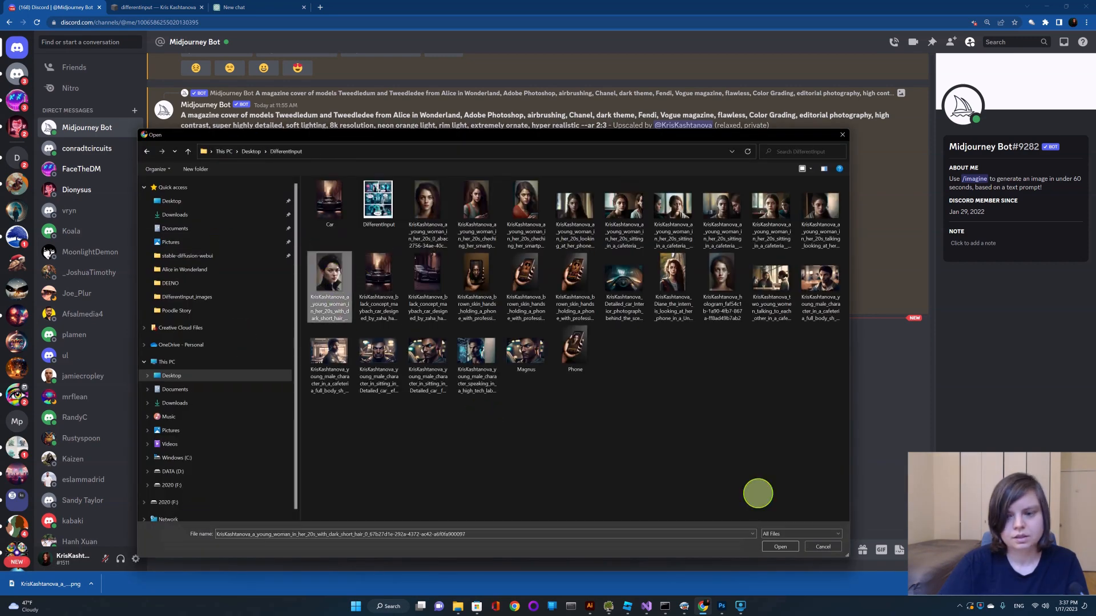
{"action": "left_click", "coordinate": [780, 546]}
{"action": "key", "text": "Return"}
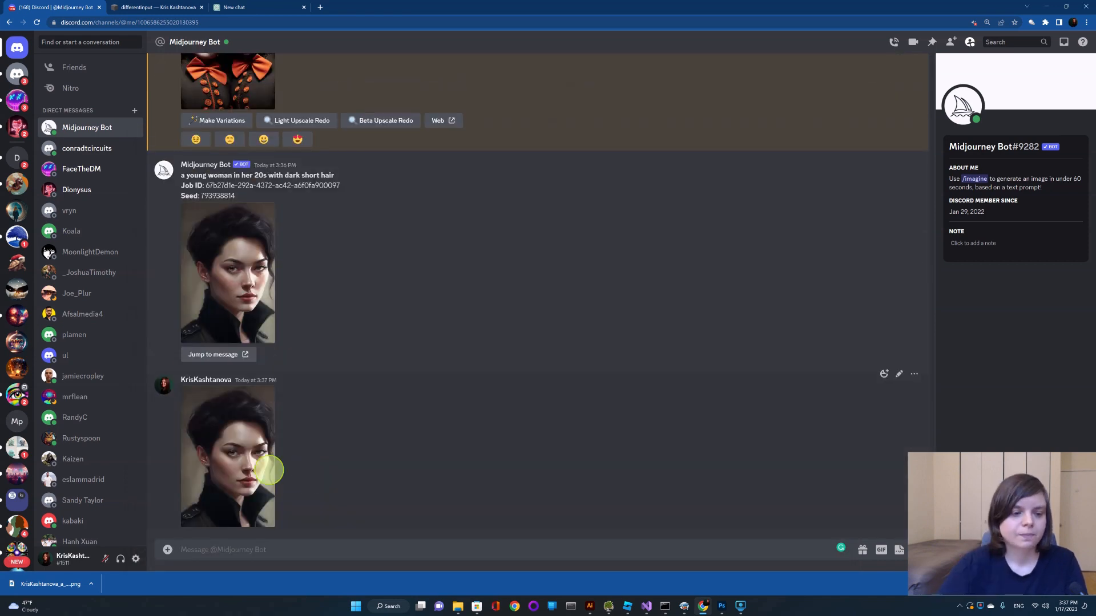
Open the uploaded portrait at full size in the browser, copy its image address, and return to the Midjourney Bot conversation.
{"action": "left_click", "coordinate": [237, 472]}
{"action": "left_click", "coordinate": [465, 484]}
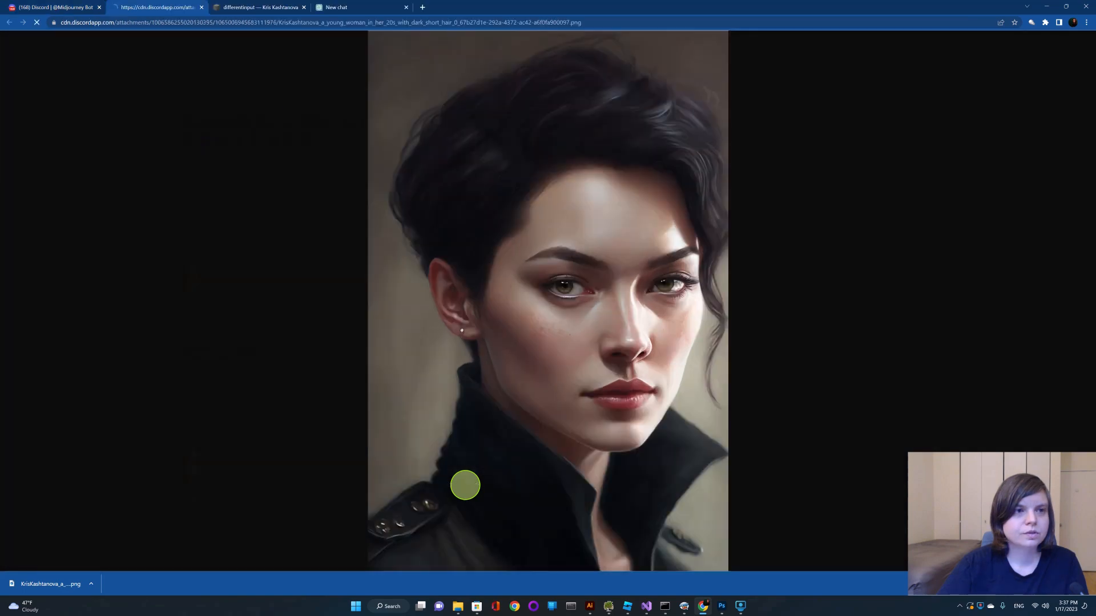
{"action": "left_click", "coordinate": [336, 25]}
{"action": "right_click", "coordinate": [337, 24]}
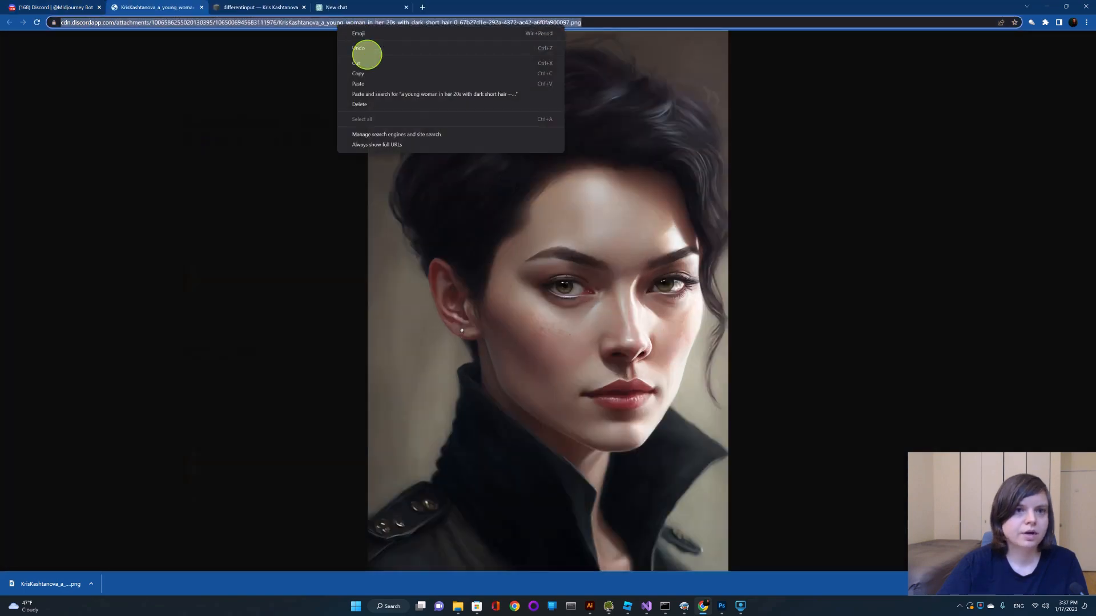
{"action": "left_click", "coordinate": [365, 73]}
{"action": "left_click", "coordinate": [86, 8]}
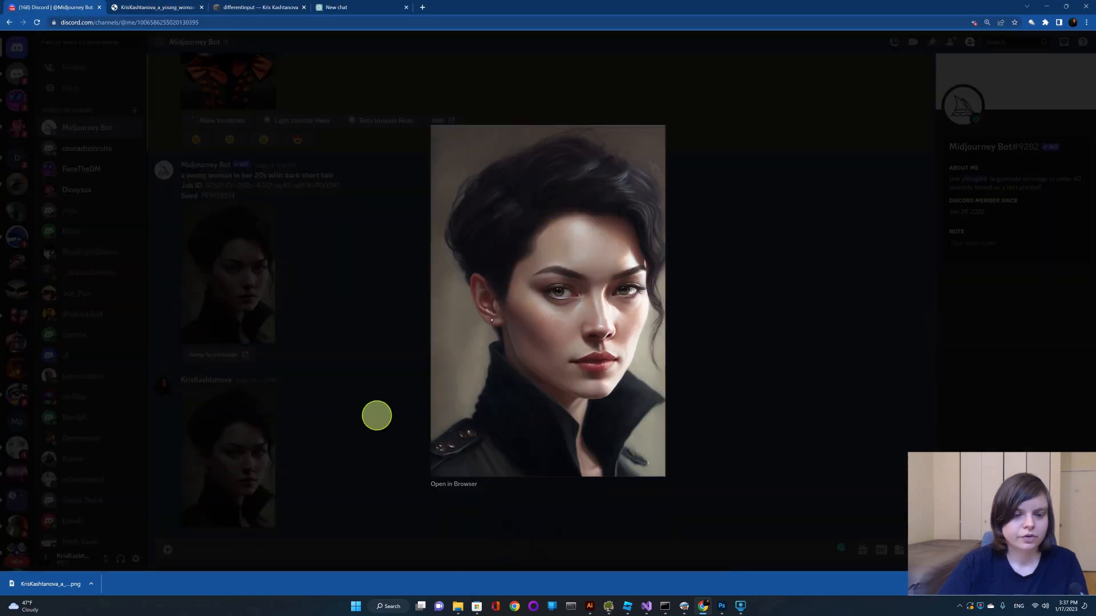
{"action": "left_click", "coordinate": [374, 415]}
Start an /imagine prompt with the copied image address followed by the text "a young woman in her 20s with dark short hair".
{"action": "type", "text": "/"}
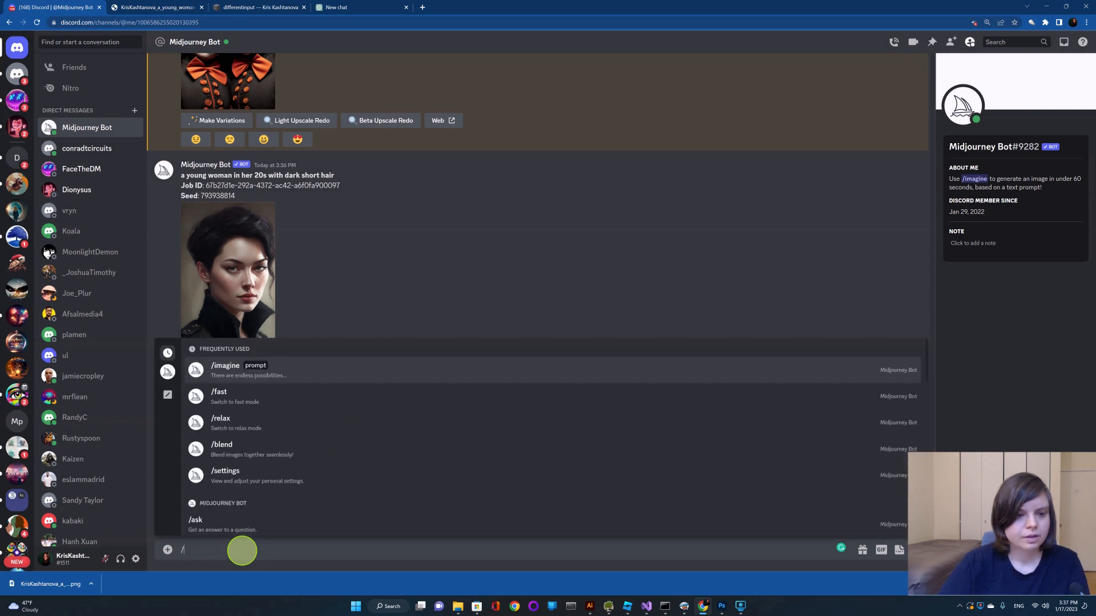
{"action": "left_click", "coordinate": [282, 370]}
{"action": "key", "text": "ctrl+v"}
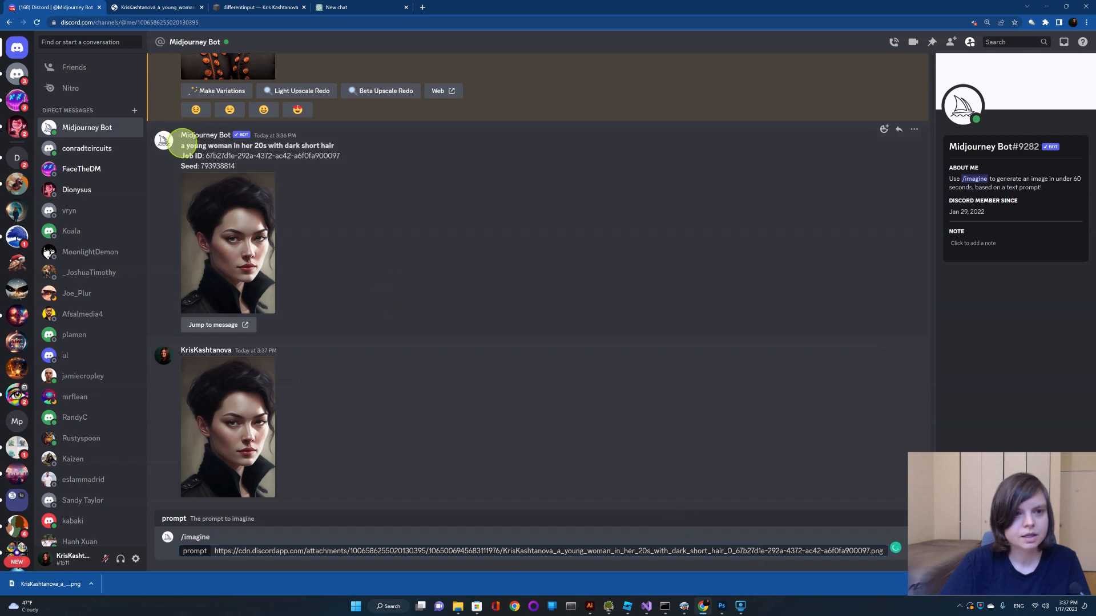
{"action": "triple_click", "coordinate": [331, 145]}
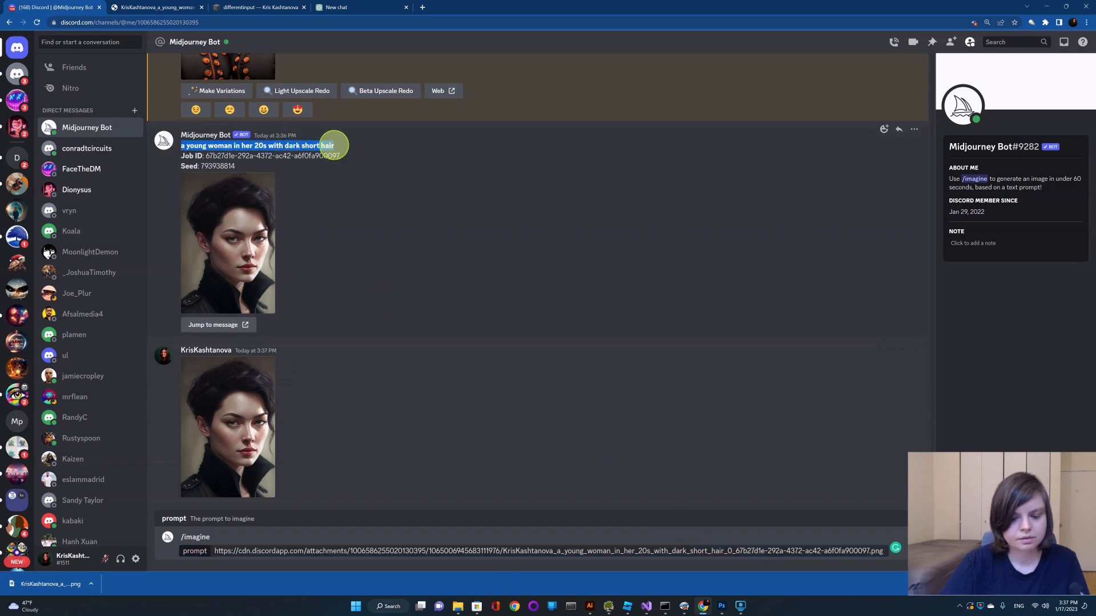
{"action": "left_click", "coordinate": [884, 553]}
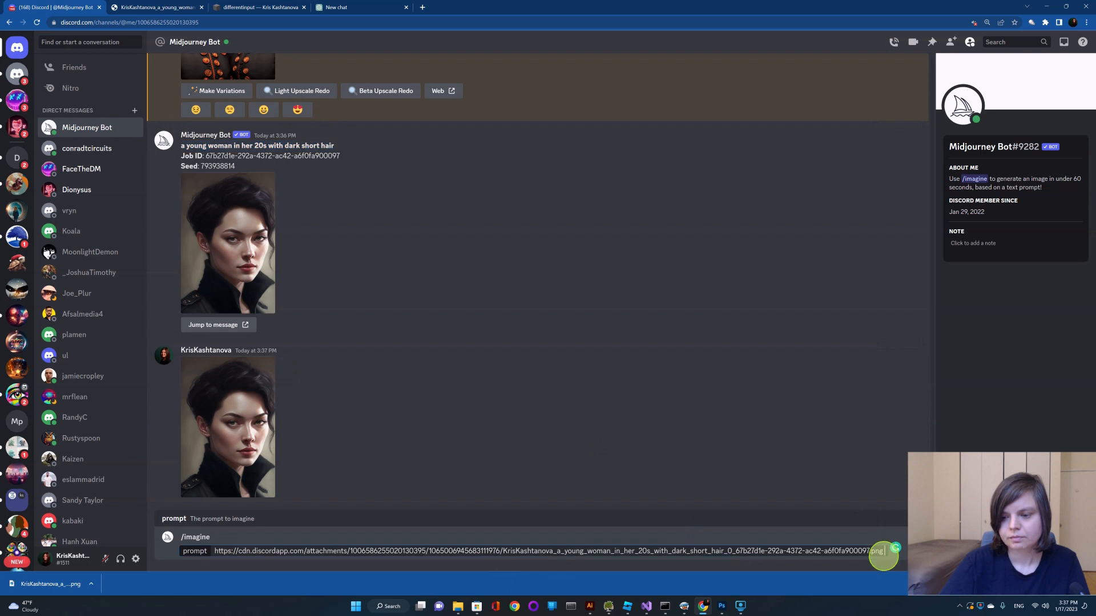
{"action": "key", "text": "ctrl+v"}
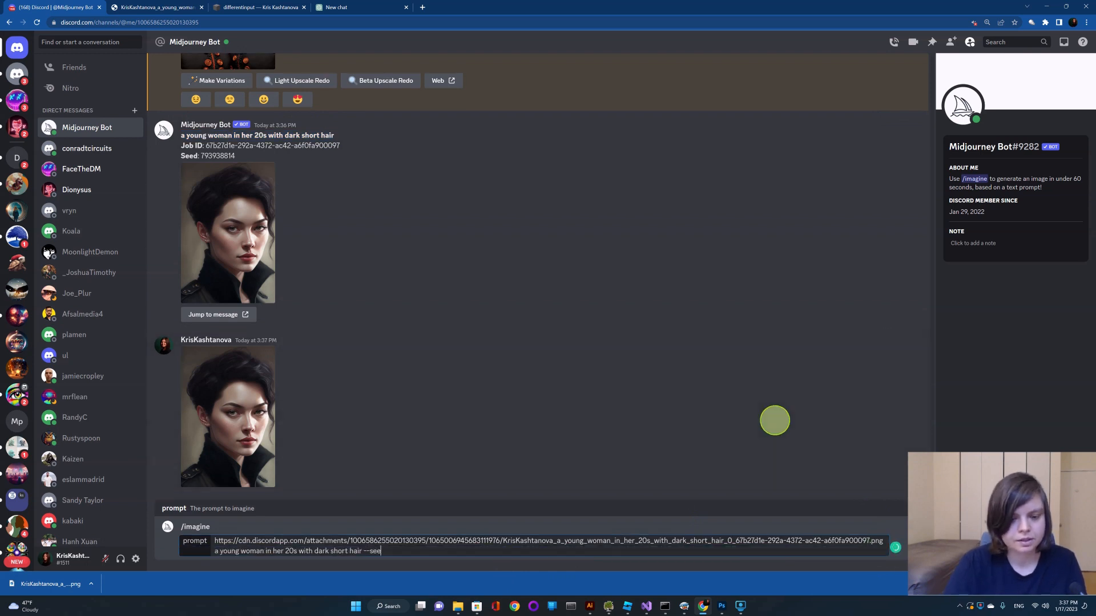
Add --seed 793938814, copied from the portrait's message, and --ar 2:3 to the prompt, and submit it.
{"action": "type", "text": "--seed"}
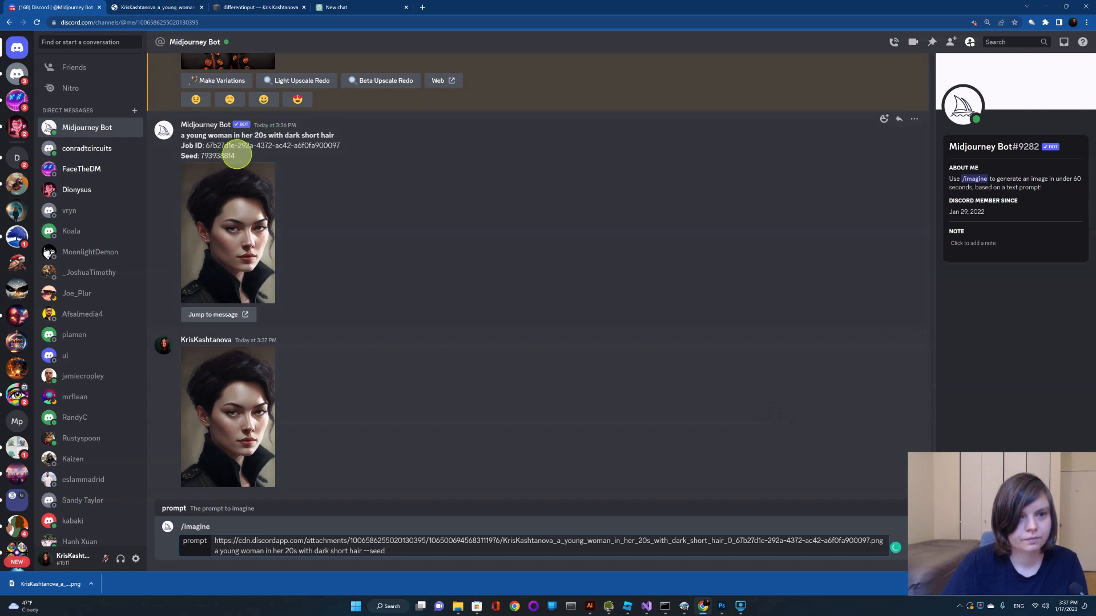
{"action": "left_click_drag", "start_coordinate": [236, 156], "coordinate": [202, 156]}
{"action": "key", "text": "ctrl+c"}
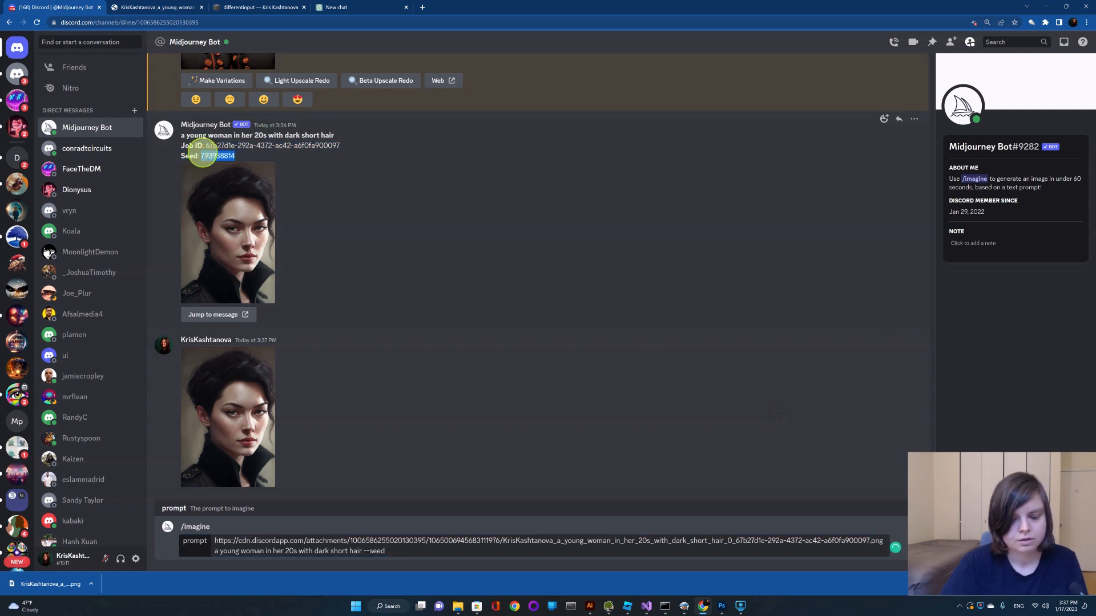
{"action": "left_click", "coordinate": [400, 549]}
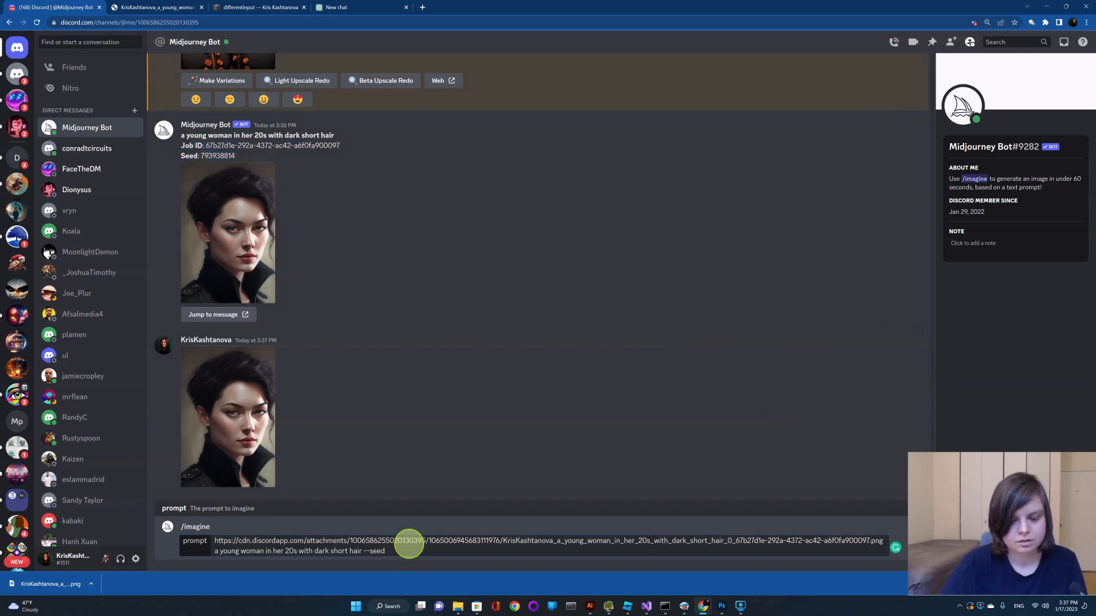
{"action": "key", "text": "ctrl+v"}
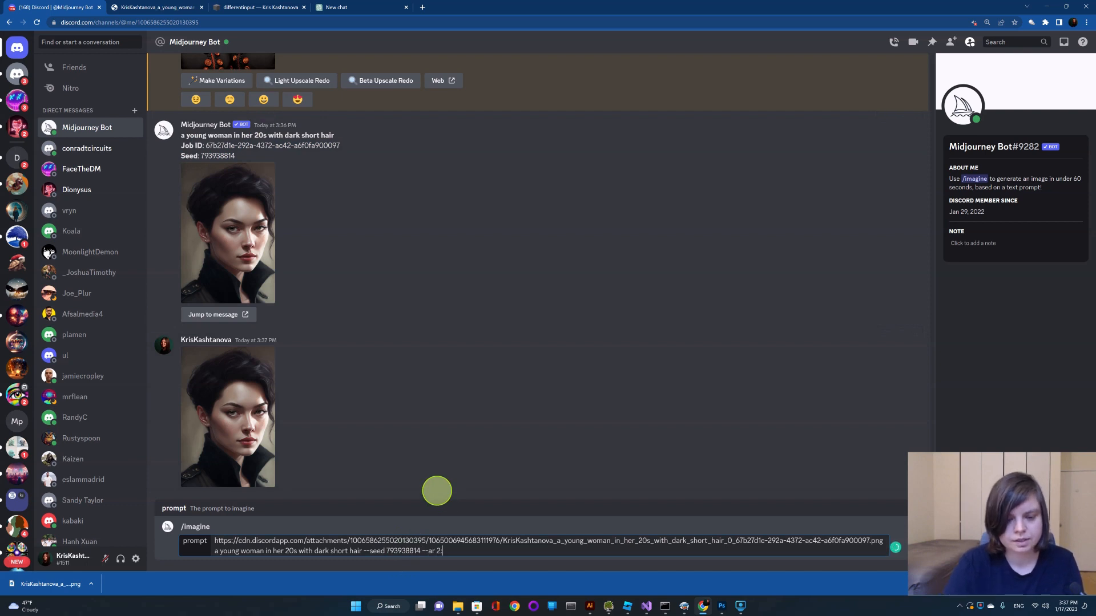
{"action": "key", "text": "Return"}
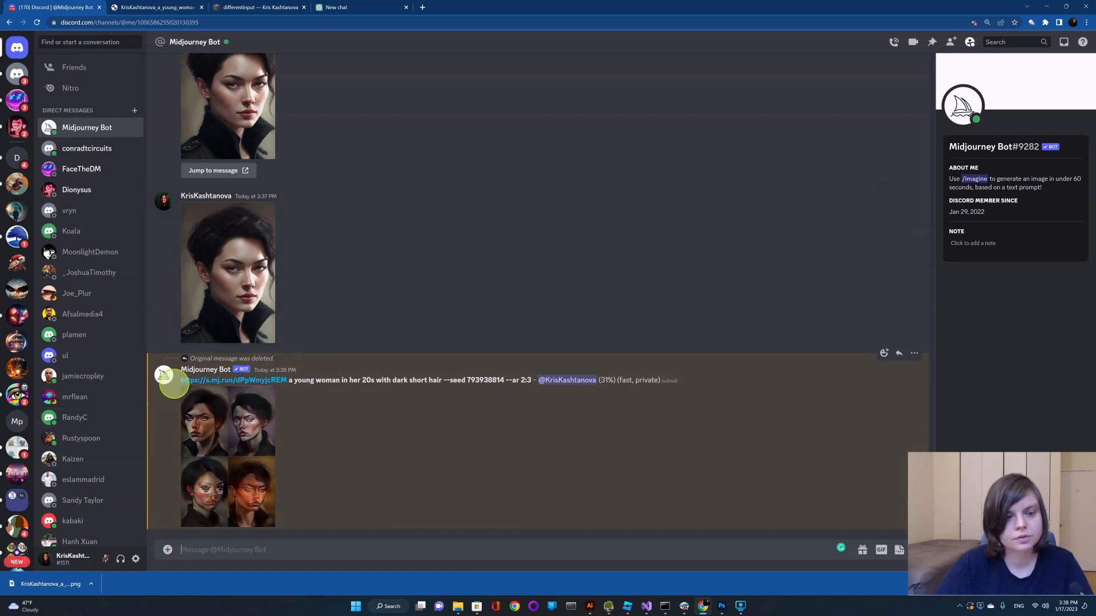
Copy the submitted prompt, from the image link through --ar 2:3, into a new /imagine prompt.
{"action": "left_click_drag", "start_coordinate": [181, 380], "coordinate": [531, 379]}
{"action": "key", "text": "ctrl+c"}
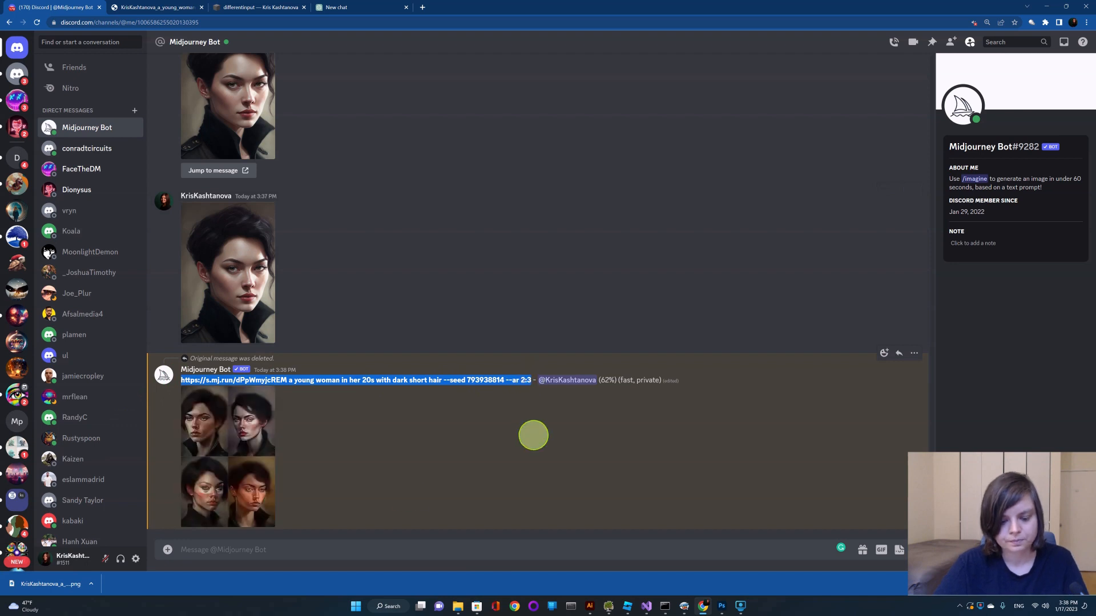
{"action": "left_click", "coordinate": [254, 549]}
{"action": "type", "text": "/"}
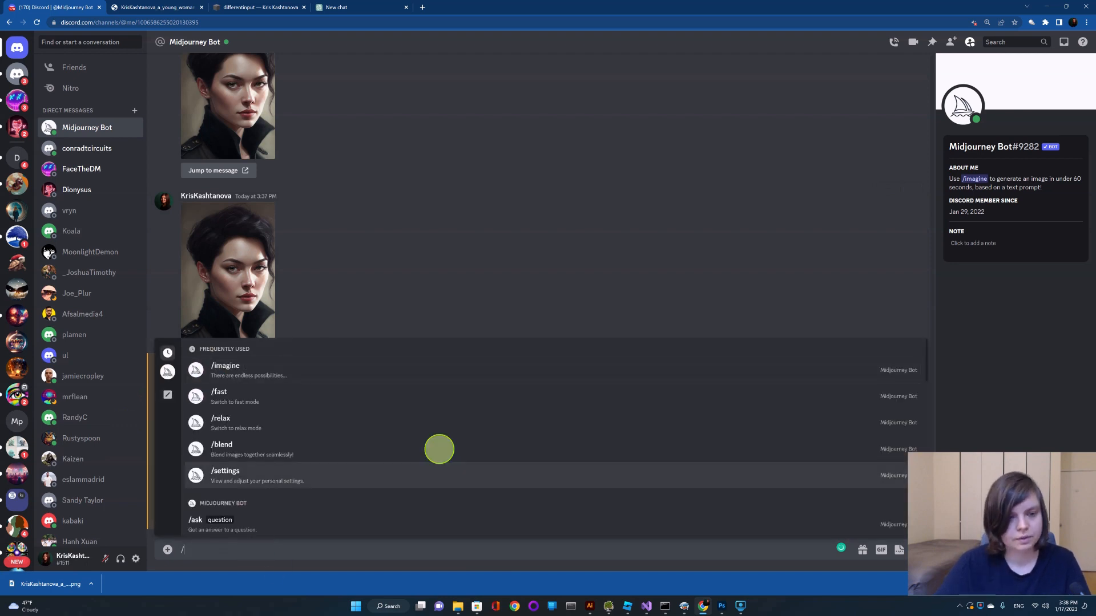
{"action": "left_click", "coordinate": [281, 367]}
{"action": "key", "text": "ctrl+v"}
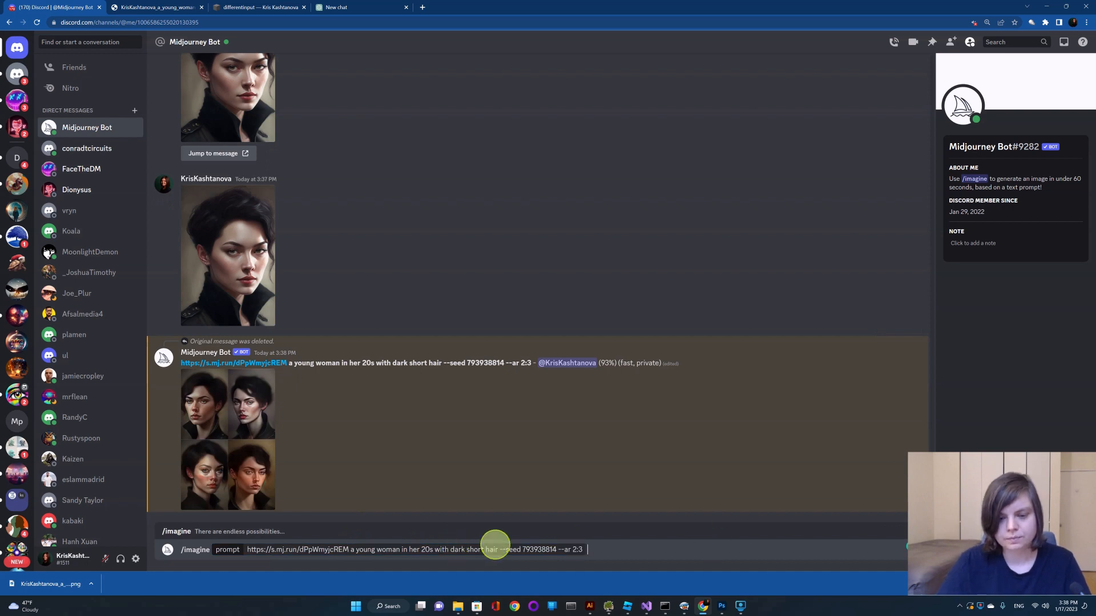
Insert "in a University lab, high tech, volumetric light" before the --seed parameter and submit the prompt.
{"action": "left_click", "coordinate": [499, 549]}
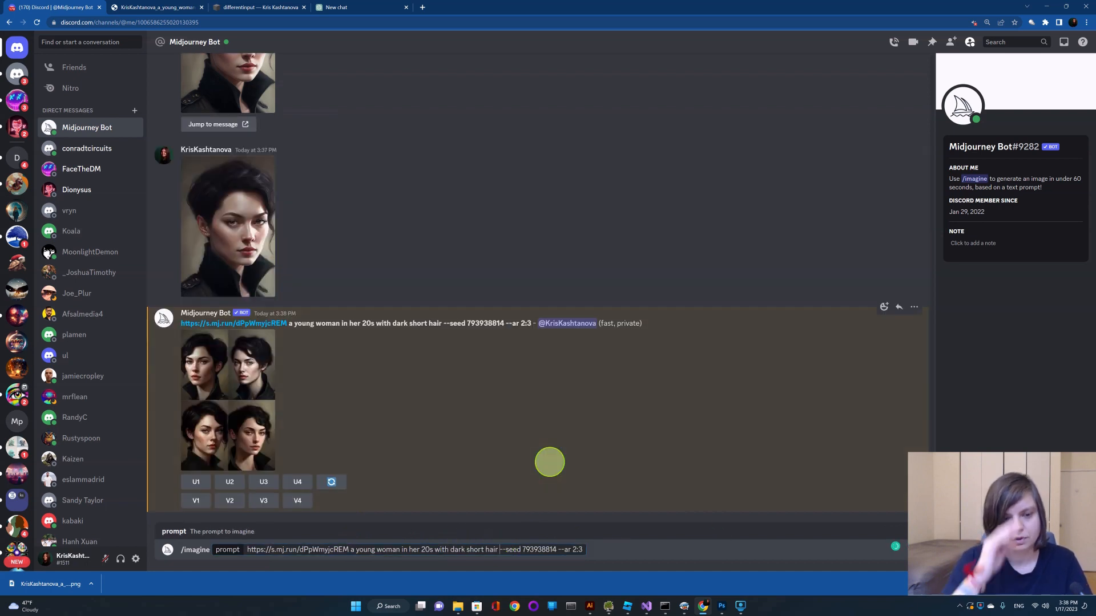
{"action": "type", "text": "in a "}
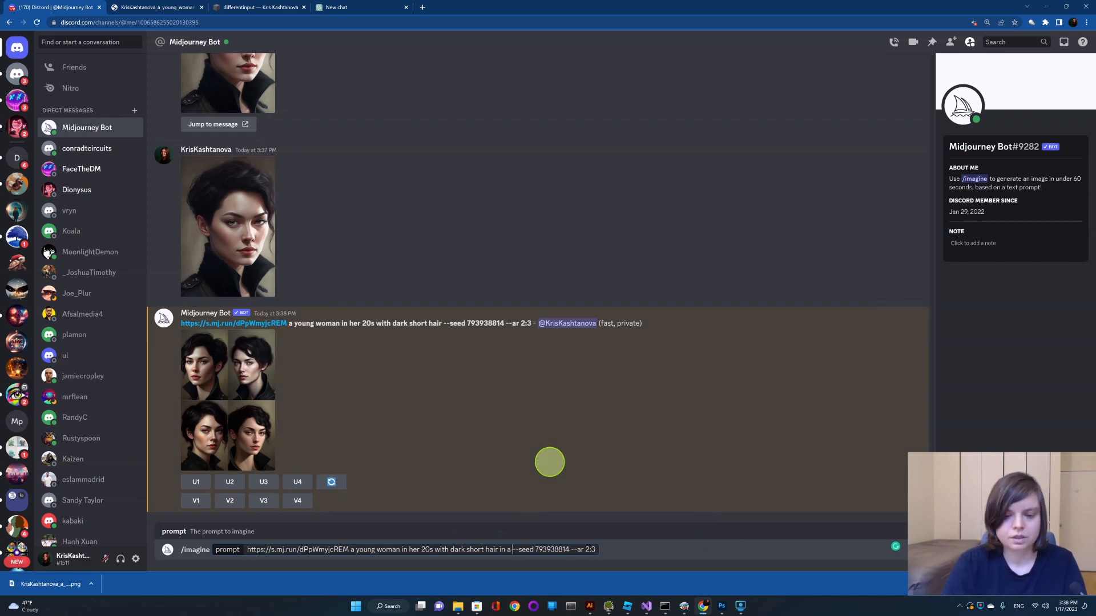
{"action": "type", "text": "Universi"}
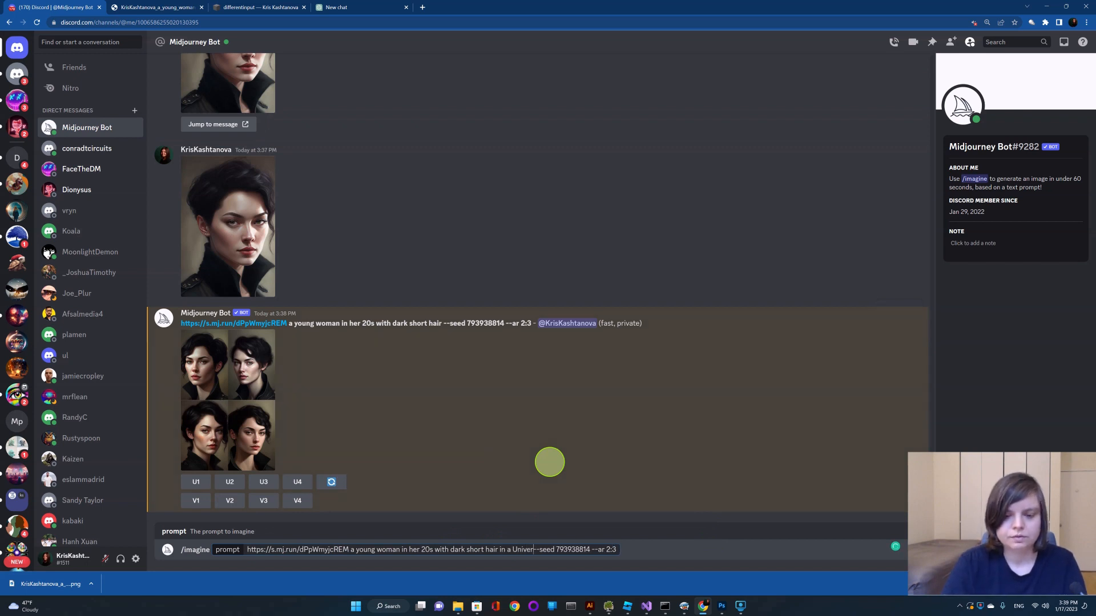
{"action": "type", "text": "ty "}
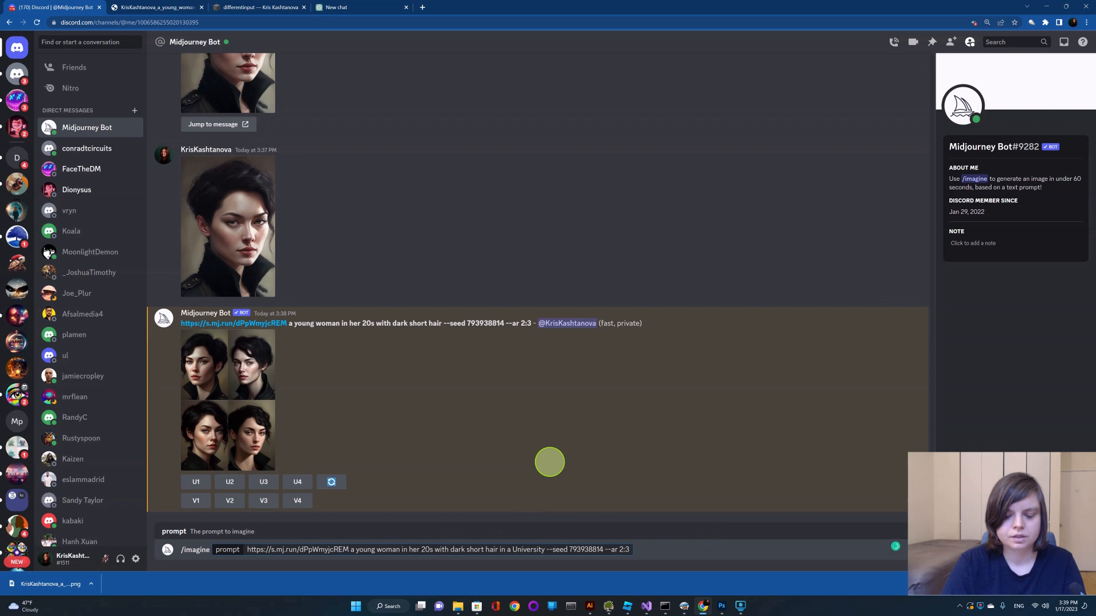
{"action": "type", "text": "lab "}
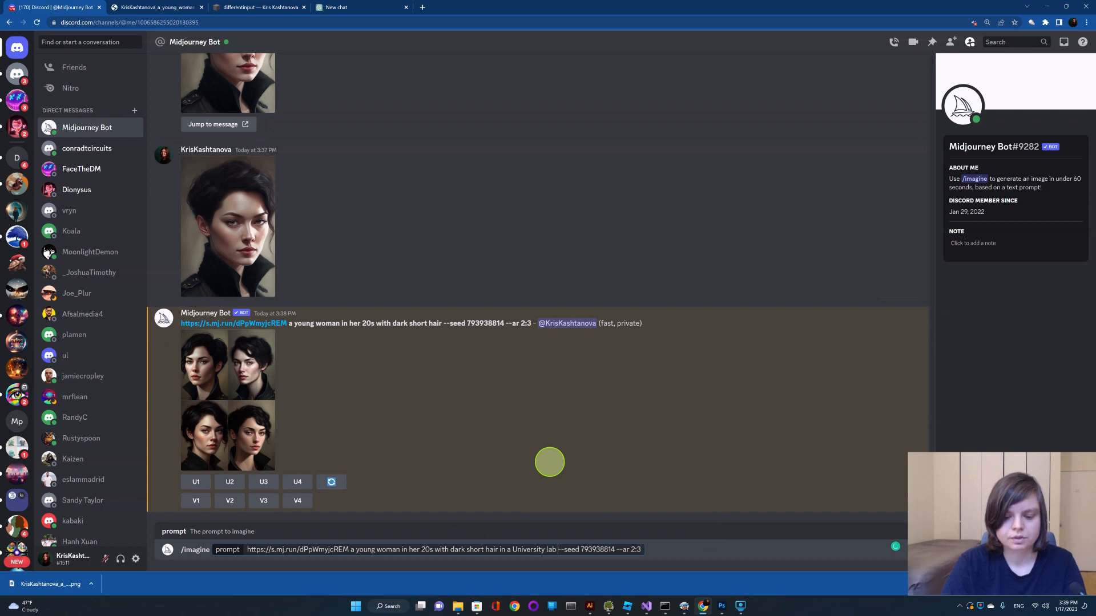
{"action": "type", "text": " hi"}
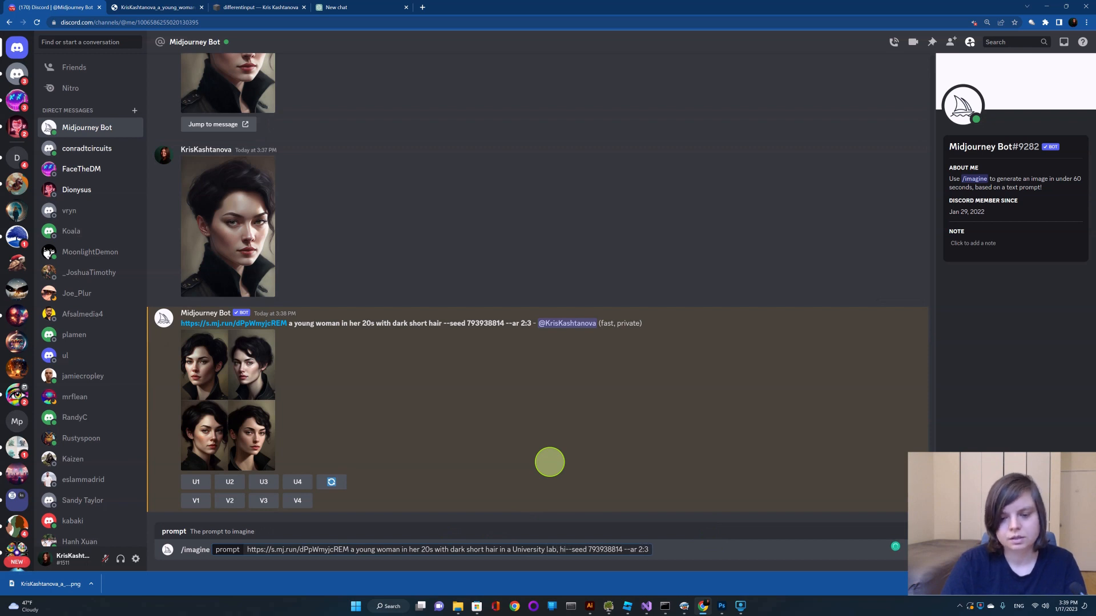
{"action": "type", "text": "gh techm,"}
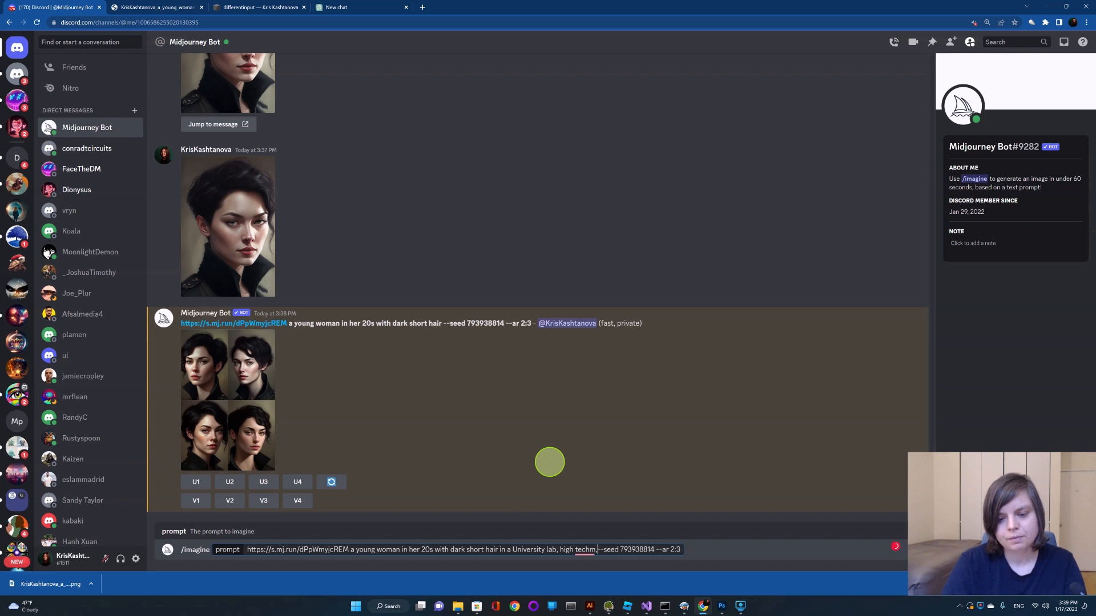
{"action": "key", "text": "BackSpace"}
{"action": "key", "text": "BackSpace"}
{"action": "type", "text": ", volume"}
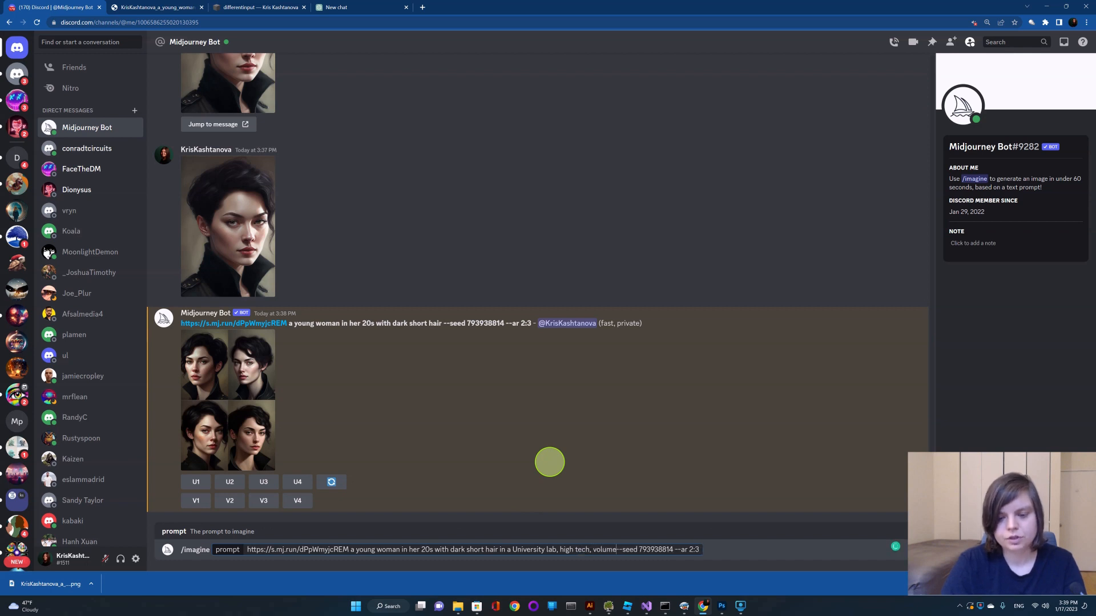
{"action": "type", "text": "tric light"}
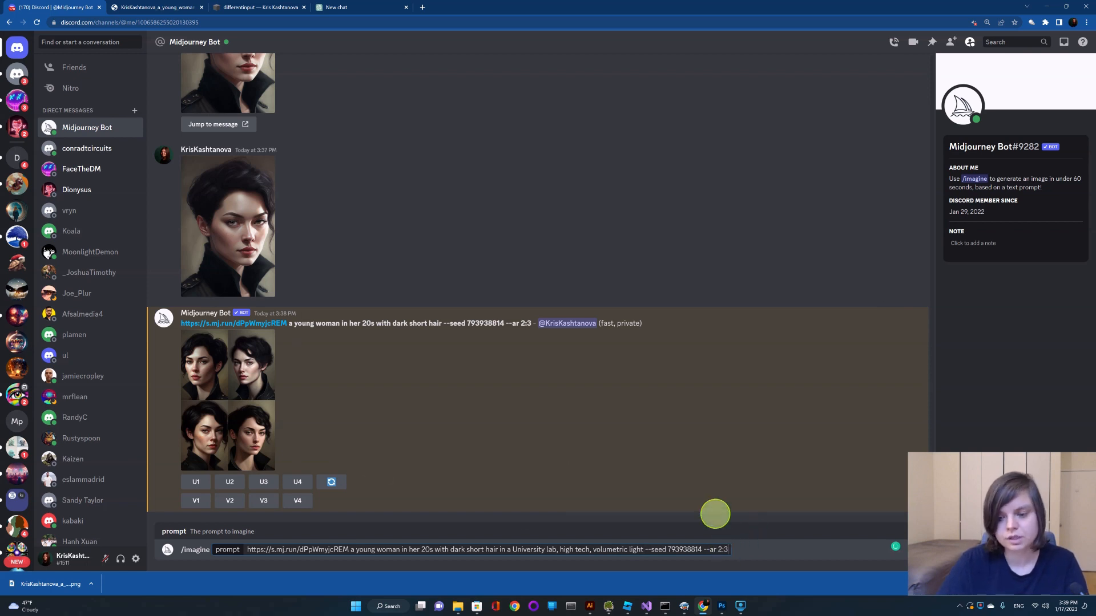
{"action": "key", "text": "Return"}
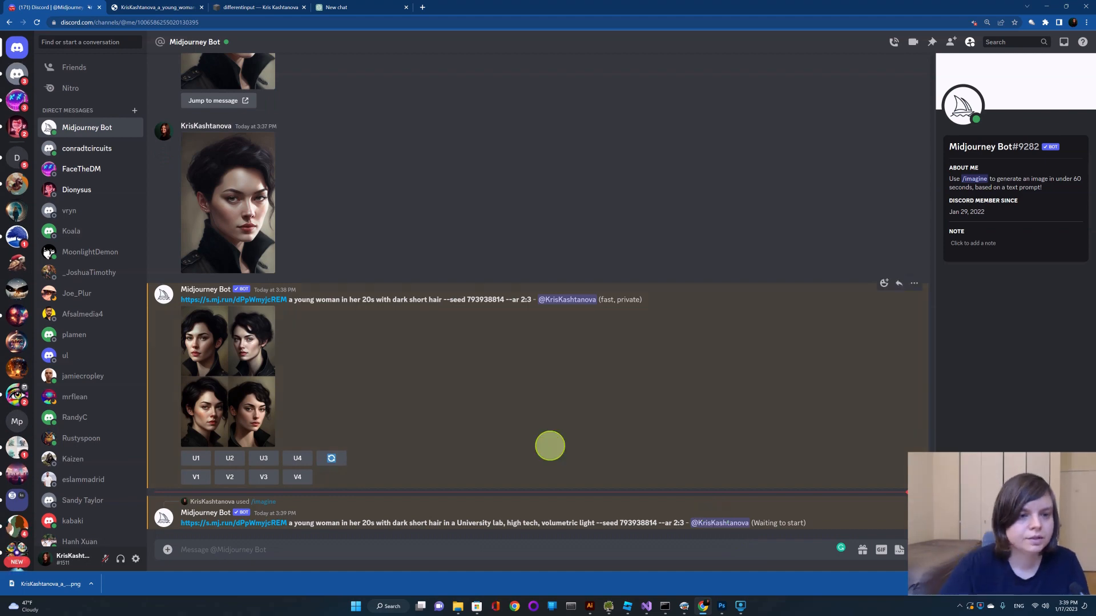
View the grid of four new portraits enlarged and request an upscale of the first image.
{"action": "left_click", "coordinate": [228, 392]}
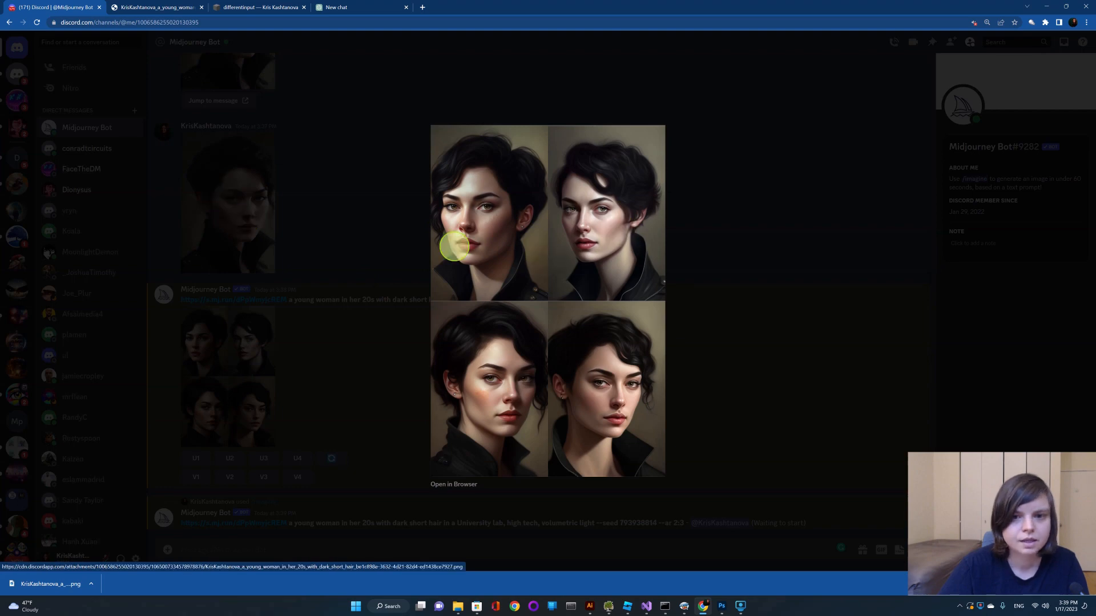
{"action": "left_click", "coordinate": [720, 196]}
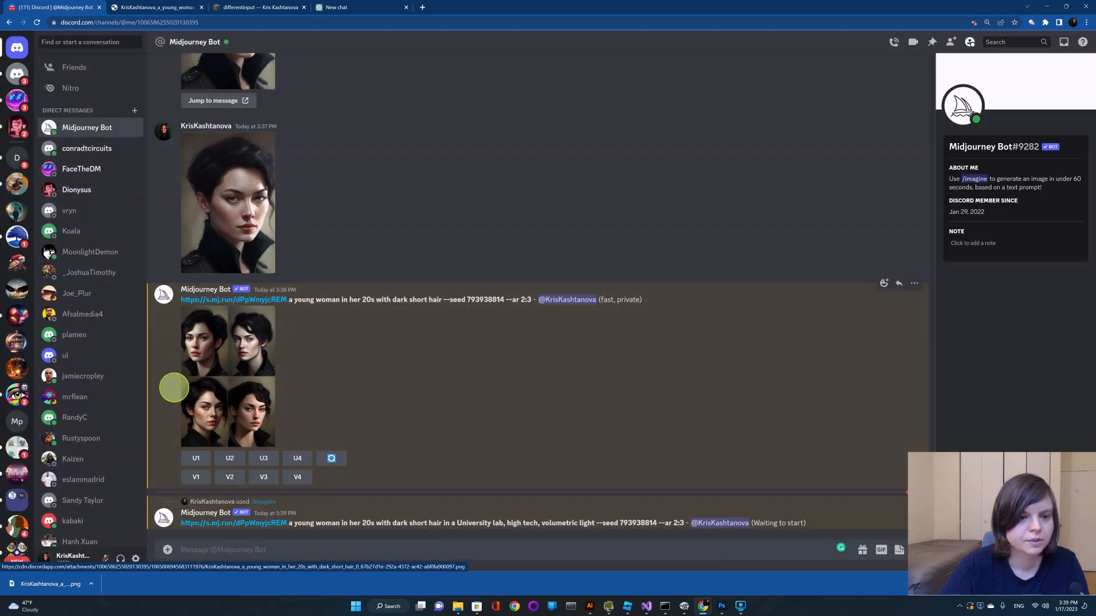
{"action": "left_click", "coordinate": [194, 458]}
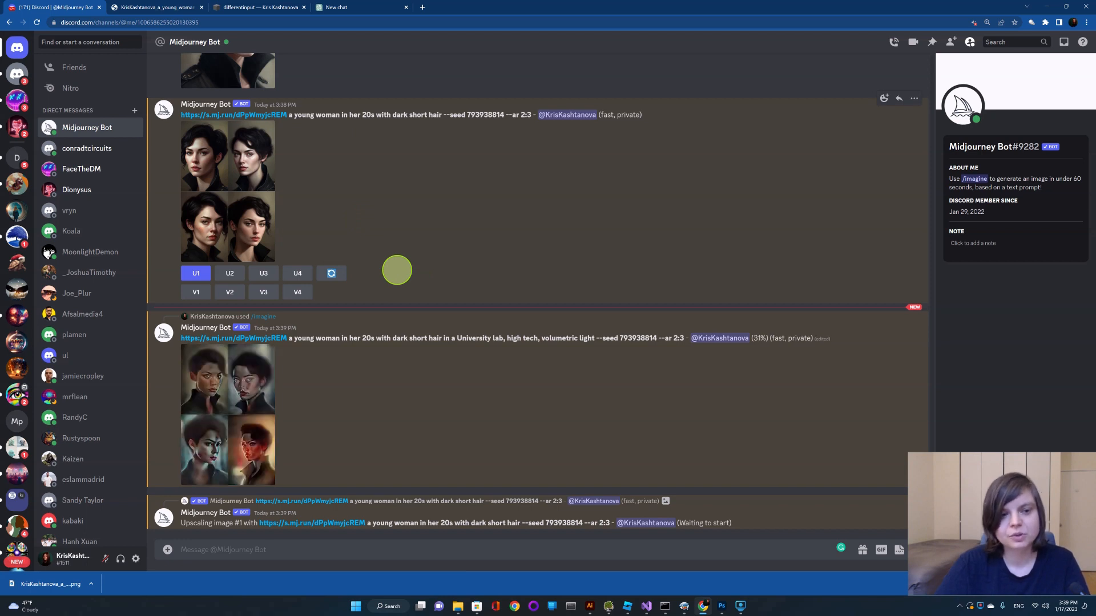
Request variations of the grid's first portrait, adding "smiling" at the start of the remix prompt.
{"action": "scroll", "coordinate": [371, 257], "scroll_direction": "up", "scroll_amount": 3}
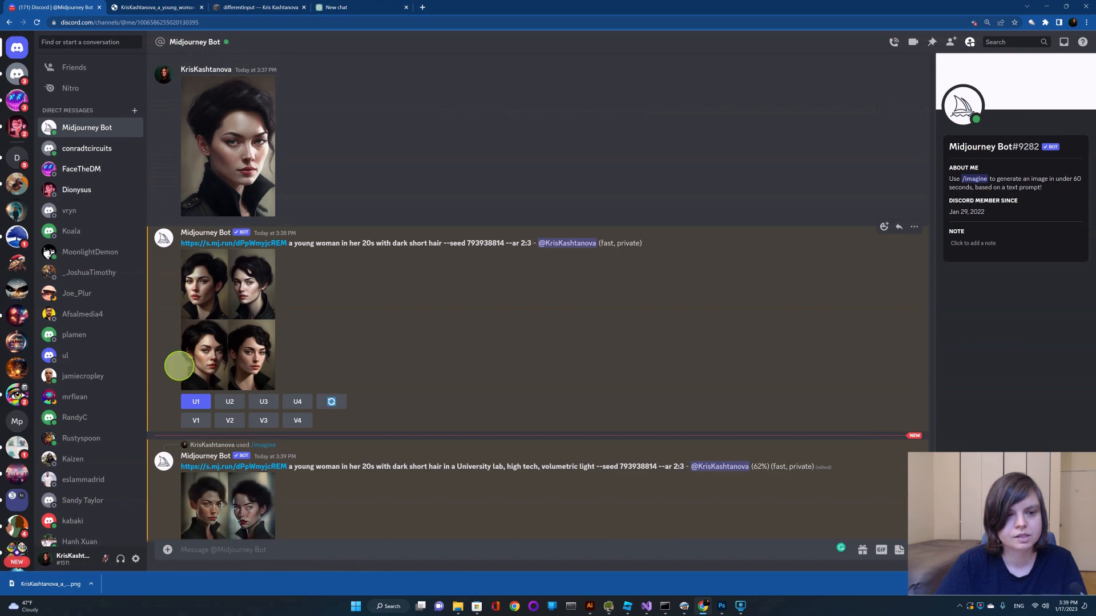
{"action": "left_click", "coordinate": [196, 420]}
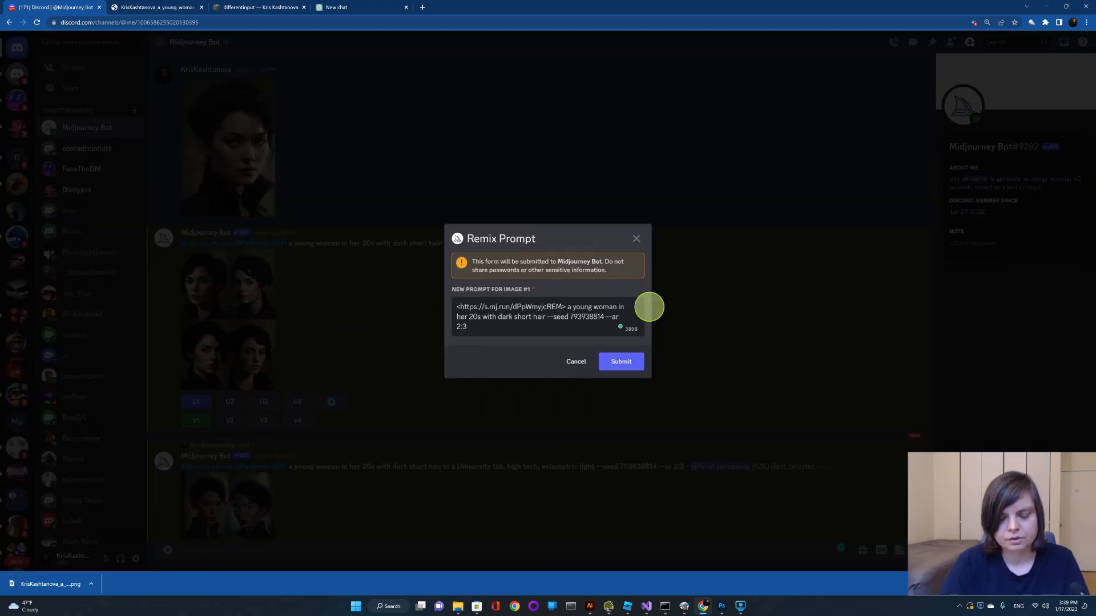
{"action": "type", "text": "smiling"}
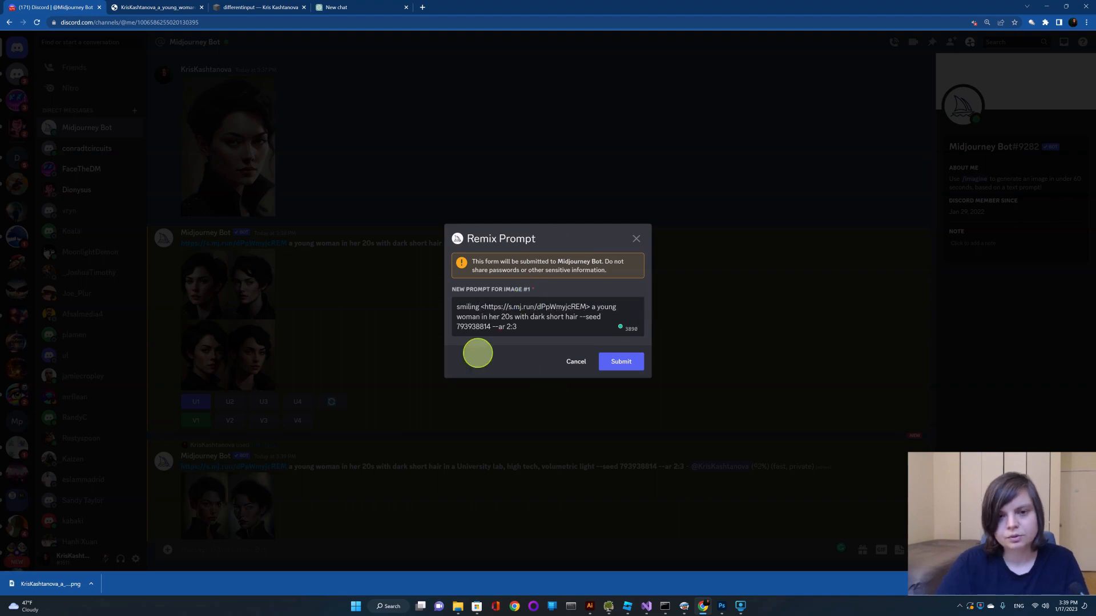
{"action": "left_click", "coordinate": [613, 360]}
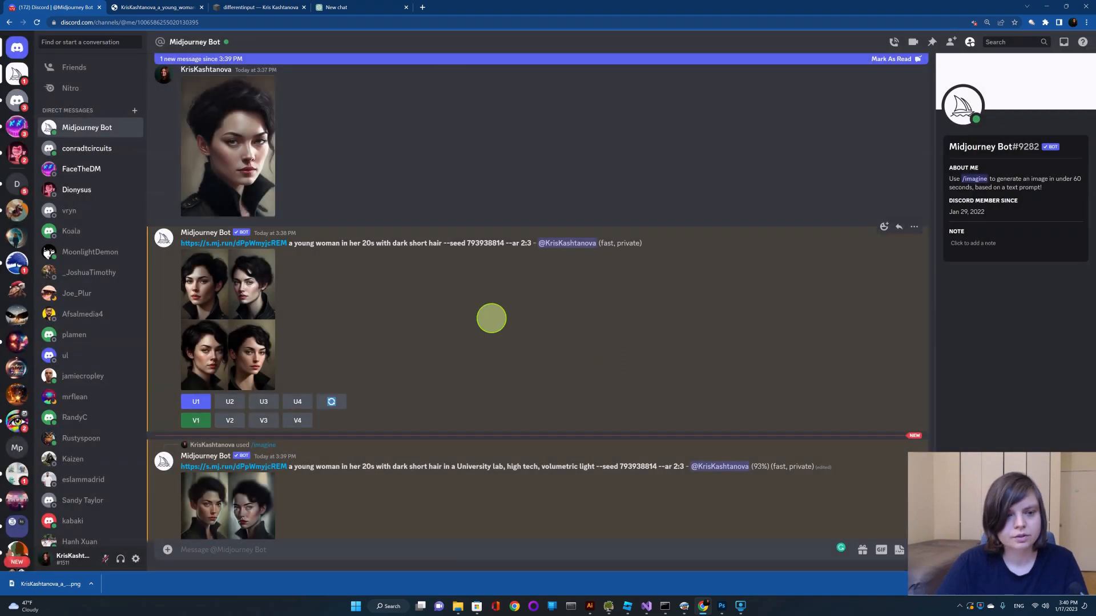
Bring up the Midjourney Bot's personal settings with the /settings command.
{"action": "left_click", "coordinate": [243, 545]}
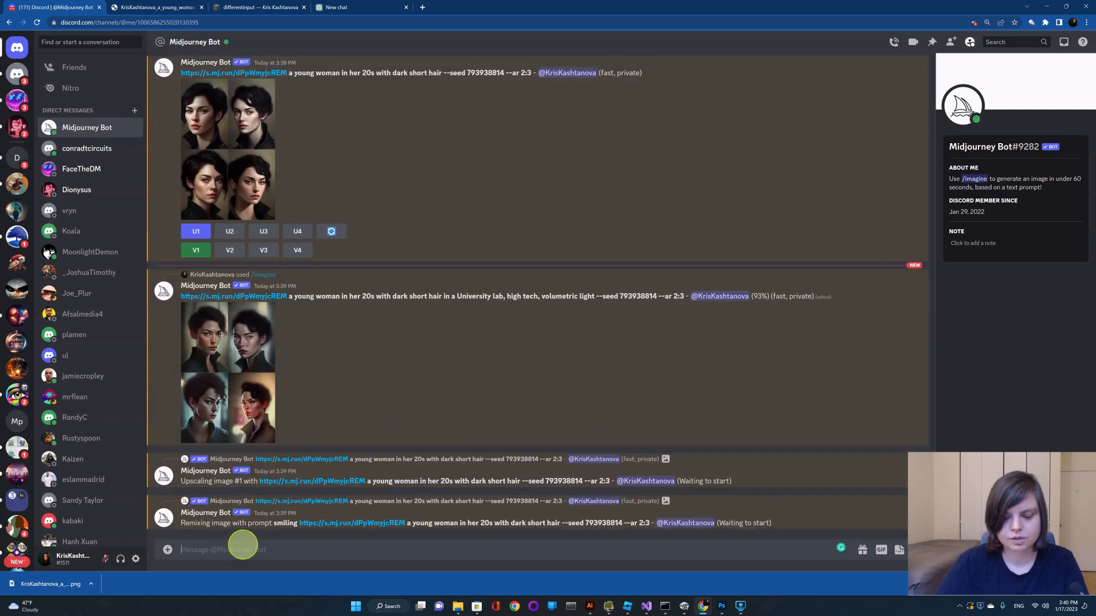
{"action": "type", "text": "/"}
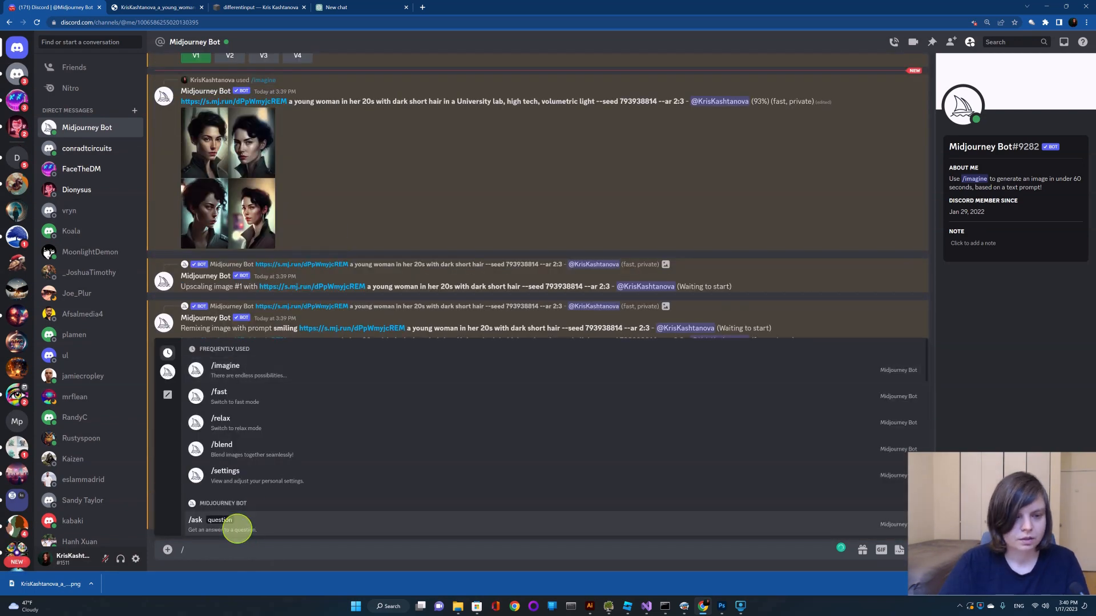
{"action": "left_click", "coordinate": [231, 472]}
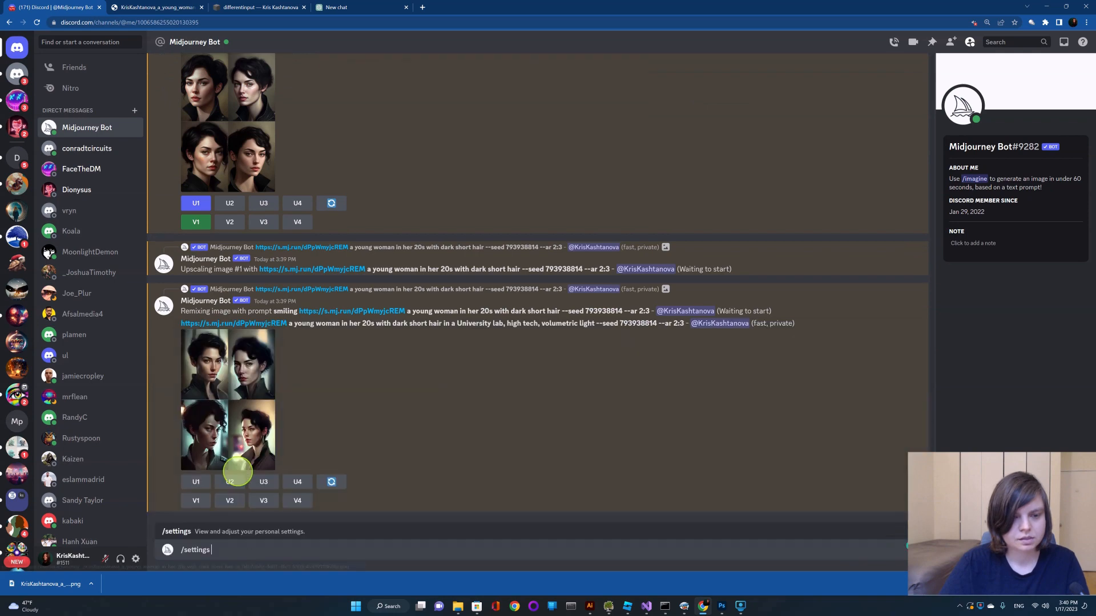
{"action": "key", "text": "Return"}
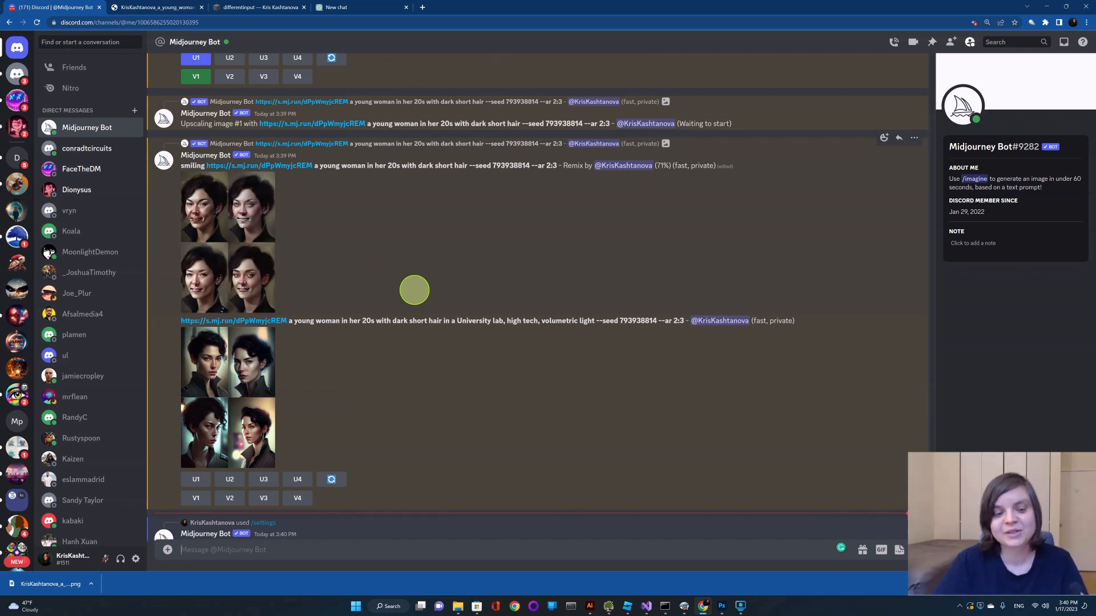
Request an upscale of the third portrait in the smiling remix grid and view that grid enlarged.
{"action": "scroll", "coordinate": [436, 300], "scroll_direction": "up", "scroll_amount": 7}
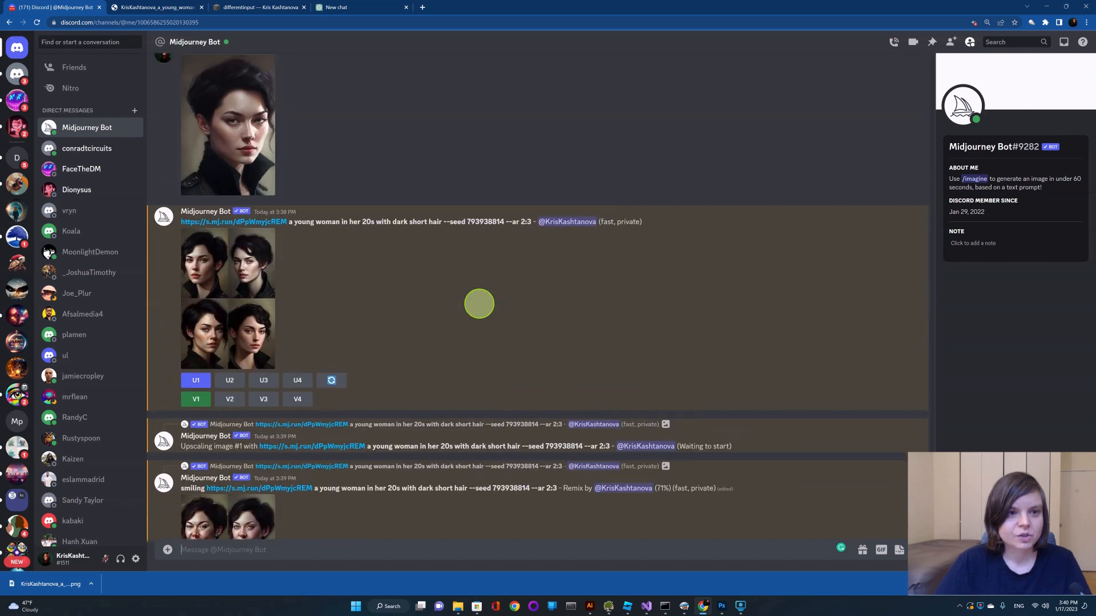
{"action": "scroll", "coordinate": [318, 361], "scroll_direction": "down", "scroll_amount": 10}
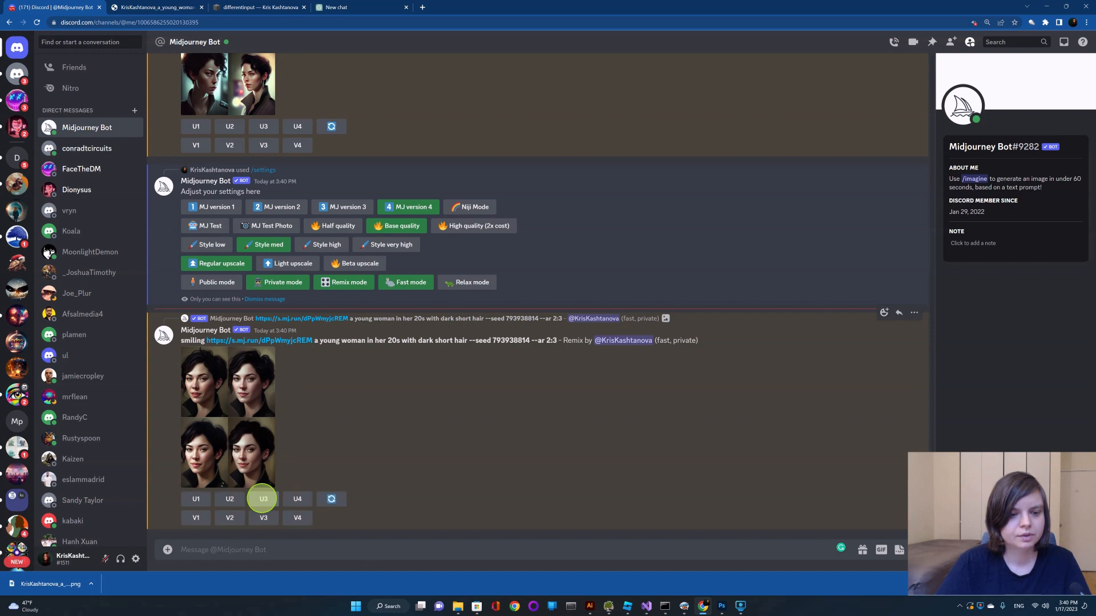
{"action": "left_click", "coordinate": [263, 499]}
{"action": "left_click", "coordinate": [236, 408]}
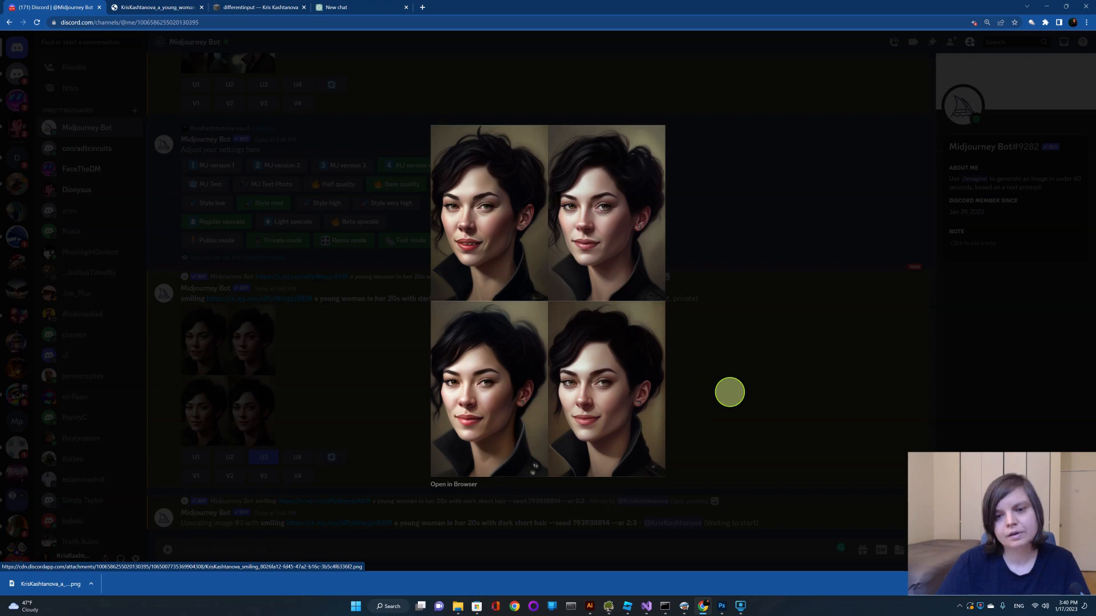
{"action": "left_click", "coordinate": [730, 392]}
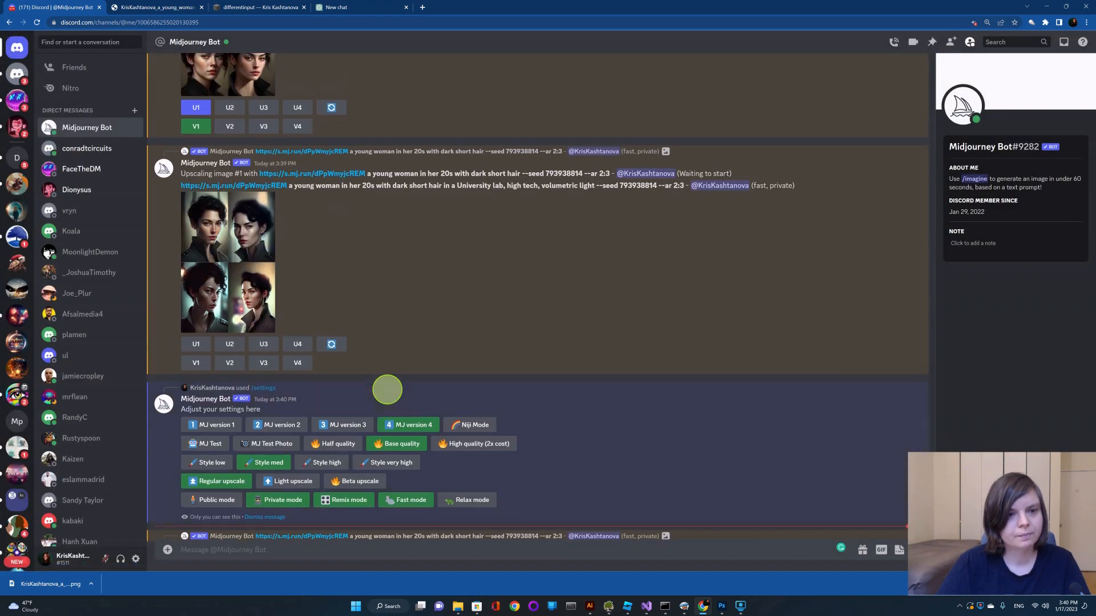
Submit a new /imagine prompt reading "University lab, high tech, volumetric light --ar 3:2".
{"action": "scroll", "coordinate": [387, 390], "scroll_direction": "up", "scroll_amount": 6}
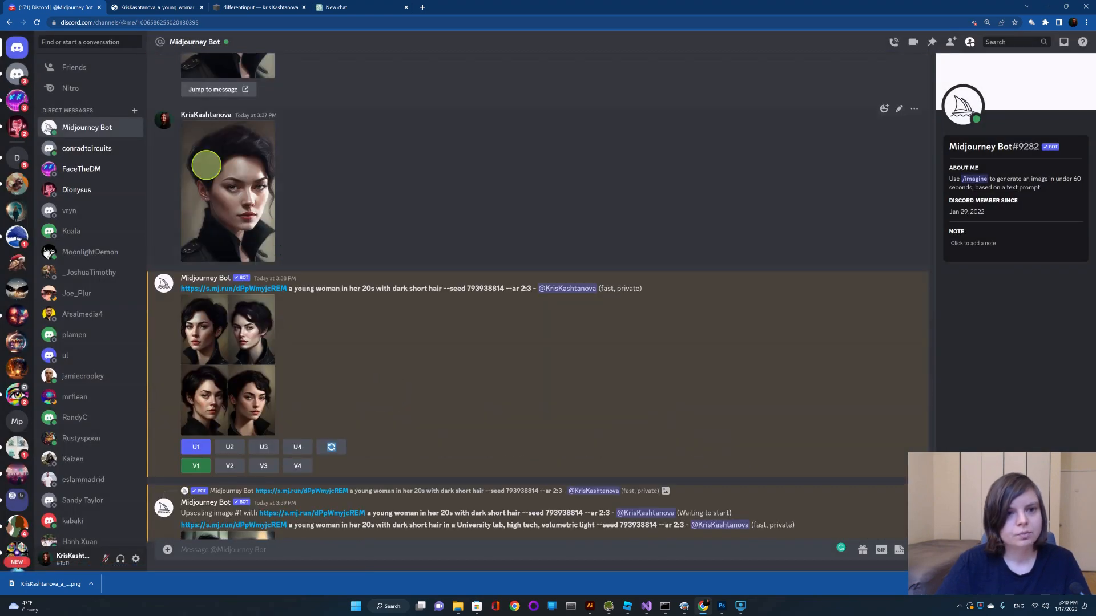
{"action": "scroll", "coordinate": [321, 272], "scroll_direction": "up", "scroll_amount": 3}
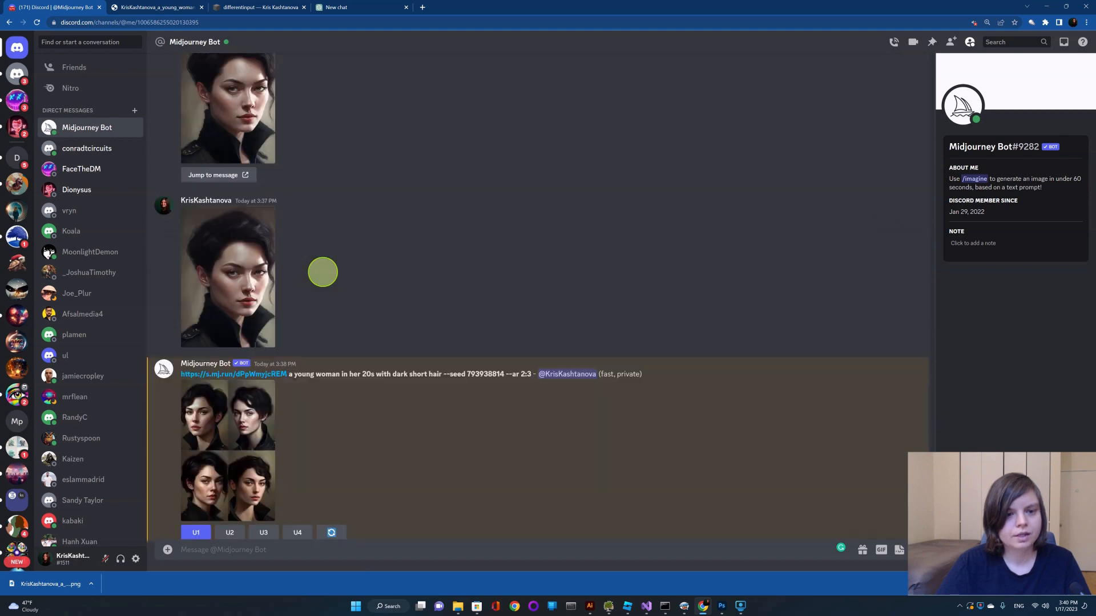
{"action": "scroll", "coordinate": [323, 271], "scroll_direction": "down", "scroll_amount": 8}
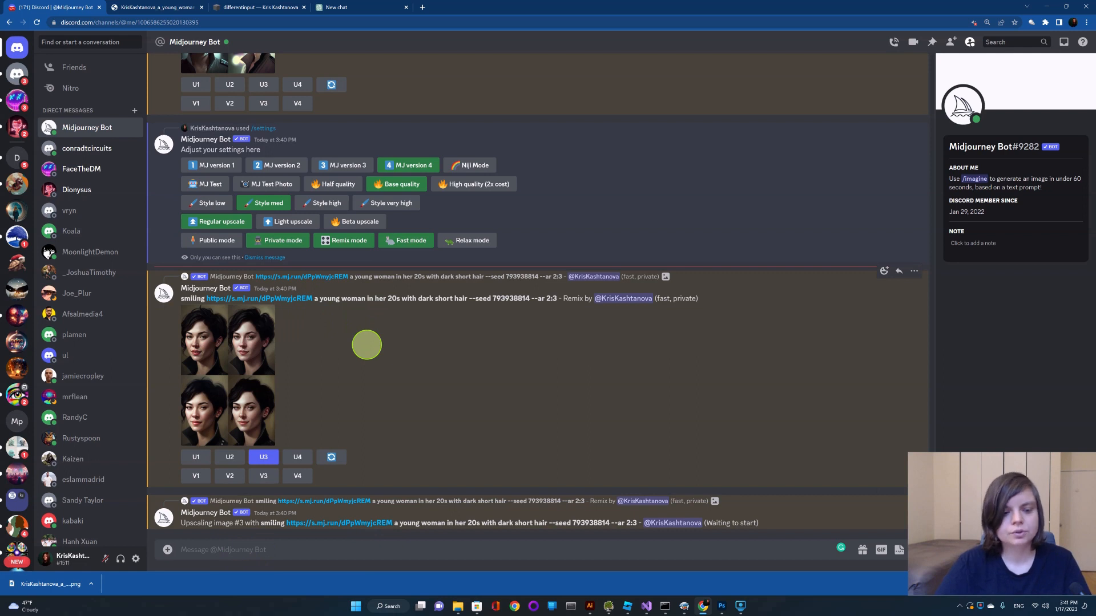
{"action": "type", "text": "/"}
{"action": "left_click", "coordinate": [227, 370]}
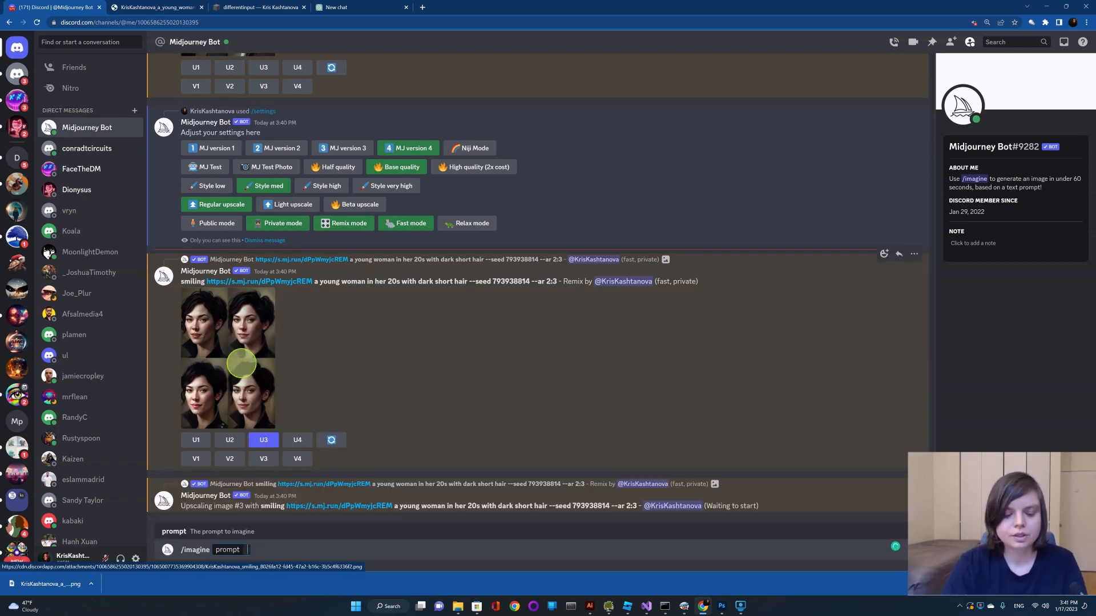
{"action": "type", "text": "University lab, high tech, volumetric light --ar 3:2"}
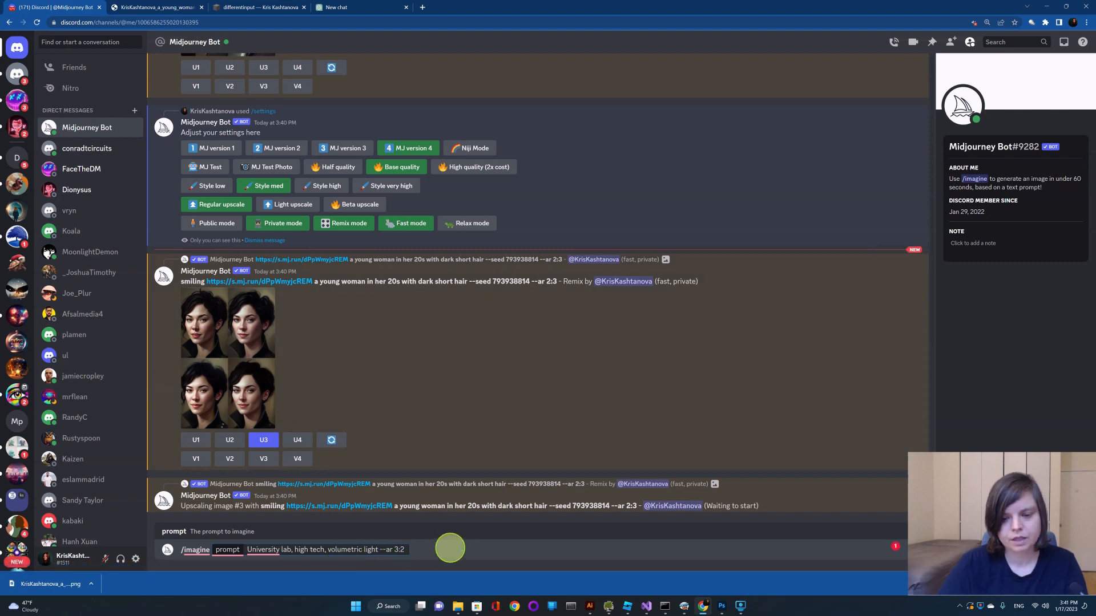
{"action": "key", "text": "Return"}
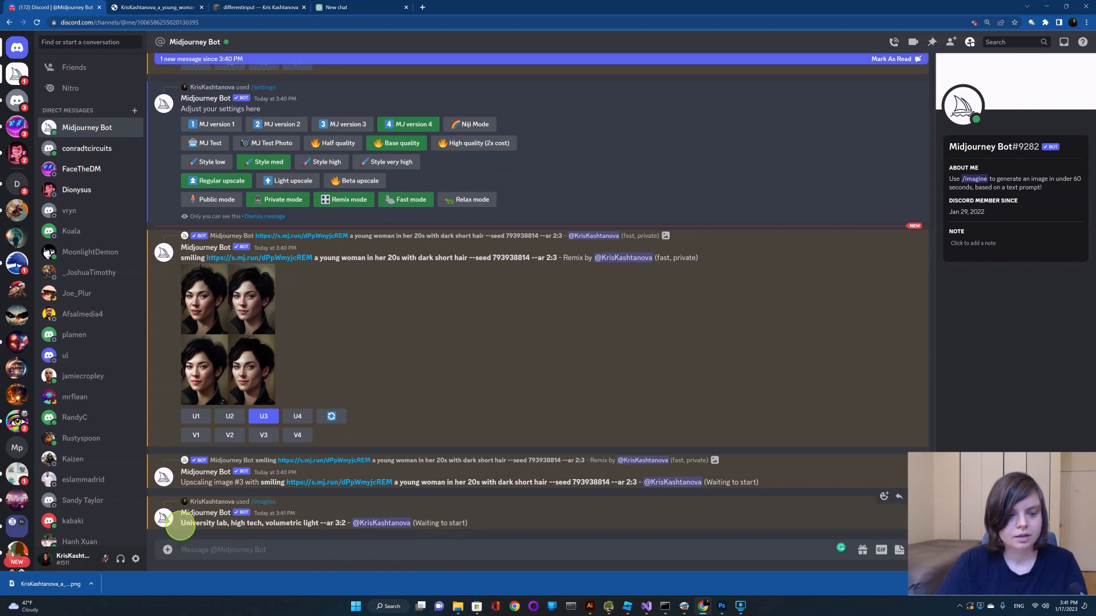
Copy the submitted University lab prompt, including --ar 3:2, into a new /imagine prompt.
{"action": "left_click_drag", "start_coordinate": [182, 523], "coordinate": [343, 523]}
{"action": "key", "text": "ctrl+c"}
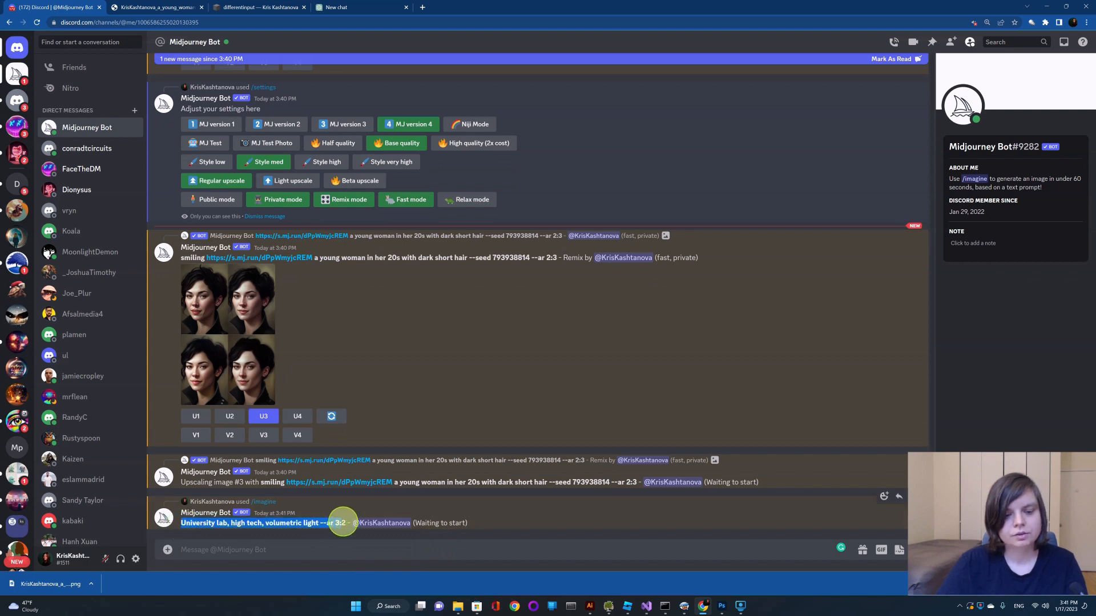
{"action": "left_click", "coordinate": [299, 548]}
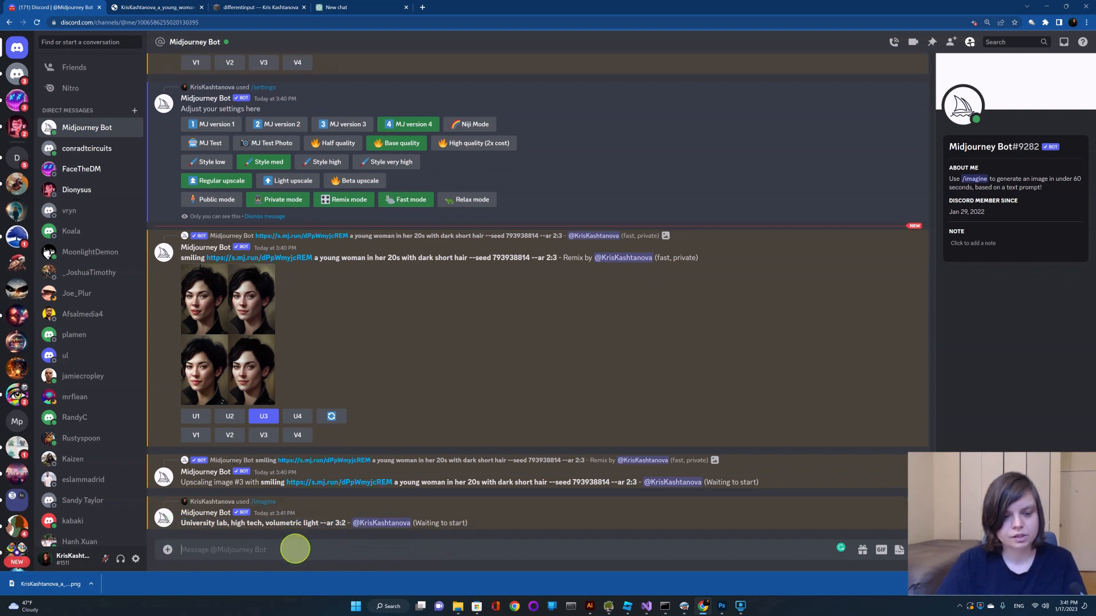
{"action": "type", "text": "/"}
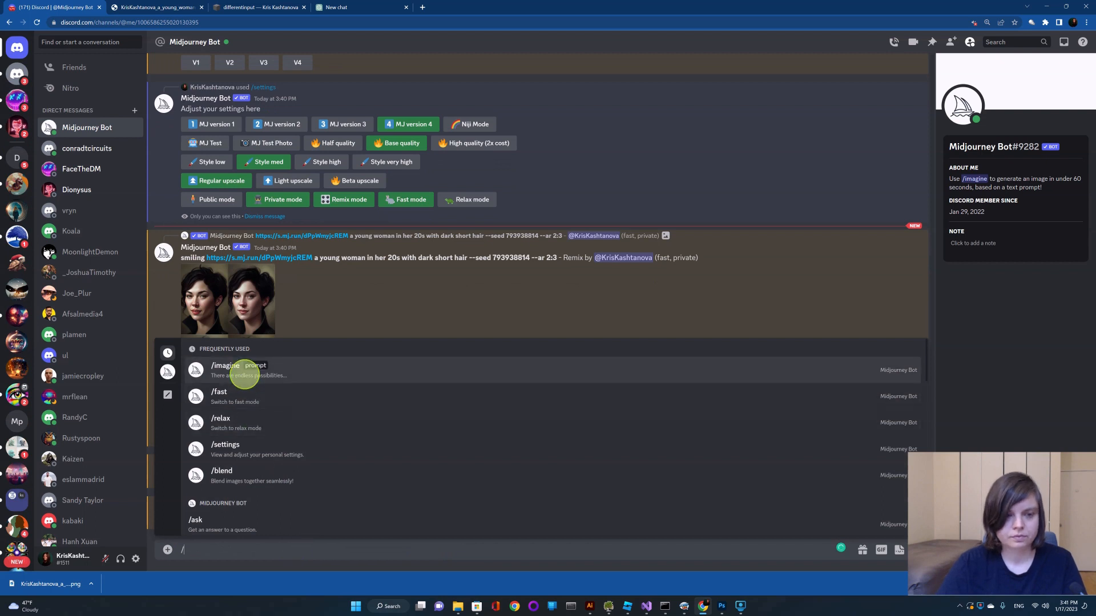
{"action": "left_click", "coordinate": [244, 370]}
{"action": "key", "text": "ctrl+v"}
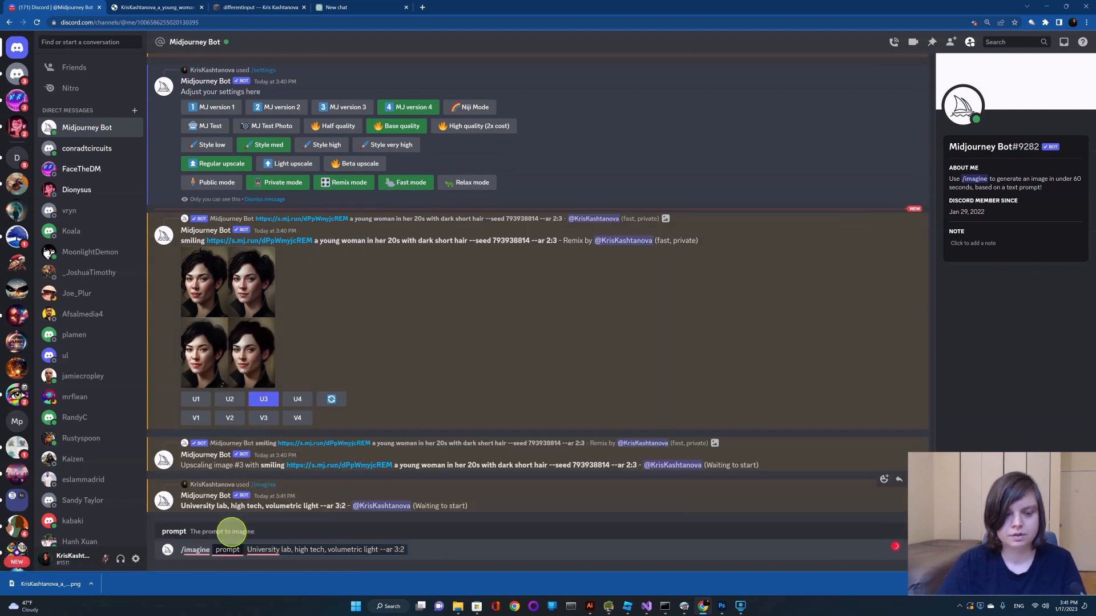
Insert "cyborg in the middle of a" before "University lab" in the prompt and submit it.
{"action": "left_click", "coordinate": [247, 547]}
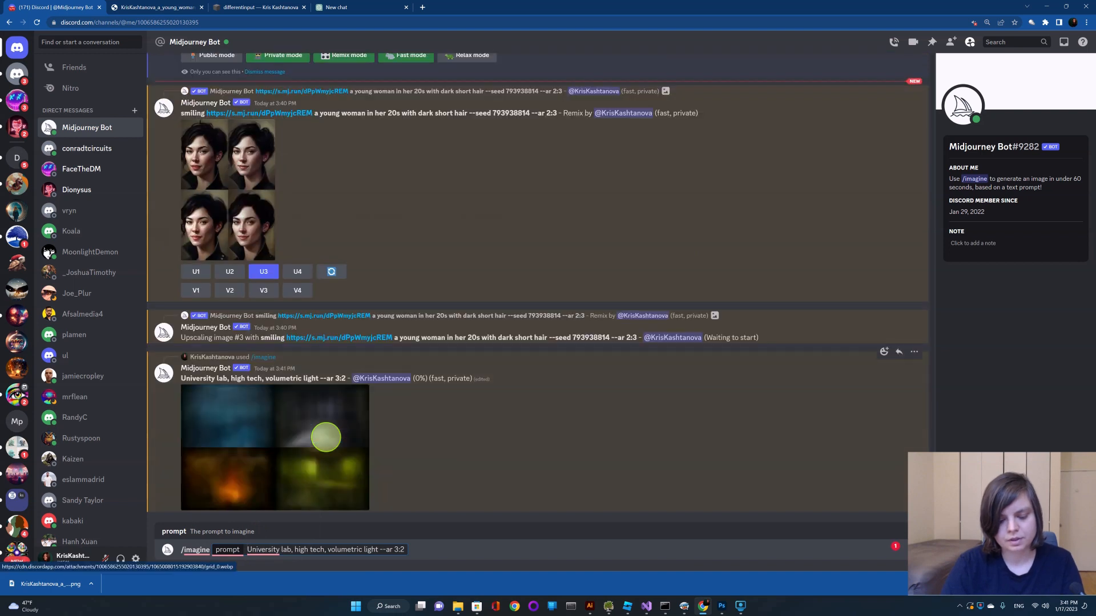
{"action": "type", "text": "cybor"}
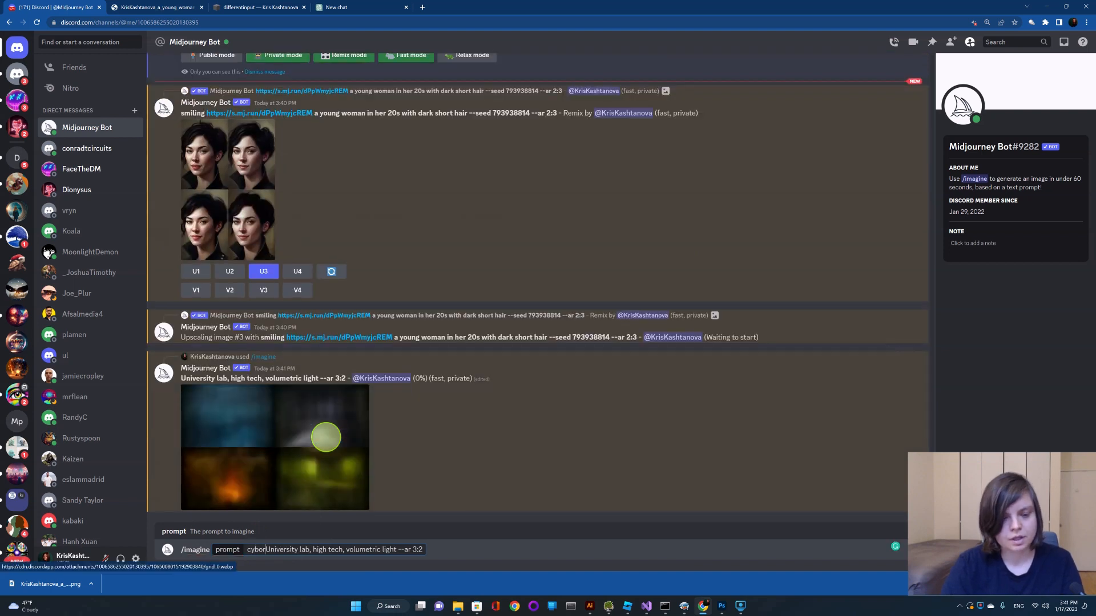
{"action": "type", "text": "g in th"}
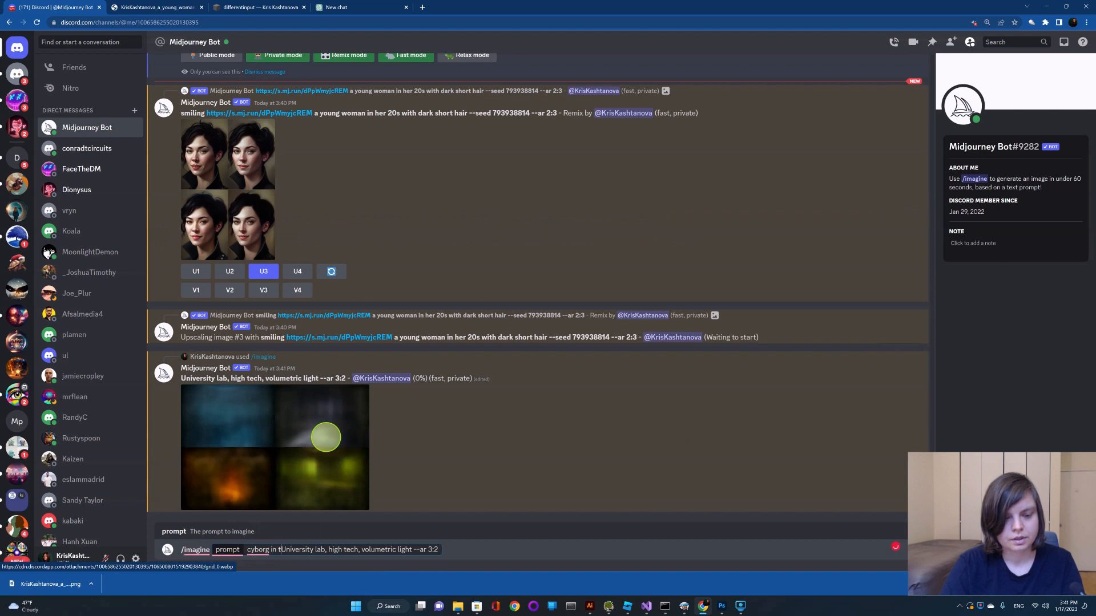
{"action": "type", "text": "e middk"}
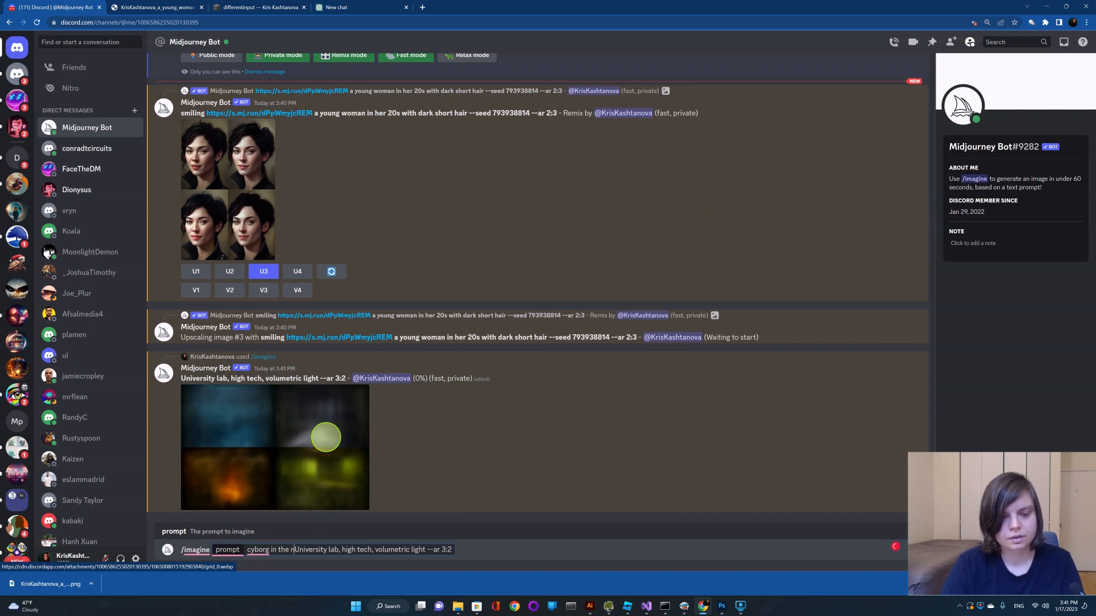
{"action": "key", "text": "BackSpace"}
{"action": "key", "text": "BackSpace"}
{"action": "type", "text": "le of"}
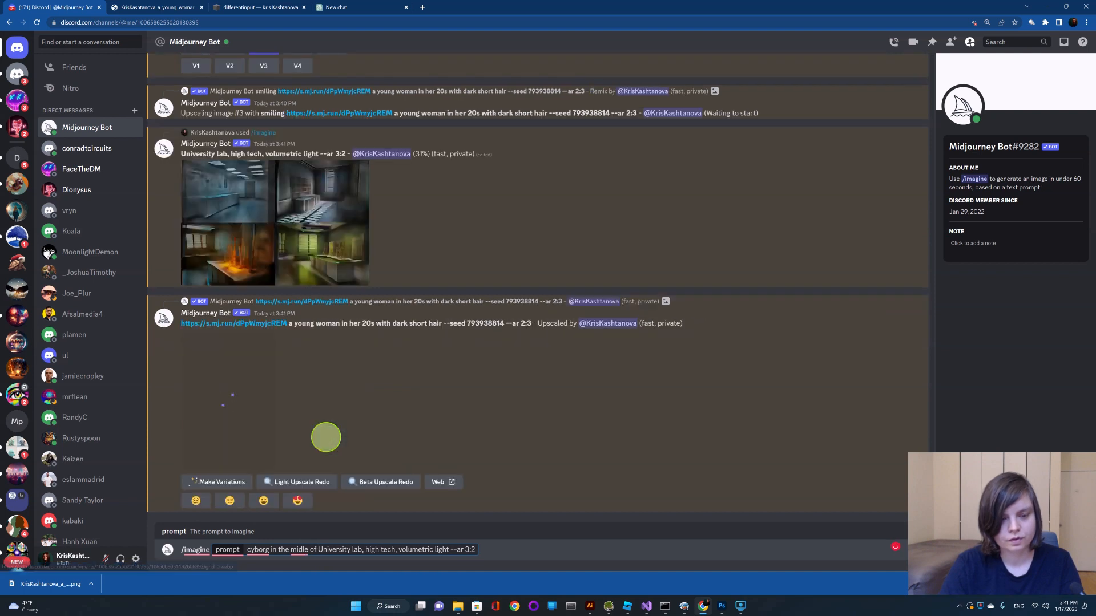
{"action": "key", "text": "BackSpace"}
{"action": "key", "text": "BackSpace"}
{"action": "key", "text": "BackSpace"}
{"action": "key", "text": "BackSpace"}
{"action": "key", "text": "BackSpace"}
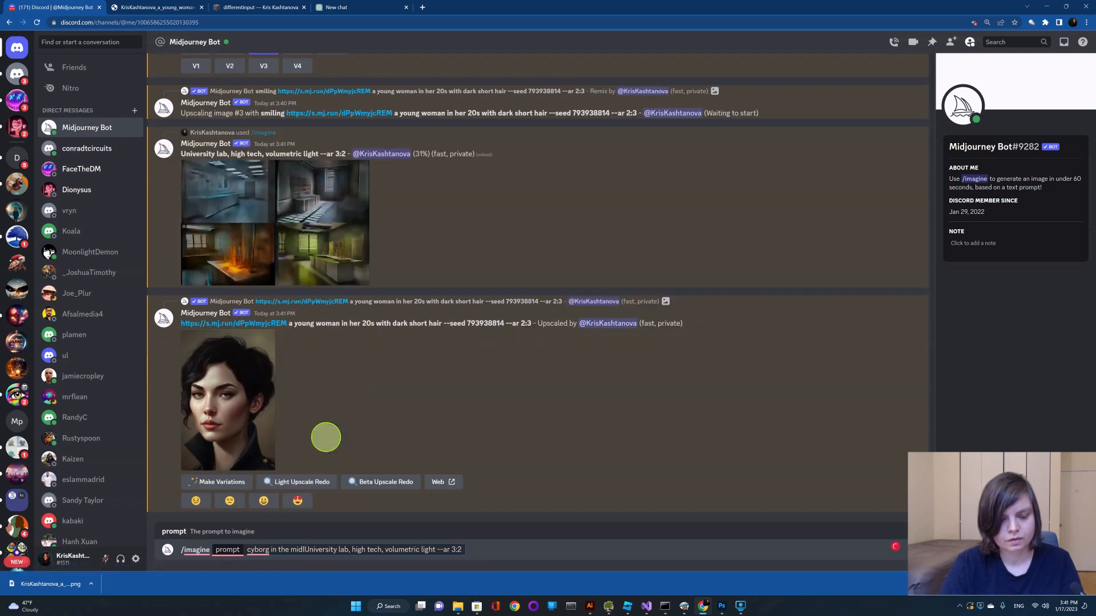
{"action": "key", "text": "BackSpace"}
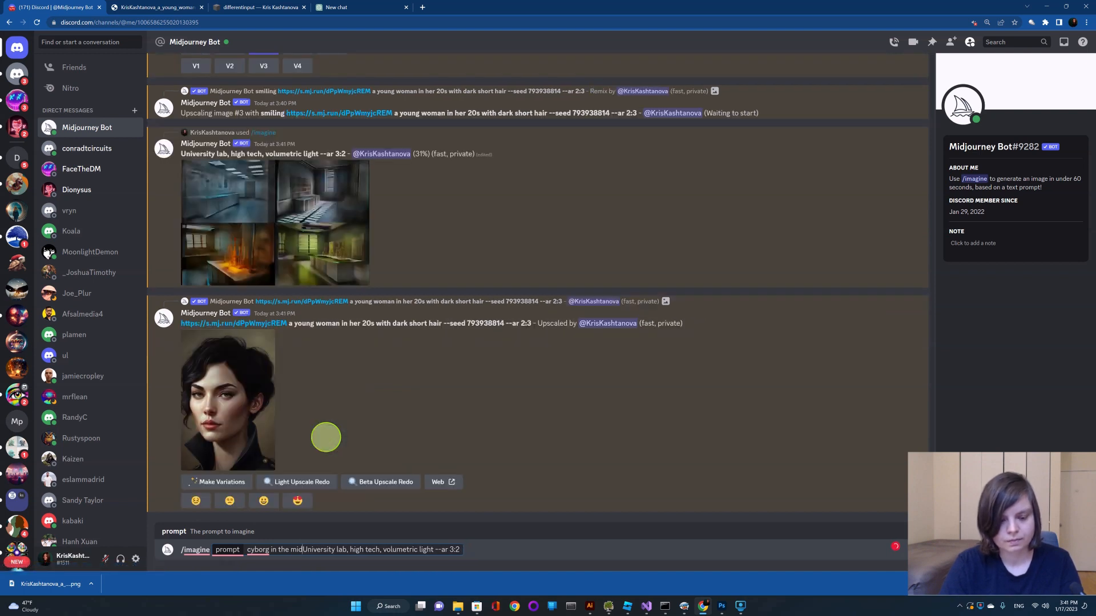
{"action": "type", "text": "dle of "}
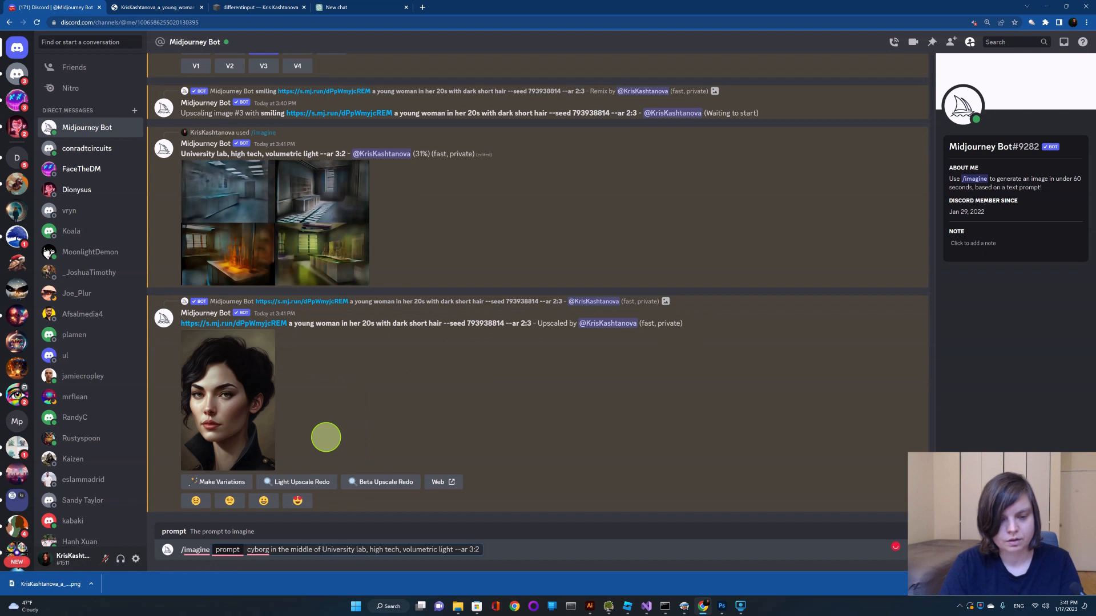
{"action": "type", "text": "a"}
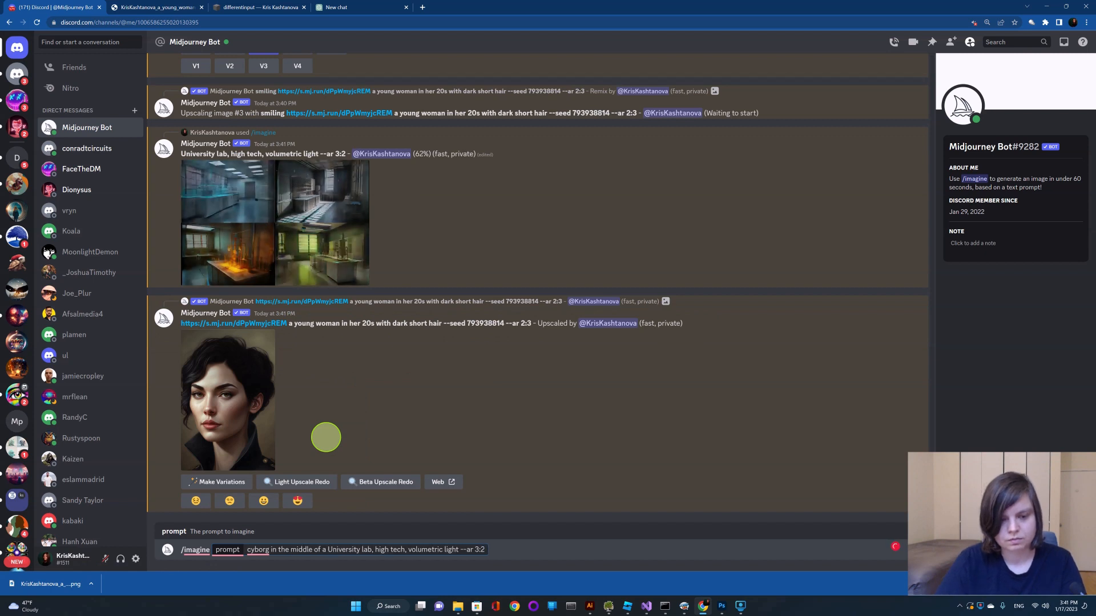
{"action": "key", "text": "Return"}
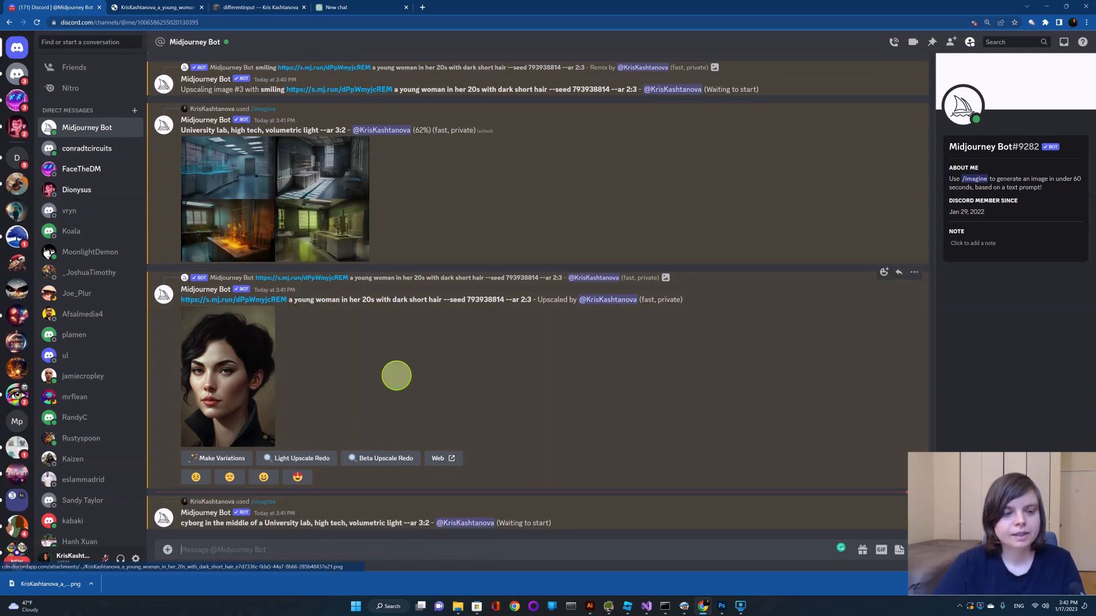
Request upscales of the fourth and first images in the grid of the young woman in a University lab.
{"action": "scroll", "coordinate": [394, 376], "scroll_direction": "up", "scroll_amount": 15}
{"action": "scroll", "coordinate": [394, 380], "scroll_direction": "up", "scroll_amount": 1}
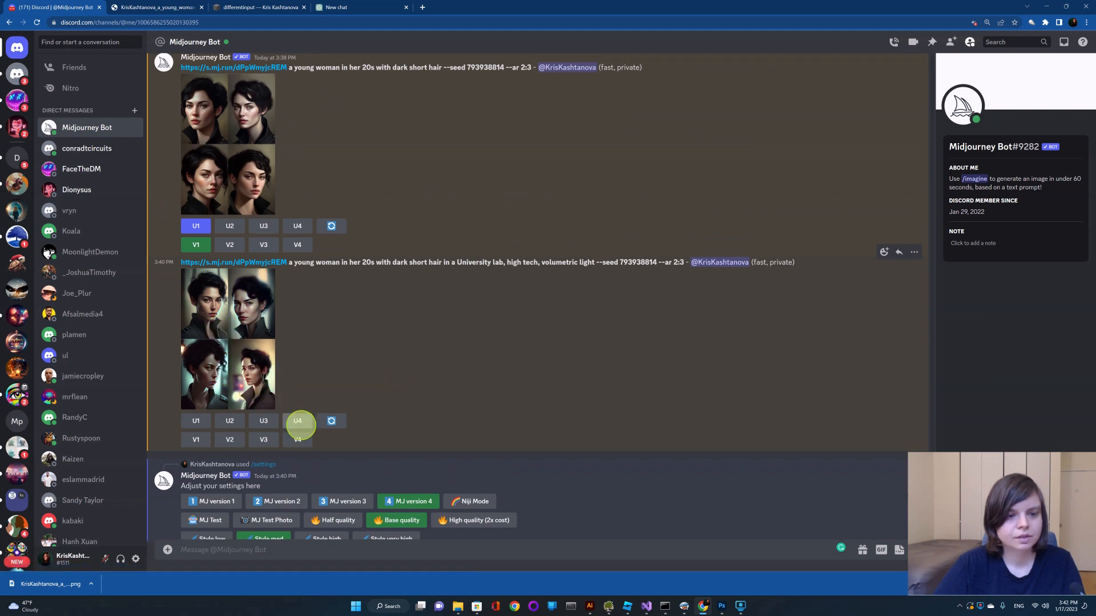
{"action": "left_click", "coordinate": [297, 420]}
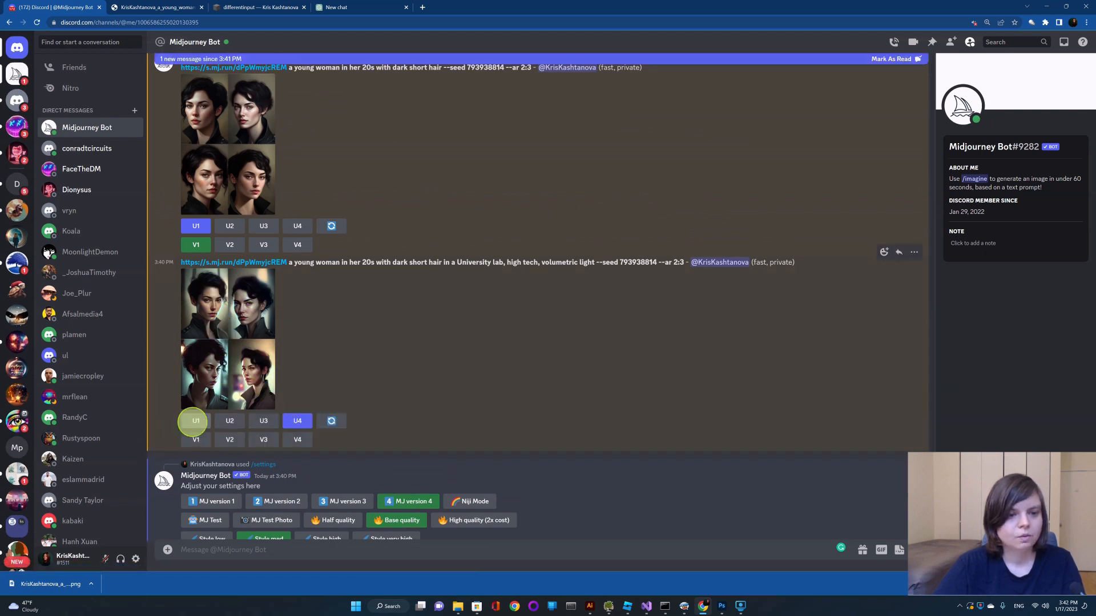
{"action": "left_click", "coordinate": [195, 421]}
Rate the upscaled portrait of the young woman with the heart-eyes emoji.
{"action": "scroll", "coordinate": [427, 326], "scroll_direction": "up", "scroll_amount": 5}
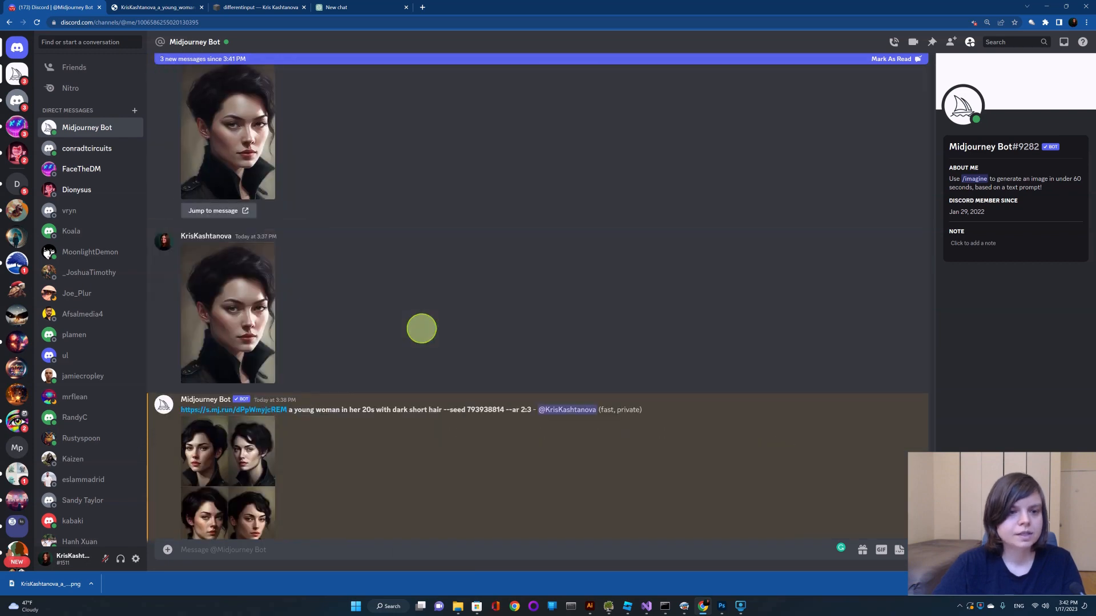
{"action": "scroll", "coordinate": [395, 315], "scroll_direction": "down", "scroll_amount": 5}
{"action": "scroll", "coordinate": [396, 314], "scroll_direction": "up", "scroll_amount": 10}
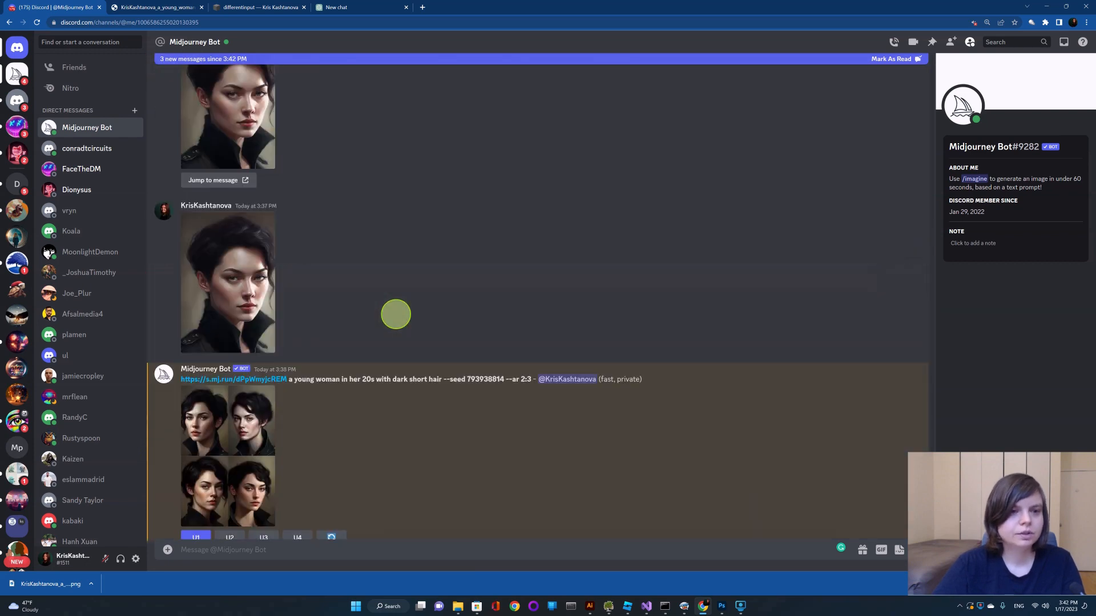
{"action": "scroll", "coordinate": [395, 315], "scroll_direction": "up", "scroll_amount": 3}
{"action": "scroll", "coordinate": [395, 314], "scroll_direction": "down", "scroll_amount": 15}
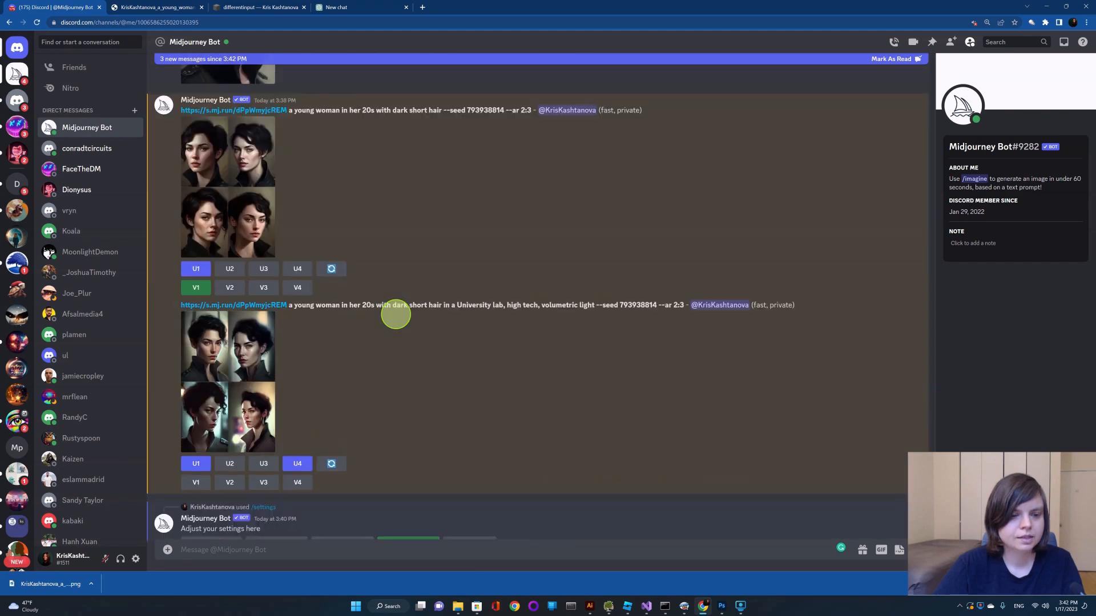
{"action": "scroll", "coordinate": [396, 314], "scroll_direction": "down", "scroll_amount": 3}
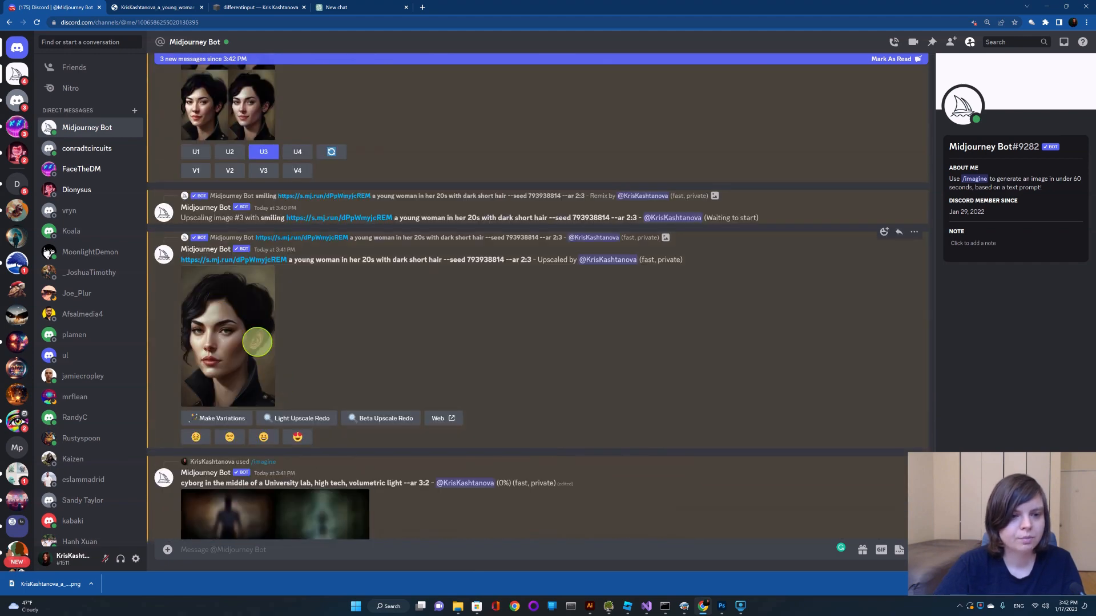
{"action": "left_click", "coordinate": [302, 438]}
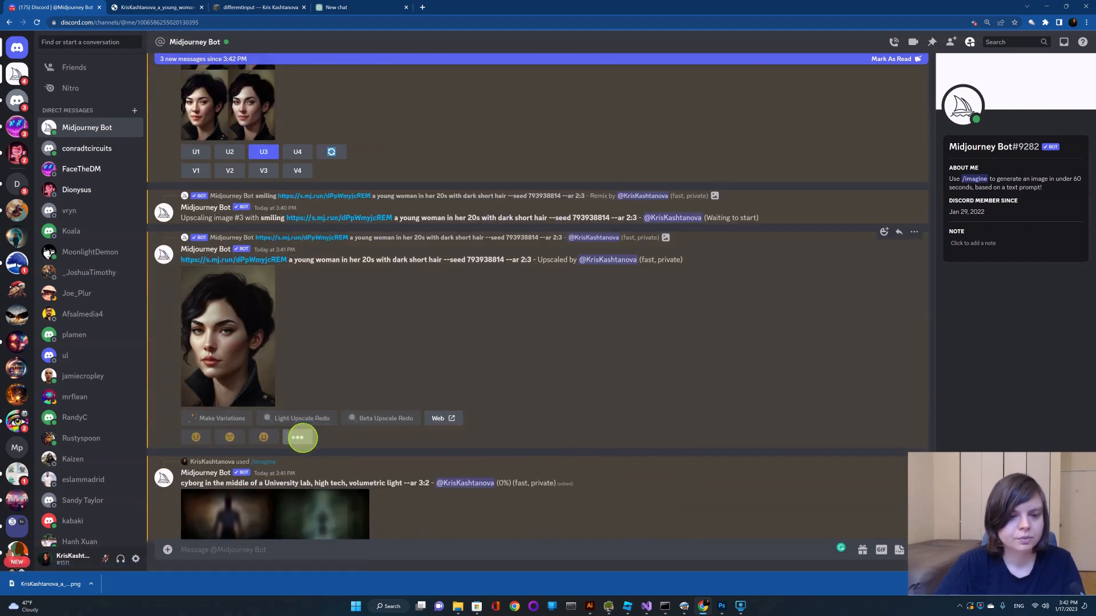
React to the upscaled portrait of the young woman with the envelope emoji to request its seed.
{"action": "left_click", "coordinate": [884, 231]}
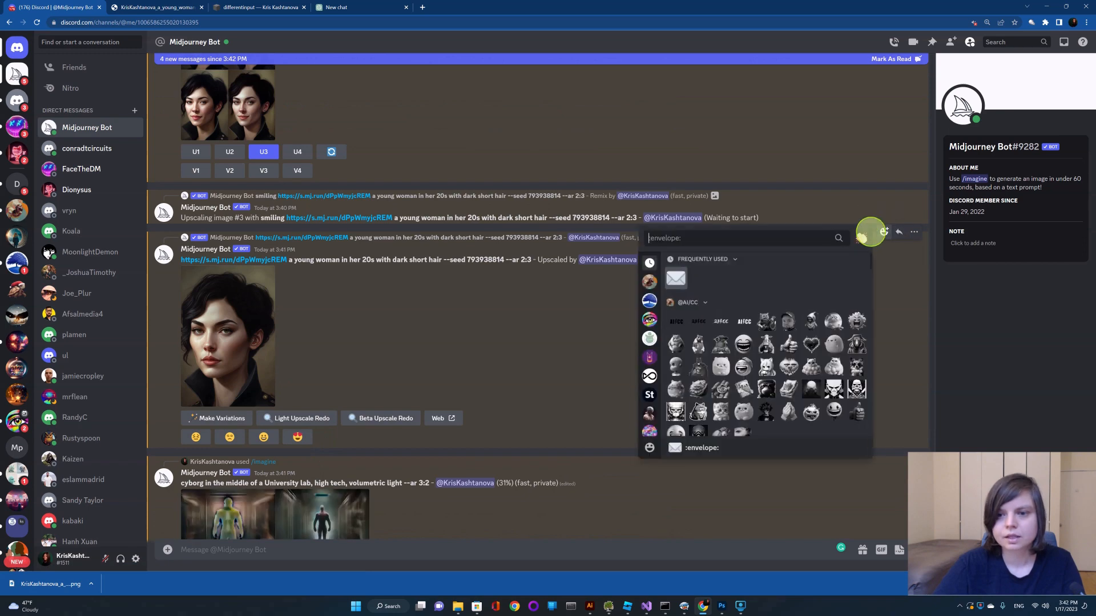
{"action": "left_click", "coordinate": [676, 282]}
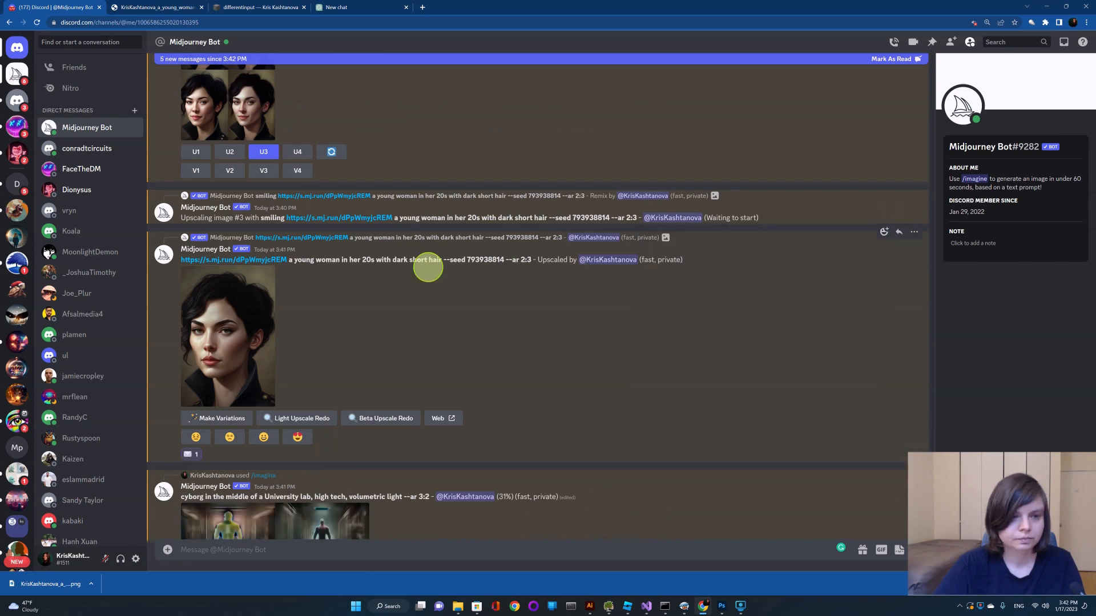
{"action": "scroll", "coordinate": [166, 293], "scroll_direction": "down", "scroll_amount": 10}
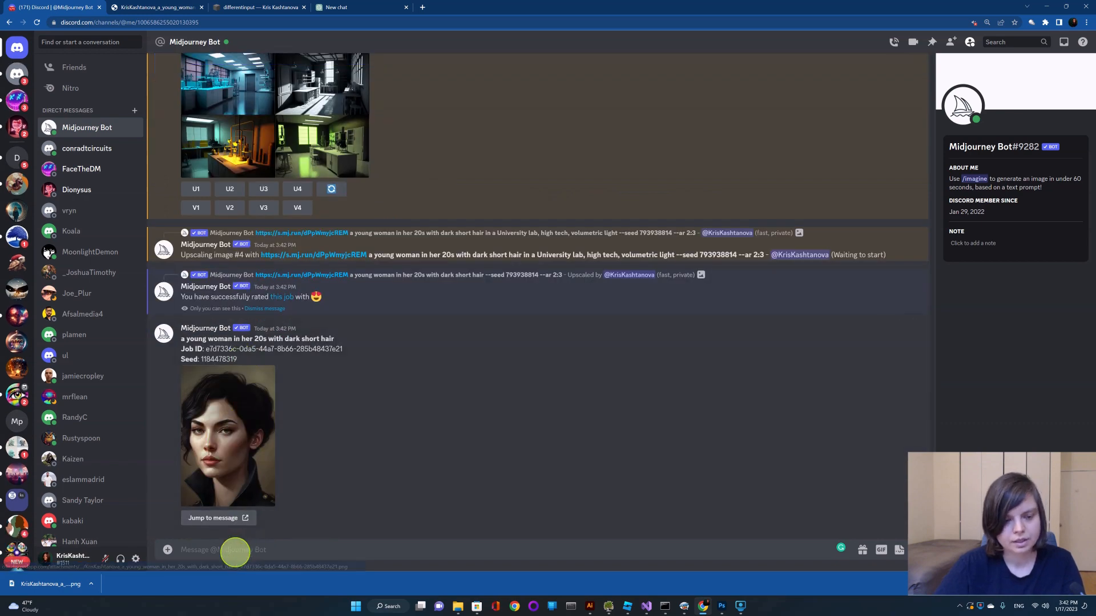
Start a new /imagine prompt and copy the web address of the full-size portrait from the seed message.
{"action": "left_click", "coordinate": [235, 551]}
{"action": "type", "text": "/"}
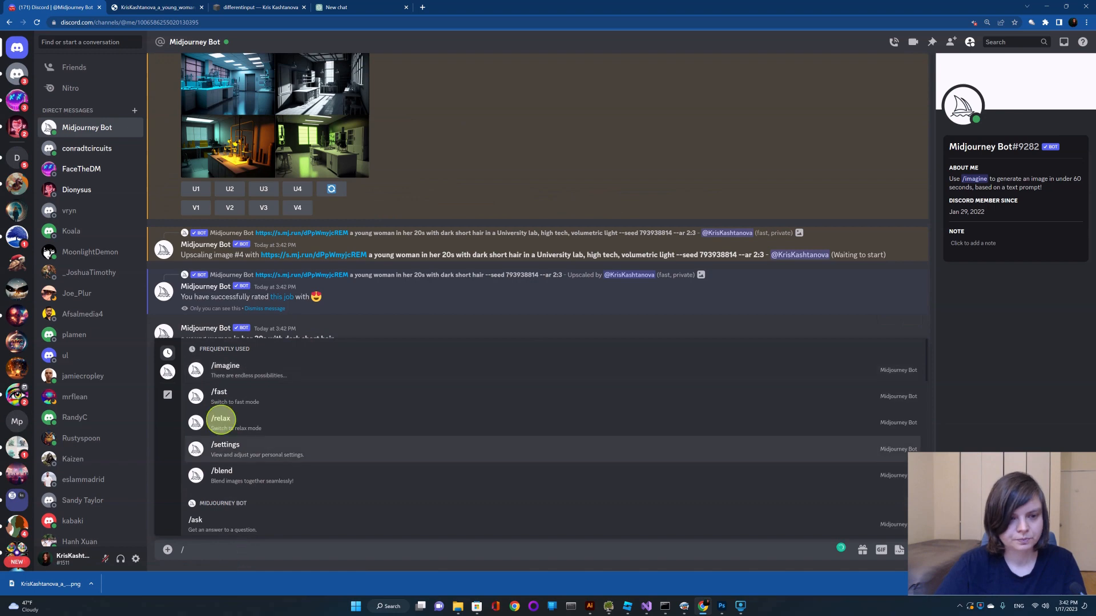
{"action": "left_click", "coordinate": [221, 415]}
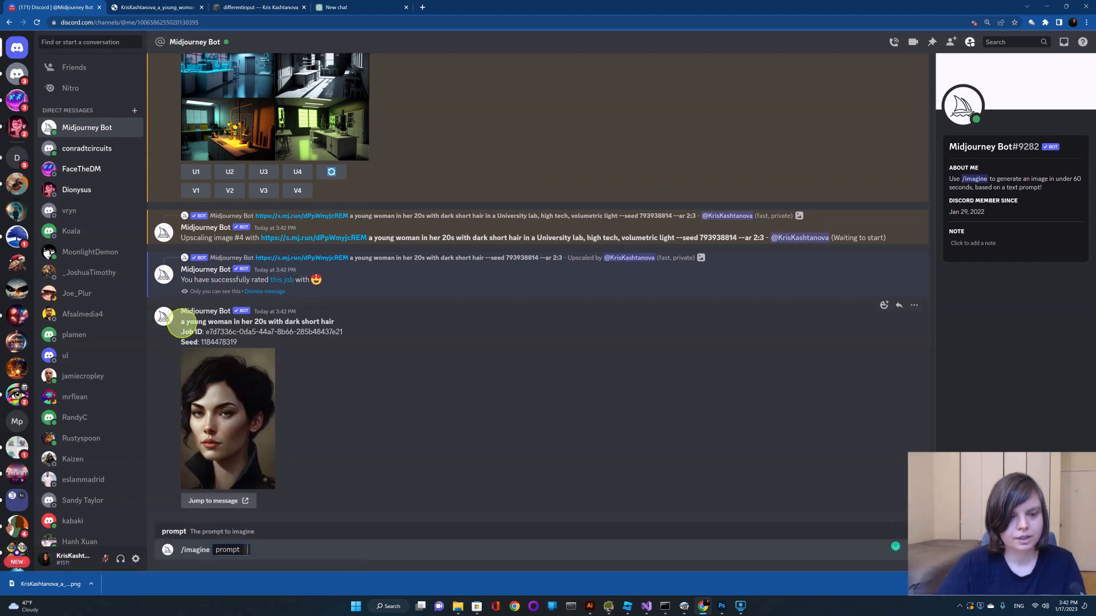
{"action": "left_click", "coordinate": [228, 402]}
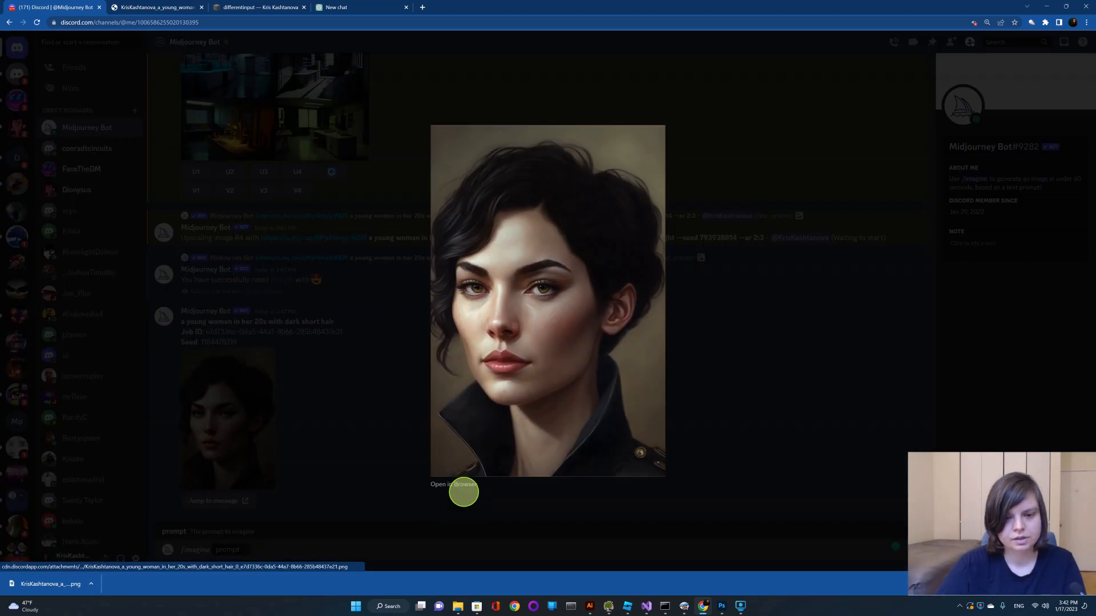
{"action": "left_click", "coordinate": [454, 484]}
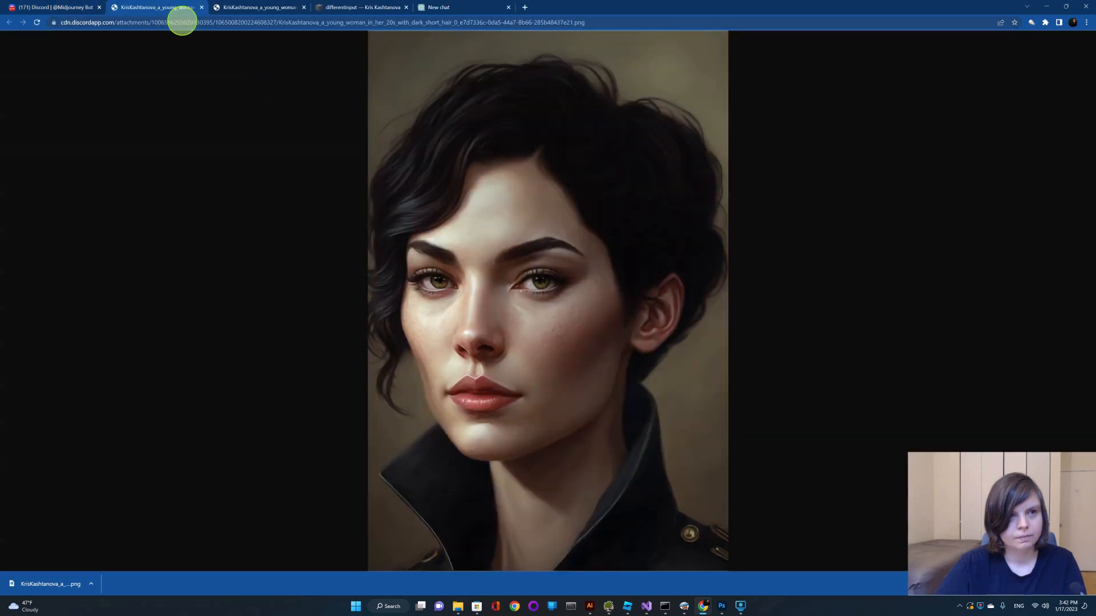
{"action": "left_click", "coordinate": [187, 23]}
{"action": "key", "text": "ctrl+c"}
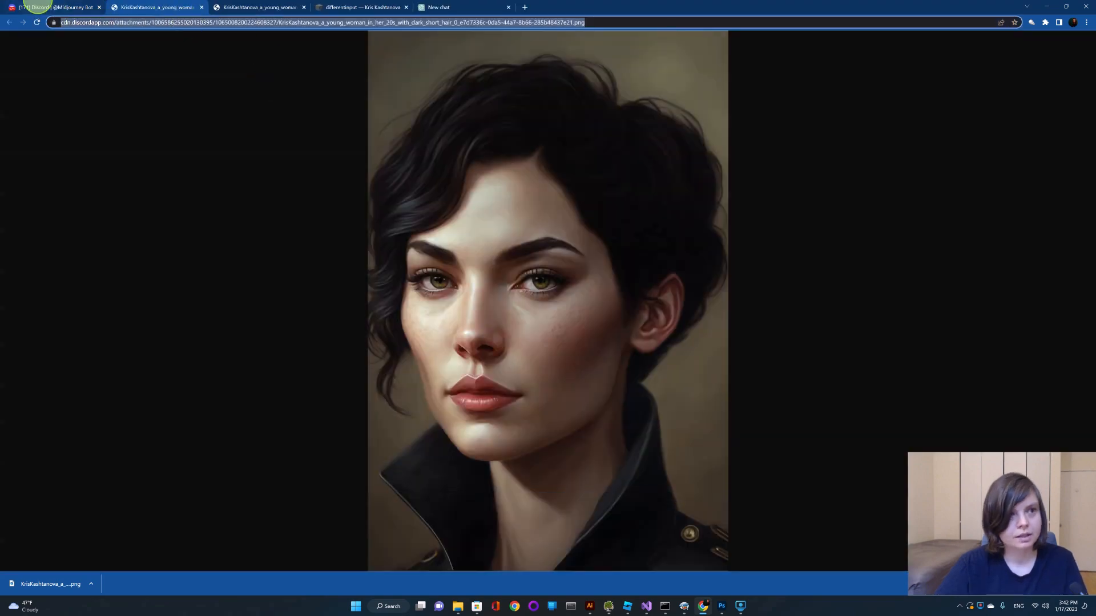
Return to the Midjourney Bot chat and paste the portrait's image address into the /imagine prompt.
{"action": "left_click", "coordinate": [35, 8]}
{"action": "left_click", "coordinate": [296, 506]}
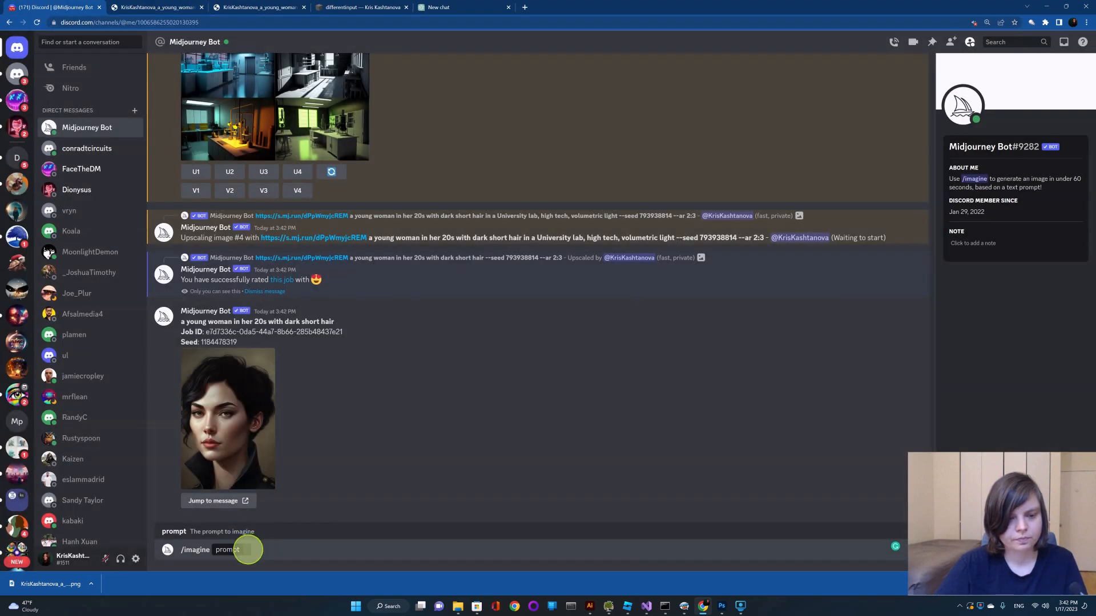
{"action": "key", "text": "BackSpace"}
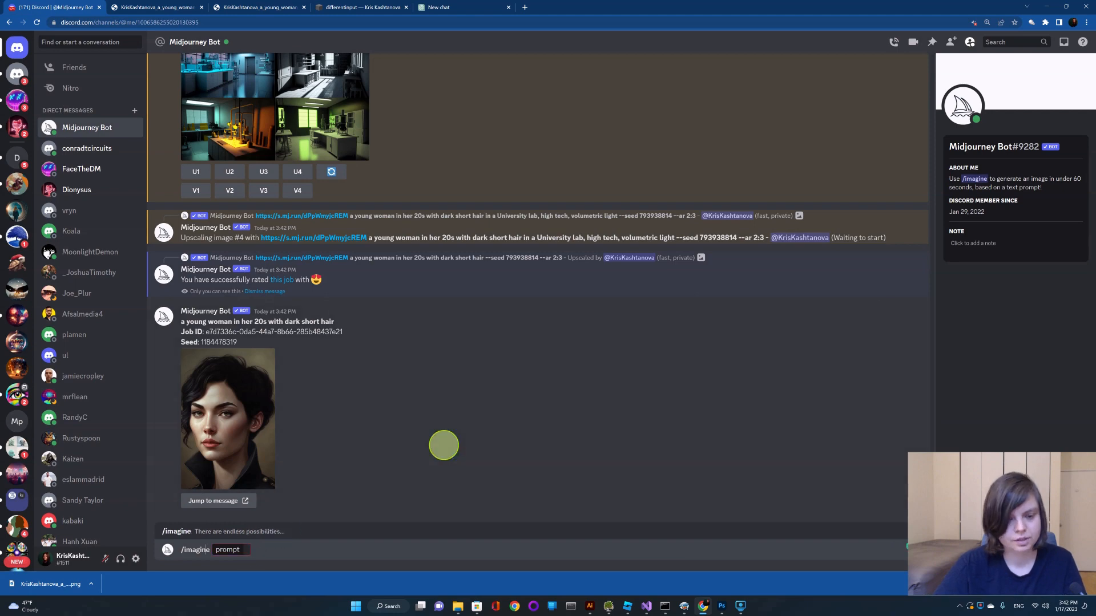
{"action": "key", "text": "Tab"}
{"action": "key", "text": "ctrl+v"}
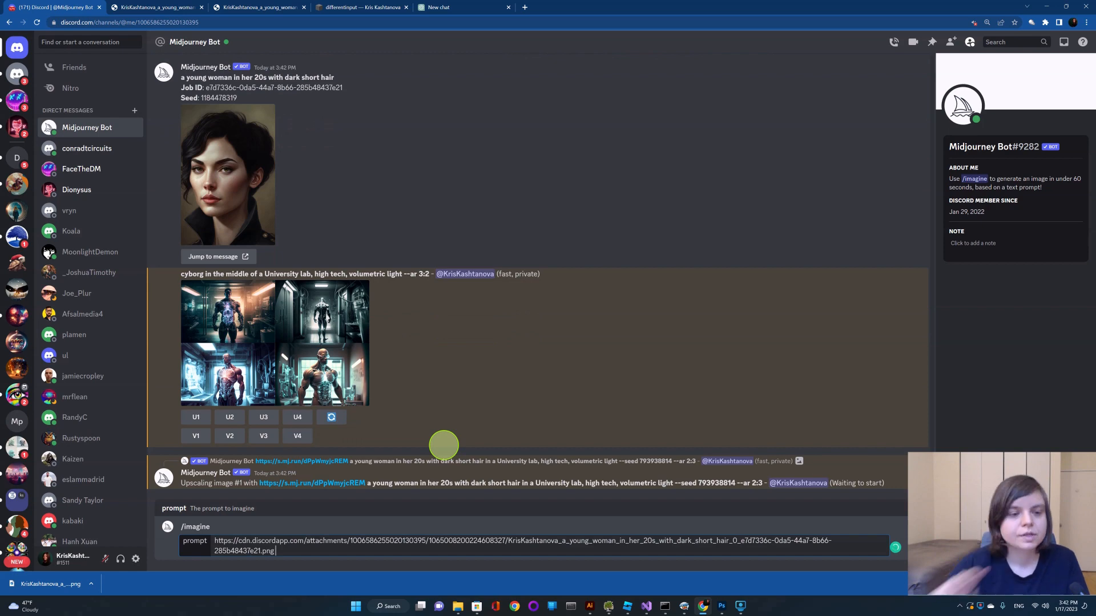
View the grid of cyborg lab images enlarged and return to the unfinished prompt.
{"action": "left_click", "coordinate": [323, 342]}
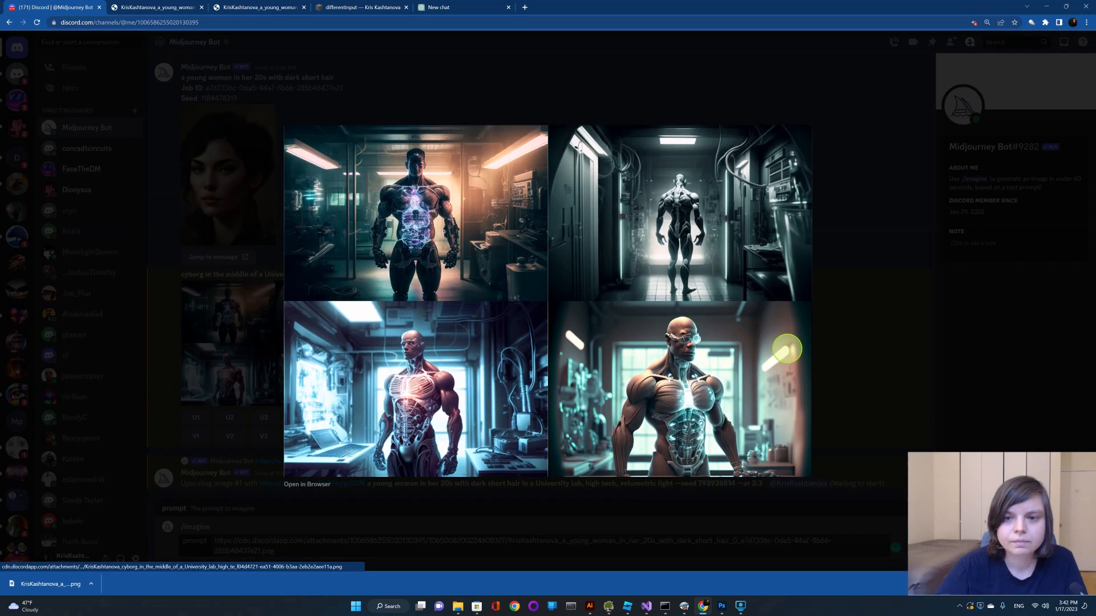
{"action": "left_click", "coordinate": [831, 334]}
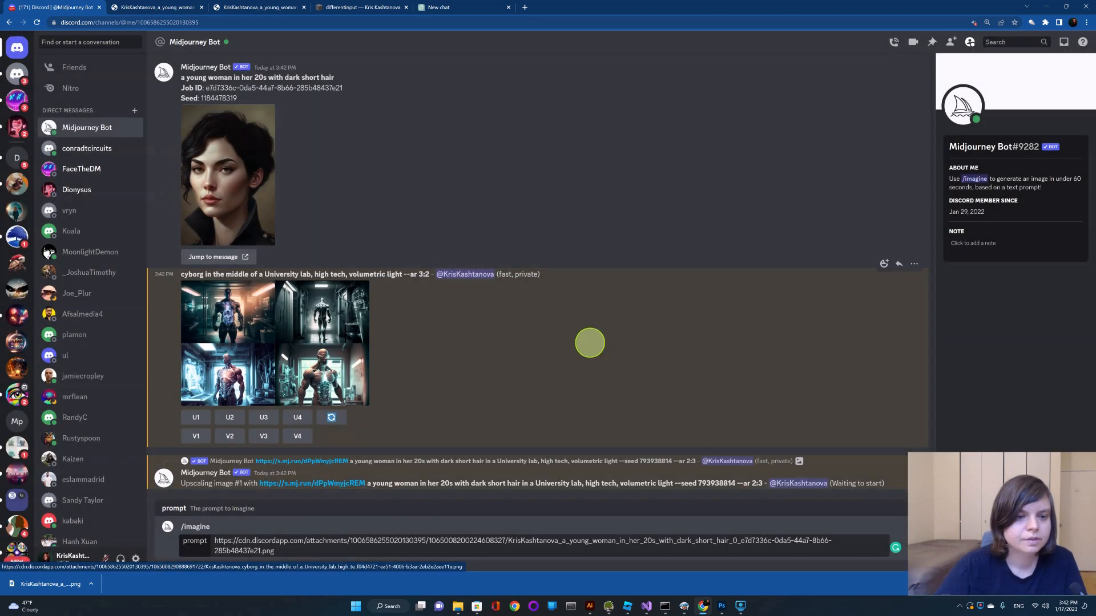
{"action": "left_click", "coordinate": [279, 550]}
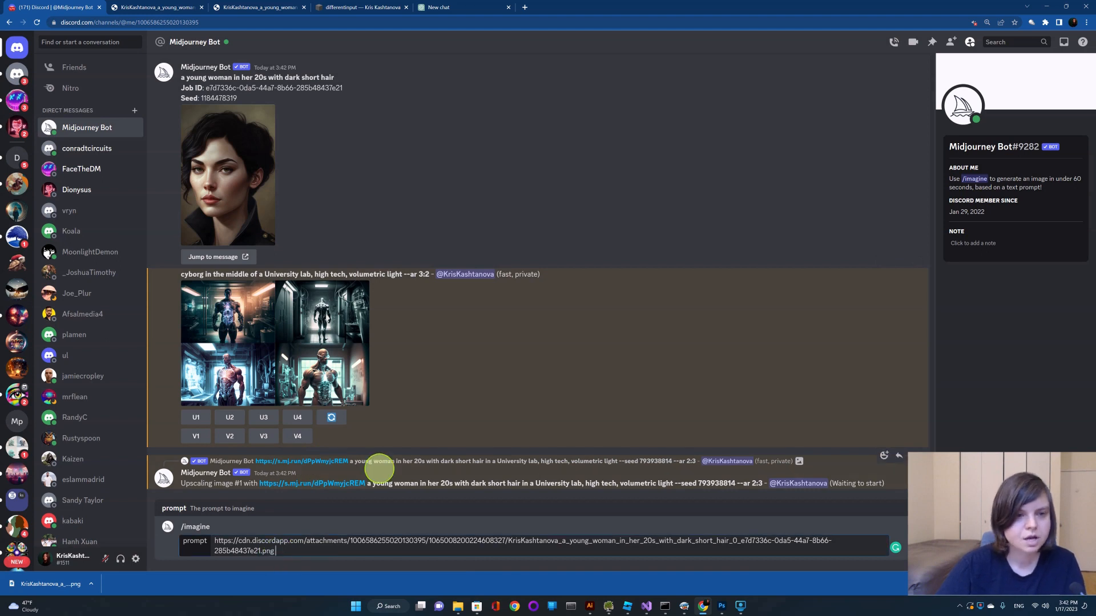
{"action": "scroll", "coordinate": [271, 242], "scroll_direction": "up", "scroll_amount": 1}
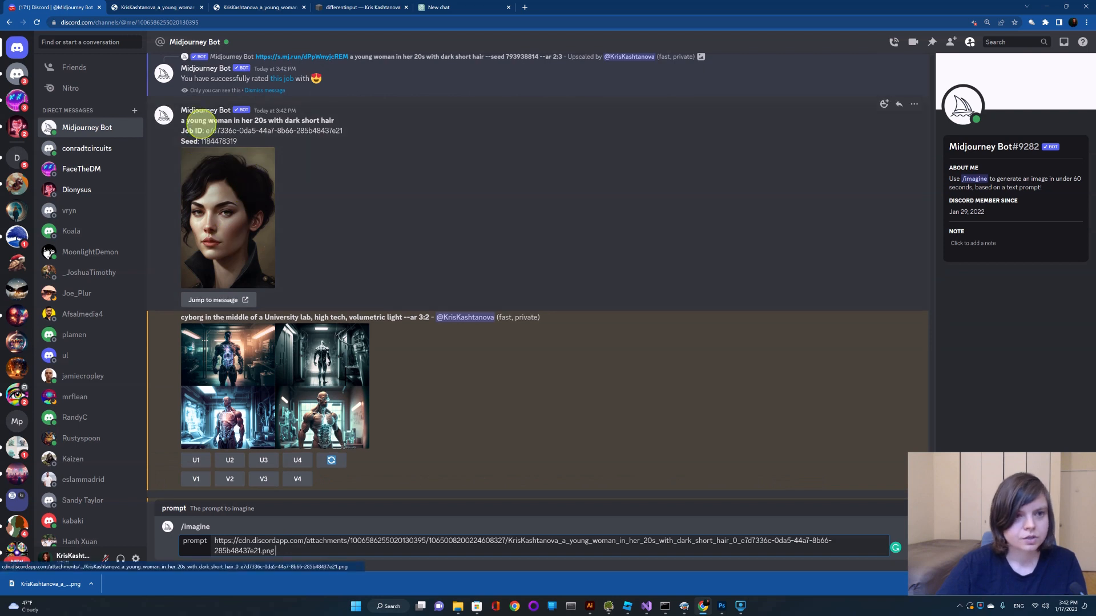
{"action": "left_click_drag", "start_coordinate": [240, 140], "coordinate": [200, 144]}
{"action": "right_click", "coordinate": [202, 144]}
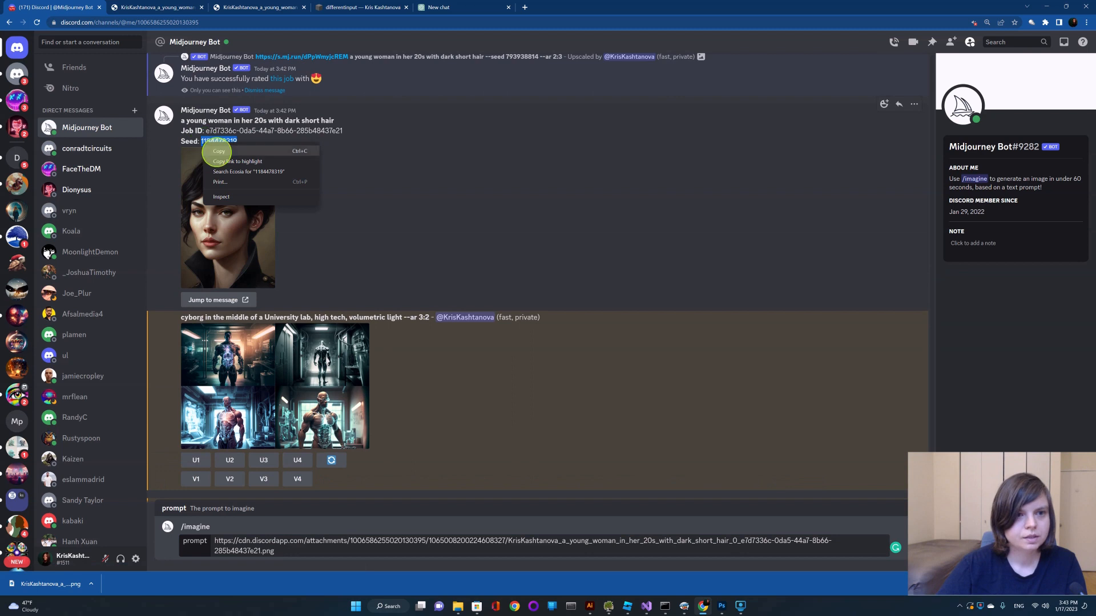
{"action": "left_click", "coordinate": [216, 154]}
{"action": "left_click", "coordinate": [291, 551]}
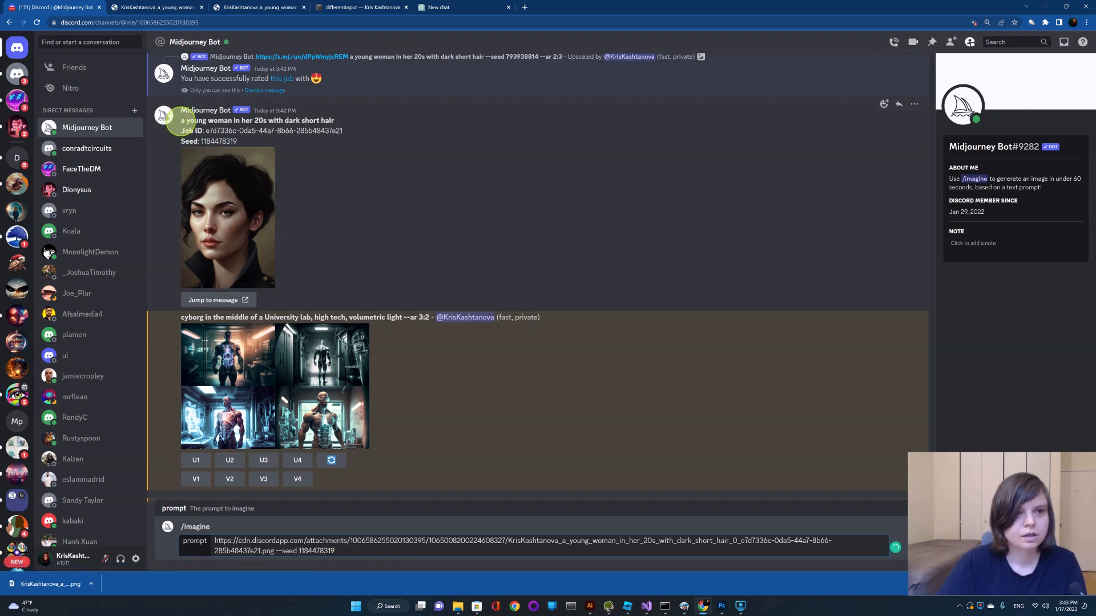
Insert "a young woman in her 20s with dark short hair holding a tablet in her hands in a high tech lab" before --seed.
{"action": "left_click_drag", "start_coordinate": [180, 121], "coordinate": [331, 119]}
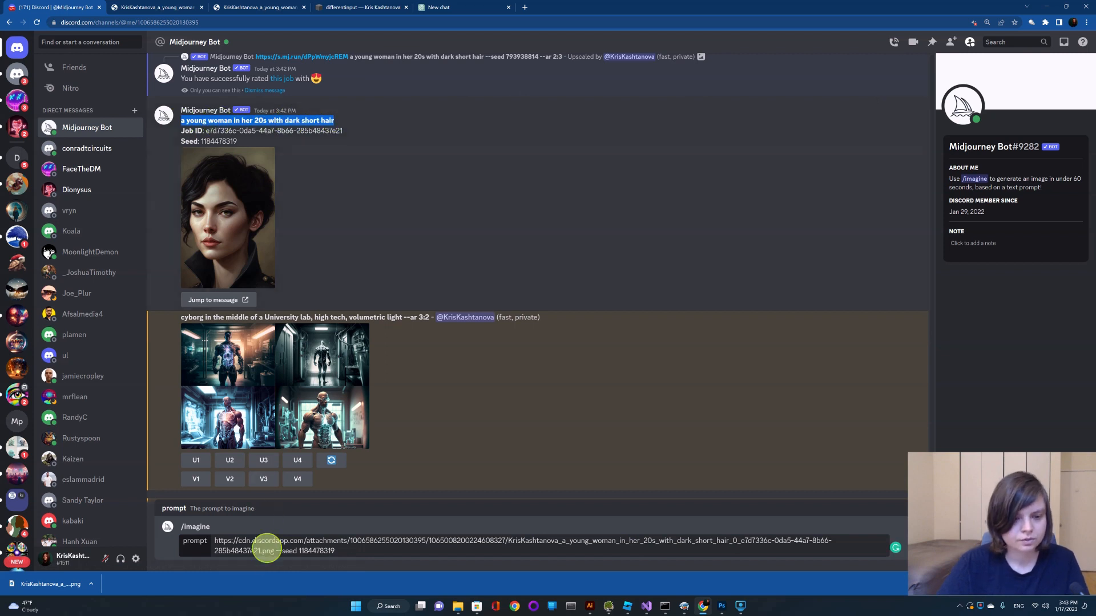
{"action": "left_click", "coordinate": [275, 551]}
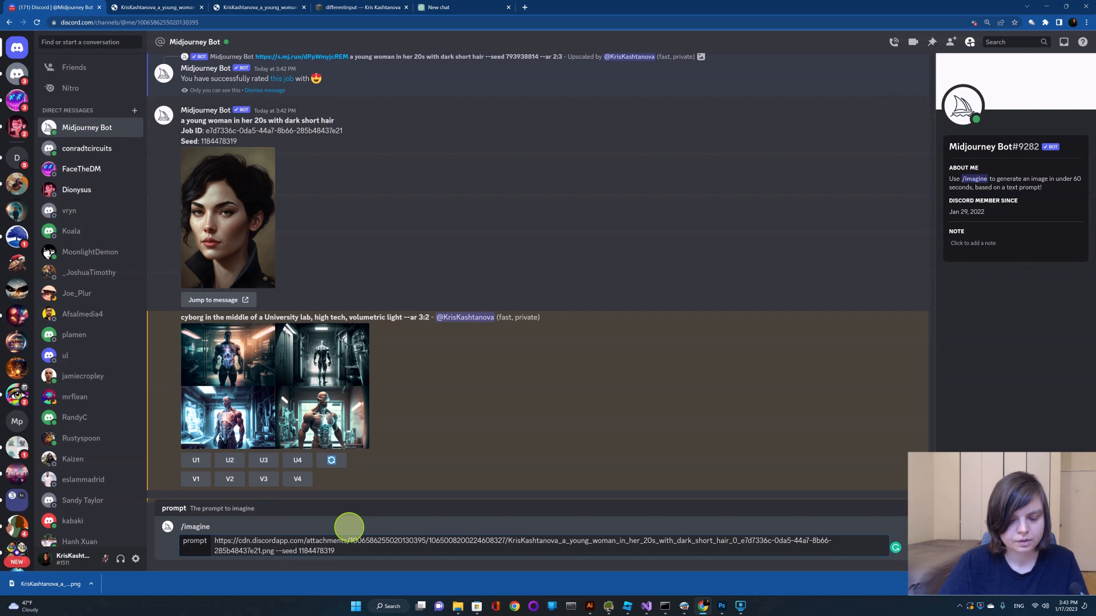
{"action": "key", "text": "ctrl+v"}
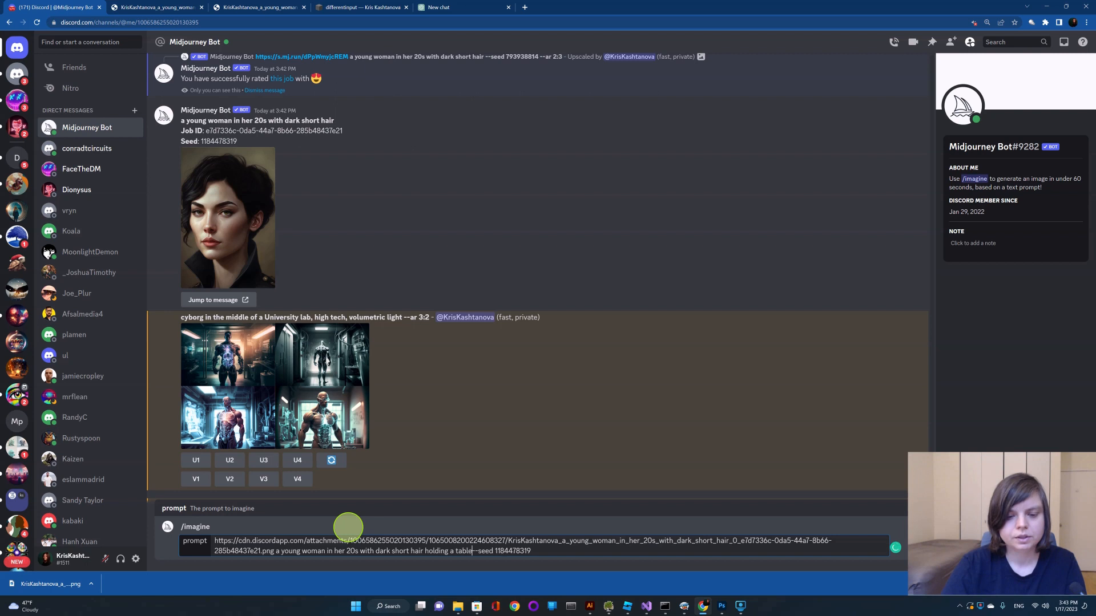
{"action": "type", "text": "hands"}
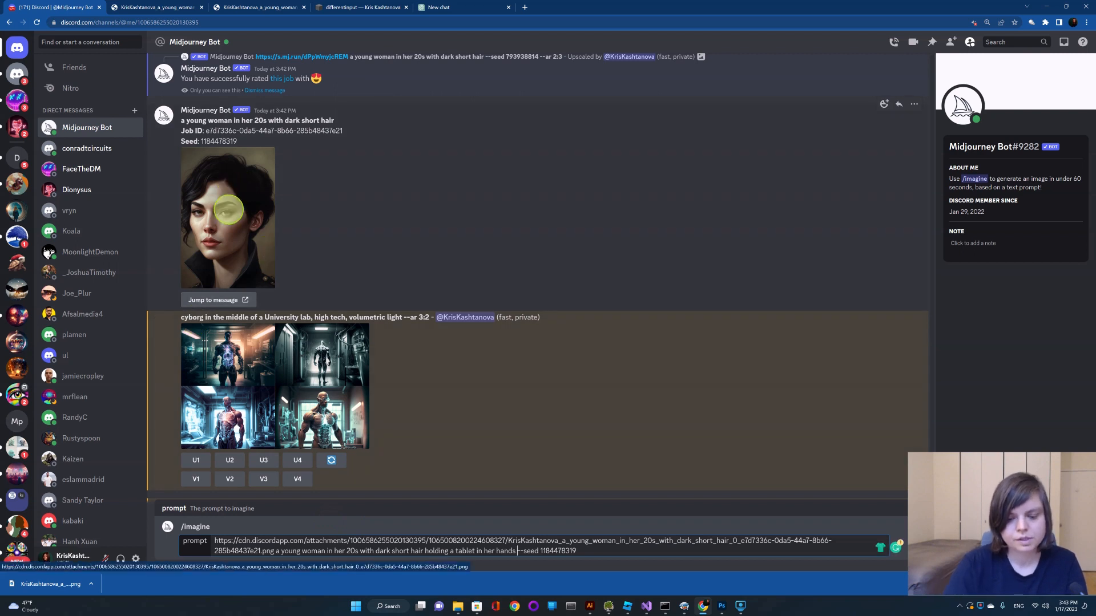
{"action": "type", "text": "in a "}
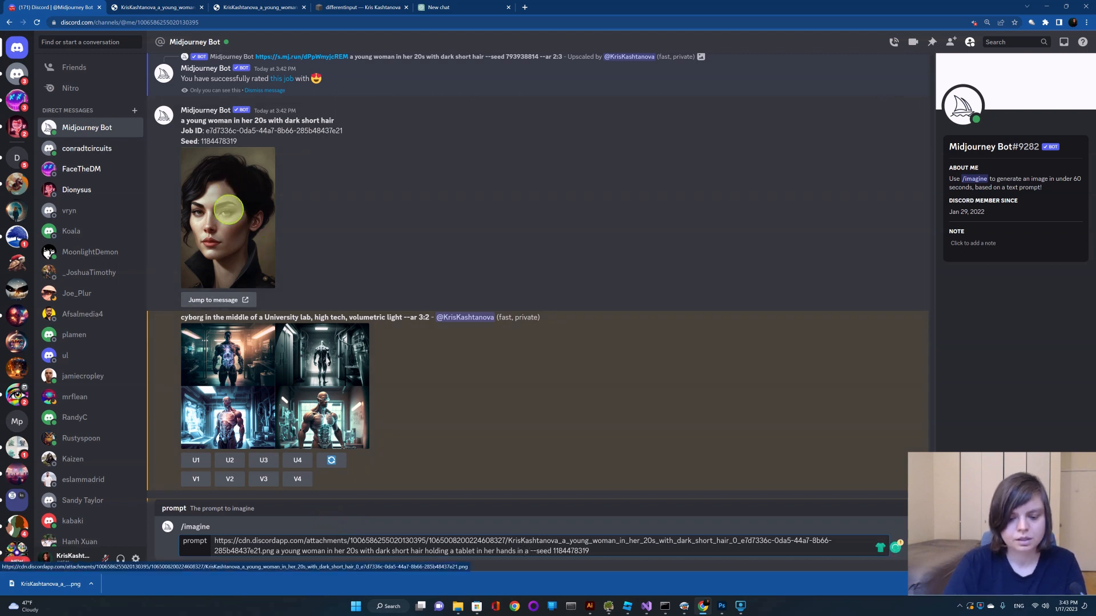
{"action": "type", "text": "high tech lab"}
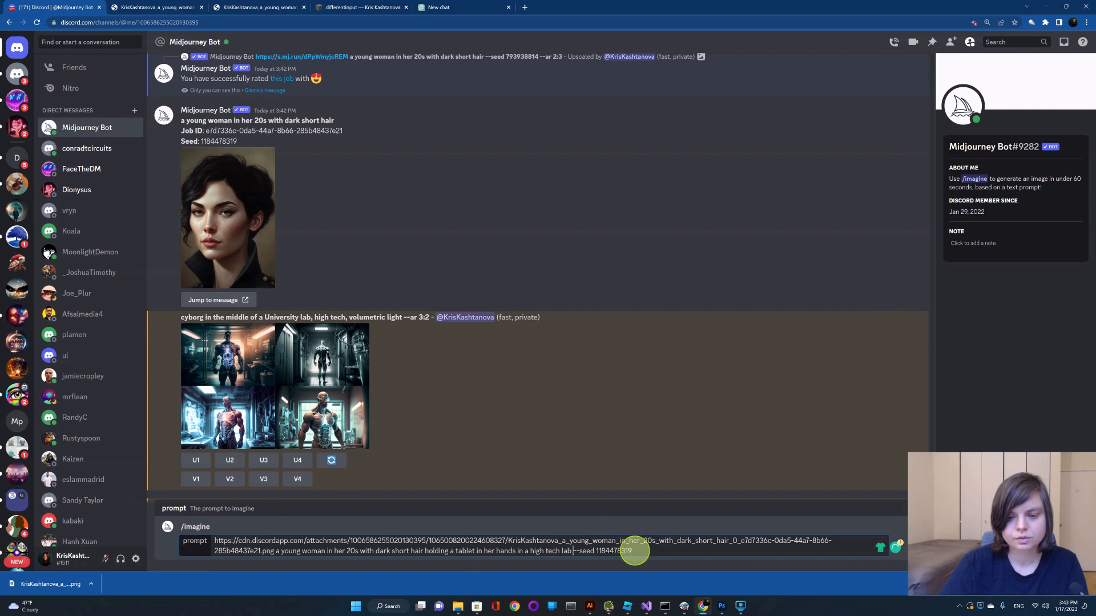
Append --ar 2:3 to the end of the tablet-holding woman prompt and submit it.
{"action": "left_click", "coordinate": [634, 551]}
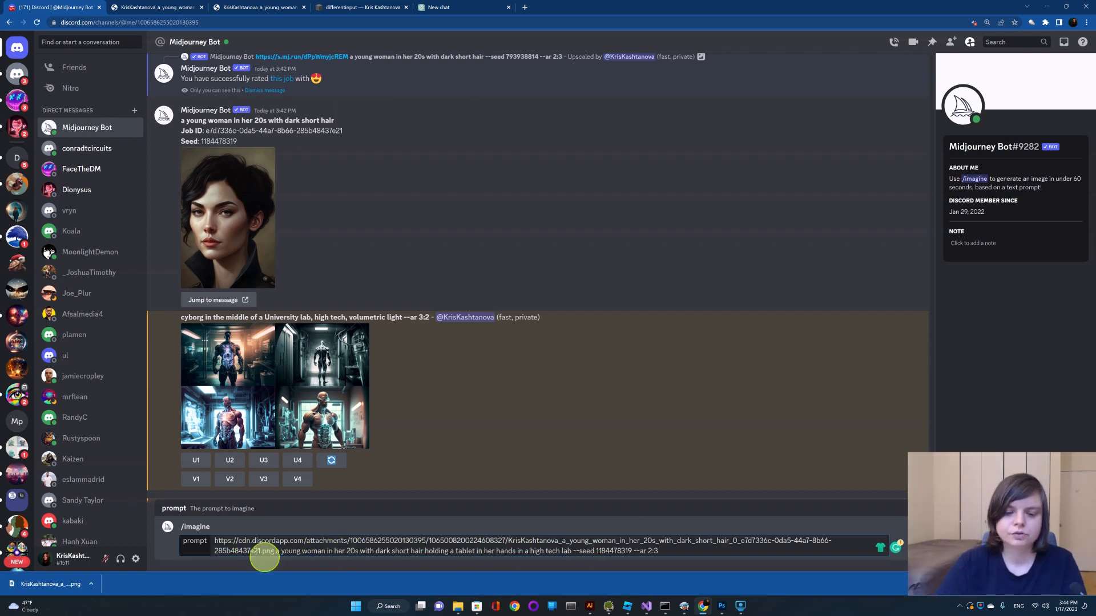
{"action": "key", "text": "Return"}
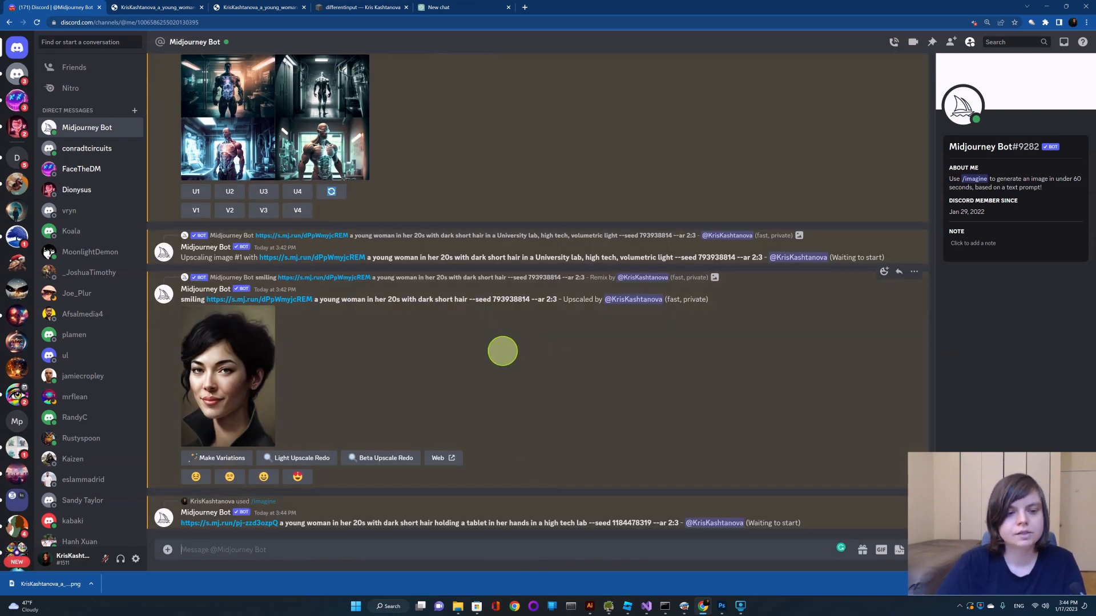
Copy the cyborg University lab prompt, including --ar 3:2, into a new /imagine prompt.
{"action": "scroll", "coordinate": [501, 351], "scroll_direction": "up", "scroll_amount": 3}
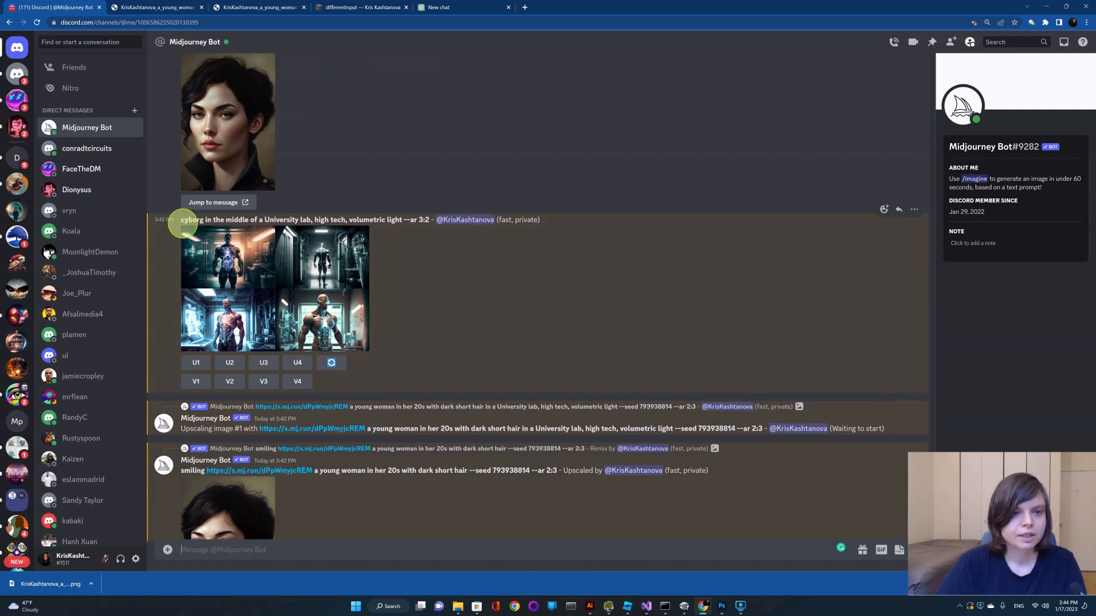
{"action": "left_click_drag", "start_coordinate": [181, 220], "coordinate": [430, 222]}
{"action": "key", "text": "ctrl+c"}
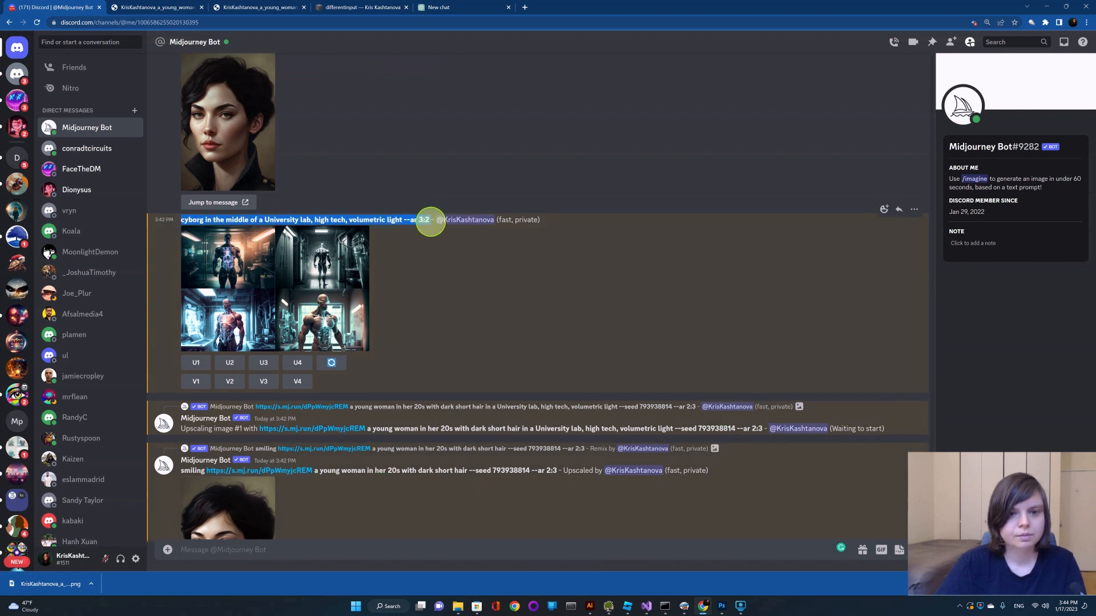
{"action": "left_click", "coordinate": [248, 550]}
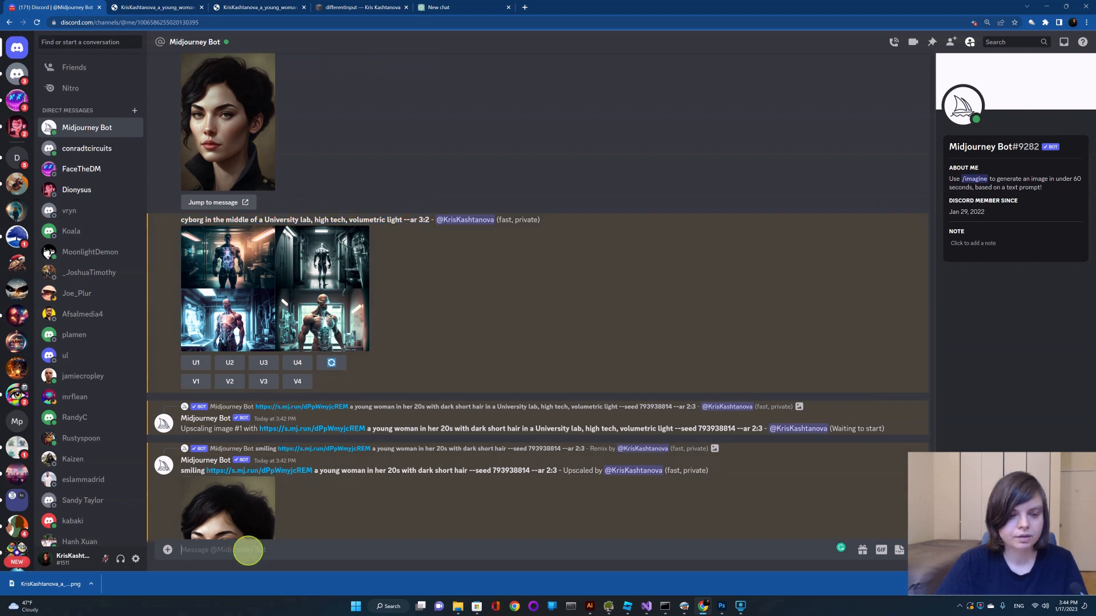
{"action": "type", "text": "/"}
{"action": "left_click", "coordinate": [268, 368]}
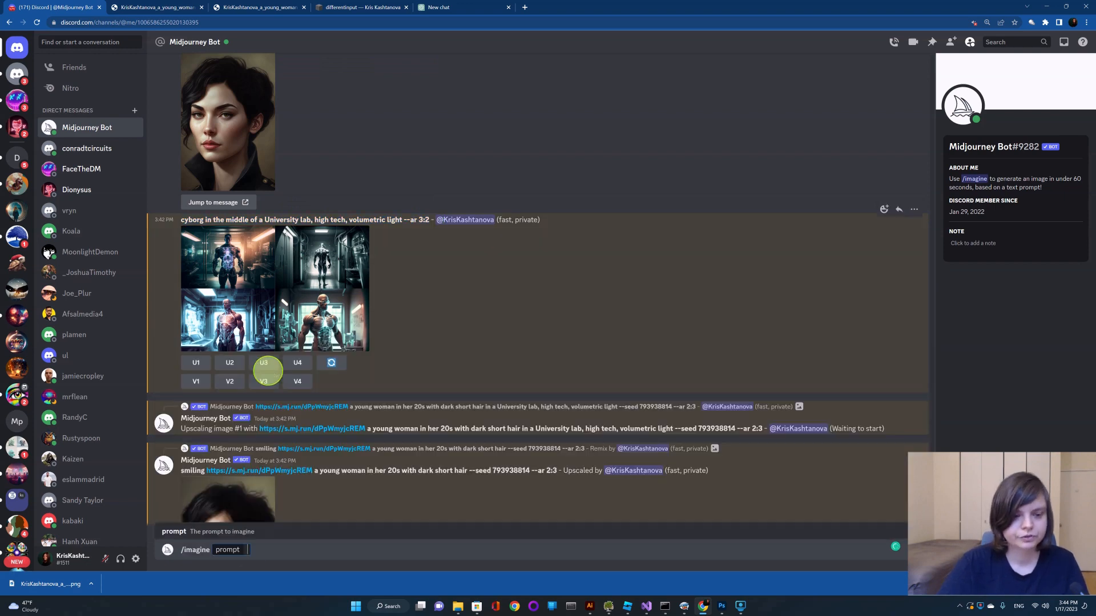
{"action": "key", "text": "ctrl+v"}
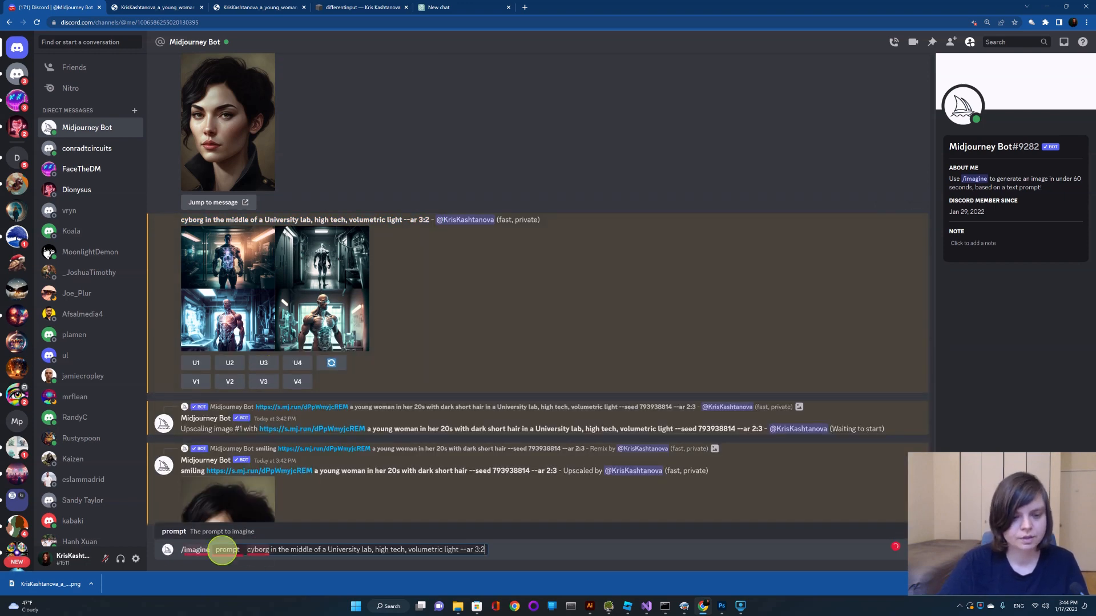
Insert "female" before "cyborg" in the prompt and submit it.
{"action": "left_click", "coordinate": [247, 549]}
{"action": "type", "text": "female"}
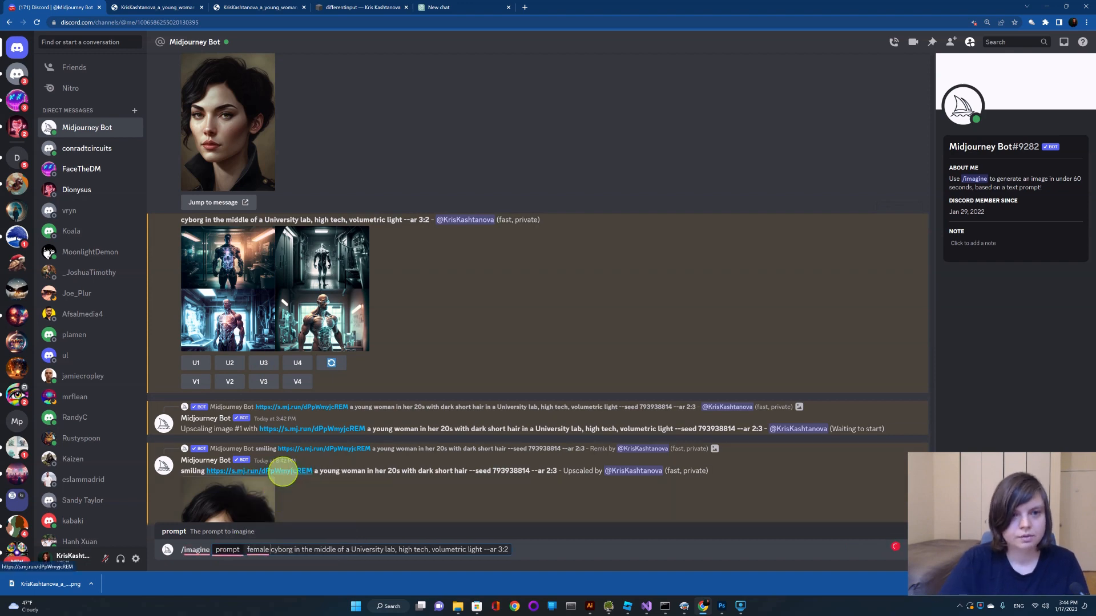
{"action": "key", "text": "Return"}
Examine the enlarged cyborg lab grid again and check the newest results in the chat.
{"action": "scroll", "coordinate": [424, 240], "scroll_direction": "up", "scroll_amount": 3}
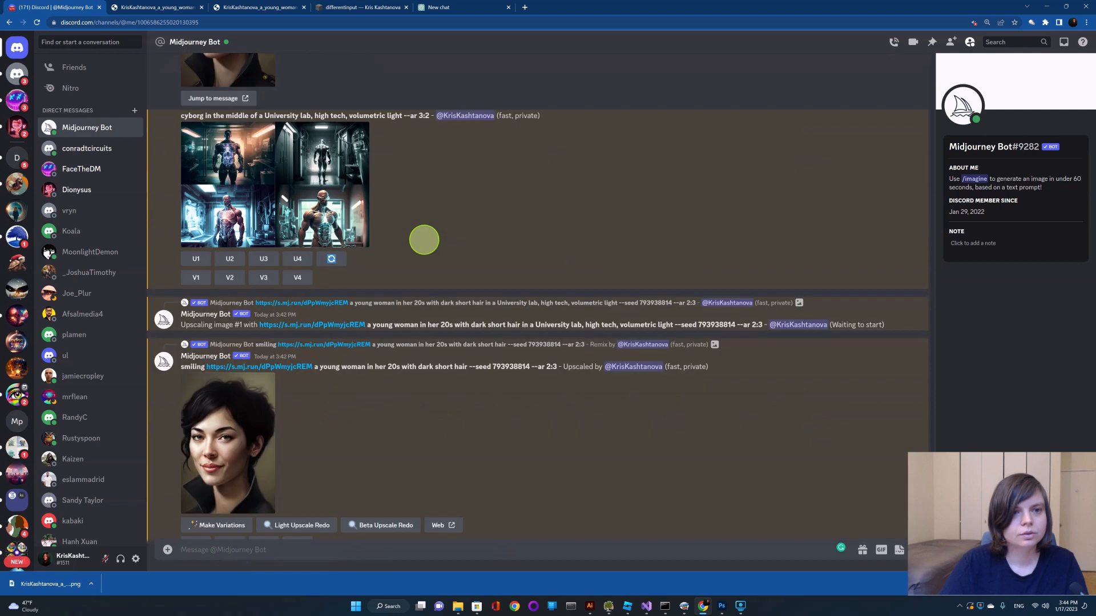
{"action": "left_click", "coordinate": [340, 229]}
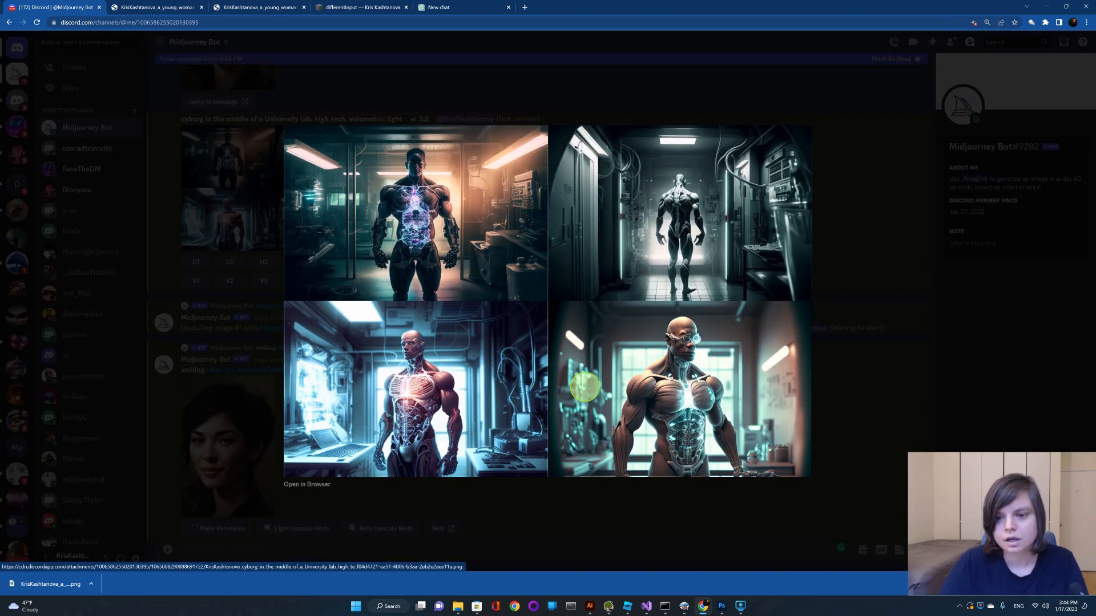
{"action": "left_click", "coordinate": [817, 252]}
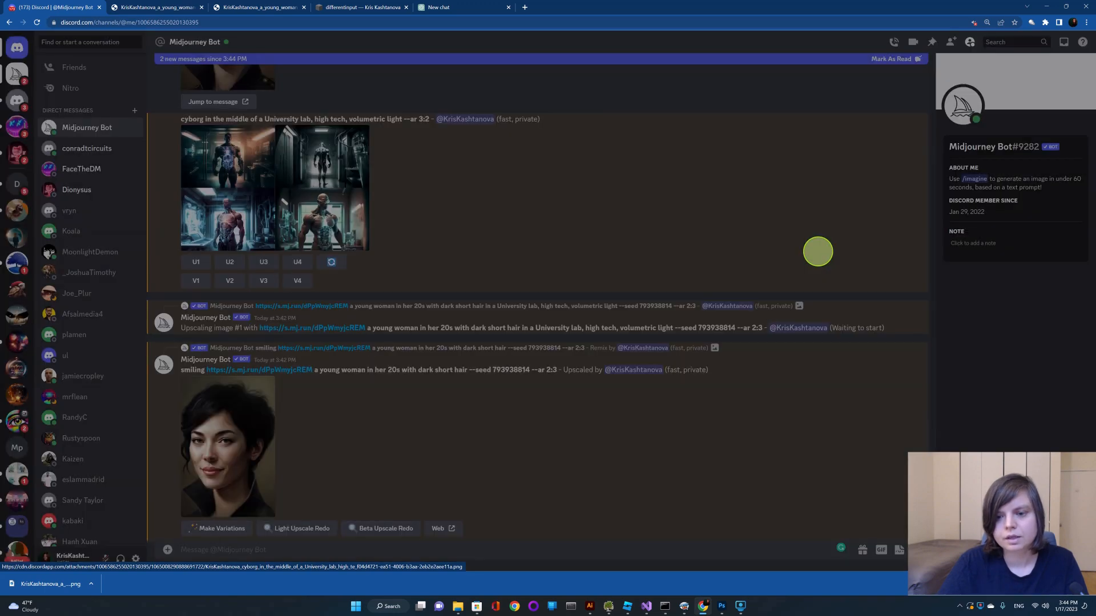
{"action": "scroll", "coordinate": [431, 251], "scroll_direction": "down", "scroll_amount": 5}
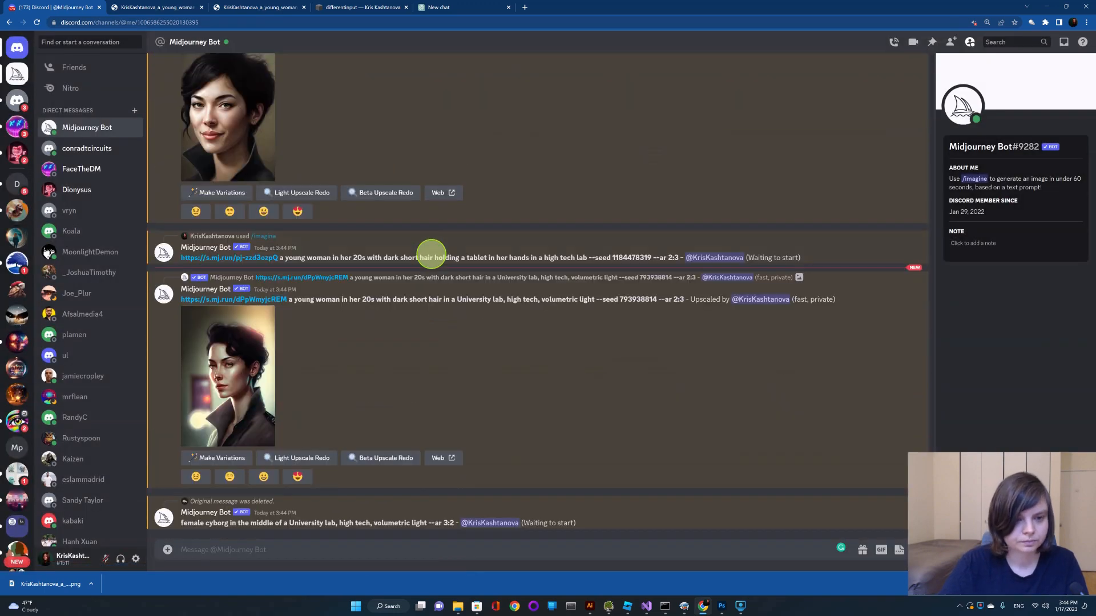
Save the upscaled side-facing University lab portrait of the young woman as a PNG in the DifferentInput folder.
{"action": "left_click", "coordinate": [251, 383]}
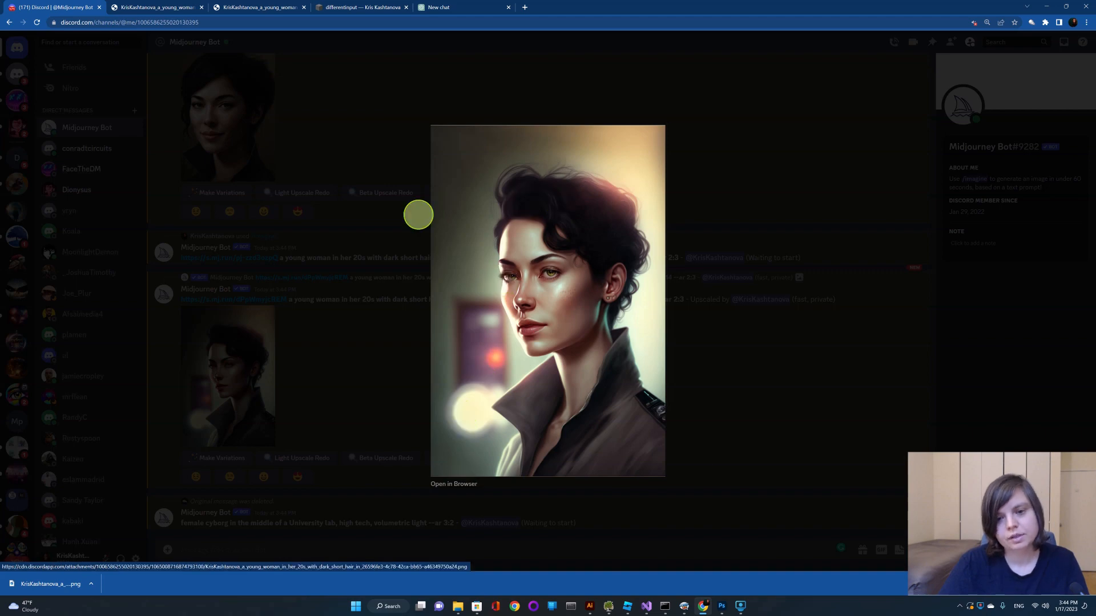
{"action": "right_click", "coordinate": [547, 320]}
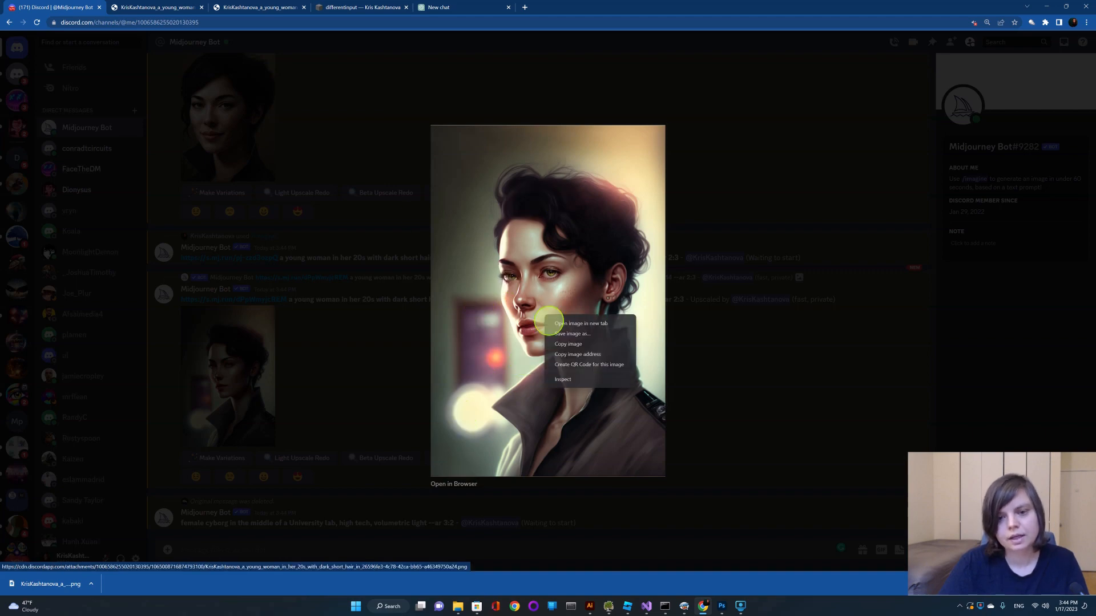
{"action": "left_click", "coordinate": [561, 333]}
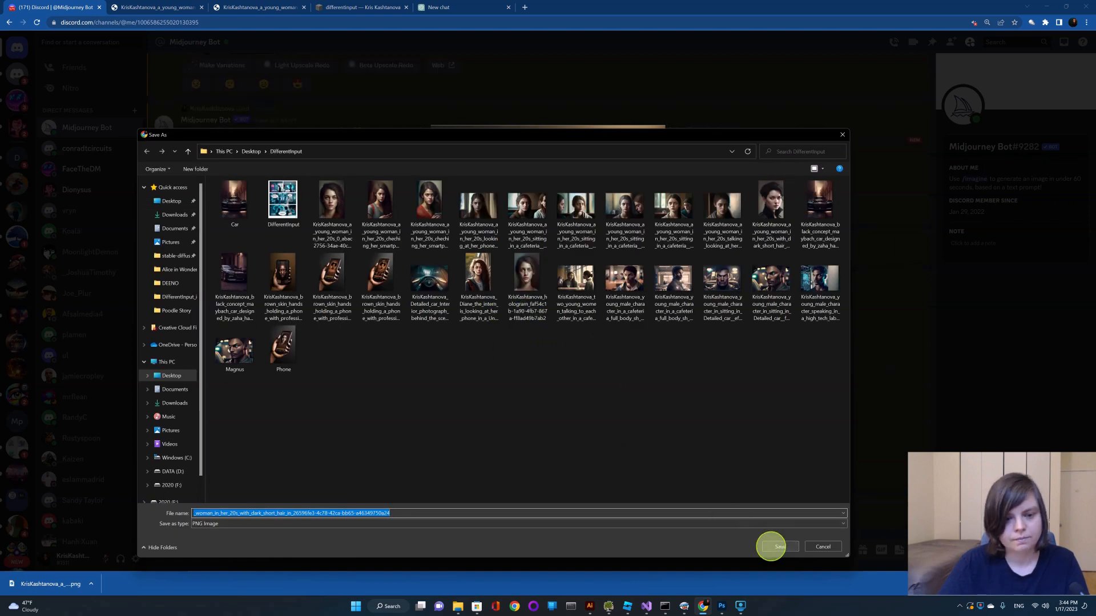
{"action": "left_click", "coordinate": [771, 546]}
{"action": "left_click", "coordinate": [728, 316]}
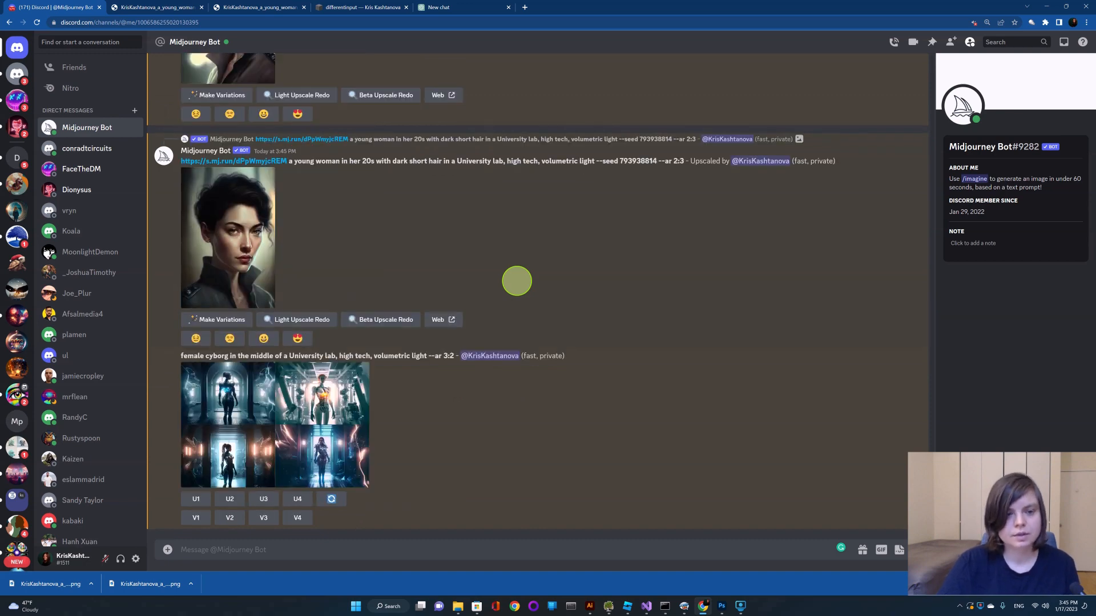
Inspect the enlarged female cyborg lab grid and request an upscale of image 2.
{"action": "left_click", "coordinate": [364, 441]}
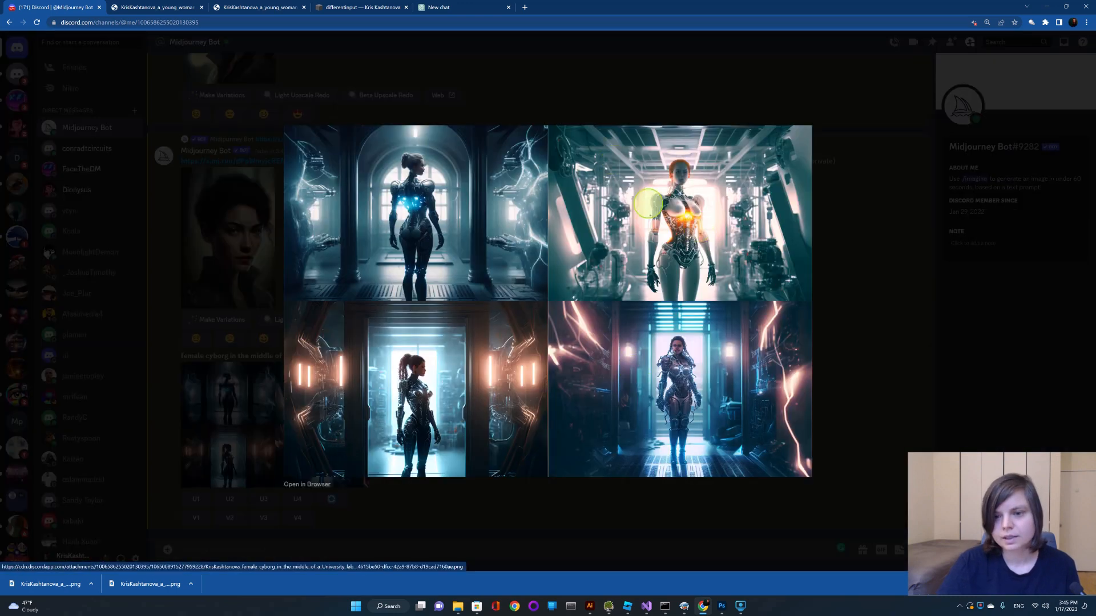
{"action": "left_click", "coordinate": [846, 242]}
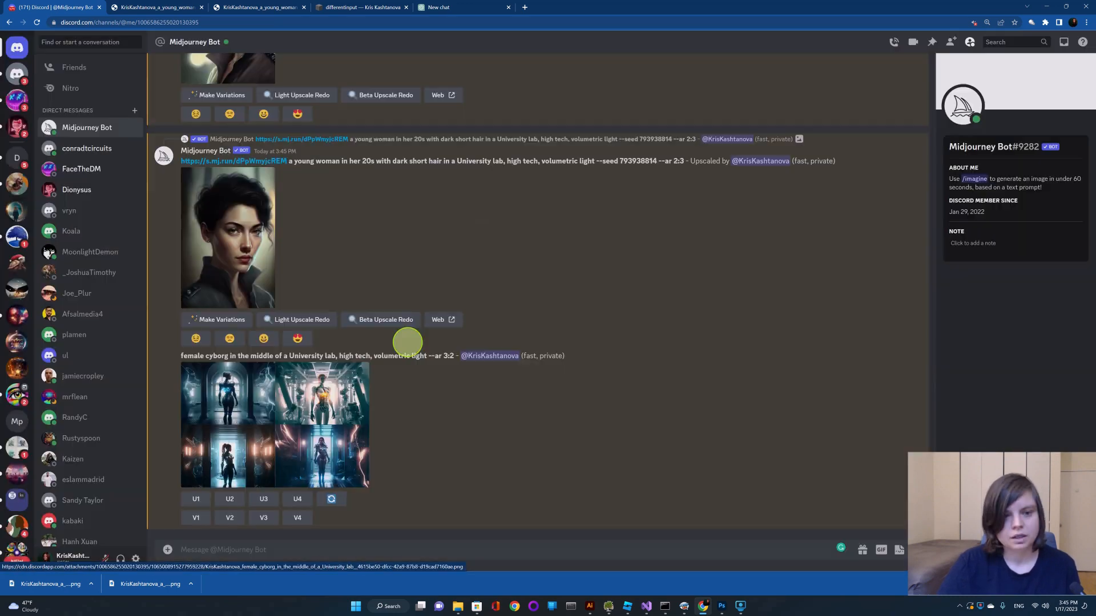
{"action": "left_click", "coordinate": [230, 499]}
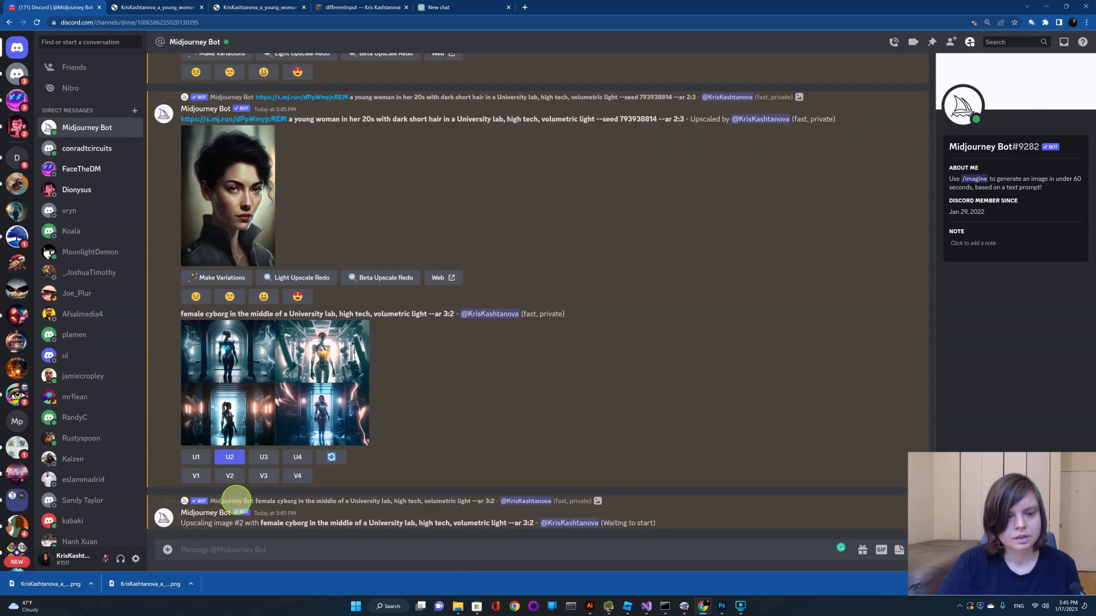
Copy the female cyborg University lab prompt, including --ar 3:2, into a new /imagine prompt.
{"action": "left_click_drag", "start_coordinate": [182, 313], "coordinate": [450, 316]}
{"action": "right_click", "coordinate": [452, 315]}
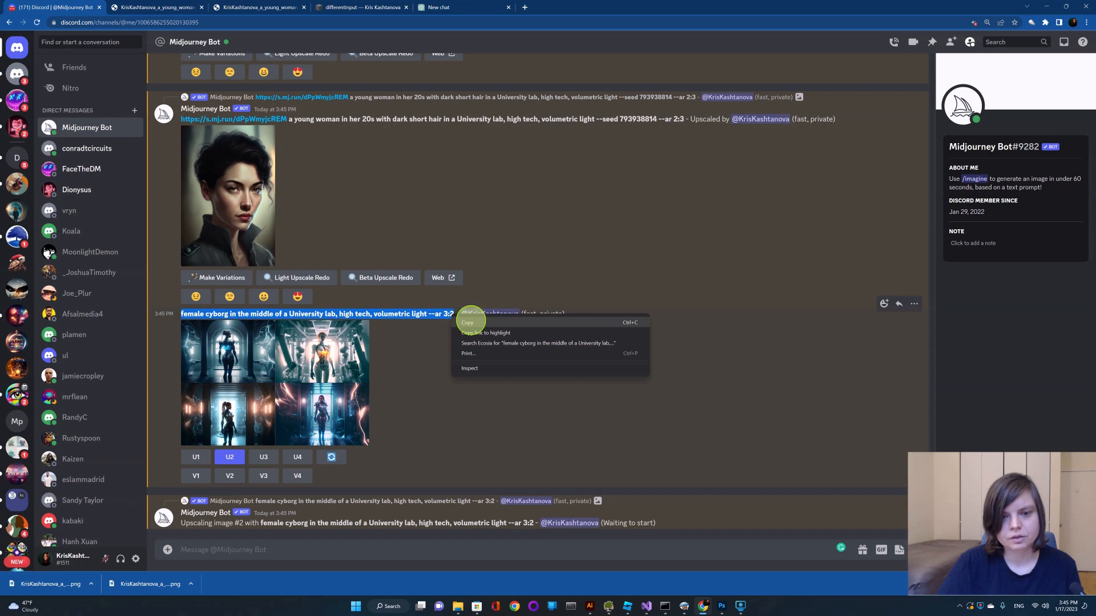
{"action": "left_click", "coordinate": [468, 323]}
{"action": "left_click", "coordinate": [331, 547]}
{"action": "type", "text": "/"}
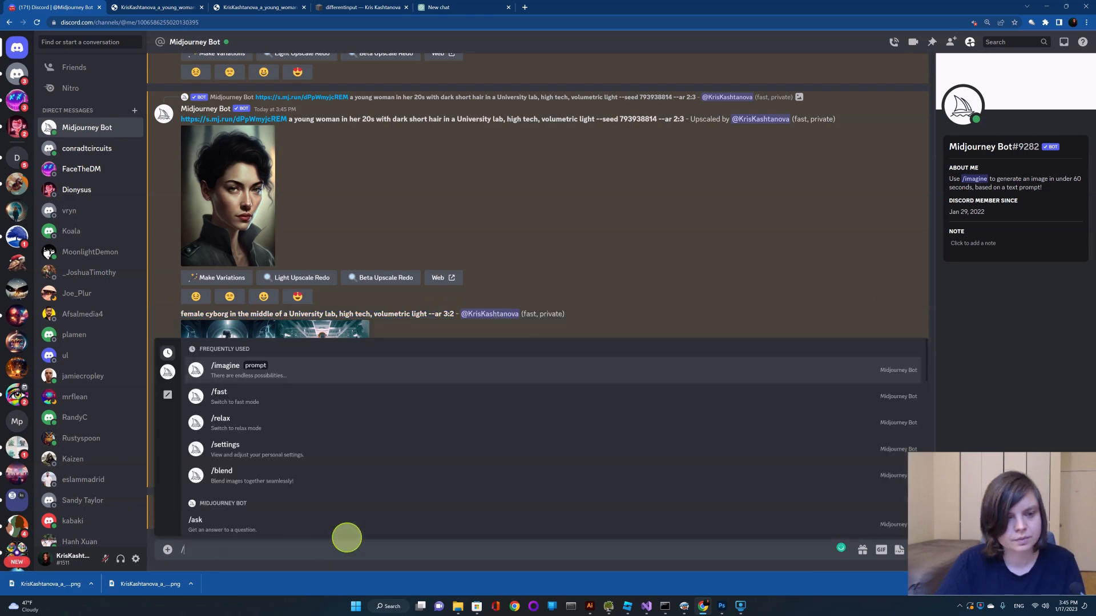
{"action": "left_click", "coordinate": [274, 367]}
{"action": "key", "text": "ctrl+v"}
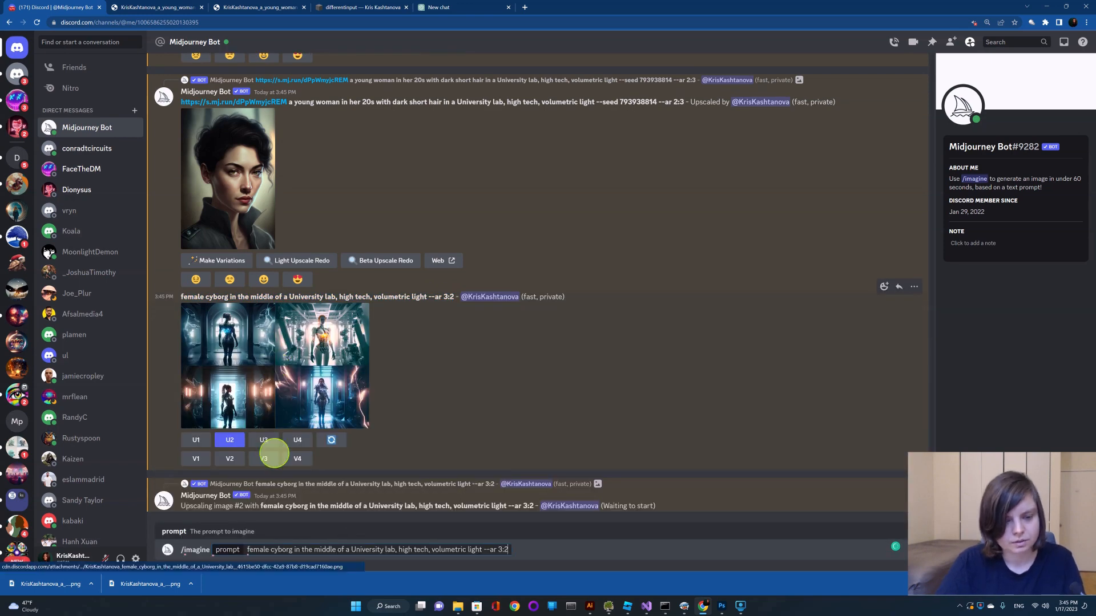
Insert "close-up" before "female cyborg" in the prompt and submit it.
{"action": "mouse_move", "coordinate": [254, 549]}
{"action": "type", "text": "close-up"}
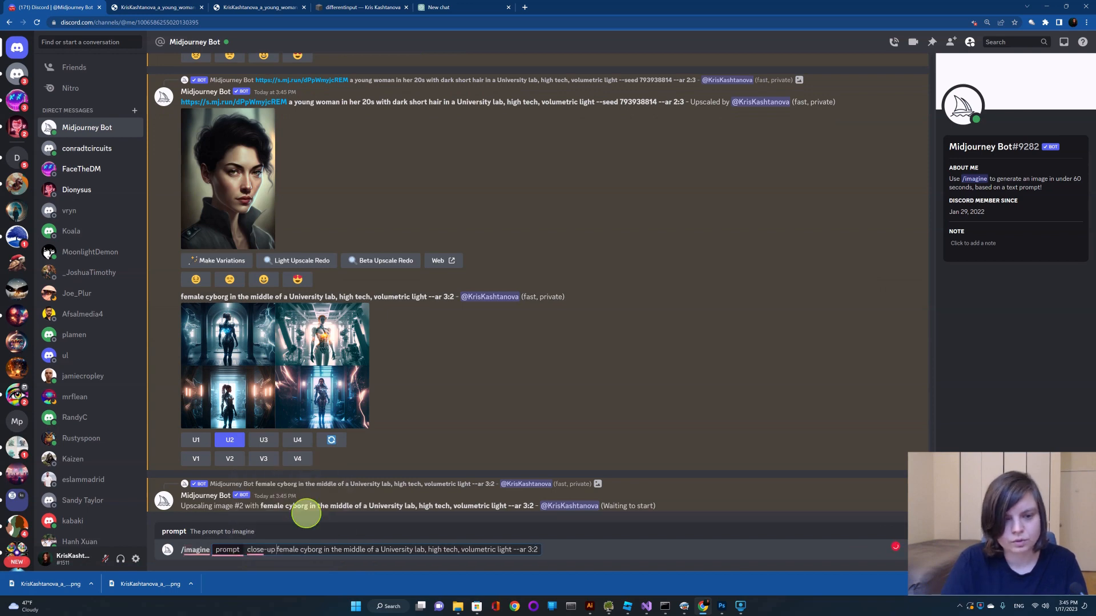
{"action": "key", "text": "Return"}
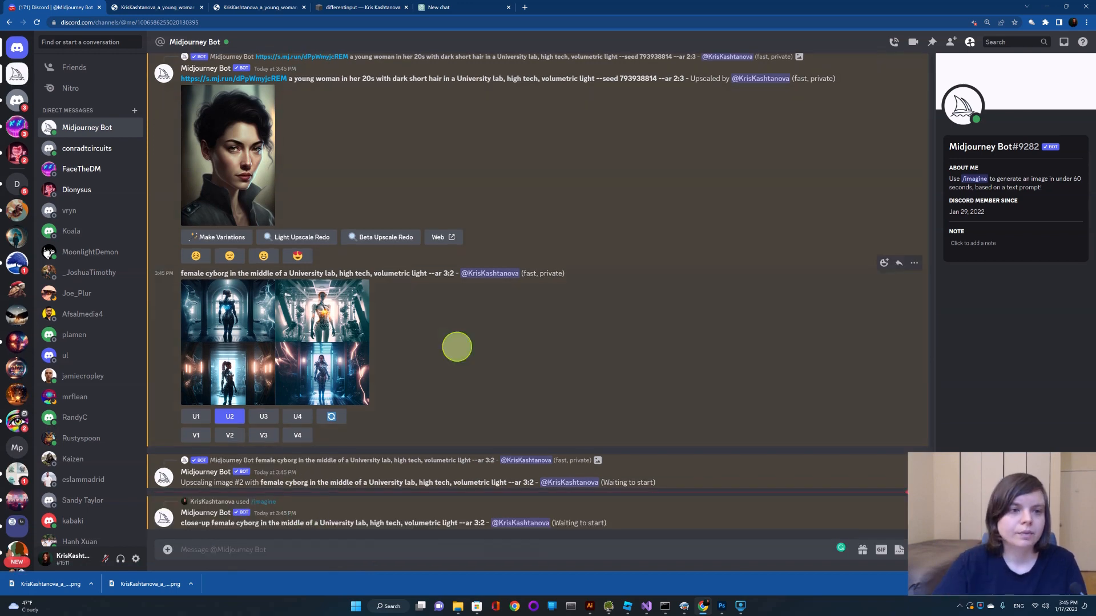
Find the earlier cyborg grid without "female" in its prompt and request an upscale of image 2.
{"action": "scroll", "coordinate": [497, 354], "scroll_direction": "up", "scroll_amount": 6}
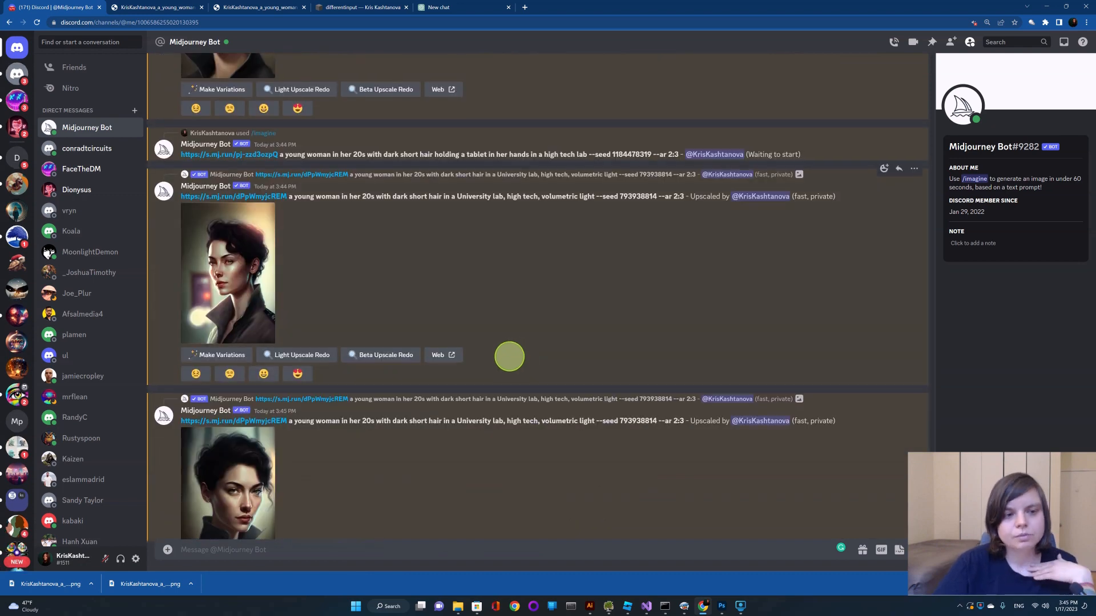
{"action": "scroll", "coordinate": [509, 357], "scroll_direction": "up", "scroll_amount": 3}
{"action": "scroll", "coordinate": [516, 355], "scroll_direction": "up", "scroll_amount": 3}
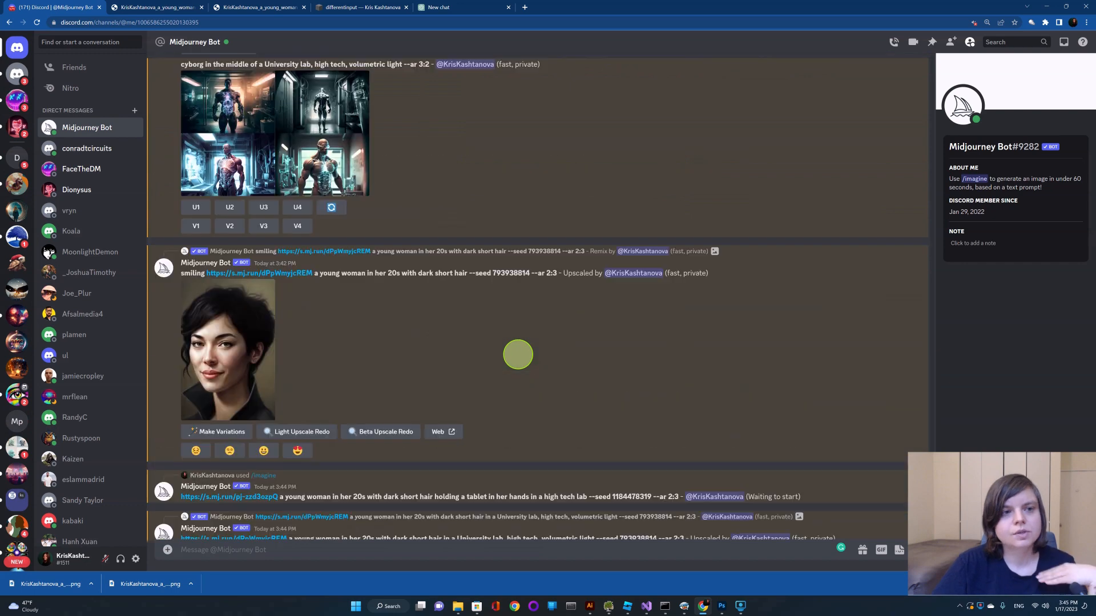
{"action": "scroll", "coordinate": [517, 355], "scroll_direction": "up", "scroll_amount": 3}
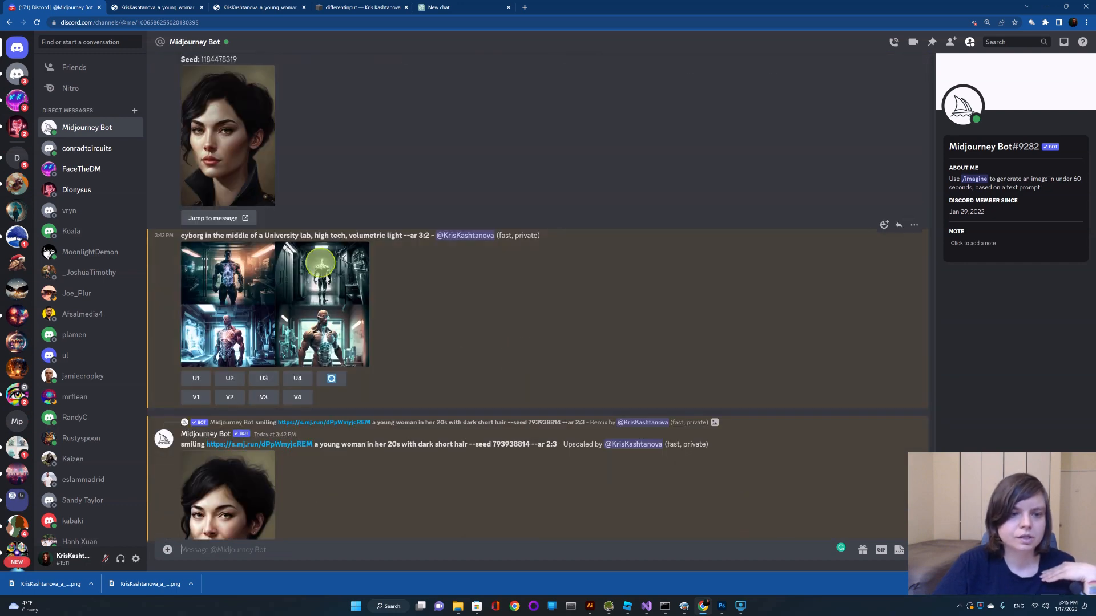
{"action": "left_click", "coordinate": [229, 379]}
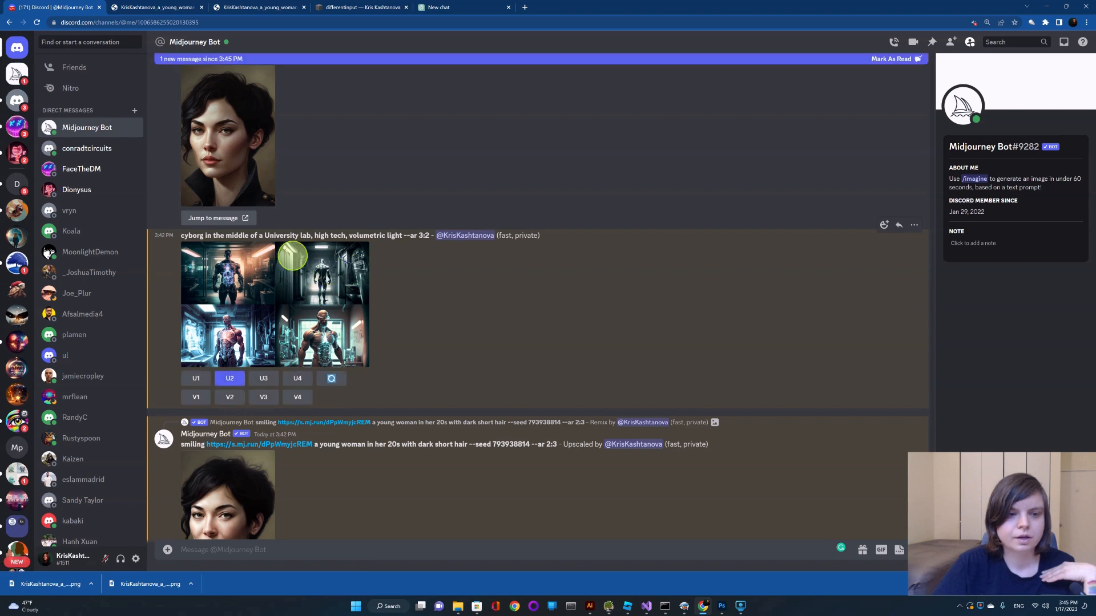
Check the close-up cyborg's progress in the chat and examine the side-facing woman portrait enlarged again.
{"action": "scroll", "coordinate": [509, 390], "scroll_direction": "down", "scroll_amount": 15}
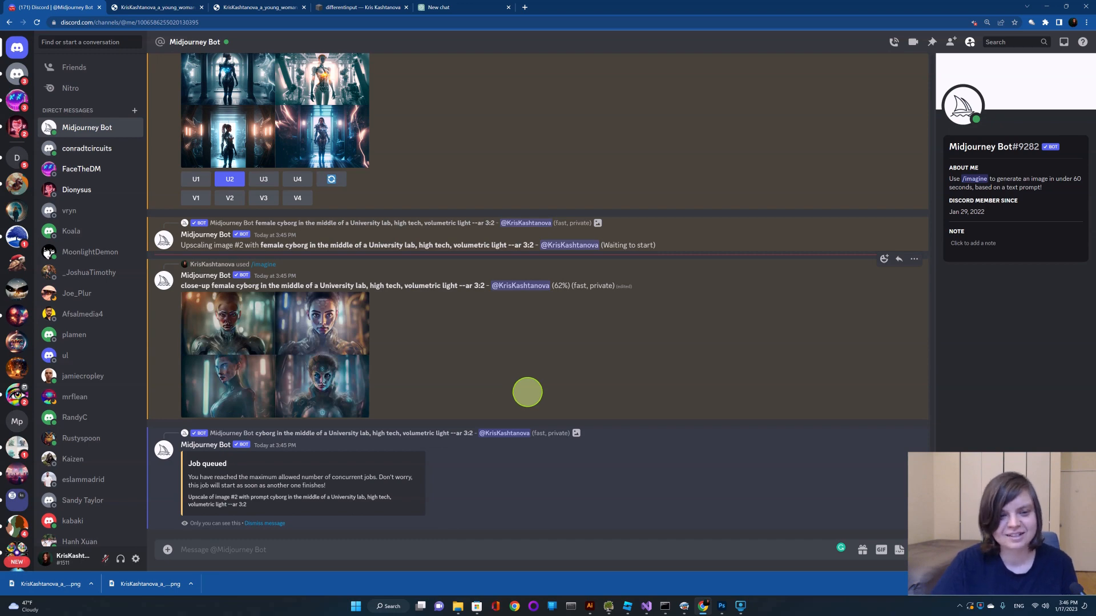
{"action": "scroll", "coordinate": [487, 382], "scroll_direction": "up", "scroll_amount": 3}
{"action": "scroll", "coordinate": [486, 382], "scroll_direction": "up", "scroll_amount": 1}
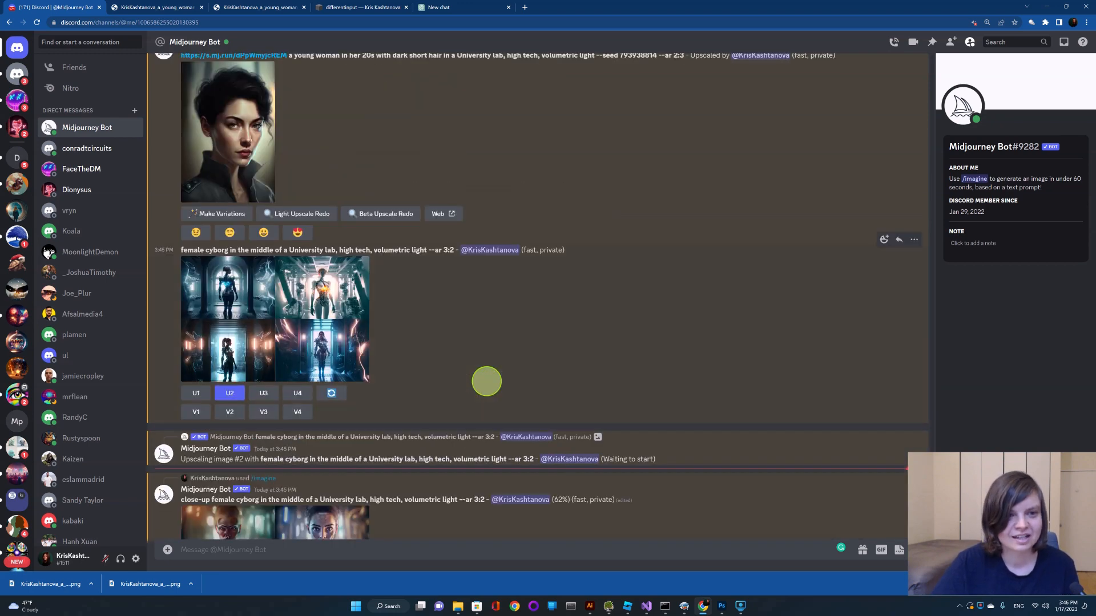
{"action": "scroll", "coordinate": [486, 382], "scroll_direction": "up", "scroll_amount": 5}
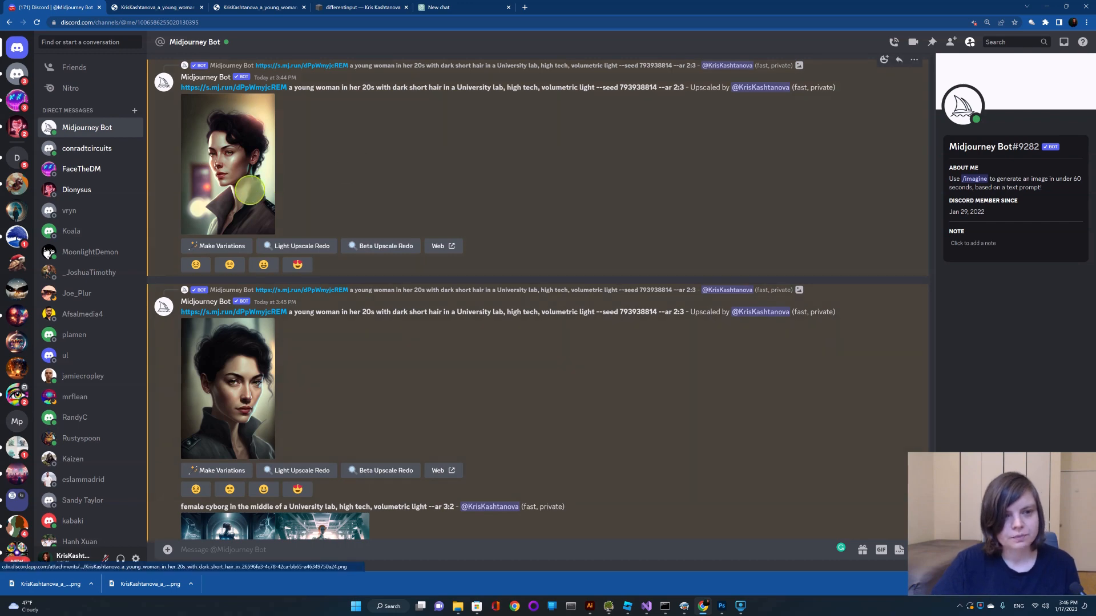
{"action": "left_click", "coordinate": [249, 194]}
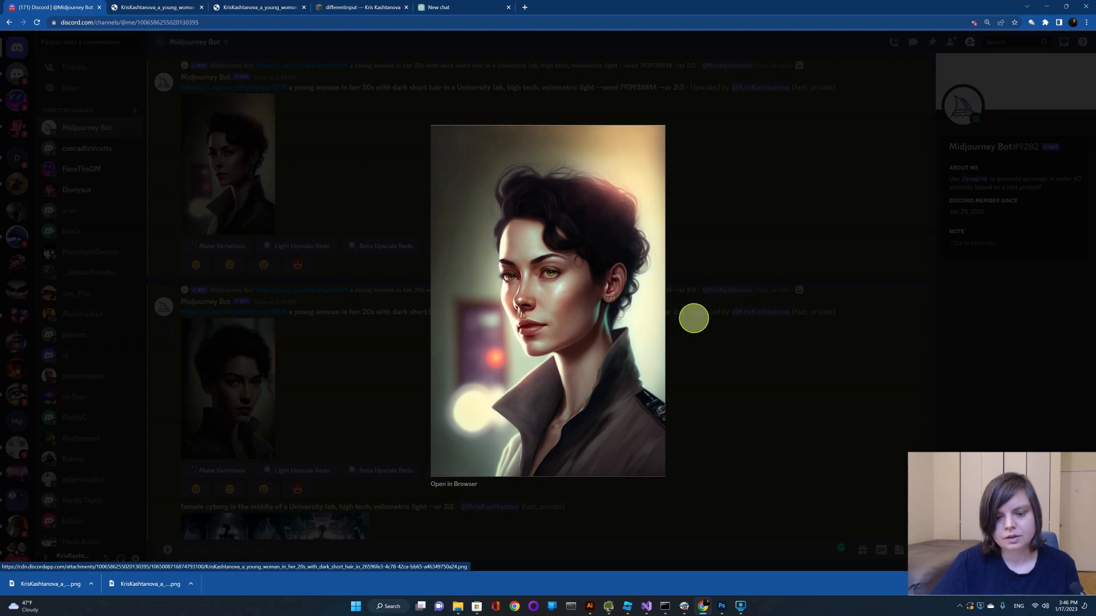
{"action": "left_click", "coordinate": [694, 318]}
Request an upscale of image 3 from the close-up female cyborg grid and compare it with the earlier female cyborg grid.
{"action": "scroll", "coordinate": [456, 391], "scroll_direction": "down", "scroll_amount": 7}
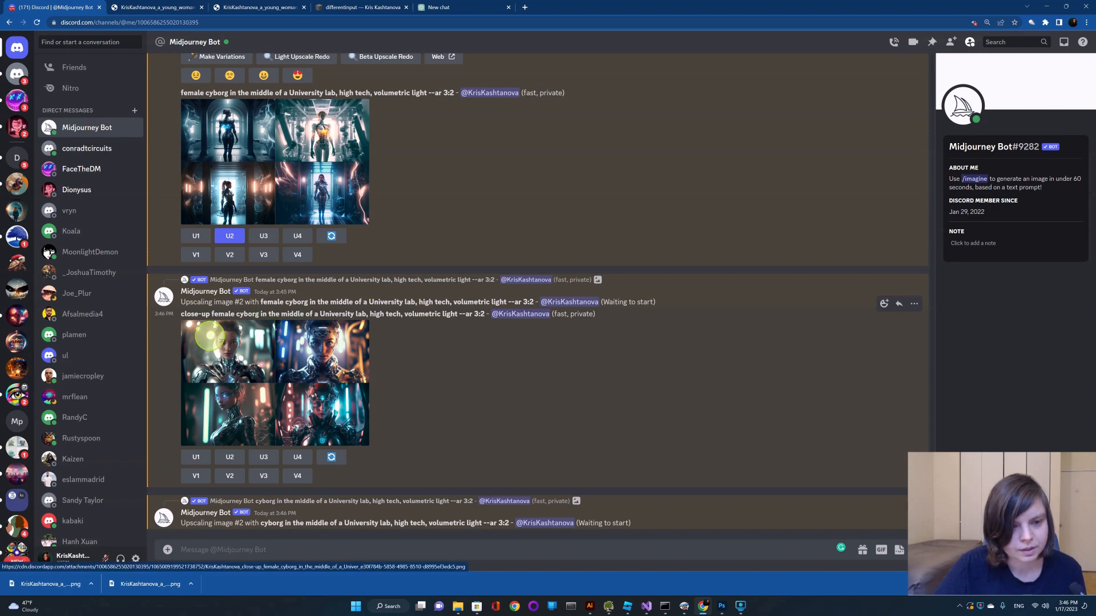
{"action": "left_click", "coordinate": [264, 457]}
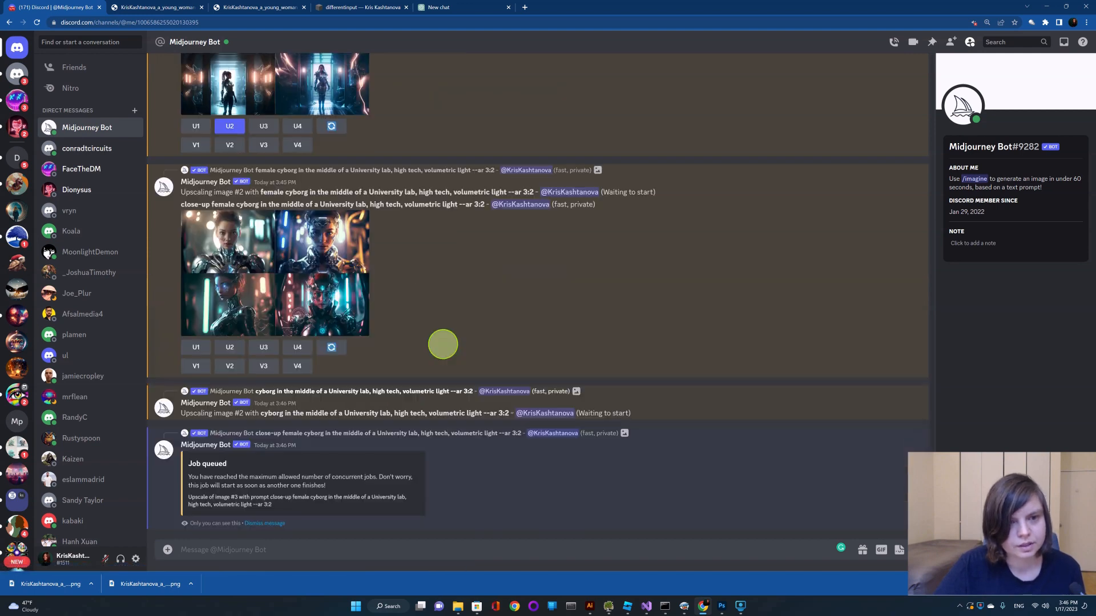
{"action": "scroll", "coordinate": [447, 312], "scroll_direction": "up", "scroll_amount": 3}
{"action": "left_click", "coordinate": [331, 294]}
{"action": "scroll", "coordinate": [436, 384], "scroll_direction": "down", "scroll_amount": 3}
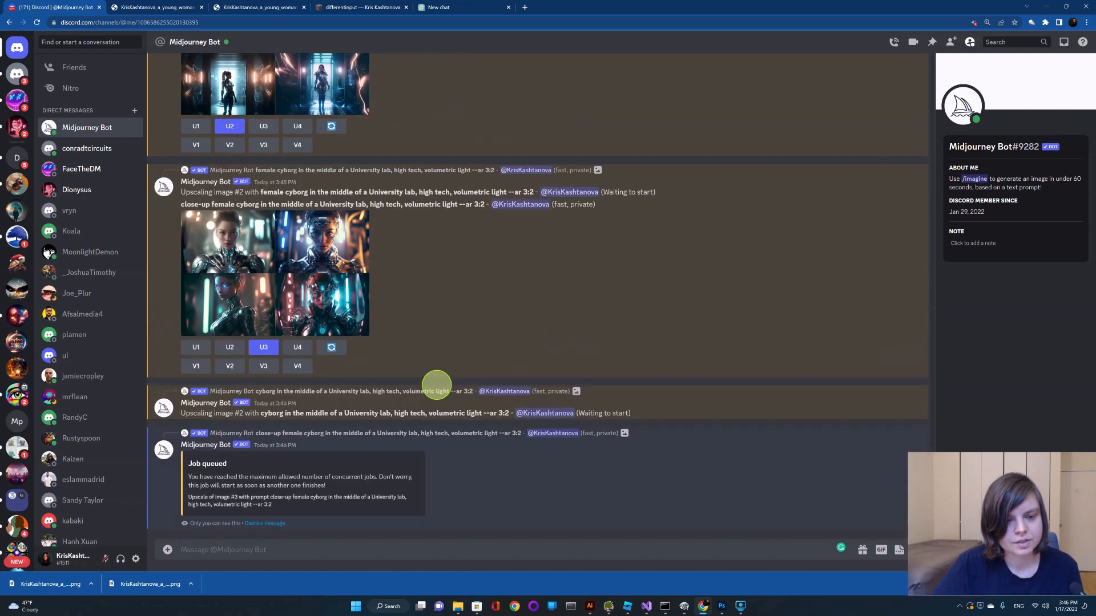
{"action": "scroll", "coordinate": [469, 321], "scroll_direction": "up", "scroll_amount": 3}
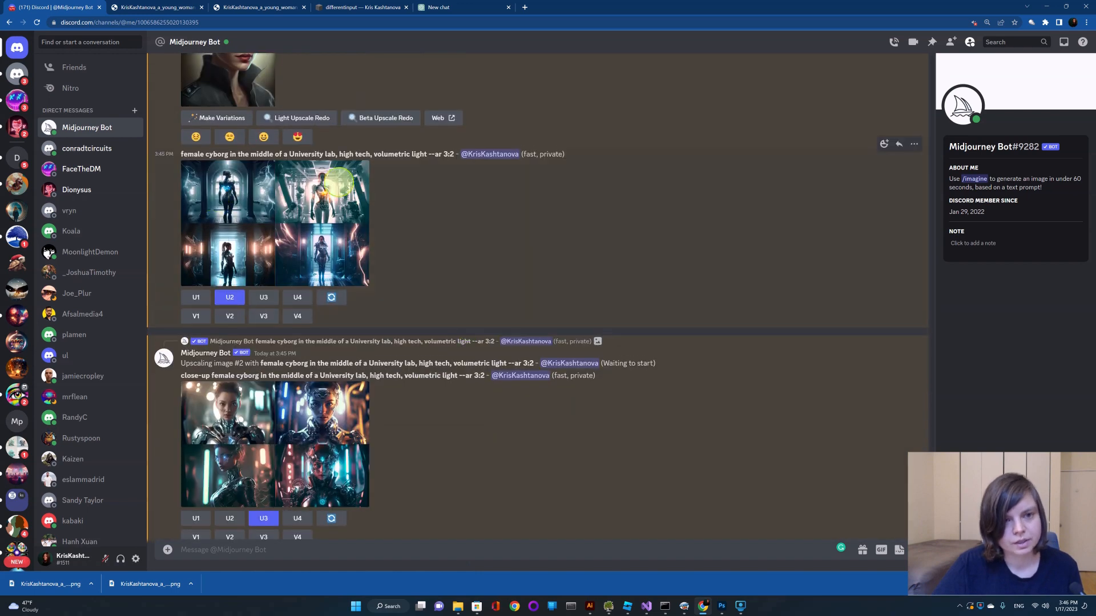
{"action": "scroll", "coordinate": [397, 368], "scroll_direction": "down", "scroll_amount": 3}
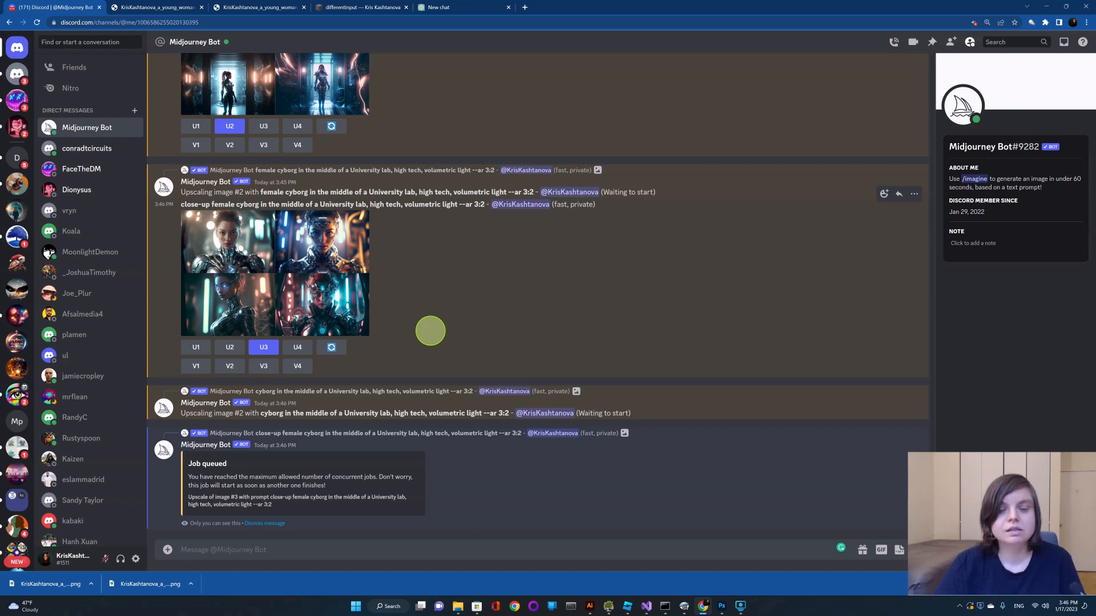
Find the empty University lab grid further back in the chat and request an upscale of image 1.
{"action": "scroll", "coordinate": [430, 331], "scroll_direction": "up", "scroll_amount": 8}
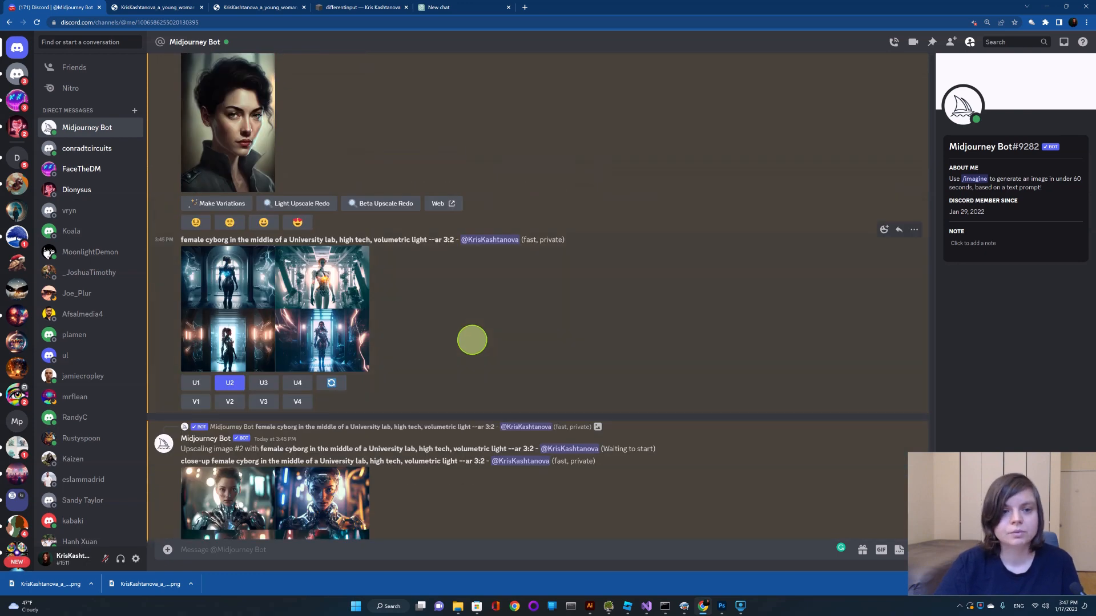
{"action": "scroll", "coordinate": [472, 340], "scroll_direction": "up", "scroll_amount": 10}
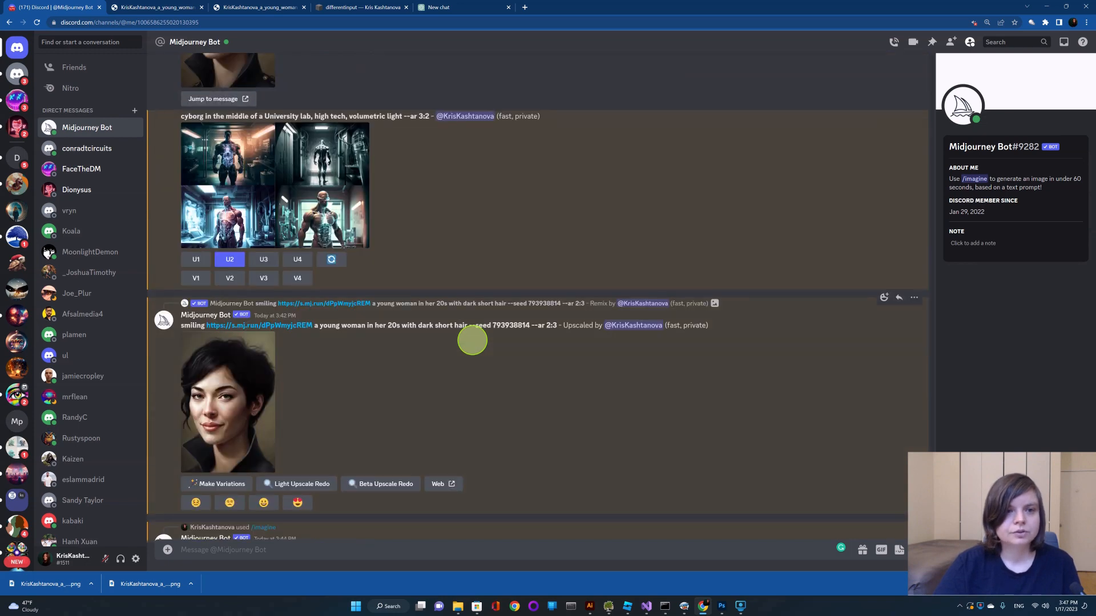
{"action": "scroll", "coordinate": [472, 341], "scroll_direction": "up", "scroll_amount": 10}
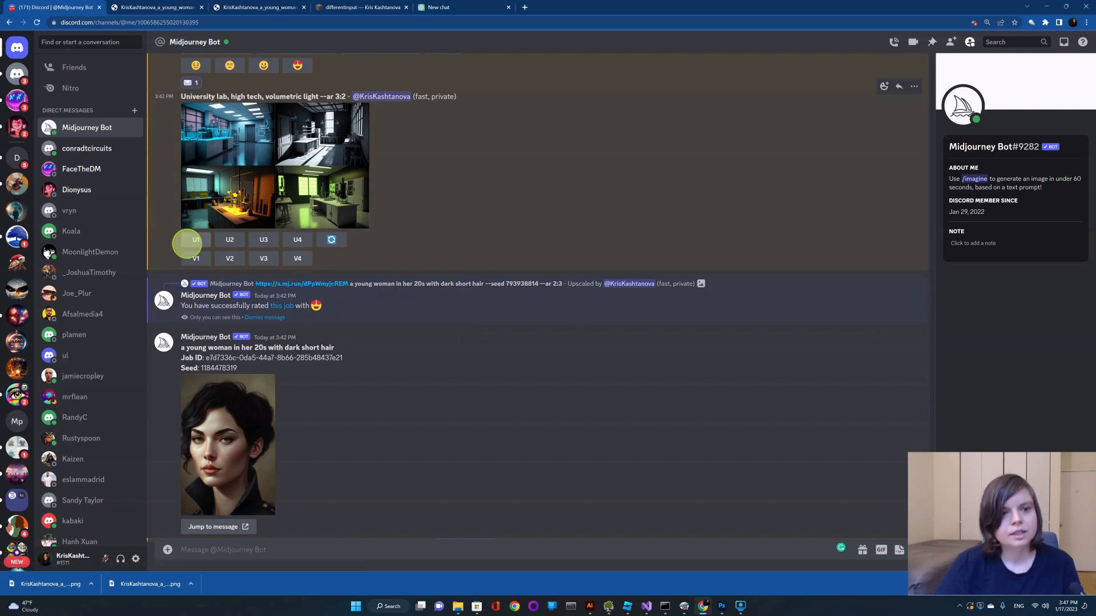
{"action": "left_click", "coordinate": [196, 240]}
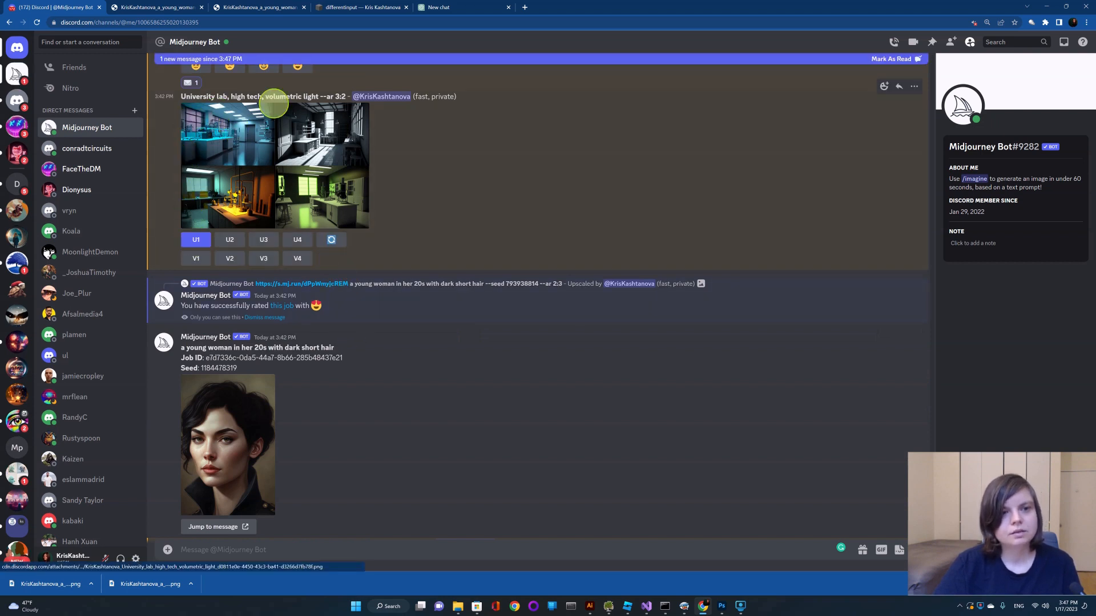
Review the lab and cyborg grids in the chat and check the status of the requested upscales.
{"action": "scroll", "coordinate": [345, 268], "scroll_direction": "up", "scroll_amount": 2}
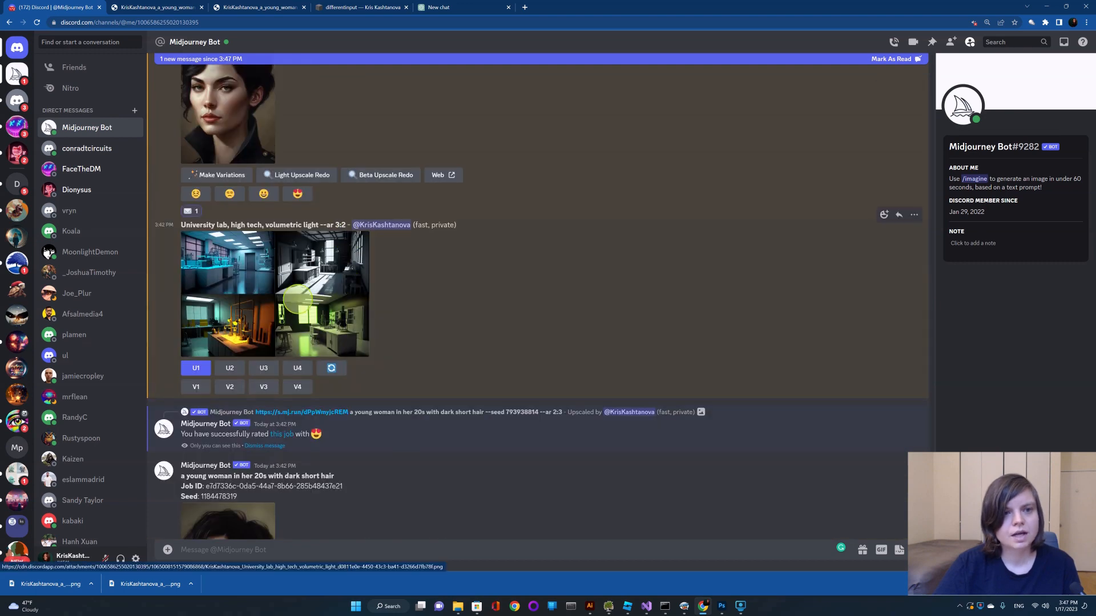
{"action": "scroll", "coordinate": [305, 298], "scroll_direction": "down", "scroll_amount": 4}
{"action": "scroll", "coordinate": [305, 298], "scroll_direction": "down", "scroll_amount": 3}
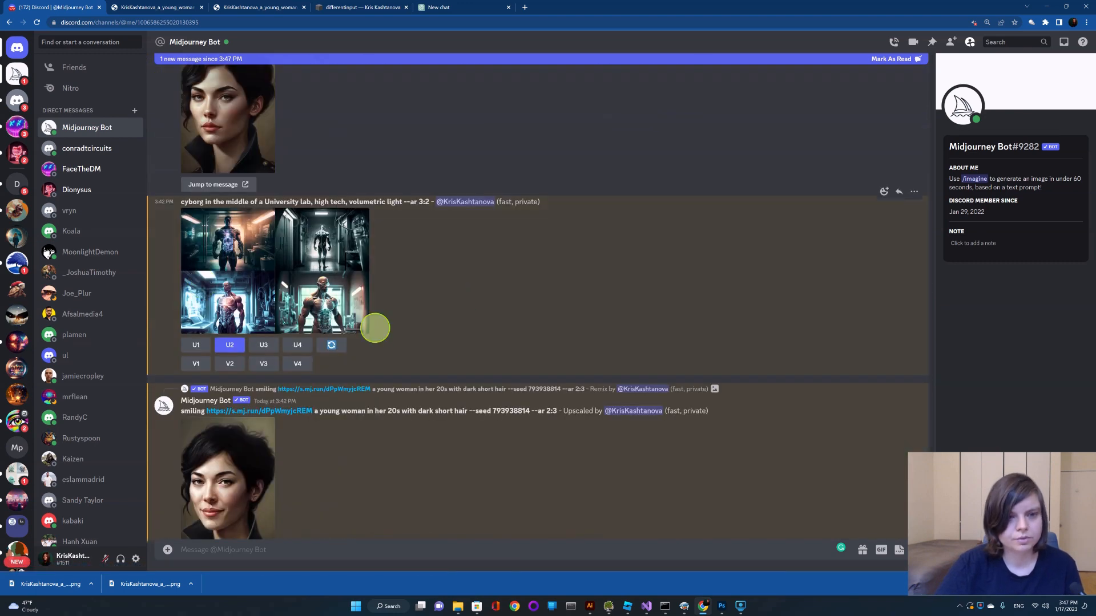
{"action": "scroll", "coordinate": [375, 325], "scroll_direction": "down", "scroll_amount": 3}
{"action": "scroll", "coordinate": [414, 313], "scroll_direction": "down", "scroll_amount": 10}
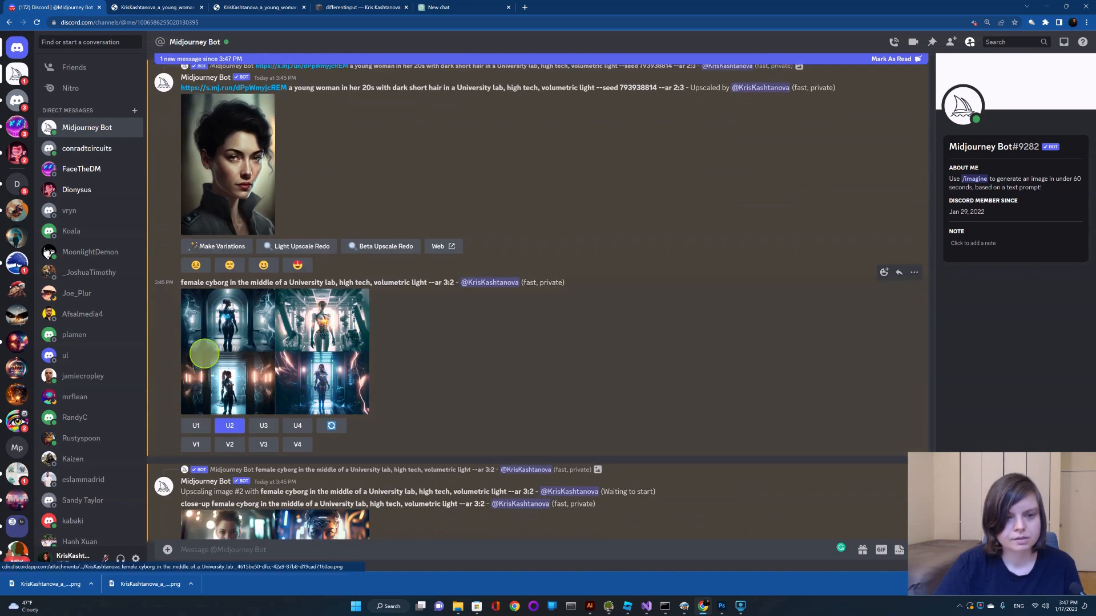
{"action": "scroll", "coordinate": [394, 315], "scroll_direction": "down", "scroll_amount": 7}
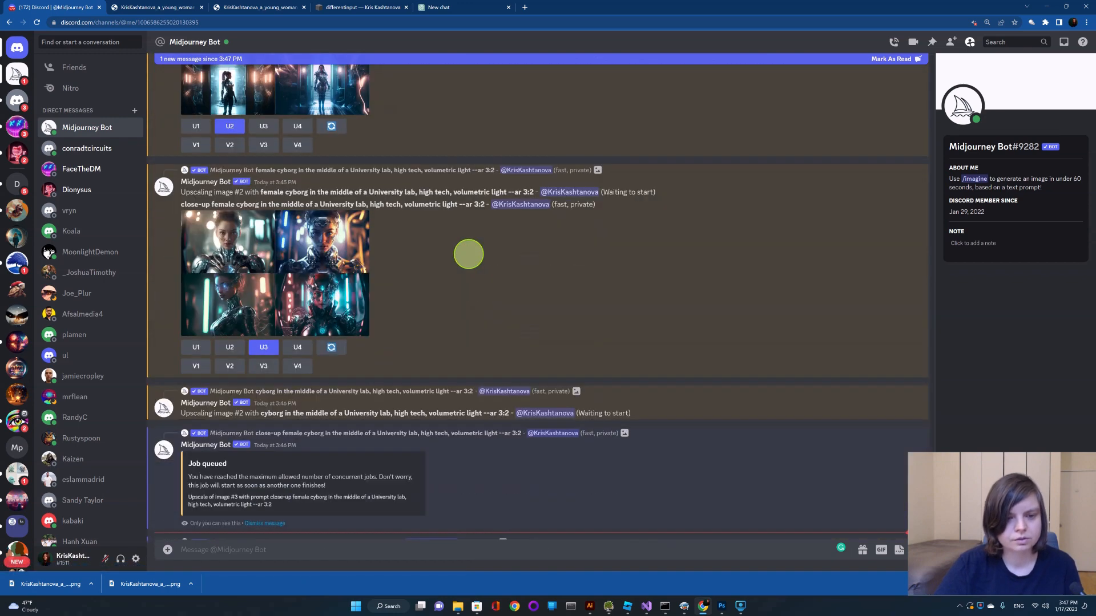
{"action": "scroll", "coordinate": [468, 254], "scroll_direction": "down", "scroll_amount": 1}
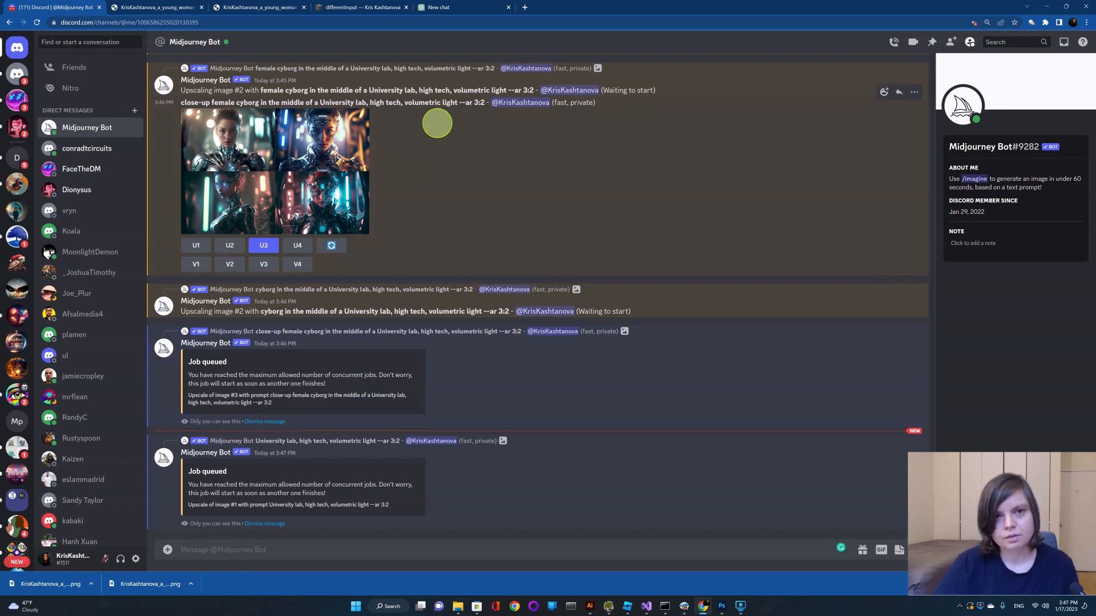
Switch to ChatGPT and start a new chat prompt with "Two women" followed by both characters' first names joined by "and".
{"action": "left_click", "coordinate": [448, 8]}
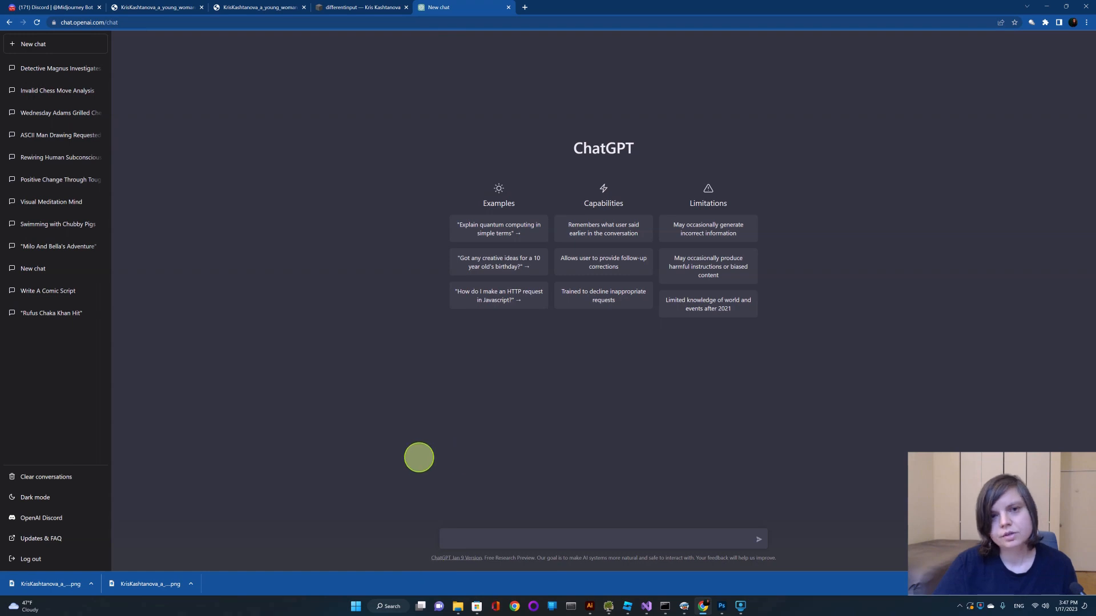
{"action": "left_click", "coordinate": [488, 539]}
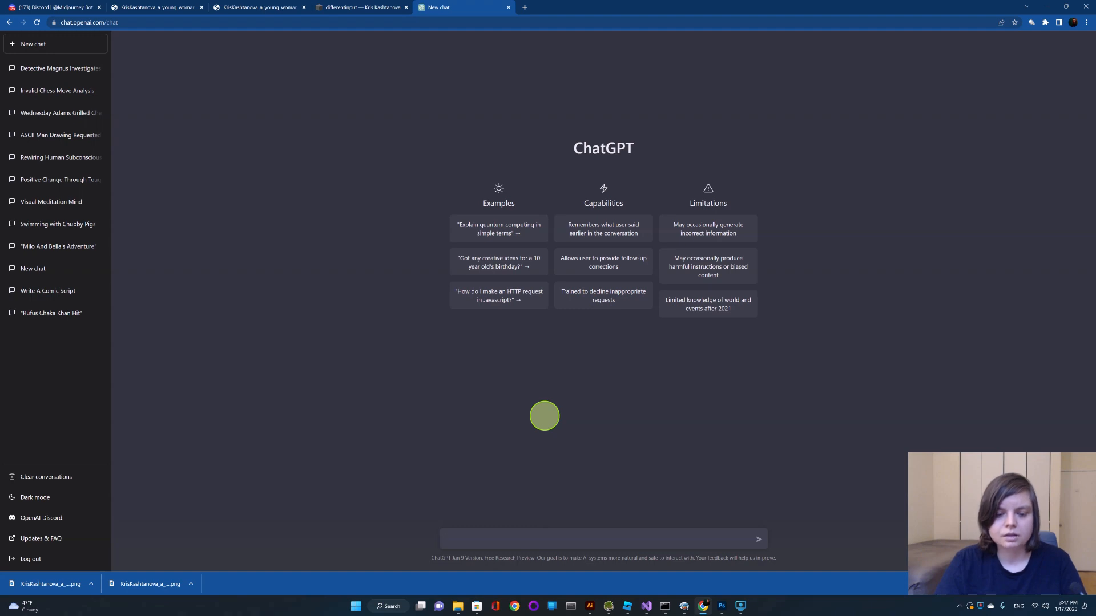
{"action": "type", "text": "T"}
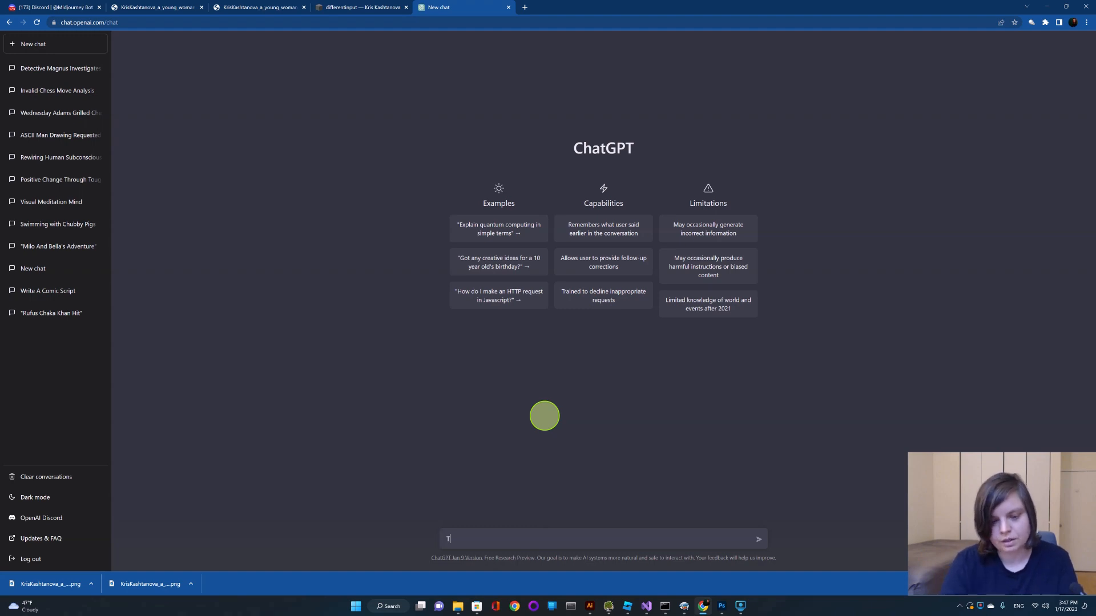
{"action": "type", "text": "wo women "}
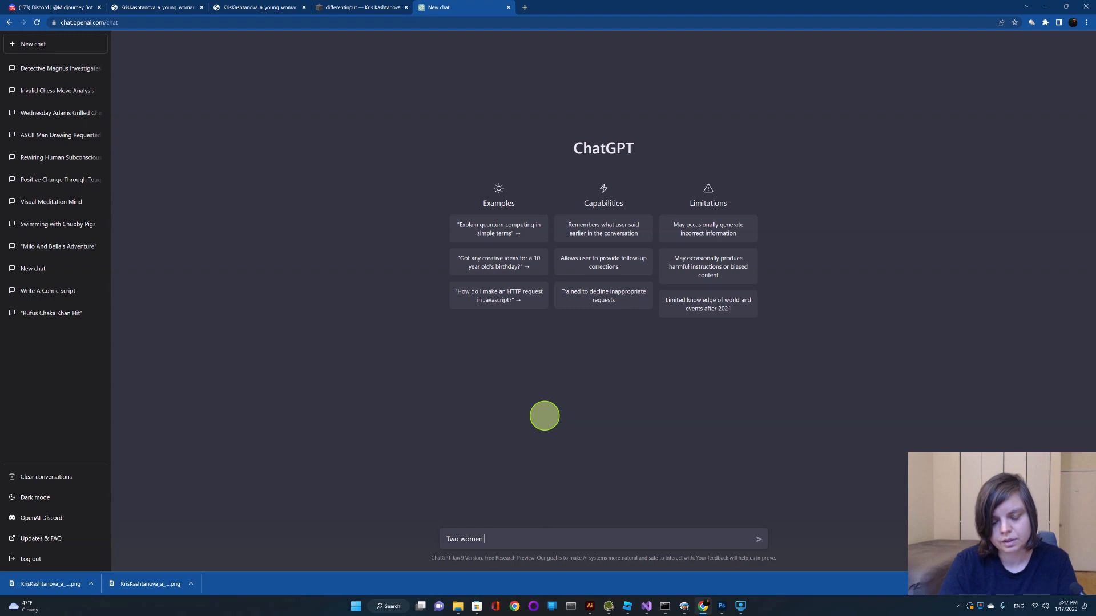
{"action": "type", "text": "Dlana"}
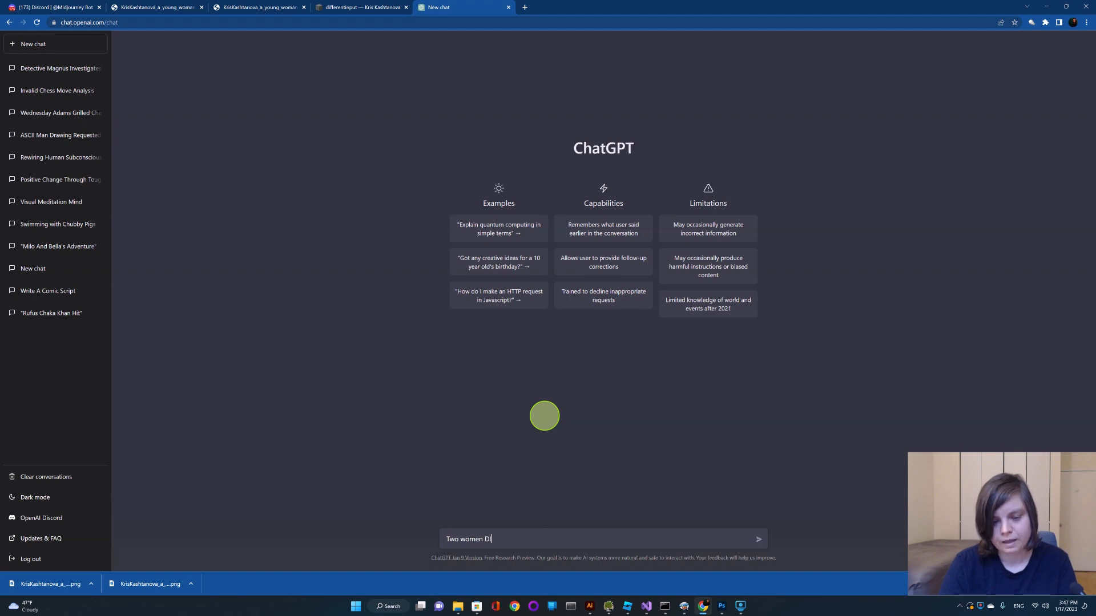
{"action": "key", "text": "BackSpace"}
{"action": "key", "text": "BackSpace"}
{"action": "type", "text": "iana"}
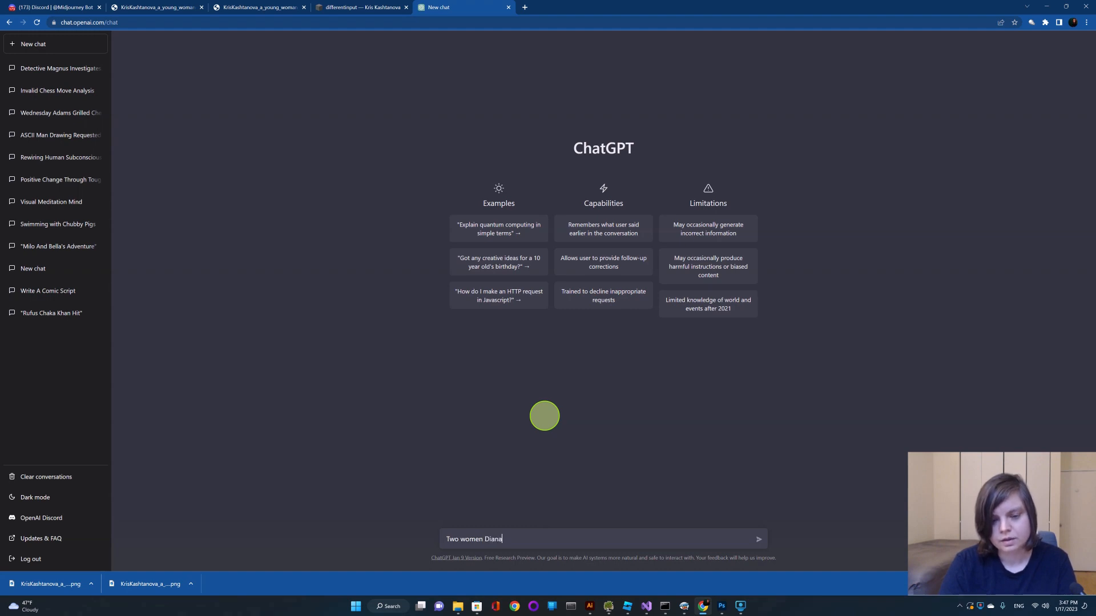
{"action": "type", "text": " and"}
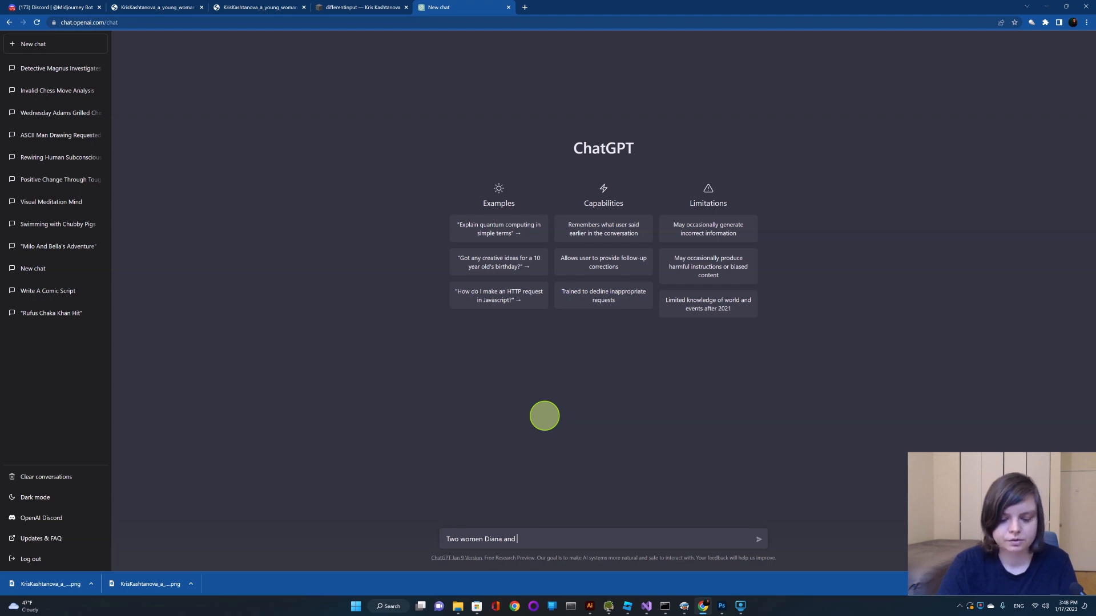
{"action": "type", "text": "Bree"}
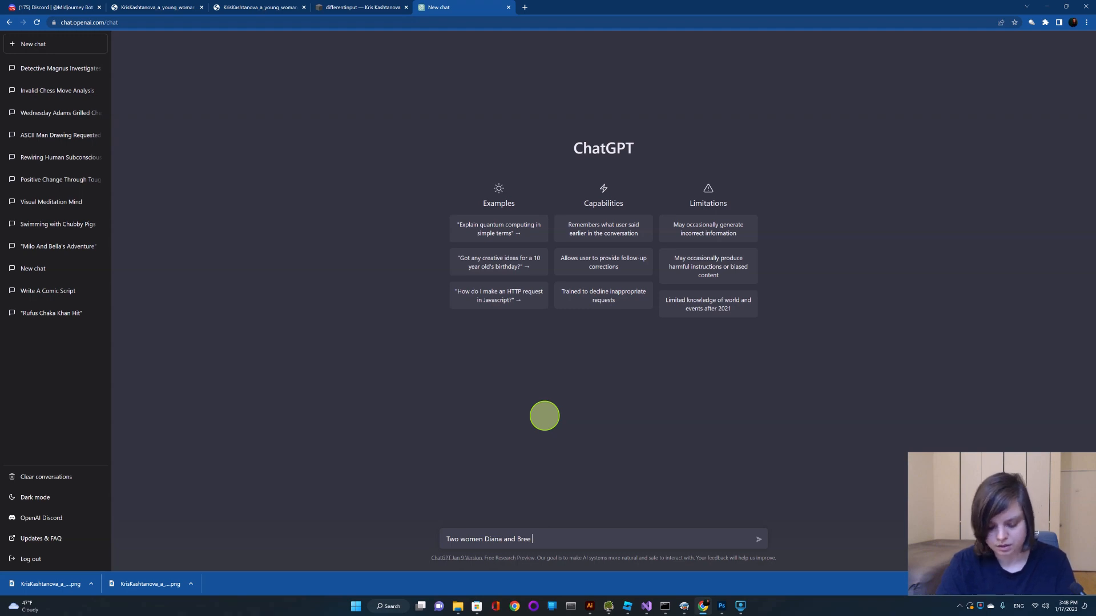
Continue the unsent prompt with "working on a AI cyborg at the University lab," after the characters' names.
{"action": "type", "text": "working o"}
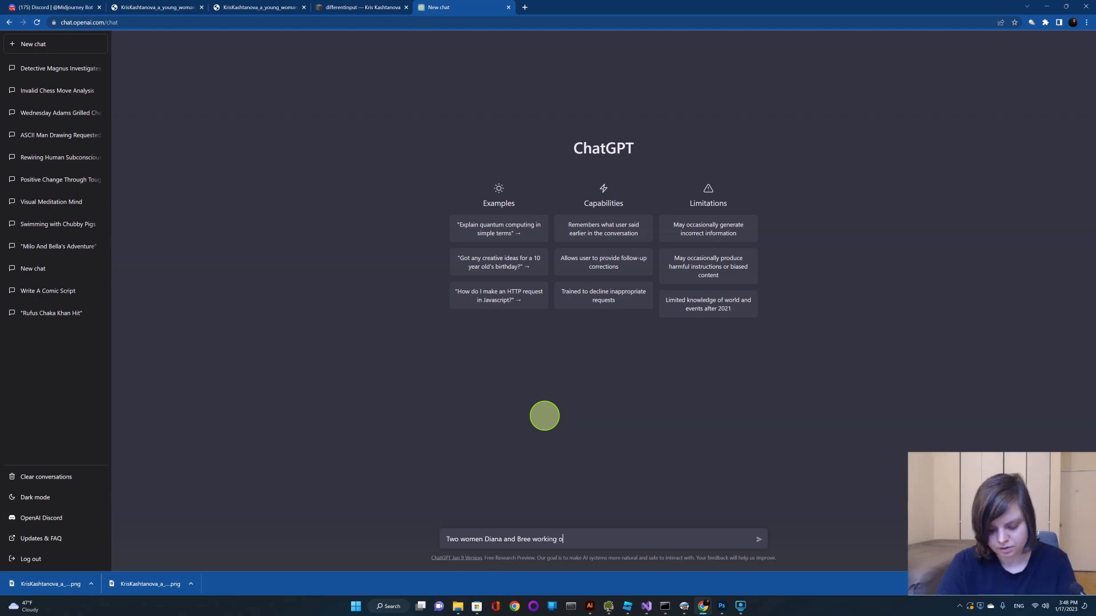
{"action": "type", "text": "n a cy"}
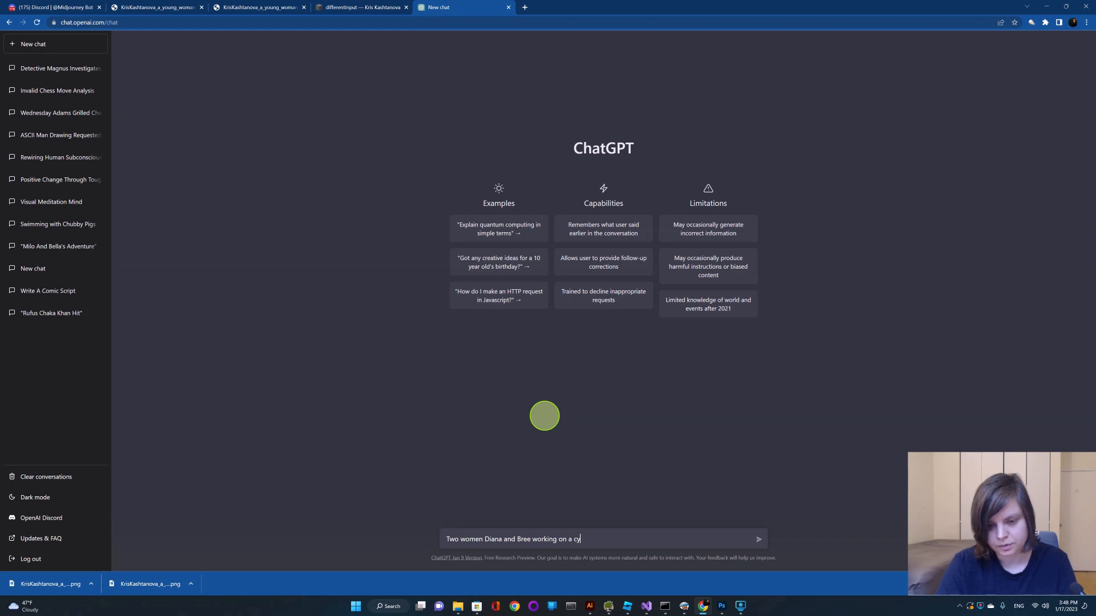
{"action": "key", "text": "BackSpace"}
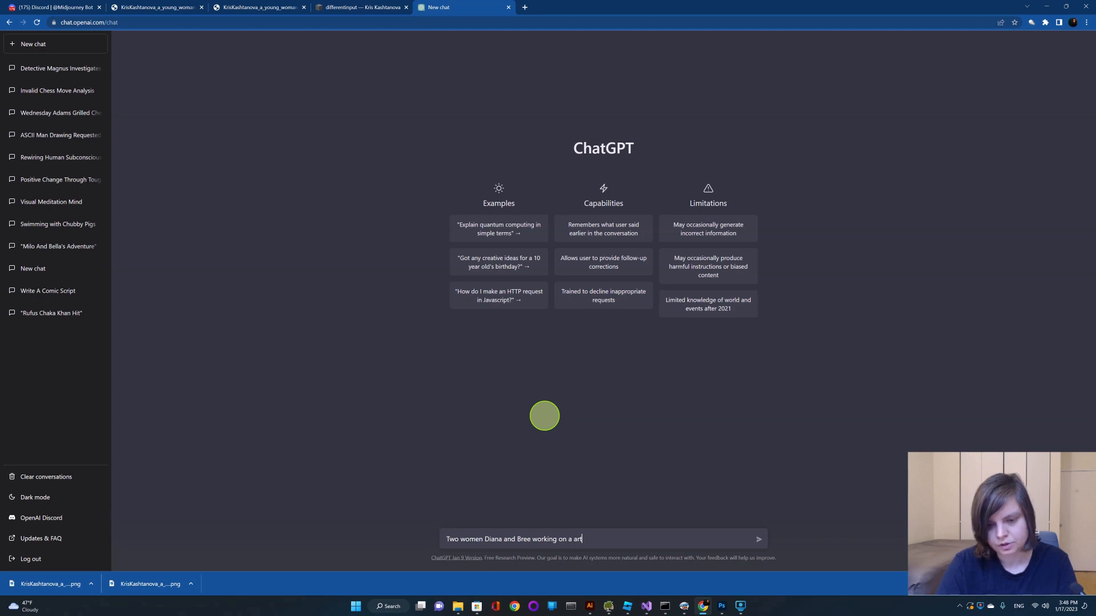
{"action": "type", "text": "a"}
{"action": "key", "text": "BackSpace"}
{"action": "type", "text": "AI cyborg at t"}
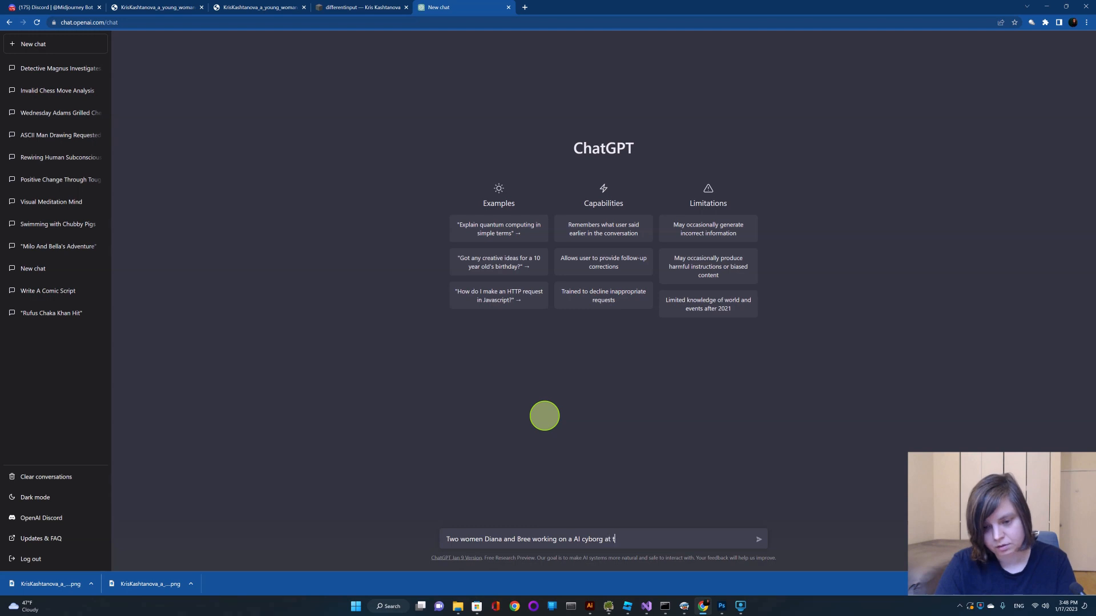
{"action": "type", "text": "ity lab, then"}
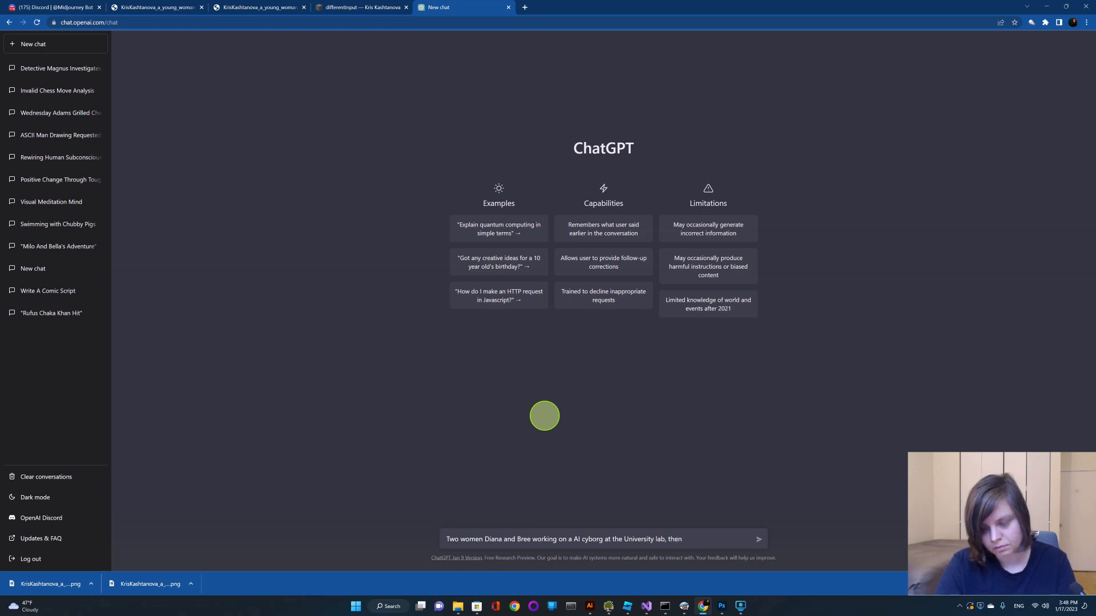
Extend the scene description with "then they take a photo of their cyborg".
{"action": "type", "text": "y take a p"}
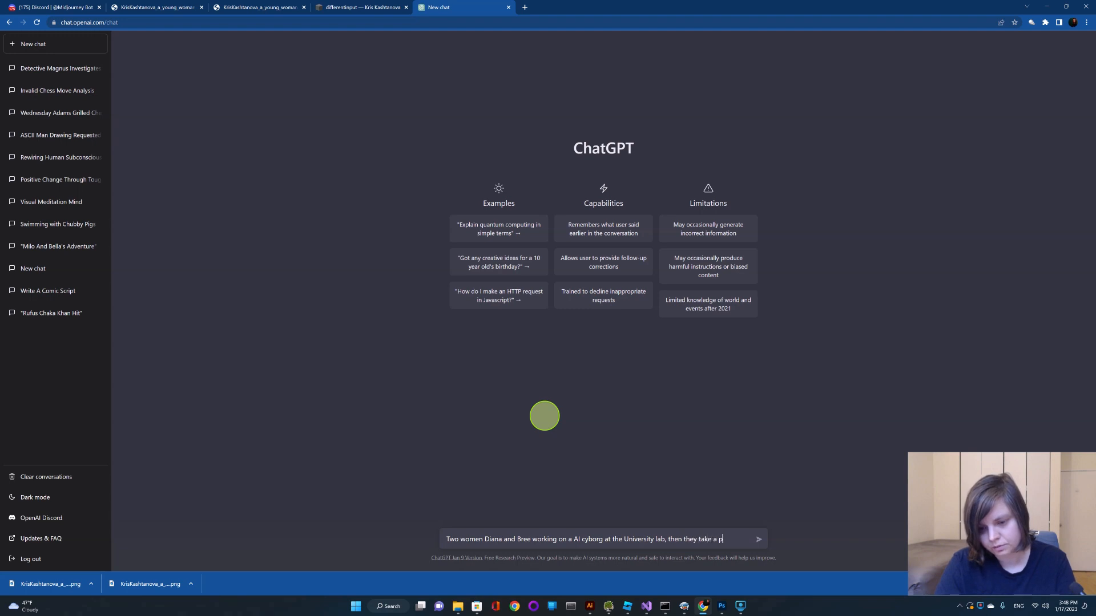
{"action": "type", "text": "ohoto "}
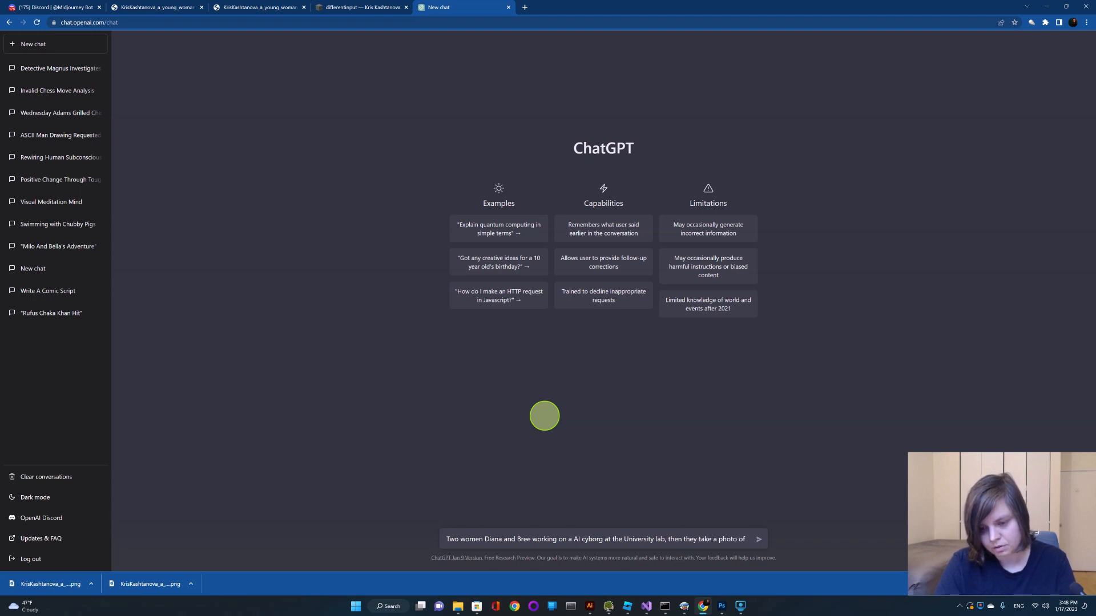
{"action": "type", "text": "of a cybor"}
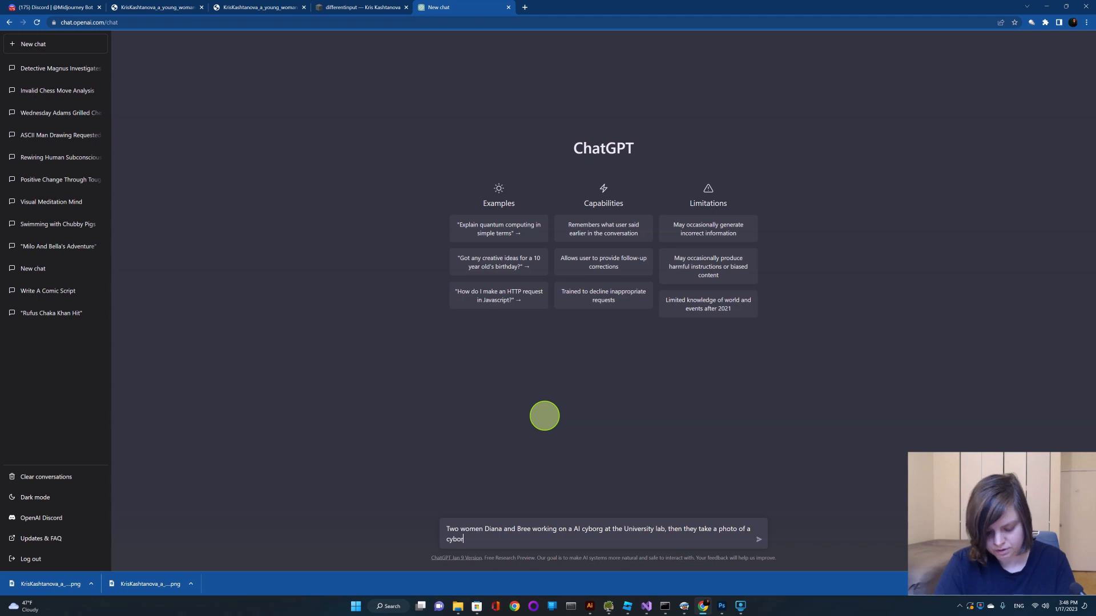
{"action": "key", "text": "BackSpace"}
{"action": "key", "text": "BackSpace"}
{"action": "key", "text": "BackSpace"}
{"action": "key", "text": "BackSpace"}
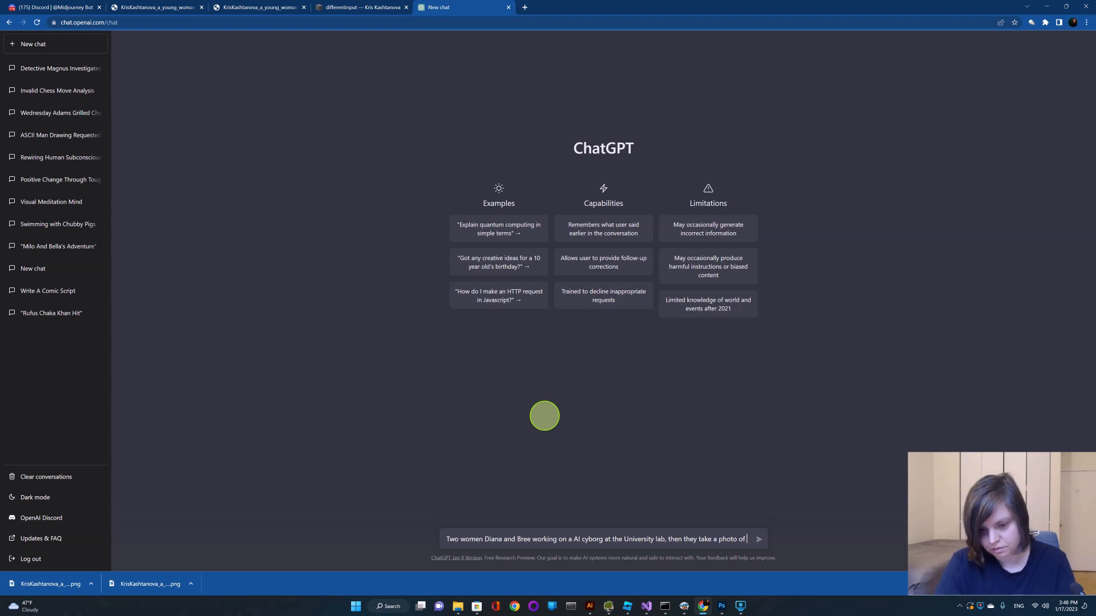
{"action": "type", "text": "their cyborg and pot"}
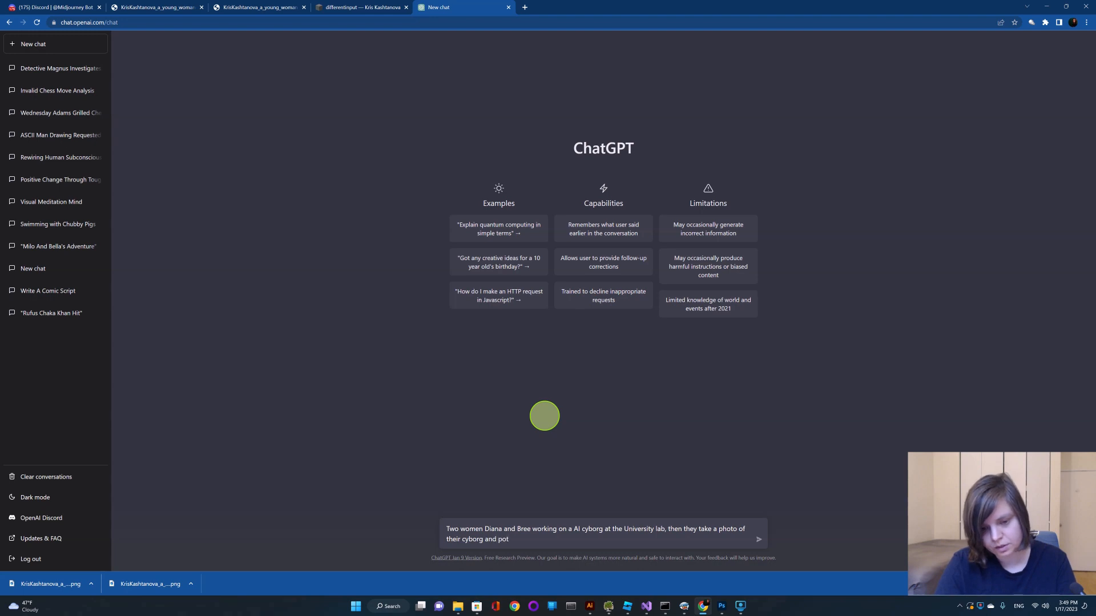
Finish the scene description with "and posting on social media sharing that it's not working.".
{"action": "type", "text": "soci"}
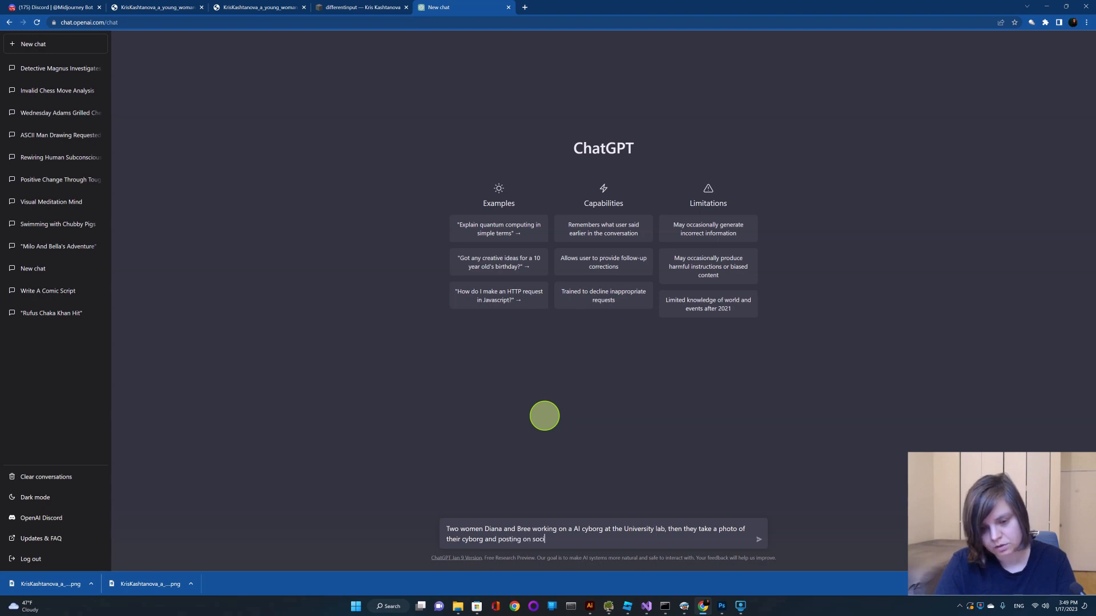
{"action": "type", "text": "al media shar"}
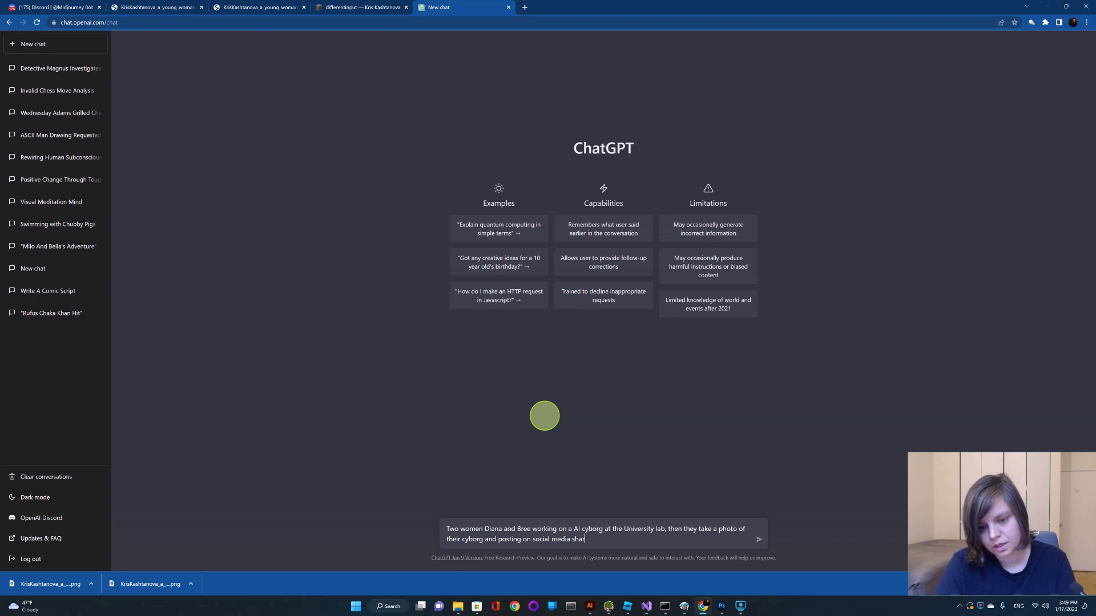
{"action": "type", "text": "ing that"}
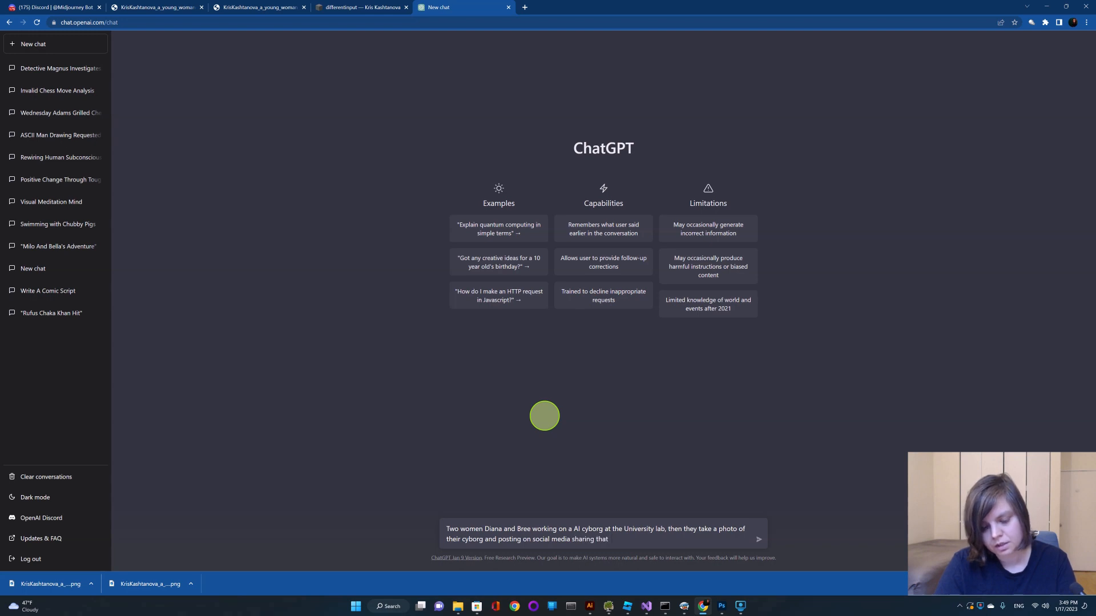
{"action": "type", "text": " it's not working."}
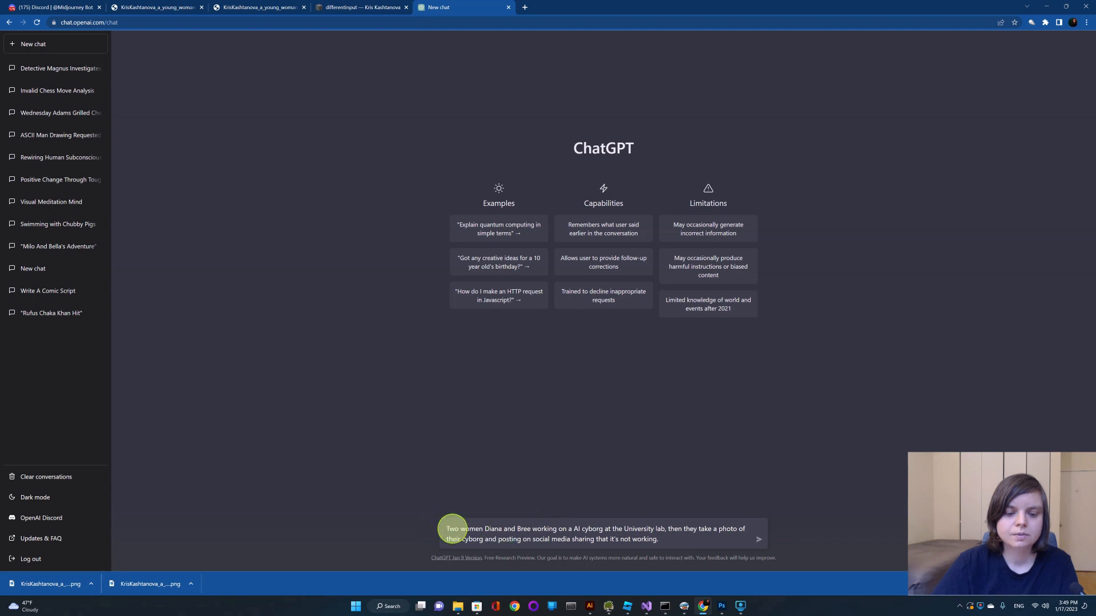
Insert the instruction "Write a comic book page with five comic book strips" before the scene description.
{"action": "type", "text": "Wr"}
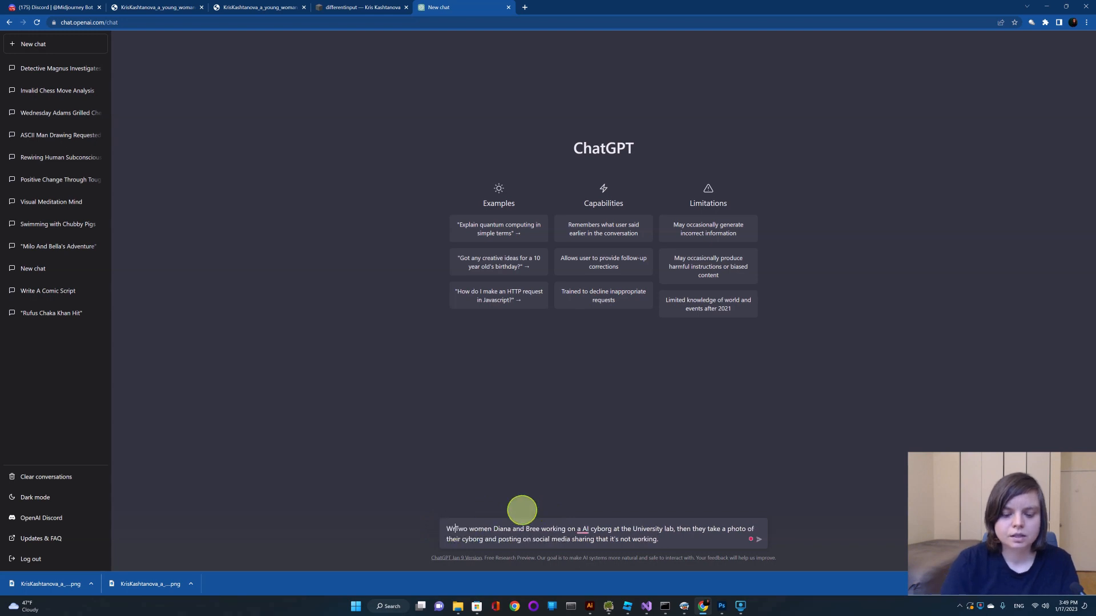
{"action": "type", "text": "ite a comi "}
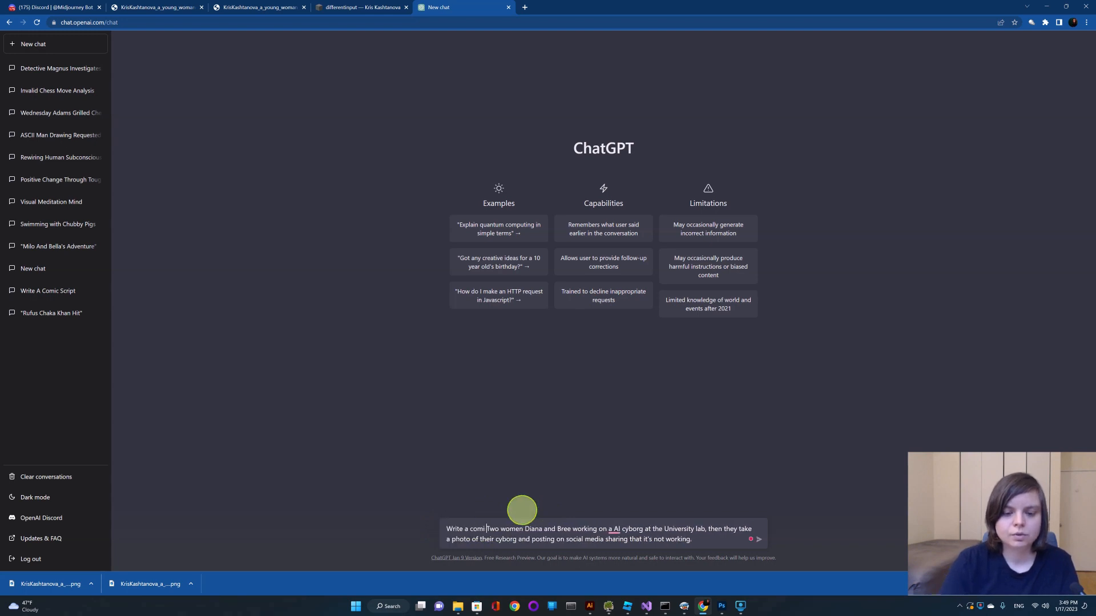
{"action": "type", "text": "c book pag"}
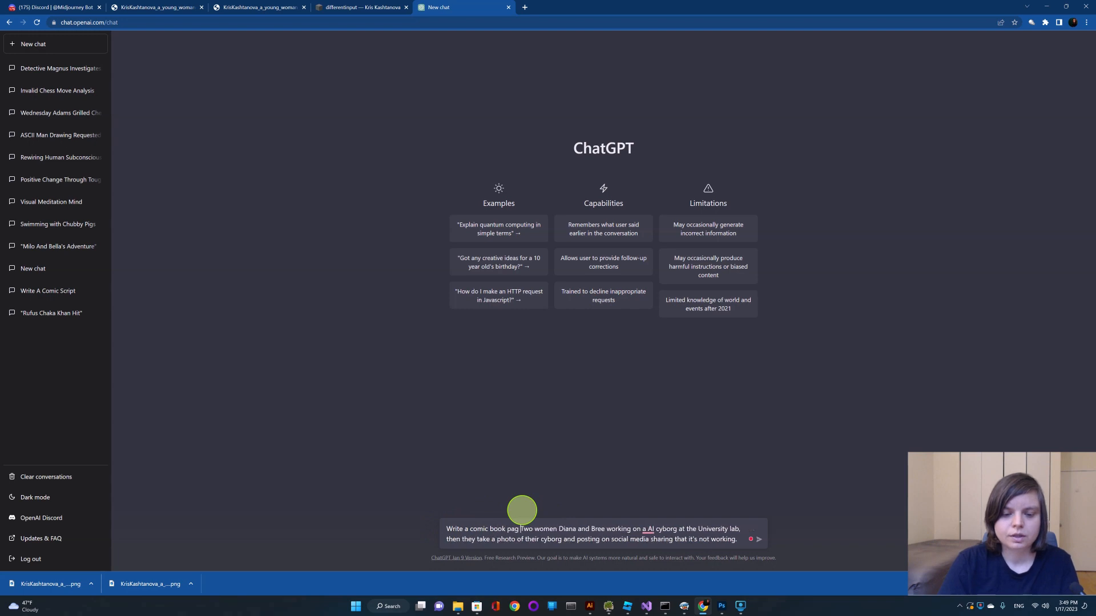
{"action": "type", "text": "e with "}
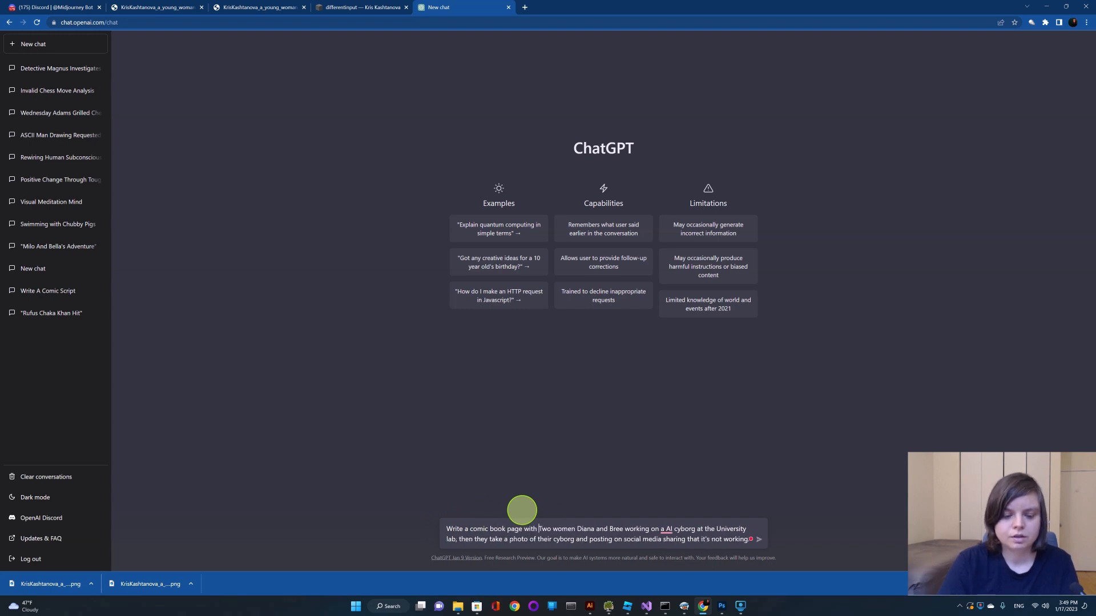
{"action": "type", "text": "five sti"}
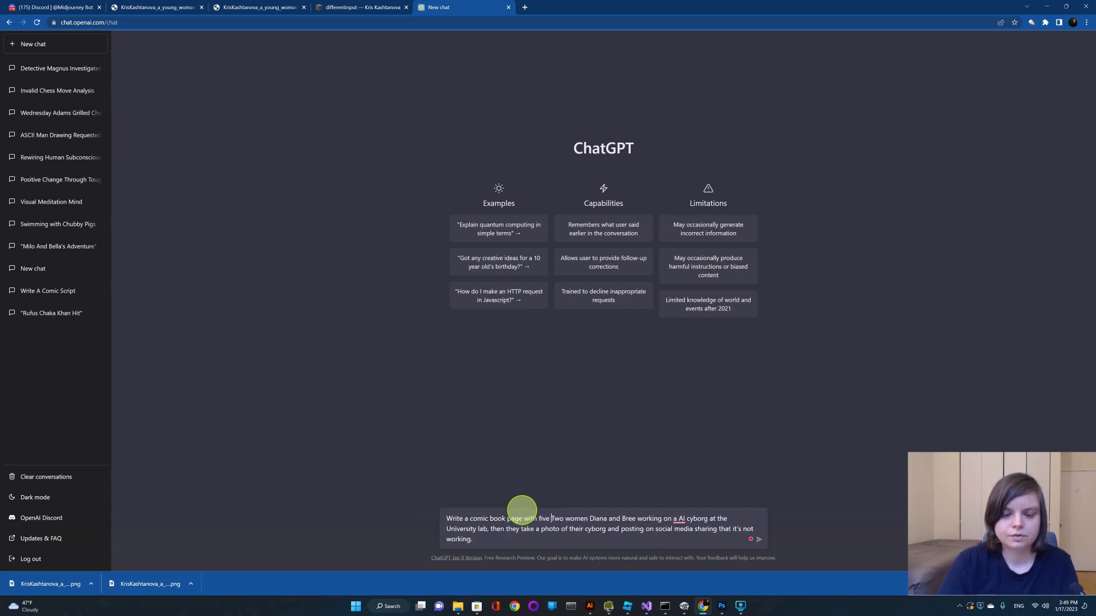
{"action": "key", "text": "BackSpace"}
{"action": "key", "text": "BackSpace"}
{"action": "key", "text": "BackSpace"}
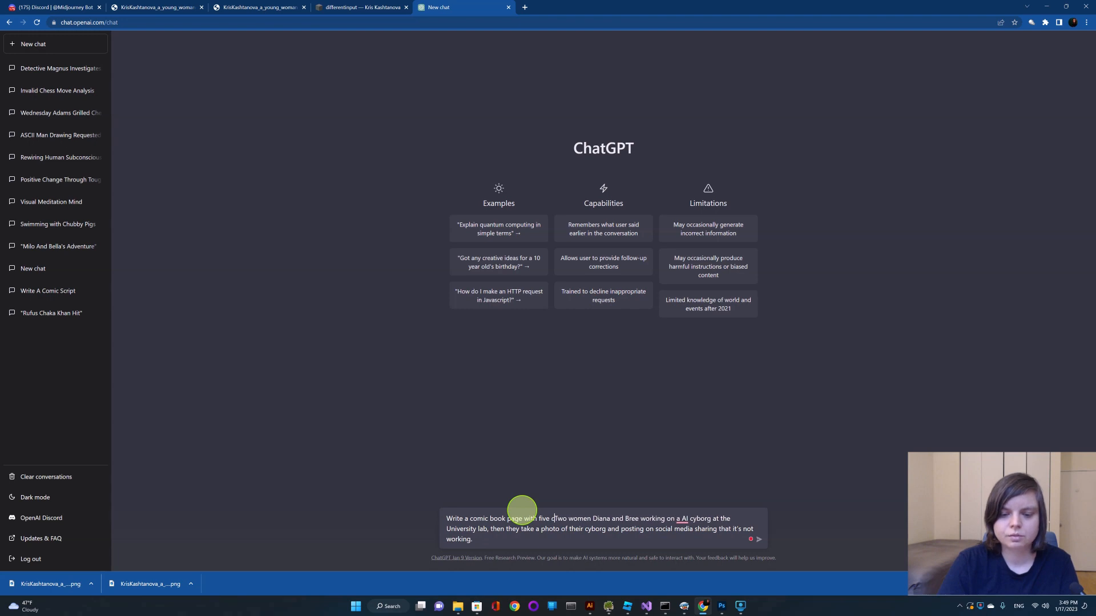
{"action": "type", "text": "comic book strips "}
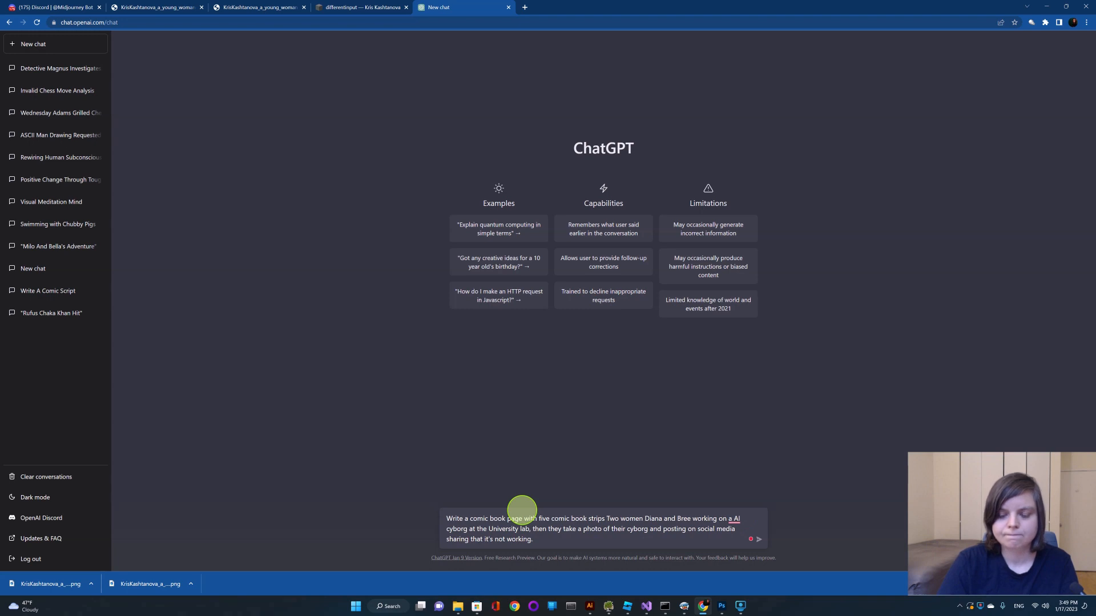
Add "of this paragraph" to the instruction and enclose the scene description in quotation marks.
{"action": "type", "text": "of this "}
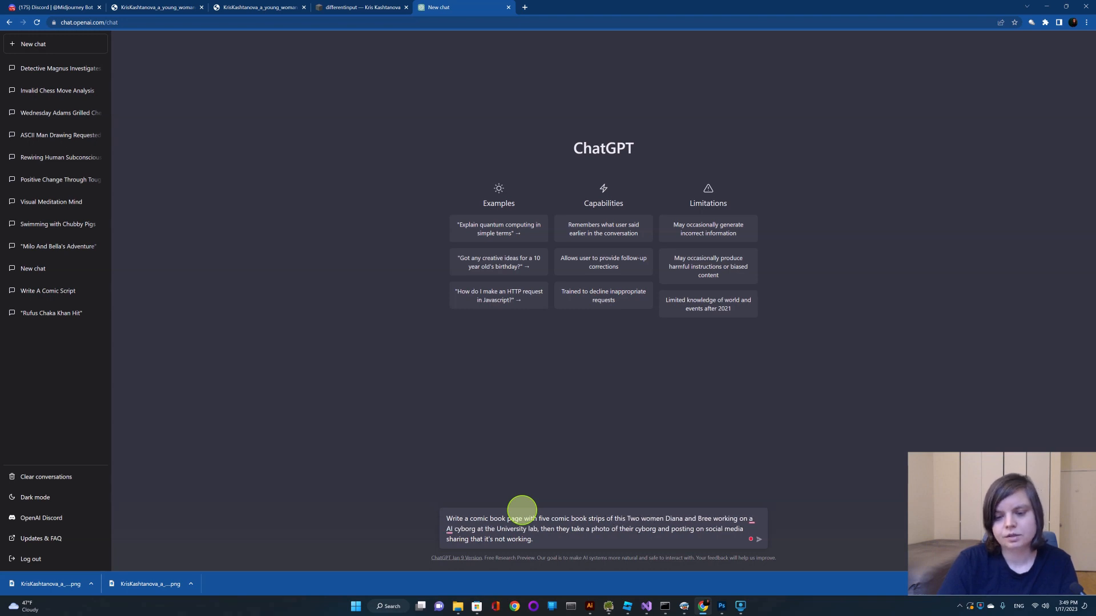
{"action": "type", "text": "paragraph"}
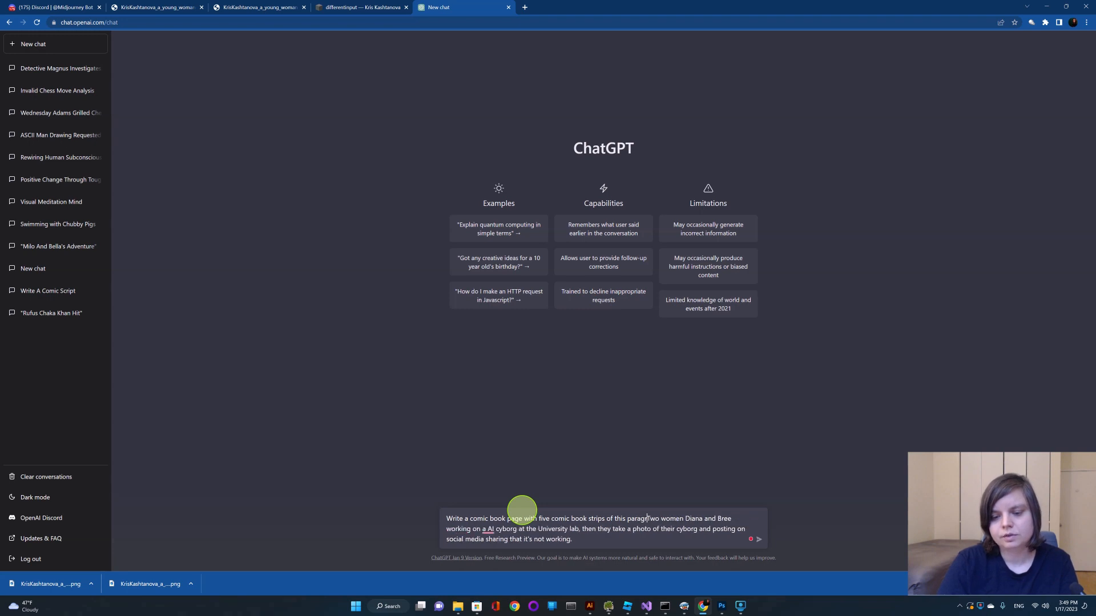
{"action": "type", "text": " \""}
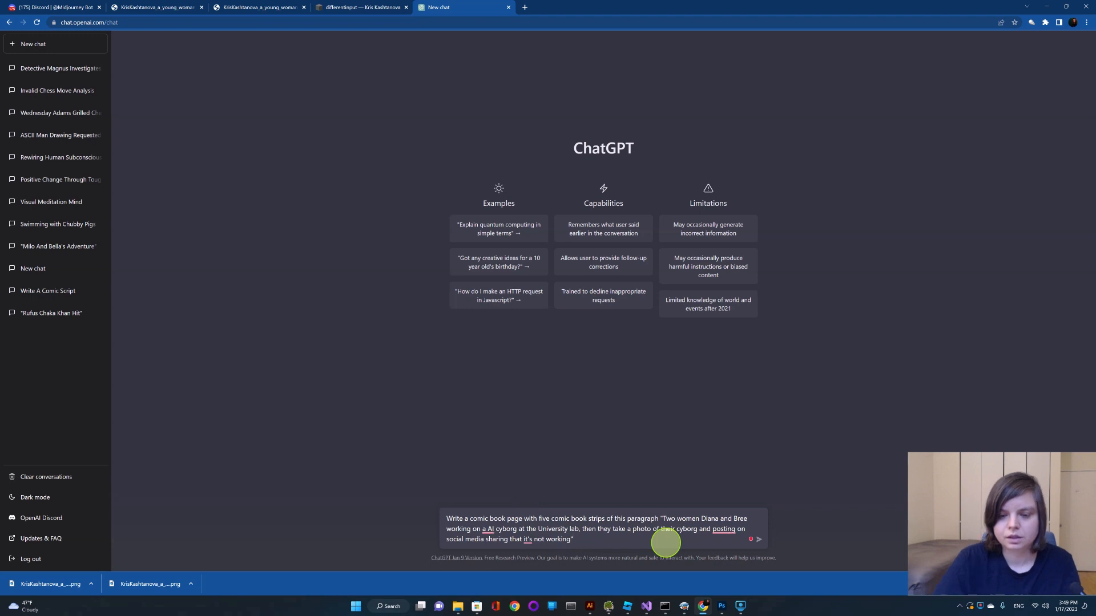
Add "with descriptions and dialogs:" before the quoted scene description and submit the prompt.
{"action": "left_click", "coordinate": [660, 519]}
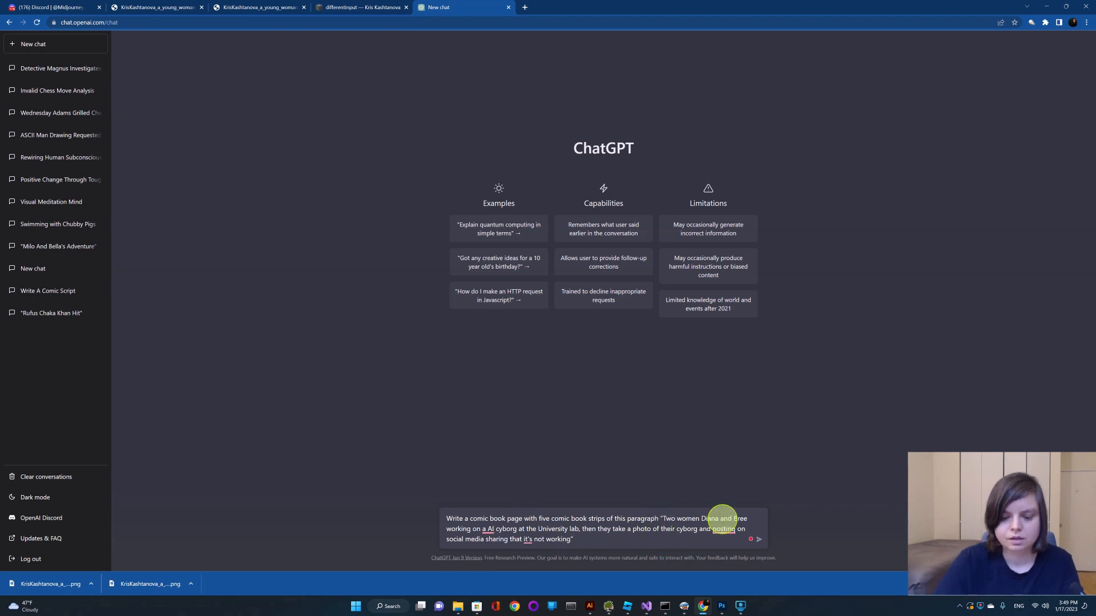
{"action": "type", "text": "with descriptio"}
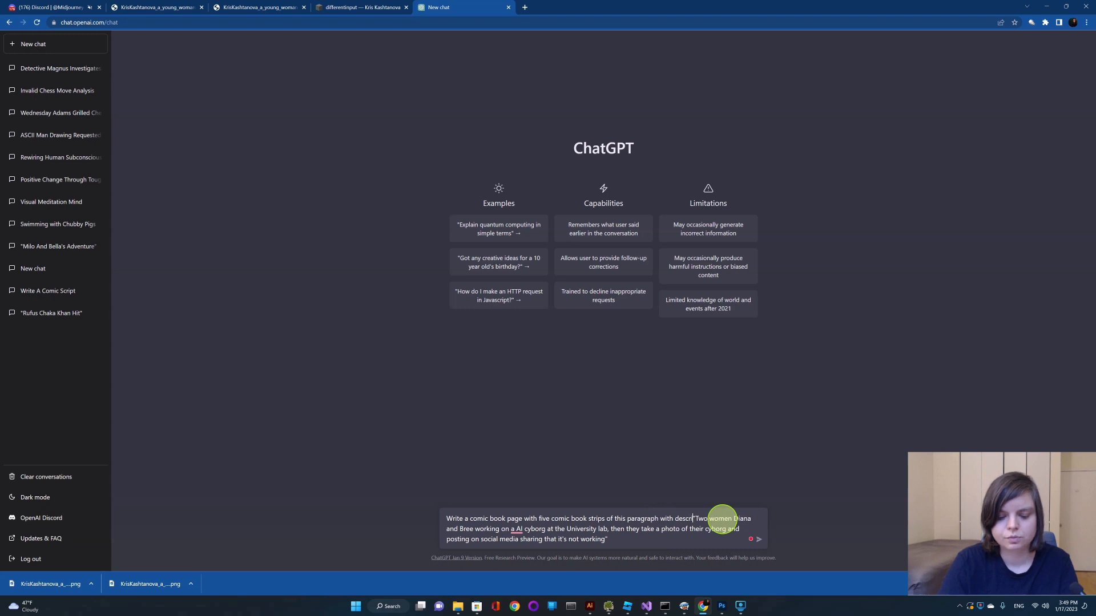
{"action": "type", "text": "ns and "}
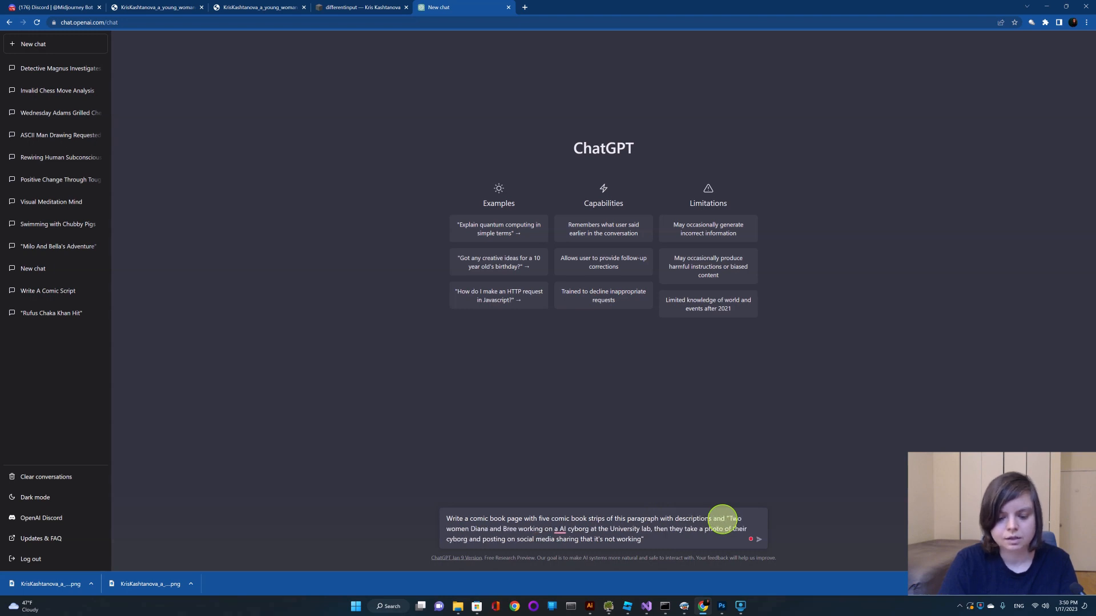
{"action": "type", "text": "dialogs "}
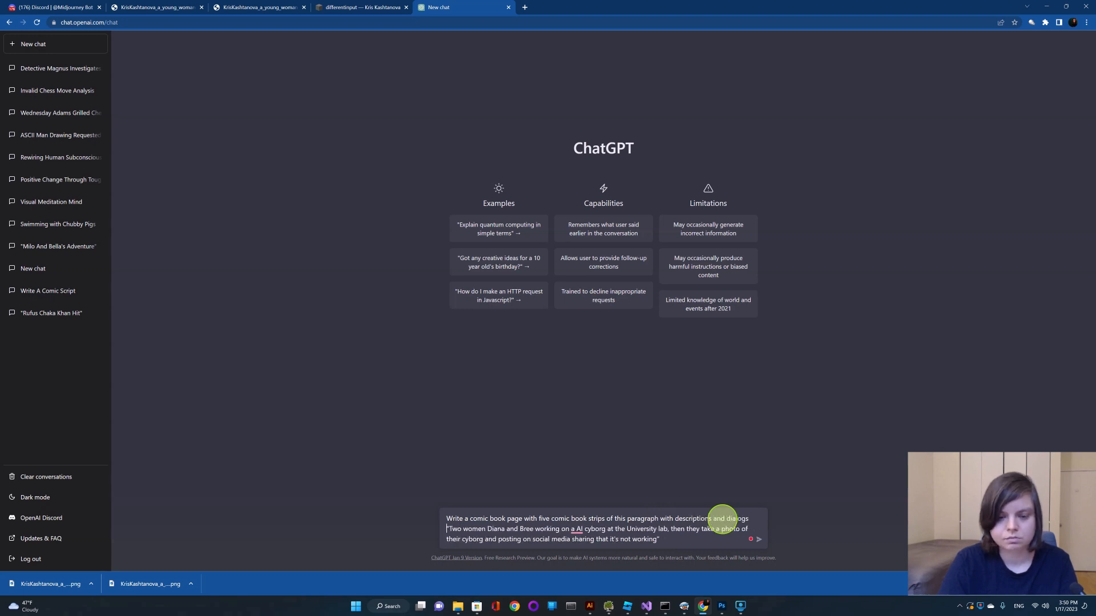
{"action": "type", "text": ":"}
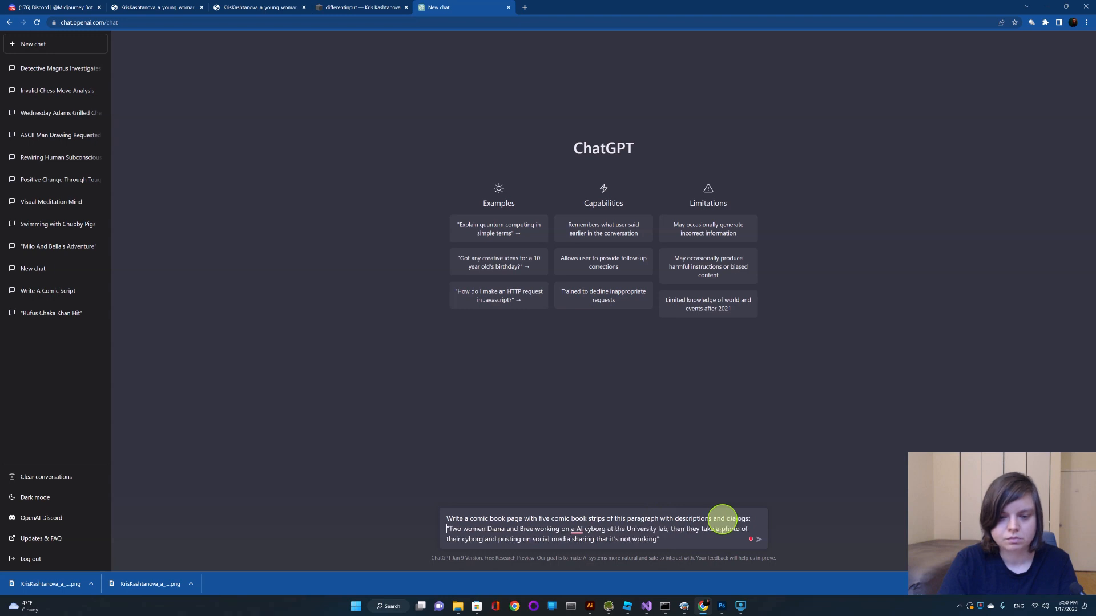
{"action": "key", "text": "Return"}
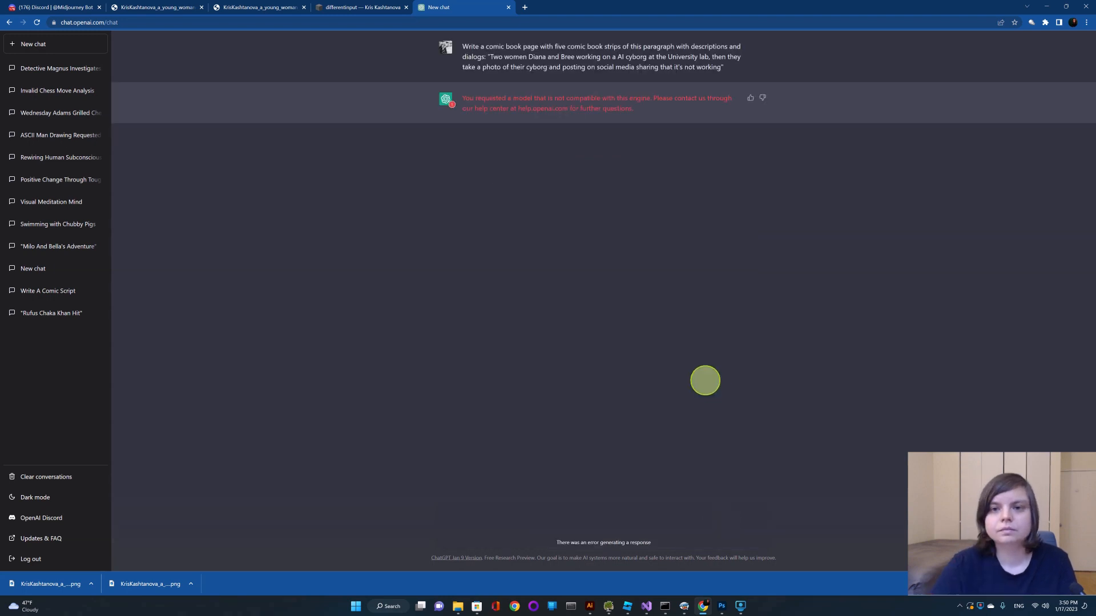
Copy the submitted comic page prompt, reload ChatGPT and submit the same prompt in a fresh chat.
{"action": "left_click_drag", "start_coordinate": [461, 46], "coordinate": [724, 70]}
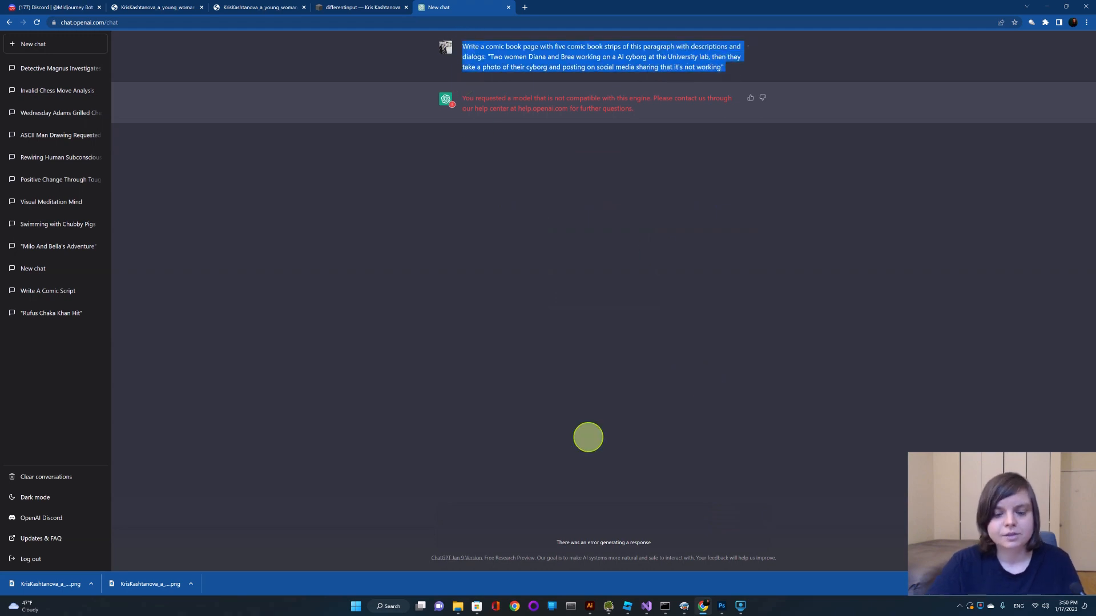
{"action": "left_click", "coordinate": [435, 25]}
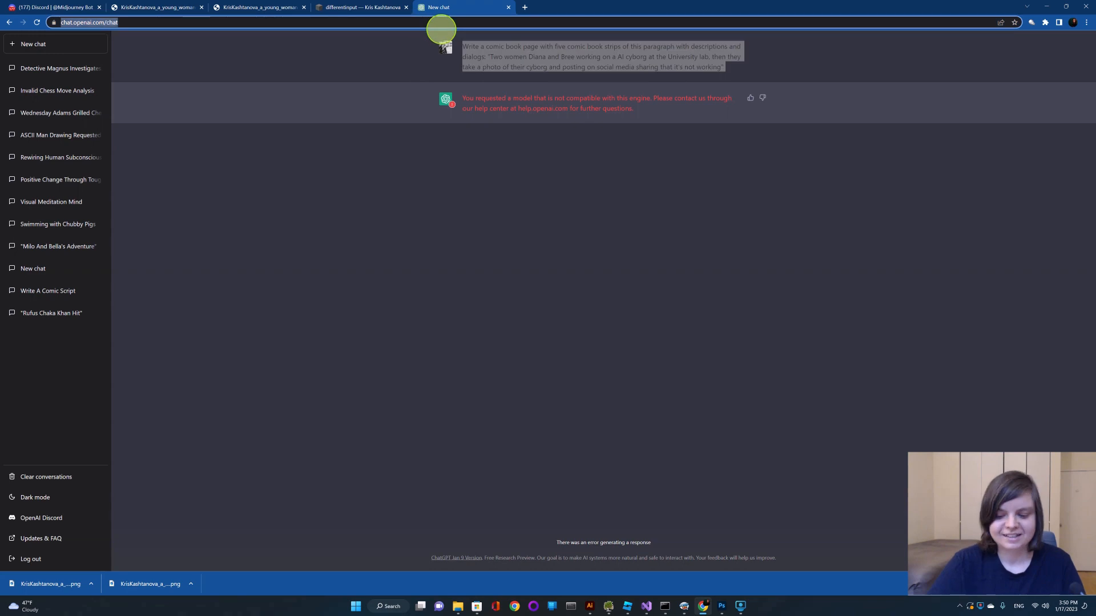
{"action": "key", "text": "Return"}
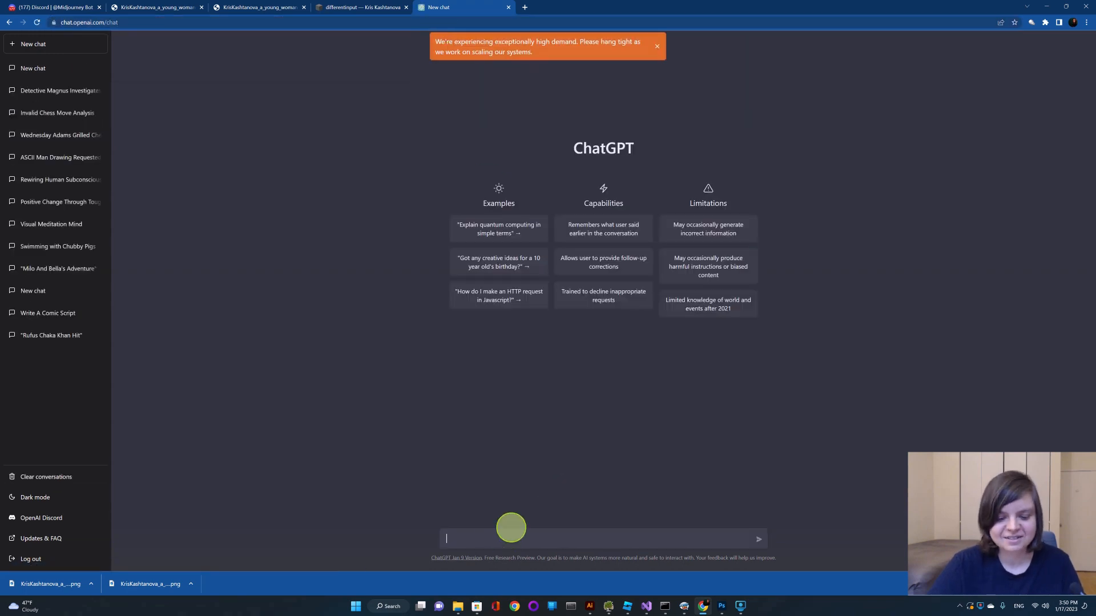
{"action": "left_click", "coordinate": [511, 526]}
{"action": "key", "text": "ctrl+v"}
{"action": "key", "text": "Return"}
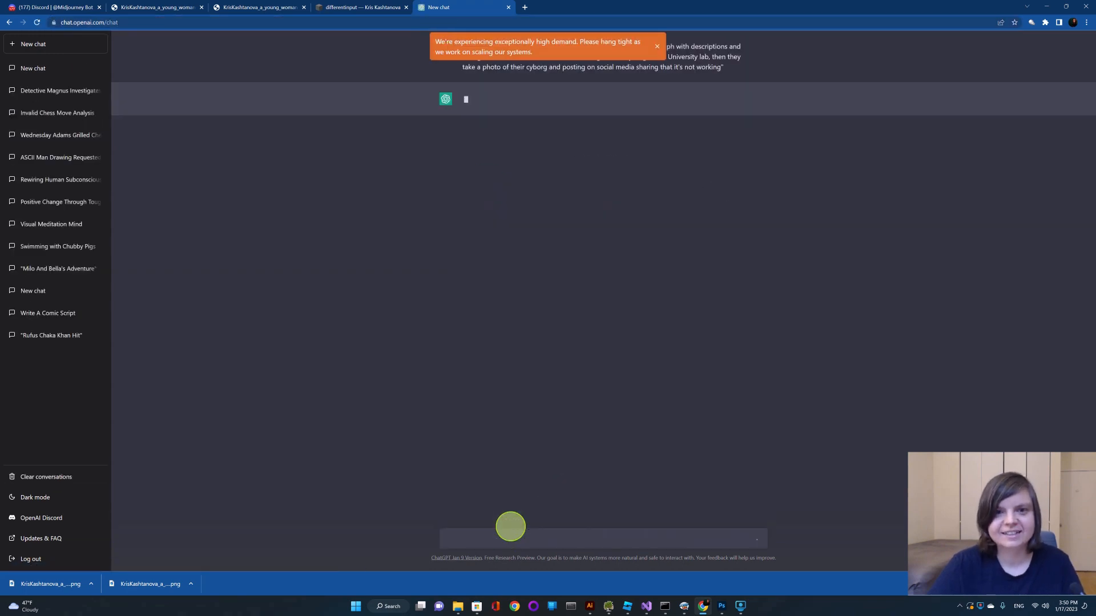
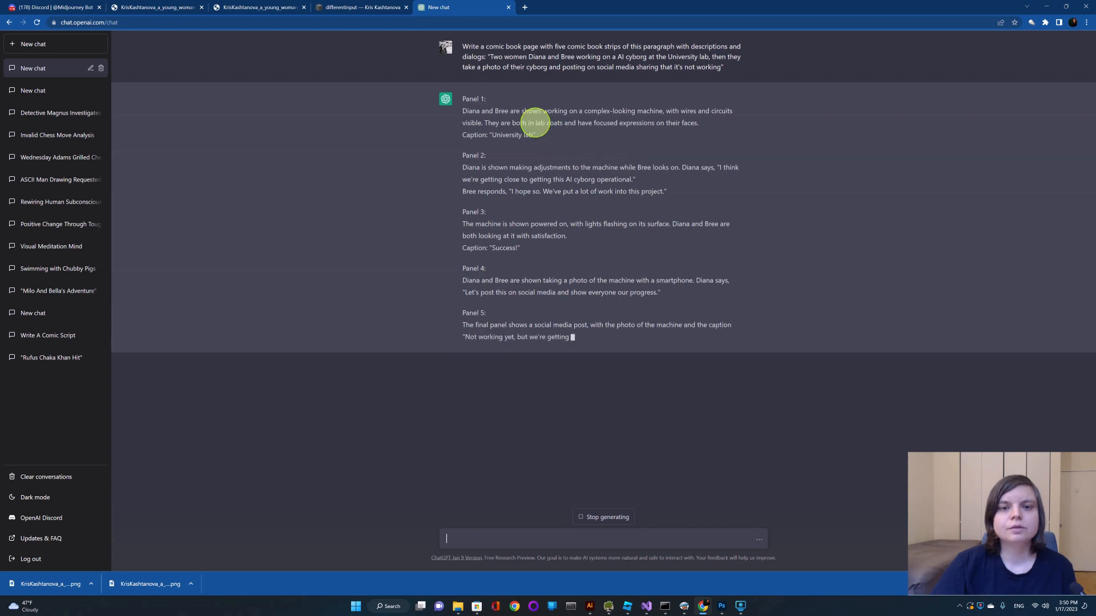
Review the generated script, examining Panel 1's clothing, Panel 3's description and caption, and Panel 4's dialog line.
{"action": "left_click_drag", "start_coordinate": [542, 122], "coordinate": [563, 123]}
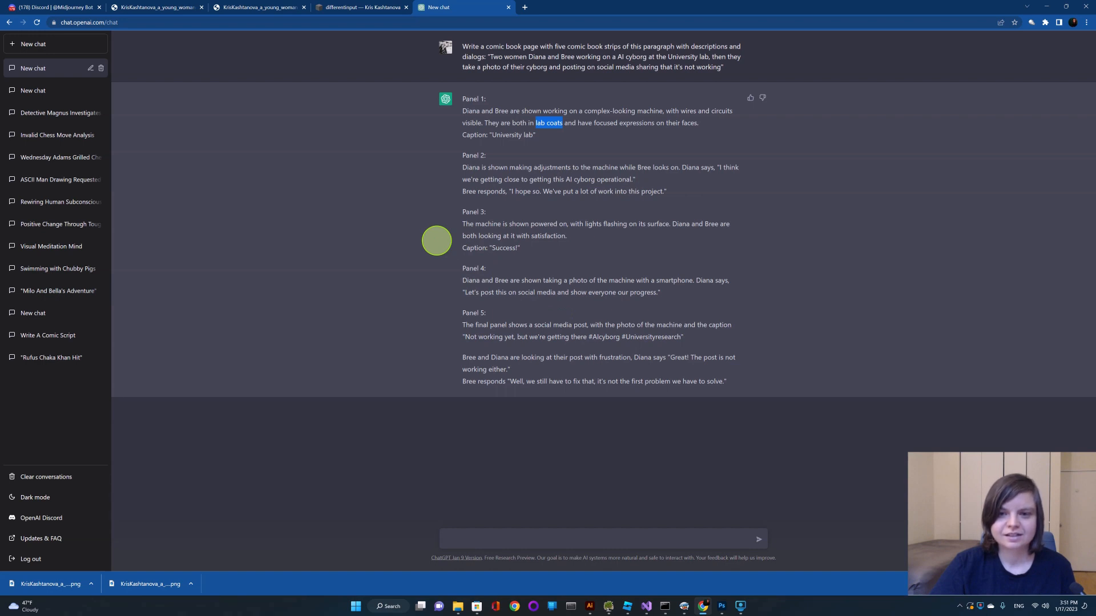
{"action": "left_click_drag", "start_coordinate": [520, 248], "coordinate": [461, 223]}
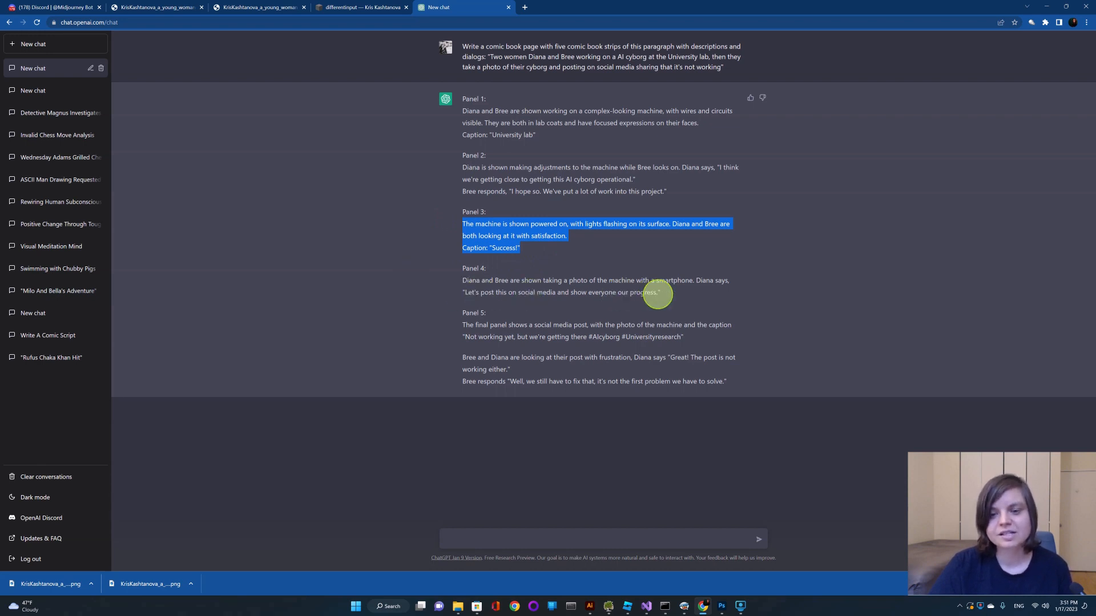
{"action": "left_click_drag", "start_coordinate": [657, 294], "coordinate": [470, 293]}
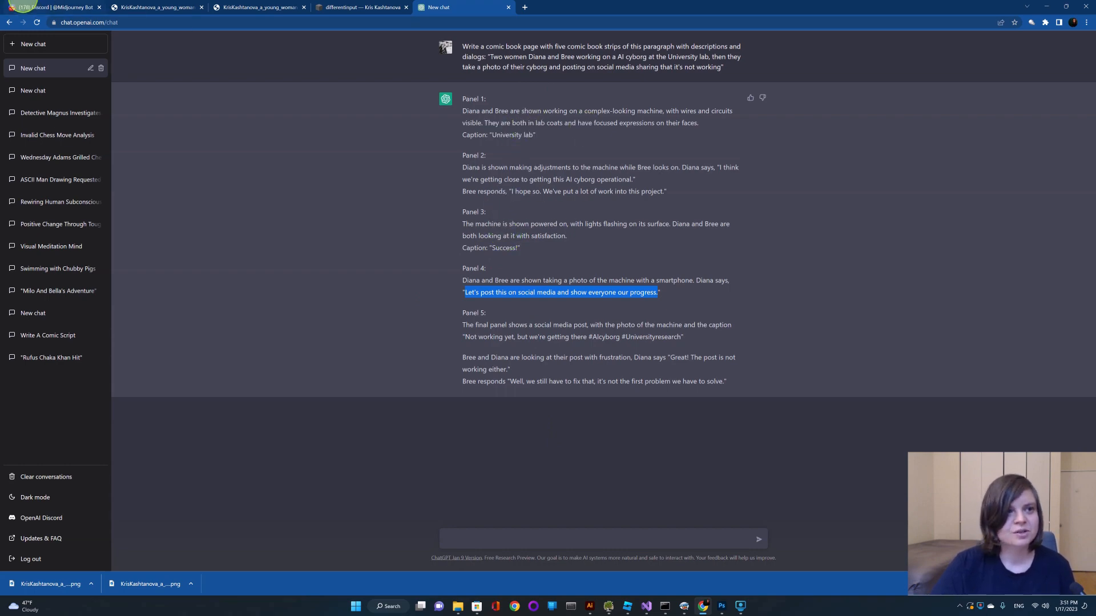
Switch to the Midjourney Bot chat in Discord and save the upscaled full-body female cyborg image as PNG in the DifferentInput folder.
{"action": "left_click", "coordinate": [51, 8]}
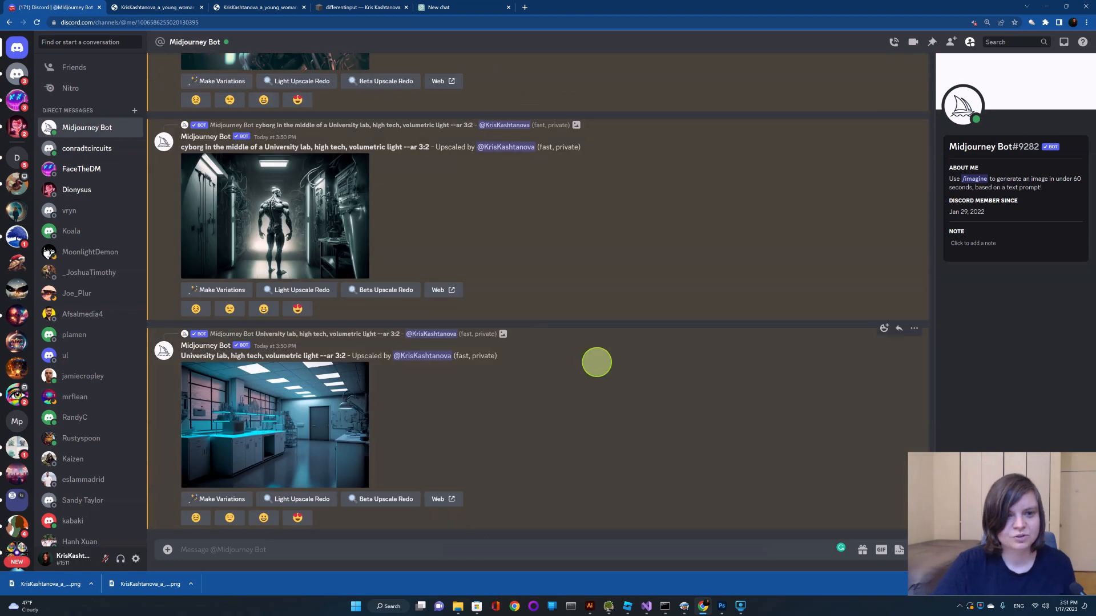
{"action": "scroll", "coordinate": [598, 362], "scroll_direction": "up", "scroll_amount": 2}
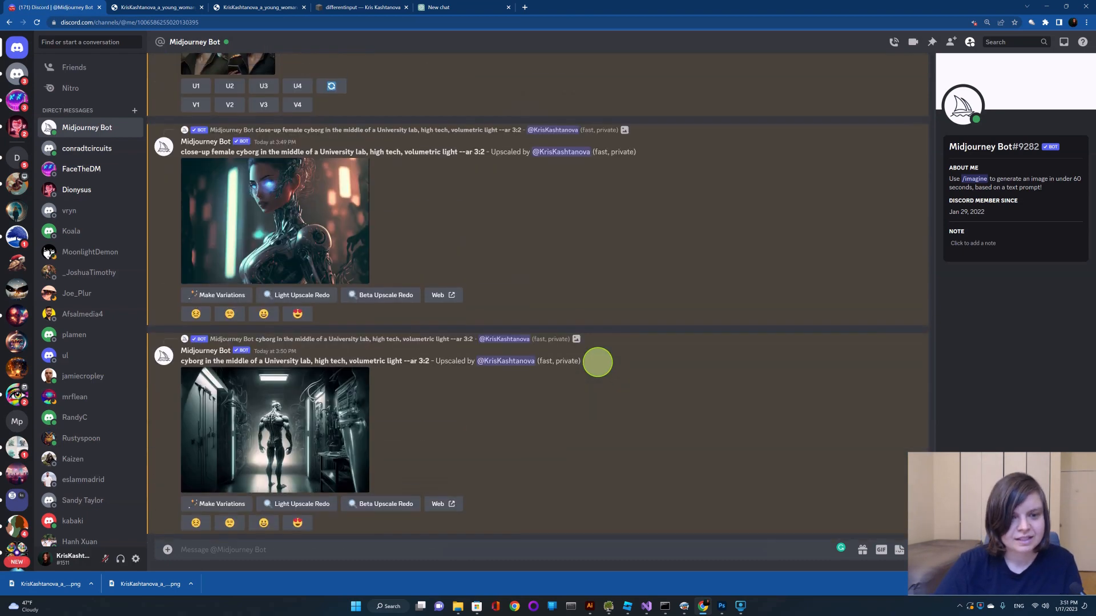
{"action": "scroll", "coordinate": [597, 363], "scroll_direction": "up", "scroll_amount": 8}
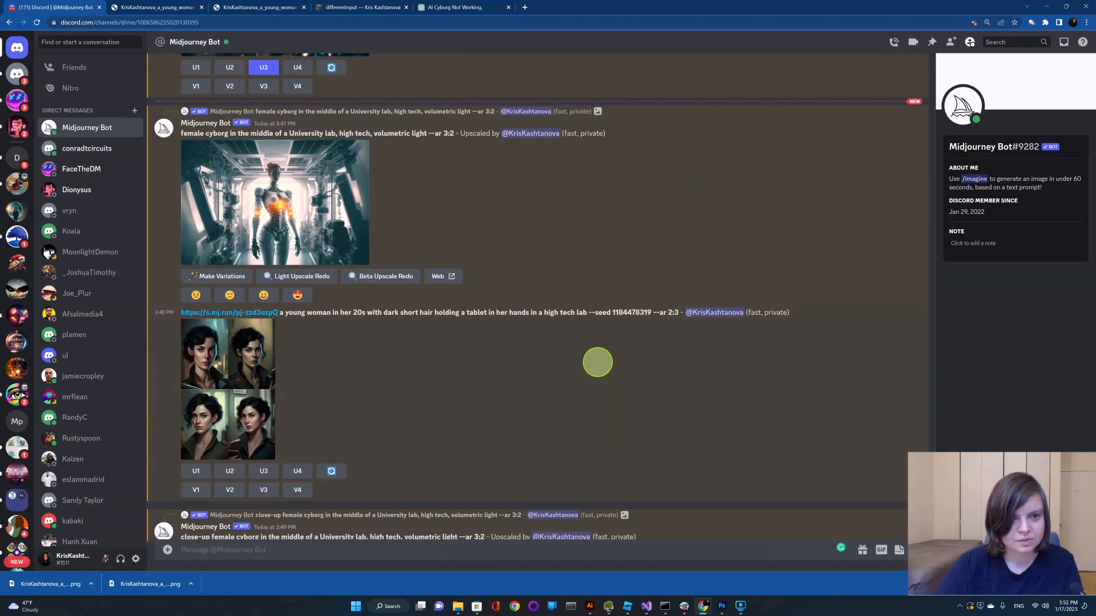
{"action": "left_click", "coordinate": [316, 220]}
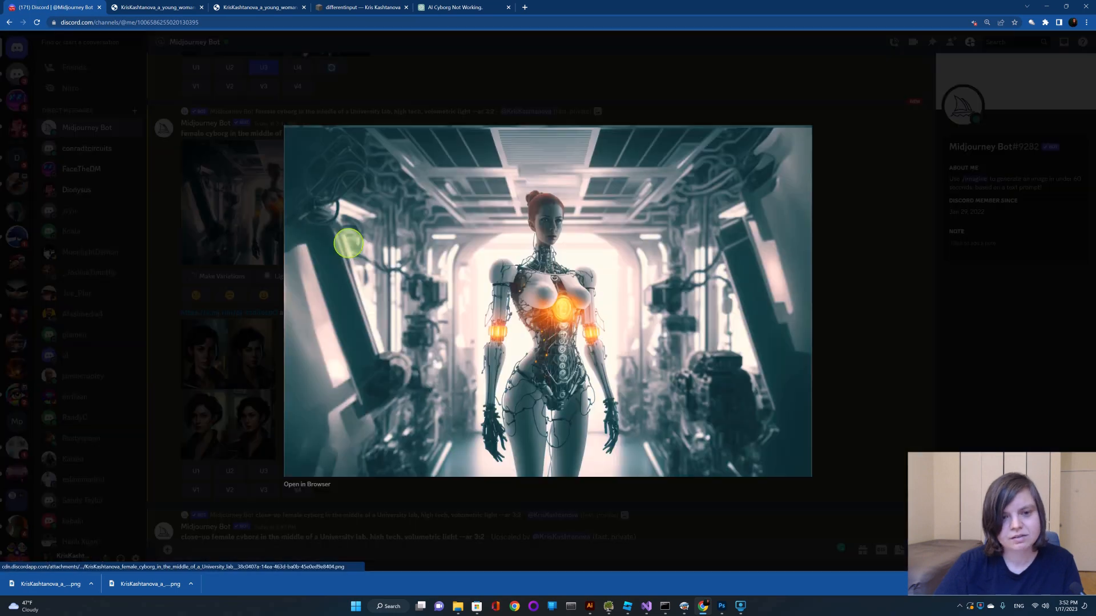
{"action": "right_click", "coordinate": [621, 288]}
{"action": "left_click", "coordinate": [645, 303]}
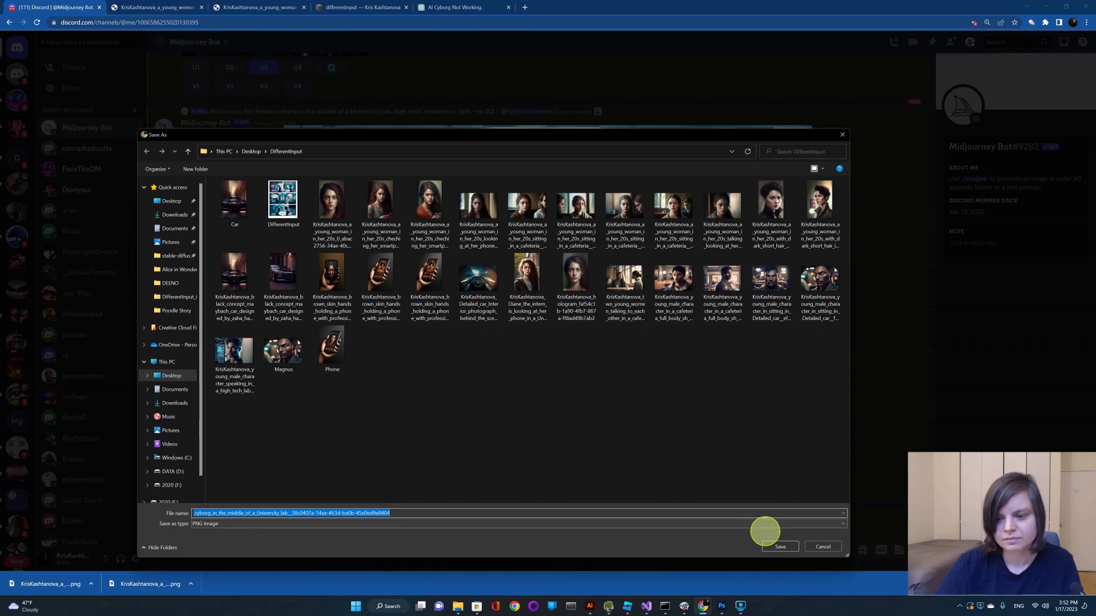
{"action": "left_click", "coordinate": [776, 544]}
{"action": "left_click", "coordinate": [849, 311]}
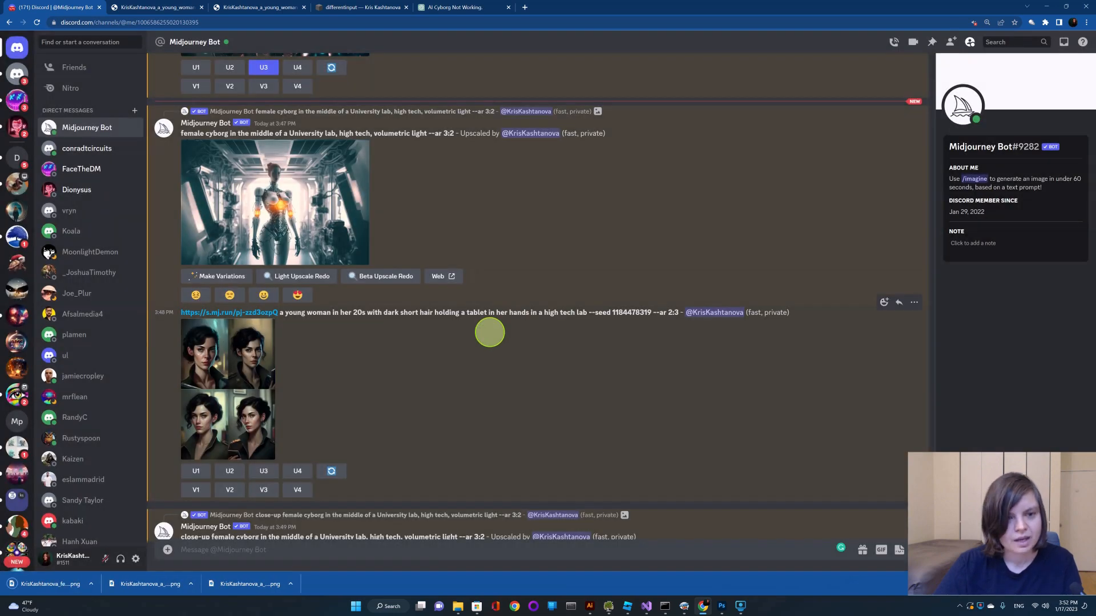
Start a Midjourney /blend command and attach the saved female cyborg image from the DifferentInput folder as image1.
{"action": "scroll", "coordinate": [489, 331], "scroll_direction": "down", "scroll_amount": 1}
{"action": "scroll", "coordinate": [489, 331], "scroll_direction": "down", "scroll_amount": 10}
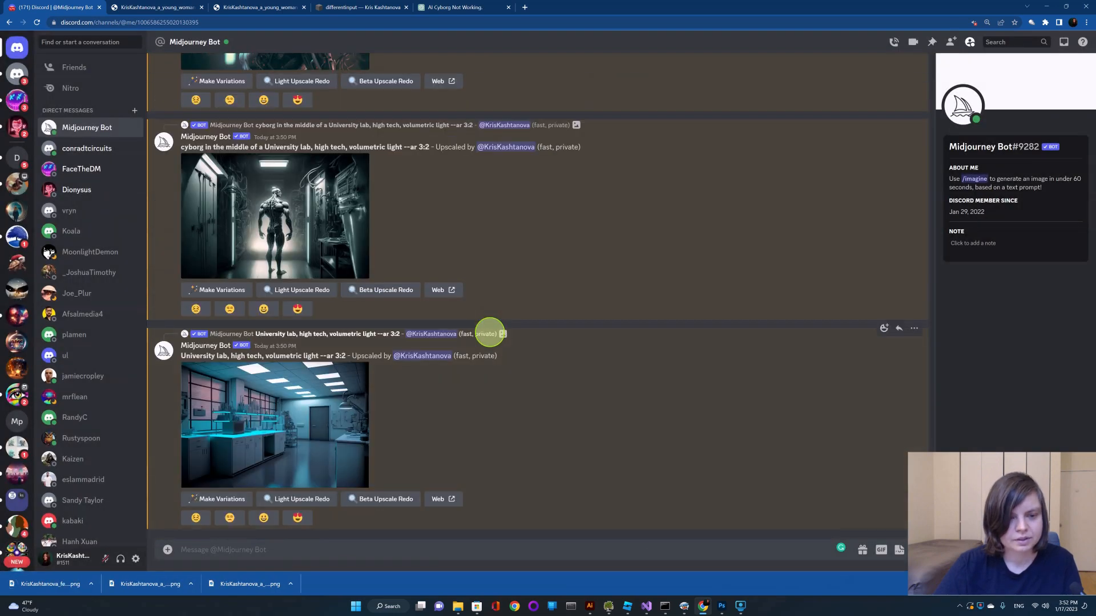
{"action": "left_click", "coordinate": [201, 547]}
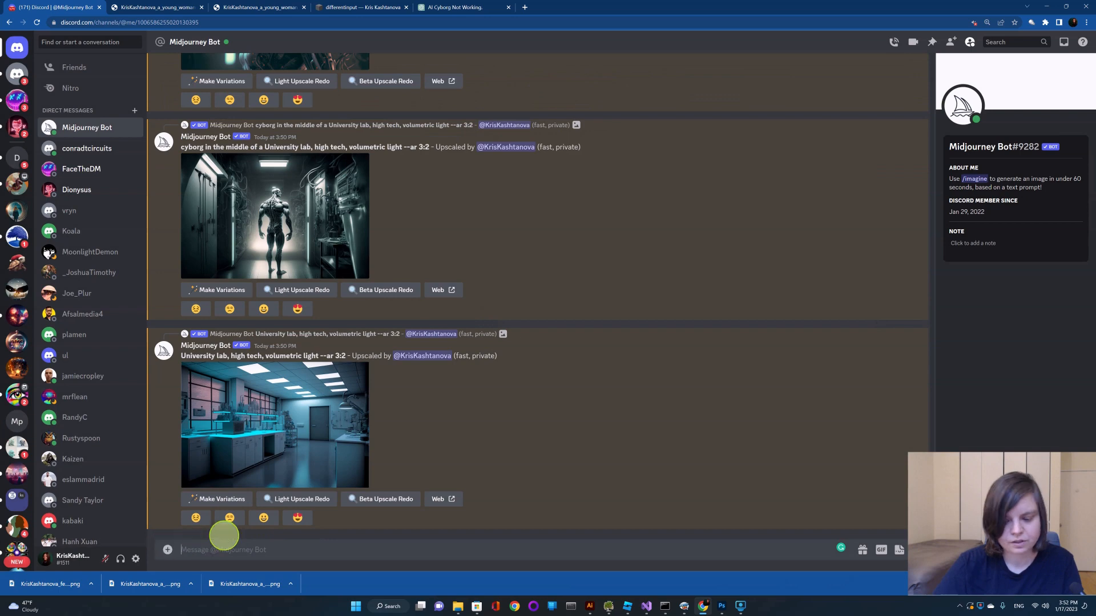
{"action": "type", "text": "/"}
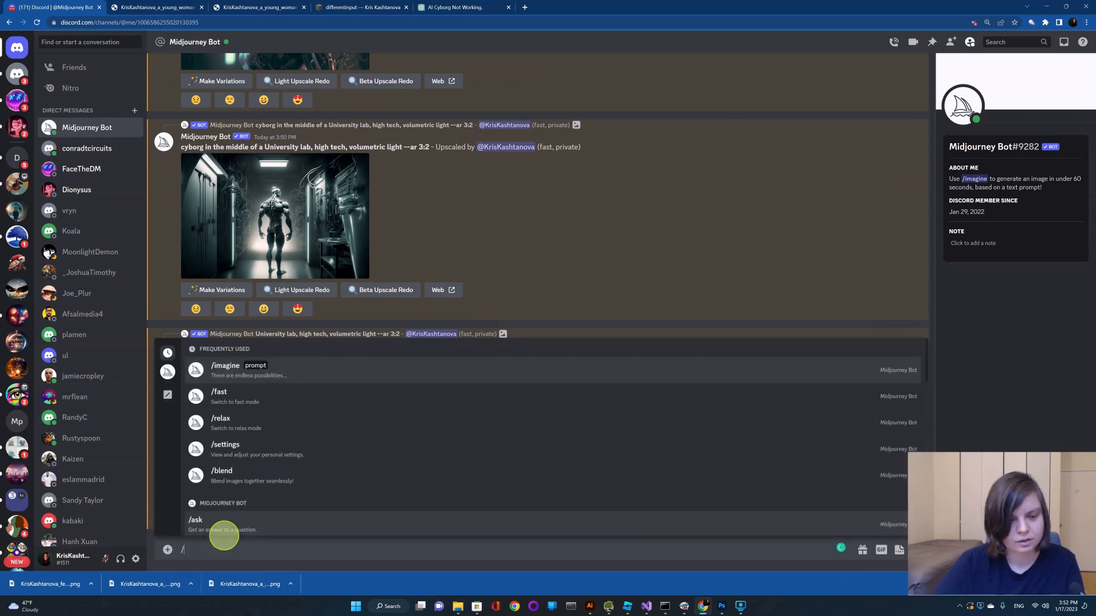
{"action": "left_click", "coordinate": [222, 472]}
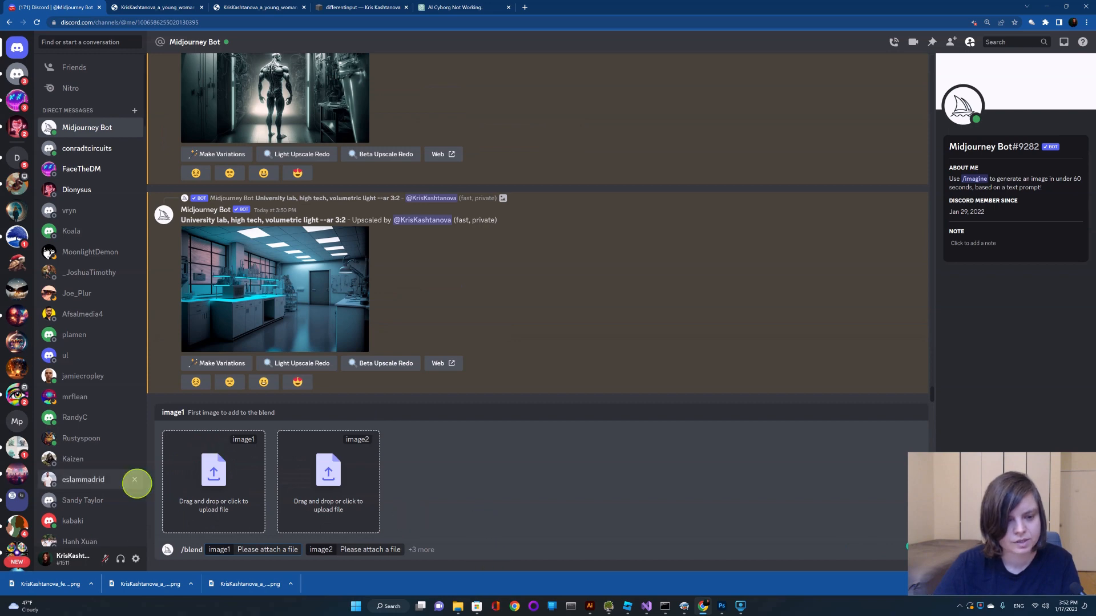
{"action": "left_click", "coordinate": [222, 489]}
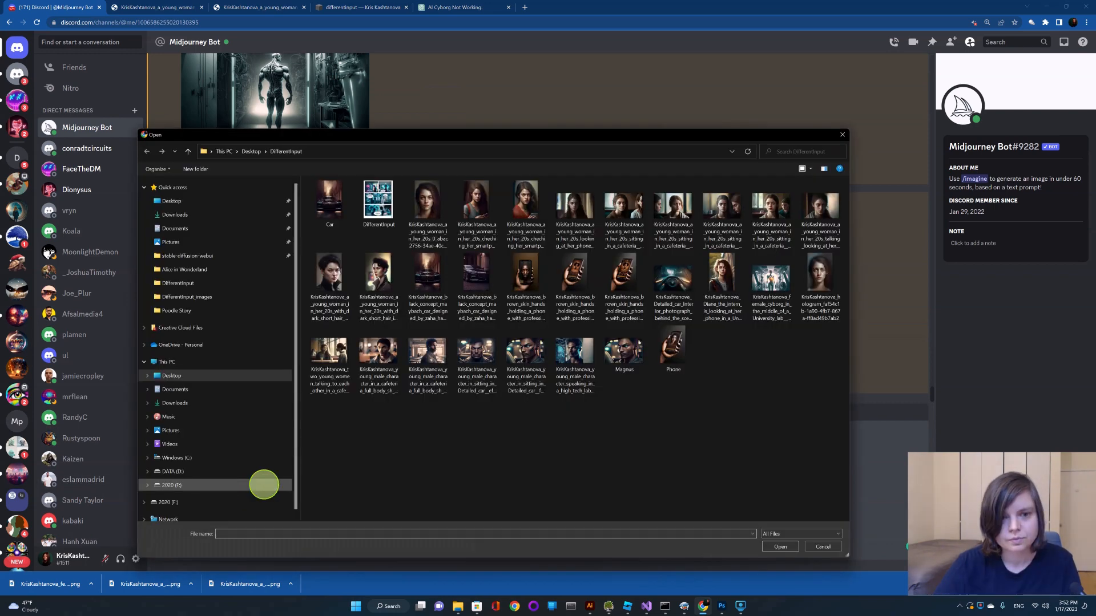
{"action": "left_click", "coordinate": [764, 305]}
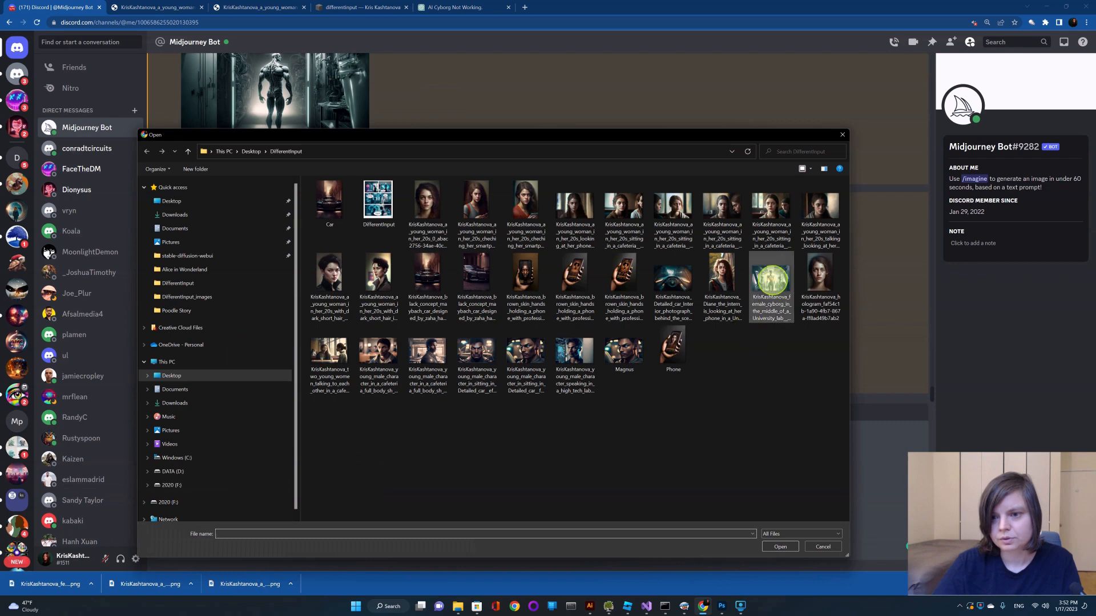
{"action": "left_click", "coordinate": [780, 547]}
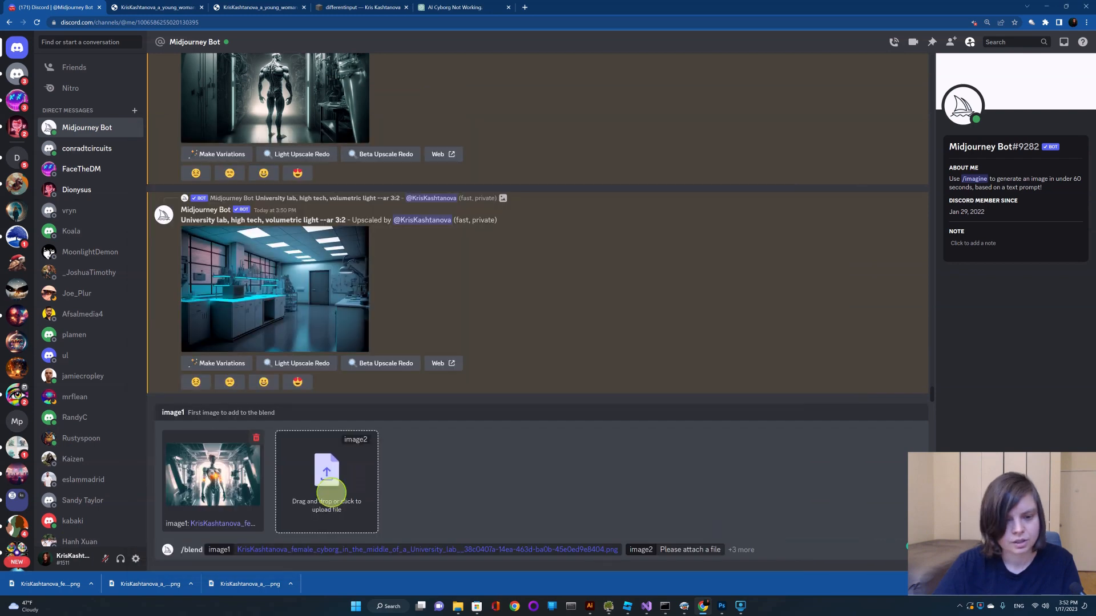
Attach the lighter portrait of the young woman with dark short hair as image2 and submit the blend.
{"action": "left_click", "coordinate": [331, 492]}
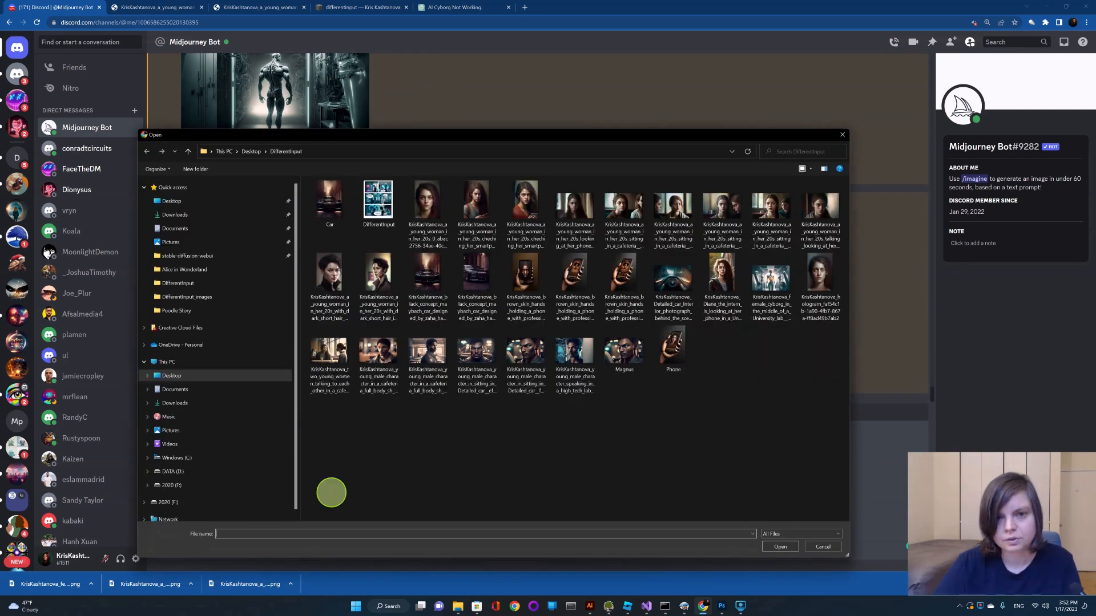
{"action": "left_click", "coordinate": [376, 283]}
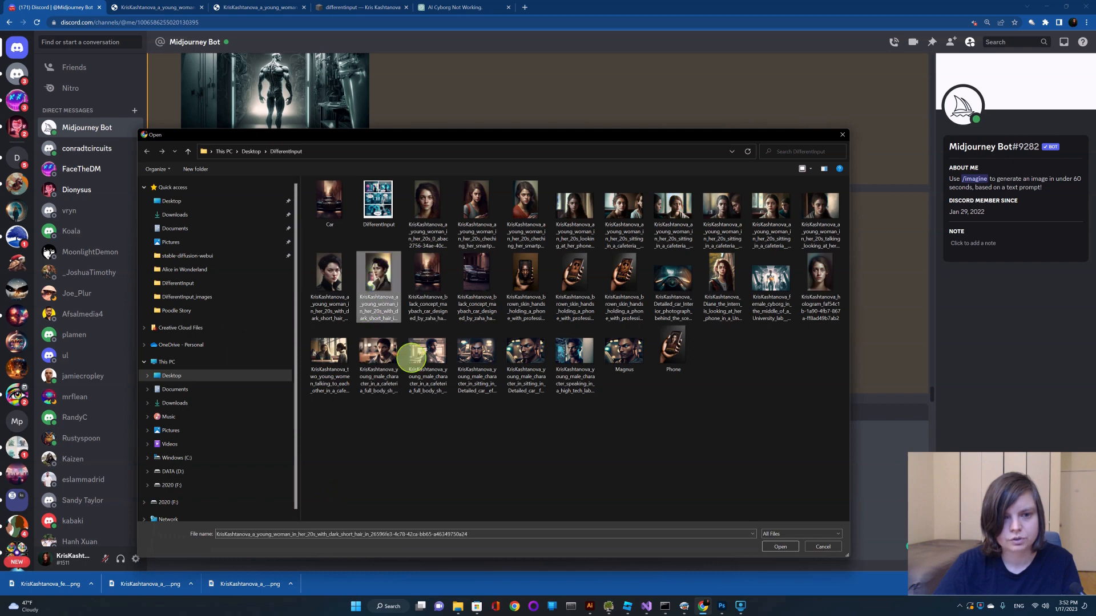
{"action": "left_click", "coordinate": [782, 548]}
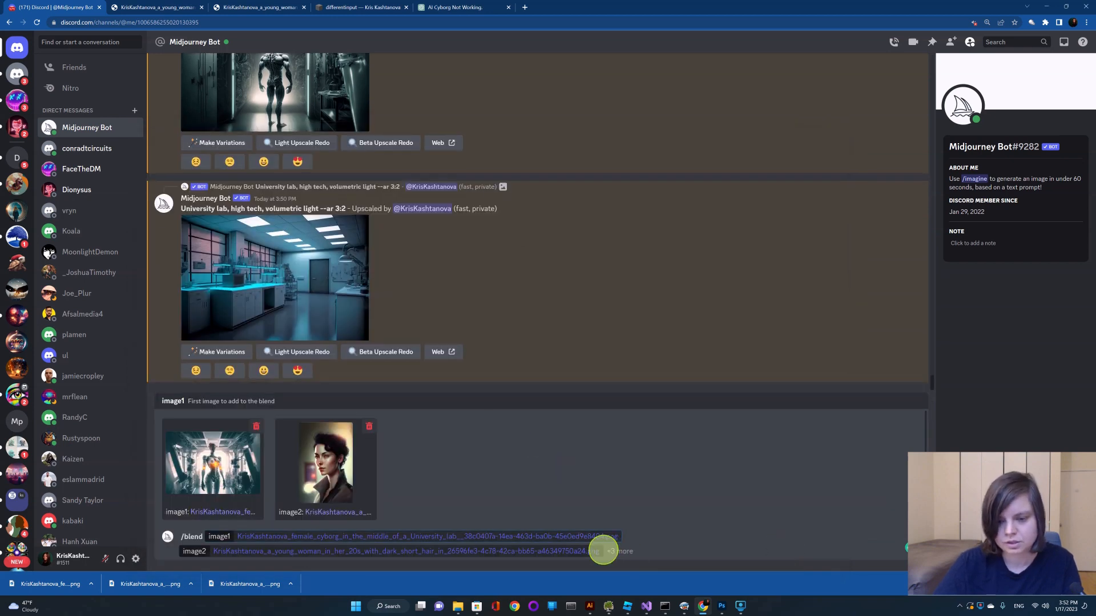
{"action": "left_click", "coordinate": [600, 551]}
{"action": "key", "text": "Return"}
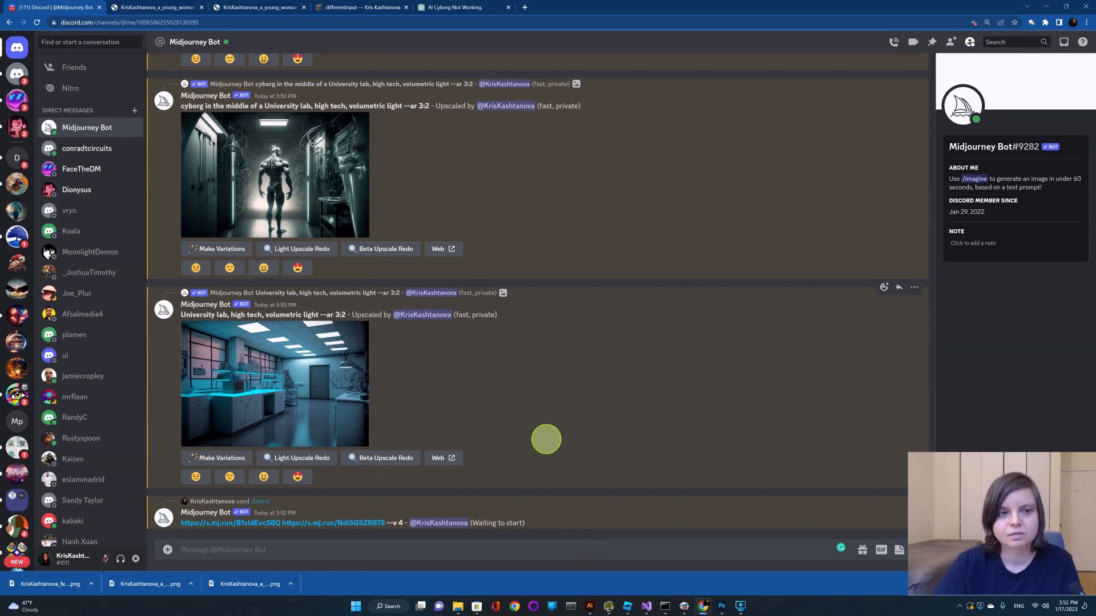
Enlarge the upscaled full-body cyborg lab image to inspect it, then return to the conversation.
{"action": "scroll", "coordinate": [547, 439], "scroll_direction": "up", "scroll_amount": 2}
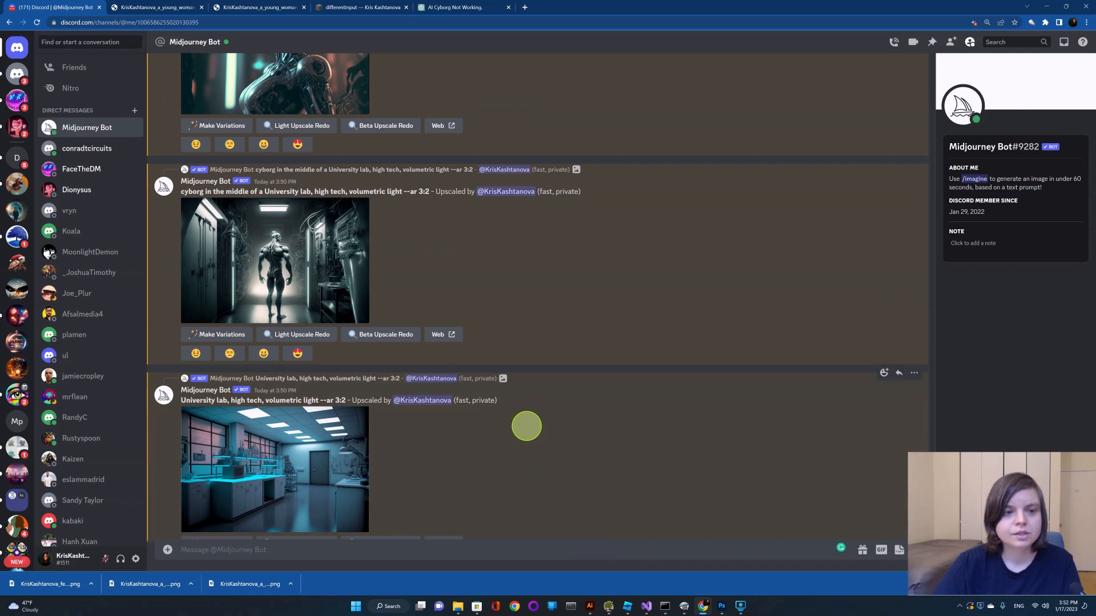
{"action": "left_click", "coordinate": [293, 261]}
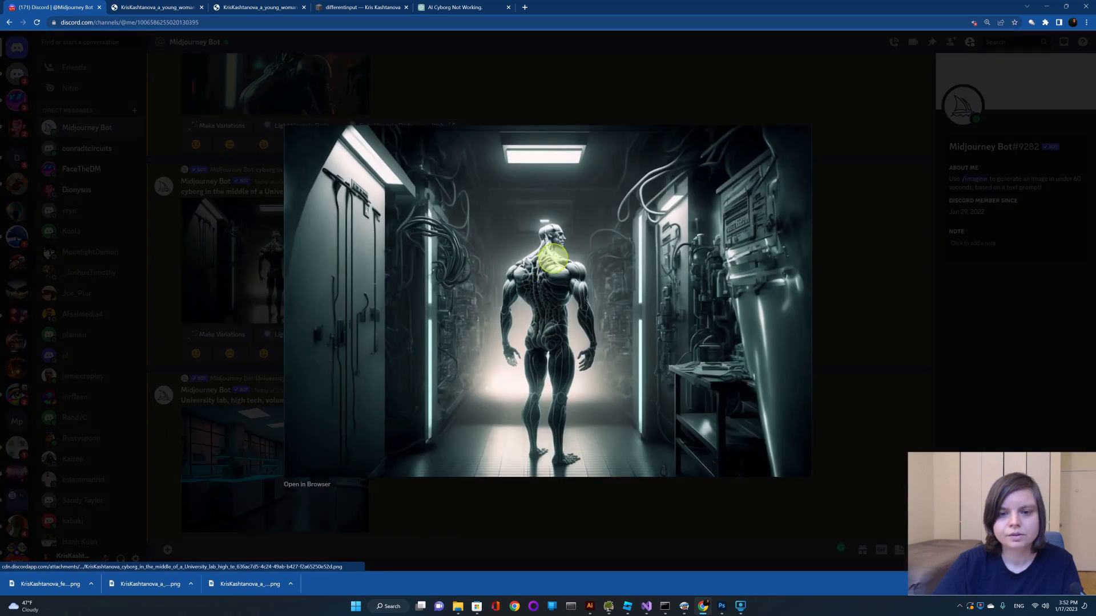
{"action": "left_click", "coordinate": [825, 237]}
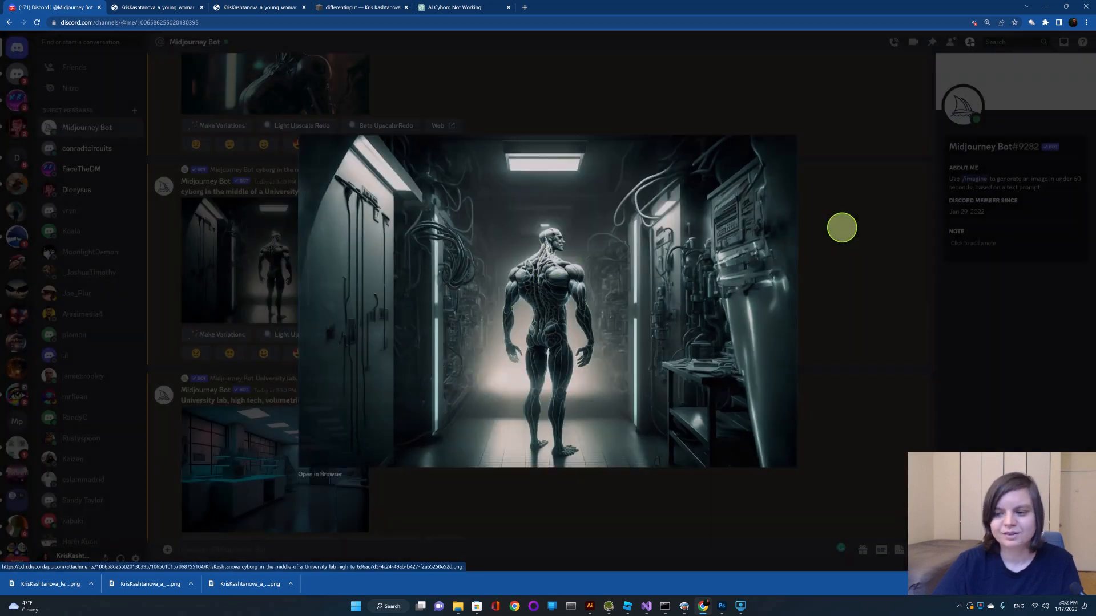
Save the upscaled close-up female cyborg image as a PNG in the DifferentInput folder, keeping its suggested file name.
{"action": "scroll", "coordinate": [644, 275], "scroll_direction": "up", "scroll_amount": 3}
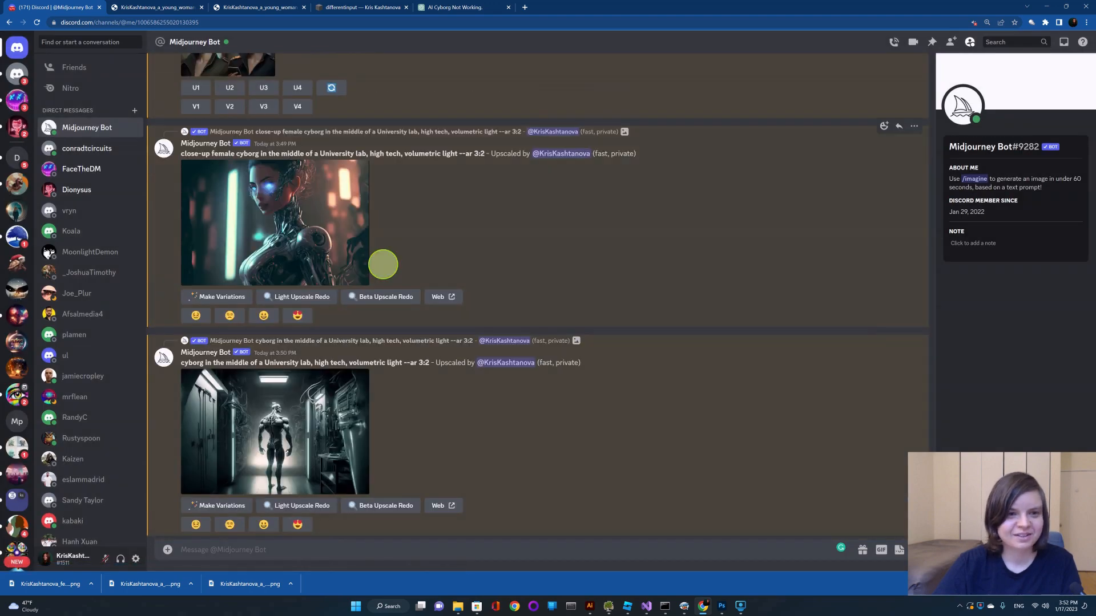
{"action": "left_click", "coordinate": [318, 241]}
{"action": "right_click", "coordinate": [578, 266]}
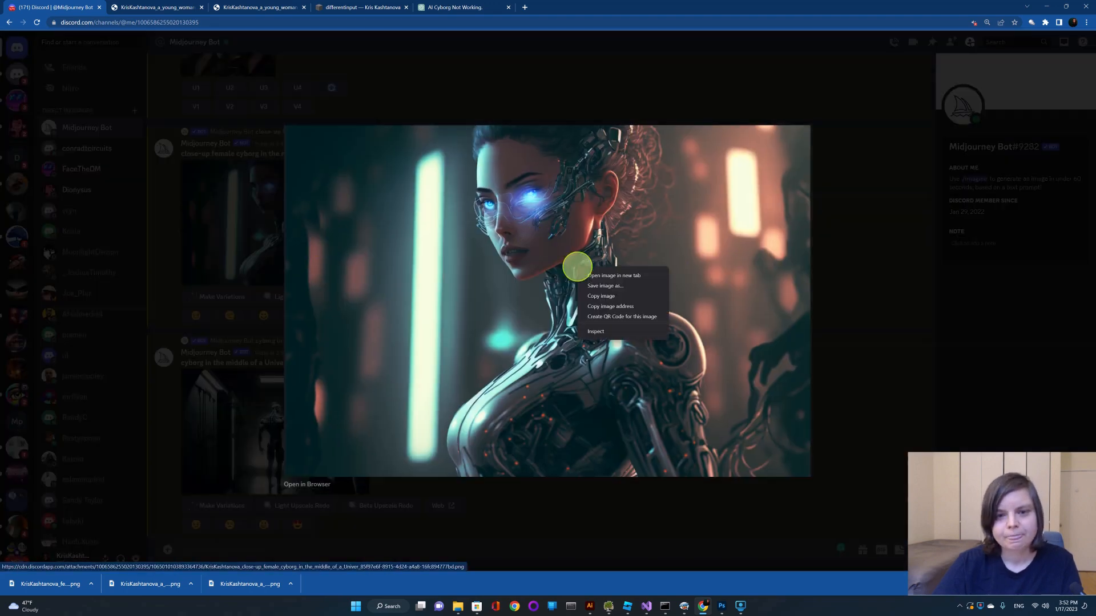
{"action": "left_click", "coordinate": [606, 285]}
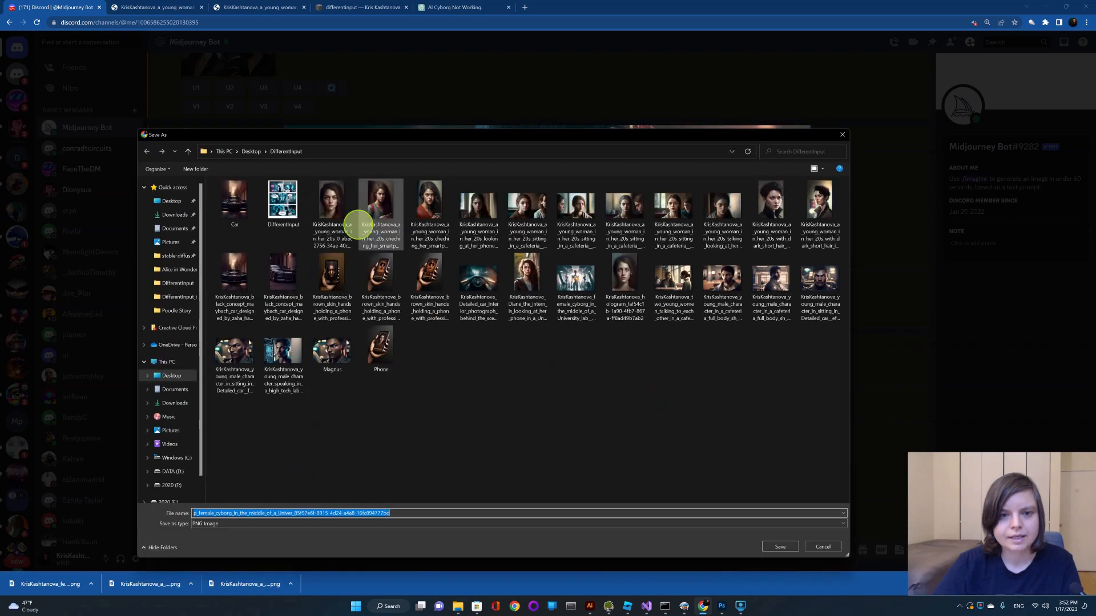
{"action": "left_click", "coordinate": [782, 543]}
{"action": "left_click", "coordinate": [854, 343]}
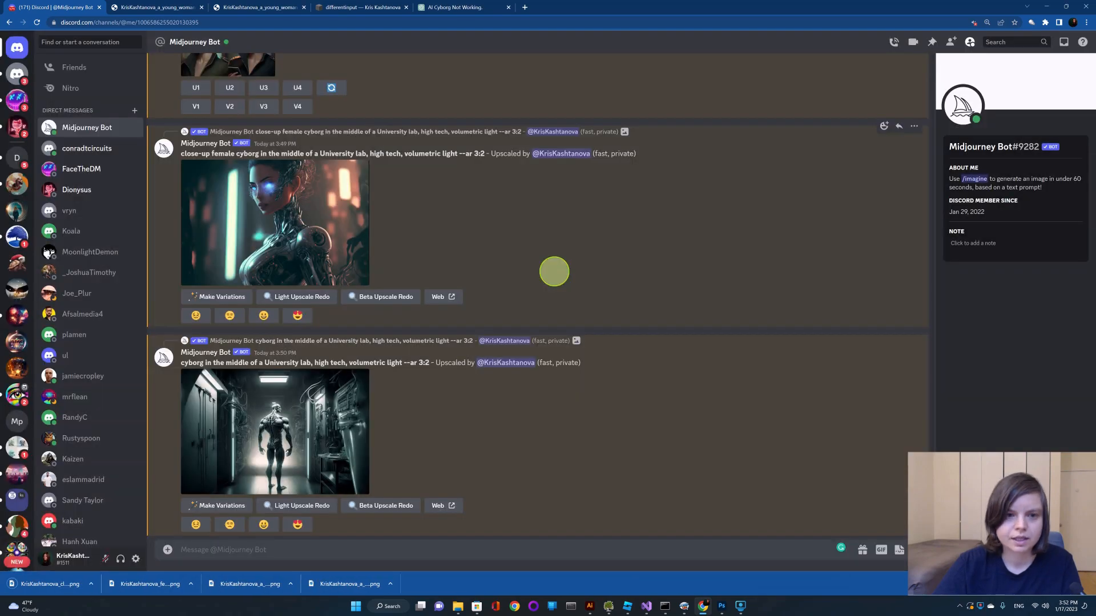
{"action": "left_click", "coordinate": [250, 204]}
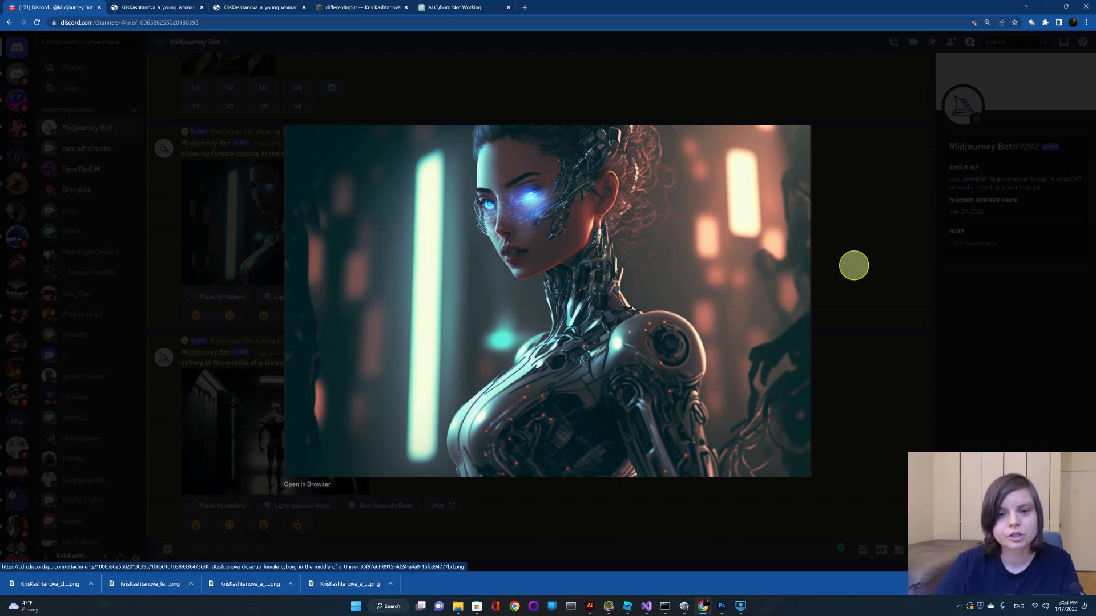
{"action": "left_click", "coordinate": [854, 266]}
{"action": "scroll", "coordinate": [468, 393], "scroll_direction": "down", "scroll_amount": 5}
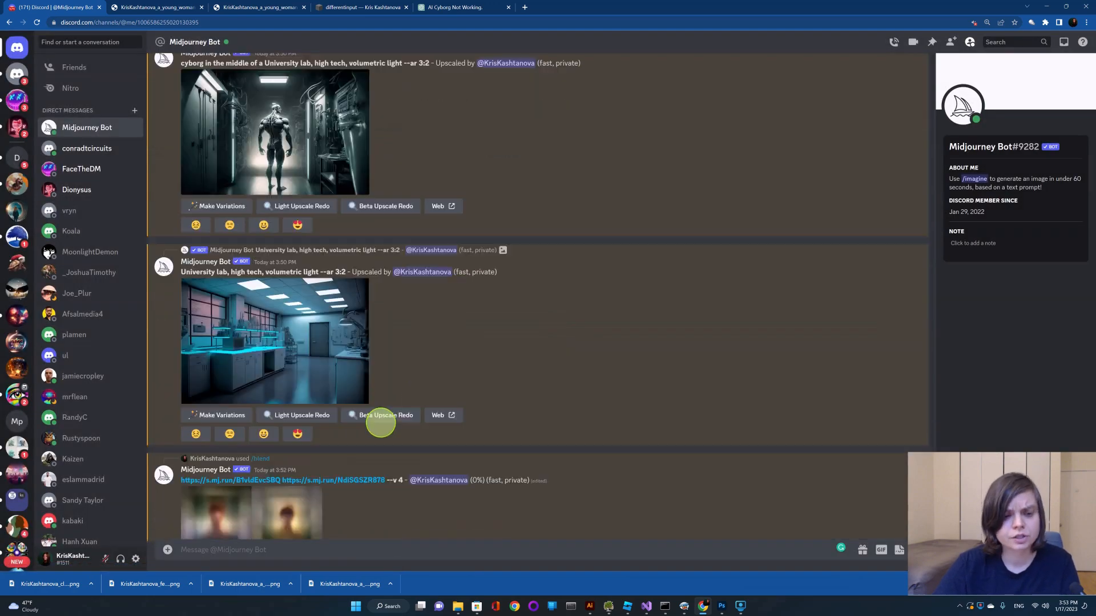
{"action": "scroll", "coordinate": [381, 423], "scroll_direction": "down", "scroll_amount": 2}
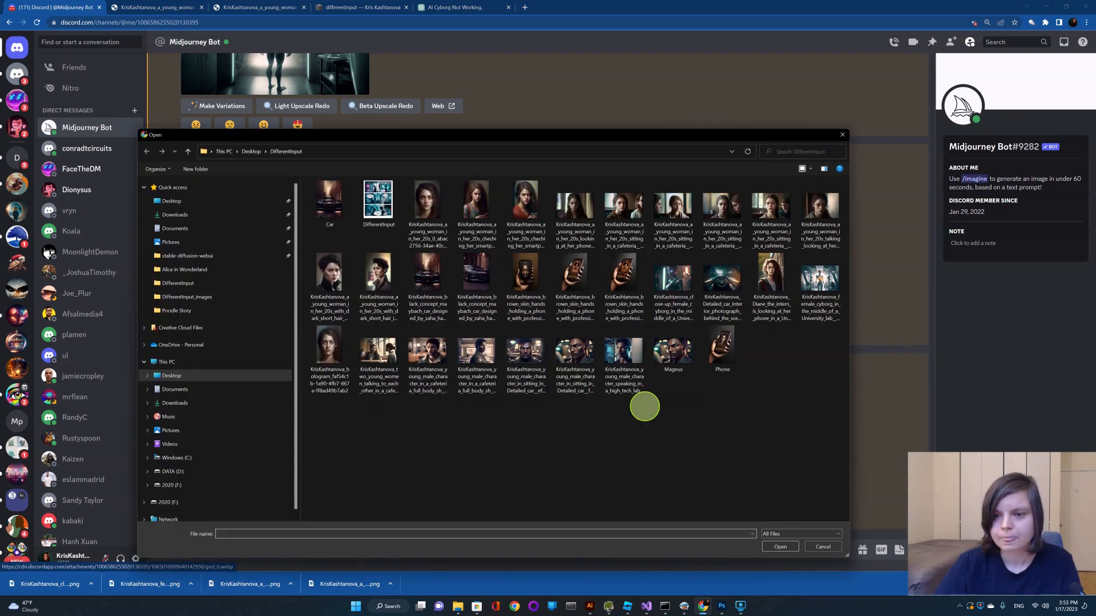
{"action": "left_click", "coordinate": [663, 281]}
{"action": "left_click", "coordinate": [780, 546]}
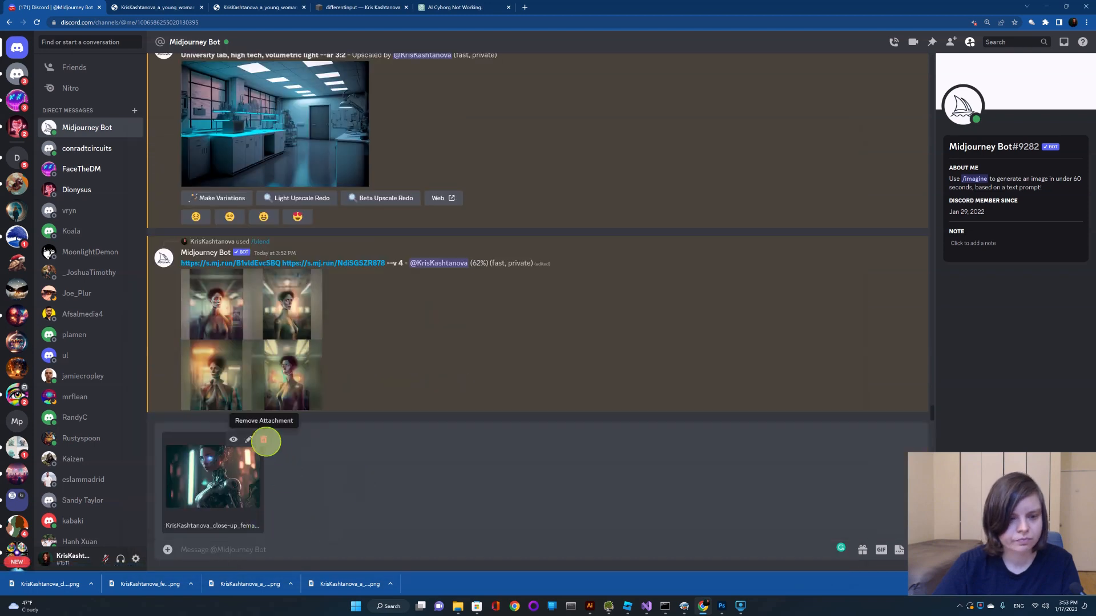
{"action": "left_click", "coordinate": [264, 439]}
Start a /blend command and attach the close-up female cyborg picture from the DifferentInput folder as image1.
{"action": "type", "text": "/"}
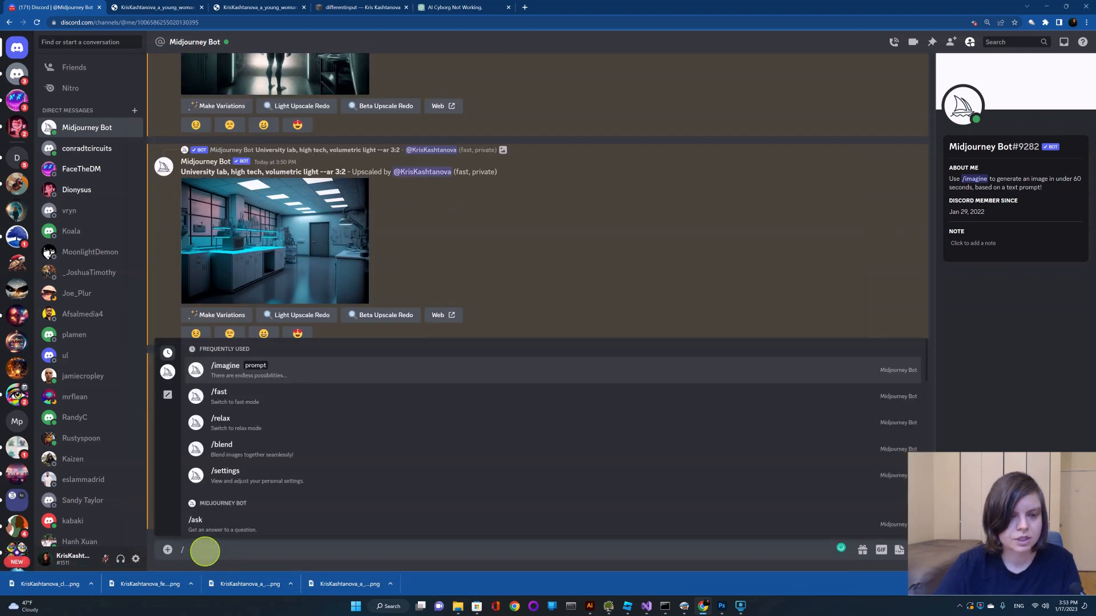
{"action": "left_click", "coordinate": [262, 453]}
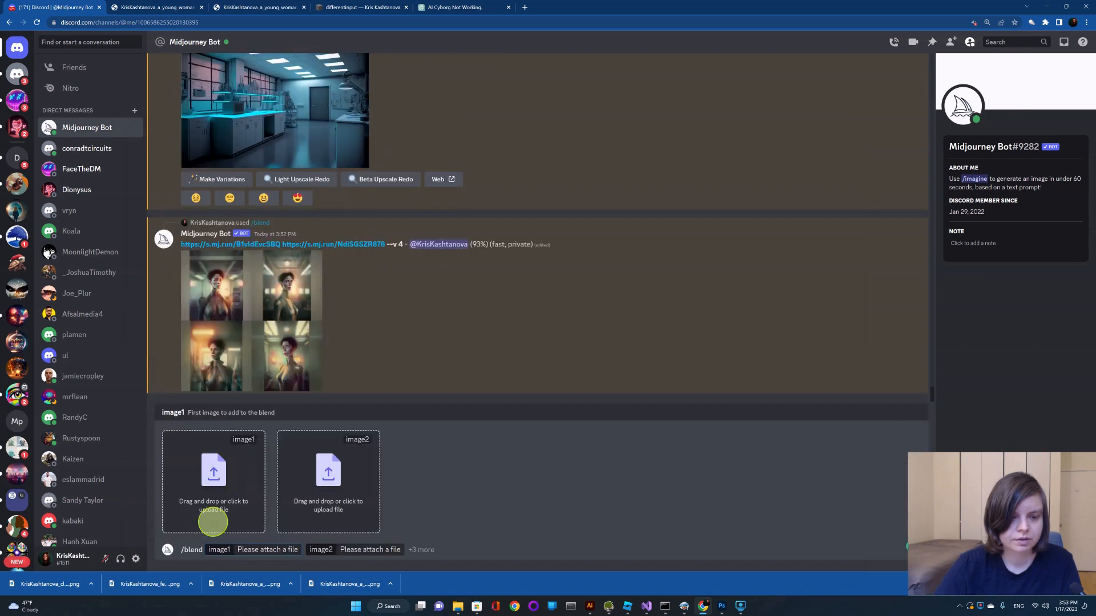
{"action": "left_click", "coordinate": [206, 483]}
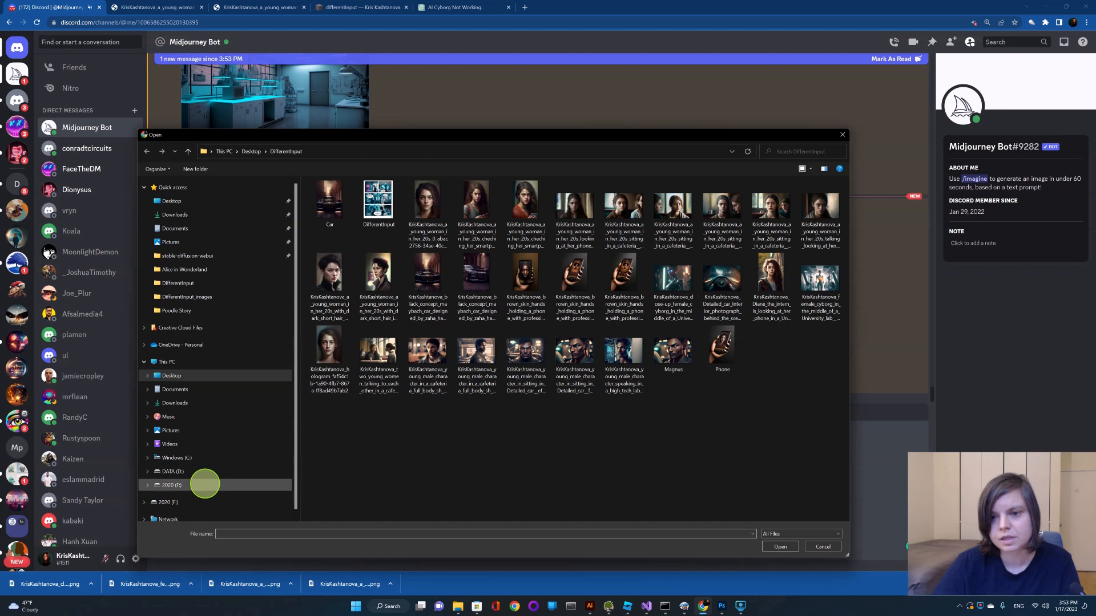
{"action": "left_click", "coordinate": [677, 280]}
{"action": "left_click", "coordinate": [781, 547]}
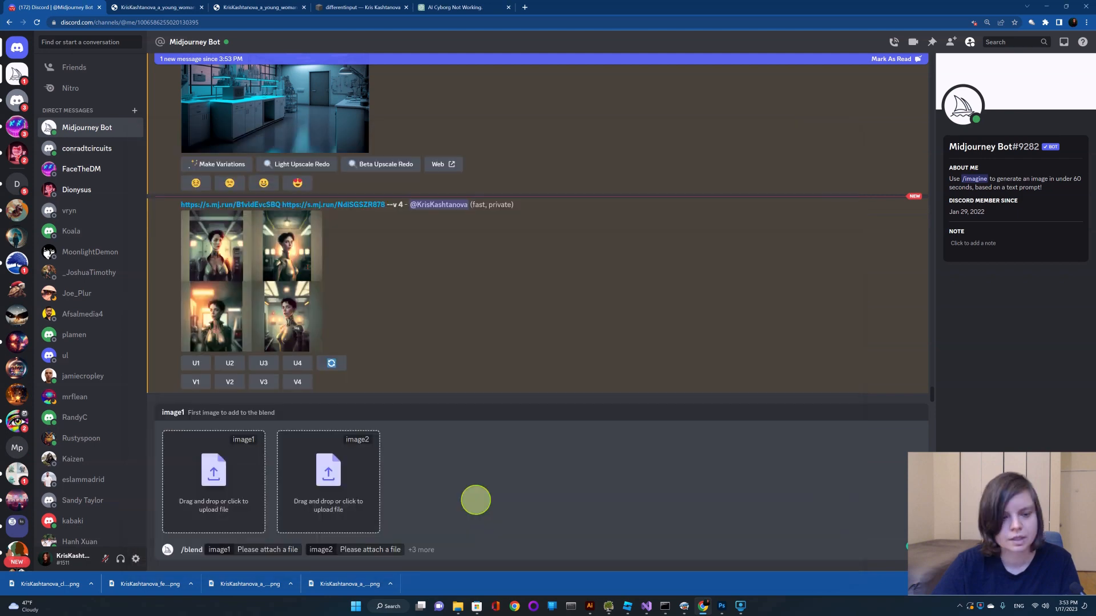
Add the young woman with dark short hair portrait (file containing 26596fe3) as image2 and submit the blend.
{"action": "left_click", "coordinate": [319, 482]}
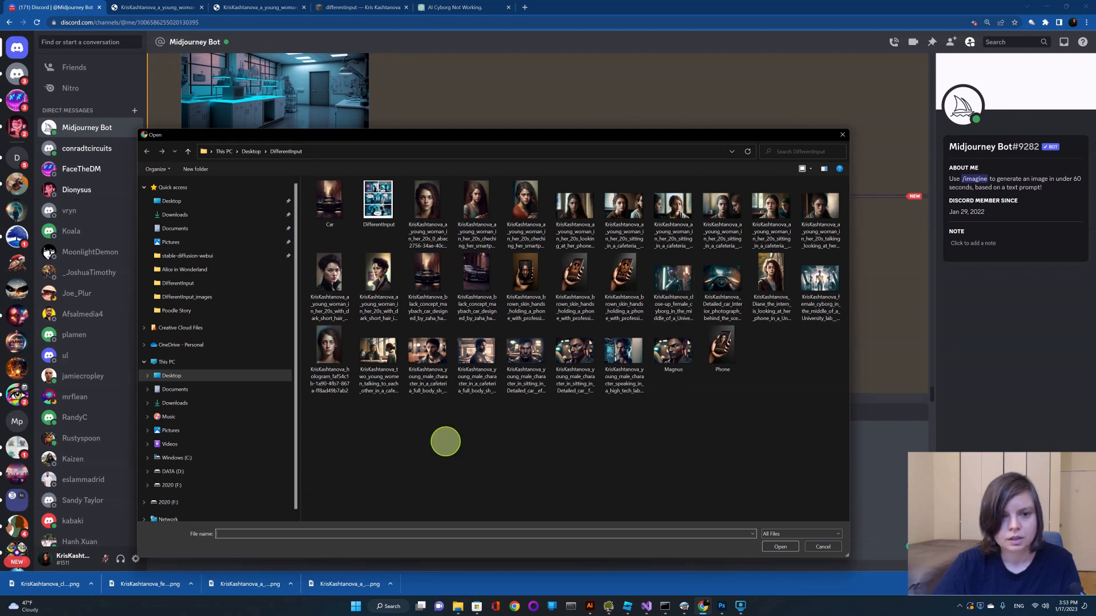
{"action": "left_click", "coordinate": [378, 274]}
{"action": "left_click", "coordinate": [779, 547]}
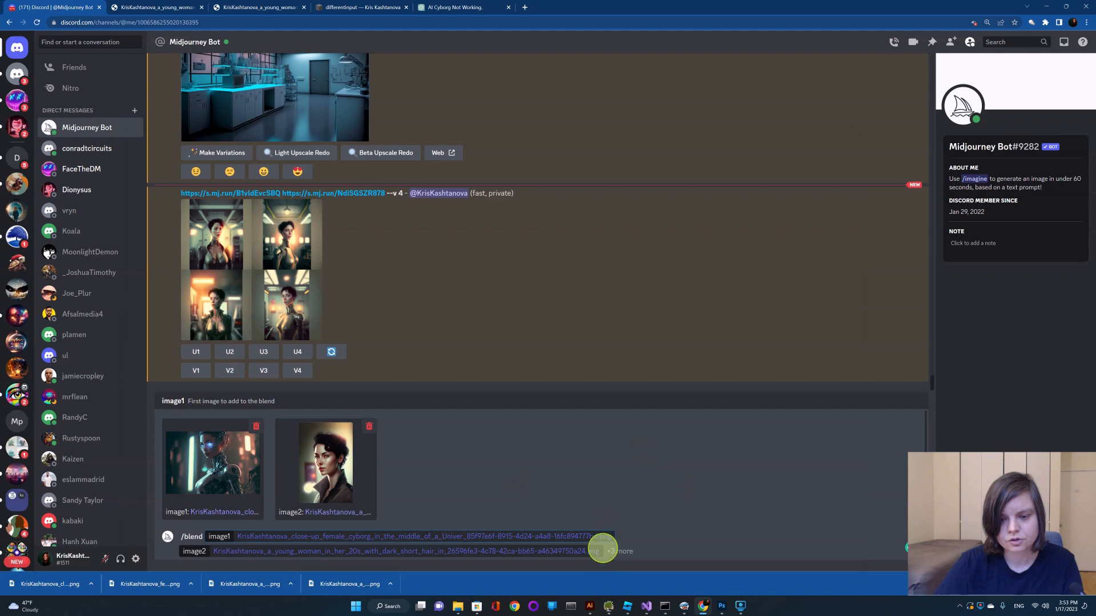
{"action": "left_click", "coordinate": [603, 551]}
{"action": "key", "text": "Return"}
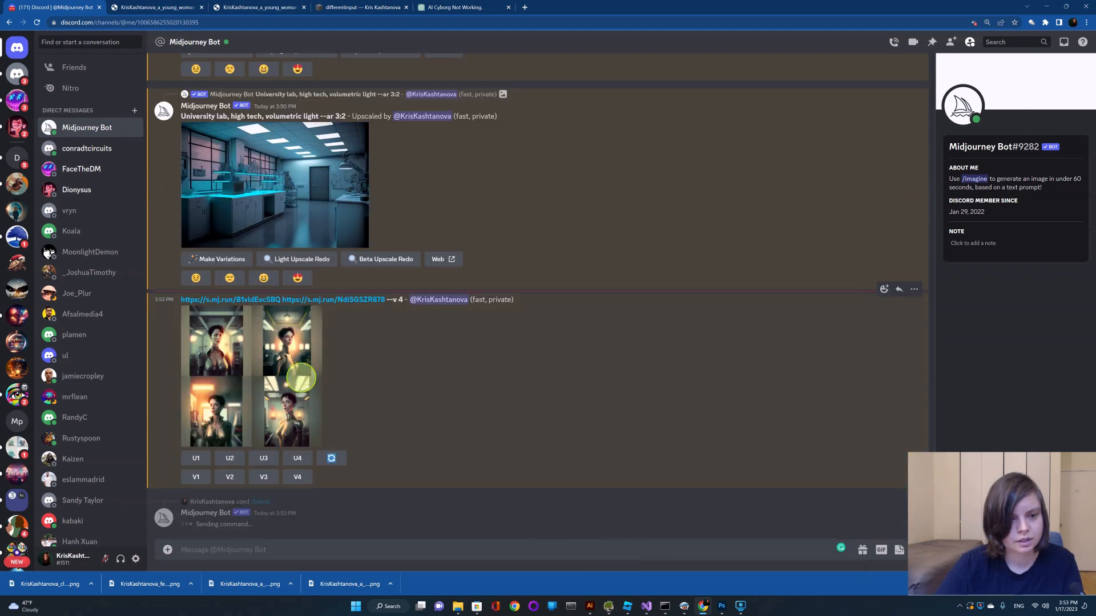
Enlarge the finished four-image blend grid to examine the short-haired cyborg results, then close it.
{"action": "left_click", "coordinate": [270, 372]}
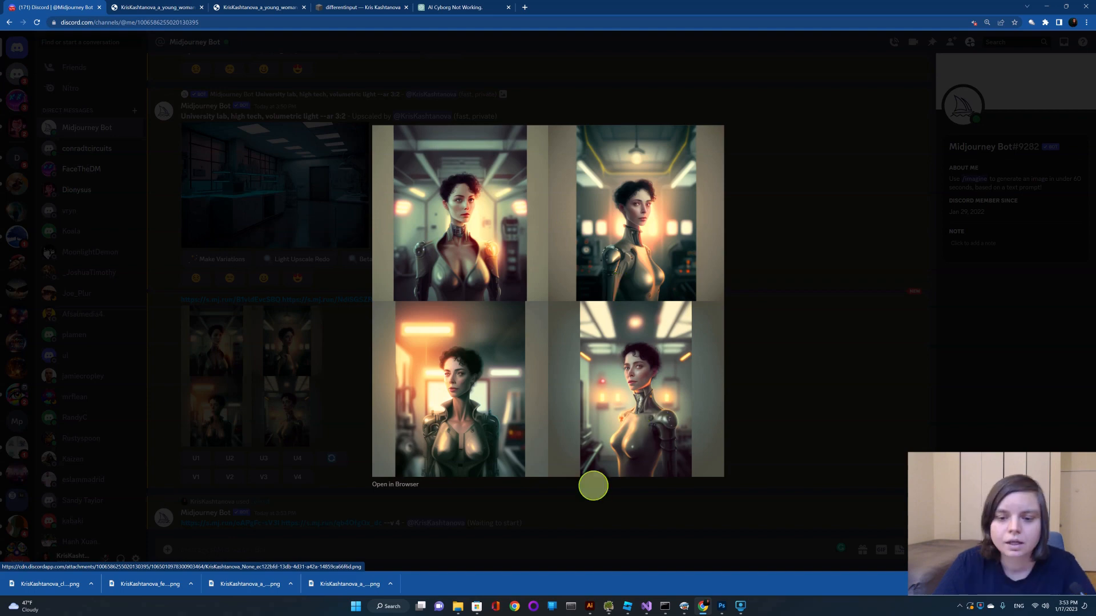
{"action": "left_click", "coordinate": [798, 292]}
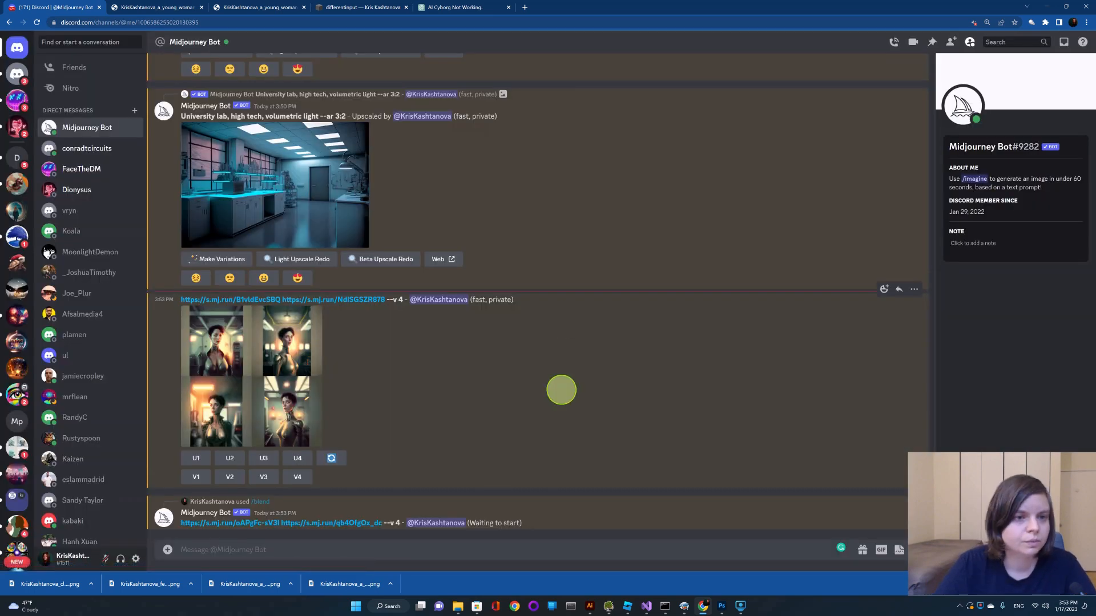
Save the upscaled empty University lab image as a PNG in the DifferentInput folder, keeping its suggested file name.
{"action": "left_click", "coordinate": [296, 183]}
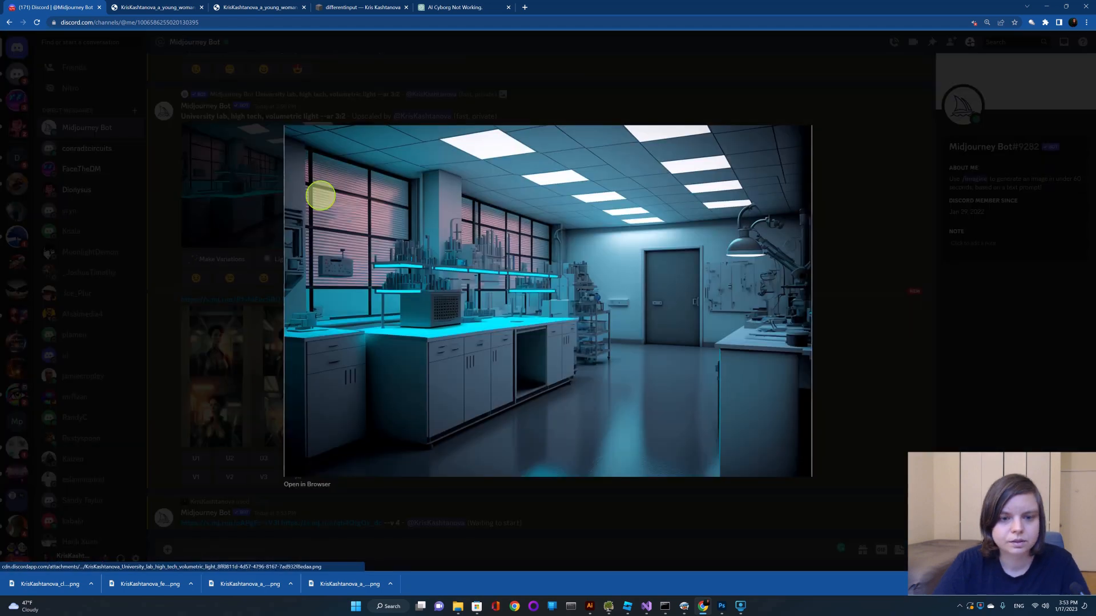
{"action": "right_click", "coordinate": [420, 317]}
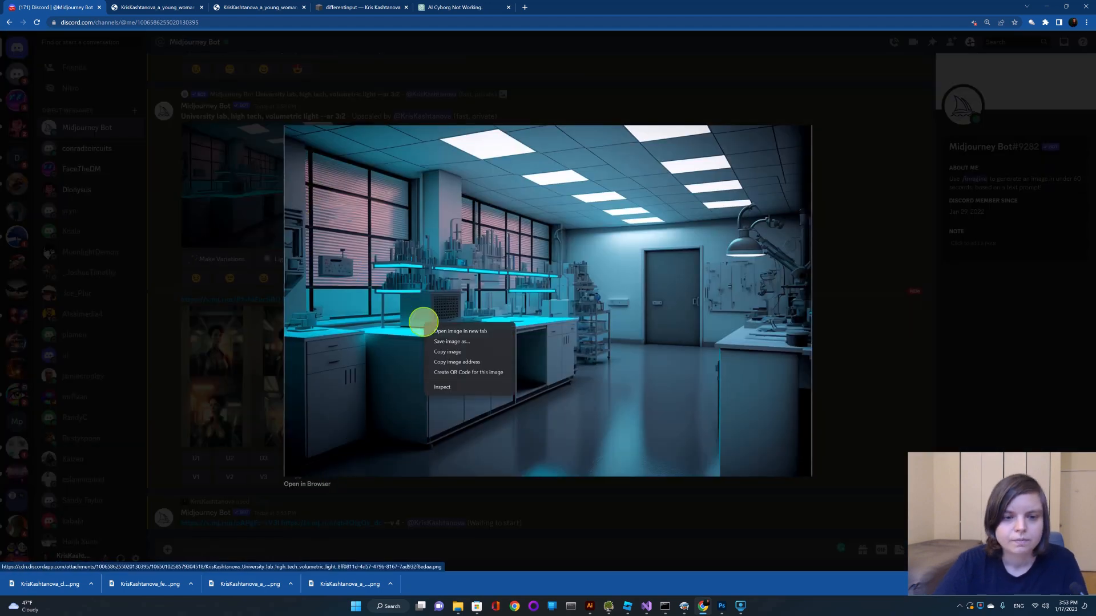
{"action": "left_click", "coordinate": [444, 340]}
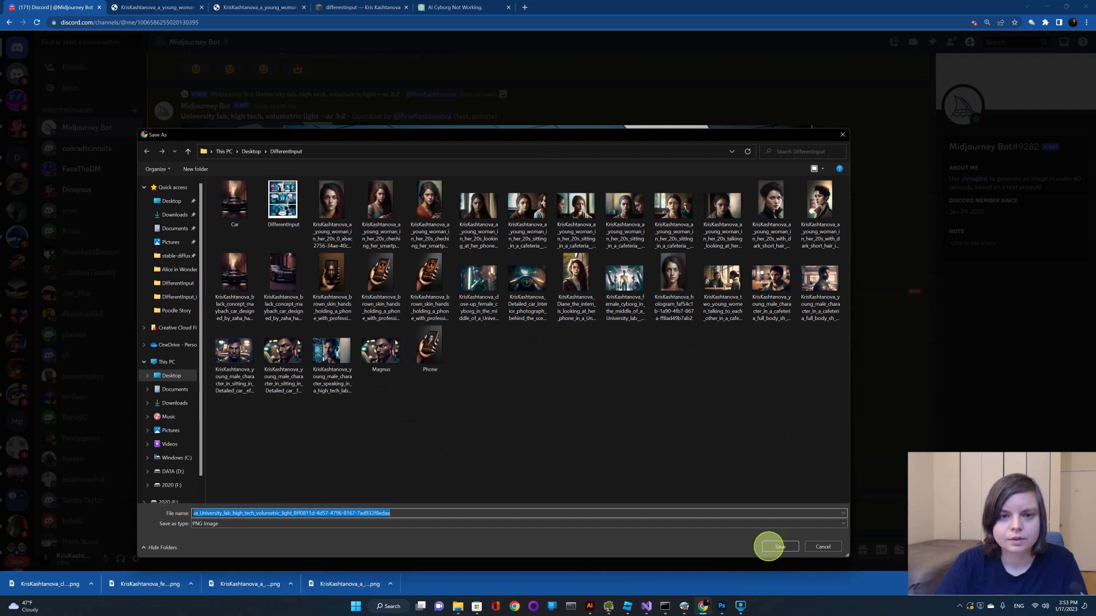
{"action": "left_click", "coordinate": [776, 541]}
{"action": "left_click", "coordinate": [792, 364]}
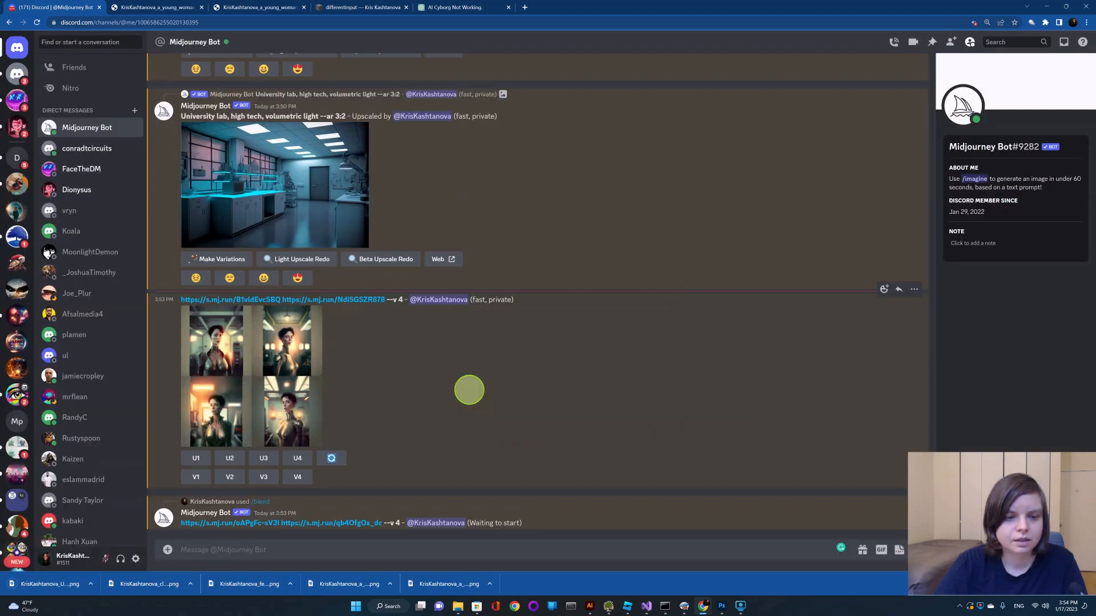
Start another /blend command and attach the saved University lab picture as image1.
{"action": "type", "text": "/"}
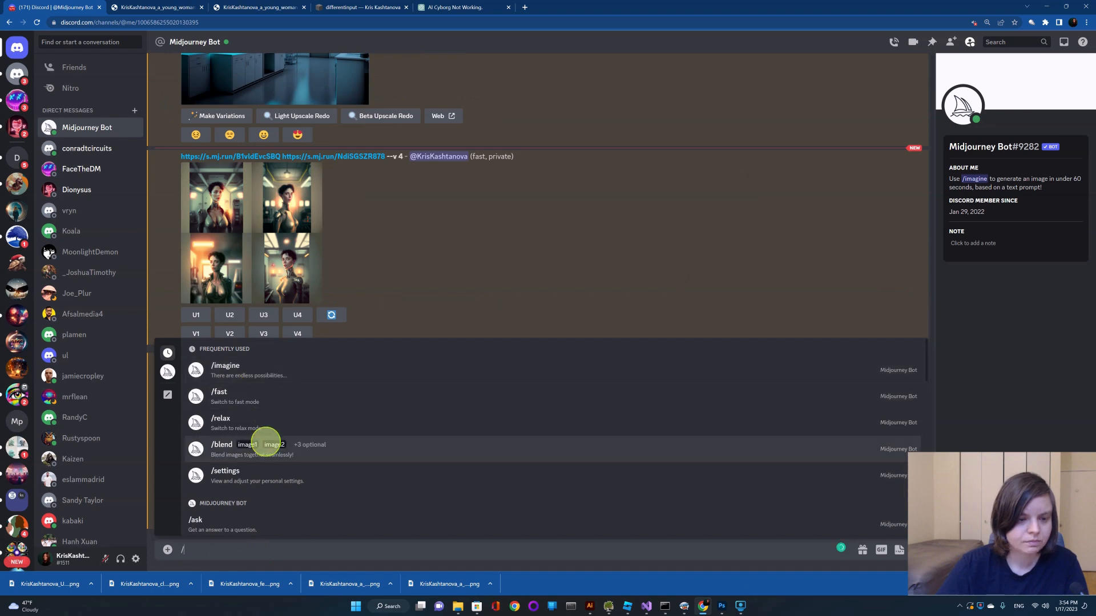
{"action": "left_click", "coordinate": [265, 445]}
{"action": "left_click", "coordinate": [213, 498]}
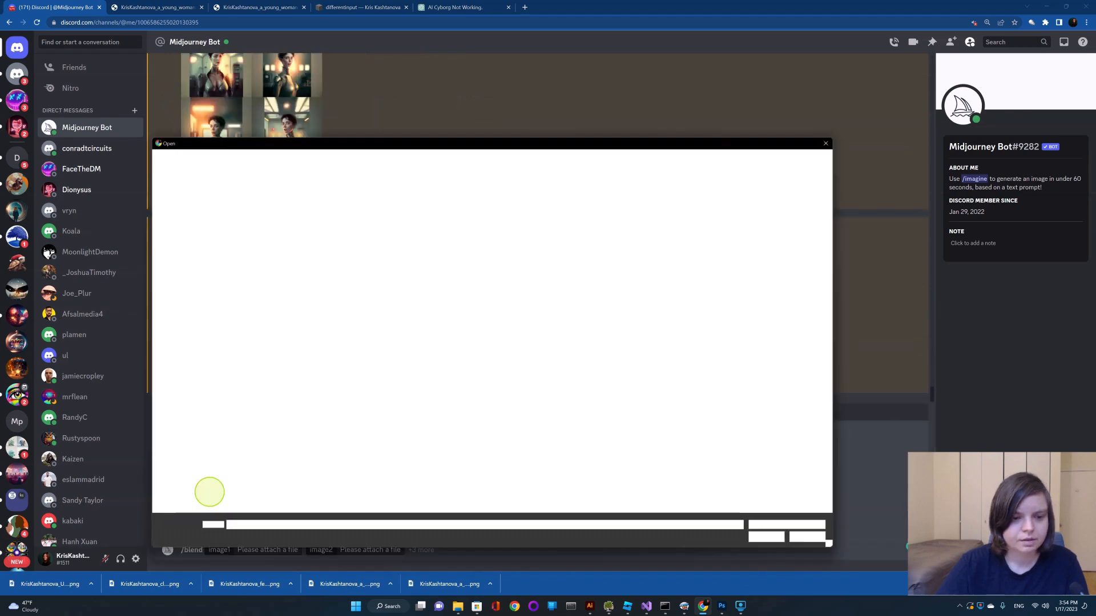
{"action": "left_click", "coordinate": [427, 352]}
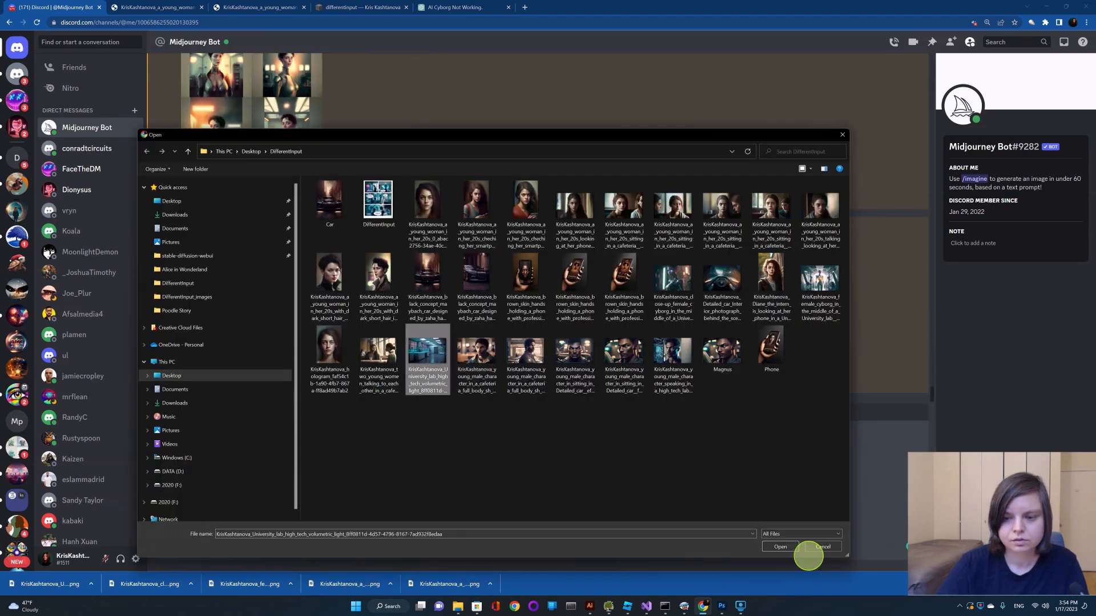
{"action": "left_click", "coordinate": [773, 546]}
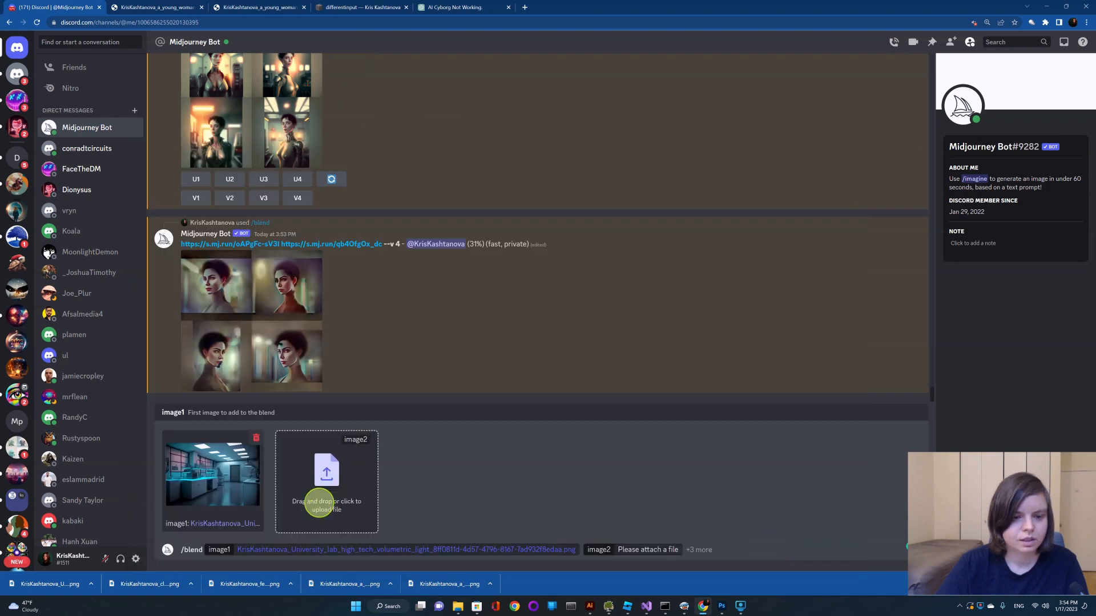
Add the young woman with dark short hair portrait (file containing 67b27d1e) as image2 and submit the blend.
{"action": "left_click", "coordinate": [319, 503]}
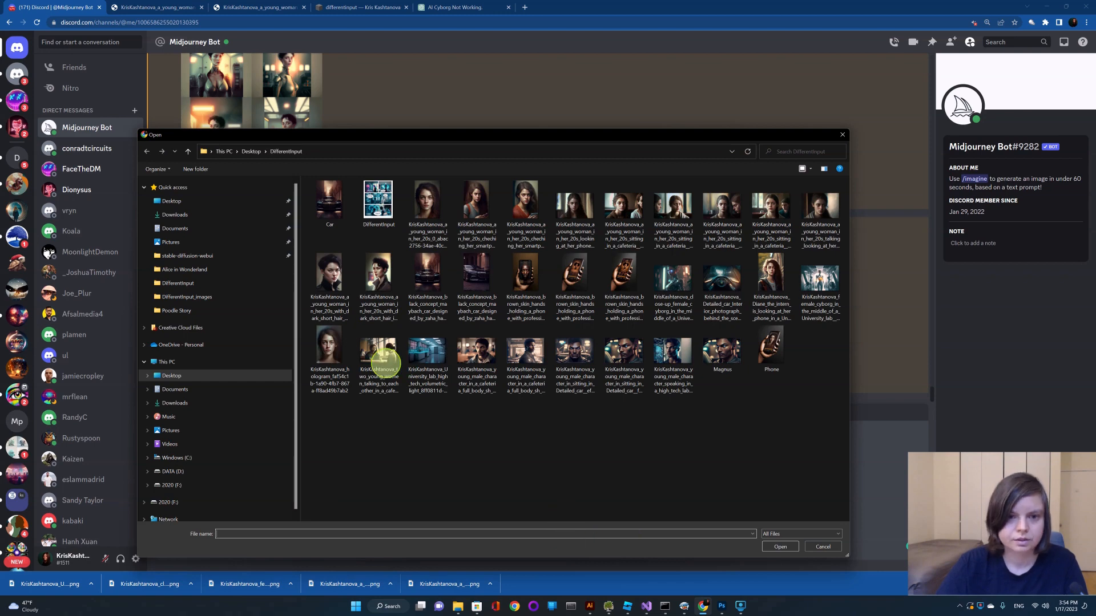
{"action": "left_click", "coordinate": [376, 275]}
{"action": "left_click", "coordinate": [345, 278]}
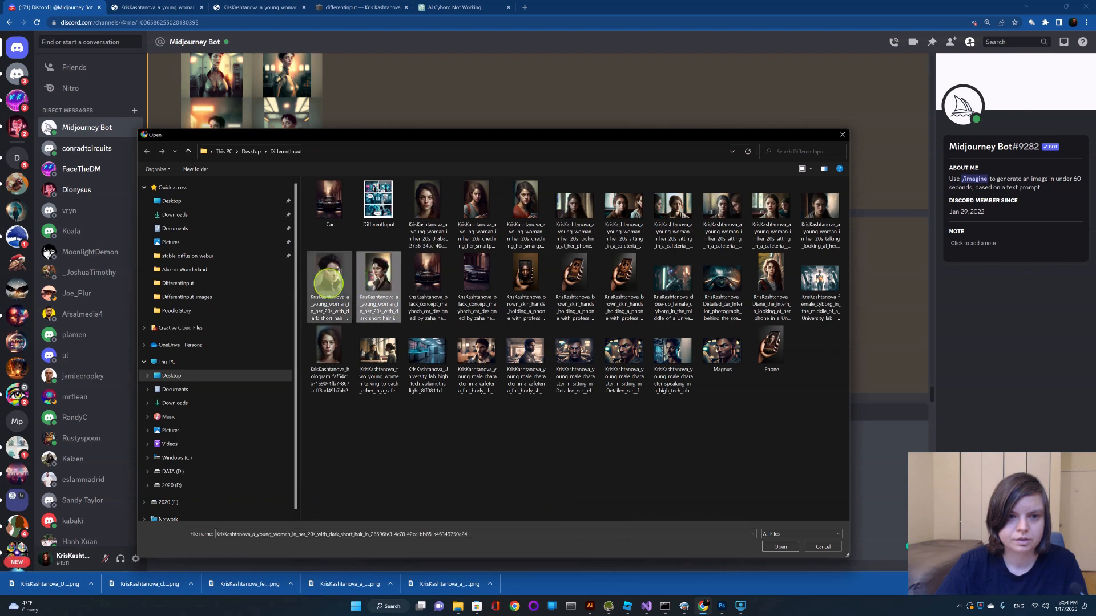
{"action": "left_click", "coordinate": [790, 547]}
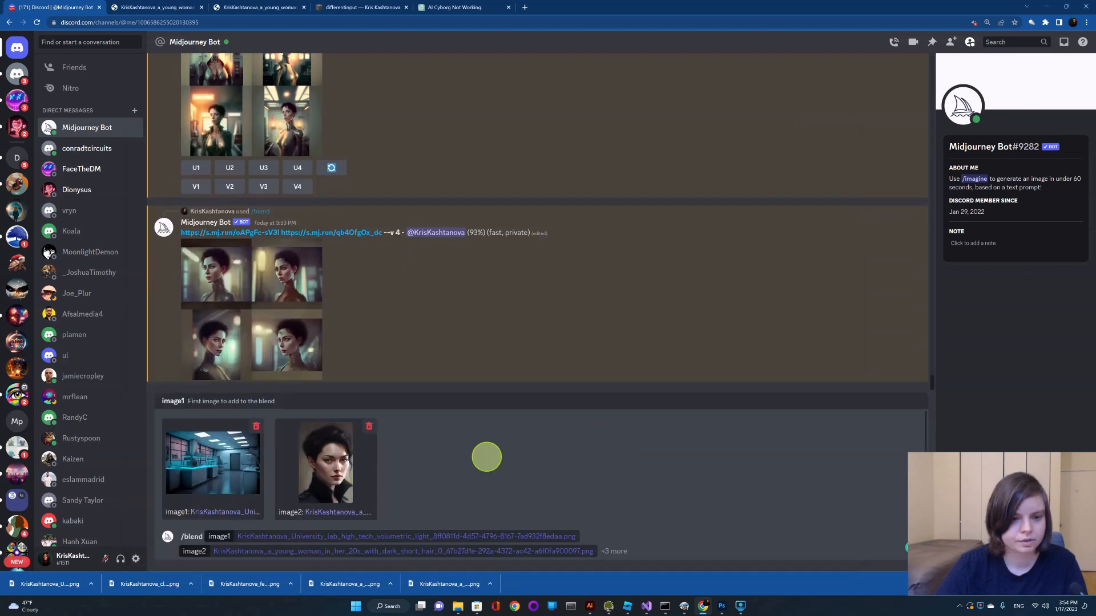
{"action": "left_click", "coordinate": [595, 549]}
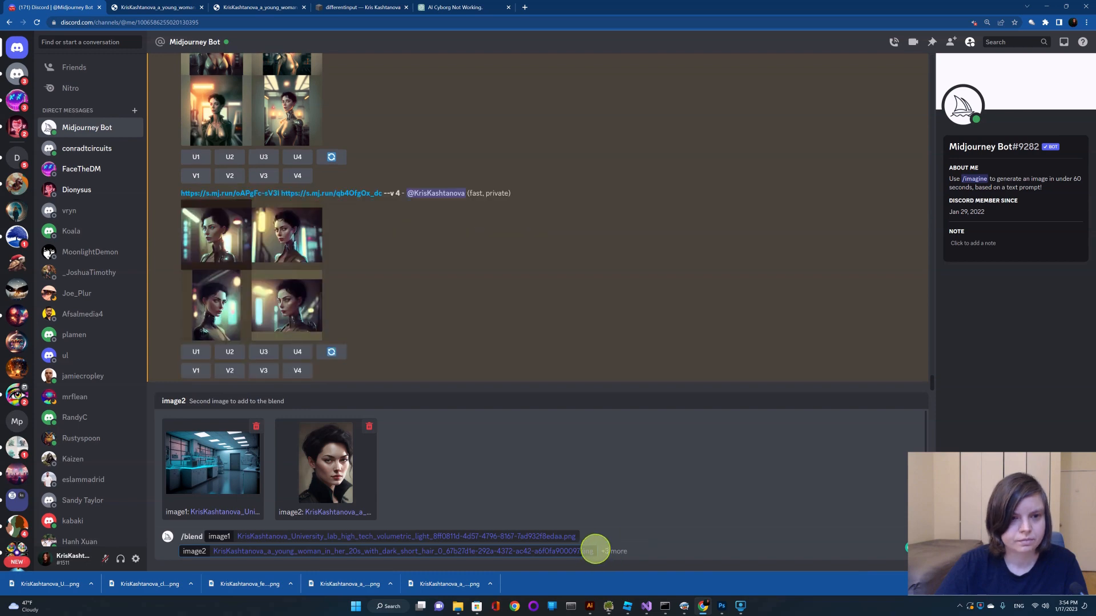
{"action": "key", "text": "Return"}
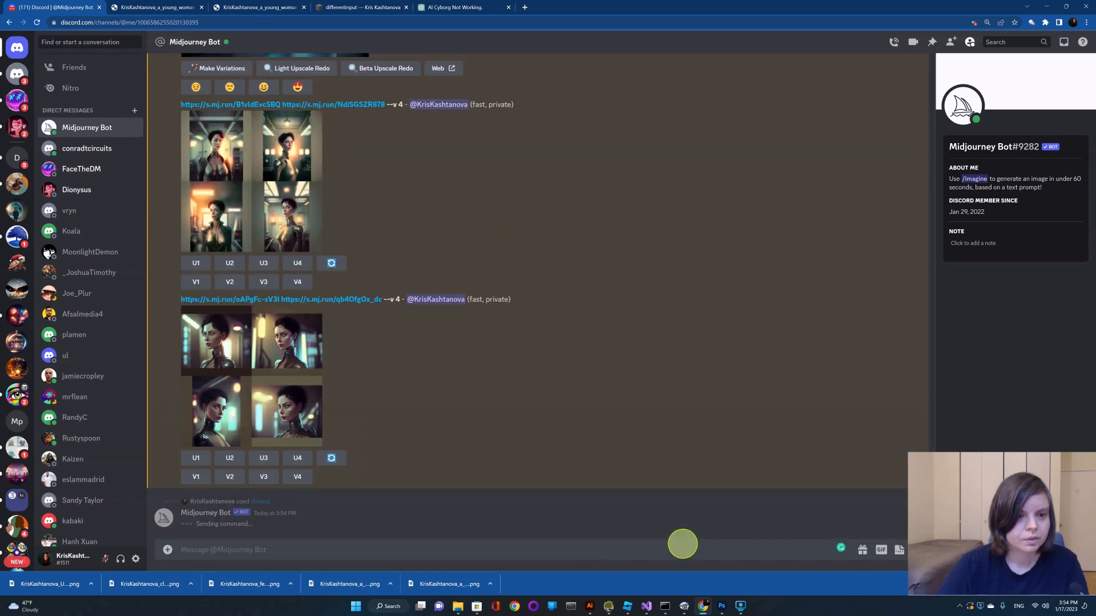
Enlarge the blend grid made from the close-up female cyborg to examine its results, then close it.
{"action": "left_click", "coordinate": [267, 379]}
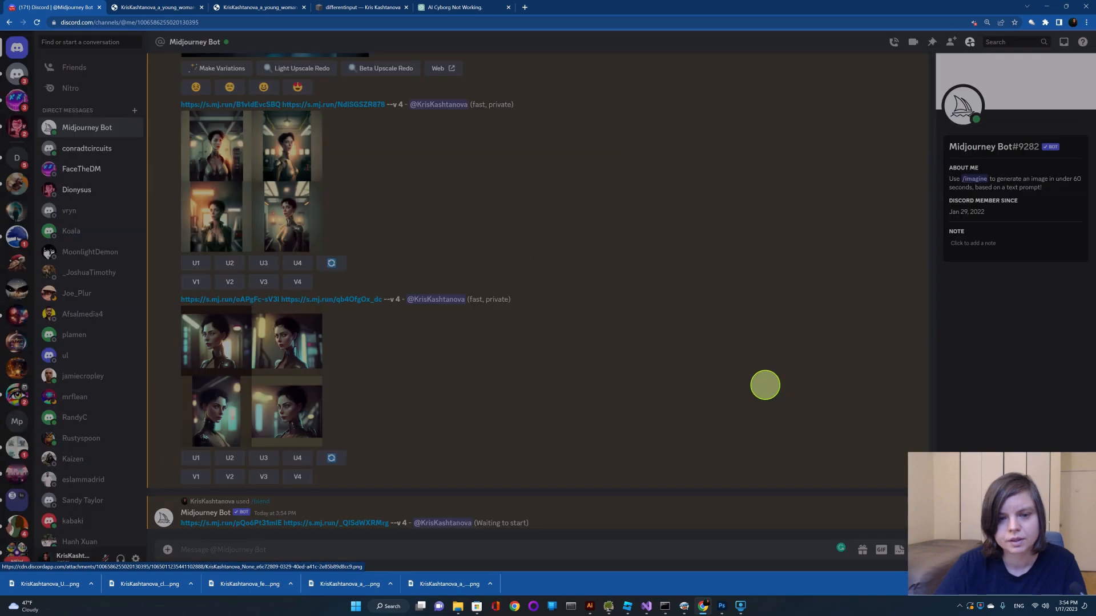
{"action": "left_click", "coordinate": [768, 385]}
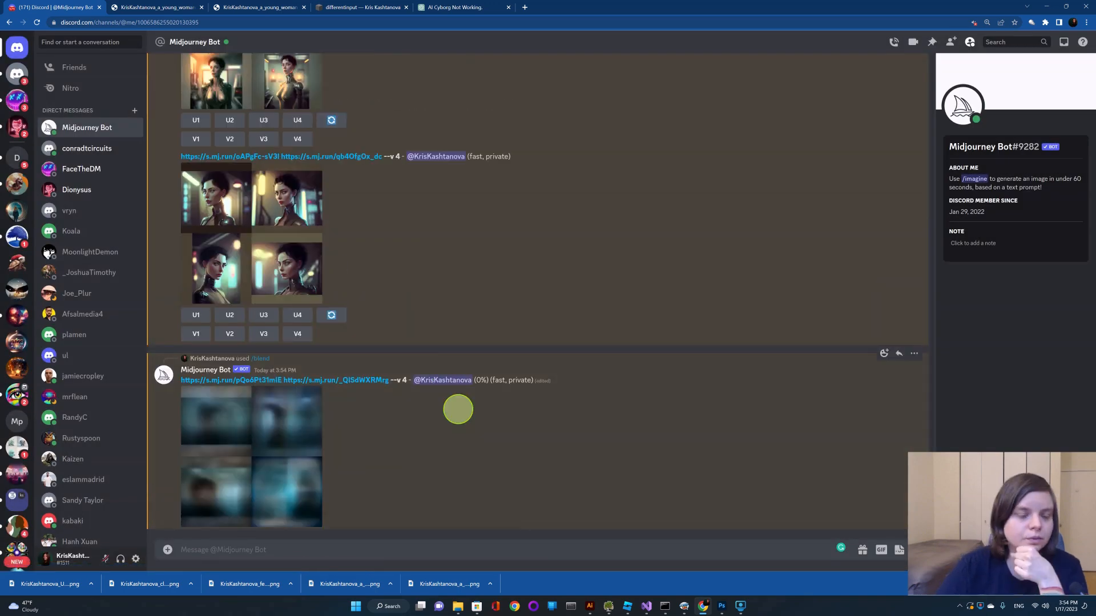
Enlarge the close-up cyborg blend grid and the still-rendering University lab blend grid in turn to compare their results, closing each.
{"action": "scroll", "coordinate": [457, 409], "scroll_direction": "up", "scroll_amount": 5}
{"action": "scroll", "coordinate": [457, 409], "scroll_direction": "down", "scroll_amount": 5}
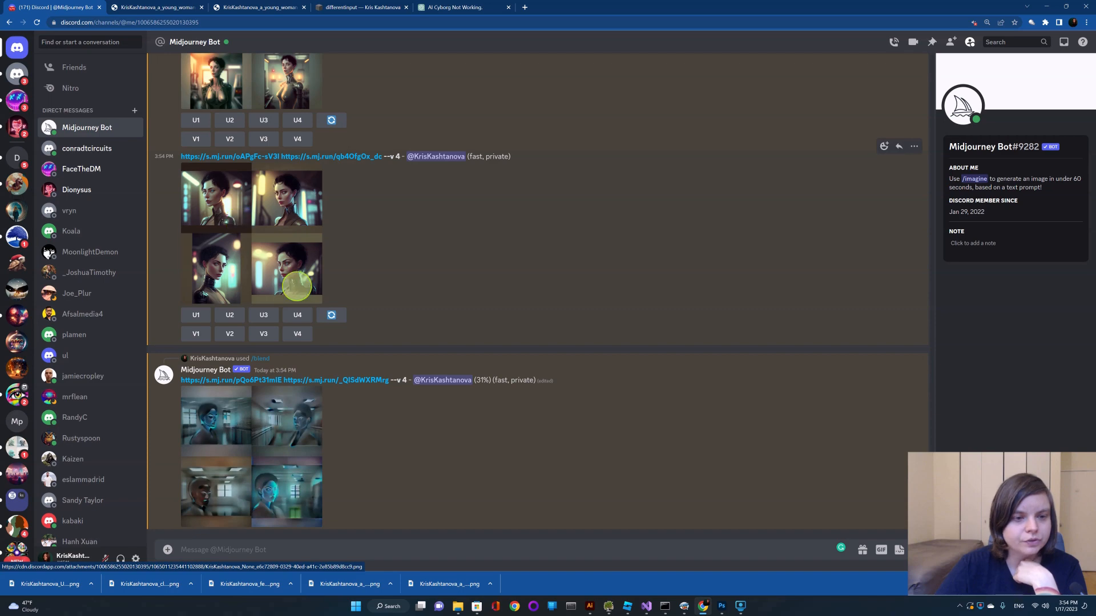
{"action": "left_click", "coordinate": [291, 274]}
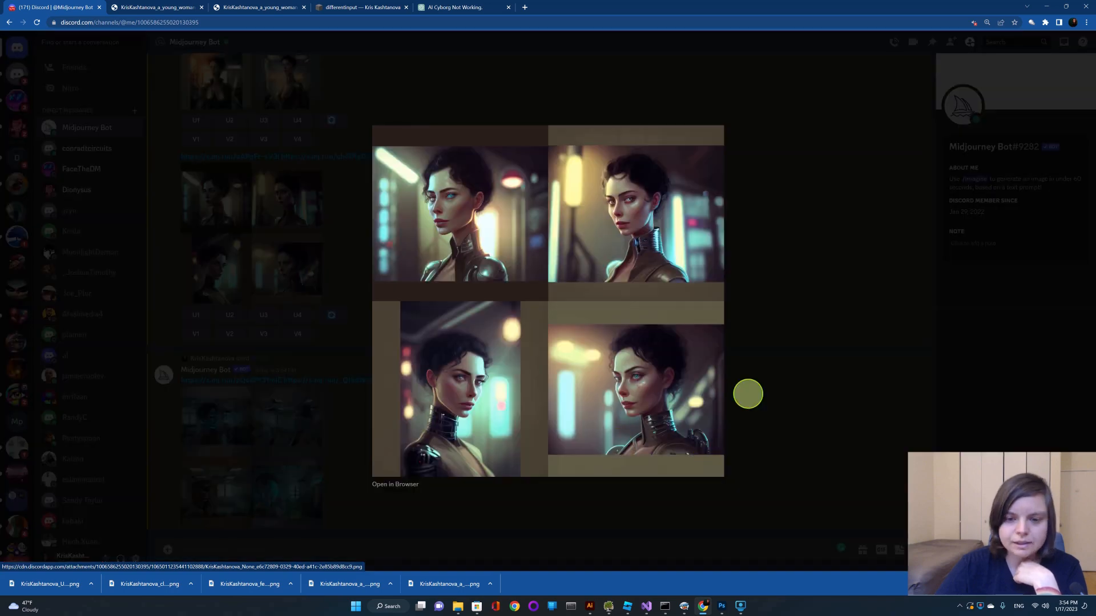
{"action": "left_click", "coordinate": [765, 379]}
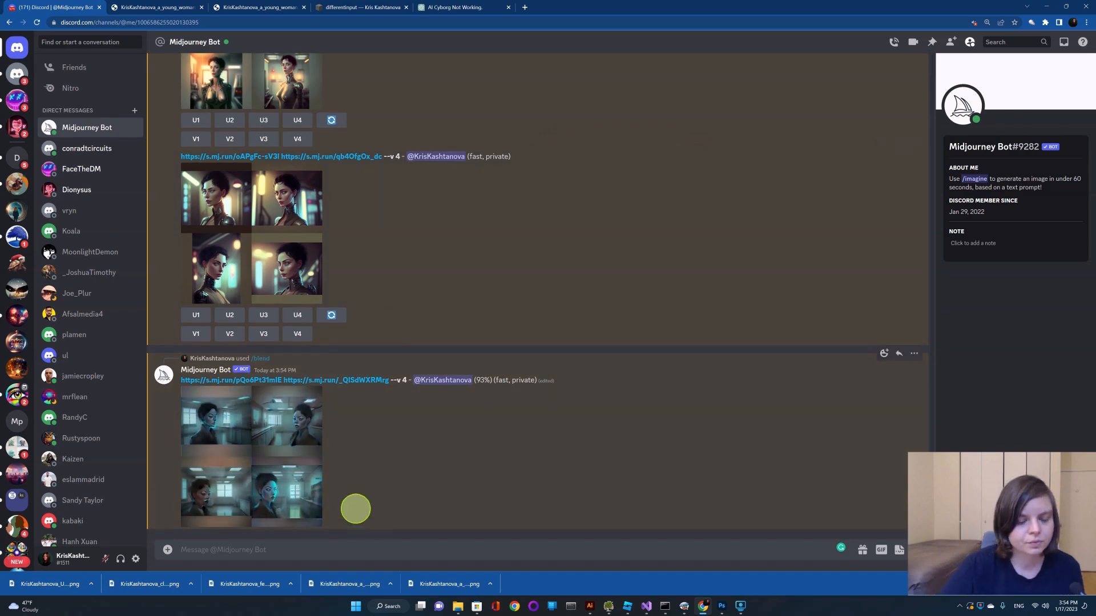
{"action": "left_click", "coordinate": [296, 494]}
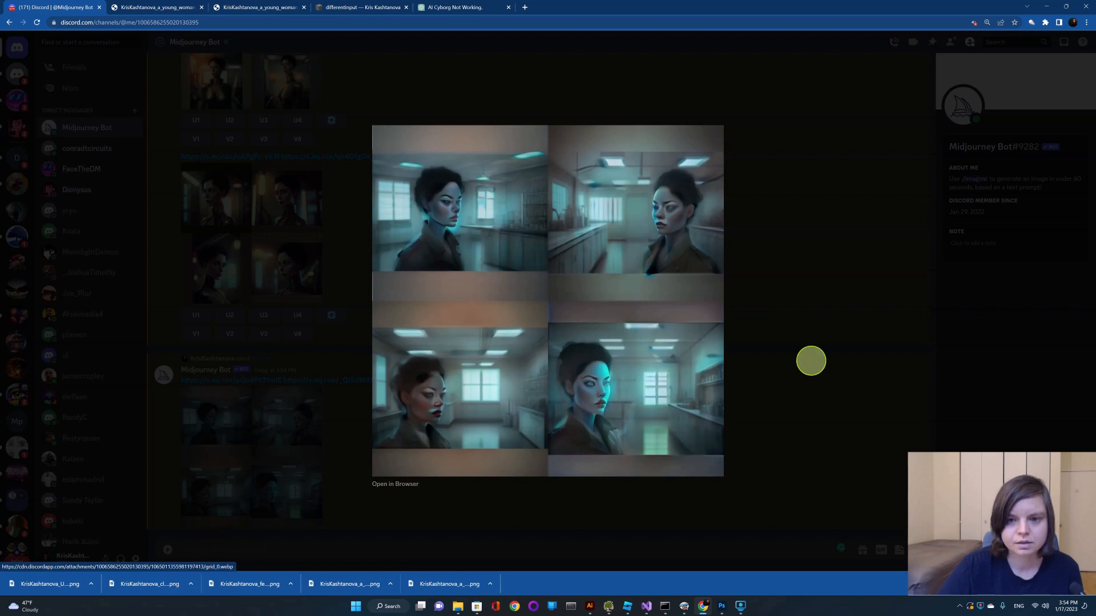
{"action": "left_click", "coordinate": [780, 367]}
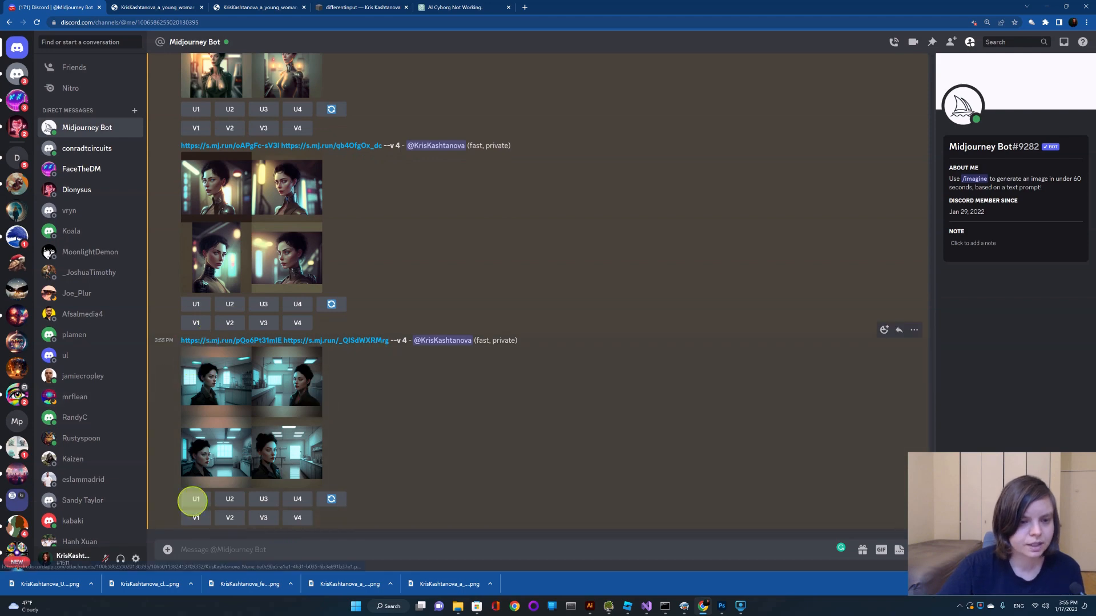
Upscale image 1 of the woman-in-University-lab blend, and view that blend's grid enlarged.
{"action": "left_click", "coordinate": [195, 500]}
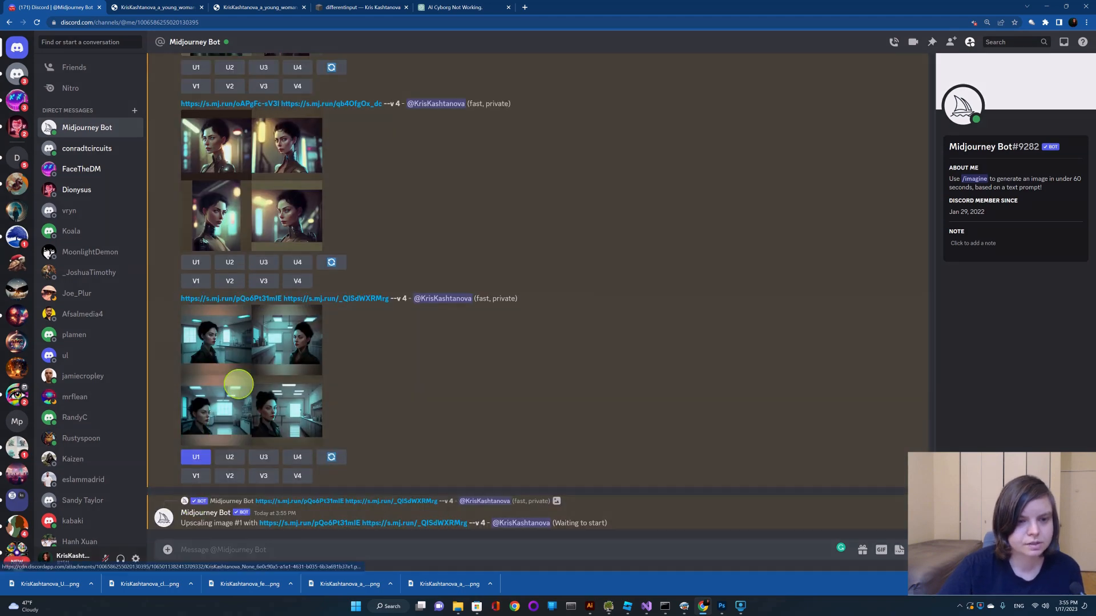
{"action": "left_click", "coordinate": [233, 385]}
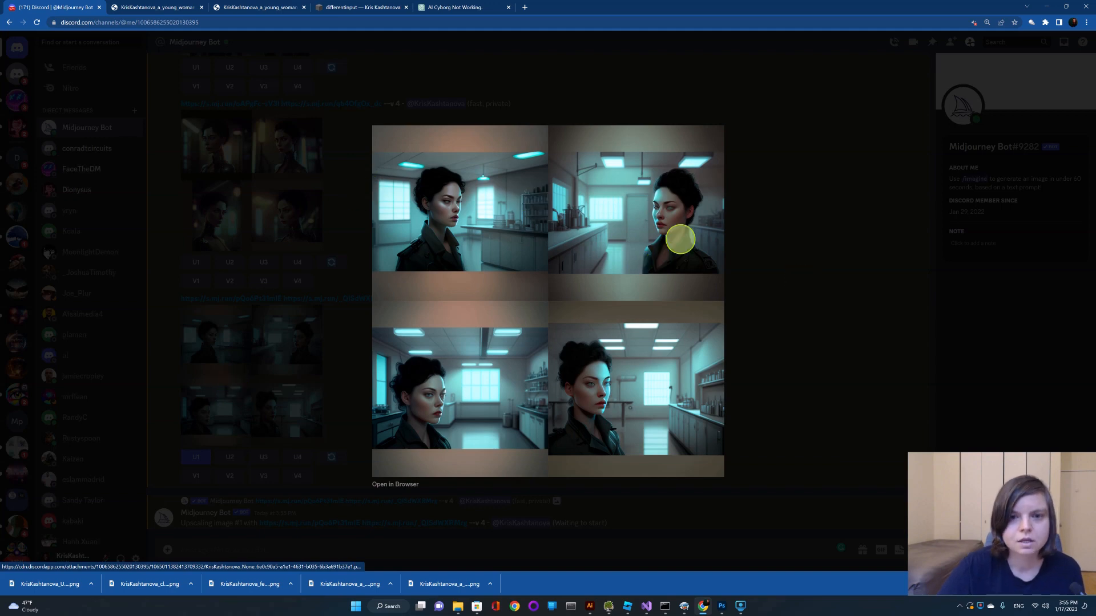
{"action": "left_click", "coordinate": [805, 298]}
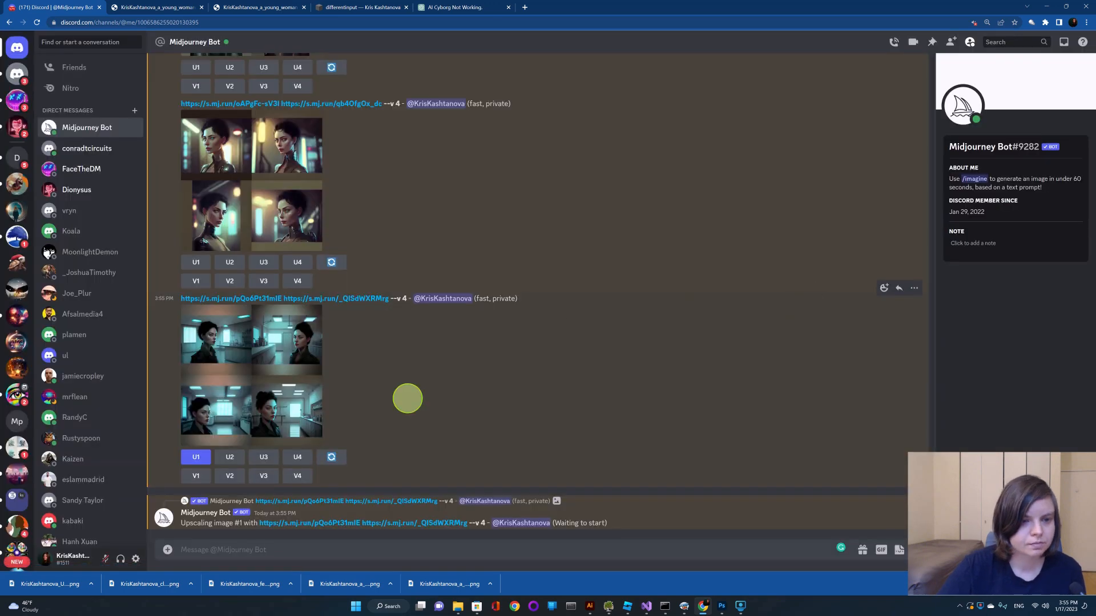
Open the female cyborg in the middle of a University lab picture from the DifferentInput folder in Photoshop.
{"action": "scroll", "coordinate": [406, 399], "scroll_direction": "up", "scroll_amount": 10}
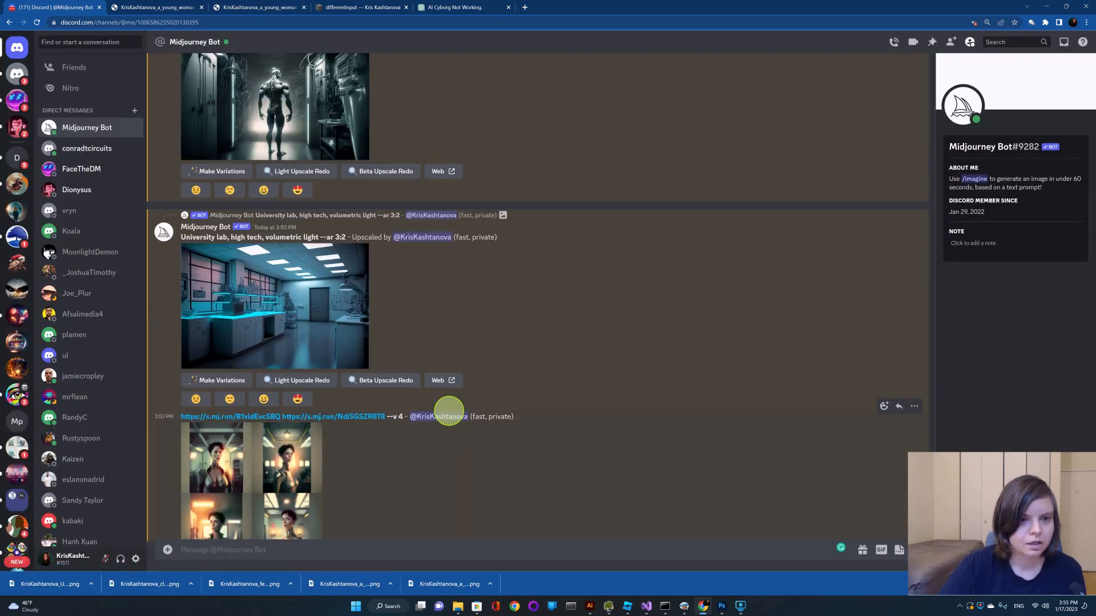
{"action": "scroll", "coordinate": [532, 423], "scroll_direction": "up", "scroll_amount": 2}
{"action": "scroll", "coordinate": [531, 424], "scroll_direction": "up", "scroll_amount": 6}
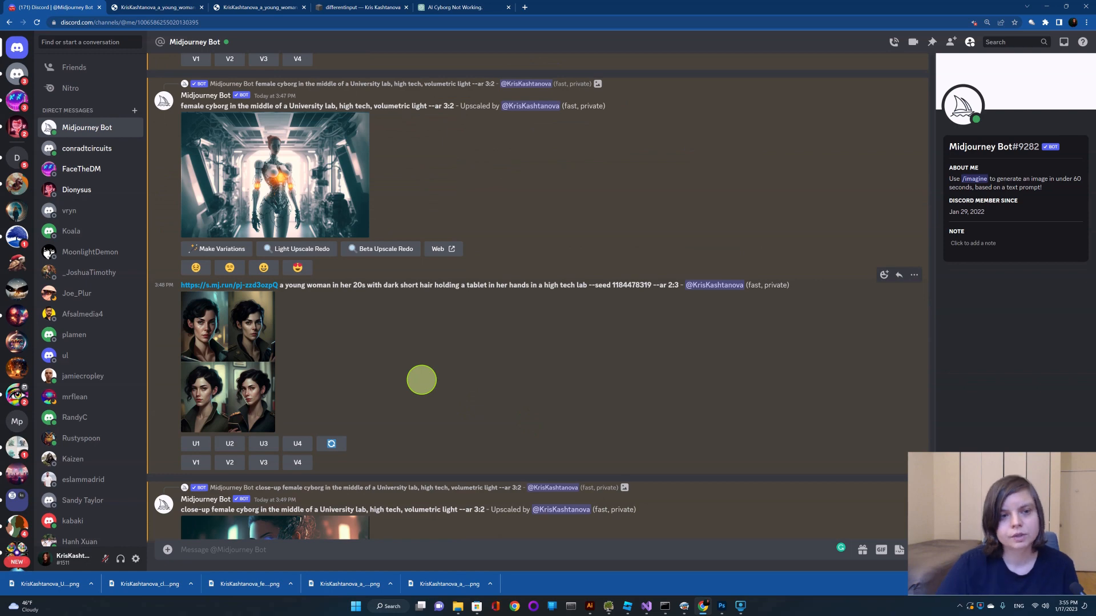
{"action": "left_click", "coordinate": [459, 606]}
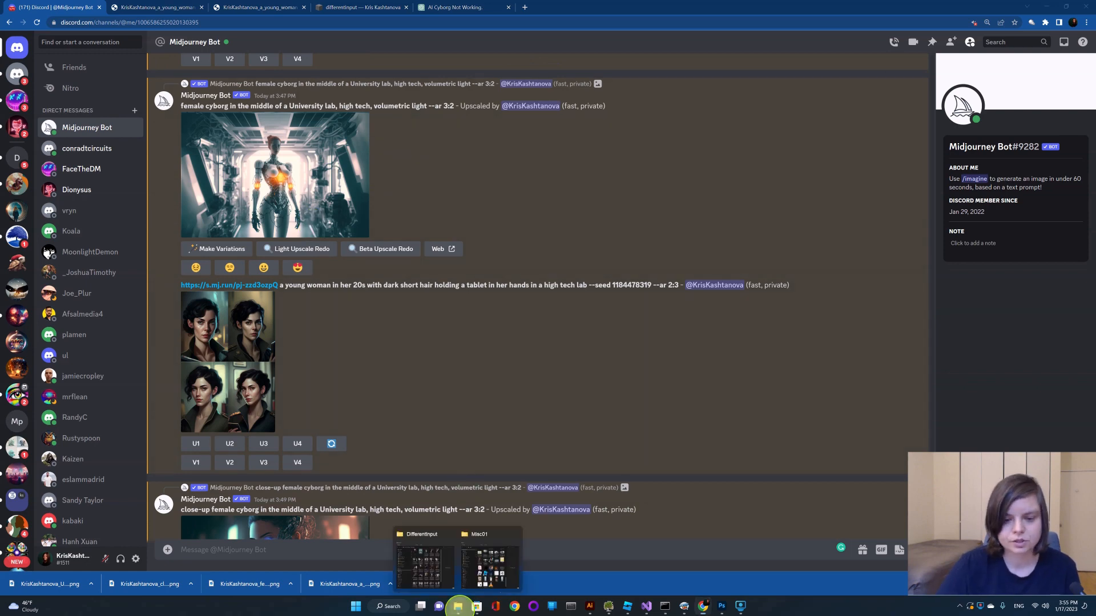
{"action": "left_click", "coordinate": [439, 576]}
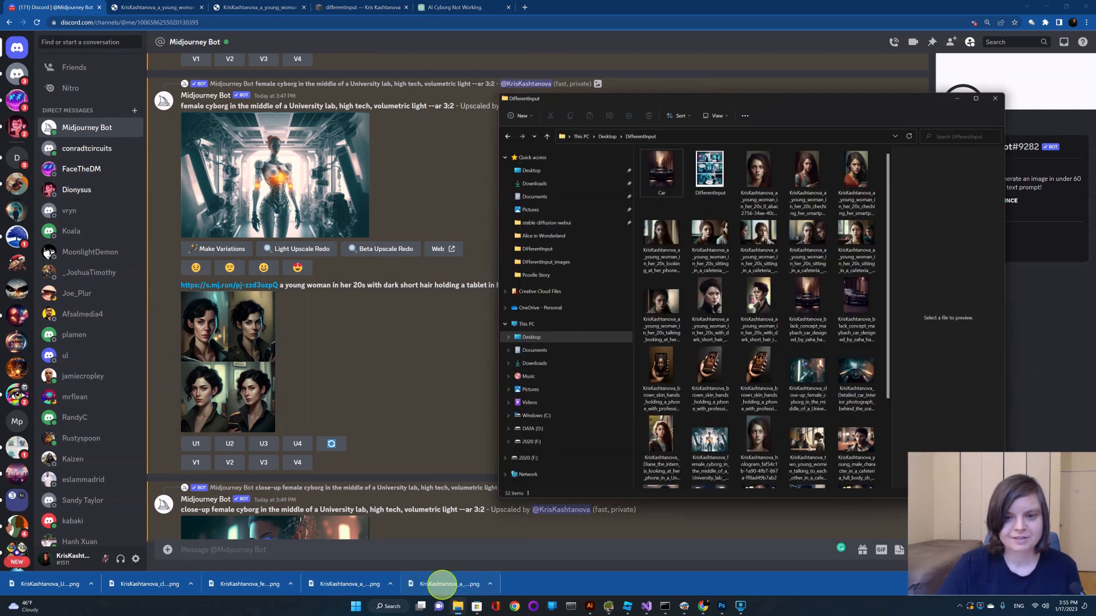
{"action": "scroll", "coordinate": [702, 260], "scroll_direction": "down", "scroll_amount": 2}
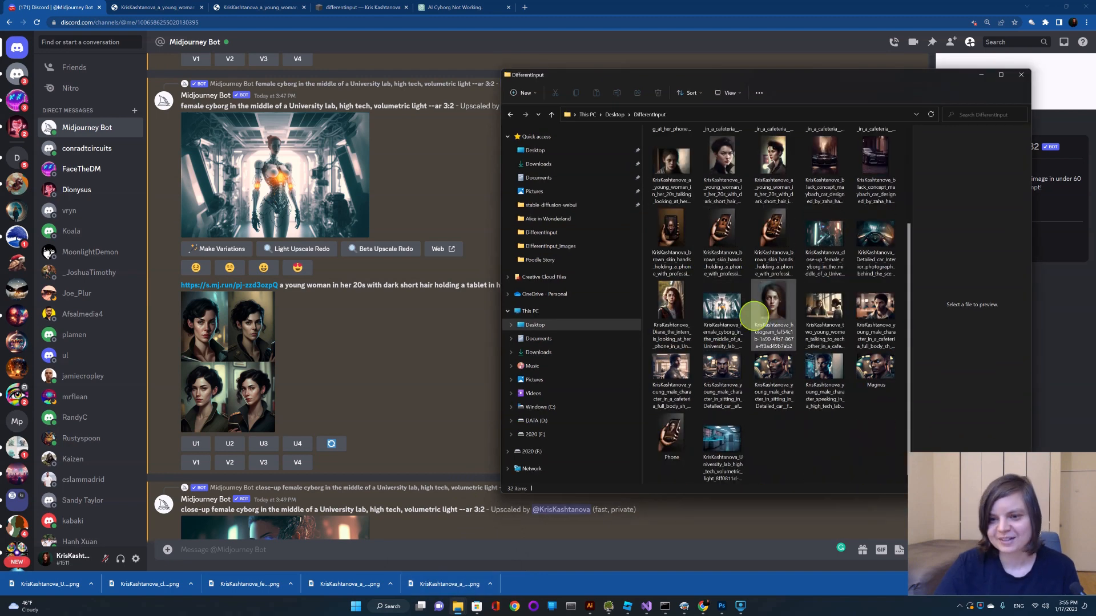
{"action": "left_click", "coordinate": [718, 303]}
{"action": "right_click", "coordinate": [718, 302]}
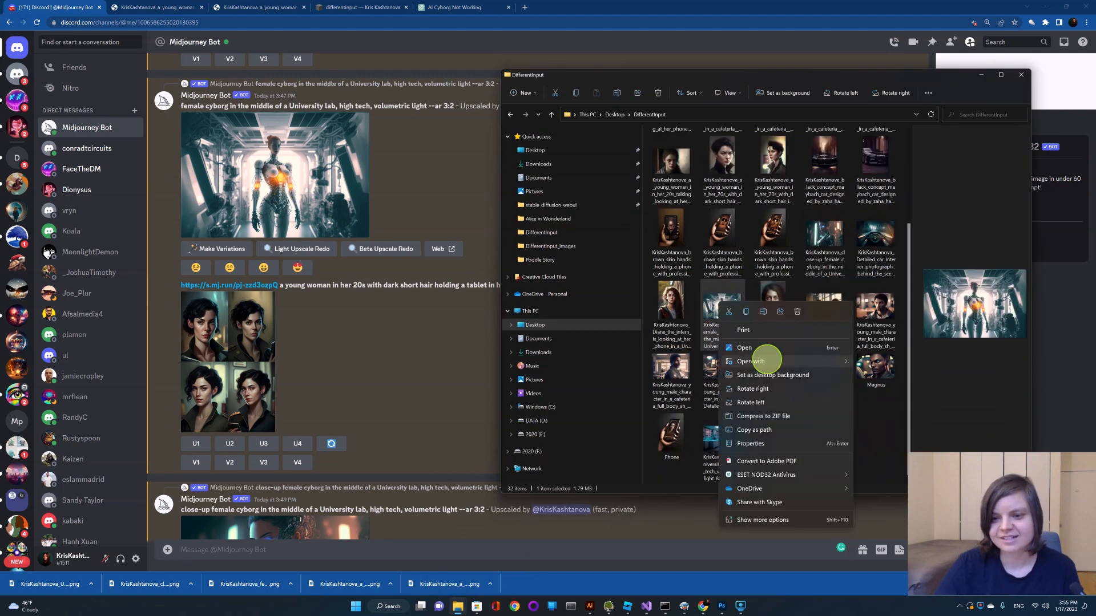
{"action": "mouse_move", "coordinate": [763, 361]}
{"action": "left_click", "coordinate": [902, 376]}
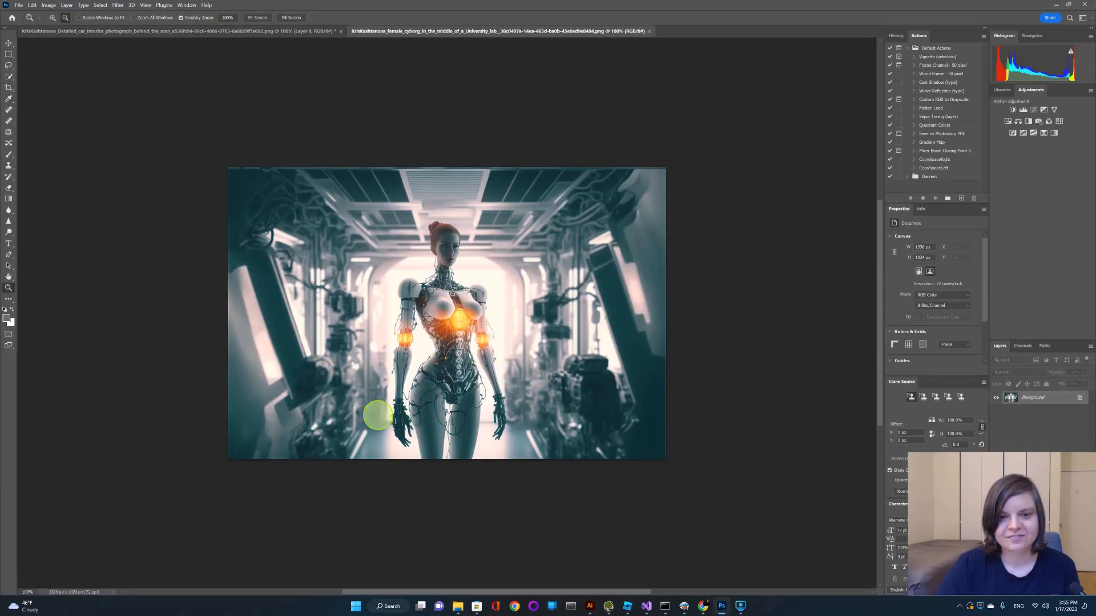
Look through the images saved in the DifferentInput folder.
{"action": "mouse_move", "coordinate": [458, 606]}
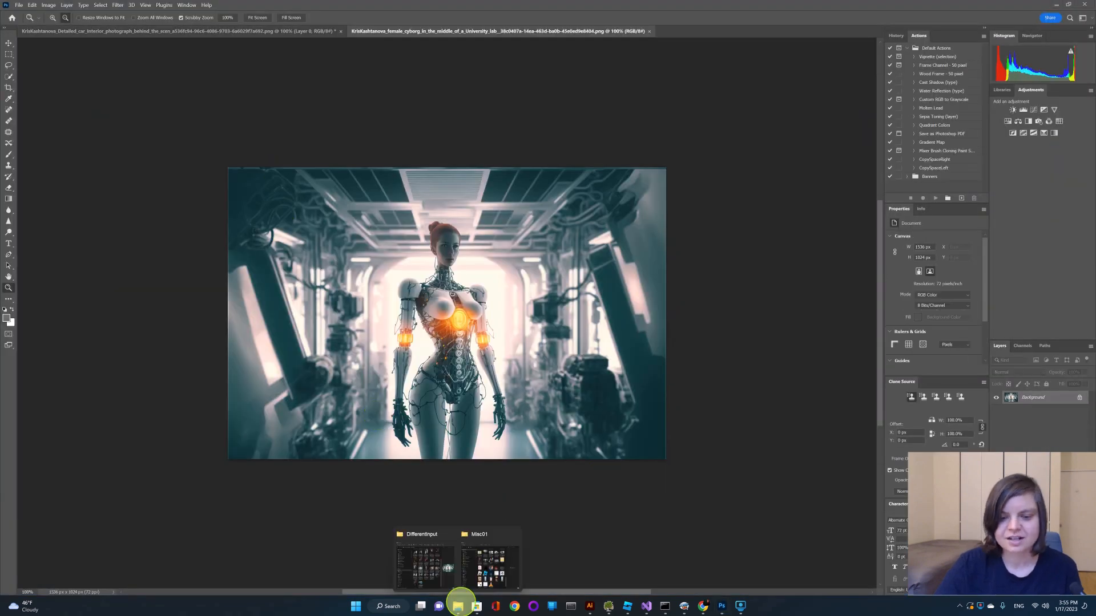
{"action": "left_click", "coordinate": [427, 571]}
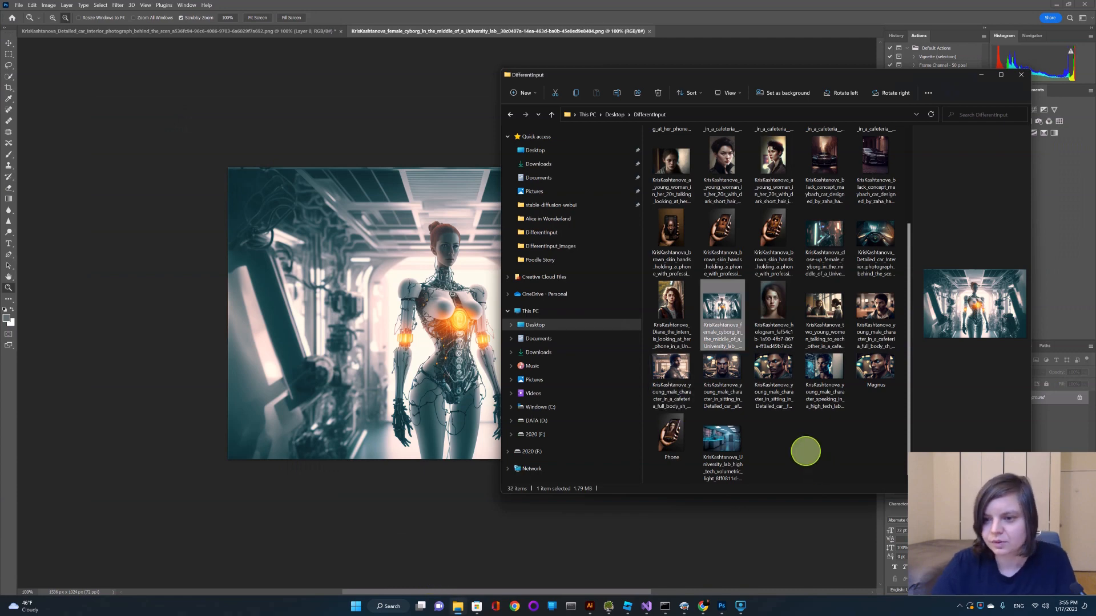
{"action": "scroll", "coordinate": [805, 451], "scroll_direction": "up", "scroll_amount": 3}
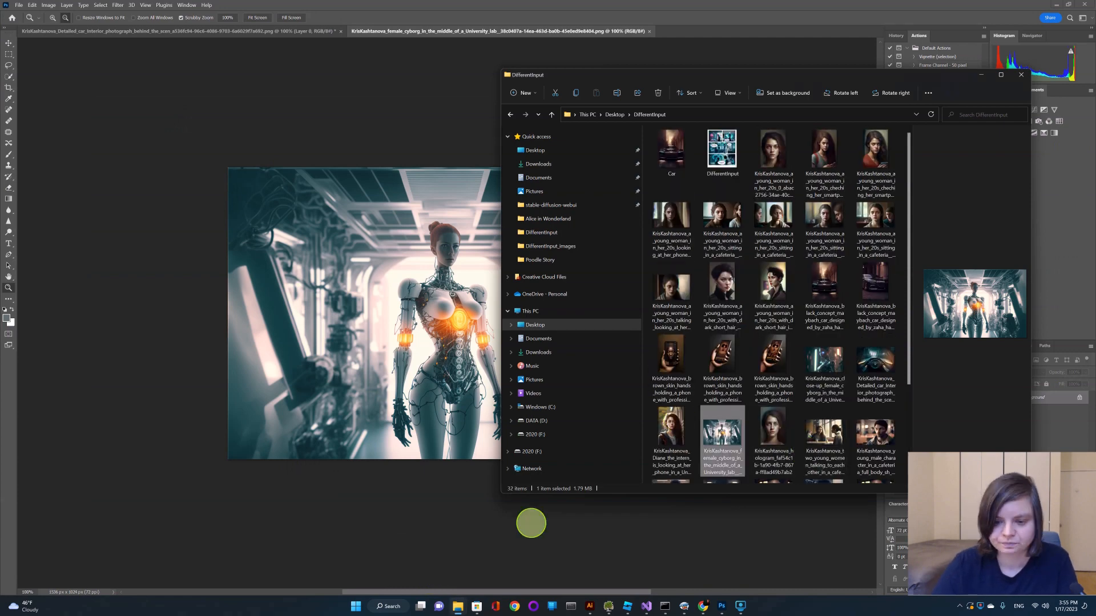
Switch back to Discord, examine the enlarged University lab blend grid, and compare it with the earlier cyborg and lab pictures in the chat.
{"action": "left_click", "coordinate": [702, 605]}
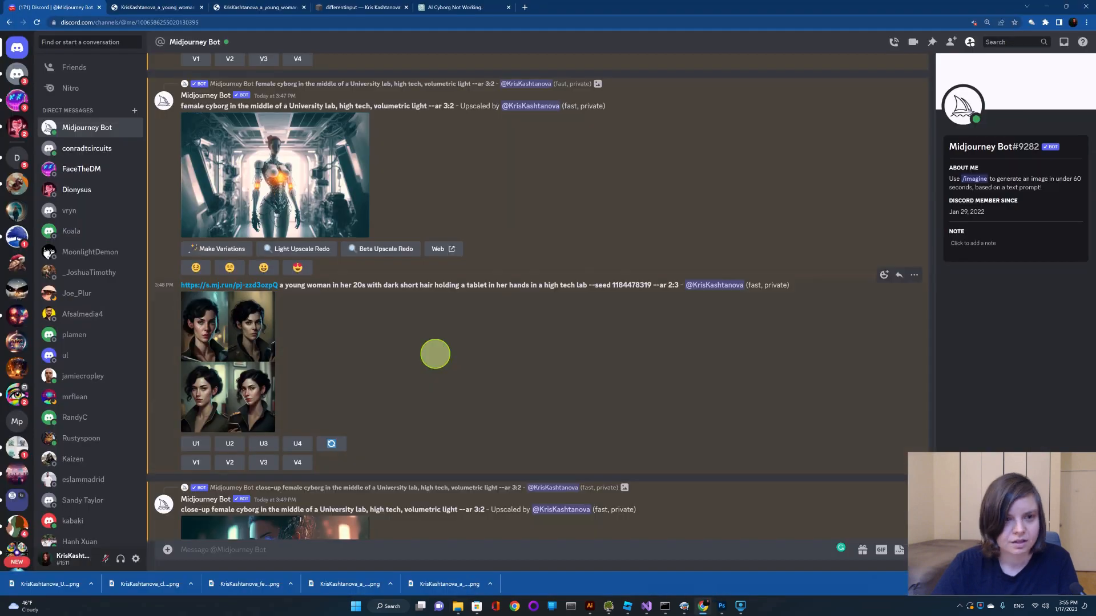
{"action": "scroll", "coordinate": [440, 360], "scroll_direction": "down", "scroll_amount": 4}
{"action": "scroll", "coordinate": [447, 366], "scroll_direction": "down", "scroll_amount": 15}
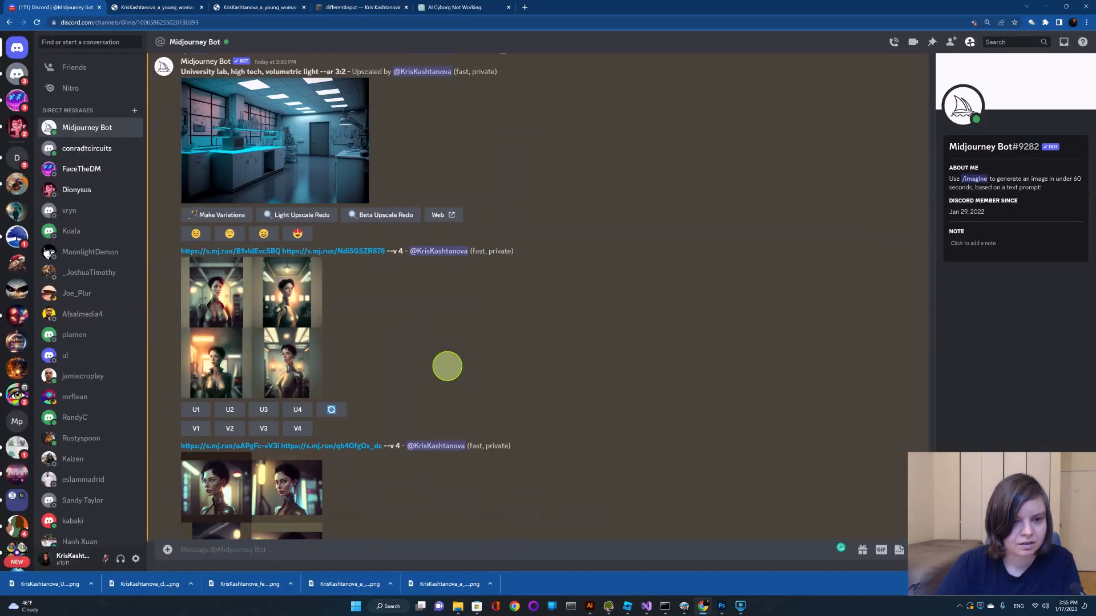
{"action": "scroll", "coordinate": [447, 366], "scroll_direction": "down", "scroll_amount": 4}
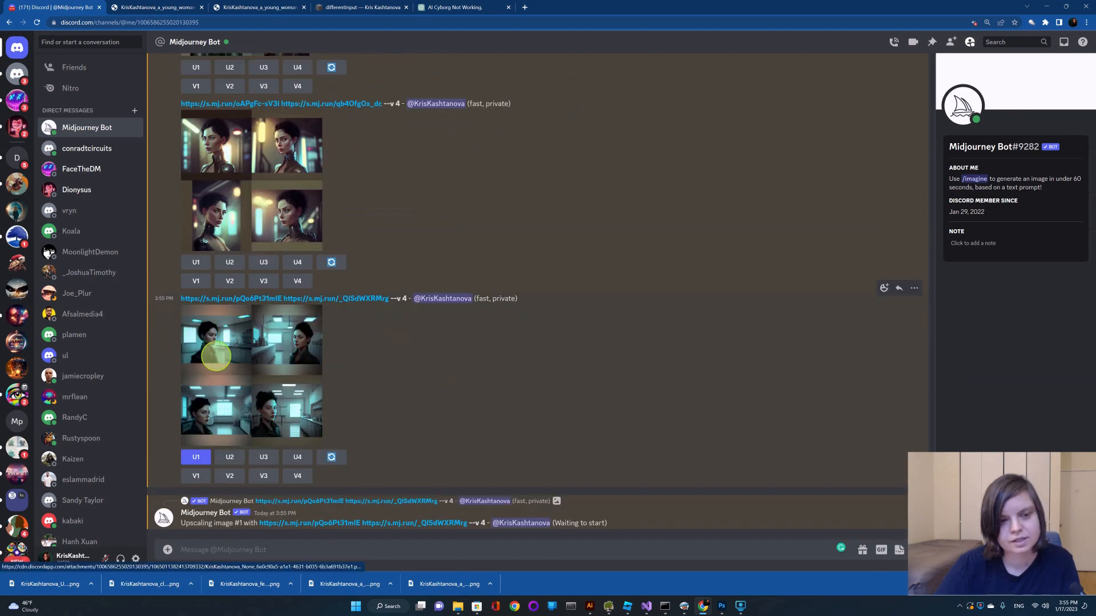
{"action": "left_click", "coordinate": [216, 356]}
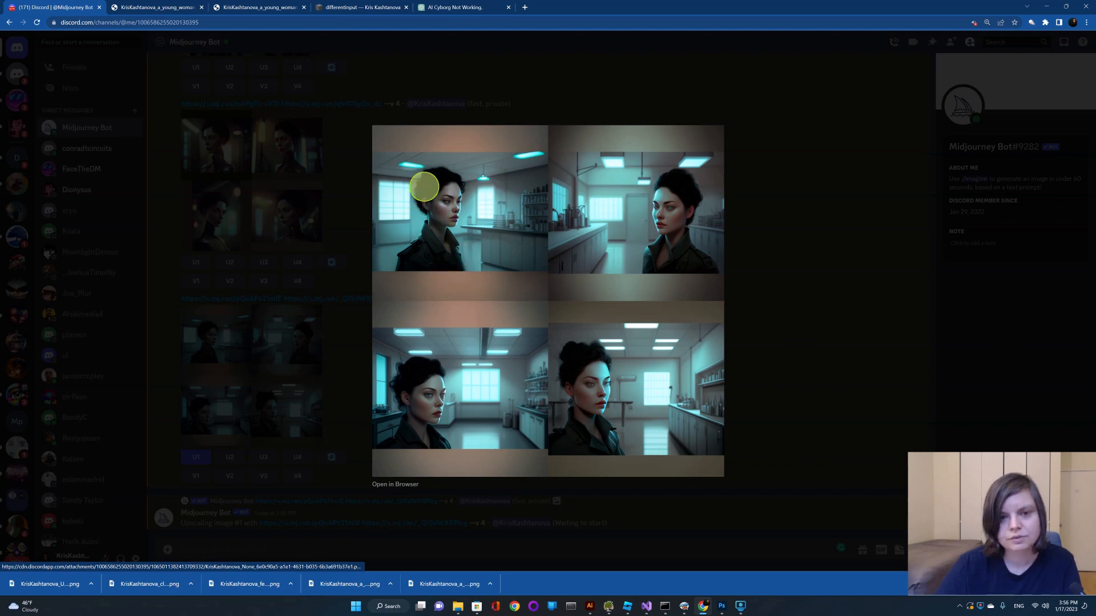
{"action": "left_click", "coordinate": [822, 318]}
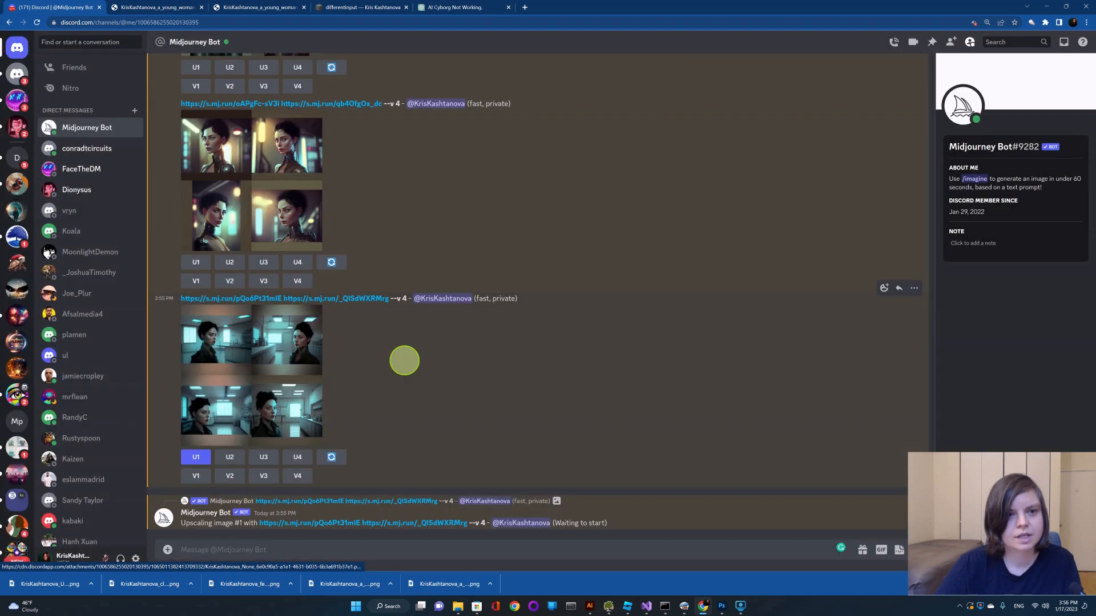
{"action": "scroll", "coordinate": [303, 343], "scroll_direction": "up", "scroll_amount": 3}
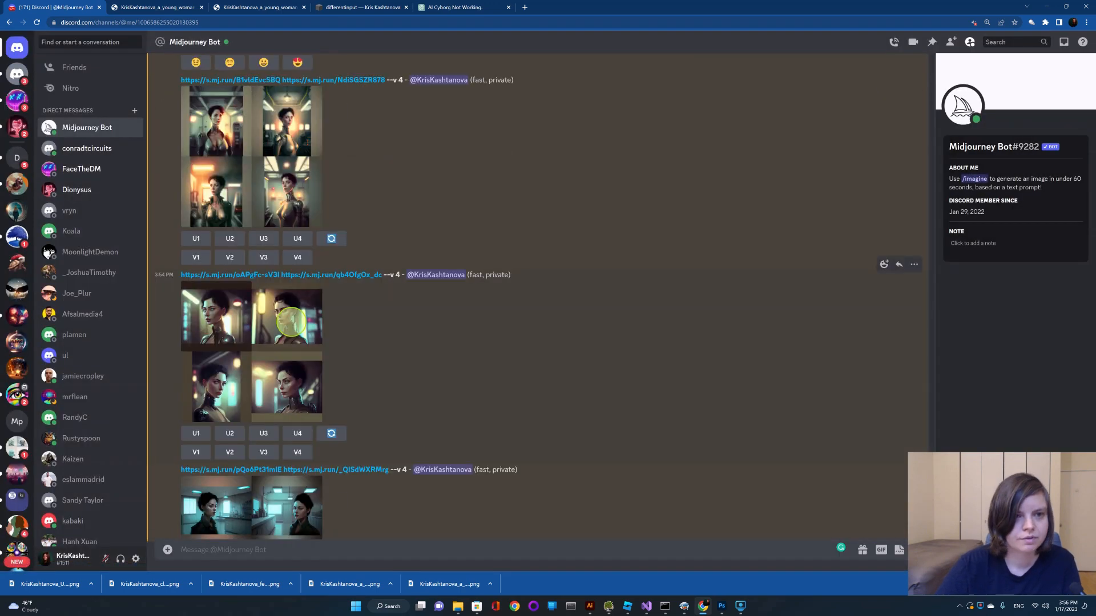
{"action": "scroll", "coordinate": [291, 321], "scroll_direction": "up", "scroll_amount": 8}
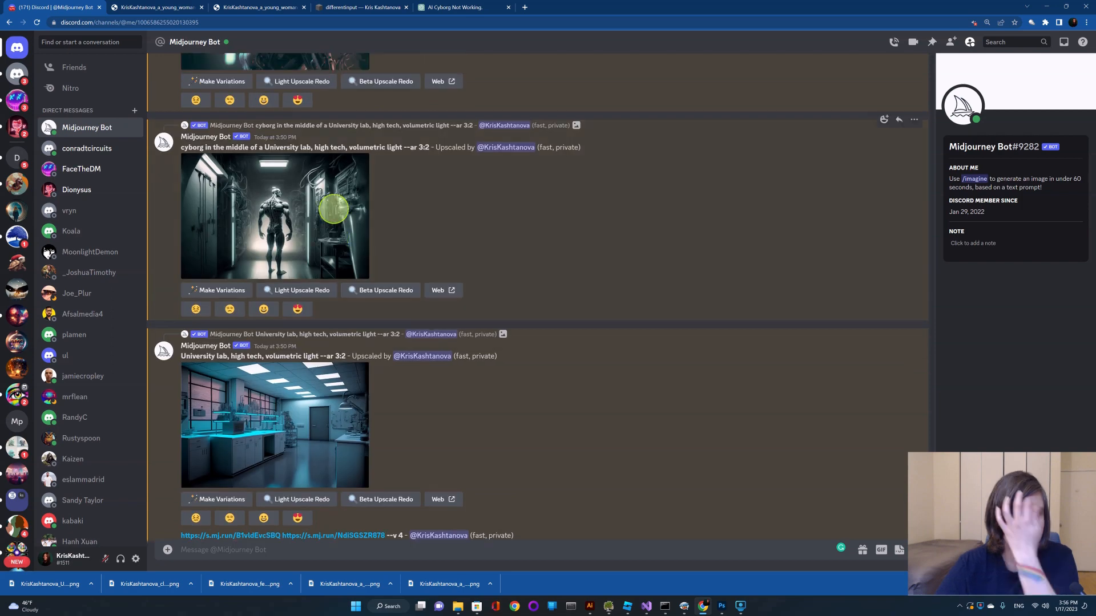
{"action": "scroll", "coordinate": [334, 208], "scroll_direction": "up", "scroll_amount": 10}
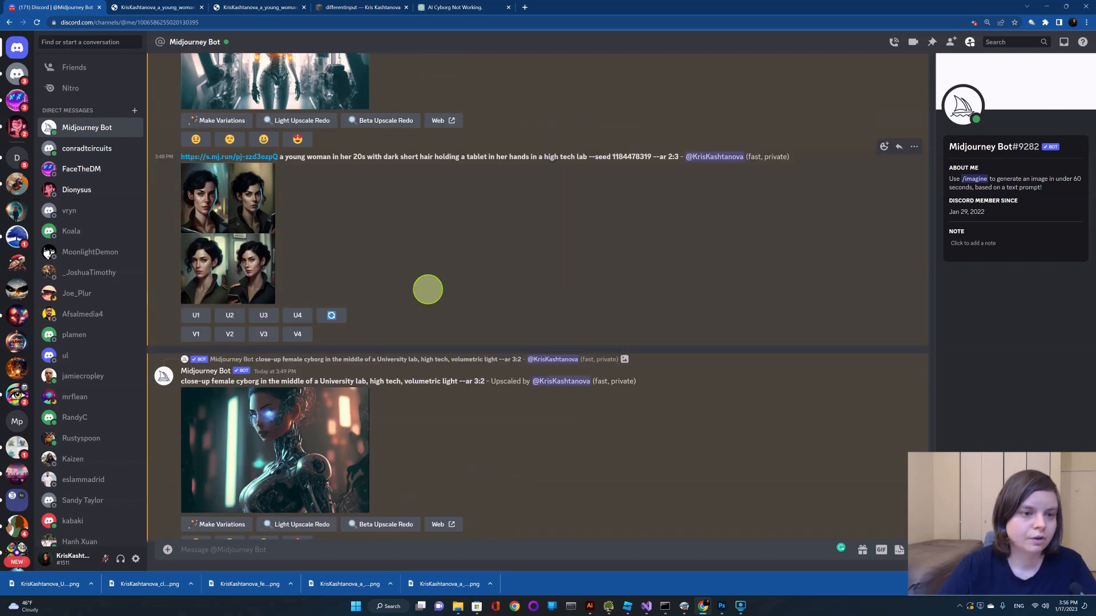
{"action": "scroll", "coordinate": [370, 220], "scroll_direction": "up", "scroll_amount": 3}
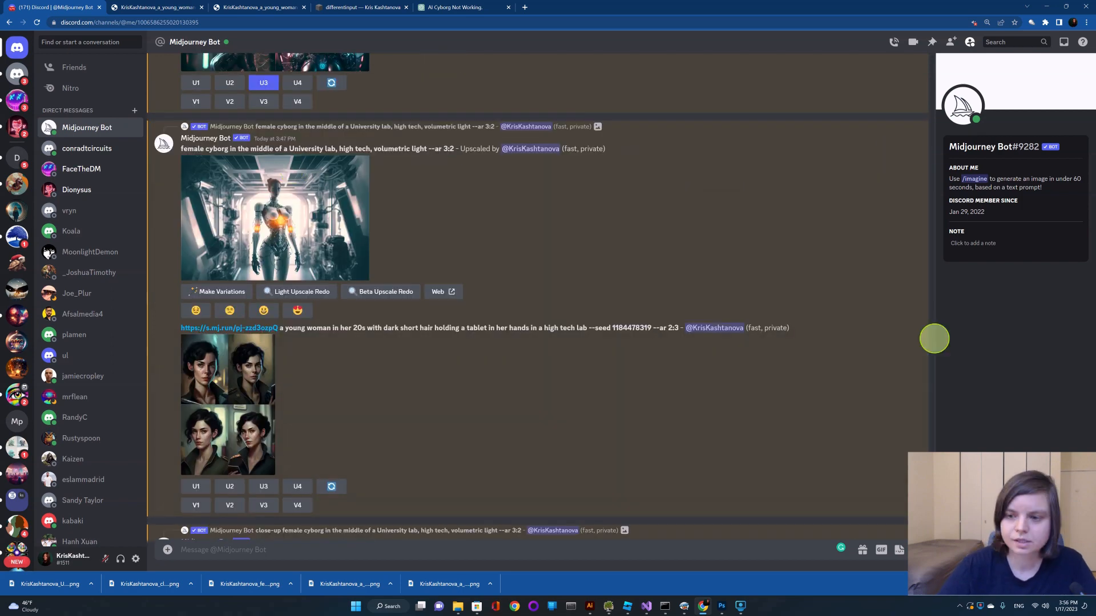
{"action": "scroll", "coordinate": [565, 326], "scroll_direction": "down", "scroll_amount": 11}
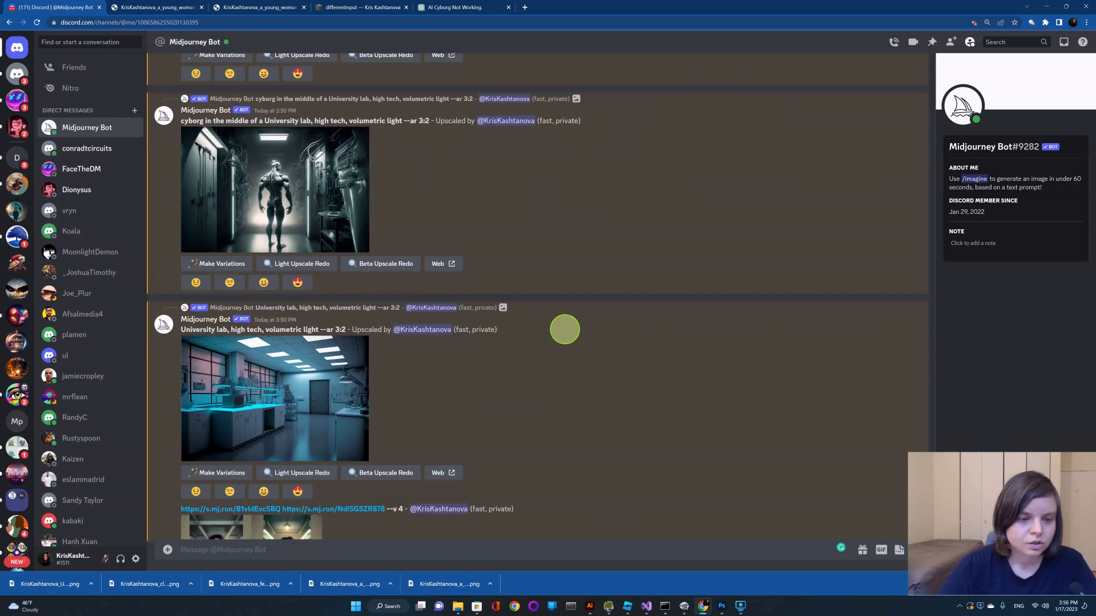
Save the upscaled image of the short-haired woman in the University lab under its suggested file name and close the enlarged view.
{"action": "scroll", "coordinate": [565, 329], "scroll_direction": "down", "scroll_amount": 15}
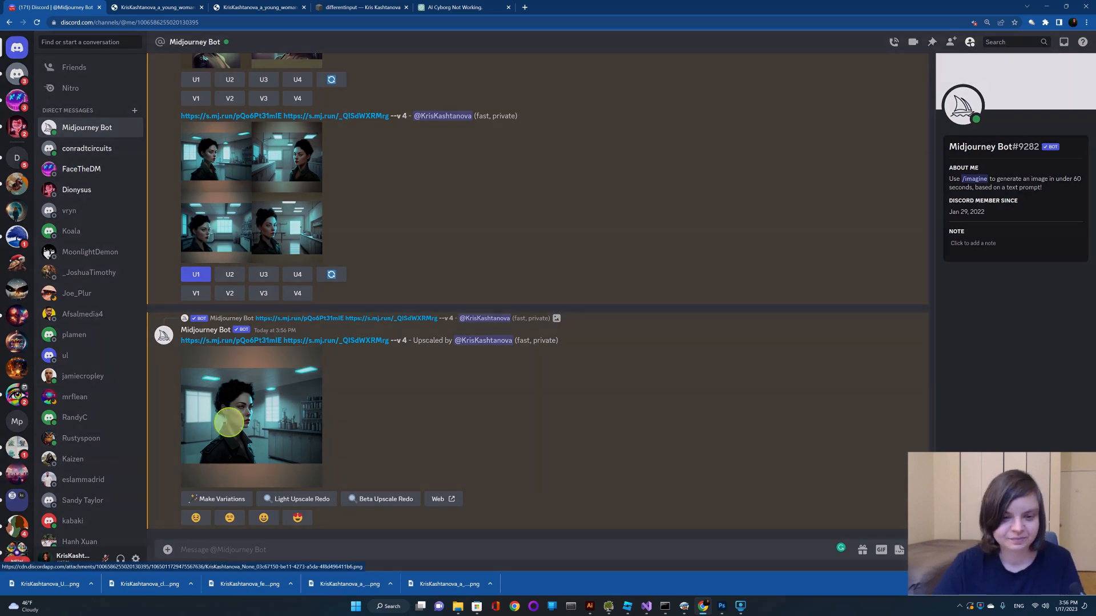
{"action": "left_click", "coordinate": [225, 361]}
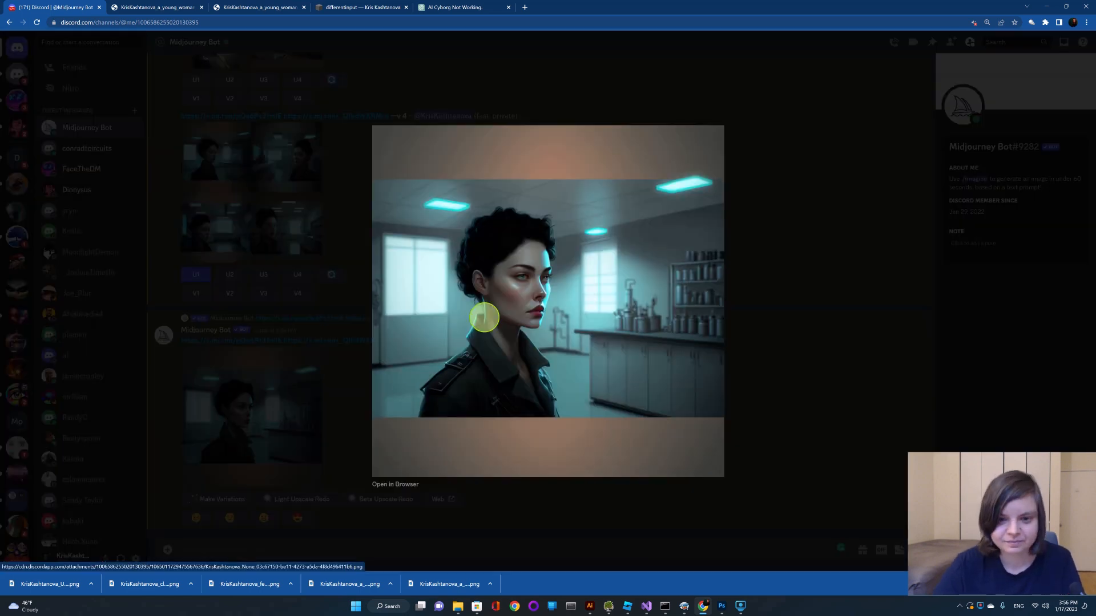
{"action": "right_click", "coordinate": [486, 320]}
{"action": "left_click", "coordinate": [511, 337]}
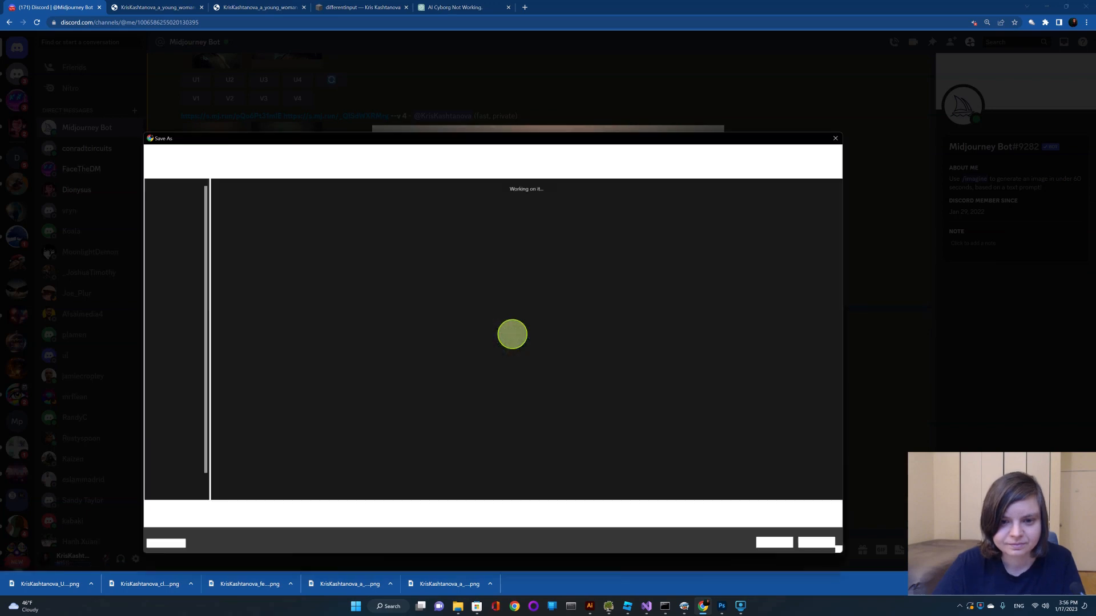
{"action": "left_click", "coordinate": [779, 546]}
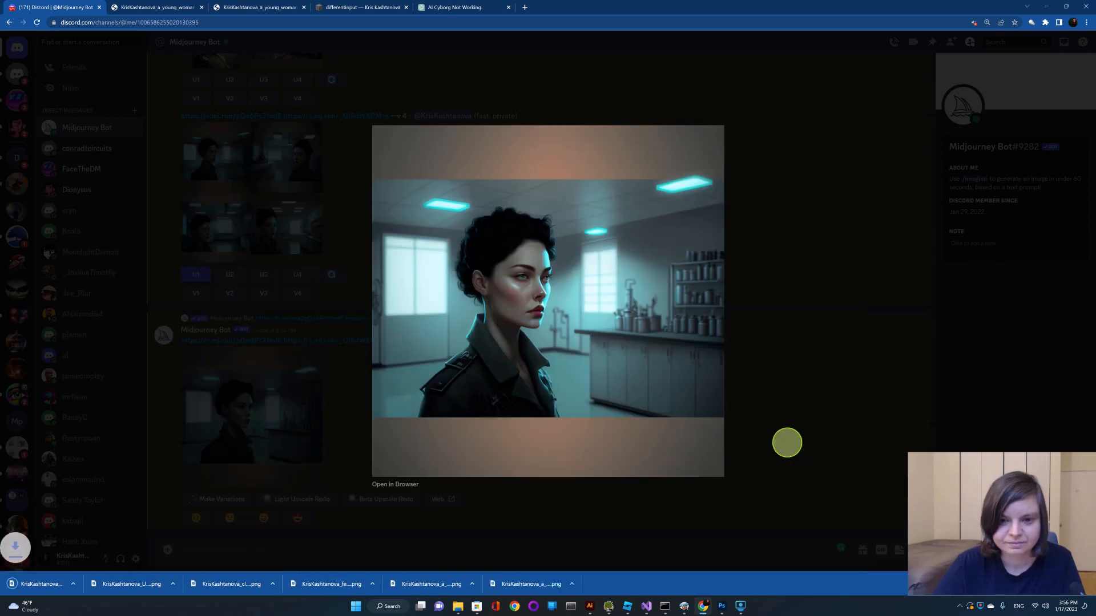
{"action": "left_click", "coordinate": [786, 443]}
Switch from Discord to Photoshop and open the saved image of the short-haired woman in the University lab from the DifferentInput folder.
{"action": "scroll", "coordinate": [411, 423], "scroll_direction": "up", "scroll_amount": 7}
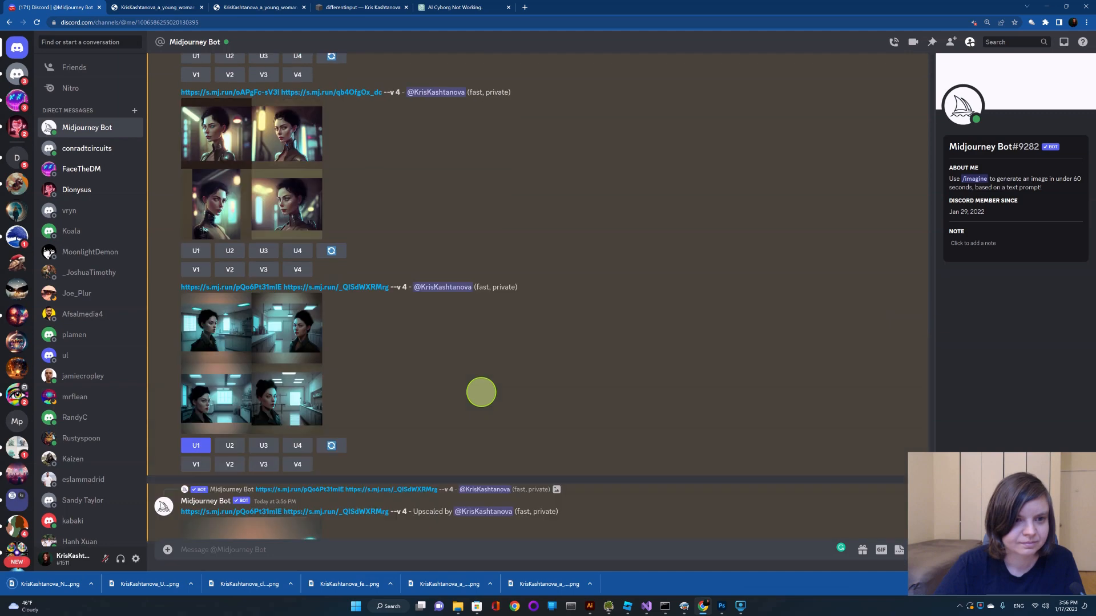
{"action": "scroll", "coordinate": [484, 396], "scroll_direction": "up", "scroll_amount": 5}
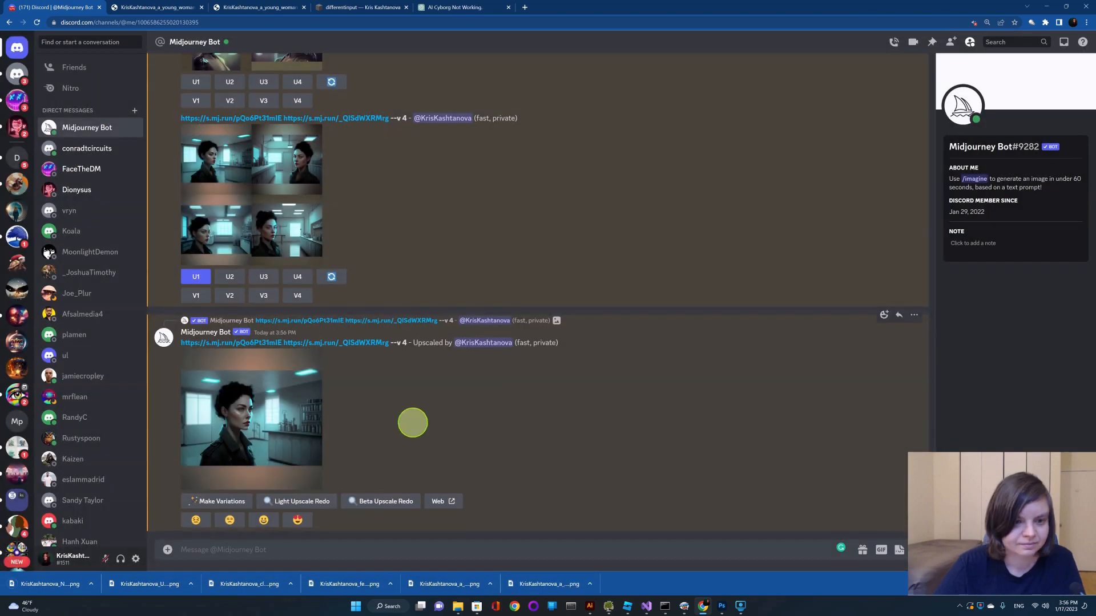
{"action": "scroll", "coordinate": [485, 394], "scroll_direction": "up", "scroll_amount": 15}
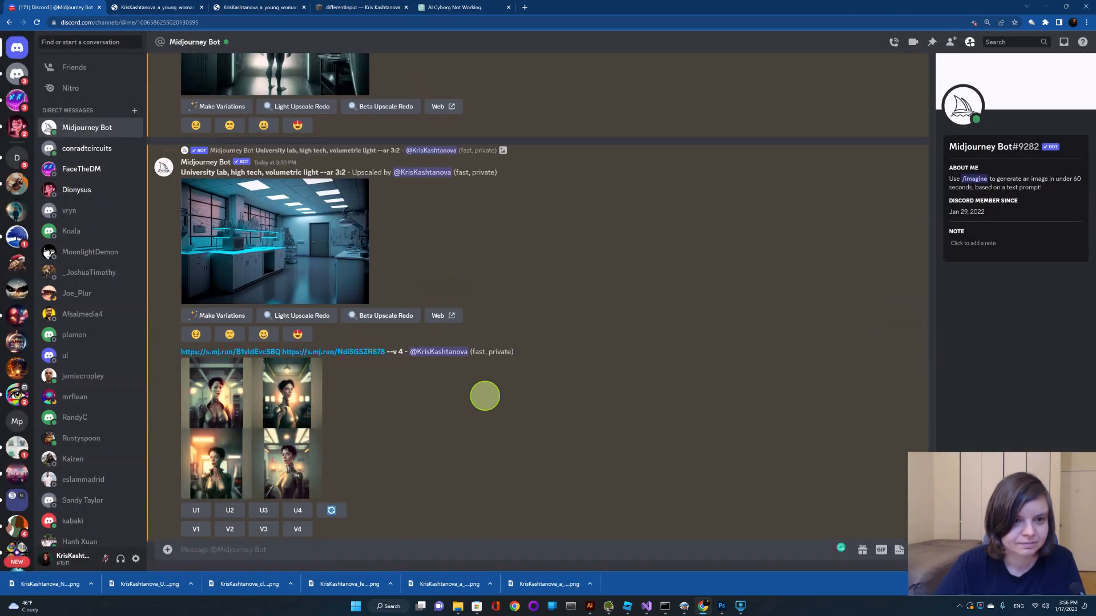
{"action": "left_click", "coordinate": [721, 606]}
{"action": "left_click", "coordinate": [457, 606]}
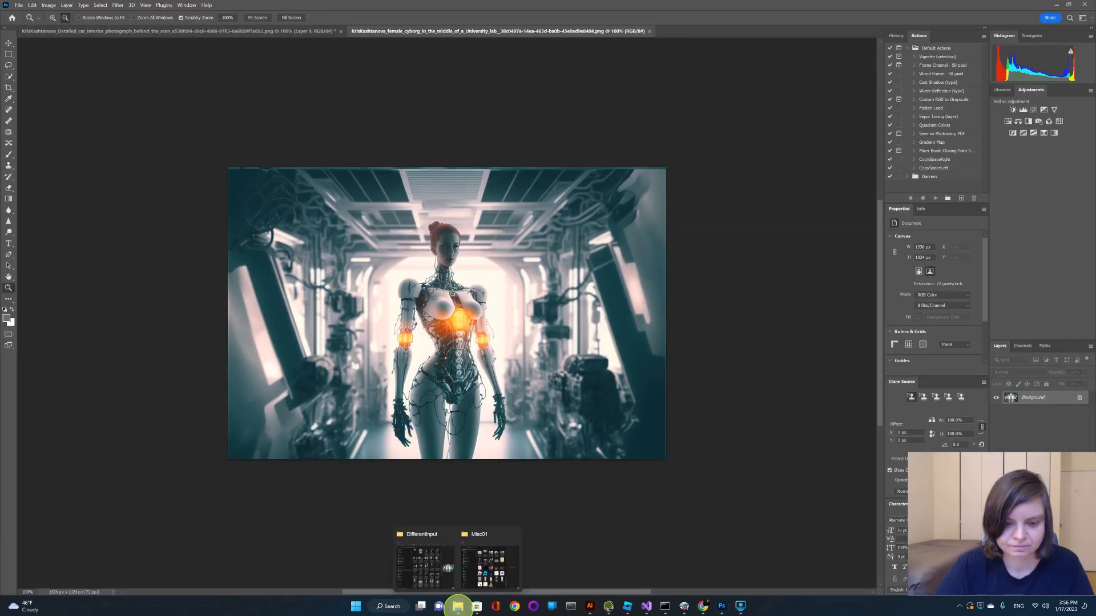
{"action": "left_click", "coordinate": [425, 568]}
{"action": "right_click", "coordinate": [827, 306]}
{"action": "left_click", "coordinate": [970, 379]}
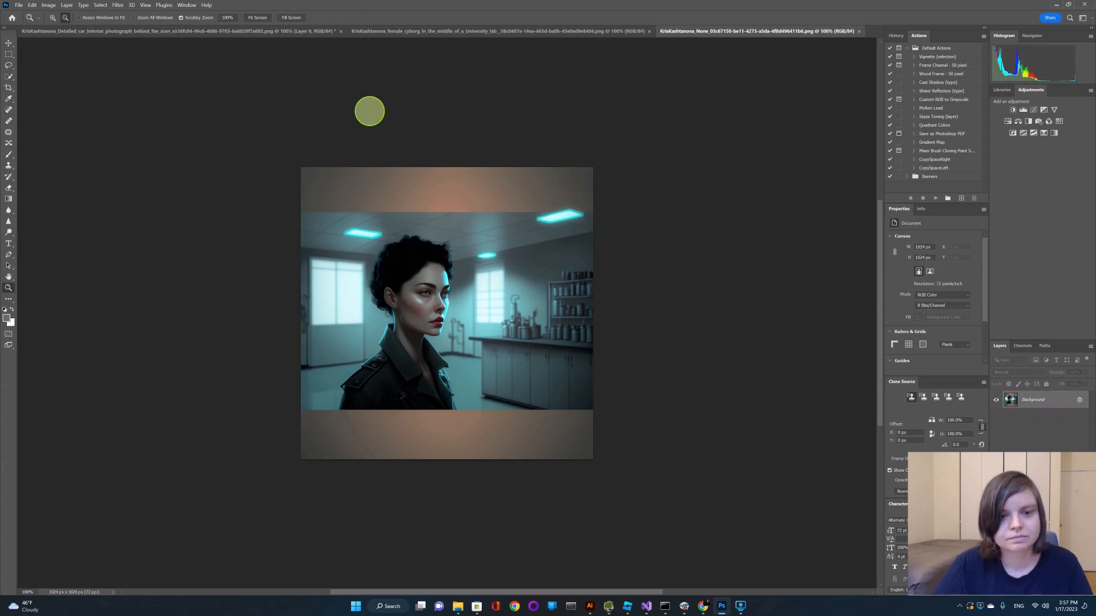
Bring up the female cyborg document, shrink the Photoshop window, and paste the cut-out short-haired woman as a new layer.
{"action": "left_click", "coordinate": [525, 31]}
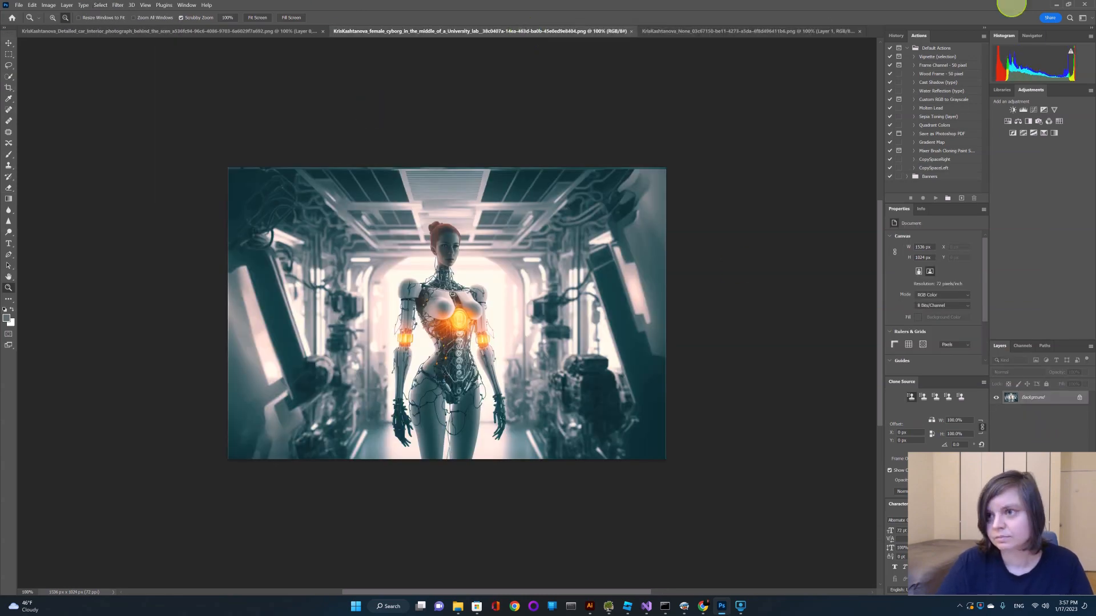
{"action": "left_click_drag", "start_coordinate": [1012, 8], "coordinate": [825, 32]}
{"action": "left_click_drag", "start_coordinate": [201, 166], "coordinate": [17, 150]}
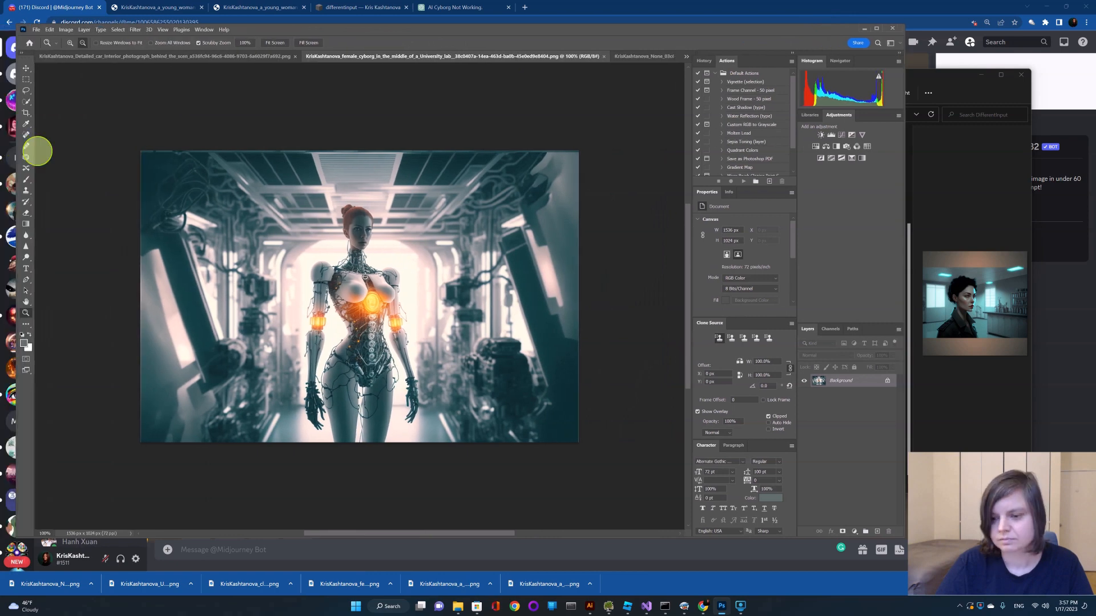
{"action": "key", "text": "ctrl+v"}
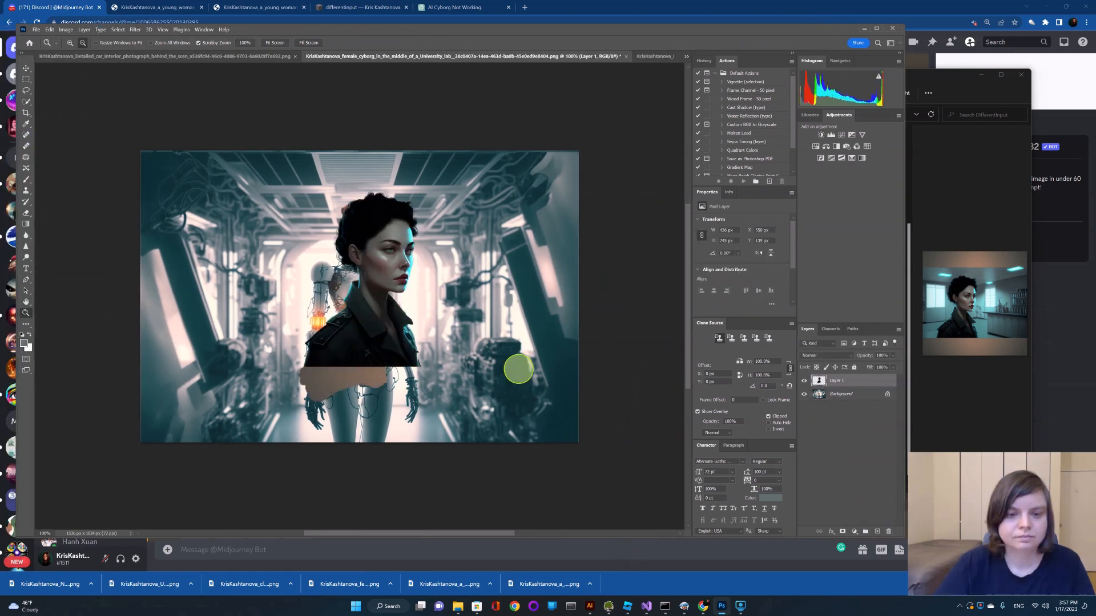
Enlarge the pasted woman to about 166%, flip her horizontally, and place her to the right of the cyborg, facing it.
{"action": "key", "text": "ctrl+t"}
{"action": "left_click_drag", "start_coordinate": [413, 248], "coordinate": [226, 329]}
{"action": "left_click_drag", "start_coordinate": [238, 272], "coordinate": [315, 165]}
{"action": "left_click_drag", "start_coordinate": [274, 200], "coordinate": [248, 223]}
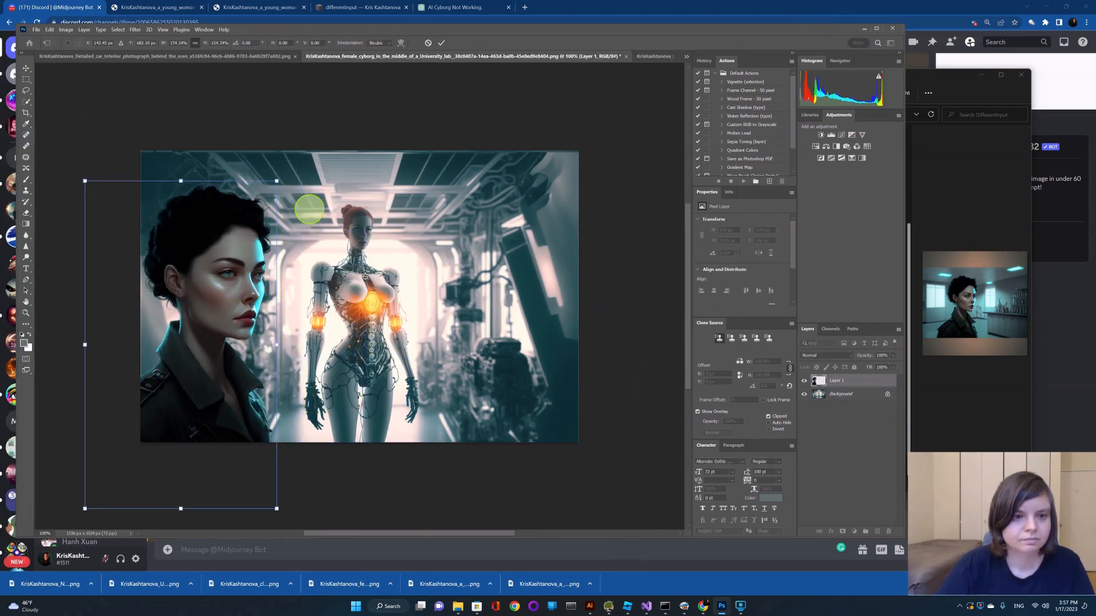
{"action": "left_click_drag", "start_coordinate": [277, 180], "coordinate": [285, 169]}
{"action": "right_click", "coordinate": [254, 270]}
{"action": "left_click", "coordinate": [298, 442]}
{"action": "left_click_drag", "start_coordinate": [176, 319], "coordinate": [531, 311]}
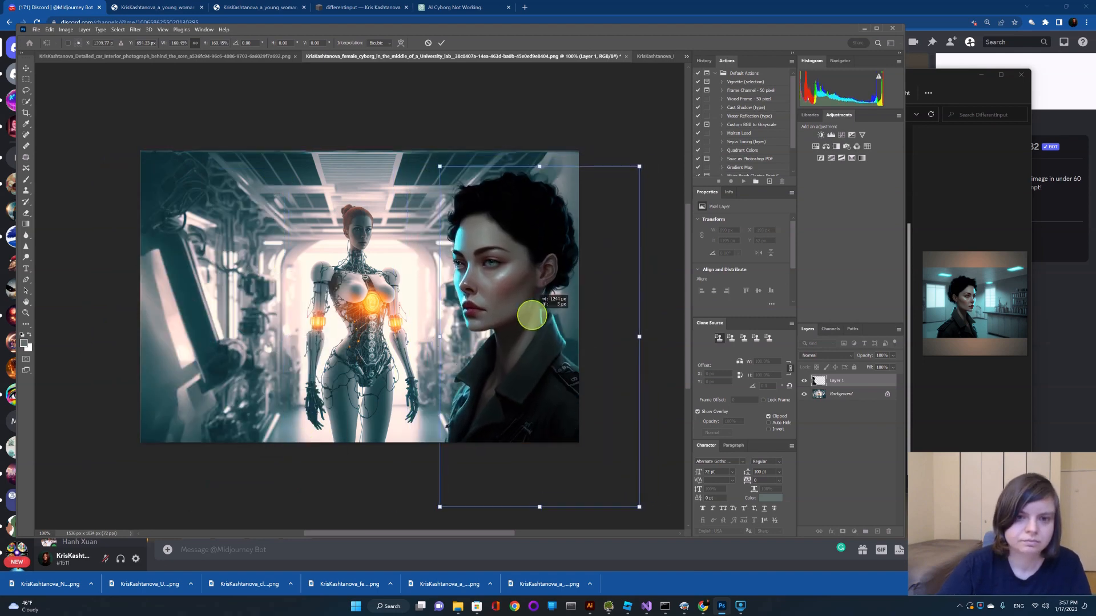
{"action": "key", "text": "Return"}
Add a Color Balance adjustment clipped to the woman's layer and shift its midtones slightly toward red.
{"action": "left_click", "coordinate": [854, 531]}
{"action": "left_click", "coordinate": [874, 453]}
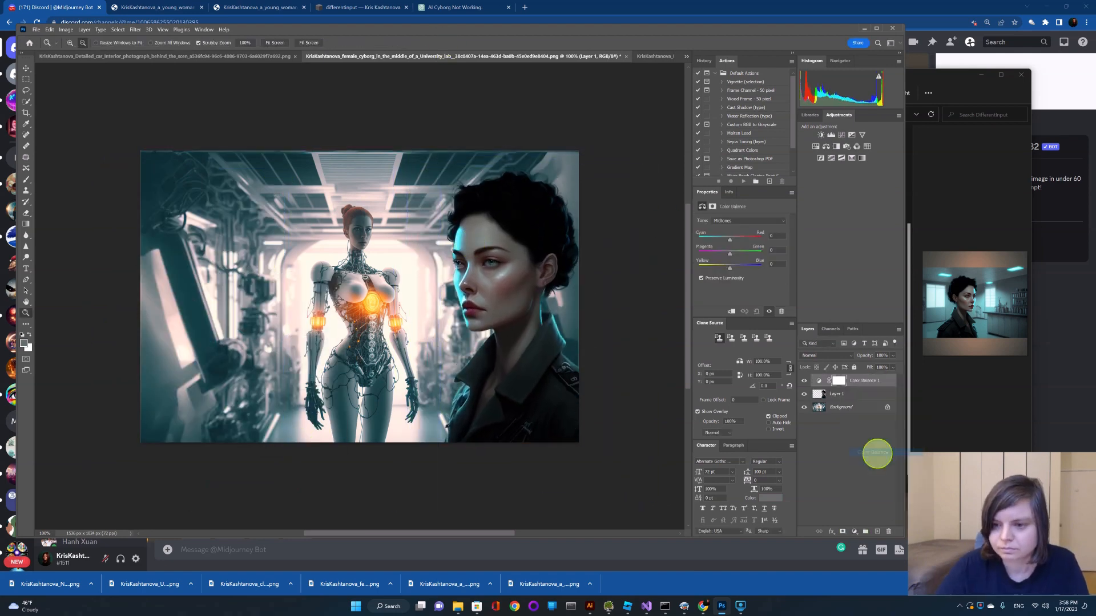
{"action": "mouse_move", "coordinate": [729, 267]}
{"action": "left_mouse_down"}
{"action": "mouse_move", "coordinate": [715, 269]}
{"action": "mouse_move", "coordinate": [729, 267]}
{"action": "left_mouse_up"}
{"action": "left_click_drag", "start_coordinate": [730, 240], "coordinate": [736, 240]}
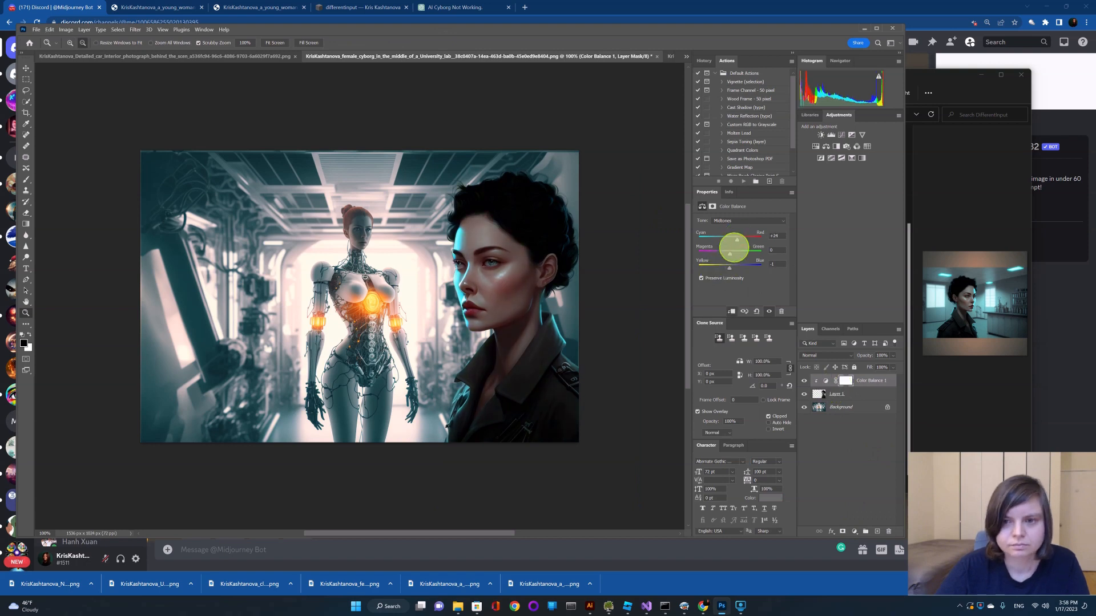
Unlock the cyborg background layer and add a clipped Color Balance adjustment that shifts it strongly toward cyan and blue.
{"action": "left_click", "coordinate": [887, 407]}
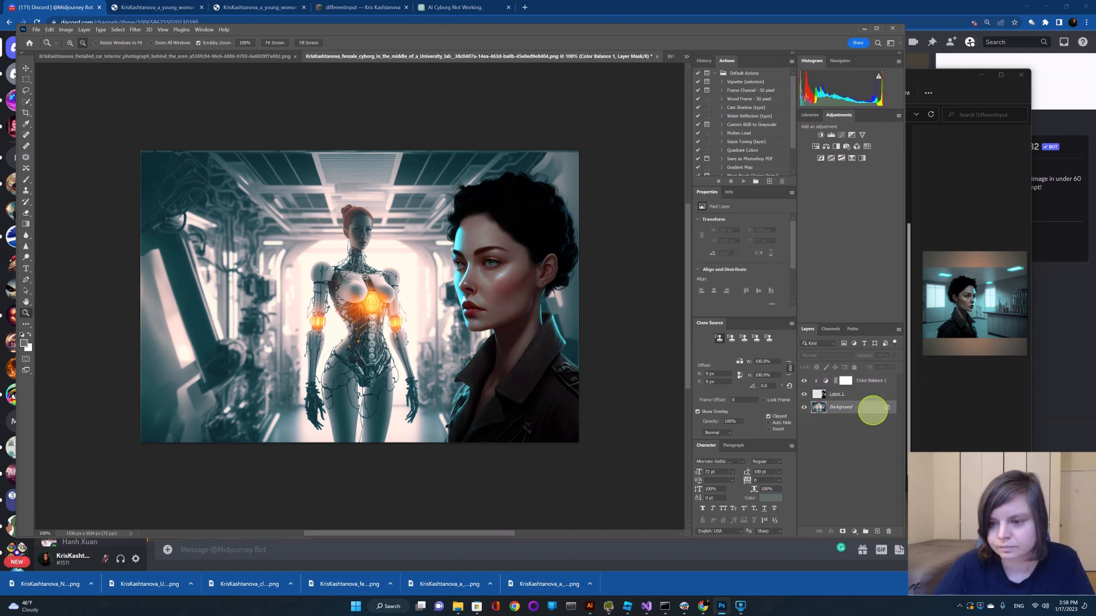
{"action": "left_click", "coordinate": [854, 531]}
{"action": "left_click", "coordinate": [873, 455]}
{"action": "left_click_drag", "start_coordinate": [729, 267], "coordinate": [766, 268]}
{"action": "left_click", "coordinate": [736, 252]}
{"action": "left_click", "coordinate": [731, 252]}
{"action": "mouse_move", "coordinate": [710, 240]}
{"action": "left_mouse_down"}
{"action": "mouse_move", "coordinate": [726, 237]}
{"action": "mouse_move", "coordinate": [702, 237]}
{"action": "mouse_move", "coordinate": [712, 239]}
{"action": "left_mouse_up"}
Add a Curves adjustment above the cyborg background's Color Balance and shape an S-curve that raises its contrast.
{"action": "left_click", "coordinate": [855, 531]}
{"action": "left_click", "coordinate": [867, 418]}
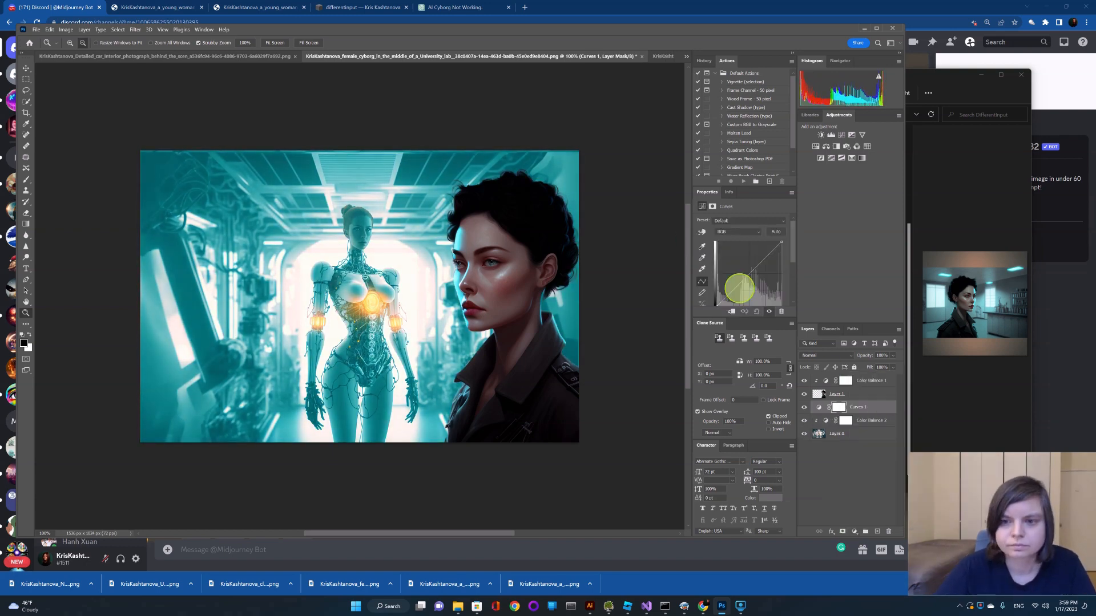
{"action": "left_click_drag", "start_coordinate": [739, 289], "coordinate": [765, 252]}
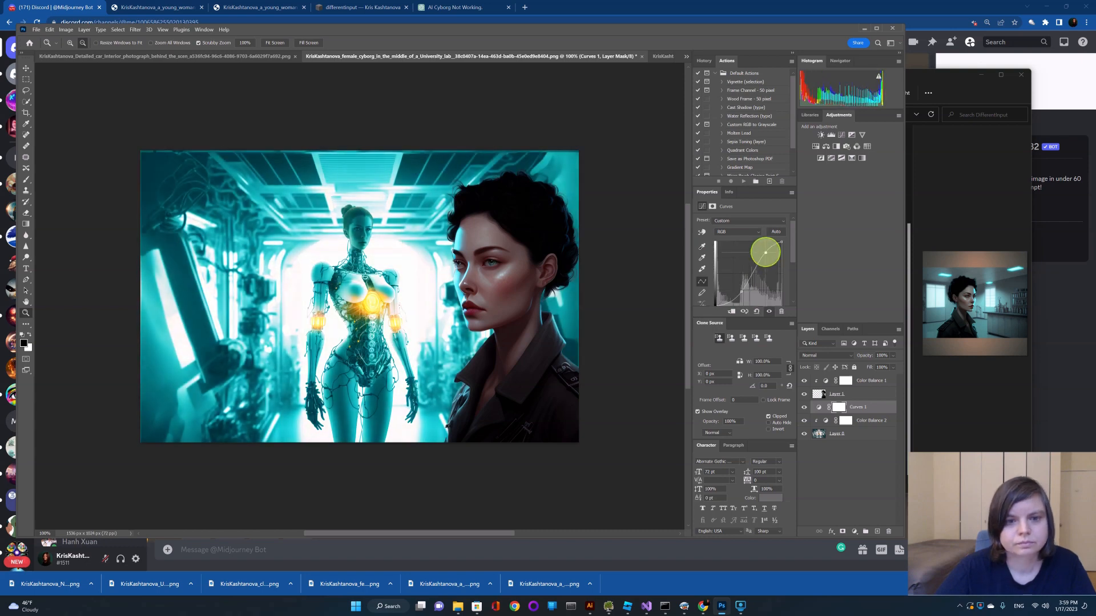
Save the composite as a PNG named Panel01 in the DifferentInput folder on the Desktop.
{"action": "scroll", "coordinate": [453, 368], "scroll_direction": "down", "scroll_amount": 4}
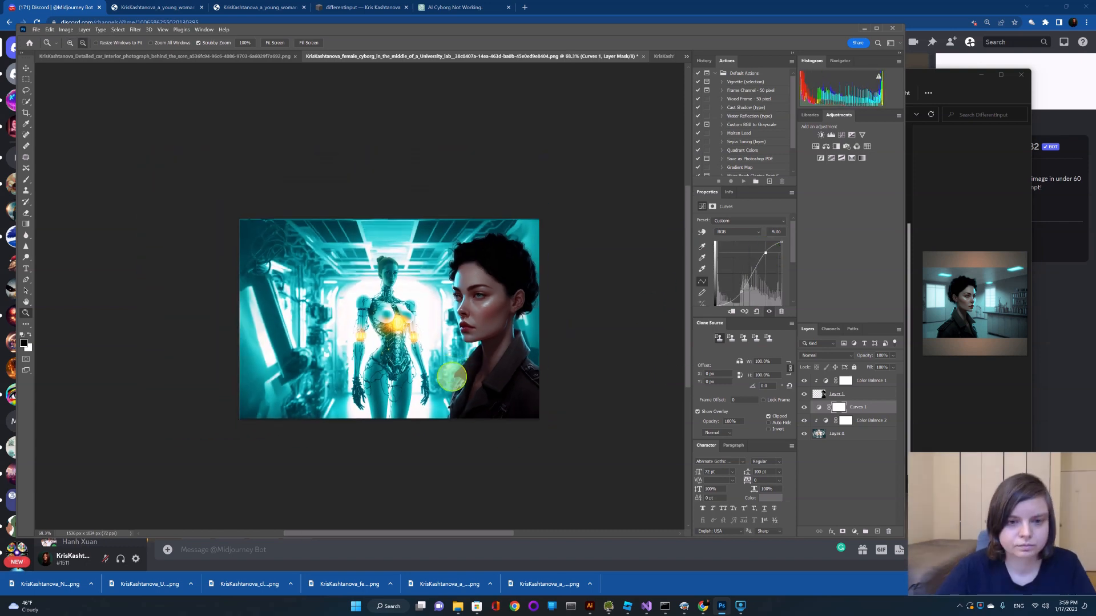
{"action": "left_click", "coordinate": [36, 30]}
{"action": "mouse_move", "coordinate": [97, 171]}
{"action": "left_click", "coordinate": [155, 170]}
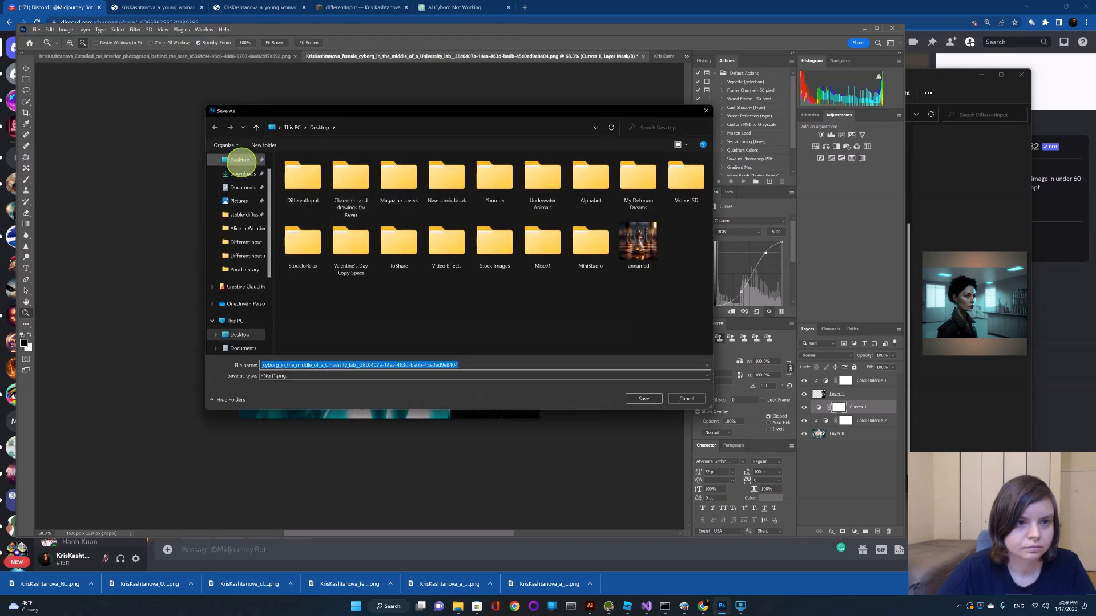
{"action": "double_click", "coordinate": [302, 180]}
{"action": "scroll", "coordinate": [514, 300], "scroll_direction": "down", "scroll_amount": 3}
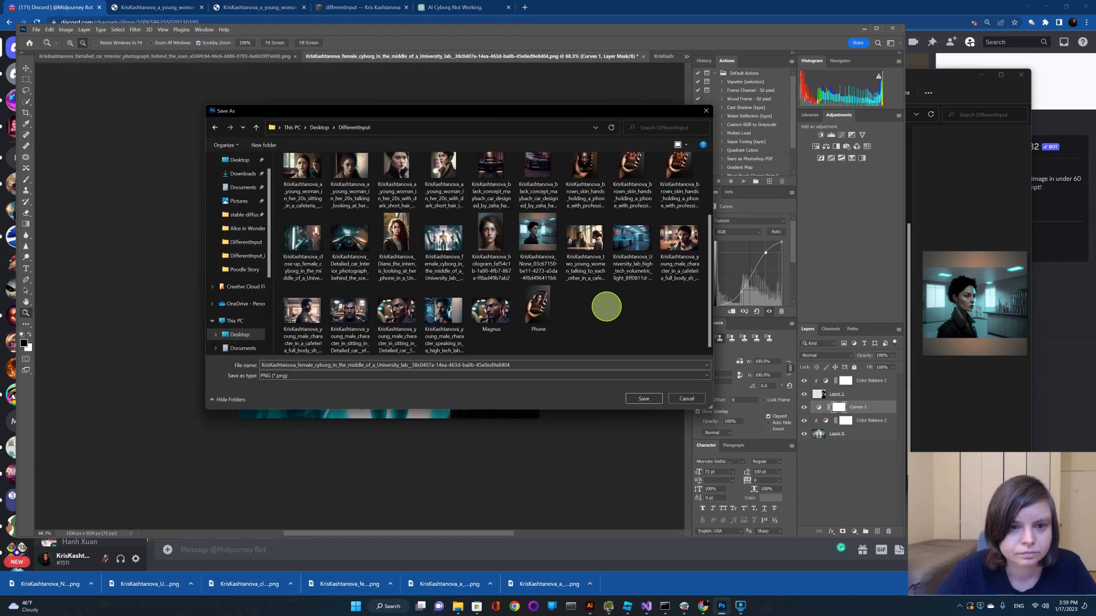
{"action": "left_click", "coordinate": [644, 399]}
{"action": "left_click", "coordinate": [617, 325]}
{"action": "type", "text": "P"}
{"action": "key", "text": "Return"}
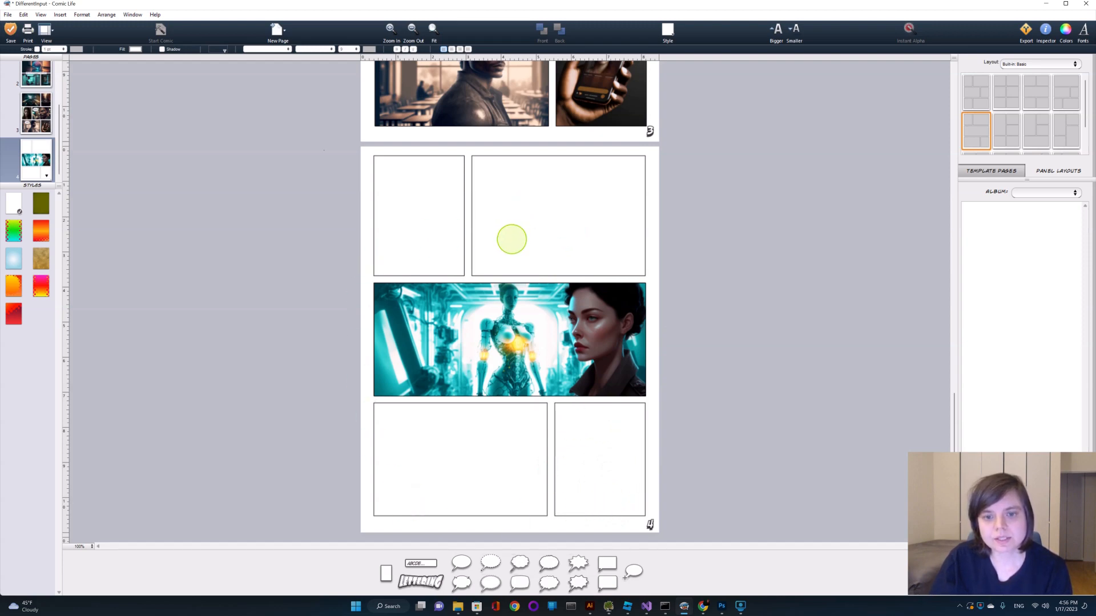
In Comic Life, fill the narrow upper-left panel of page 4 with the dark short-haired woman's portrait from the DifferentInput folder.
{"action": "scroll", "coordinate": [511, 239], "scroll_direction": "up", "scroll_amount": 3}
{"action": "scroll", "coordinate": [511, 239], "scroll_direction": "down", "scroll_amount": 2}
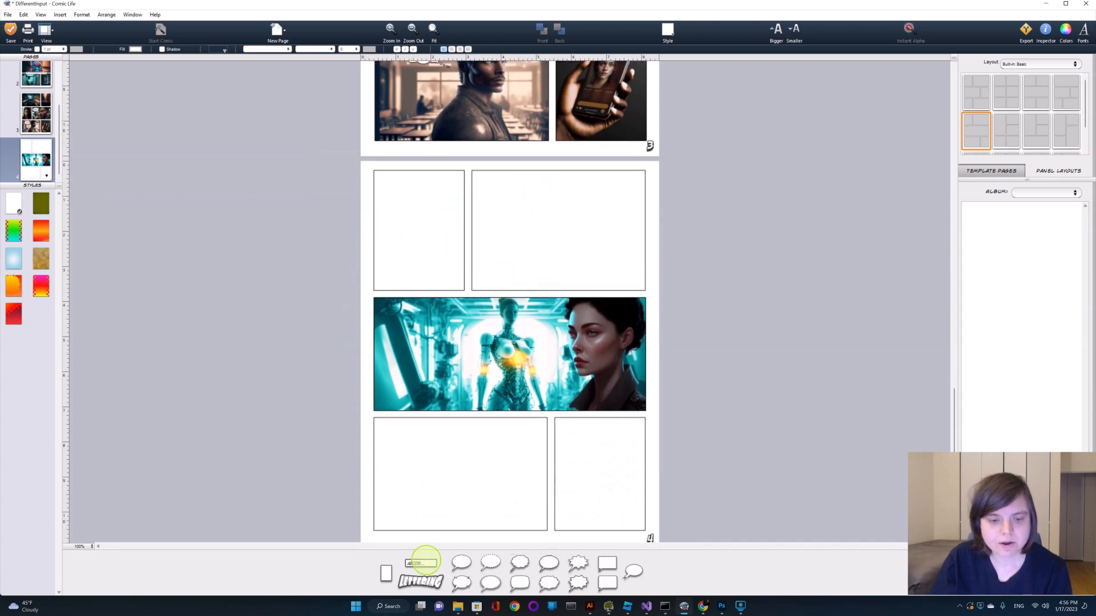
{"action": "left_click", "coordinate": [457, 606]}
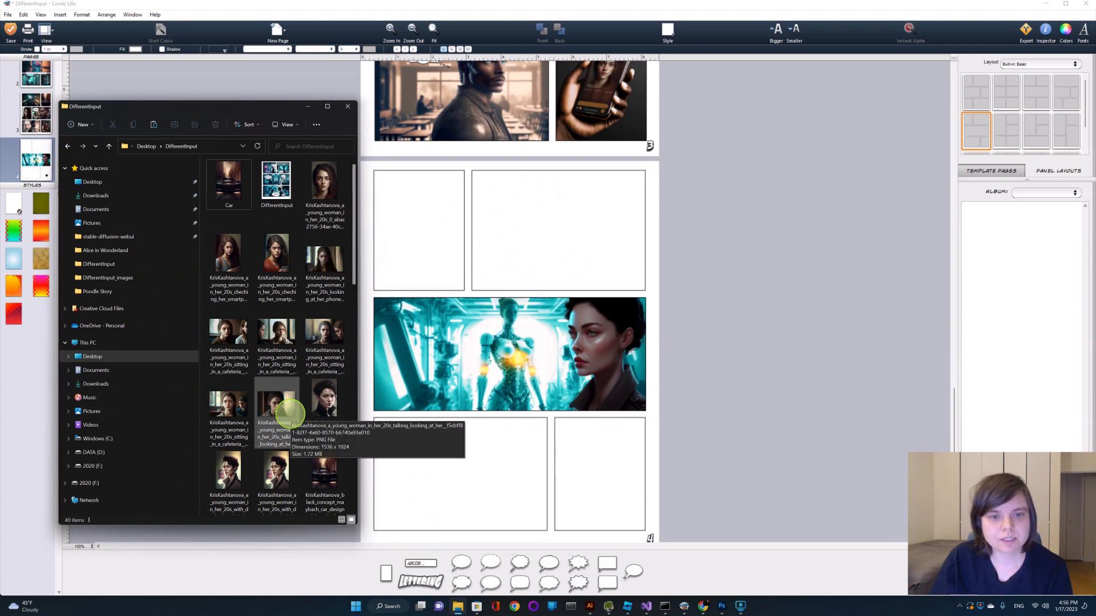
{"action": "scroll", "coordinate": [285, 423], "scroll_direction": "down", "scroll_amount": 10}
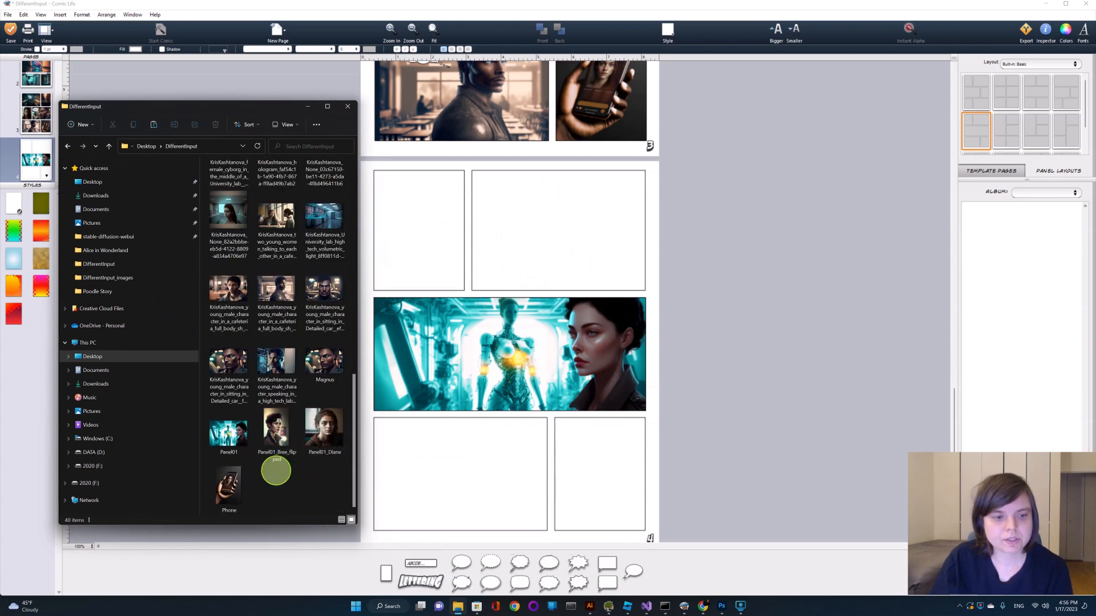
{"action": "scroll", "coordinate": [291, 474], "scroll_direction": "up", "scroll_amount": 5}
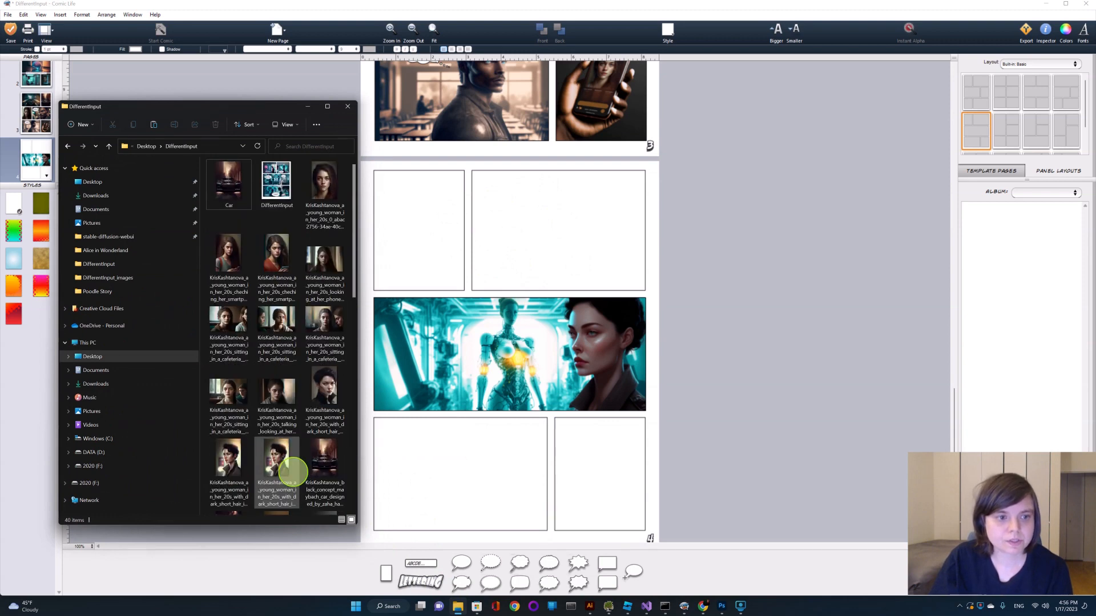
{"action": "left_click_drag", "start_coordinate": [325, 399], "coordinate": [391, 262]}
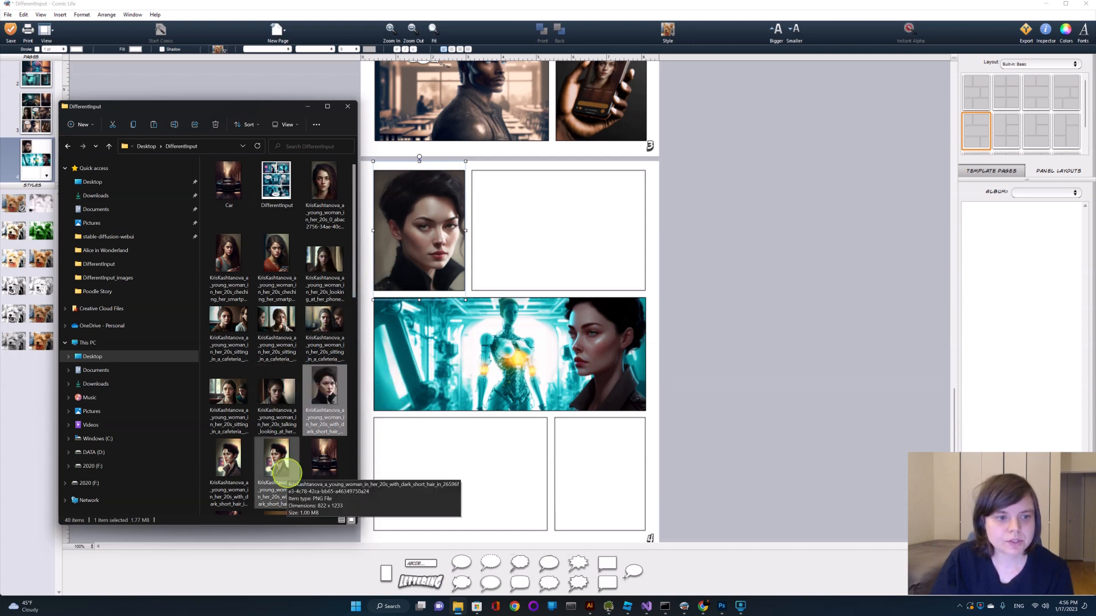
Fill the wide lower-left panel of page 4 with the image of the young woman in her 20s talking.
{"action": "scroll", "coordinate": [285, 454], "scroll_direction": "down", "scroll_amount": 3}
{"action": "scroll", "coordinate": [288, 448], "scroll_direction": "down", "scroll_amount": 5}
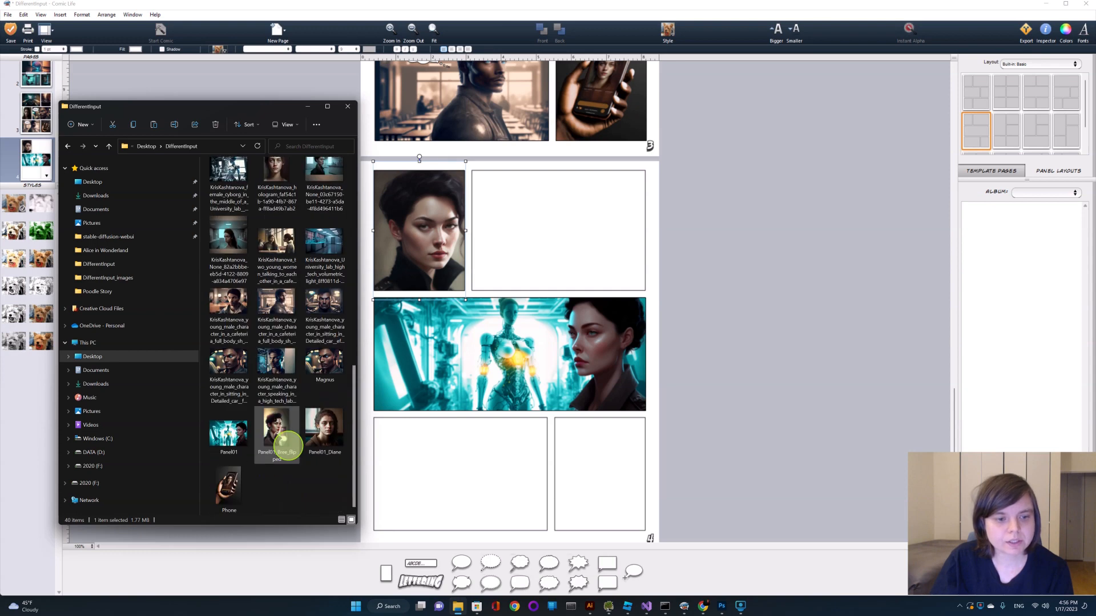
{"action": "scroll", "coordinate": [291, 468], "scroll_direction": "up", "scroll_amount": 3}
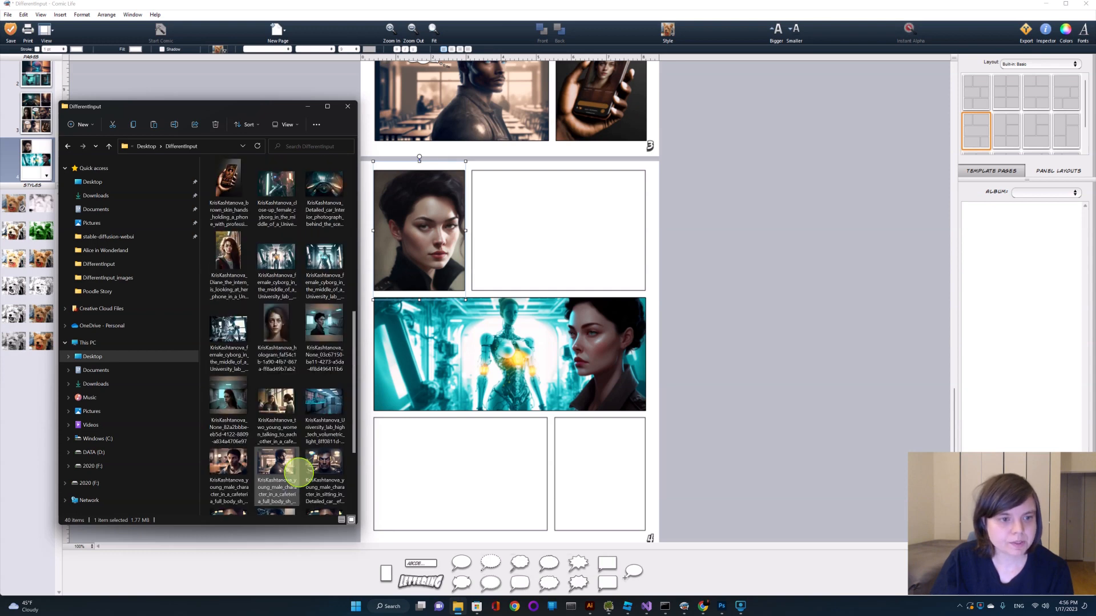
{"action": "scroll", "coordinate": [297, 472], "scroll_direction": "up", "scroll_amount": 3}
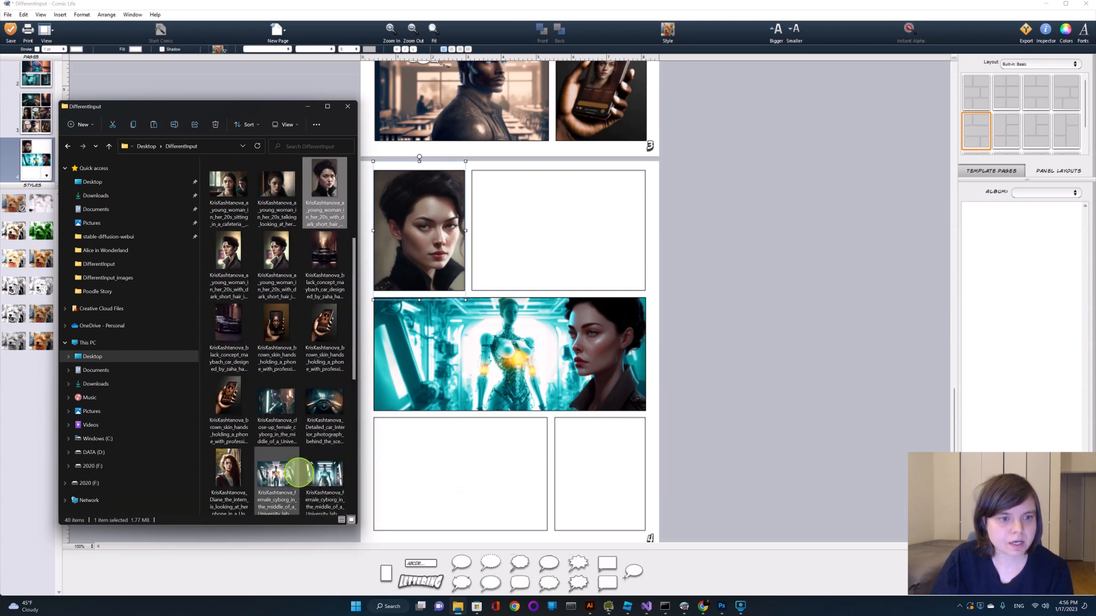
{"action": "scroll", "coordinate": [297, 471], "scroll_direction": "up", "scroll_amount": 3}
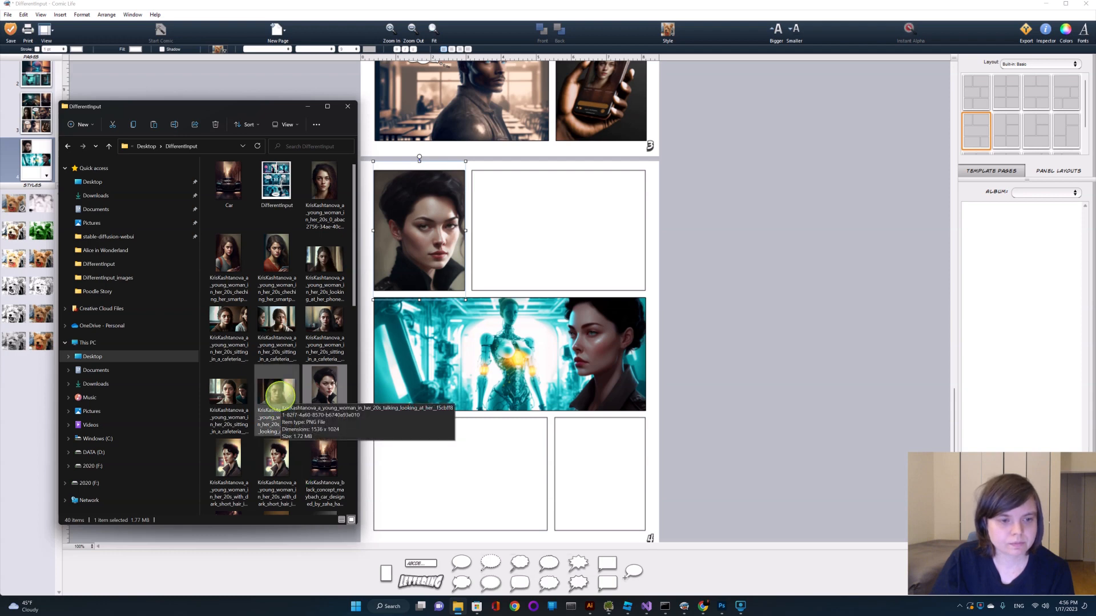
{"action": "left_click_drag", "start_coordinate": [277, 392], "coordinate": [467, 489]}
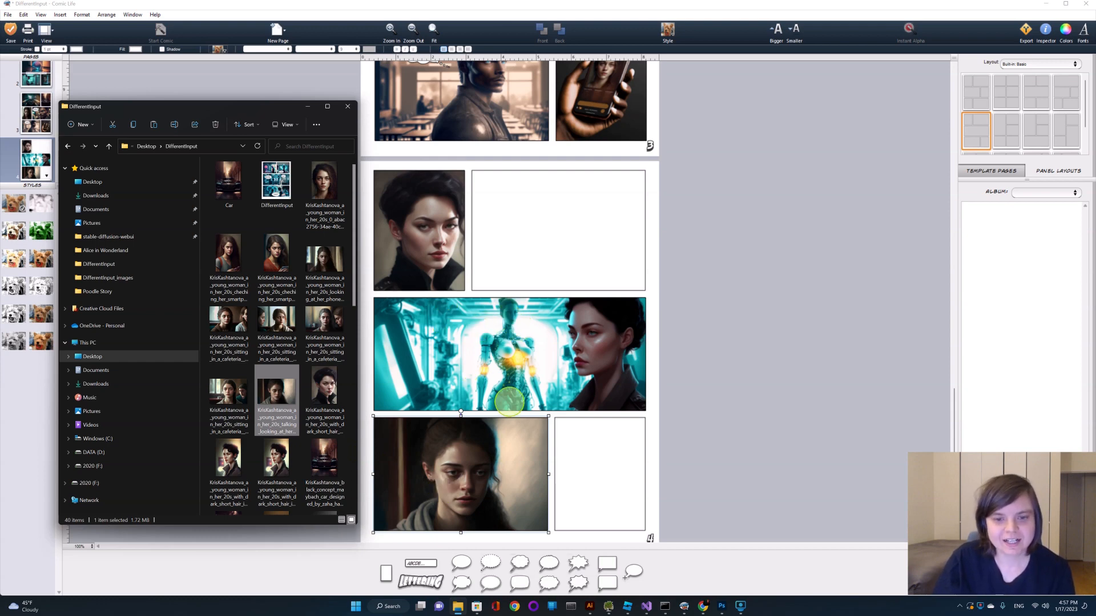
Add an oval speech balloon with its placeholder text to the middle cyborg panel on page 4.
{"action": "left_click", "coordinate": [463, 550]}
{"action": "left_click", "coordinate": [529, 389]}
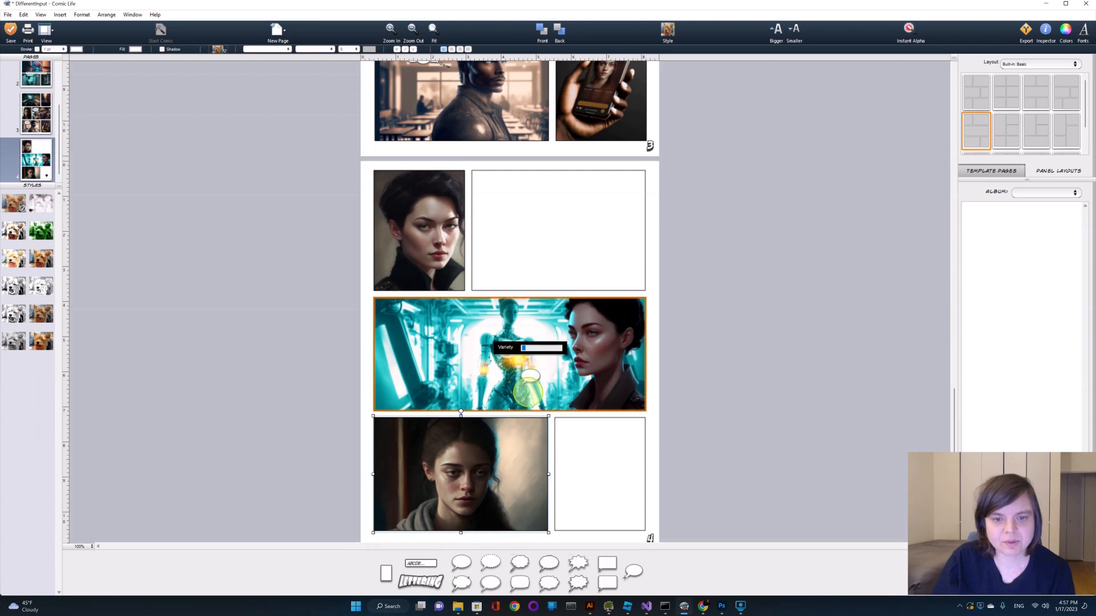
{"action": "left_click_drag", "start_coordinate": [528, 391], "coordinate": [528, 390]}
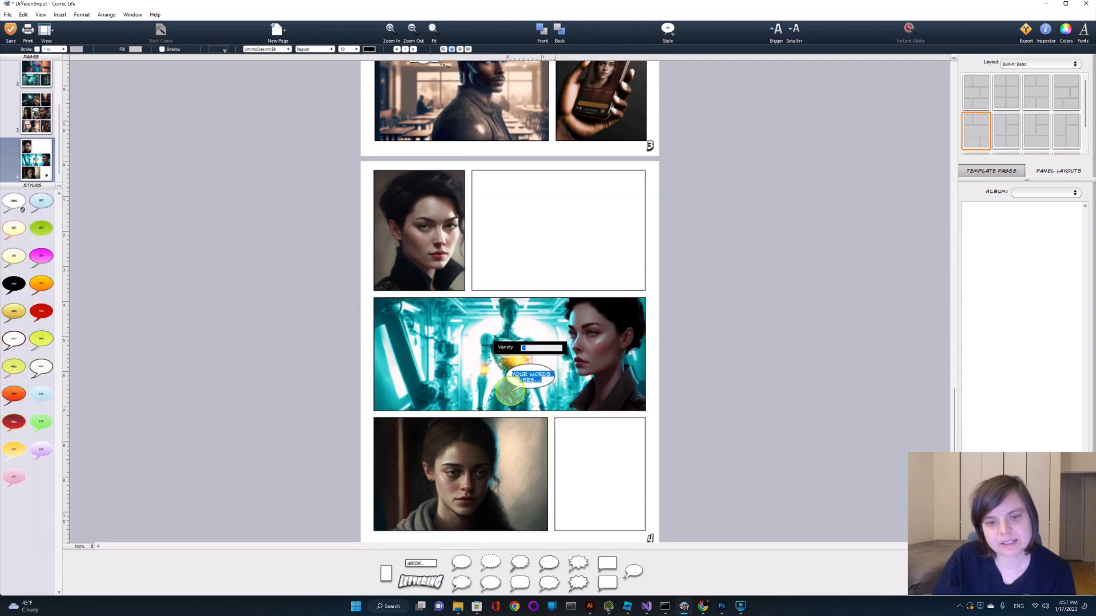
{"action": "left_click", "coordinate": [529, 377]}
{"action": "left_click", "coordinate": [557, 387]}
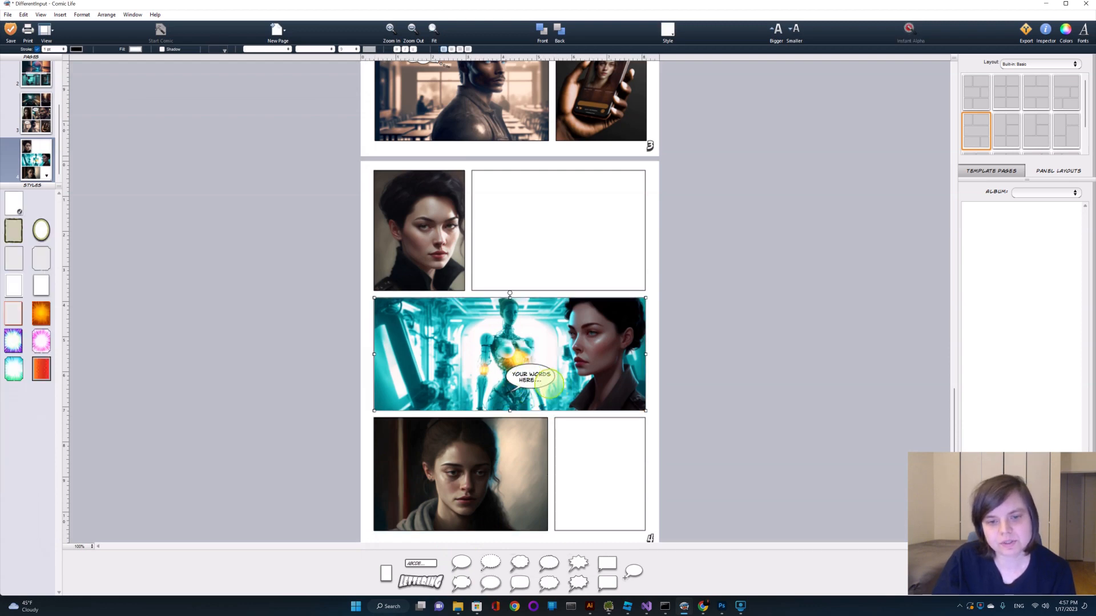
Pull the speech balloon's tail into its body and position the balloon beside the short-haired woman's shoulder.
{"action": "left_click", "coordinate": [539, 381]}
{"action": "left_click_drag", "start_coordinate": [510, 392], "coordinate": [530, 381]}
{"action": "left_click_drag", "start_coordinate": [540, 384], "coordinate": [565, 365]}
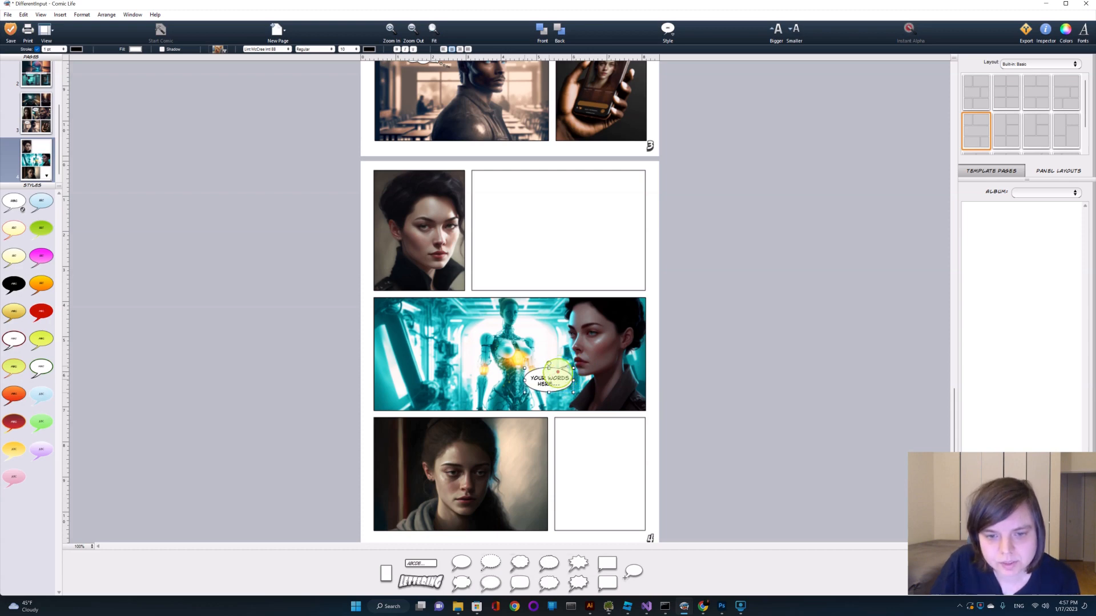
{"action": "left_click_drag", "start_coordinate": [557, 372], "coordinate": [560, 372]}
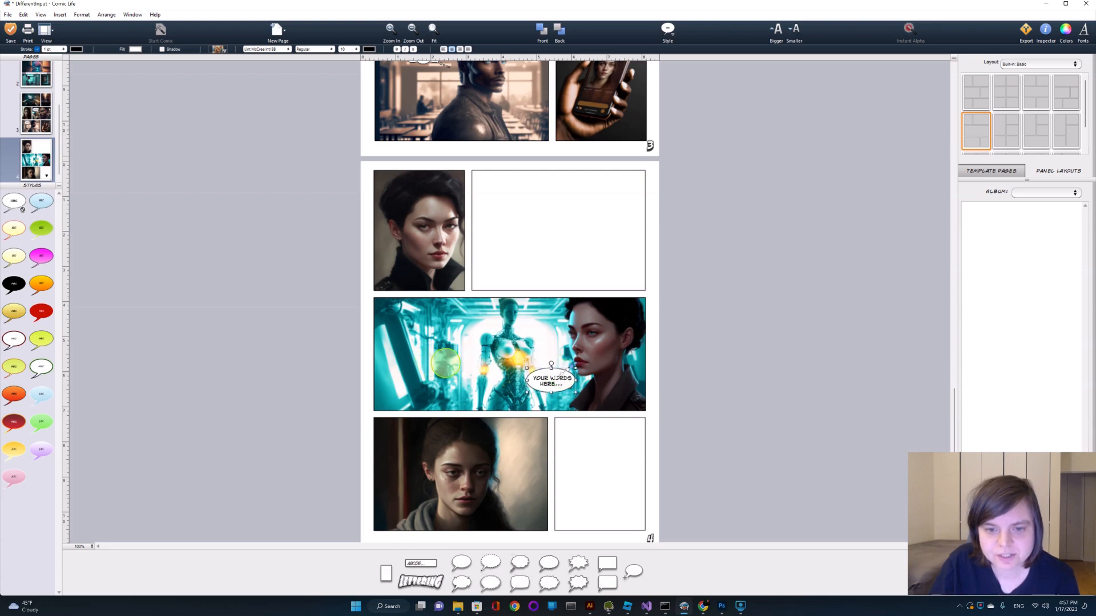
{"action": "left_click", "coordinate": [513, 348]}
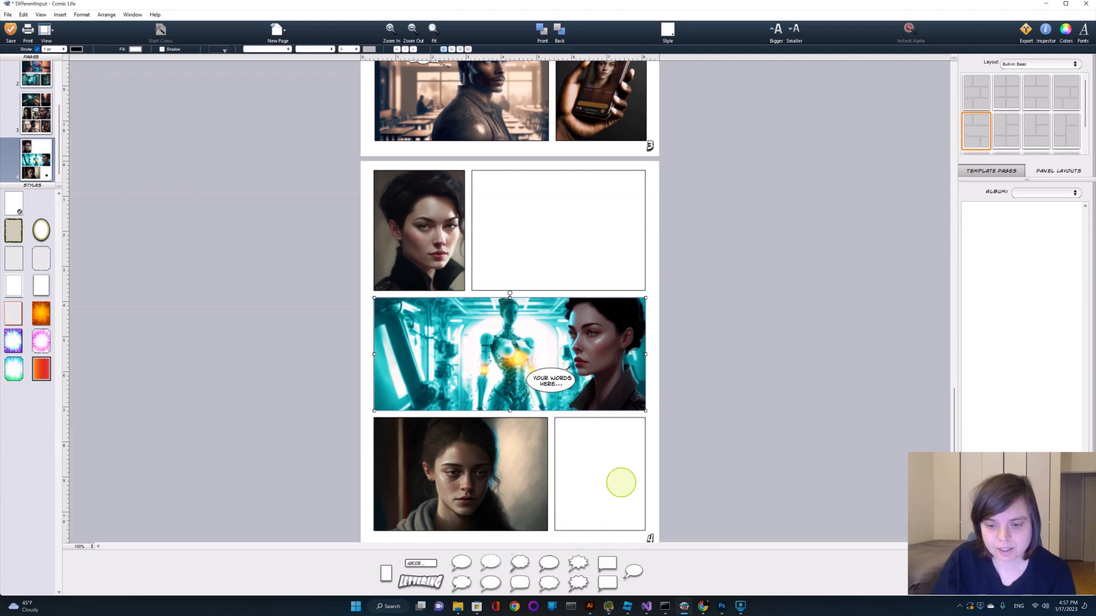
Switch to the ChatGPT script in Chrome and copy the Panel 5 caption text "Not working yet, but we're getting there".
{"action": "left_click", "coordinate": [703, 606]}
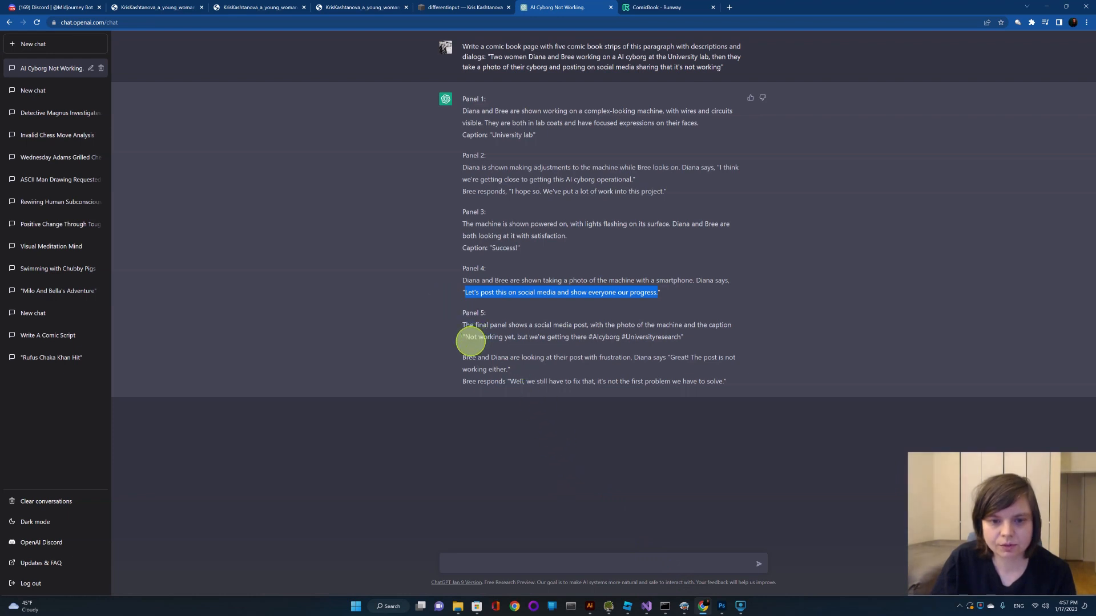
{"action": "left_click_drag", "start_coordinate": [466, 337], "coordinate": [581, 338]}
{"action": "right_click", "coordinate": [587, 338]}
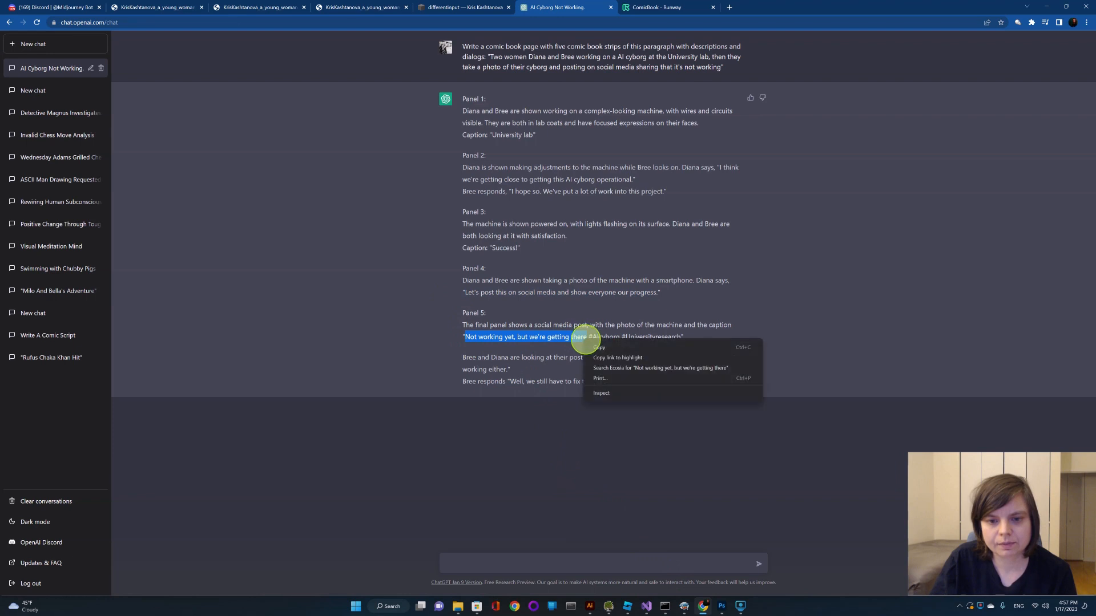
{"action": "left_click", "coordinate": [594, 348]}
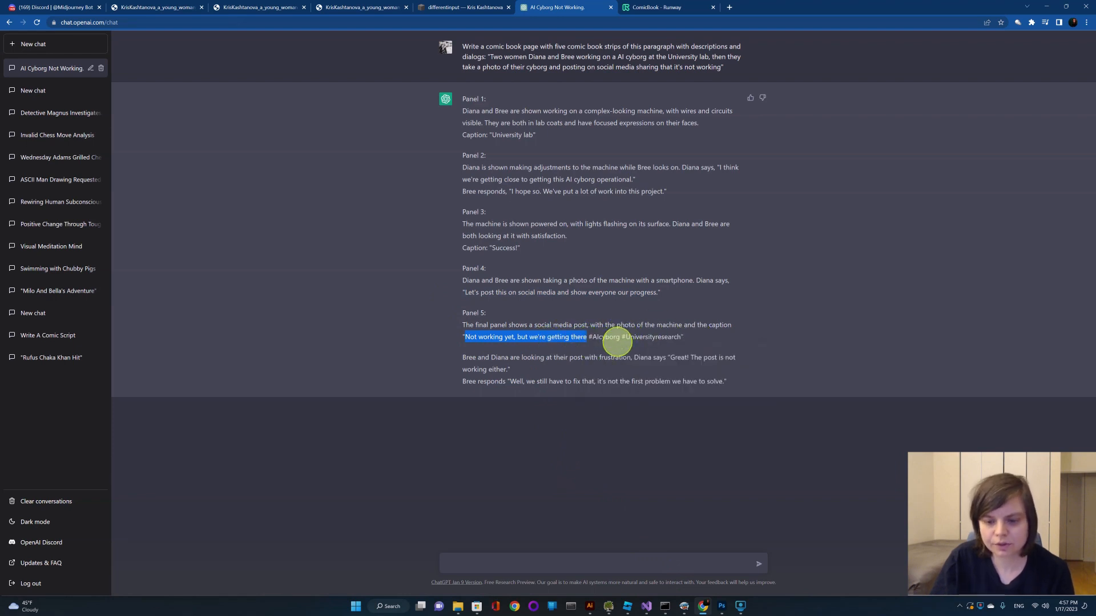
Back in Comic Life, replace the middle panel balloon's placeholder text with the copied "Not working yet, but we're getting there".
{"action": "mouse_move", "coordinate": [685, 606]}
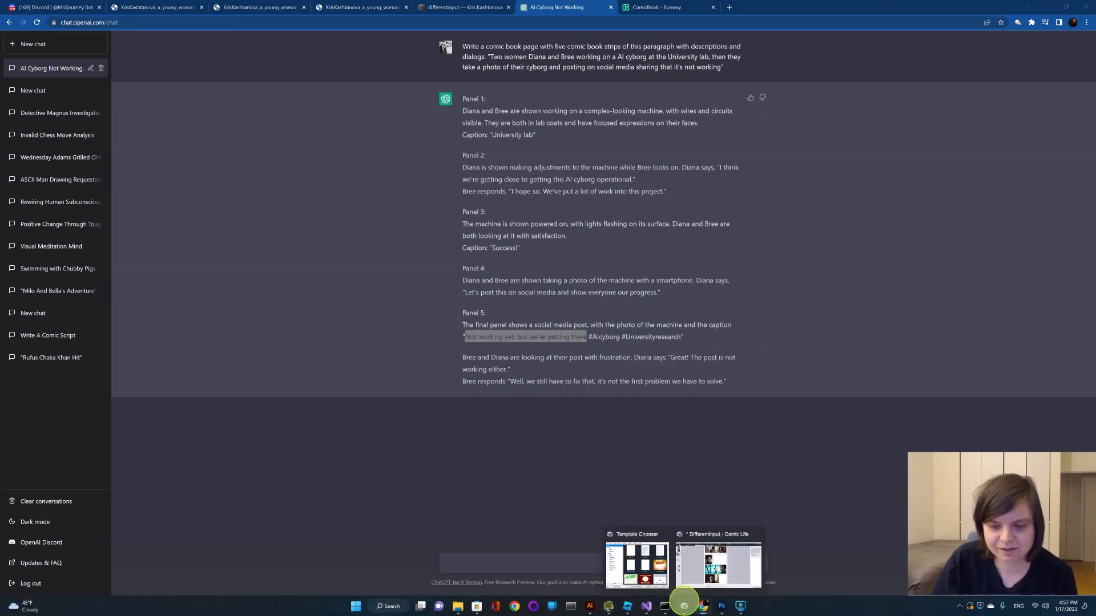
{"action": "left_click", "coordinate": [693, 567]}
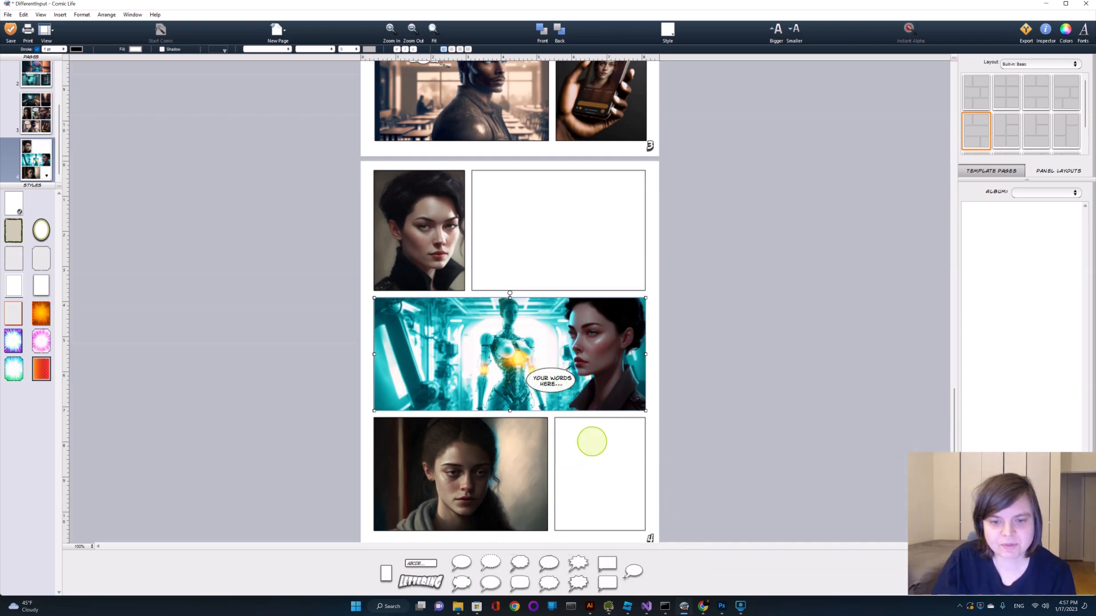
{"action": "left_click", "coordinate": [549, 385]}
{"action": "double_click", "coordinate": [549, 386]}
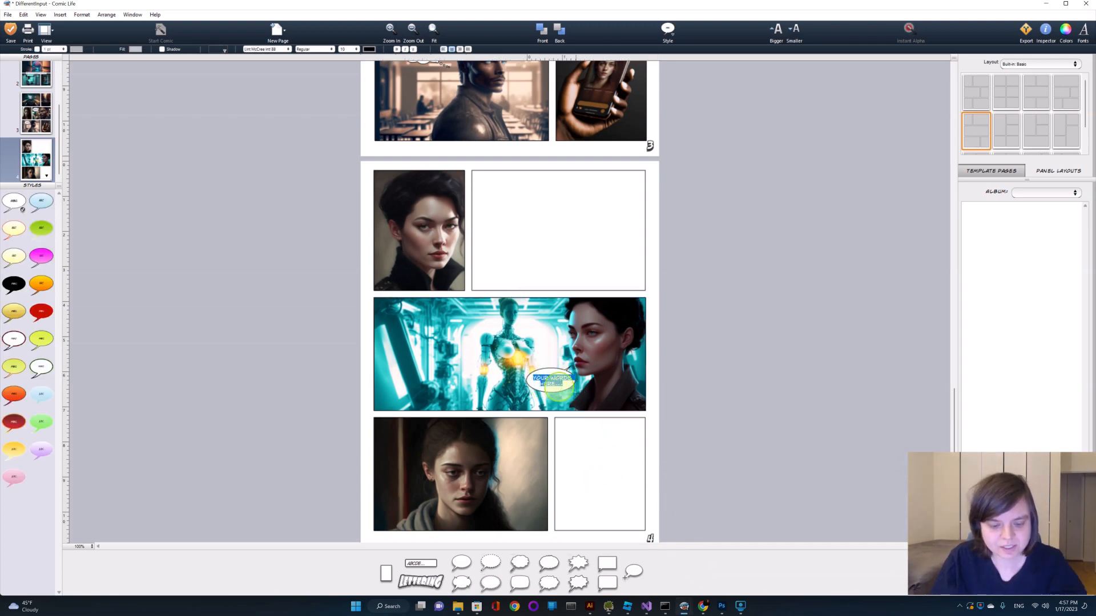
{"action": "key", "text": "ctrl+v"}
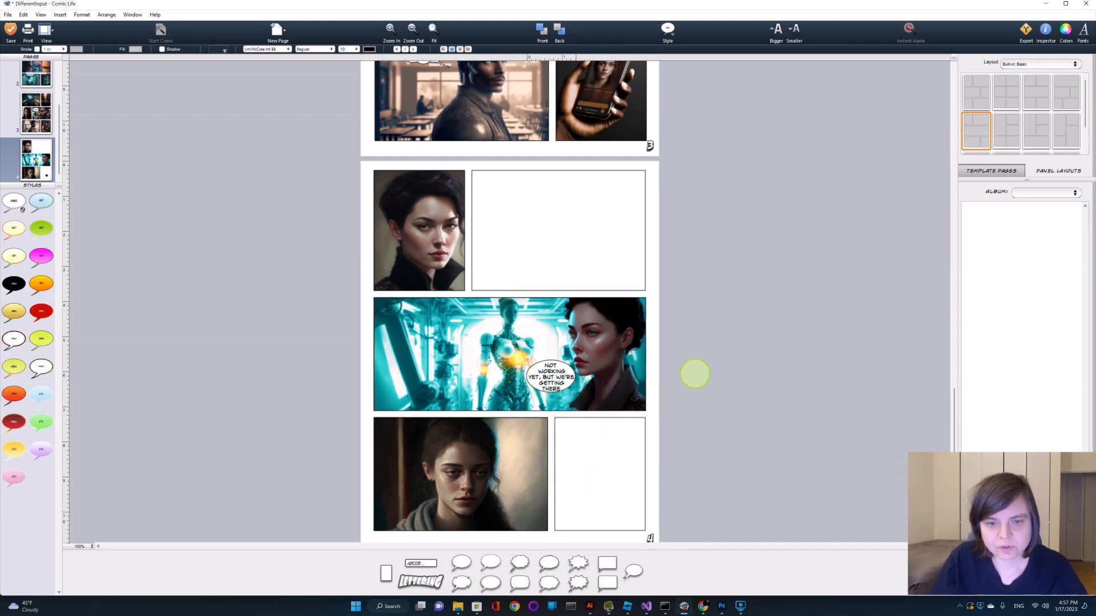
{"action": "left_click", "coordinate": [694, 372]}
Widen the middle panel's speech balloon toward the cyborg so its text fits on three lines.
{"action": "left_click", "coordinate": [553, 376]}
{"action": "left_click_drag", "start_coordinate": [527, 376], "coordinate": [513, 377]}
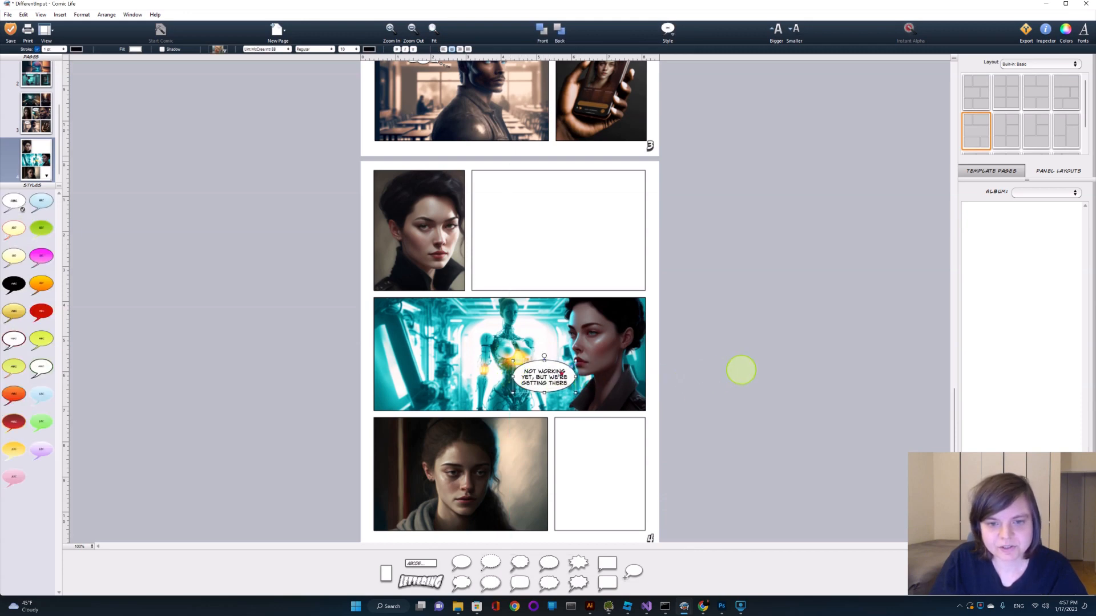
{"action": "left_click", "coordinate": [741, 369]}
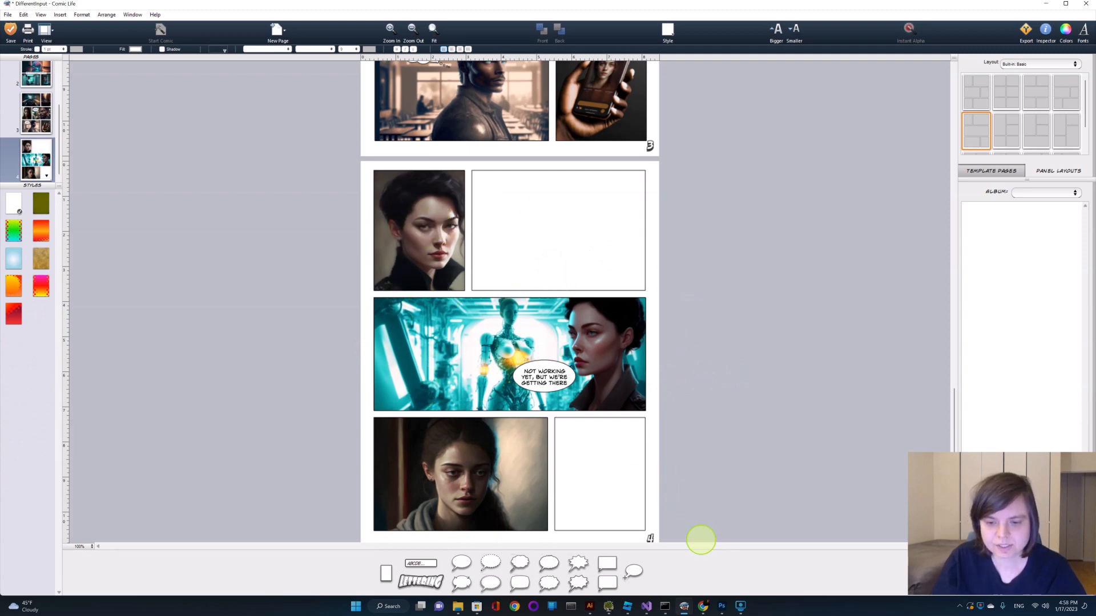
Switch to Photoshop's female cyborg composite, hide Layer 3, and show Curves 1, Color Balance 2 and Layer 0.
{"action": "left_click", "coordinate": [720, 604]}
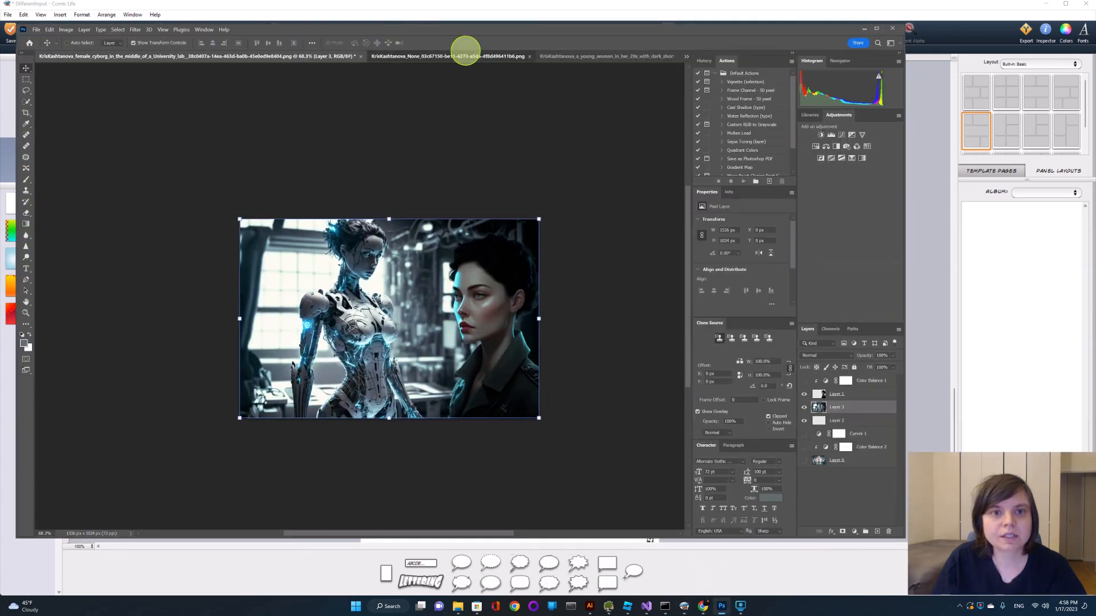
{"action": "left_click", "coordinate": [465, 57]}
{"action": "left_click", "coordinate": [568, 56]}
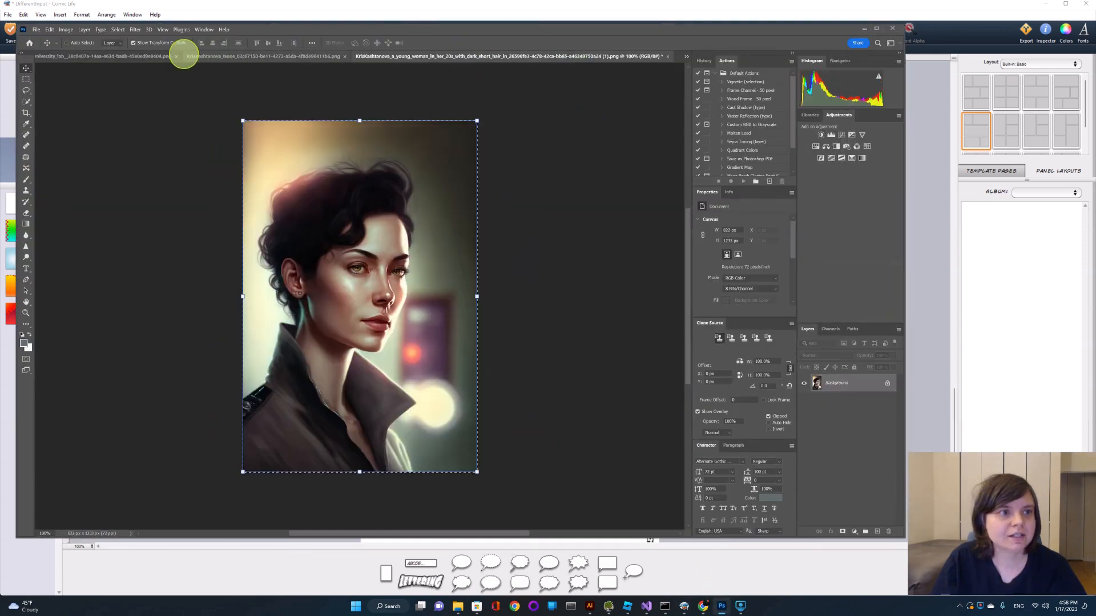
{"action": "left_click", "coordinate": [93, 57]}
{"action": "left_click", "coordinate": [418, 57]}
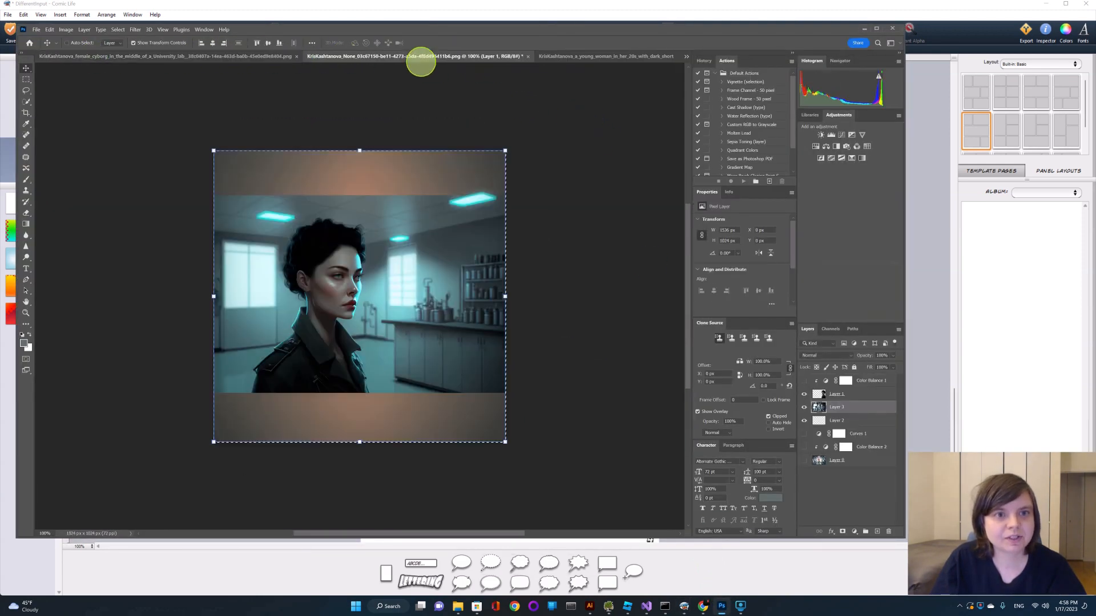
{"action": "left_click", "coordinate": [223, 57]}
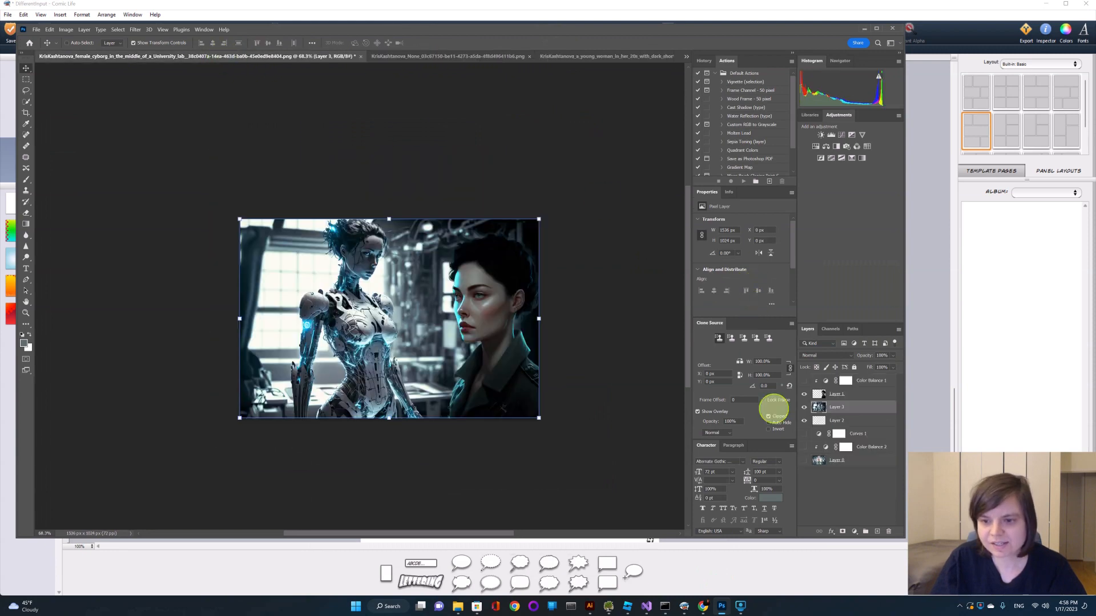
{"action": "left_click", "coordinate": [804, 407]}
{"action": "left_click", "coordinate": [804, 434]}
{"action": "left_click", "coordinate": [804, 447]}
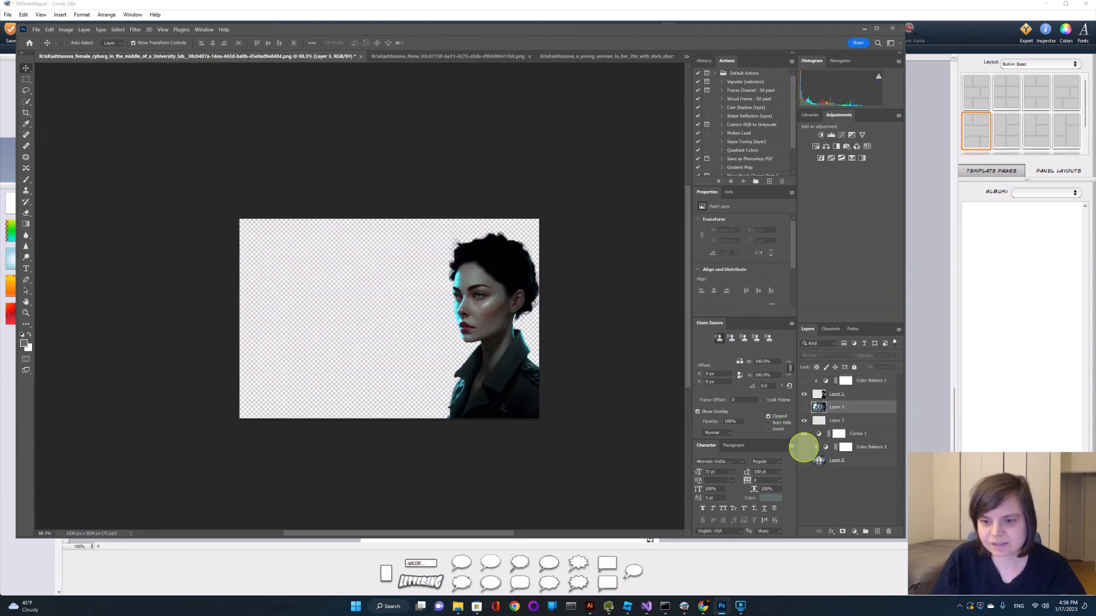
{"action": "left_click", "coordinate": [804, 460]}
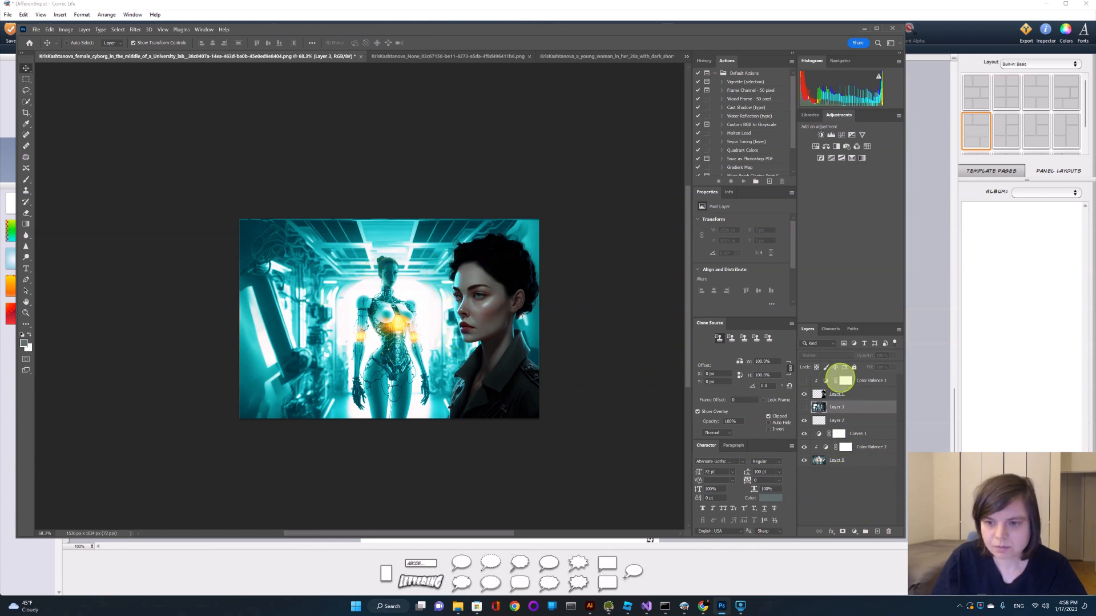
Add a Photo Filter adjustment layer above Layer 3 using Warming Filter (85) at 52% density.
{"action": "left_click", "coordinate": [855, 531]}
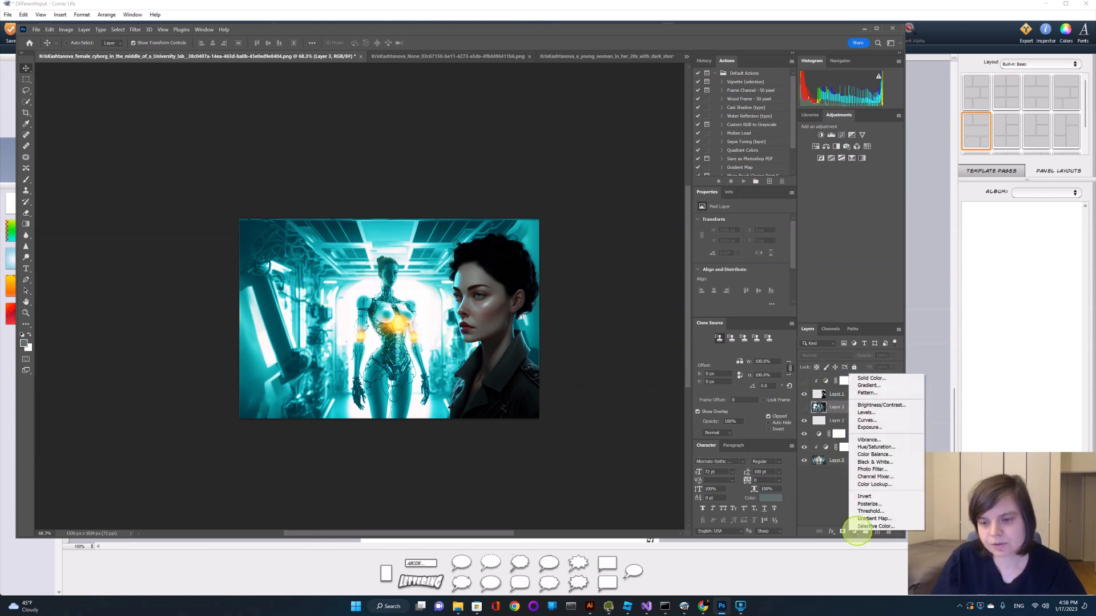
{"action": "left_click", "coordinate": [873, 469]}
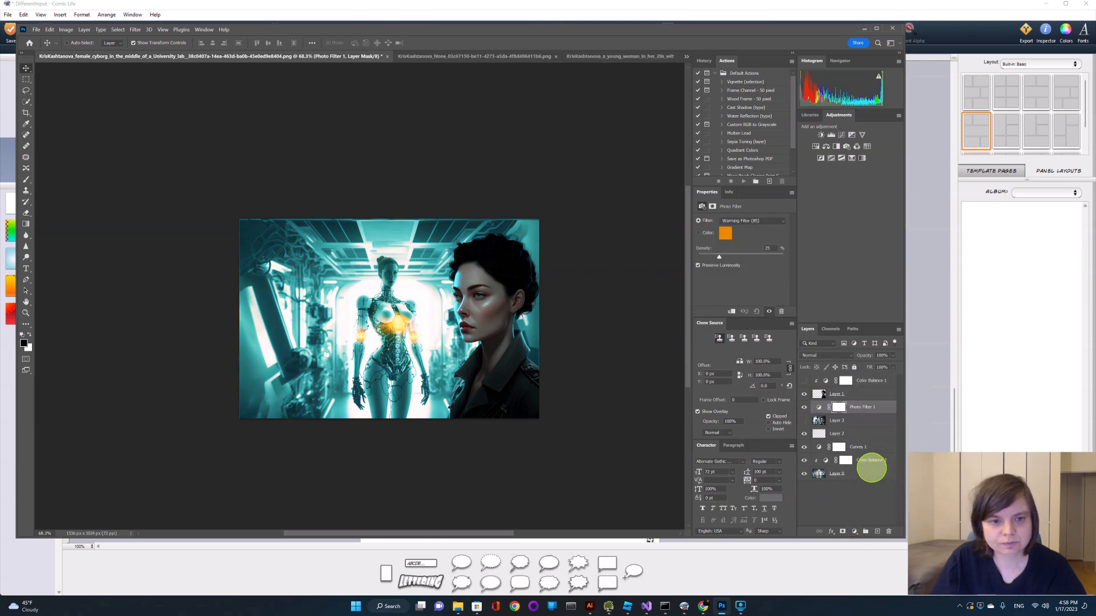
{"action": "mouse_move", "coordinate": [719, 257]}
{"action": "left_mouse_down"}
{"action": "mouse_move", "coordinate": [758, 257]}
{"action": "mouse_move", "coordinate": [740, 257]}
{"action": "left_mouse_up"}
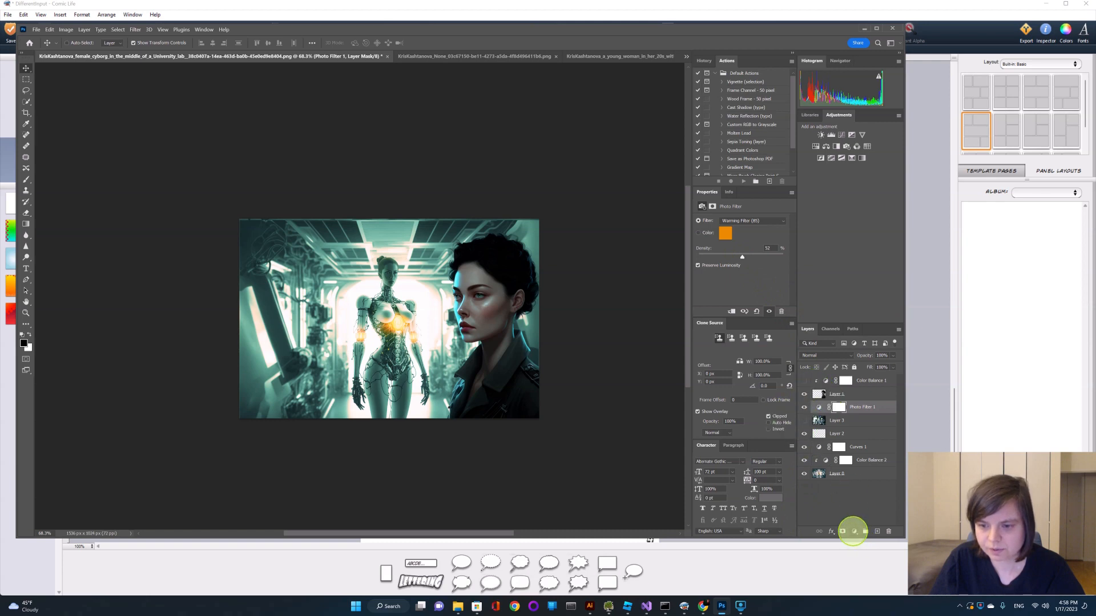
Add a Curves adjustment layer above the photo filter and shape its RGB curve to darken the shadows and midtones.
{"action": "left_click", "coordinate": [855, 532]}
{"action": "left_click", "coordinate": [867, 420]}
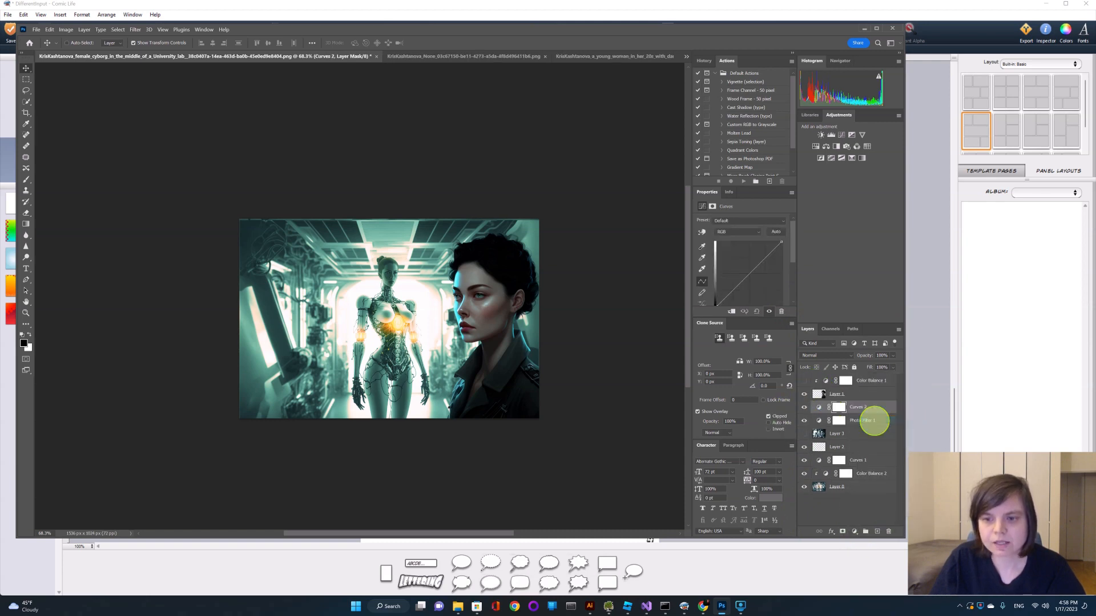
{"action": "left_click_drag", "start_coordinate": [717, 304], "coordinate": [731, 286]}
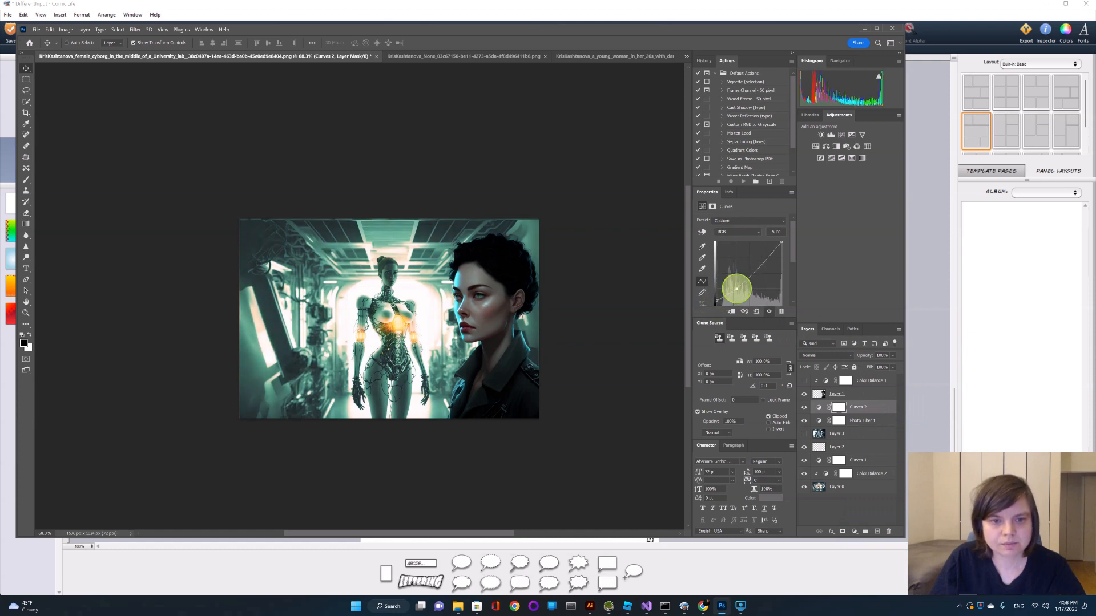
{"action": "left_click_drag", "start_coordinate": [782, 245], "coordinate": [784, 242]}
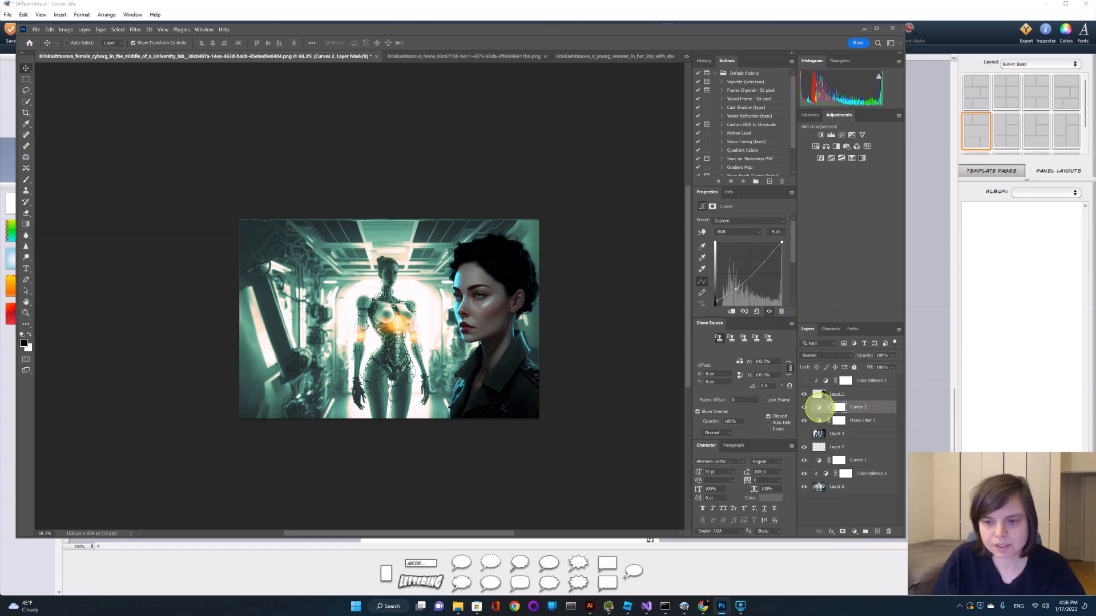
Set the warming photo filter's density to 31%.
{"action": "left_click", "coordinate": [819, 407]}
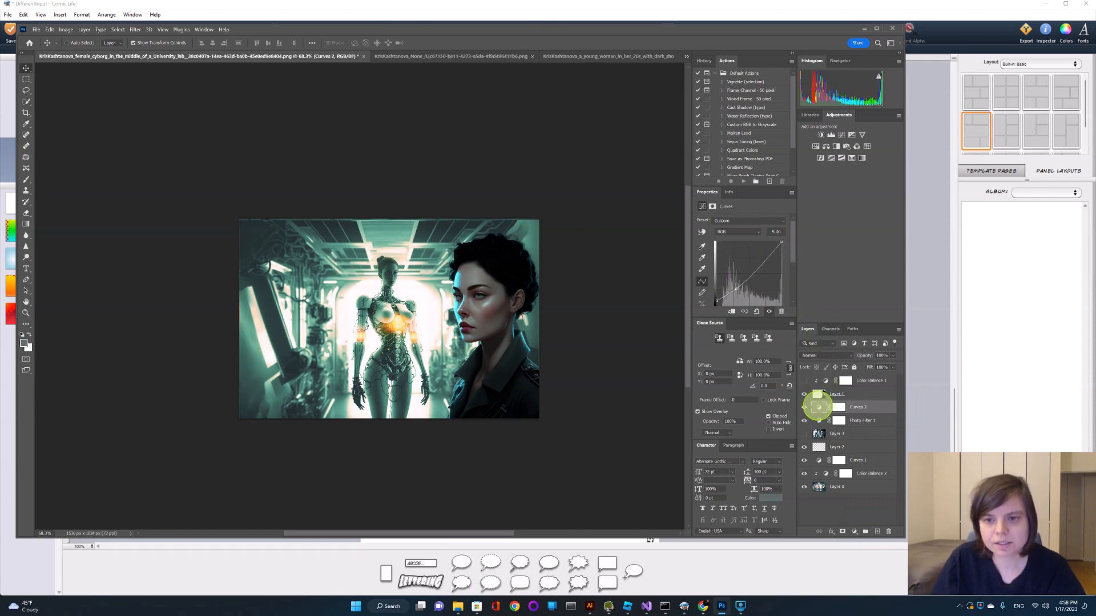
{"action": "left_click", "coordinate": [819, 421]}
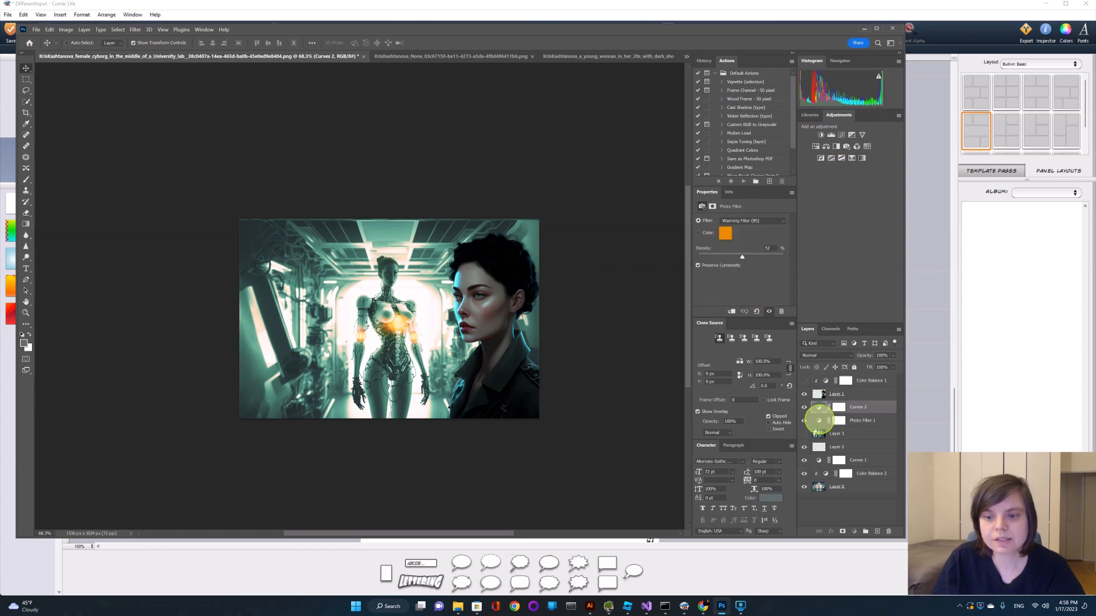
{"action": "left_click_drag", "start_coordinate": [749, 260], "coordinate": [724, 256]}
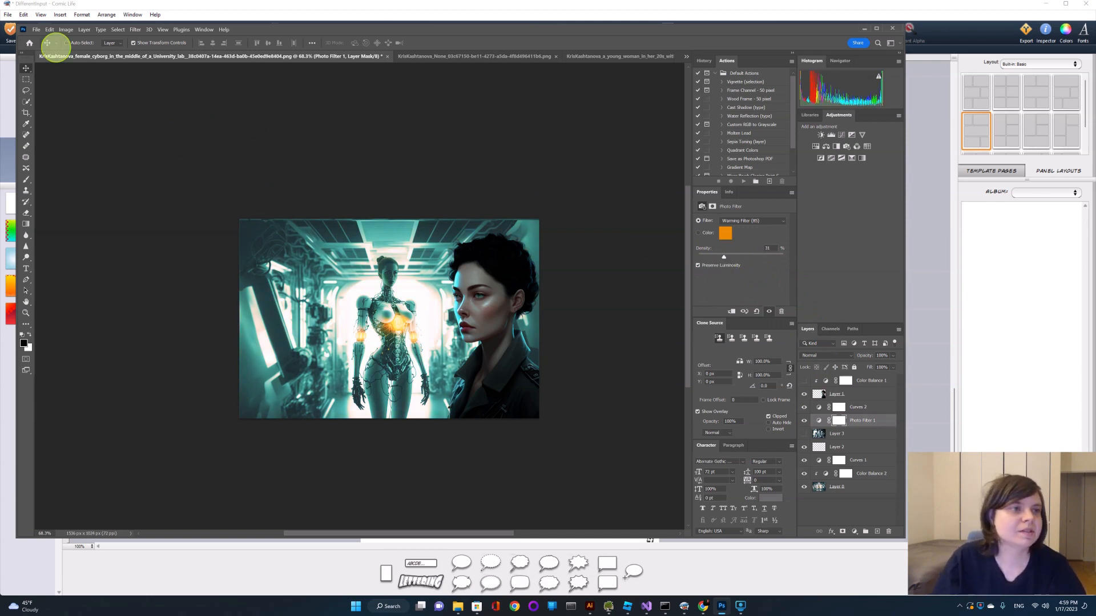
Quick-export the composite as a PNG named Panel01_1 in the DifferentInput folder.
{"action": "left_click", "coordinate": [36, 29]}
{"action": "mouse_move", "coordinate": [114, 172]}
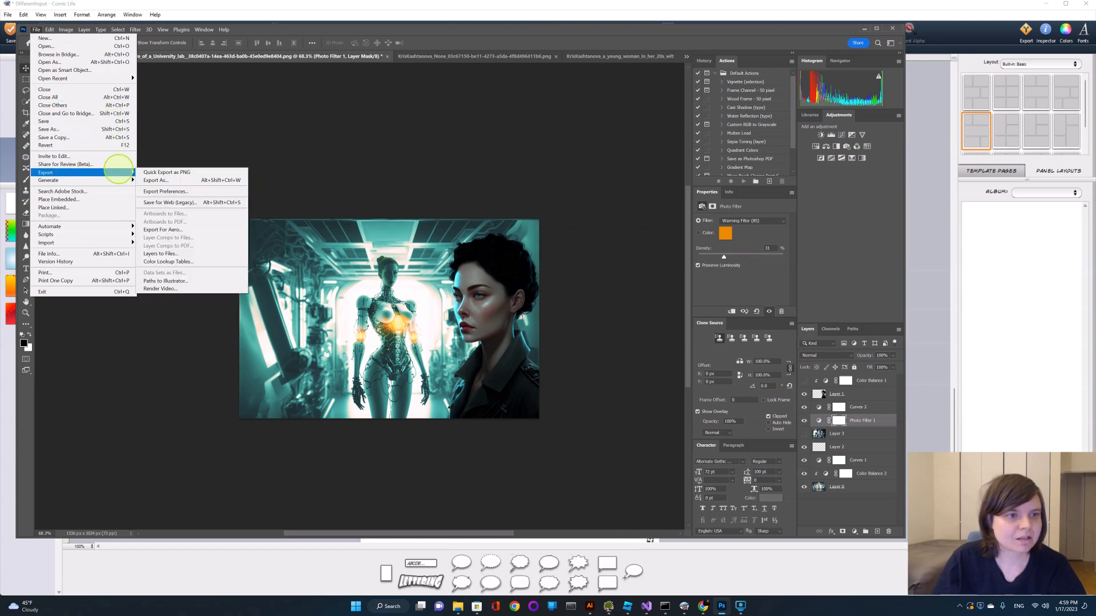
{"action": "left_click", "coordinate": [155, 172]}
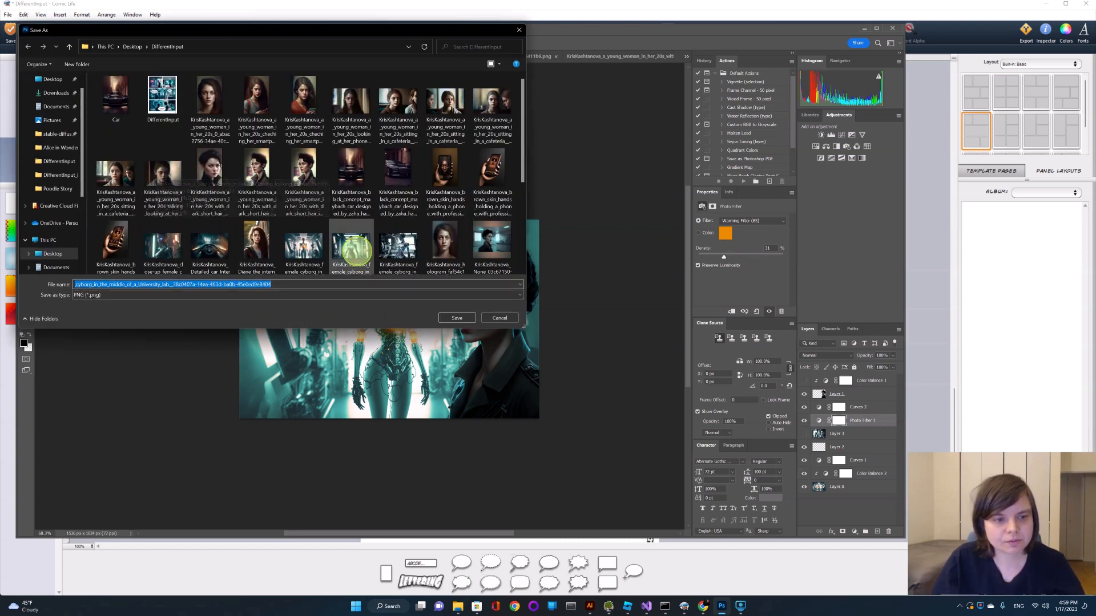
{"action": "type", "text": "Panel"}
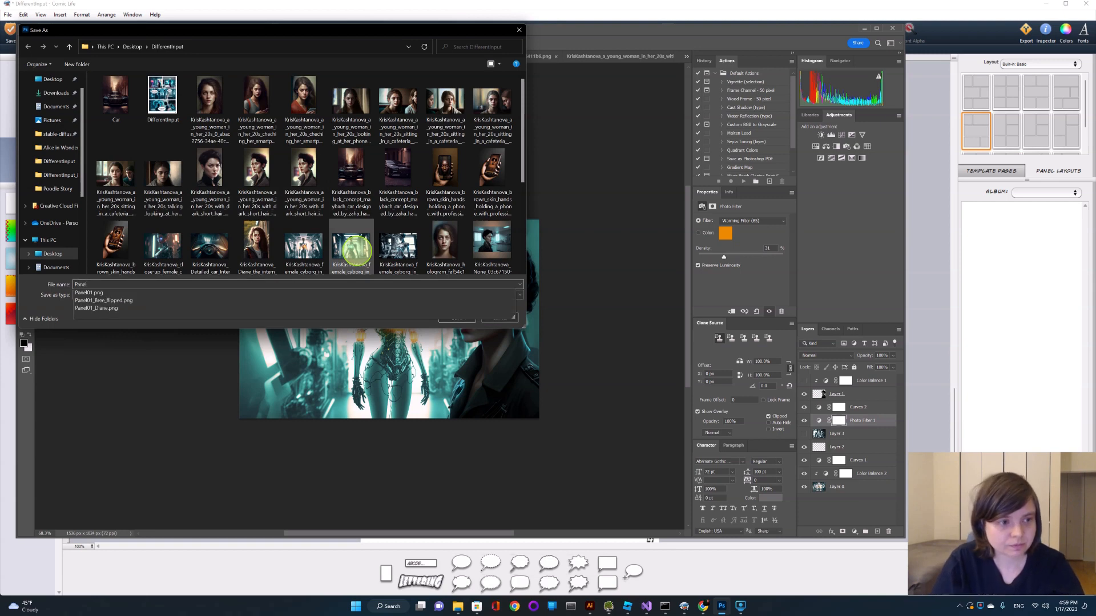
{"action": "key", "text": "Down"}
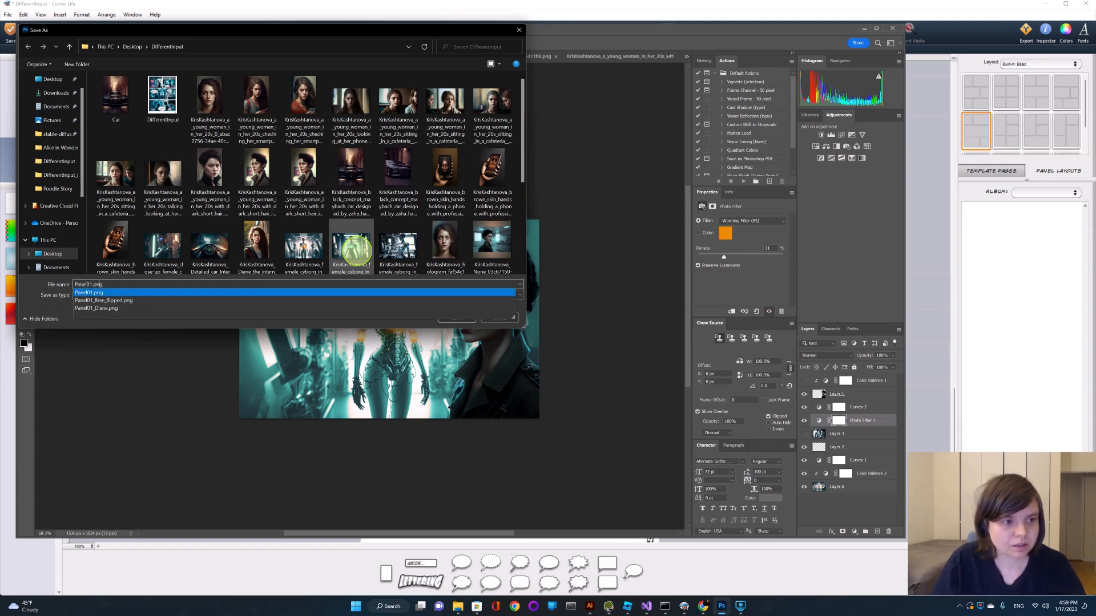
{"action": "type", "text": "_"}
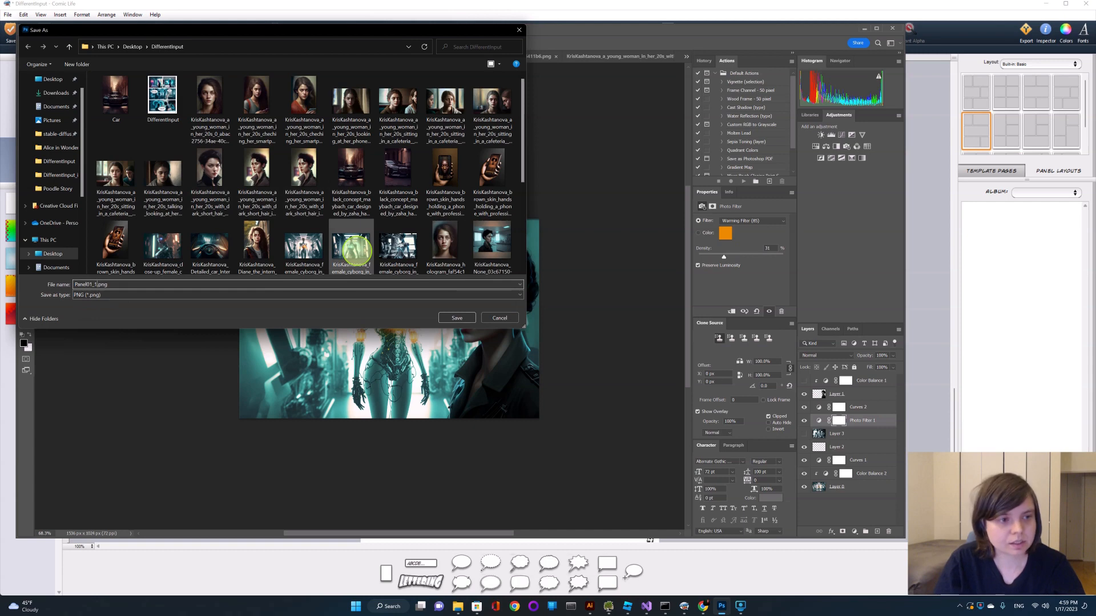
{"action": "type", "text": "1"}
{"action": "key", "text": "Return"}
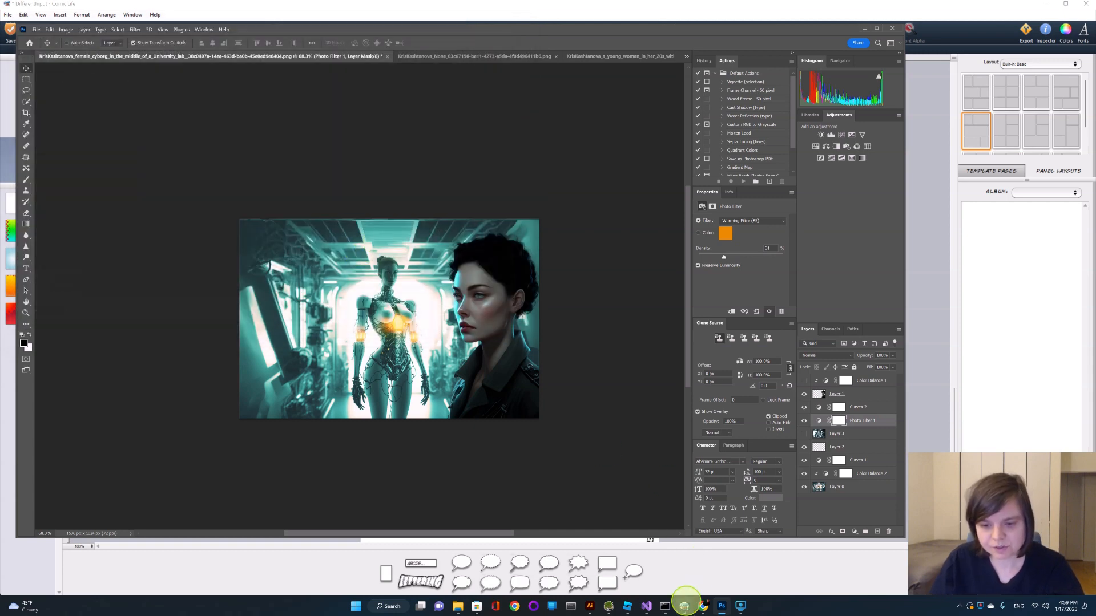
In Comic Life, replace the wide middle panel's picture on page 4 with Panel01_1 from the DifferentInput folder.
{"action": "mouse_move", "coordinate": [685, 596]}
{"action": "left_click", "coordinate": [696, 568]}
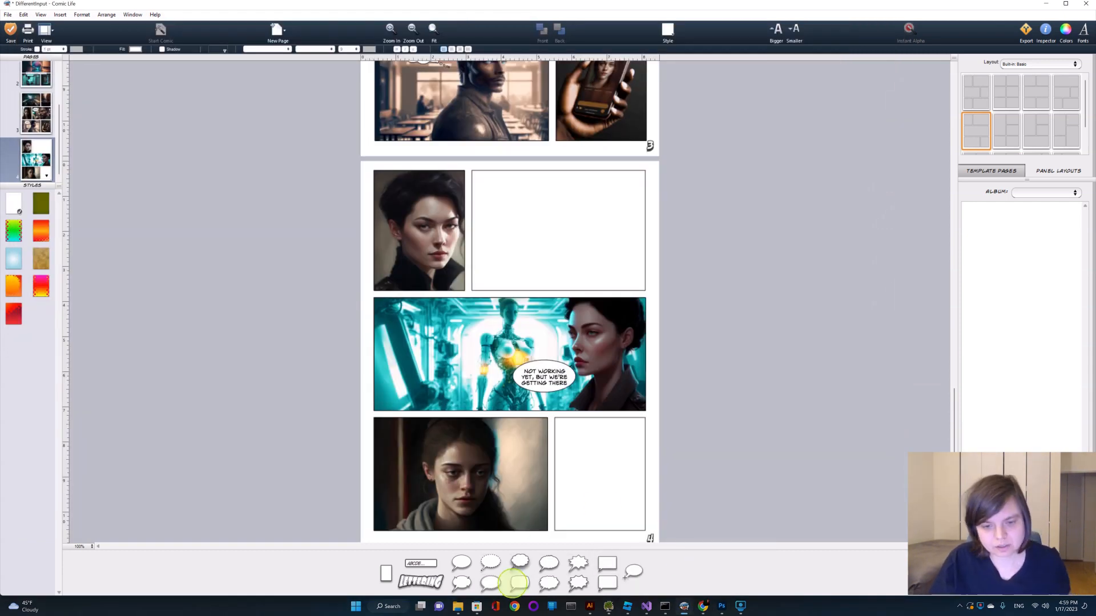
{"action": "left_click", "coordinate": [458, 606]}
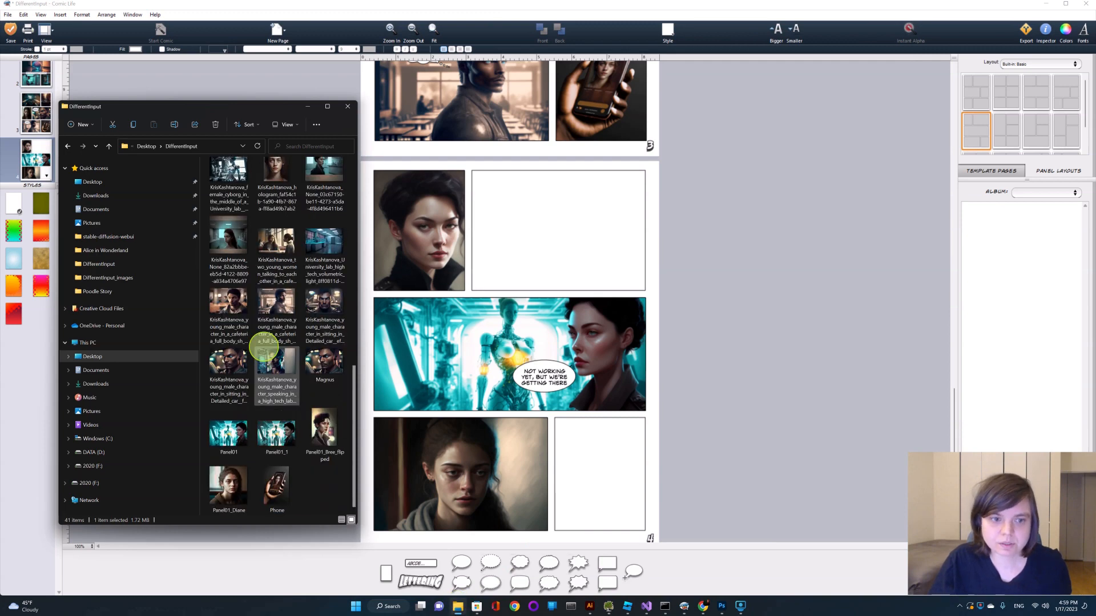
{"action": "left_click_drag", "start_coordinate": [274, 435], "coordinate": [482, 354]}
{"action": "left_click", "coordinate": [485, 318]}
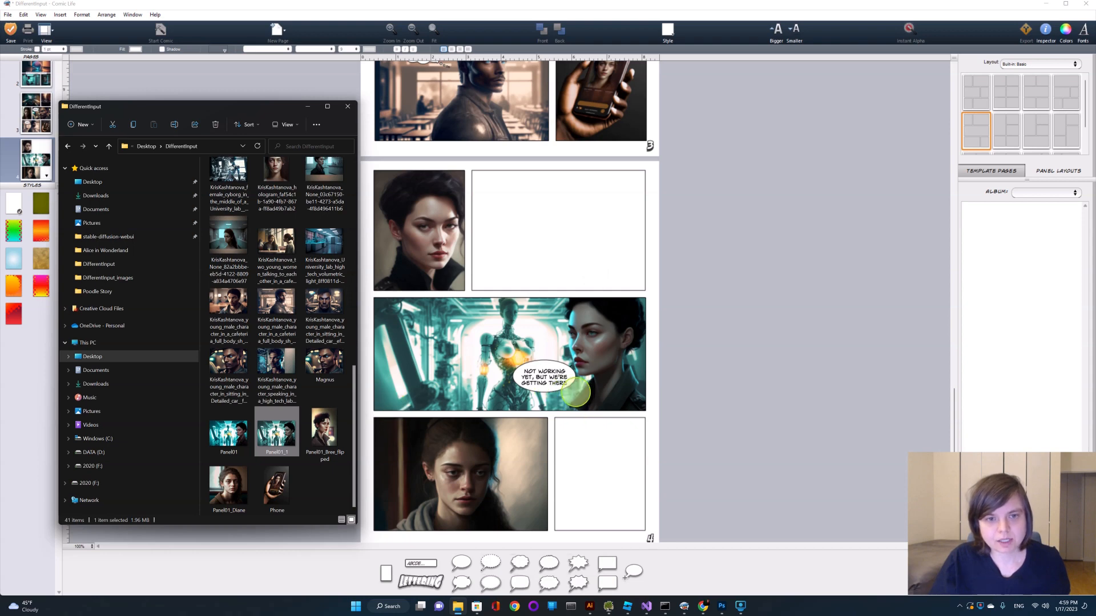
Add an oval speech balloon reading "Hi, Diane! Let's work on our project" to page 4's first panel.
{"action": "left_click_drag", "start_coordinate": [461, 563], "coordinate": [473, 270]}
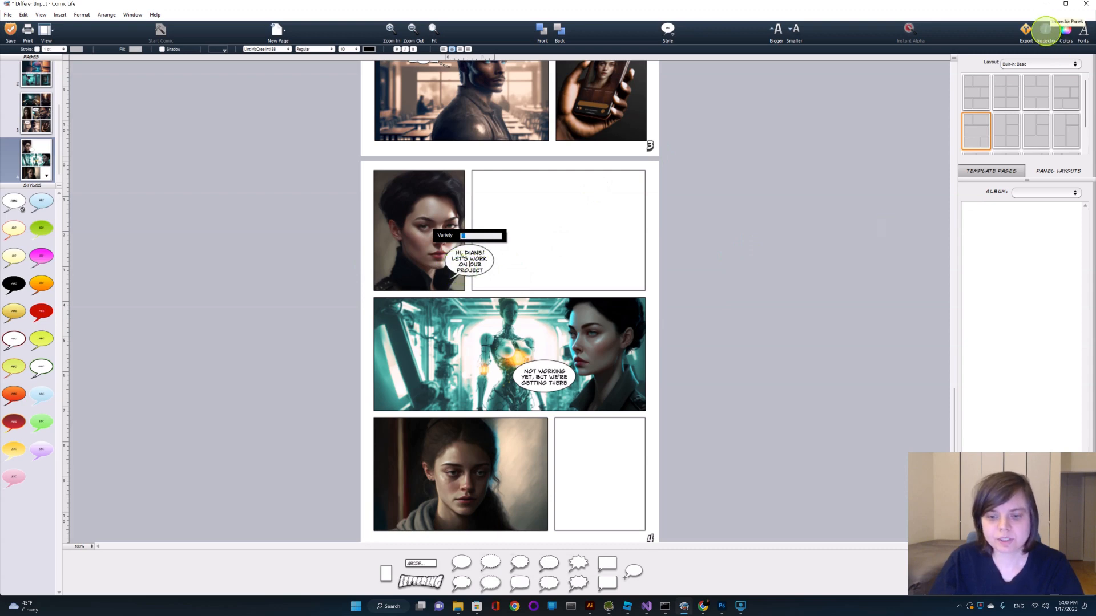
{"action": "left_click", "coordinate": [1045, 29]}
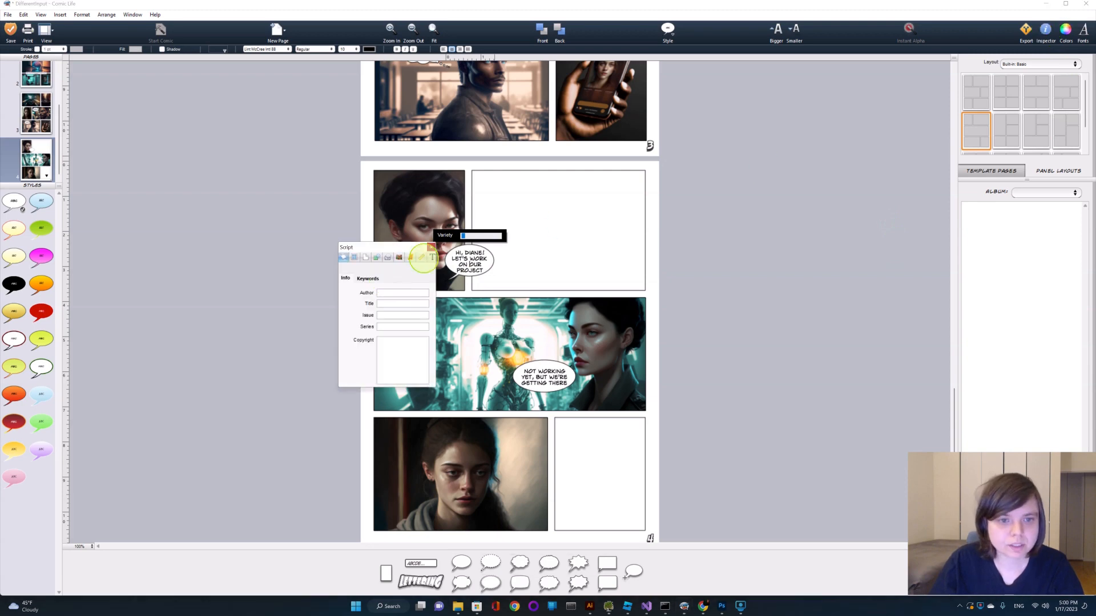
{"action": "left_click", "coordinate": [432, 257]}
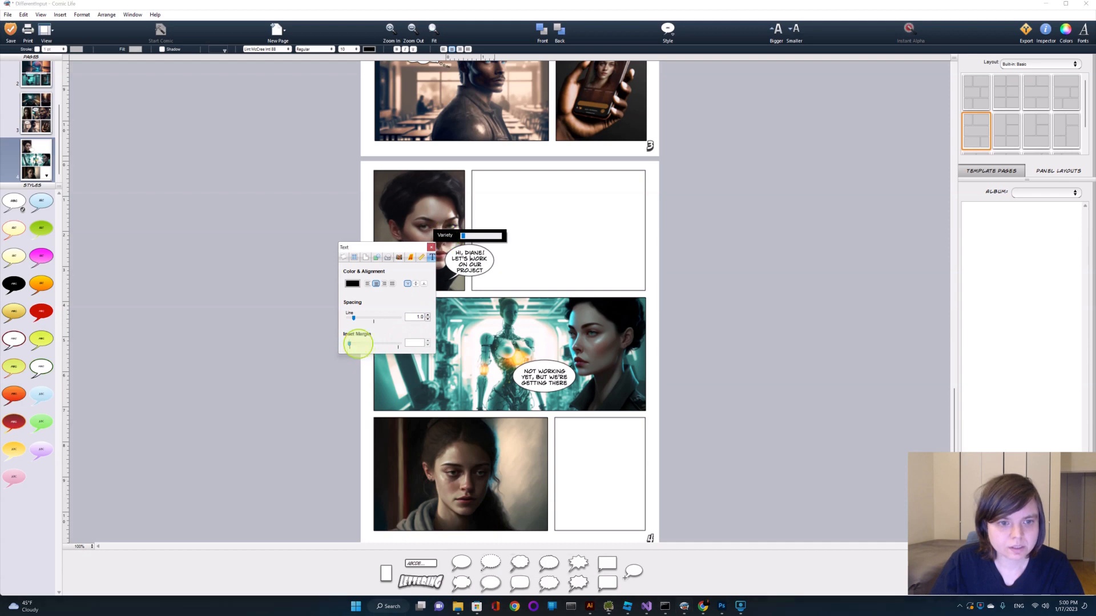
{"action": "double_click", "coordinate": [473, 252]}
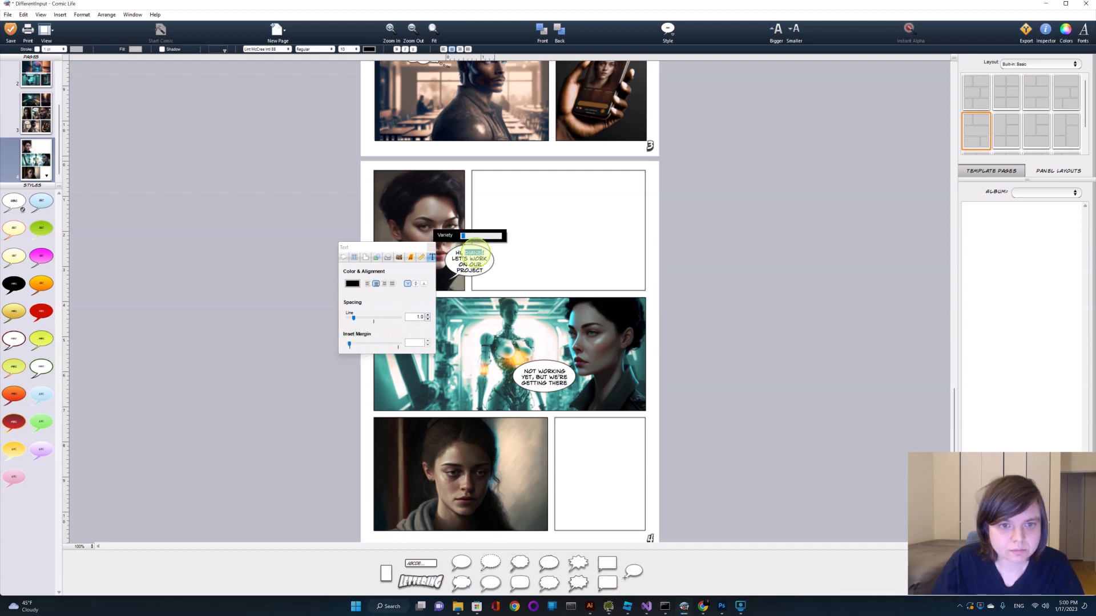
{"action": "triple_click", "coordinate": [482, 268]}
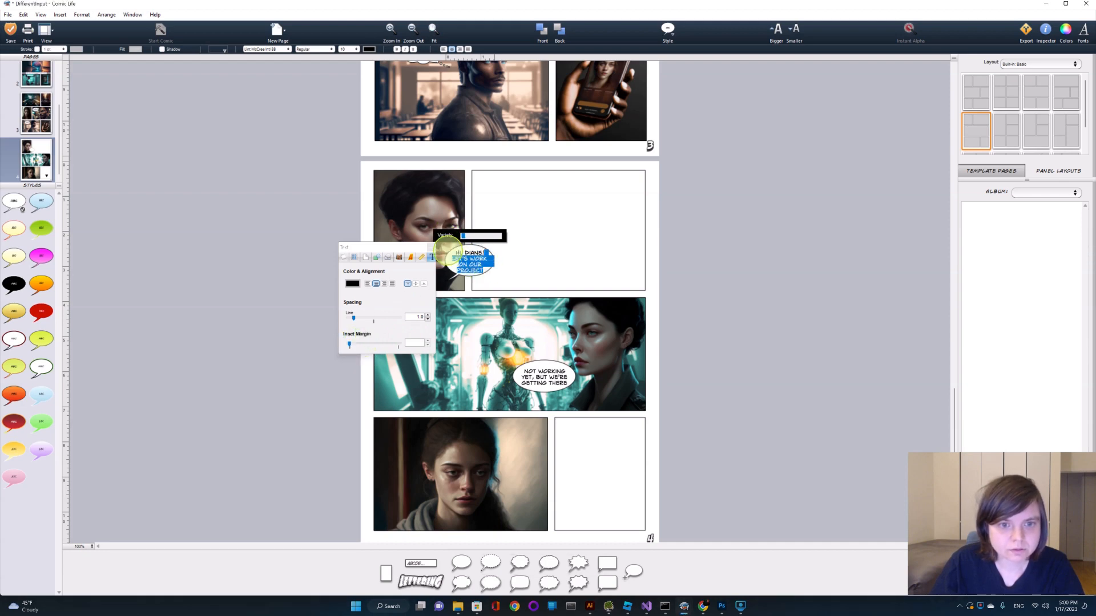
{"action": "left_click", "coordinate": [409, 330]}
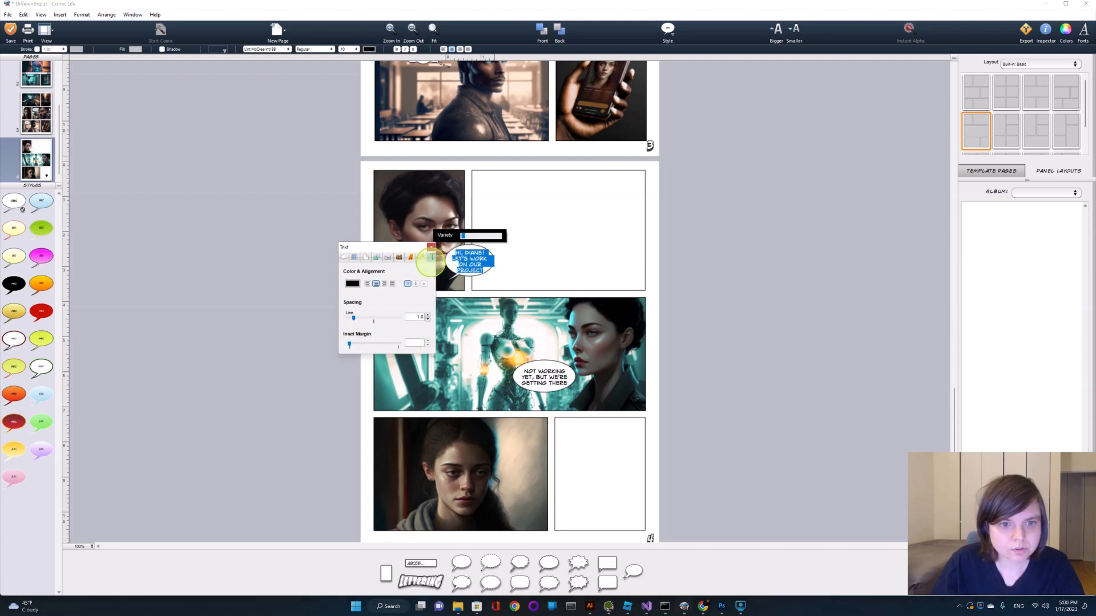
{"action": "left_click", "coordinate": [431, 248]}
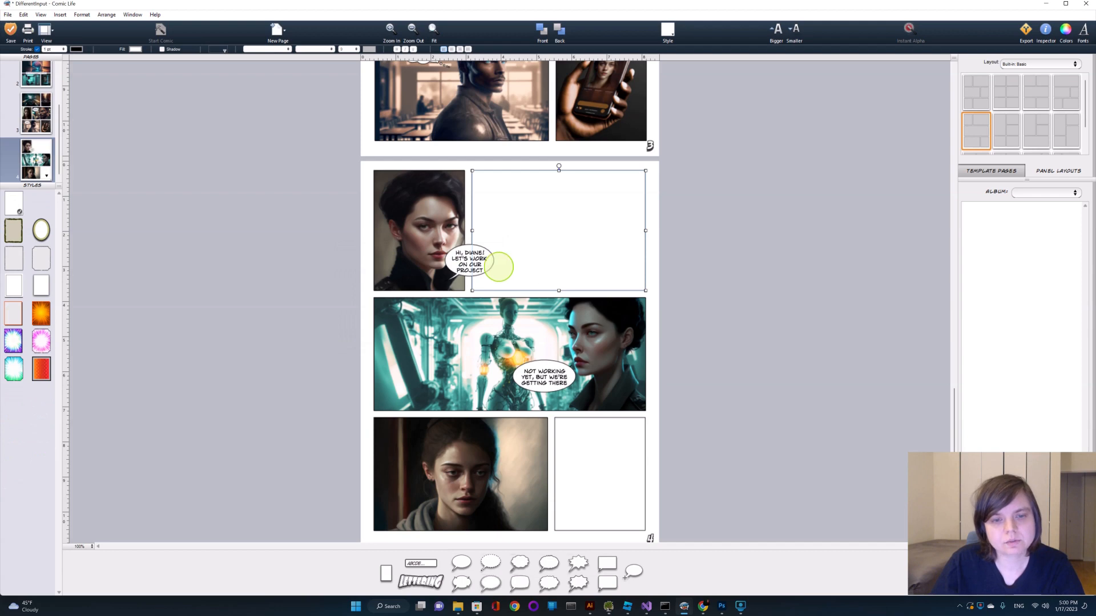
{"action": "left_click", "coordinate": [469, 262]}
{"action": "left_click", "coordinate": [700, 233]}
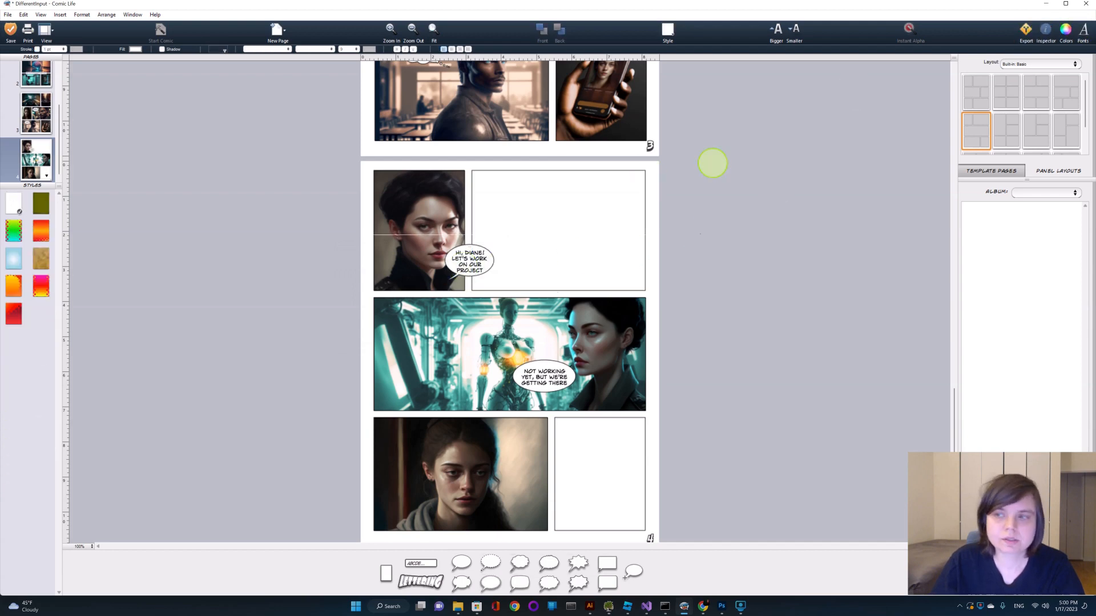
Increase the text inset margin of the speech balloon in page 4's first panel slightly.
{"action": "left_click", "coordinate": [430, 257]}
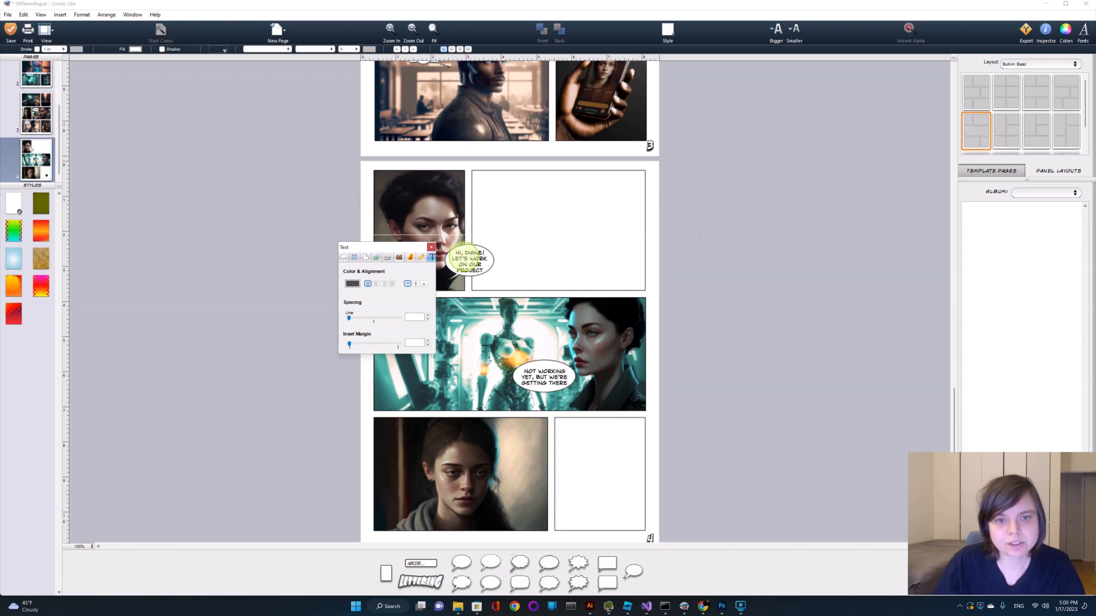
{"action": "left_click", "coordinate": [470, 278]}
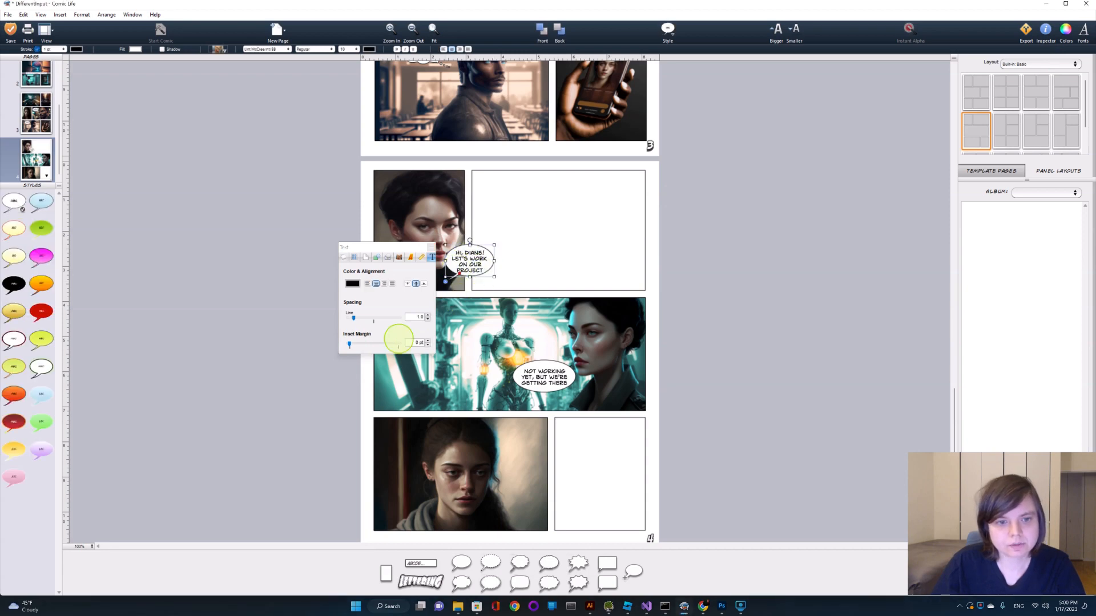
{"action": "left_click_drag", "start_coordinate": [350, 345], "coordinate": [353, 346]}
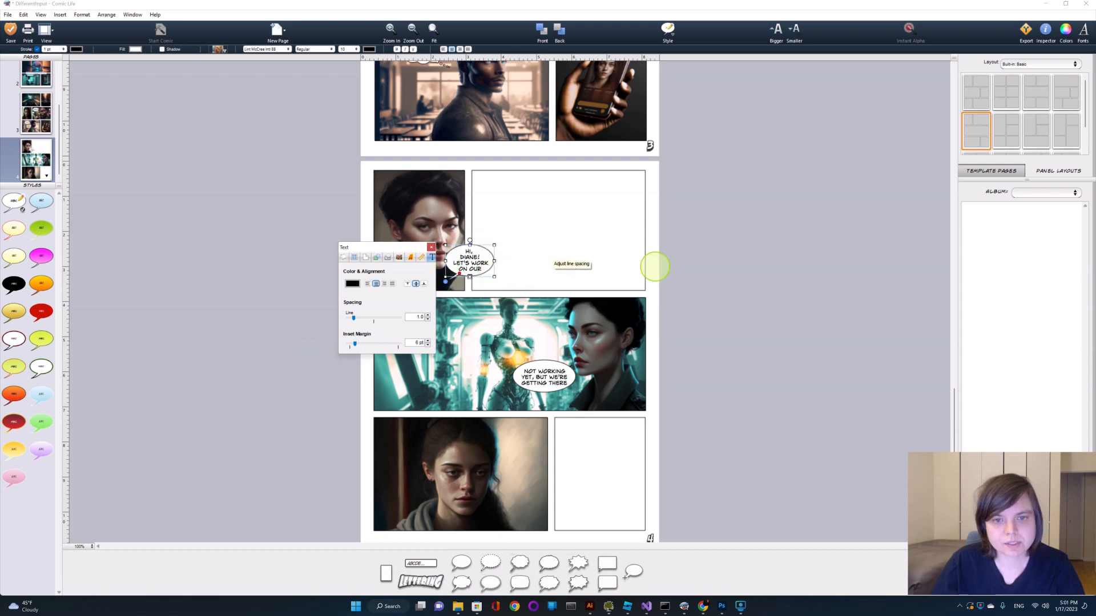
{"action": "left_click", "coordinate": [692, 257]}
{"action": "left_click", "coordinate": [431, 247]}
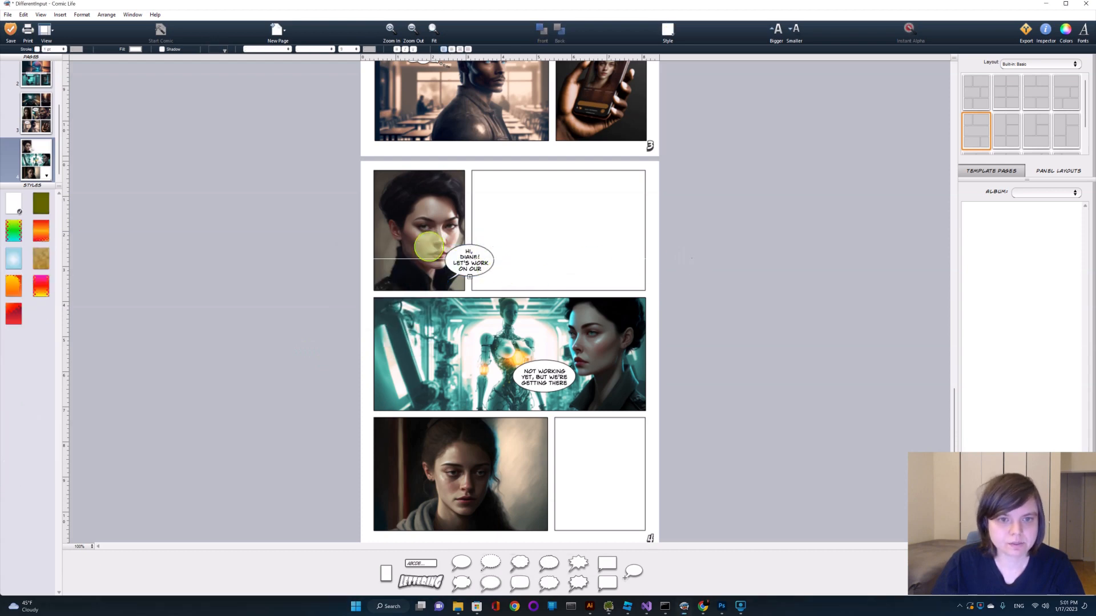
Widen the first panel's speech balloon so its text fits on three lines, and shift it toward the empty panel.
{"action": "left_click", "coordinate": [469, 255]}
{"action": "left_click_drag", "start_coordinate": [494, 261], "coordinate": [509, 262]}
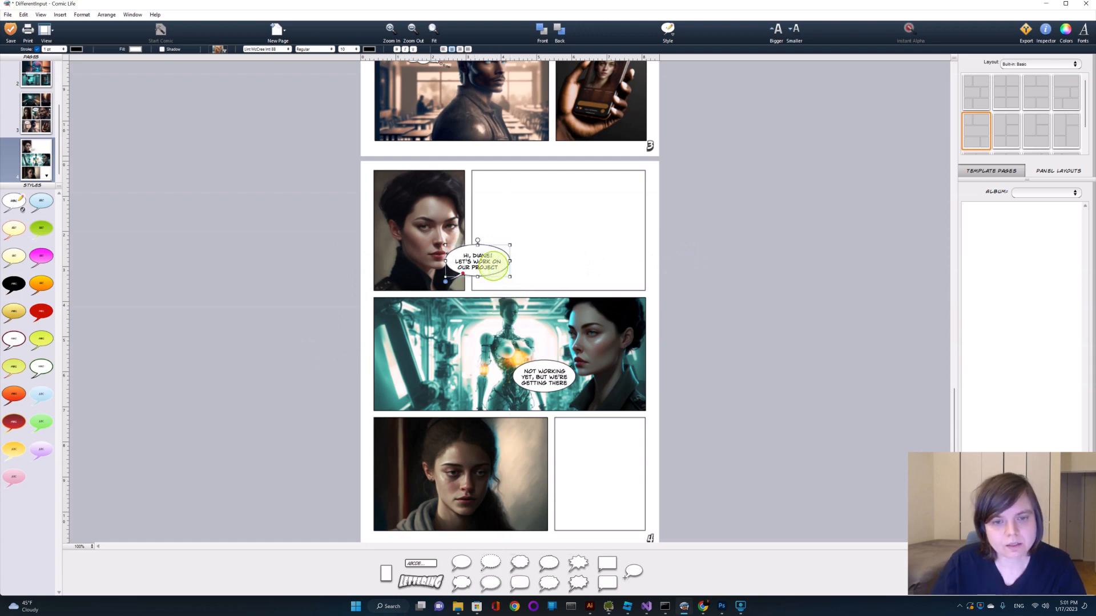
{"action": "left_click_drag", "start_coordinate": [478, 260], "coordinate": [489, 254]}
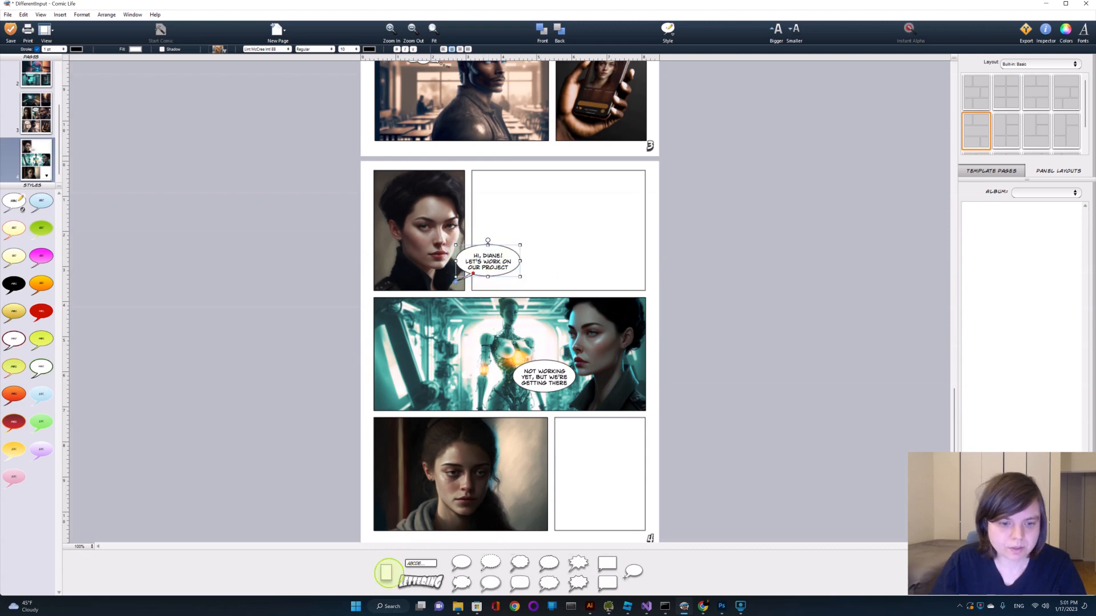
Add a caption box reading "Machine Learning Lab" in the lower-left corner of the wide middle panel and fit it to one line.
{"action": "left_click_drag", "start_coordinate": [386, 572], "coordinate": [398, 401]}
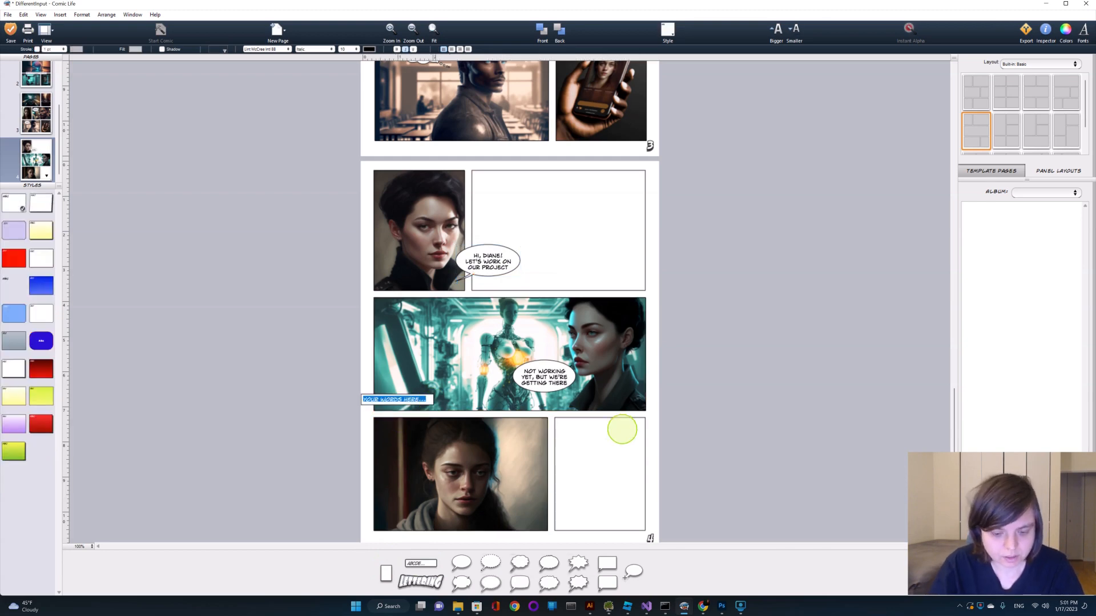
{"action": "type", "text": "Ma"}
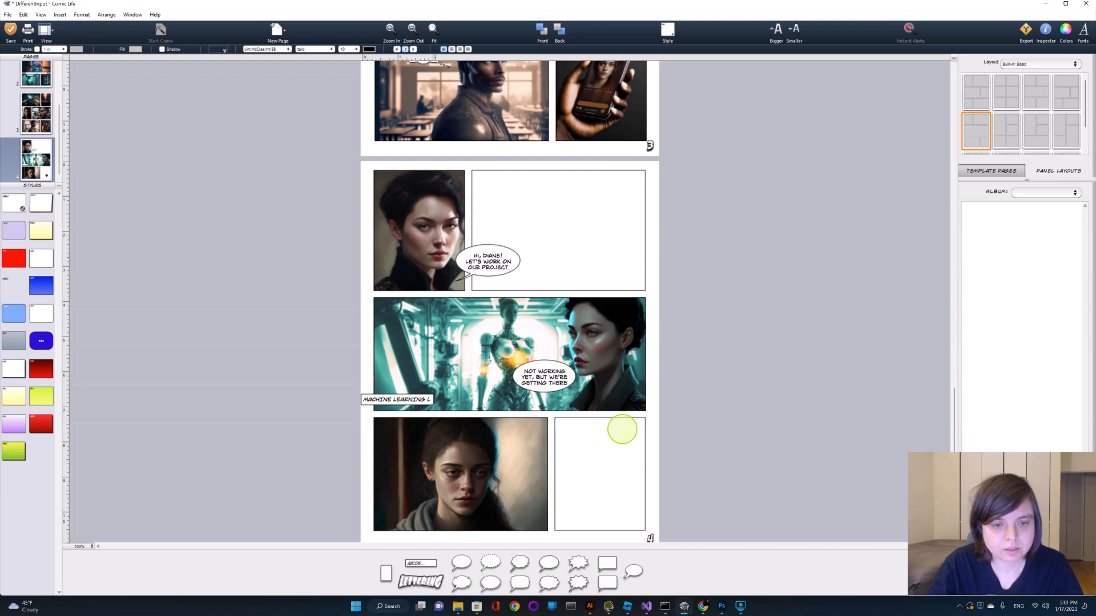
{"action": "type", "text": "AB"}
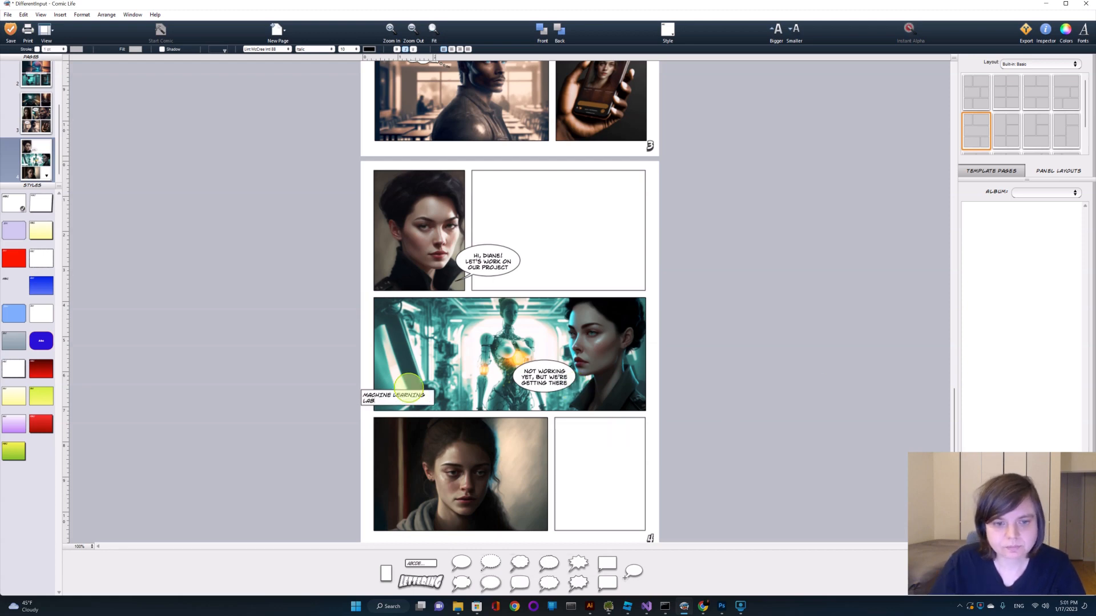
{"action": "left_click", "coordinate": [429, 400]}
{"action": "left_click", "coordinate": [432, 399]}
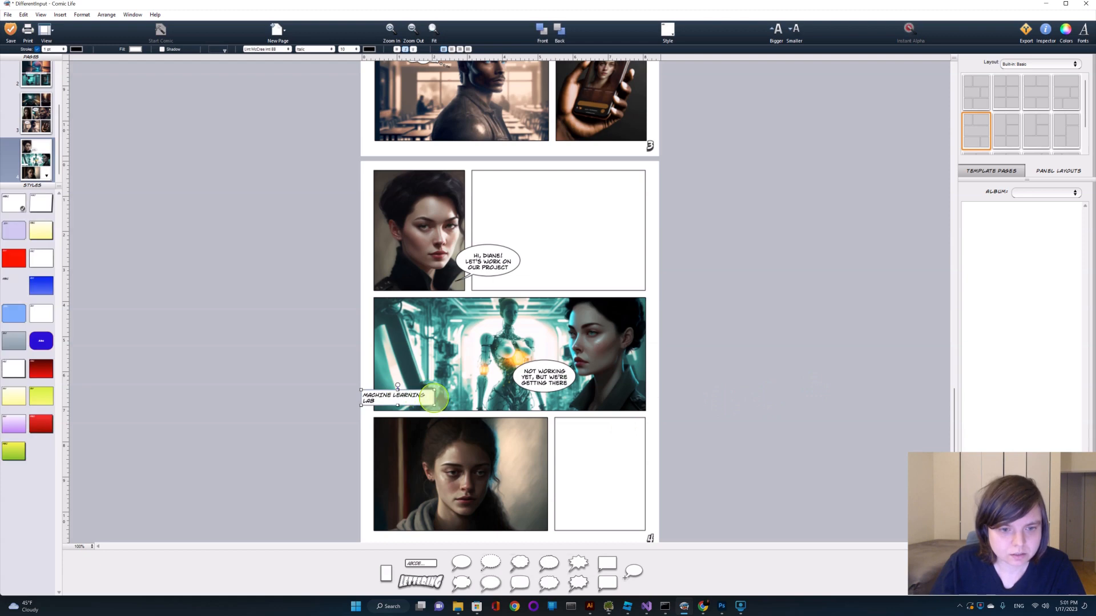
{"action": "mouse_move", "coordinate": [434, 405]}
{"action": "left_mouse_down"}
{"action": "mouse_move", "coordinate": [454, 402]}
{"action": "mouse_move", "coordinate": [436, 399]}
{"action": "left_mouse_up"}
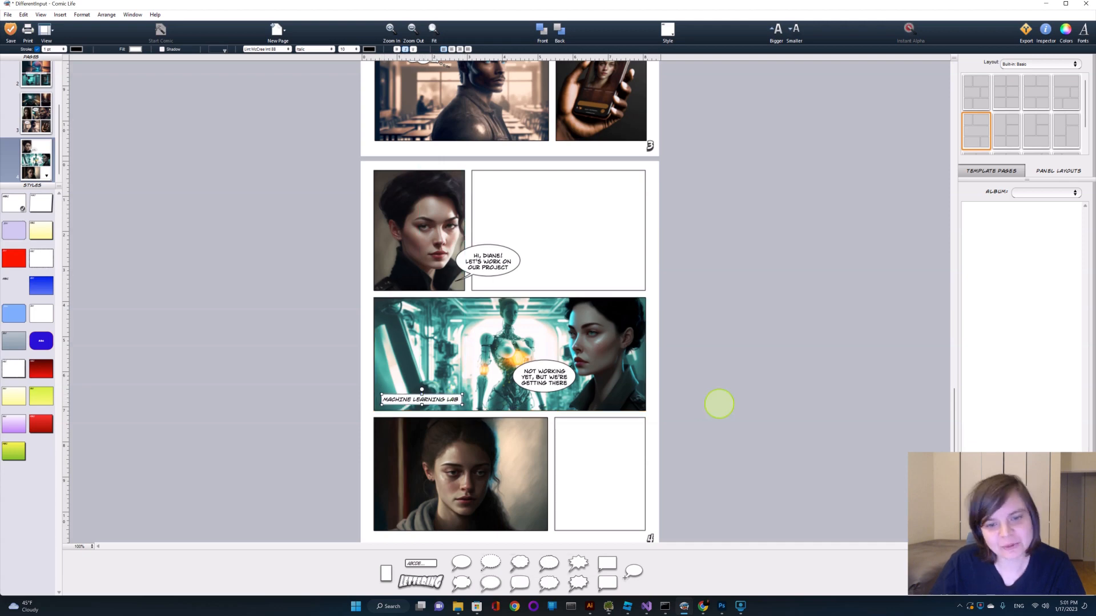
{"action": "left_click", "coordinate": [718, 404]}
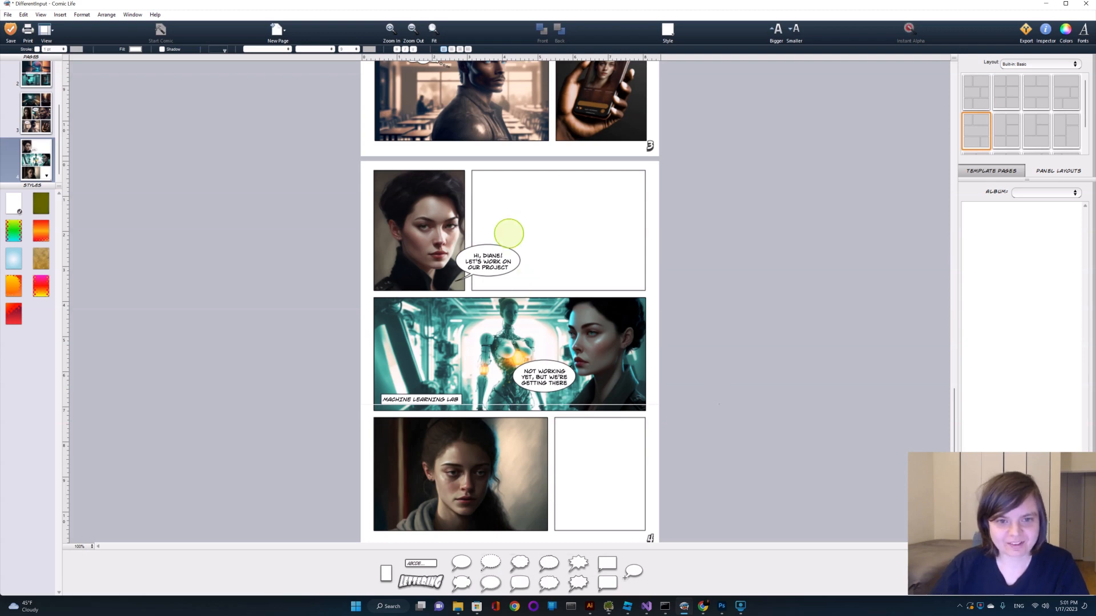
Shorten the first panel's balloon text to "Hi, Diane!".
{"action": "left_click", "coordinate": [510, 267]}
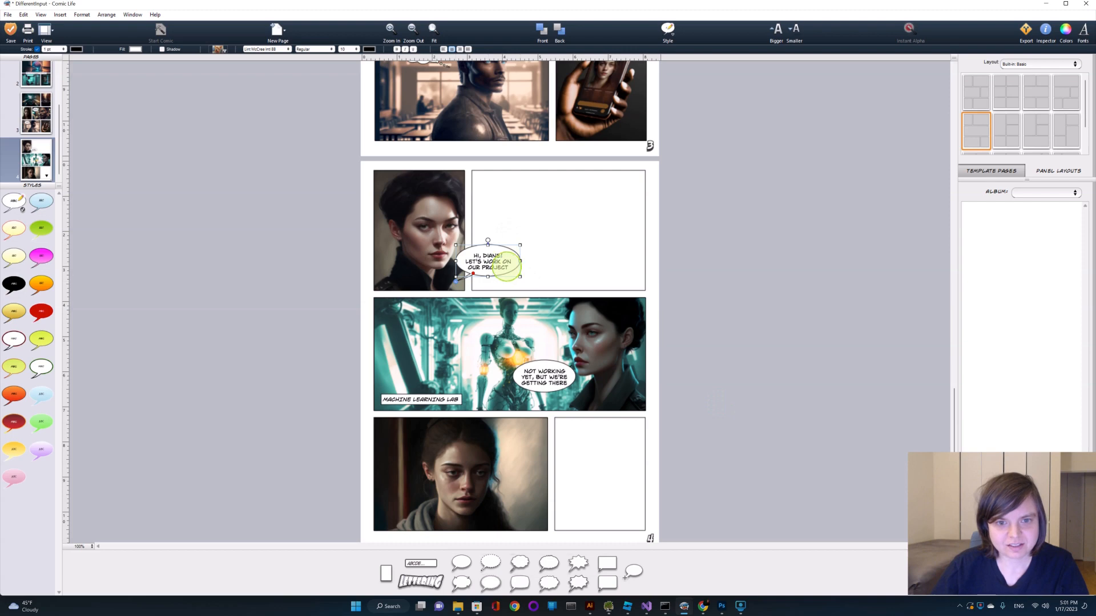
{"action": "double_click", "coordinate": [501, 265]}
{"action": "left_click", "coordinate": [508, 267]}
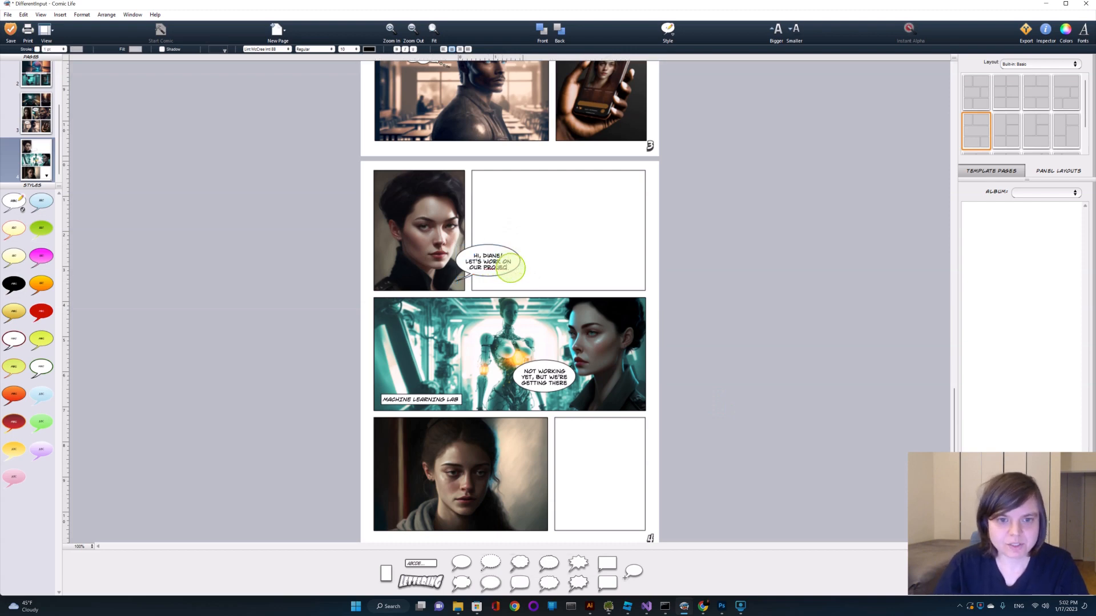
{"action": "key", "text": "BackSpace"}
{"action": "key", "text": "BackSpace"}
{"action": "key", "text": "BackSpace"}
{"action": "key", "text": "BackSpace"}
{"action": "key", "text": "BackSpace"}
{"action": "key", "text": "BackSpace"}
{"action": "key", "text": "BackSpace"}
{"action": "key", "text": "BackSpace"}
{"action": "key", "text": "BackSpace"}
{"action": "key", "text": "BackSpace"}
{"action": "key", "text": "BackSpace"}
{"action": "key", "text": "BackSpace"}
{"action": "key", "text": "BackSpace"}
{"action": "key", "text": "BackSpace"}
{"action": "key", "text": "BackSpace"}
{"action": "key", "text": "BackSpace"}
{"action": "key", "text": "BackSpace"}
{"action": "key", "text": "BackSpace"}
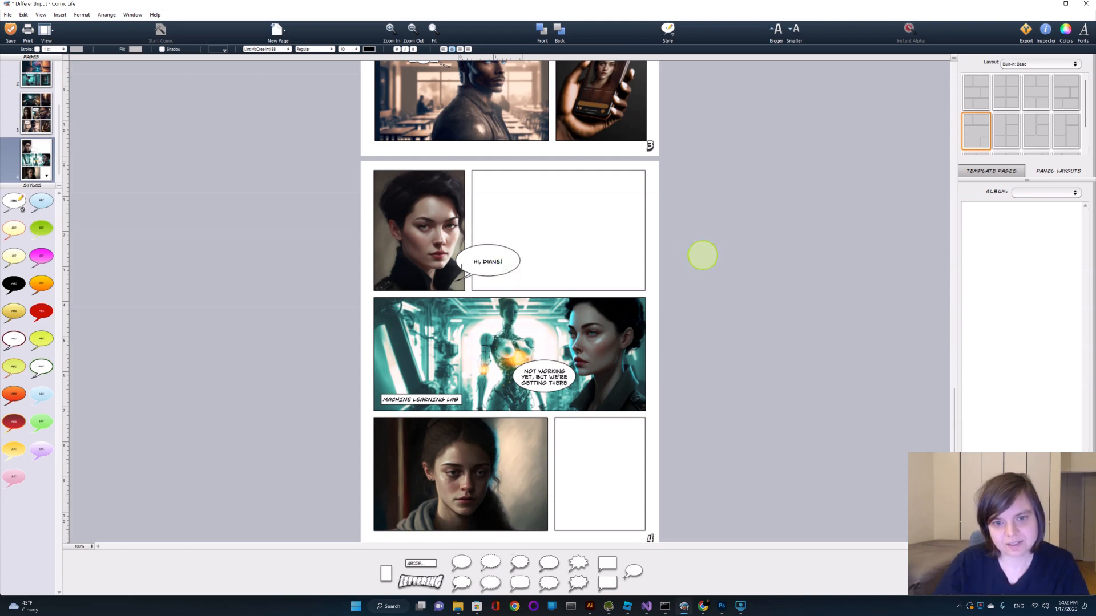
{"action": "left_click", "coordinate": [702, 255]}
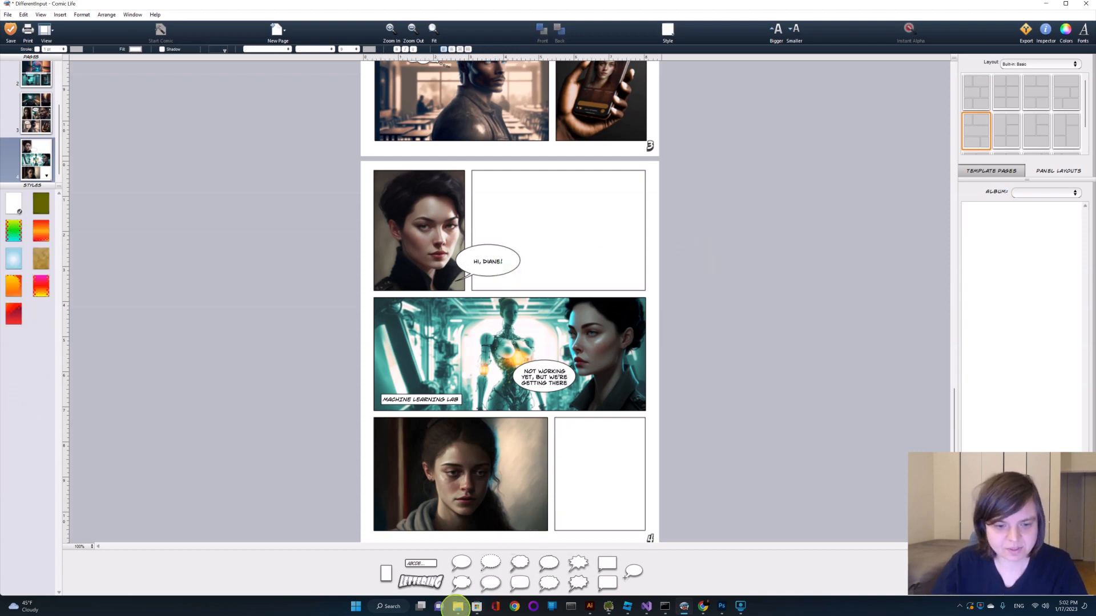
Open the Panel01_Diane image from the DifferentInput folder in Photoshop.
{"action": "left_click", "coordinate": [458, 606]}
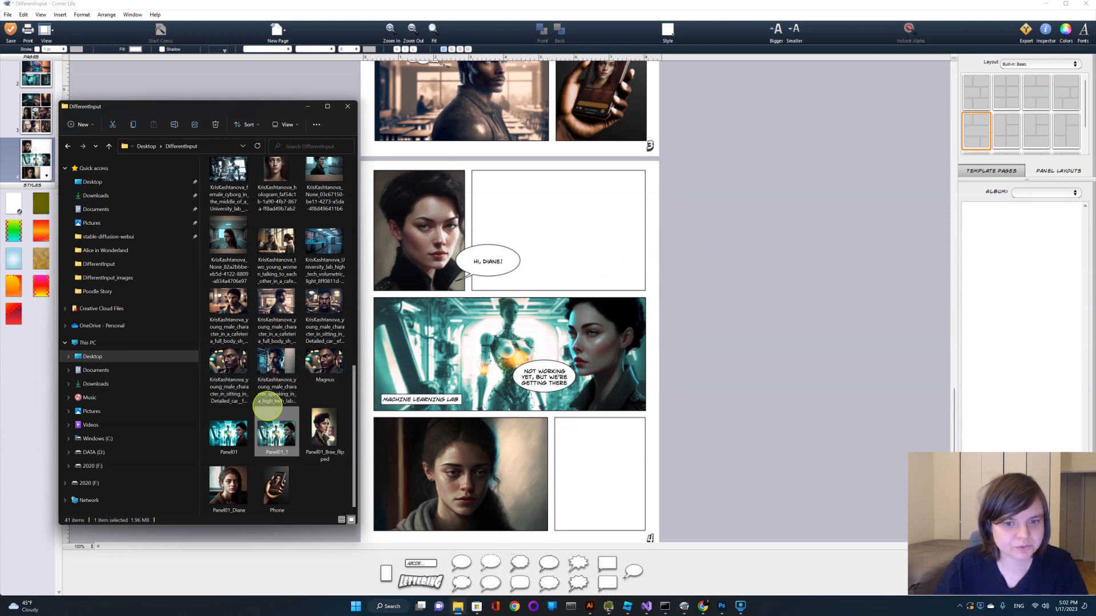
{"action": "scroll", "coordinate": [267, 406], "scroll_direction": "up", "scroll_amount": 5}
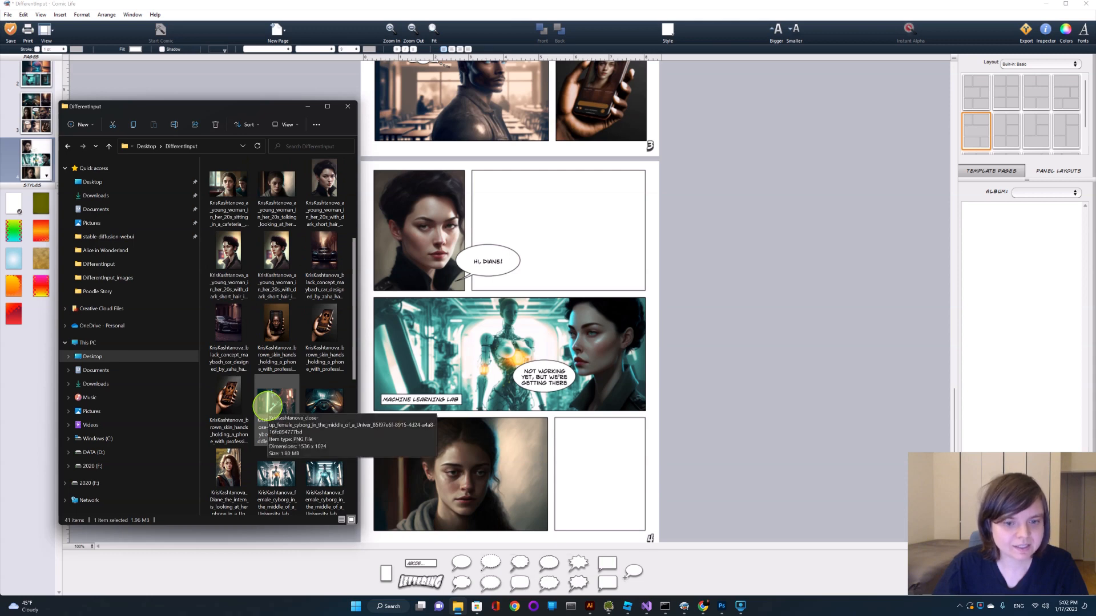
{"action": "scroll", "coordinate": [268, 405], "scroll_direction": "up", "scroll_amount": 3}
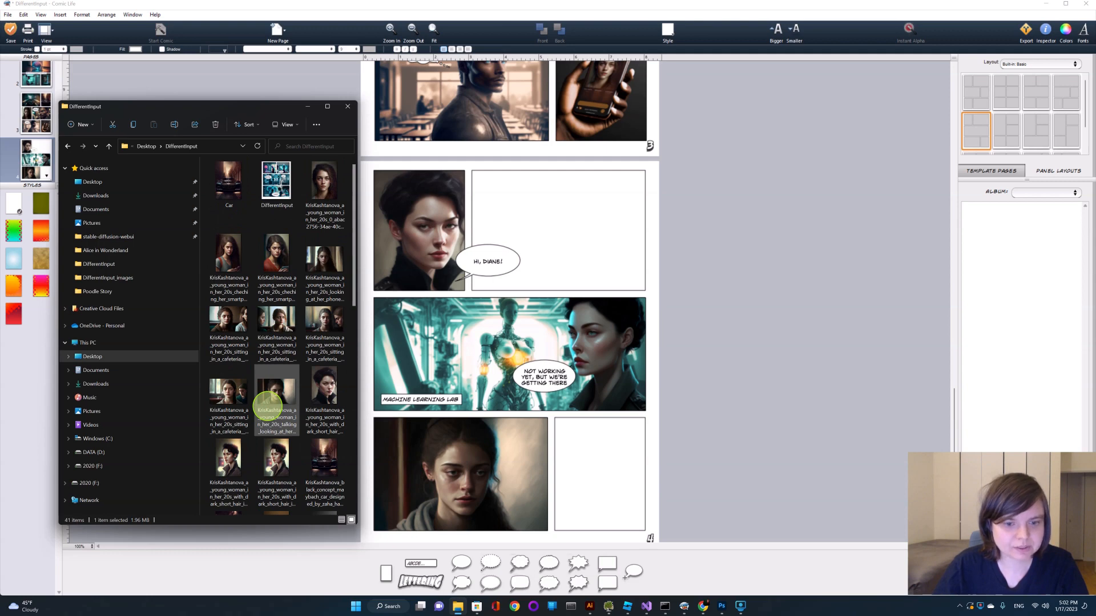
{"action": "scroll", "coordinate": [267, 406], "scroll_direction": "down", "scroll_amount": 9}
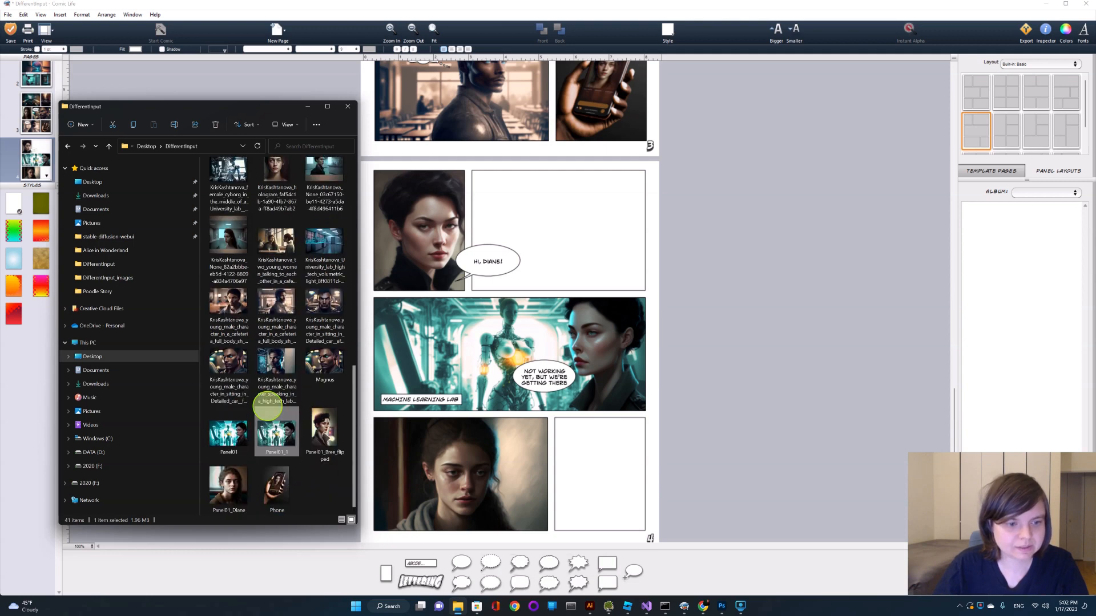
{"action": "left_click", "coordinate": [230, 488]}
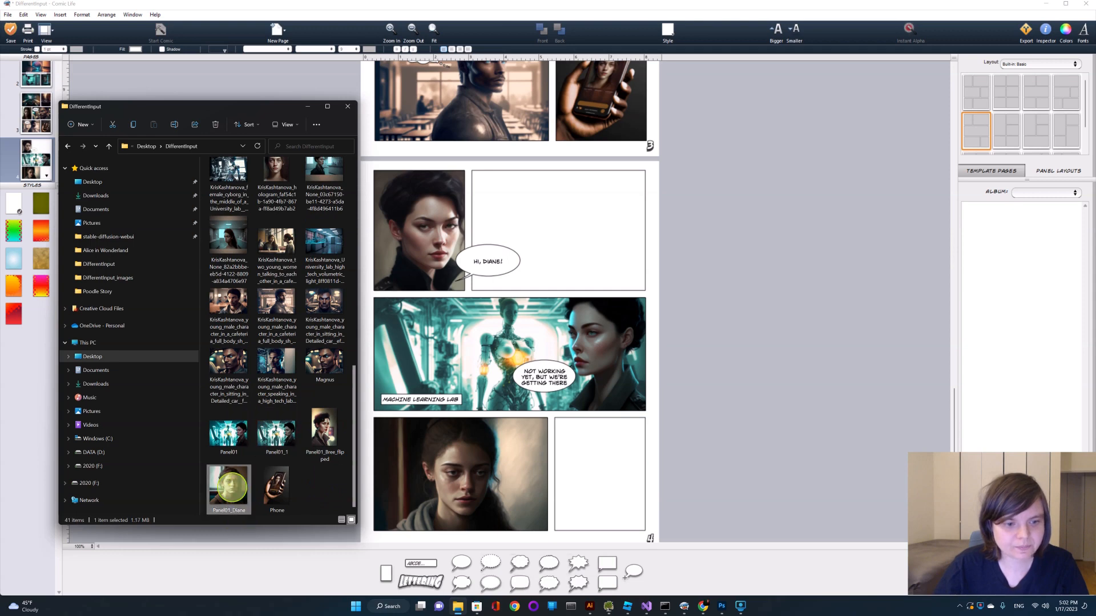
{"action": "right_click", "coordinate": [230, 488]}
{"action": "mouse_move", "coordinate": [349, 322]}
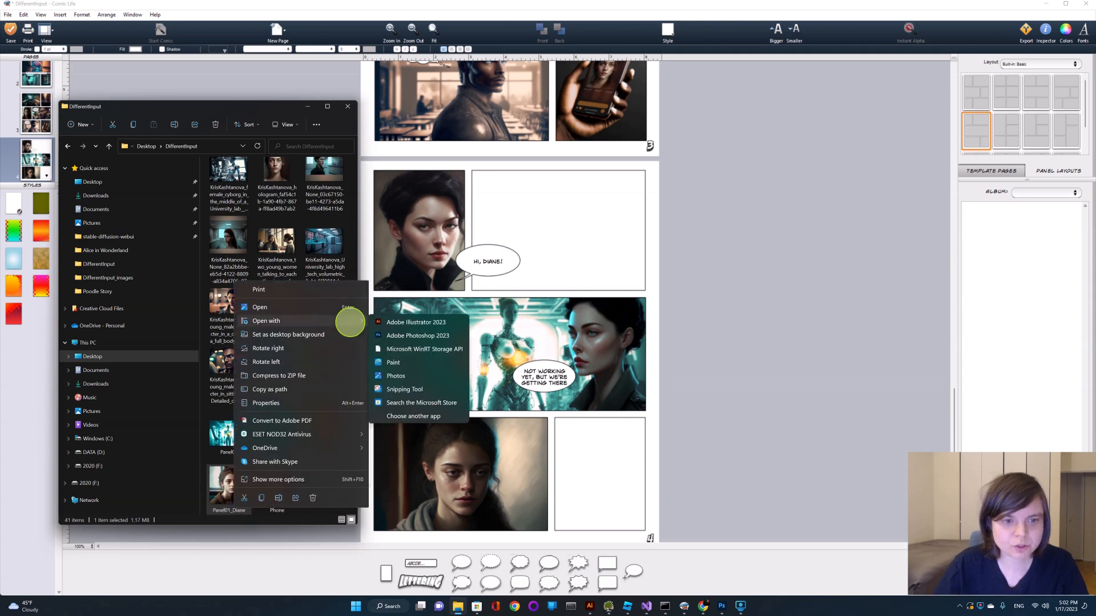
{"action": "left_click", "coordinate": [393, 336]}
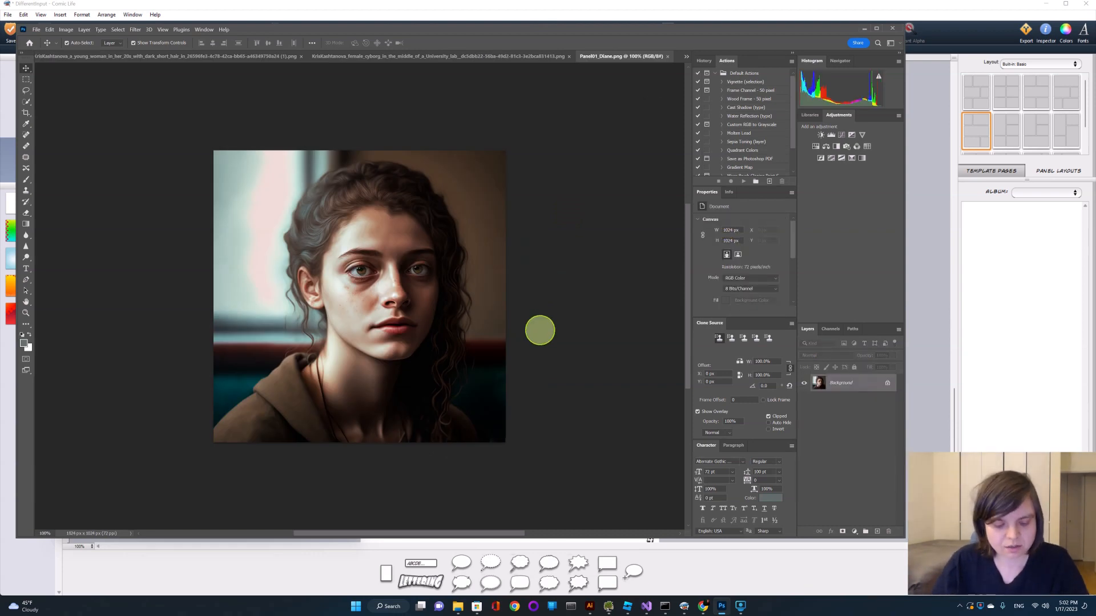
Flip the curly-haired woman's portrait horizontally and apply the transform.
{"action": "key", "text": "ctrl+t"}
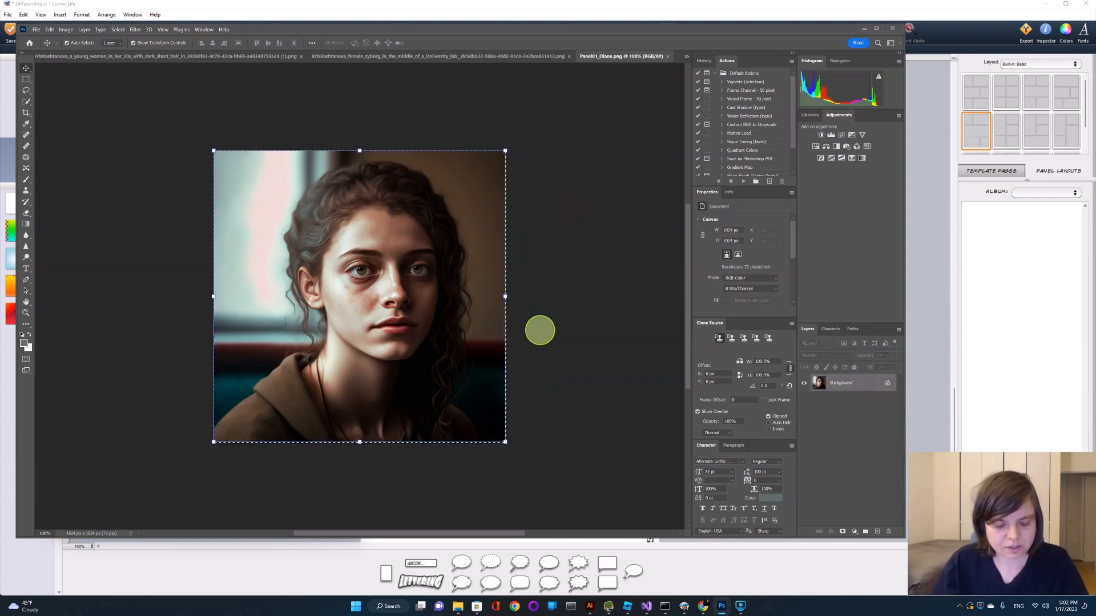
{"action": "right_click", "coordinate": [478, 326]}
{"action": "left_click", "coordinate": [514, 498]}
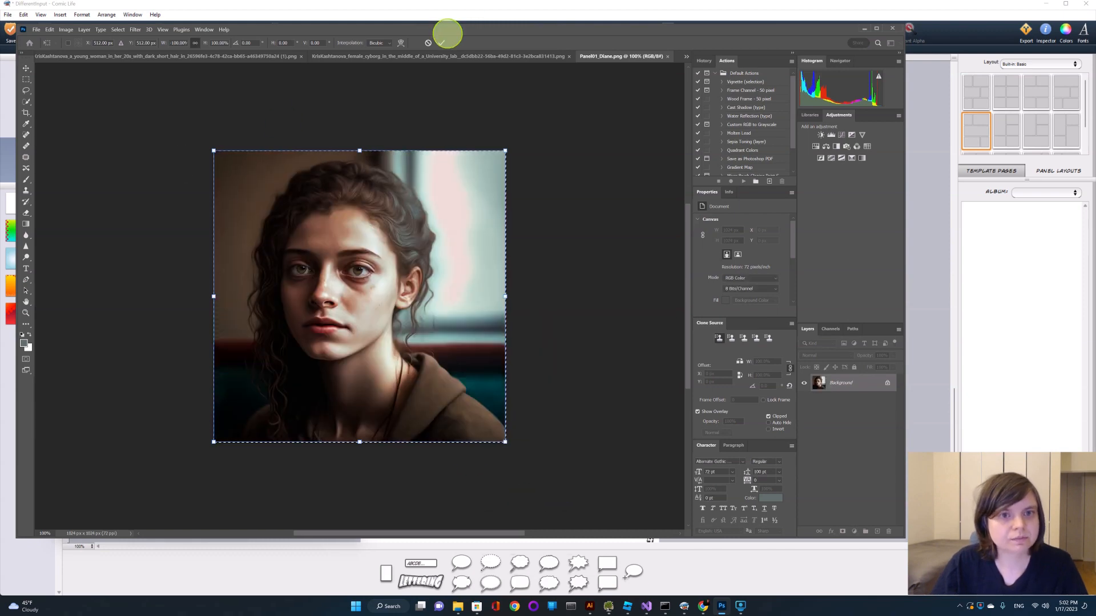
{"action": "left_click", "coordinate": [441, 43]}
Save the flipped portrait as a PNG copy named Panel01_Diane_flipped in the DifferentInput folder.
{"action": "left_click", "coordinate": [36, 29]}
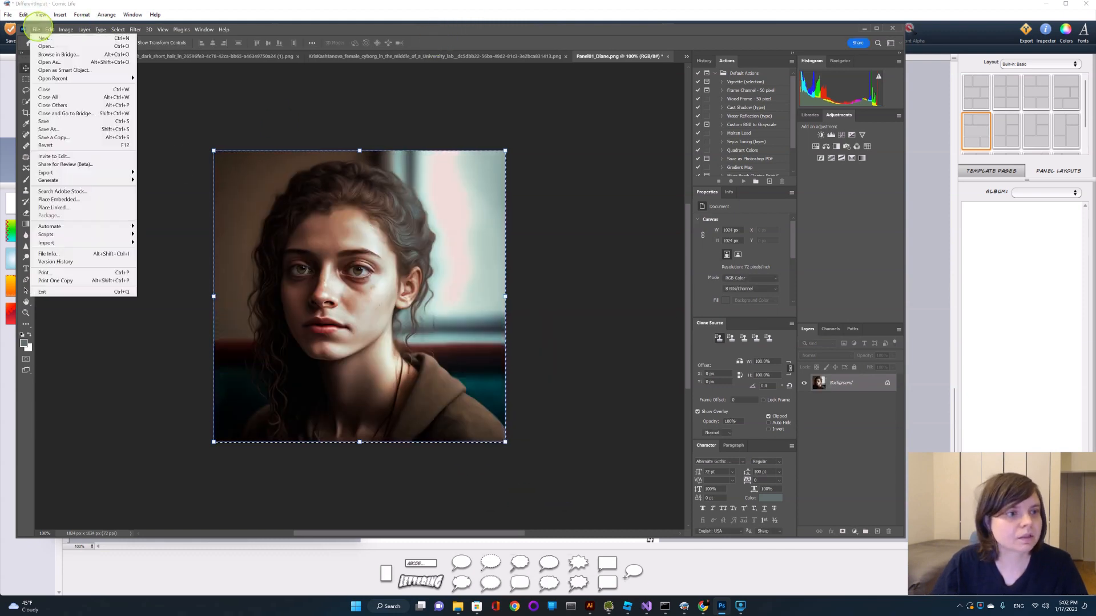
{"action": "left_click", "coordinate": [154, 173]}
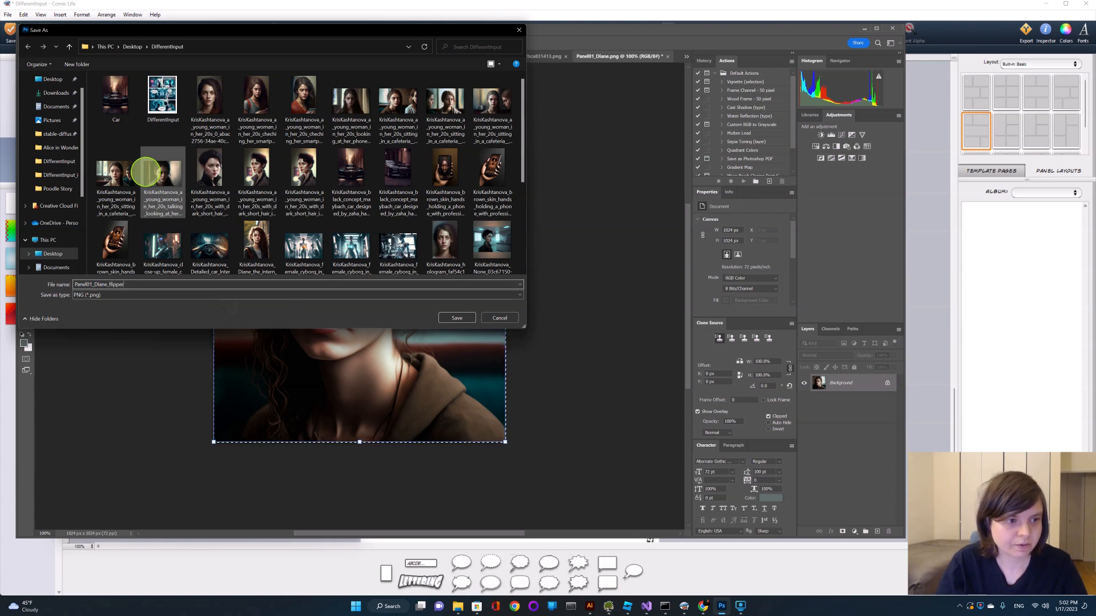
{"action": "left_click", "coordinate": [457, 318]}
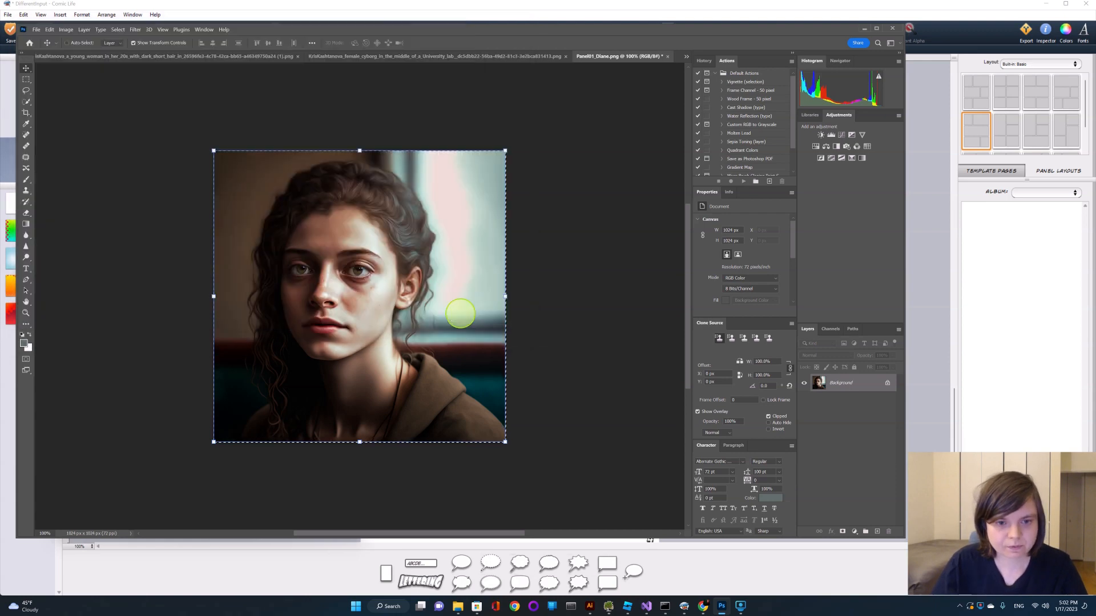
Switch to Comic Life and place the Panel01_Diane_flipped image in the empty wide panel of page 4's first row.
{"action": "mouse_move", "coordinate": [688, 605]}
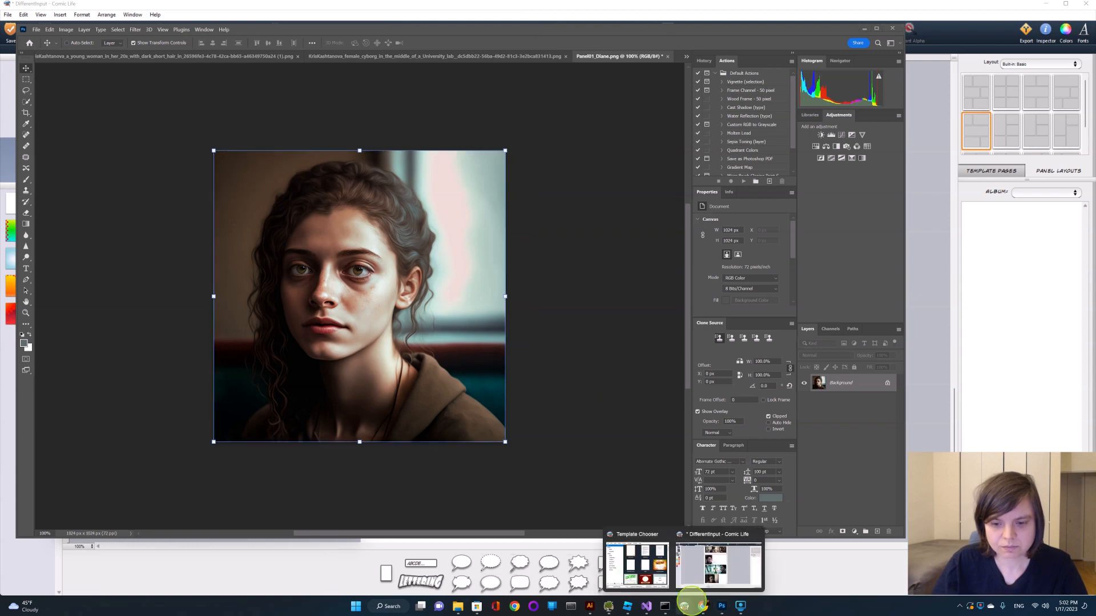
{"action": "left_click", "coordinate": [698, 583]}
{"action": "left_click", "coordinate": [458, 605]}
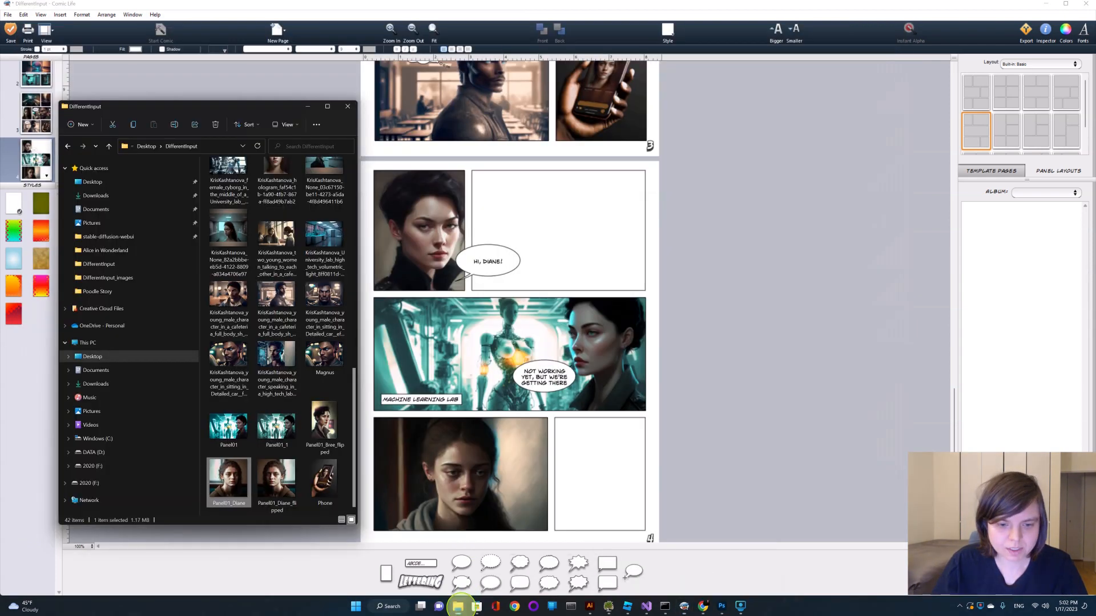
{"action": "left_click_drag", "start_coordinate": [276, 478], "coordinate": [581, 233]}
{"action": "left_click", "coordinate": [581, 233]}
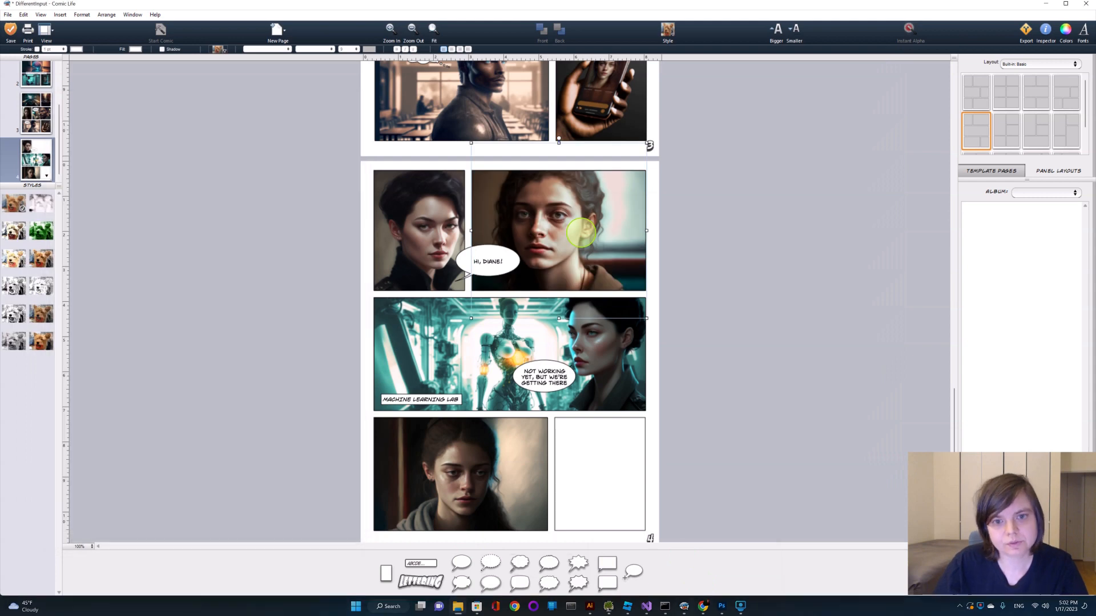
Try scaling and repositioning the flipped portrait within its panel, and remove the picture from the page.
{"action": "left_click_drag", "start_coordinate": [471, 142], "coordinate": [483, 165]}
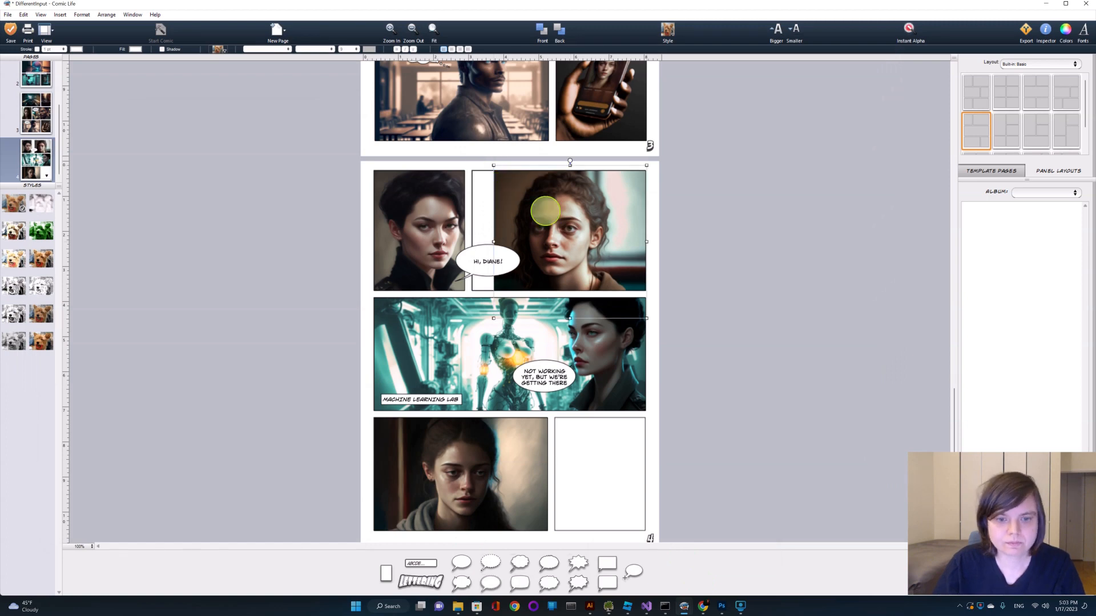
{"action": "left_click_drag", "start_coordinate": [567, 225], "coordinate": [546, 228]}
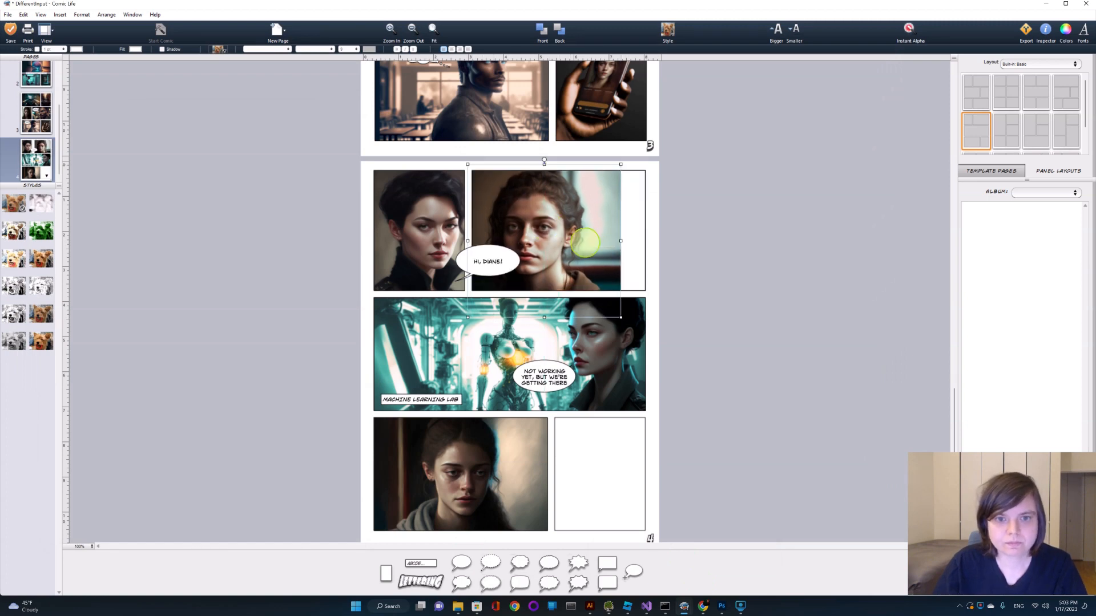
{"action": "left_click_drag", "start_coordinate": [620, 317], "coordinate": [675, 347]}
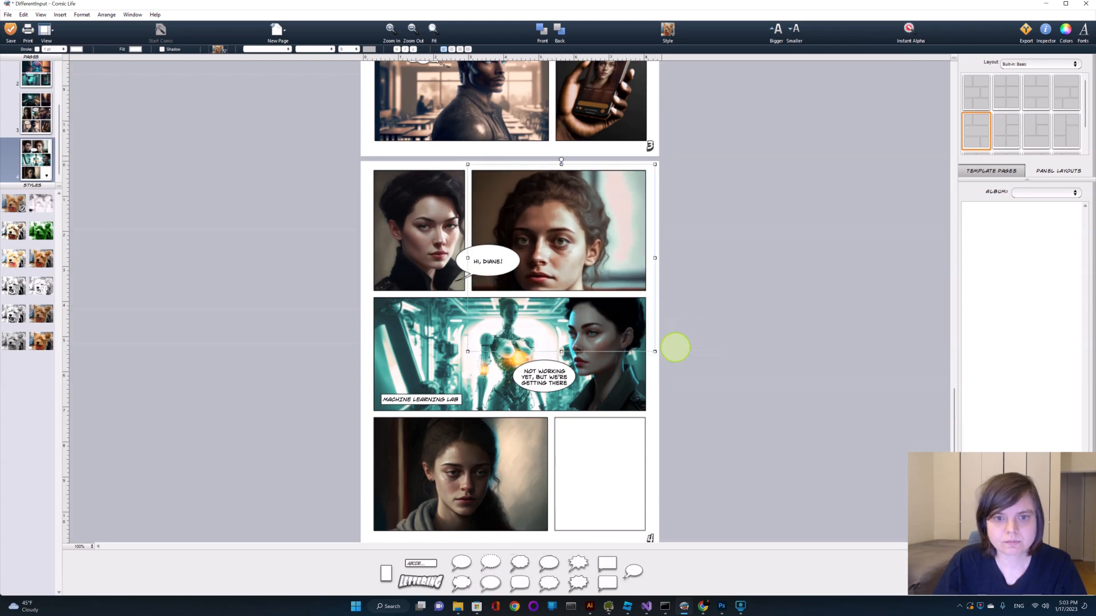
{"action": "left_click_drag", "start_coordinate": [625, 252], "coordinate": [626, 217]}
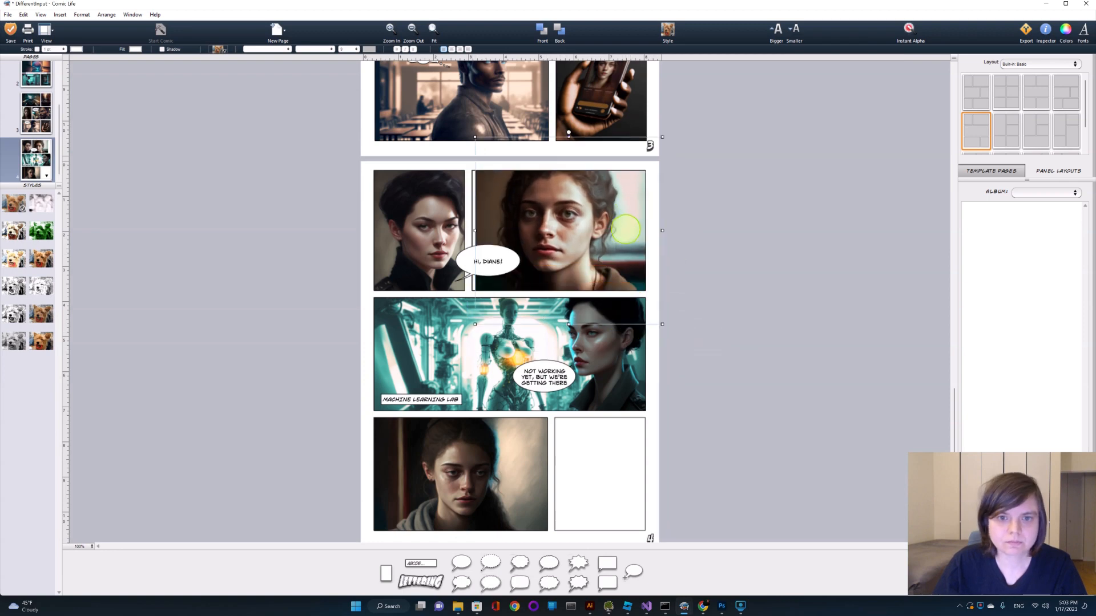
{"action": "key", "text": "Delete"}
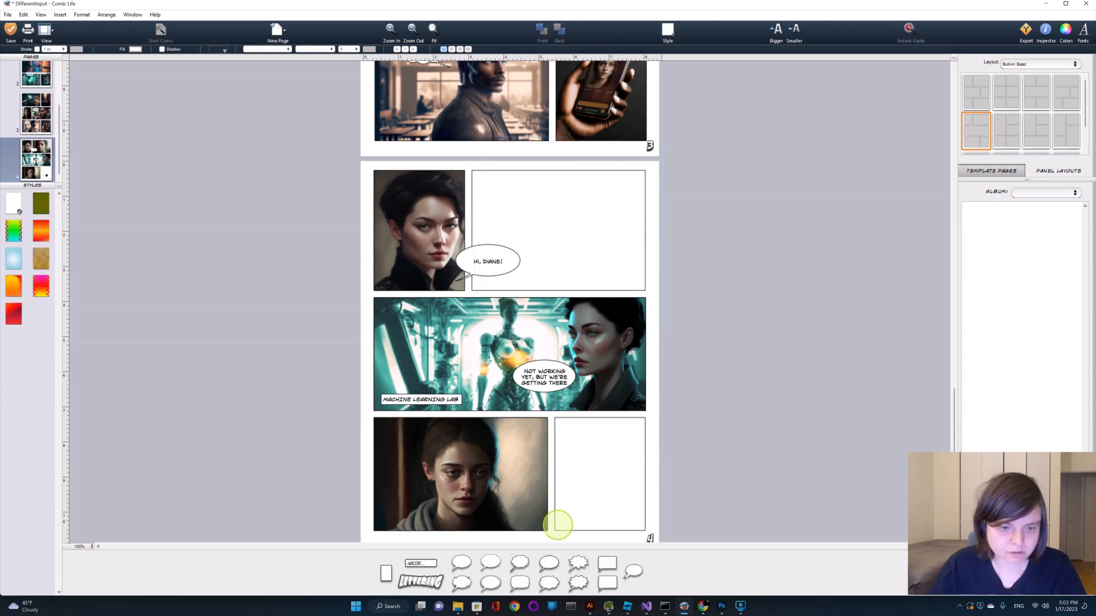
Try the DifferentInput image of the young woman looking at her phone in the empty first-row panel.
{"action": "left_click", "coordinate": [458, 606]}
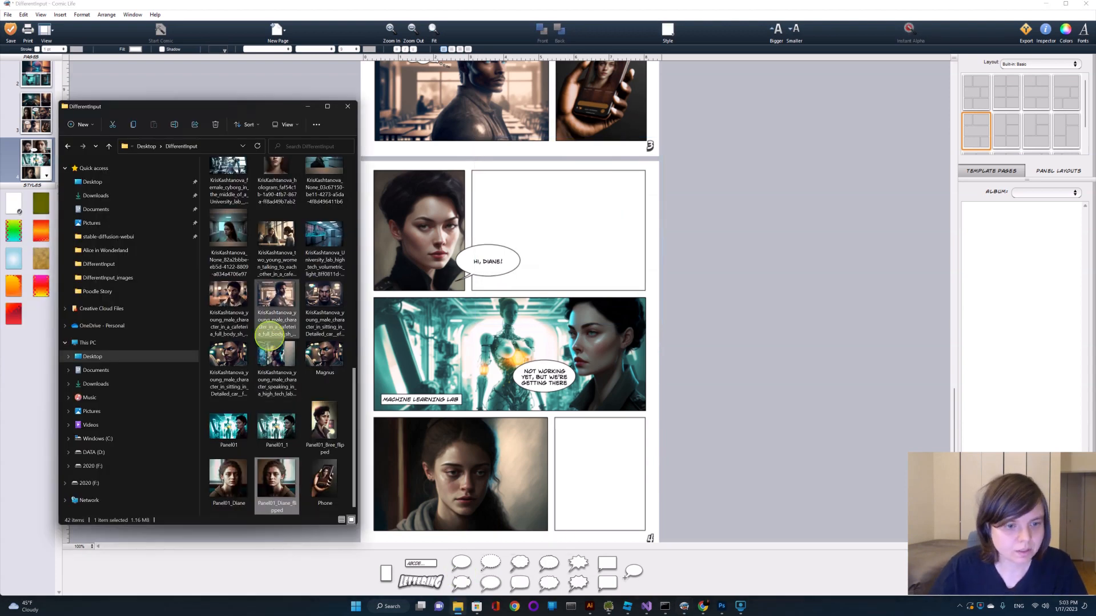
{"action": "scroll", "coordinate": [254, 434], "scroll_direction": "up", "scroll_amount": 3}
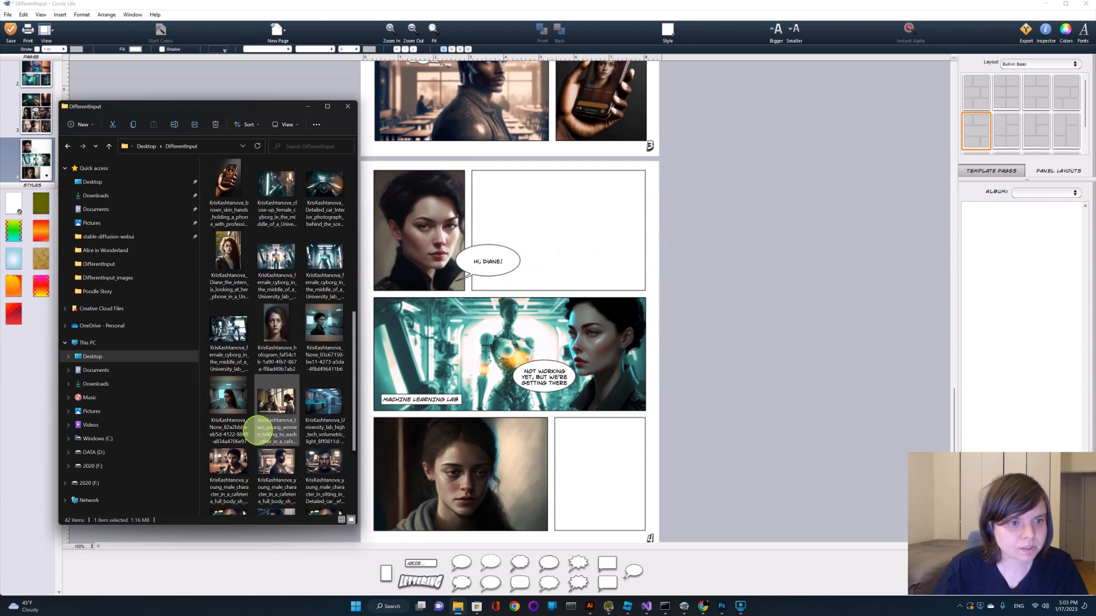
{"action": "scroll", "coordinate": [254, 434], "scroll_direction": "up", "scroll_amount": 5}
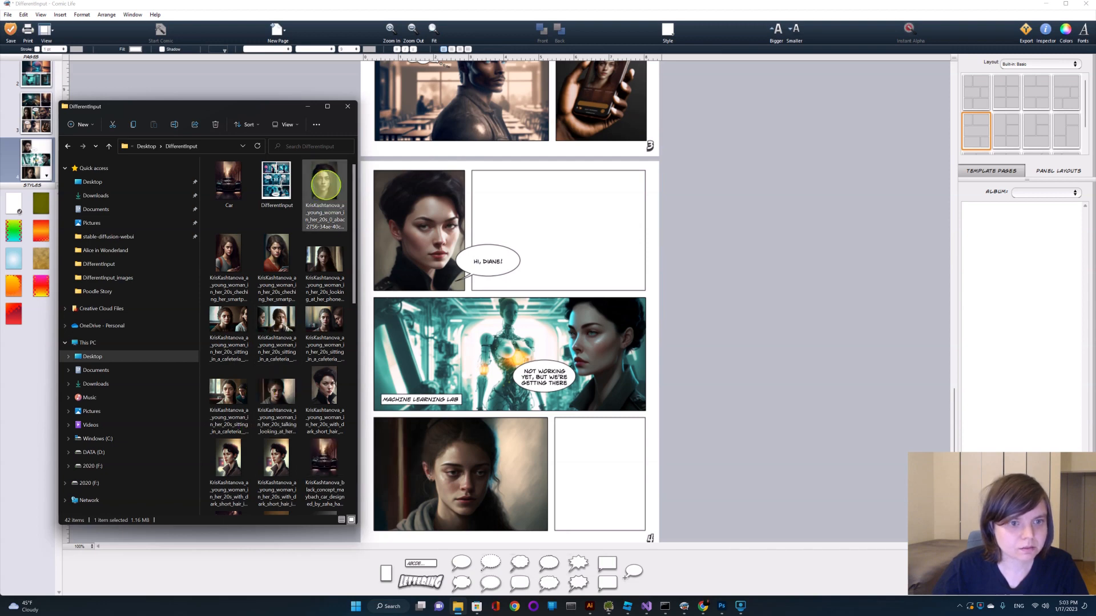
{"action": "left_click_drag", "start_coordinate": [324, 259], "coordinate": [560, 238]}
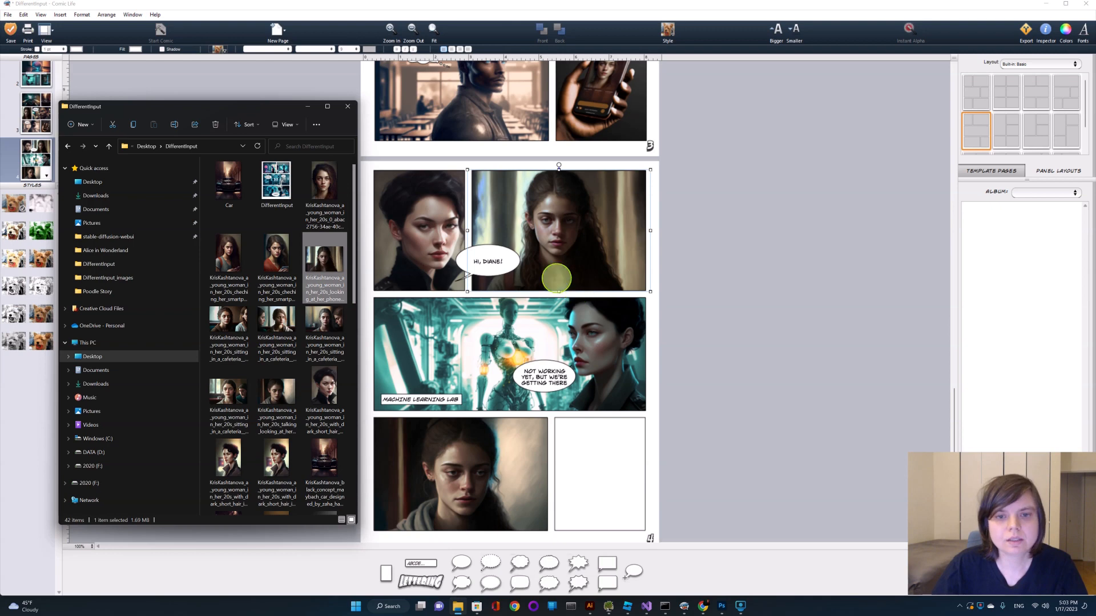
Replace the wide first-row panel's picture with the long-haired woman's close-up portrait from DifferentInput, and enlarge it to fill the panel.
{"action": "left_click", "coordinate": [458, 606]}
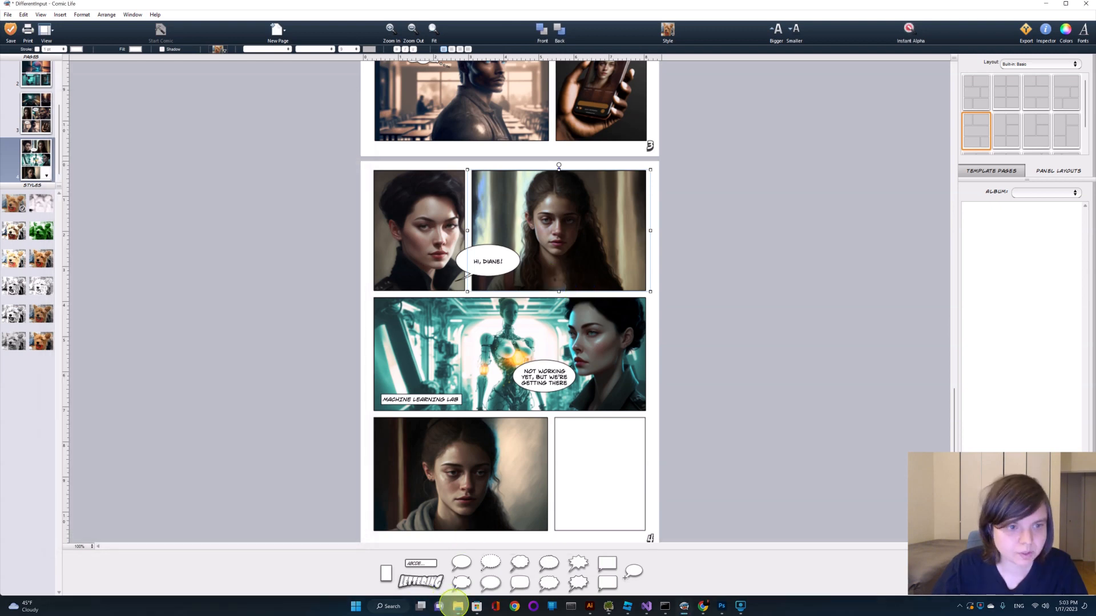
{"action": "left_click", "coordinate": [458, 606]}
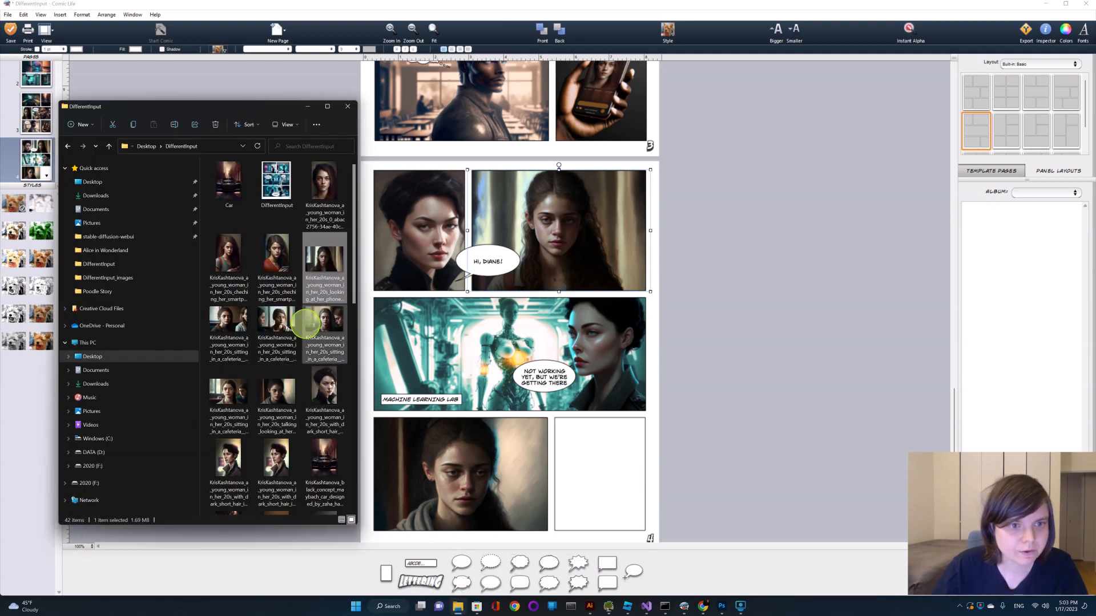
{"action": "left_click_drag", "start_coordinate": [324, 183], "coordinate": [571, 228]}
{"action": "left_click", "coordinate": [470, 322]}
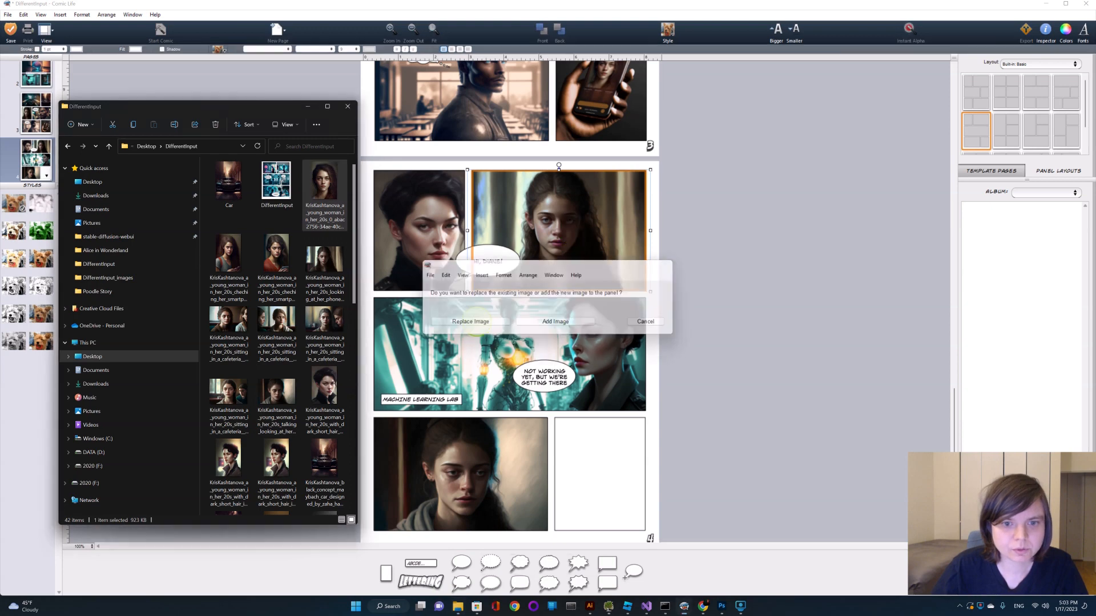
{"action": "left_click", "coordinate": [592, 277]}
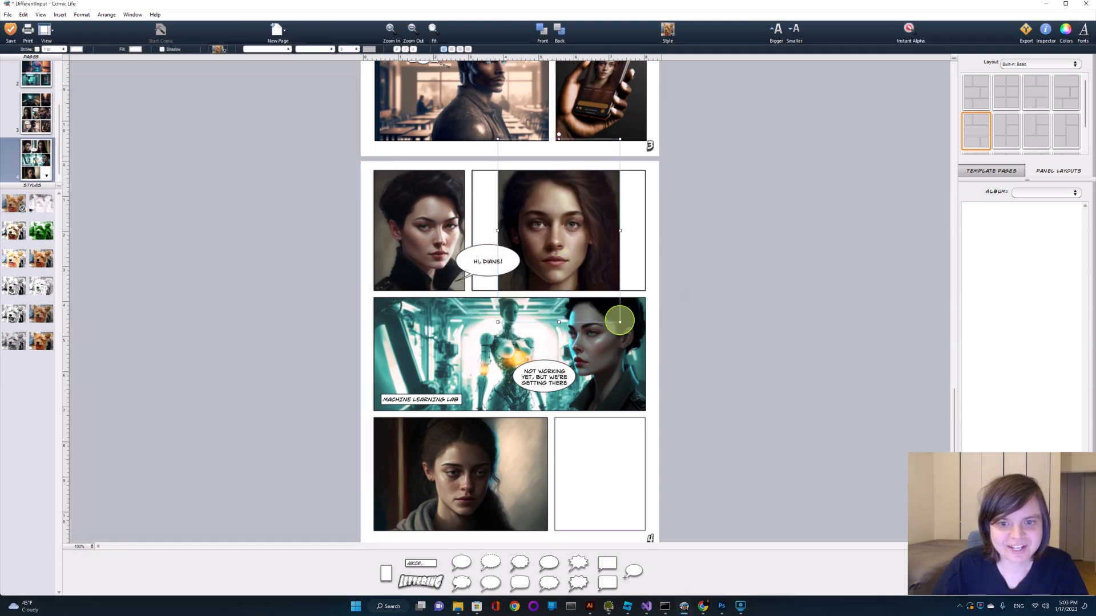
{"action": "left_click_drag", "start_coordinate": [620, 322], "coordinate": [680, 354]}
{"action": "left_click_drag", "start_coordinate": [580, 232], "coordinate": [548, 178]}
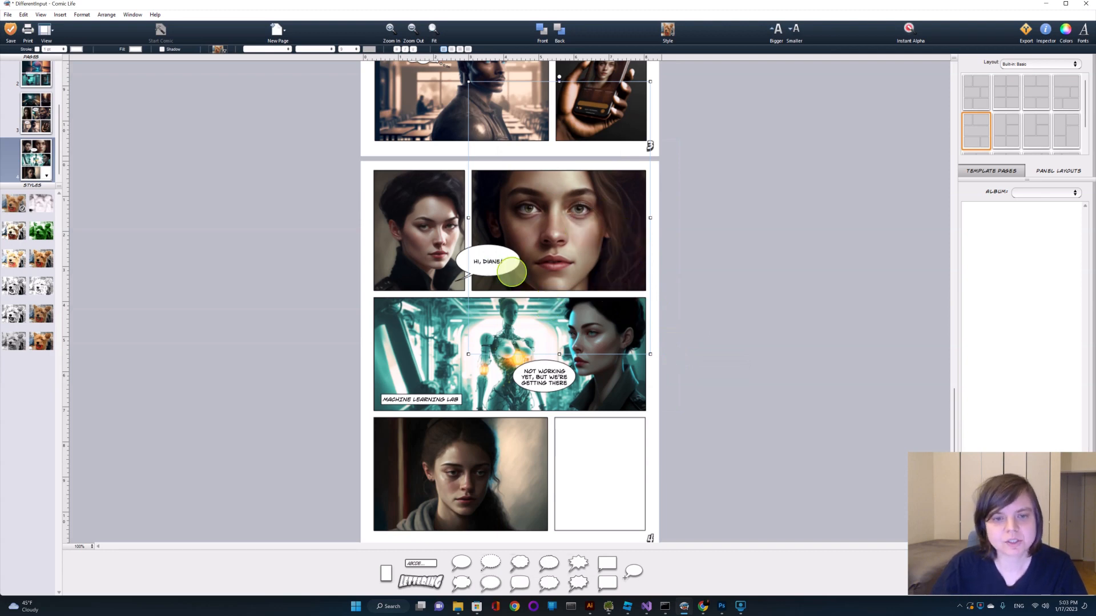
Shrink and raise the first-row balloon between the two faces and change its text to "Hey Diana! Ready to work on the project".
{"action": "left_click_drag", "start_coordinate": [502, 263], "coordinate": [481, 273]}
{"action": "left_click_drag", "start_coordinate": [500, 257], "coordinate": [476, 229]}
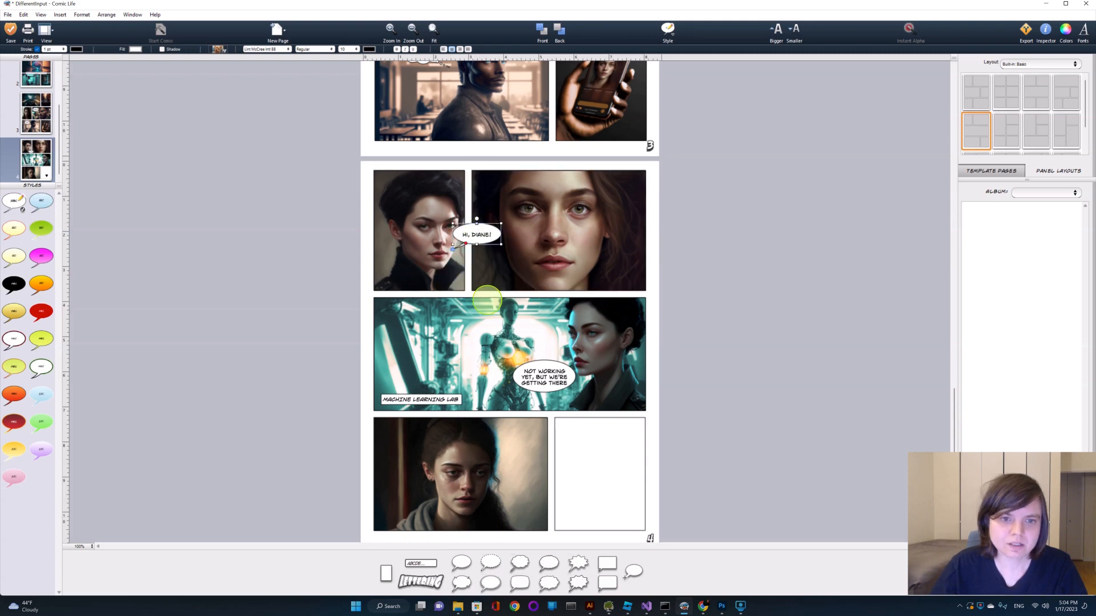
{"action": "double_click", "coordinate": [488, 236]}
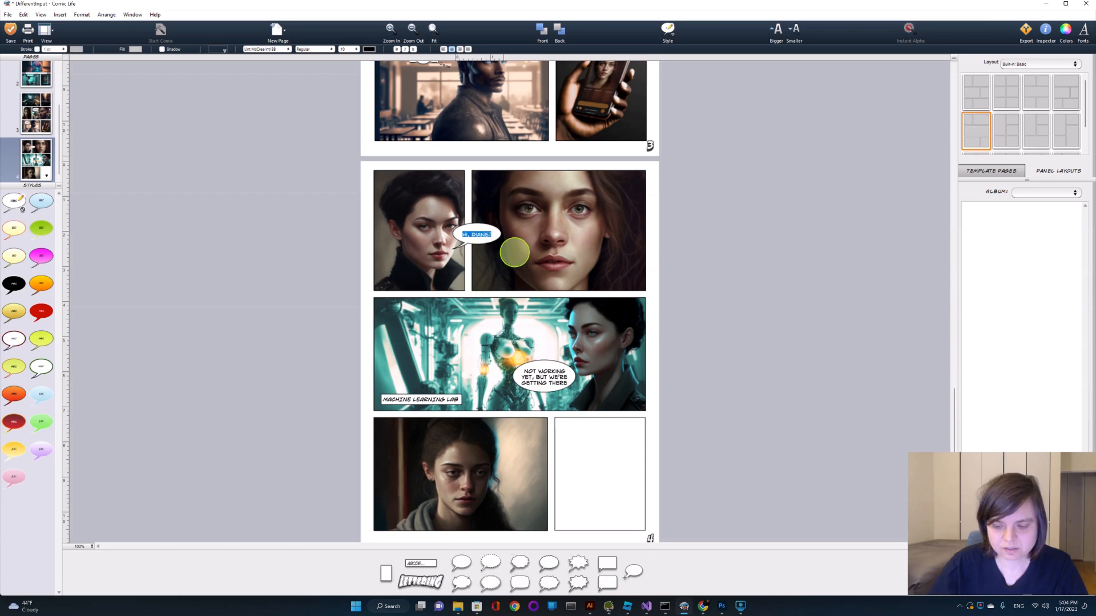
{"action": "key", "text": "BackSpace"}
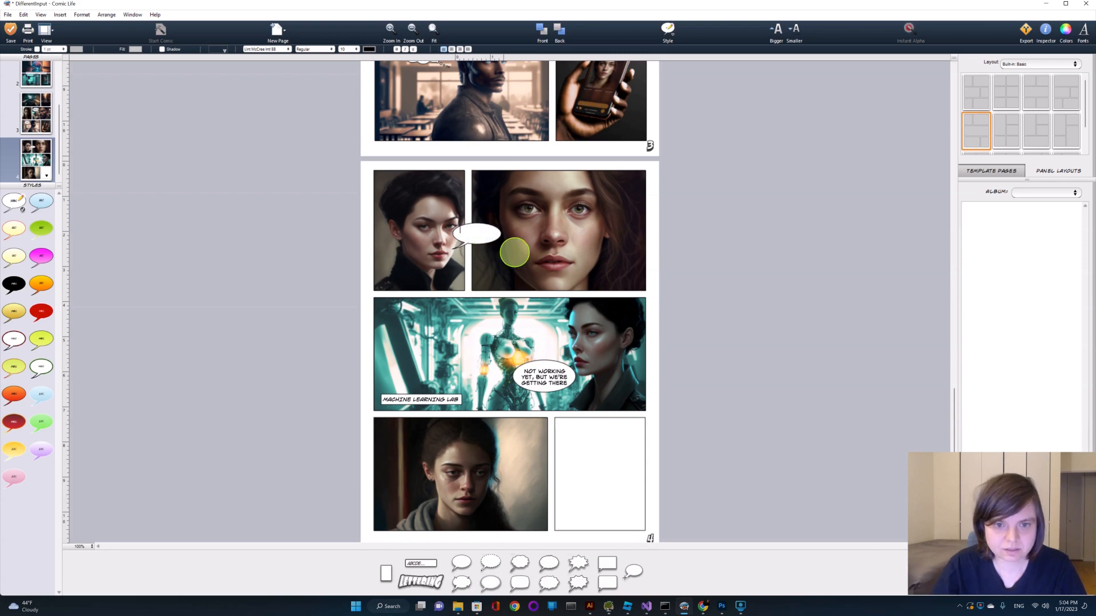
{"action": "type", "text": "H"}
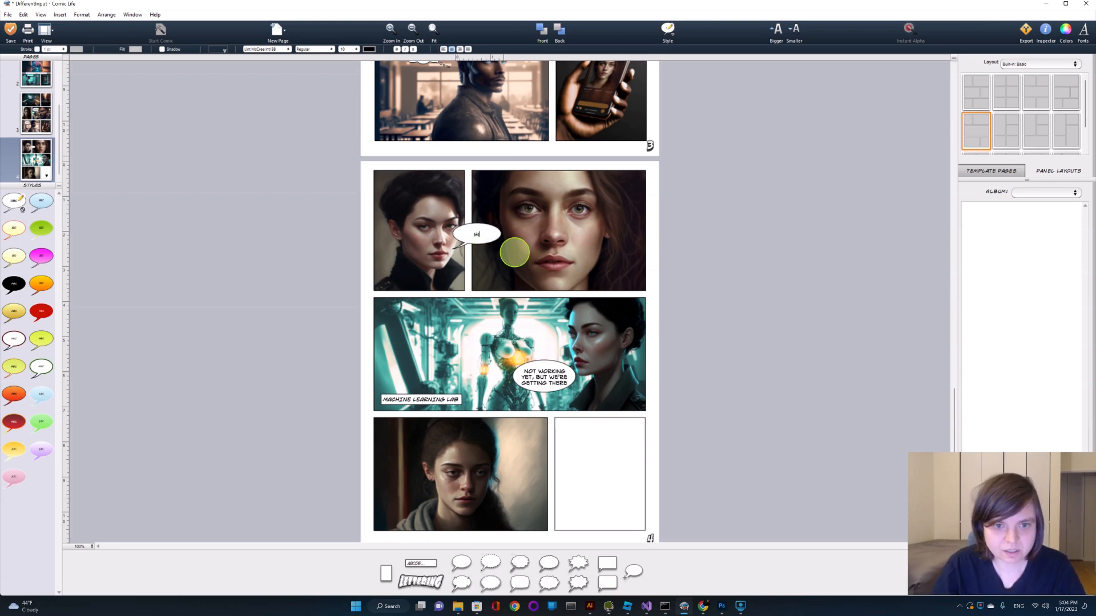
{"action": "type", "text": "EY"}
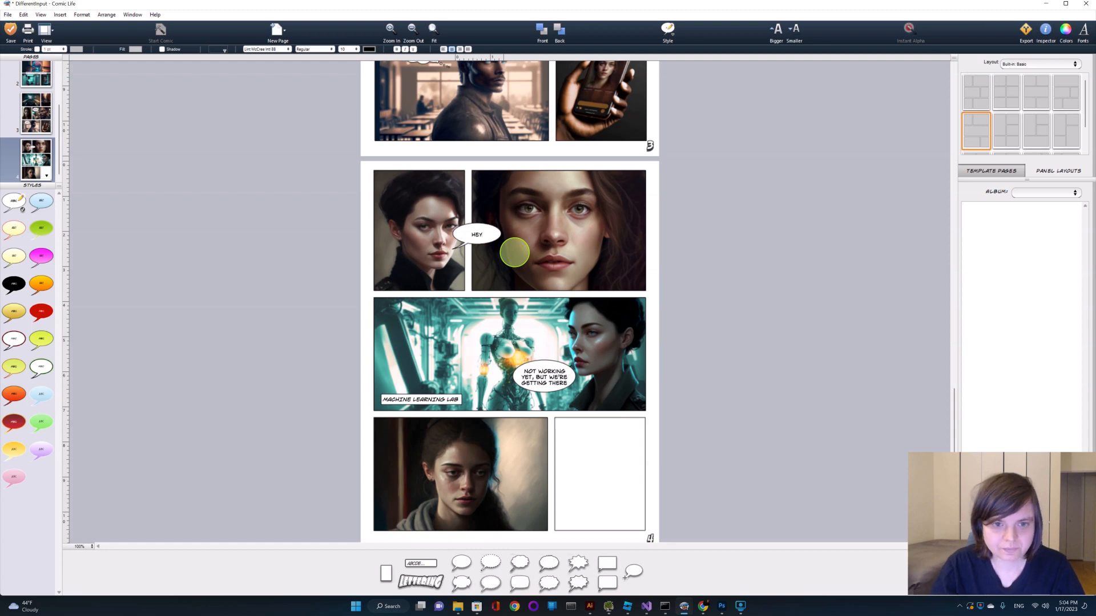
{"action": "type", "text": " DIANA"}
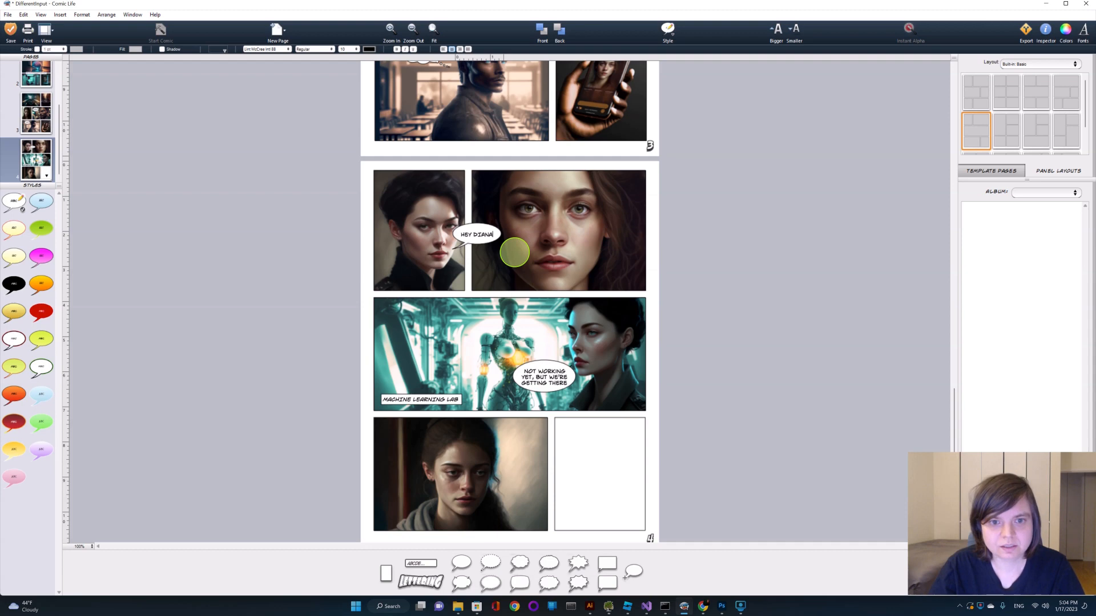
{"action": "type", "text": "!"}
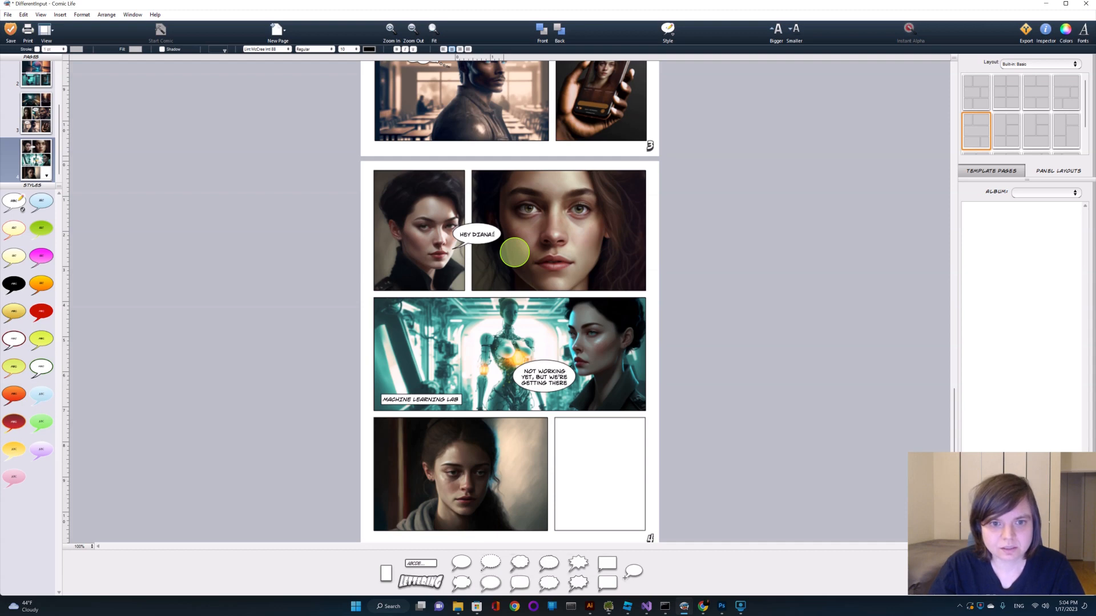
{"action": "type", "text": " RE"}
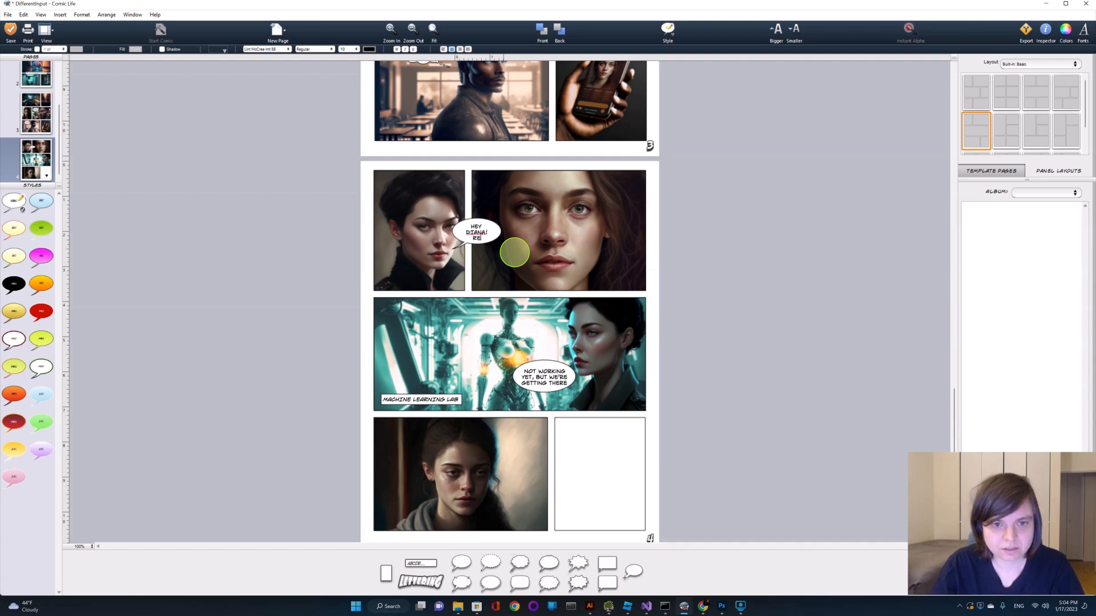
{"action": "type", "text": "ADY TO WORK ON"}
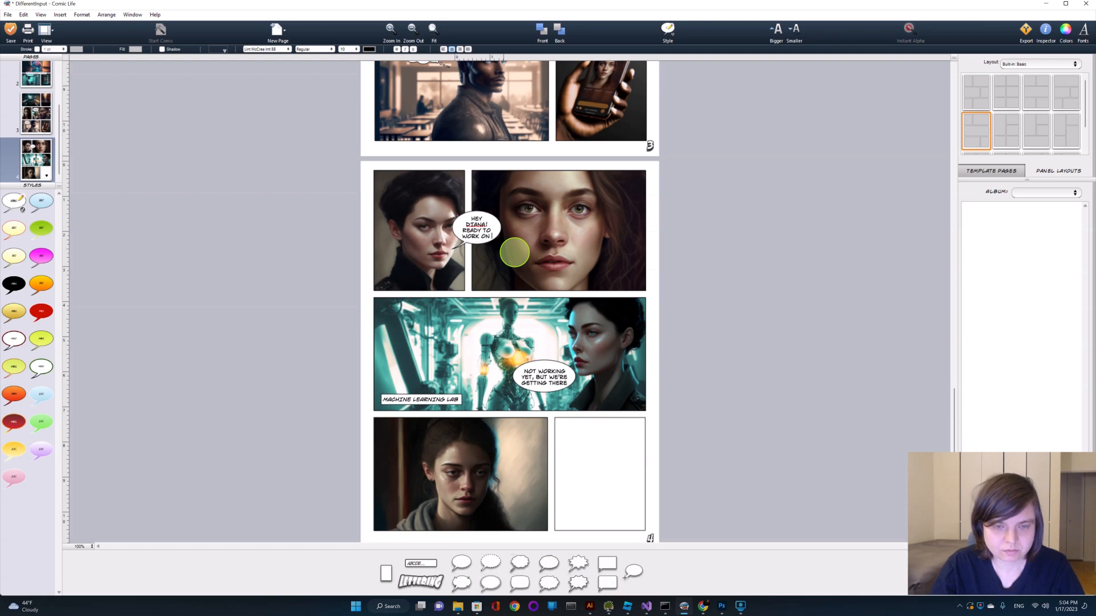
{"action": "type", "text": "THE PROJECT"}
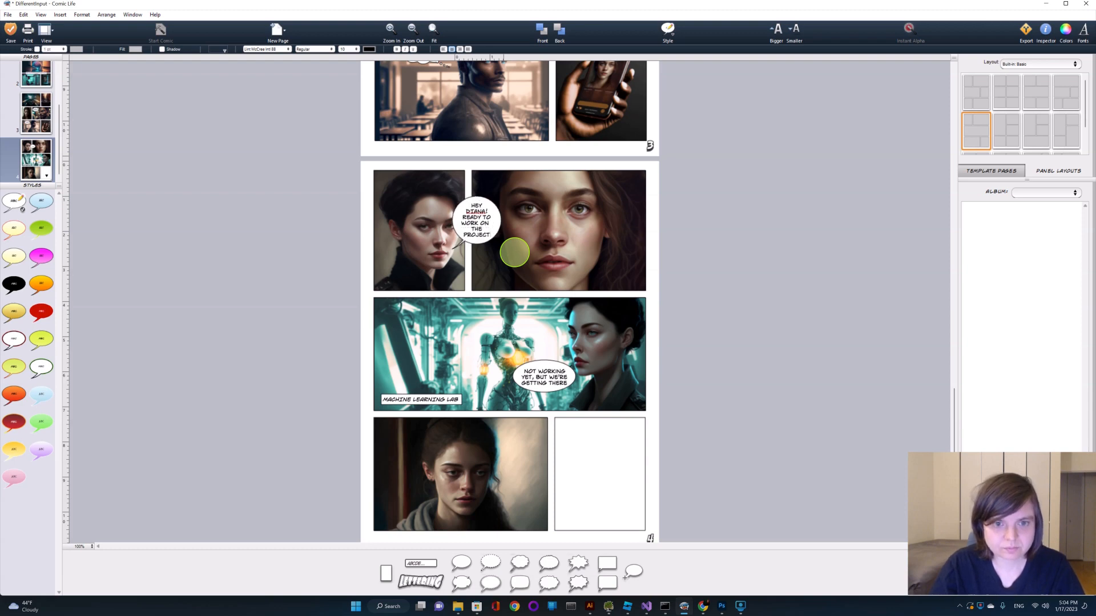
{"action": "left_click", "coordinate": [857, 254]}
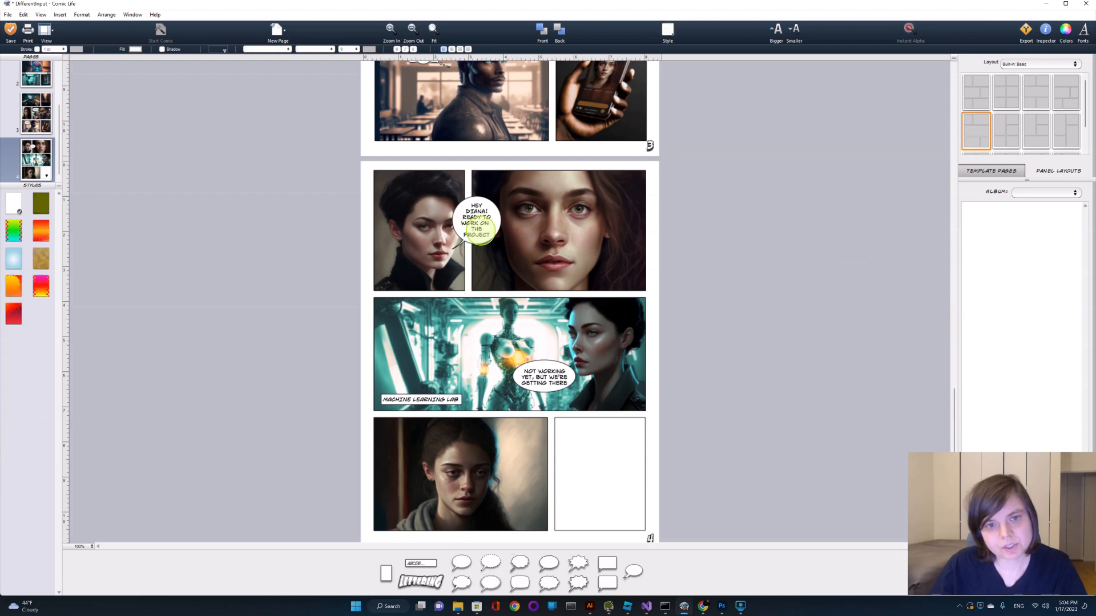
Widen the first-row balloon, lower it over the gap between the two panels, and point its tail at the short-haired woman.
{"action": "left_click", "coordinate": [478, 231]}
{"action": "left_click_drag", "start_coordinate": [501, 221], "coordinate": [447, 260]}
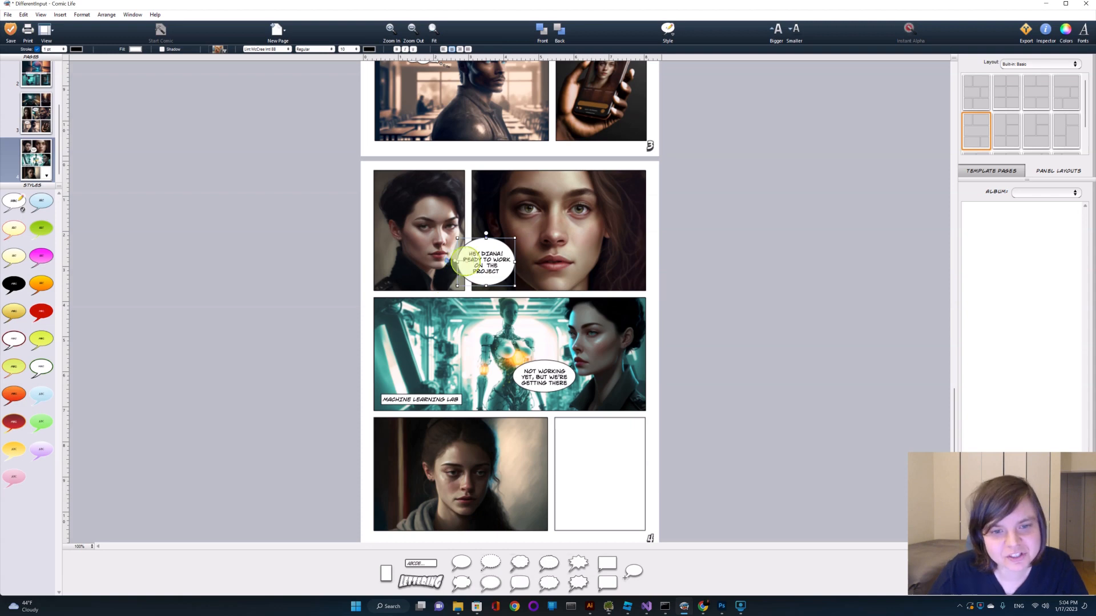
{"action": "double_click", "coordinate": [466, 261]}
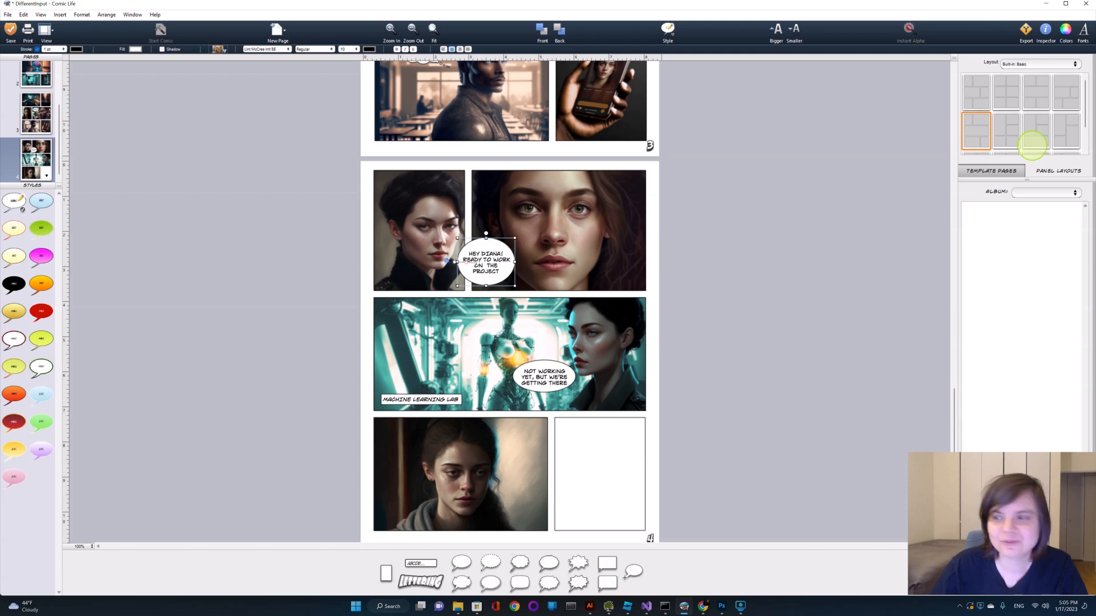
Set the first-row balloon's text inset margin to 2 pt and make the balloon wider and flatter.
{"action": "left_click", "coordinate": [1045, 28]}
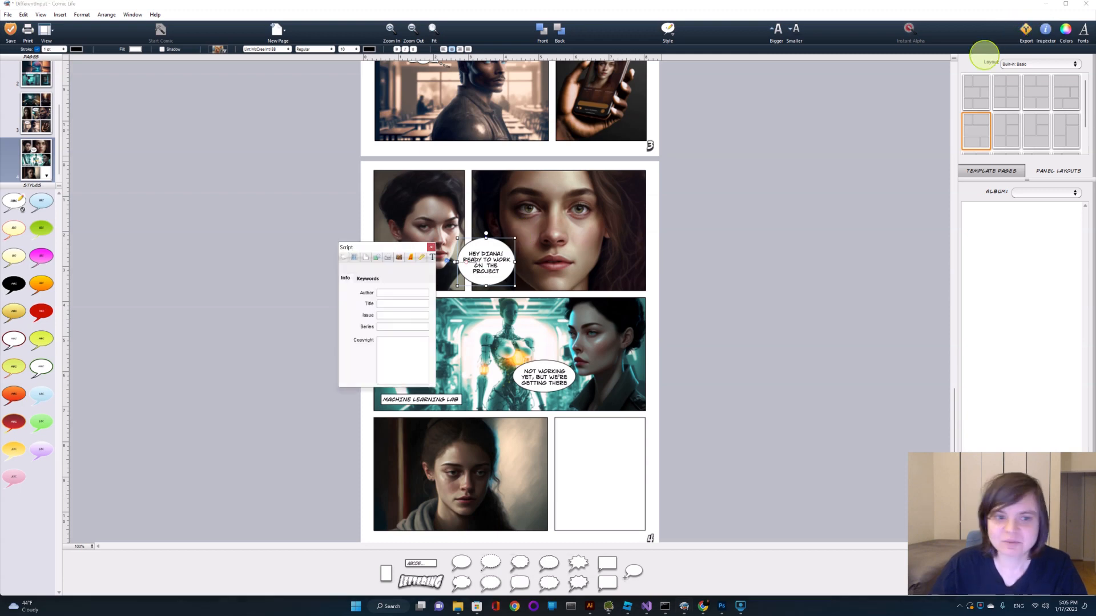
{"action": "left_click", "coordinate": [432, 257]}
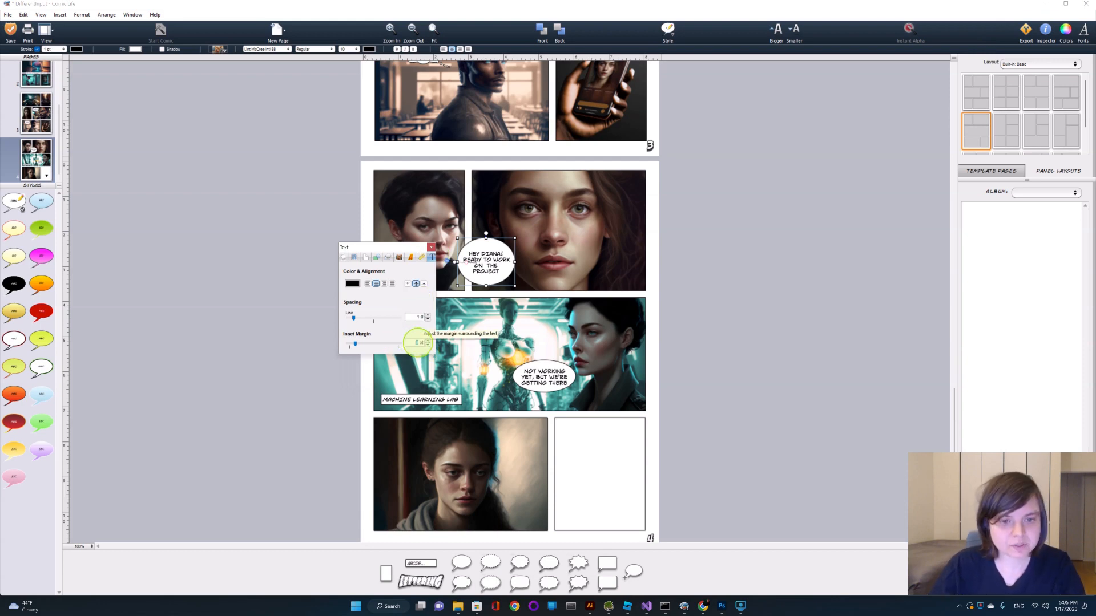
{"action": "double_click", "coordinate": [419, 343]}
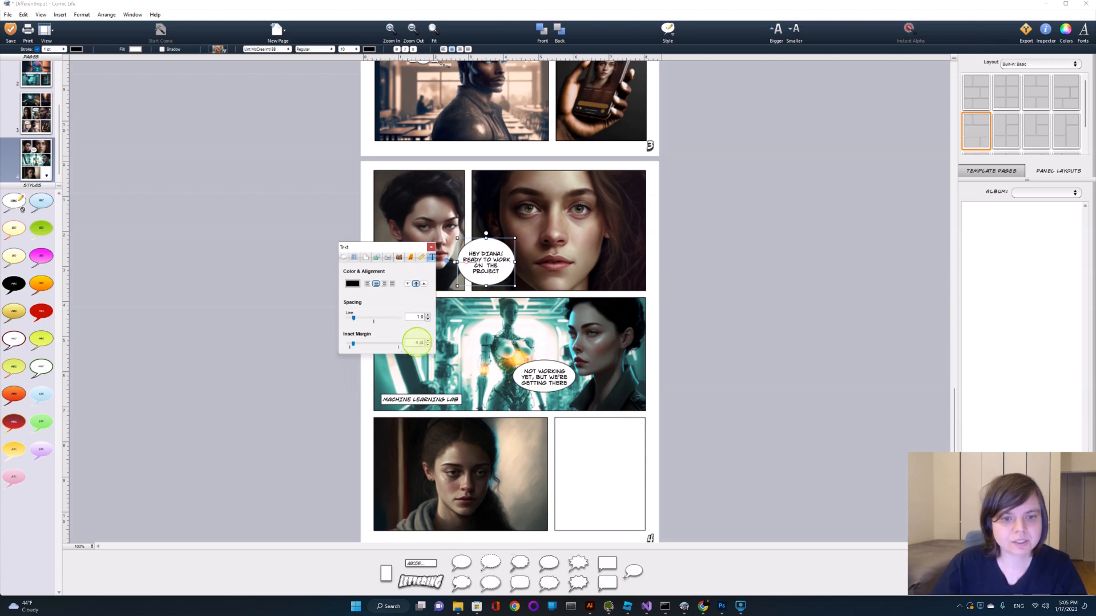
{"action": "type", "text": "2"}
{"action": "key", "text": "Return"}
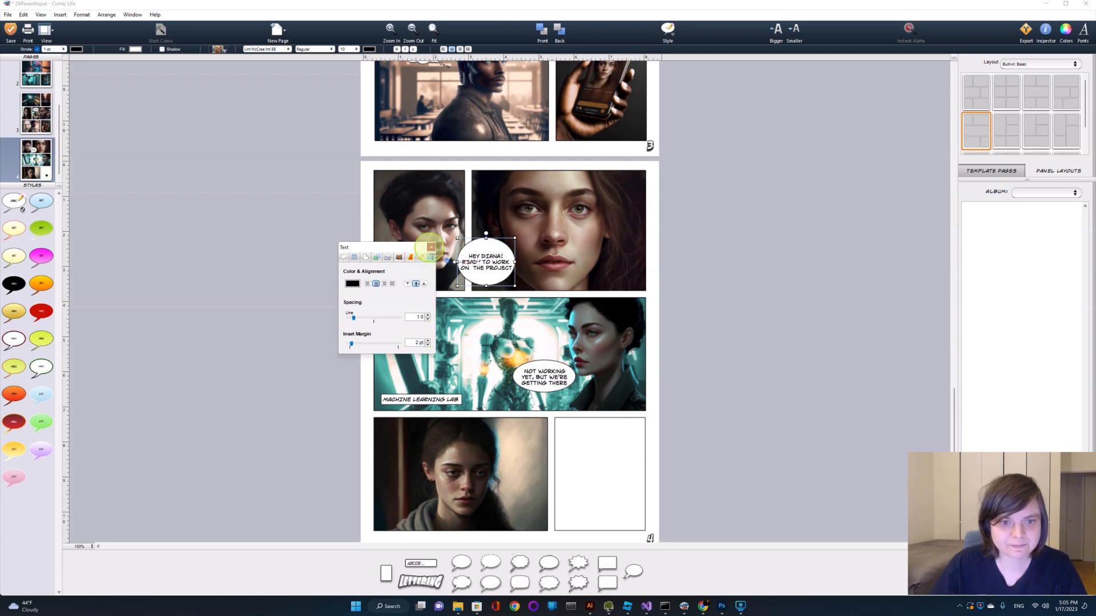
{"action": "left_click", "coordinate": [431, 247]}
{"action": "left_click", "coordinate": [716, 268]}
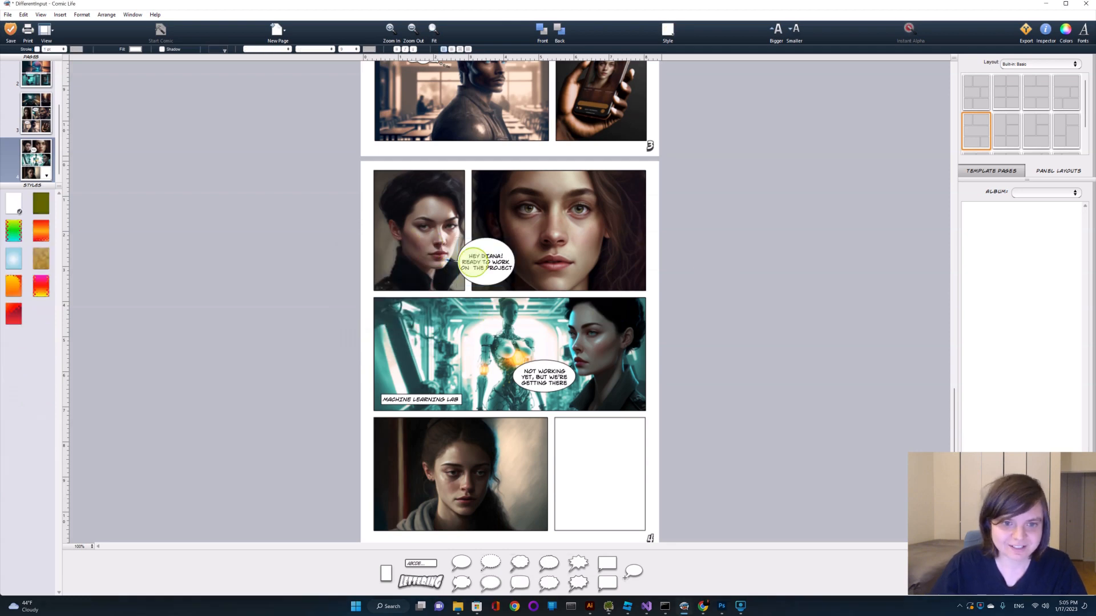
{"action": "left_click", "coordinate": [492, 255]}
{"action": "mouse_move", "coordinate": [514, 238]}
{"action": "left_mouse_down"}
{"action": "mouse_move", "coordinate": [499, 244]}
{"action": "mouse_move", "coordinate": [520, 251]}
{"action": "left_mouse_up"}
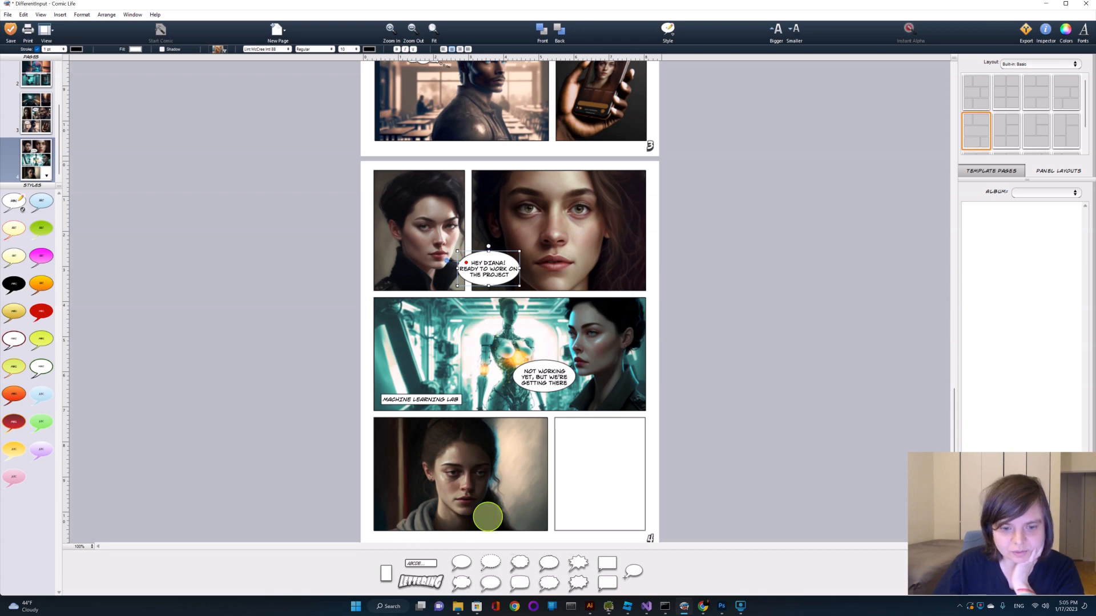
Add a balloon reading "Any progress?" to the long-haired woman's first-row panel and raise it beside her mouth.
{"action": "left_click_drag", "start_coordinate": [462, 563], "coordinate": [608, 268]}
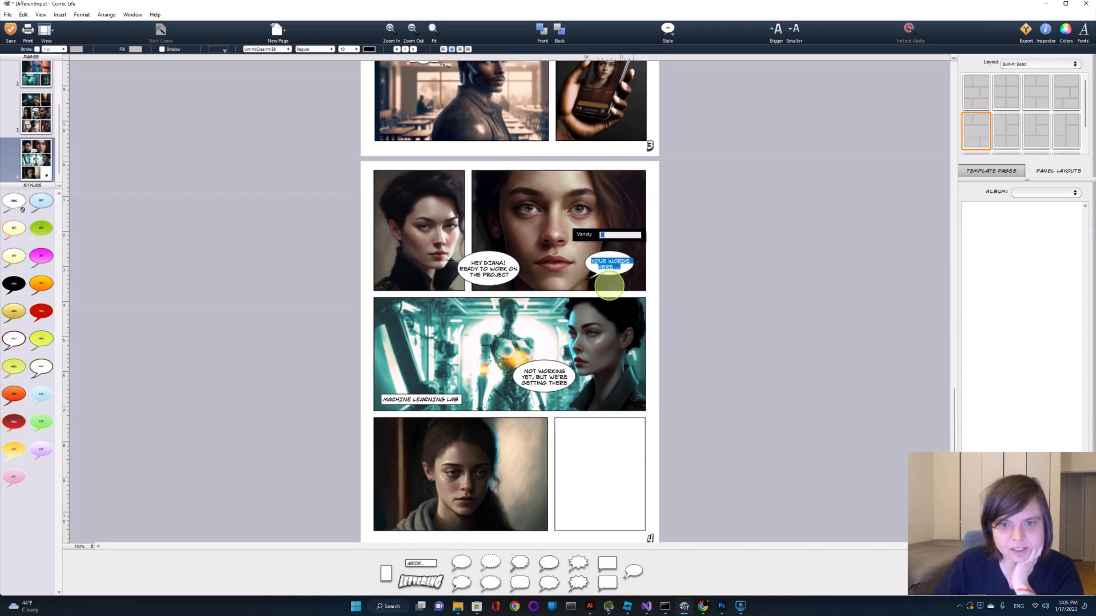
{"action": "type", "text": "AN"}
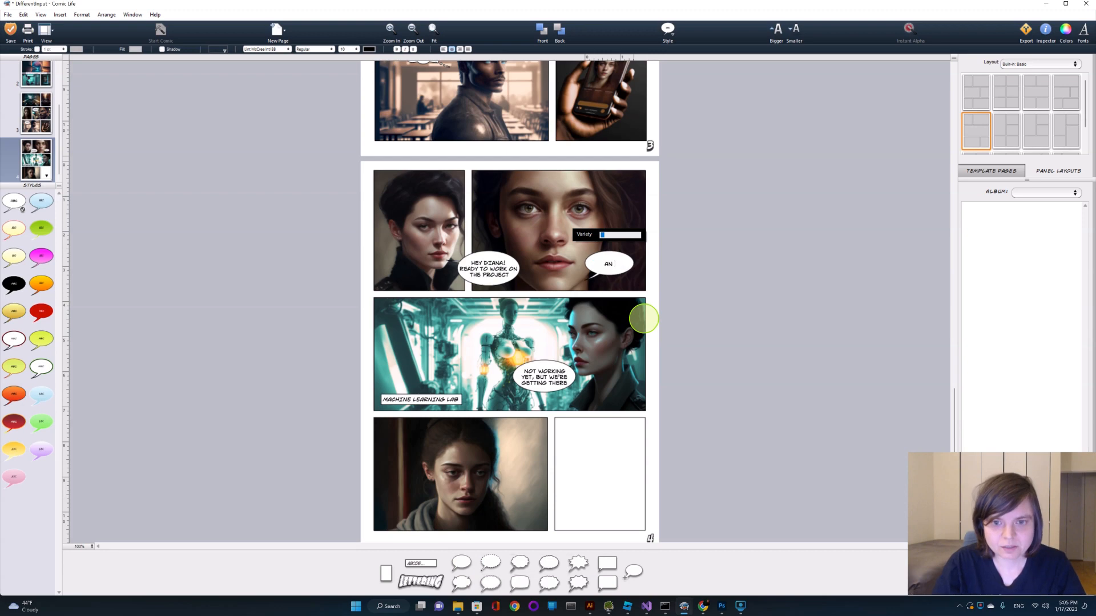
{"action": "type", "text": "Y PROGRES"}
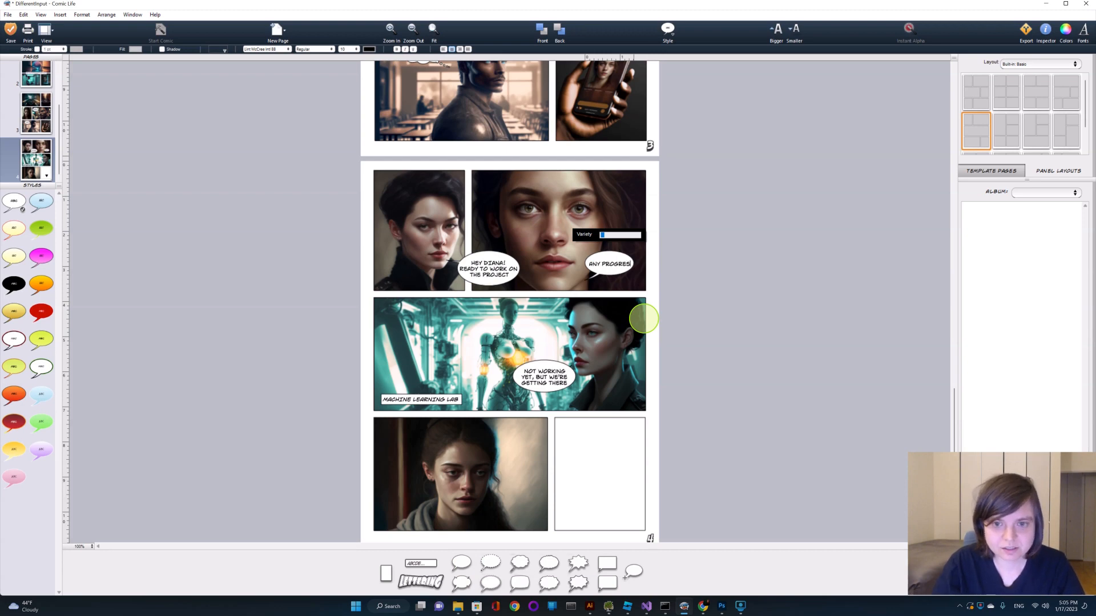
{"action": "type", "text": "S?"}
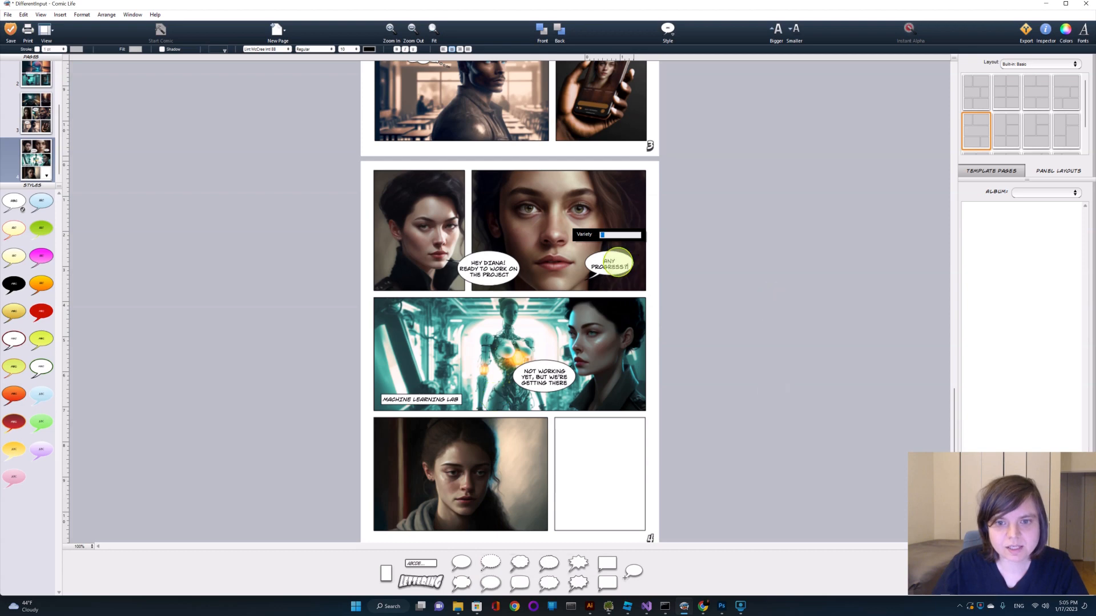
{"action": "double_click", "coordinate": [609, 261]}
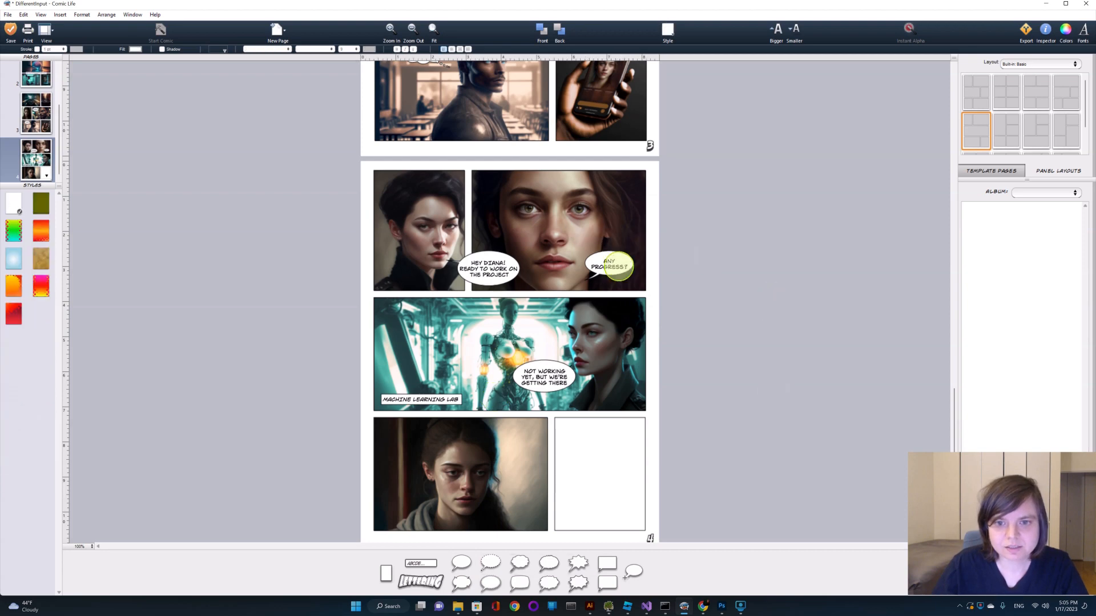
{"action": "left_click_drag", "start_coordinate": [619, 263], "coordinate": [621, 240]}
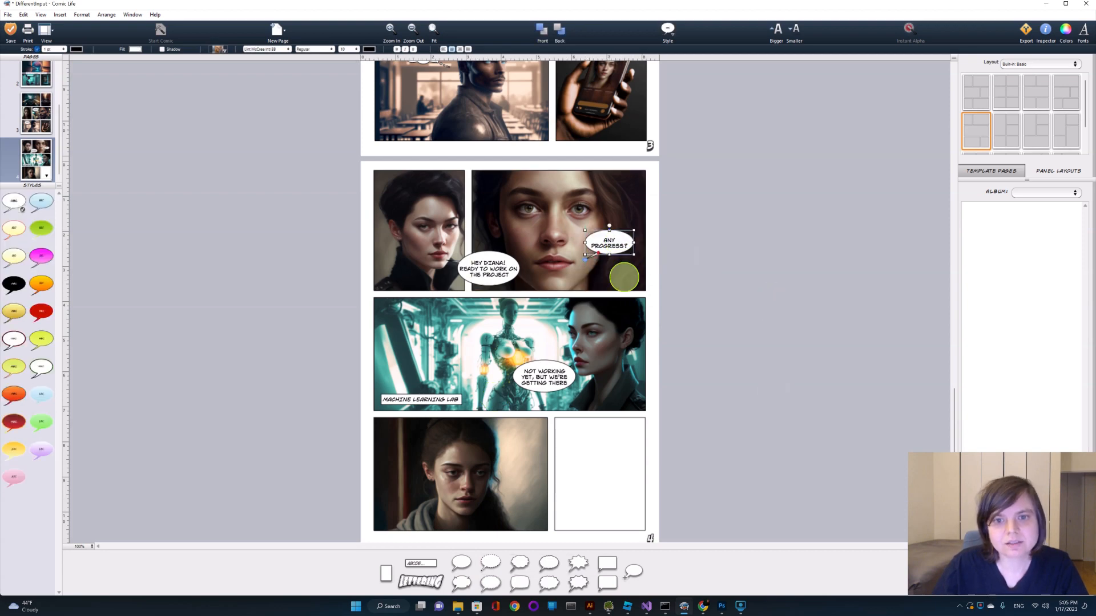
Try the project balloon across the gap below the short-haired woman's panel with its tail pointing up, and undo the move.
{"action": "left_click_drag", "start_coordinate": [503, 280], "coordinate": [422, 275]}
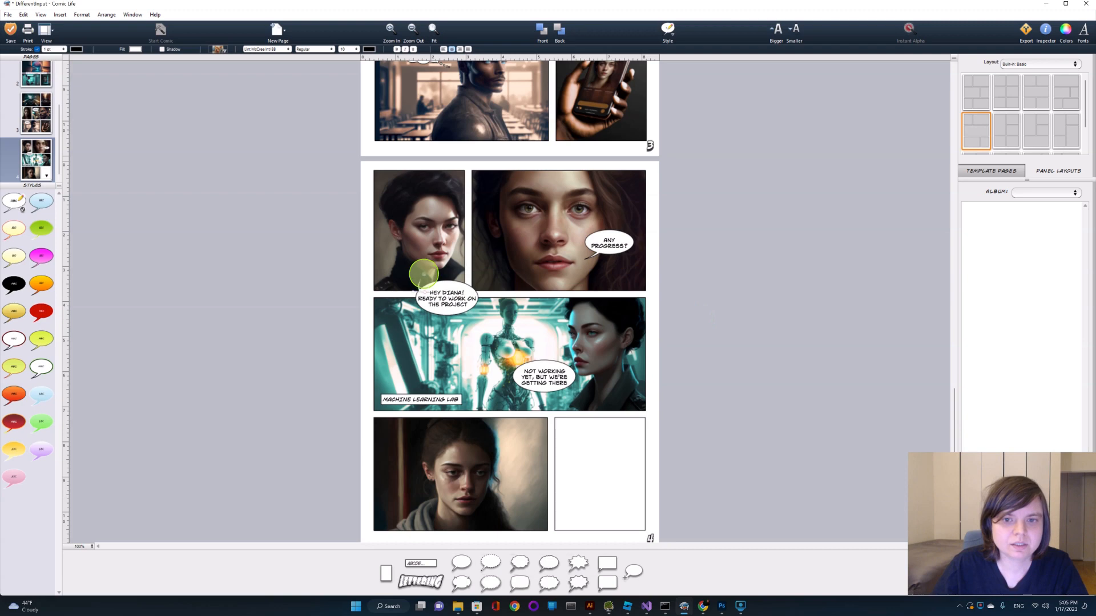
{"action": "key", "text": "ctrl+z"}
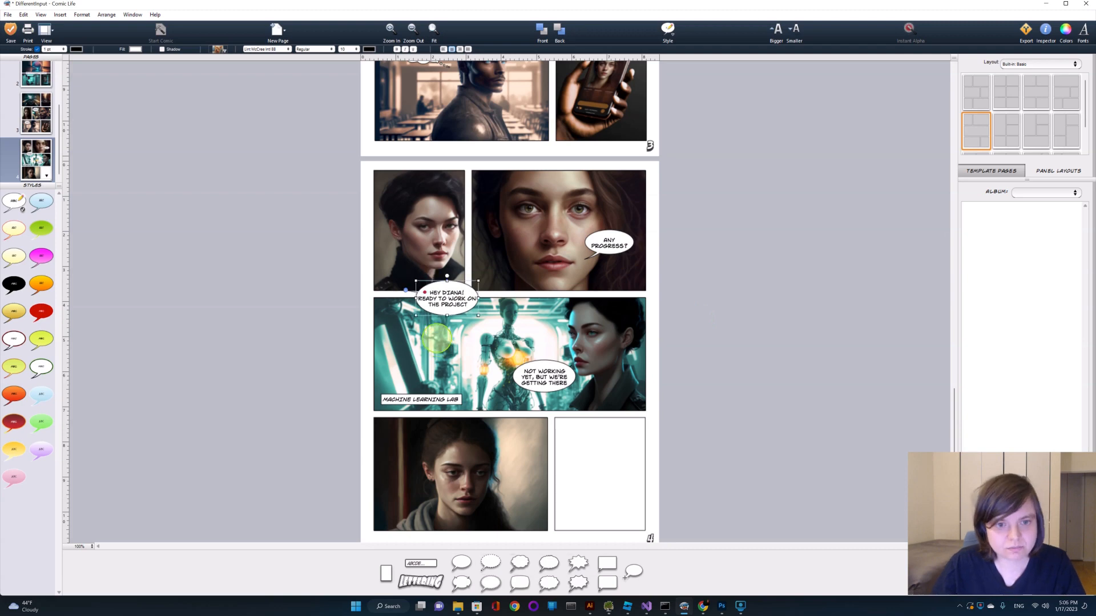
{"action": "left_click_drag", "start_coordinate": [405, 290], "coordinate": [430, 286]}
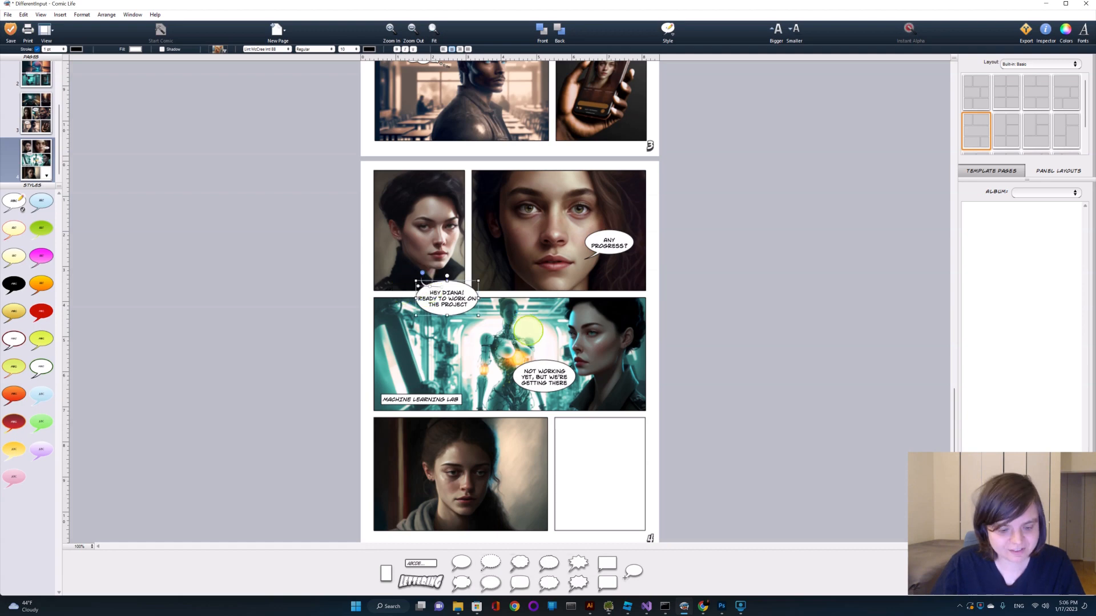
{"action": "key", "text": "ctrl+z"}
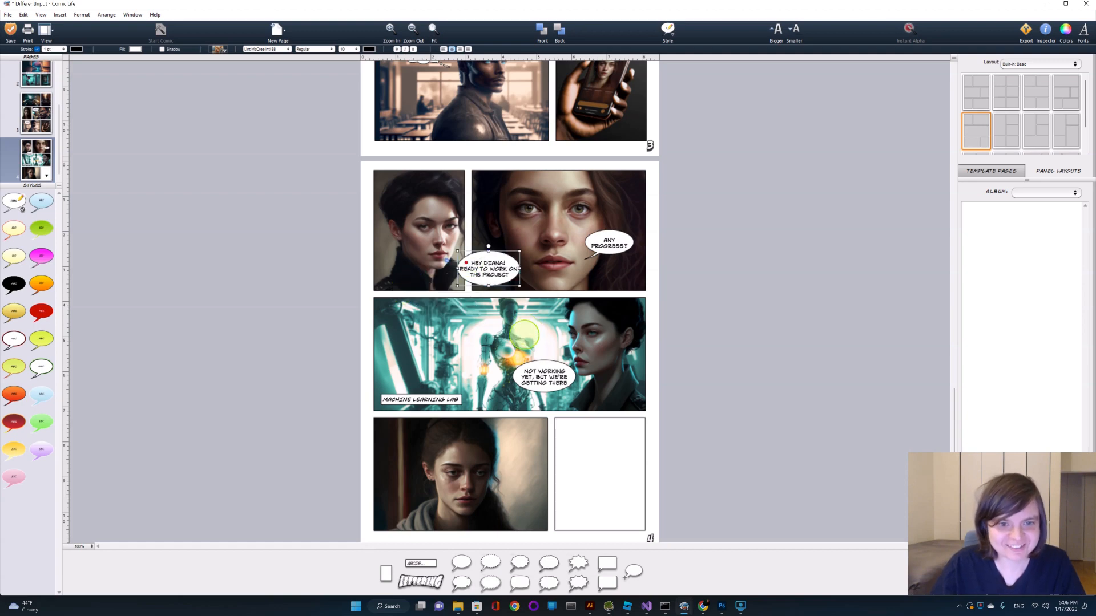
Shift the project balloon slightly down toward the short-haired woman and adjust its tail toward her mouth.
{"action": "left_click_drag", "start_coordinate": [503, 270], "coordinate": [495, 278]}
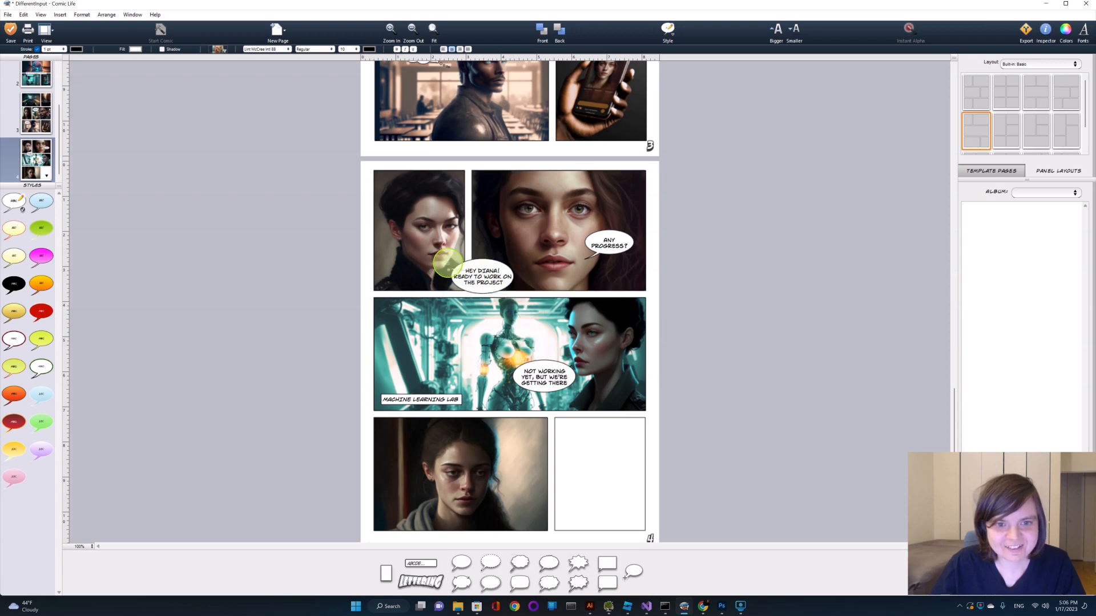
{"action": "left_click", "coordinate": [458, 272]}
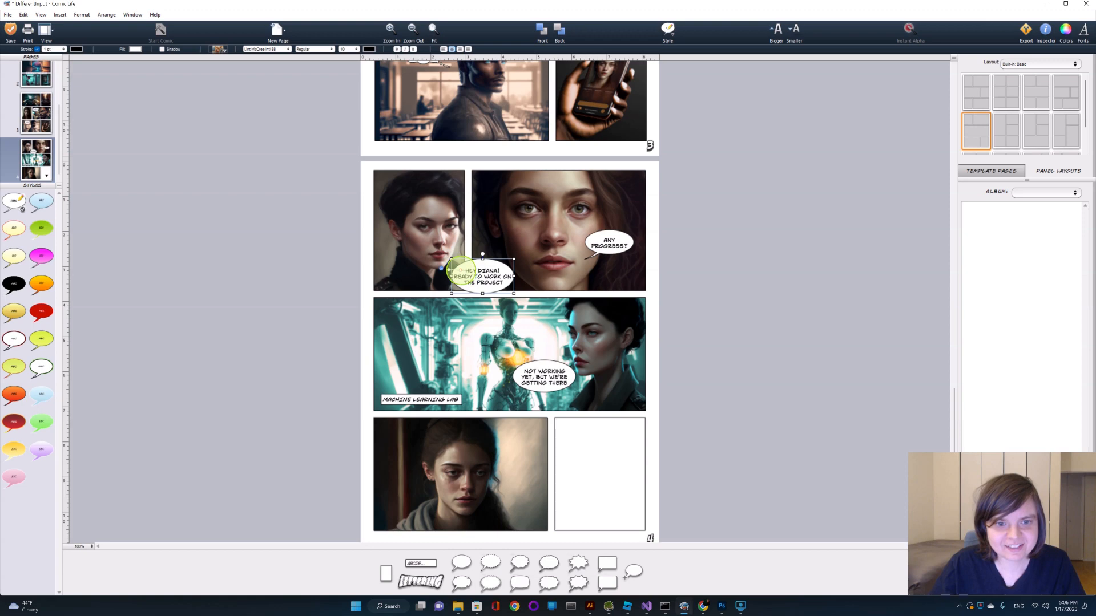
{"action": "left_click", "coordinate": [446, 261]}
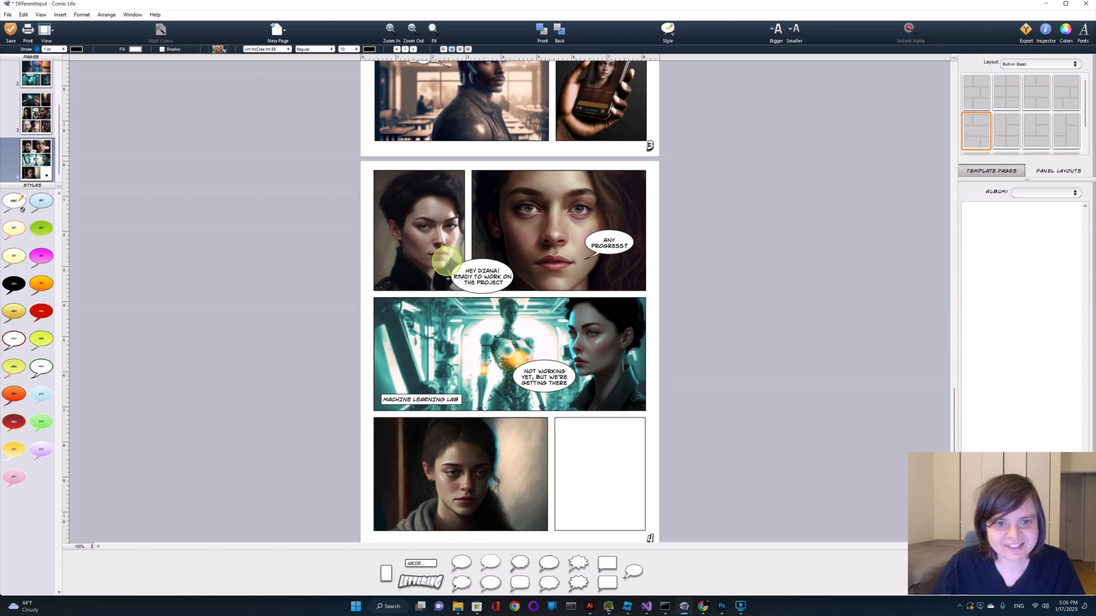
{"action": "left_click", "coordinate": [496, 270]}
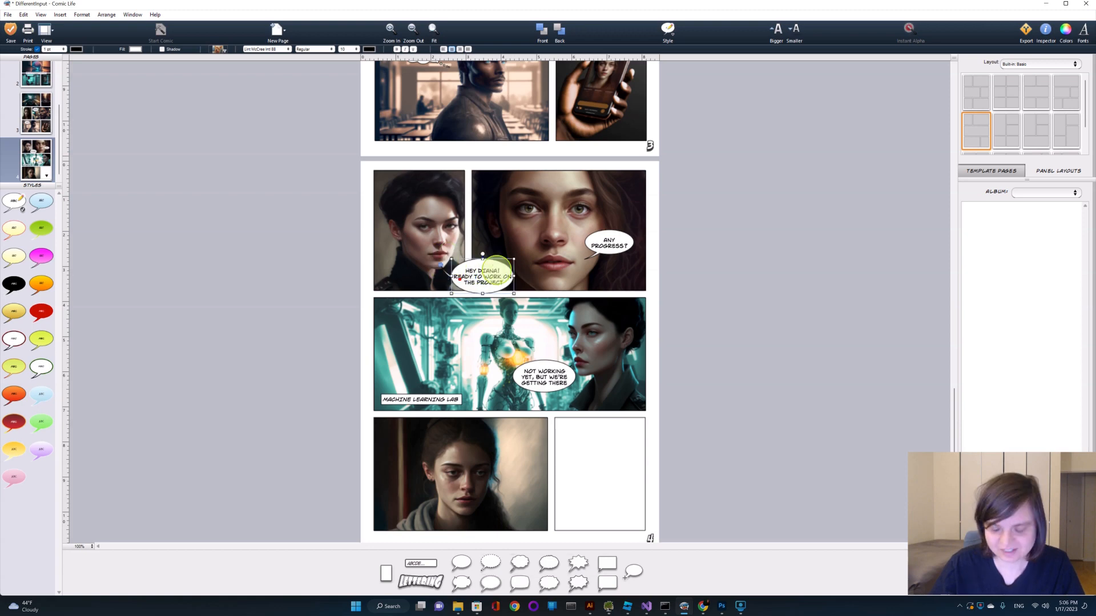
Copy the project balloon's text and delete the balloon between the two first-row panels.
{"action": "double_click", "coordinate": [498, 277]}
{"action": "key", "text": "ctrl+c"}
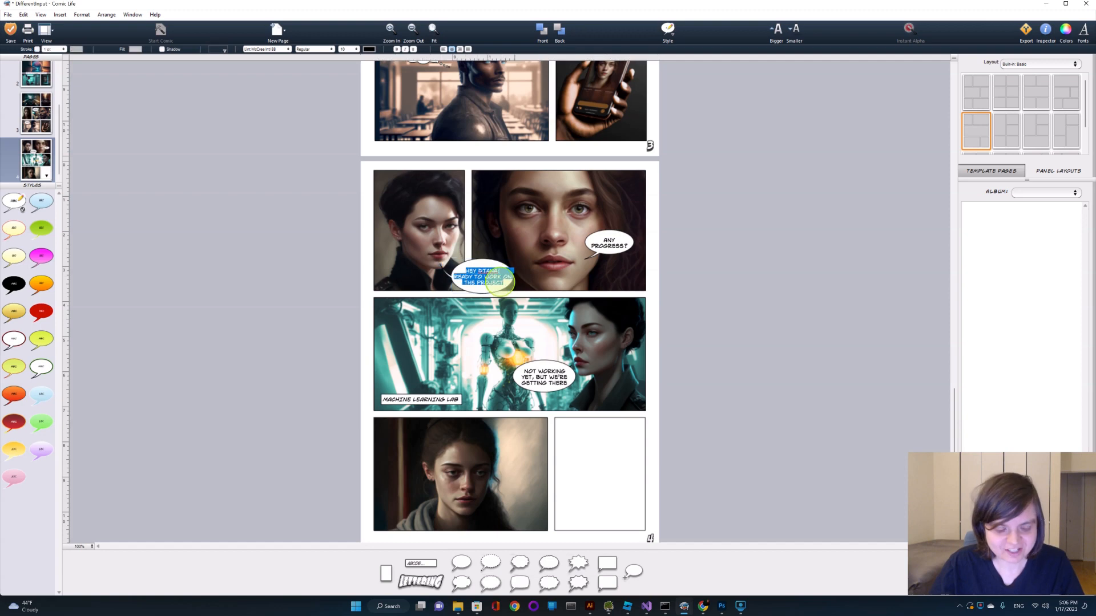
{"action": "key", "text": "BackSpace"}
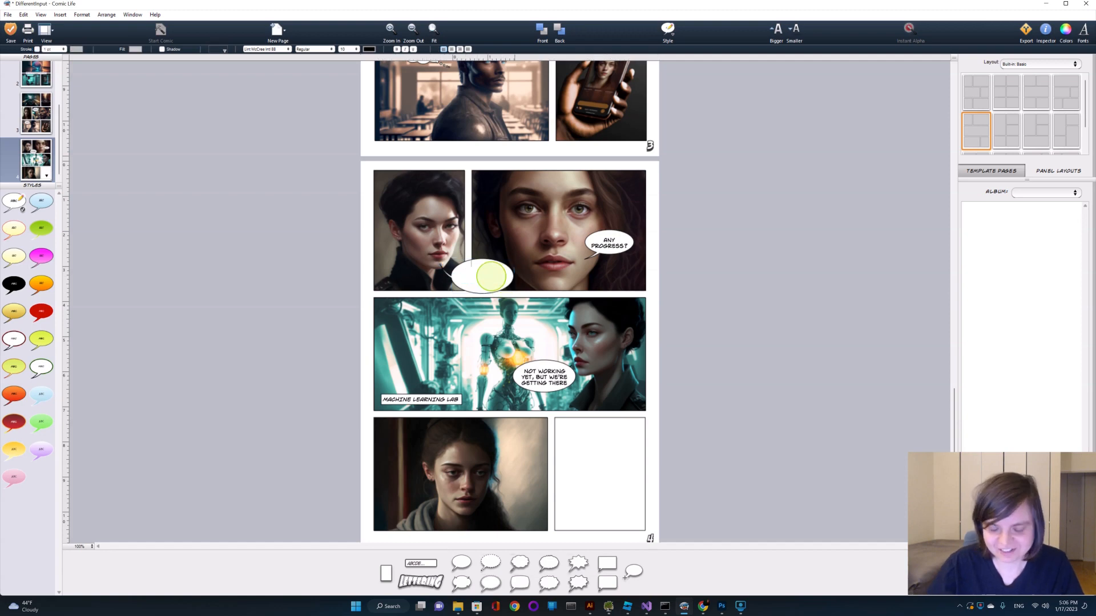
{"action": "left_click", "coordinate": [707, 282]}
{"action": "left_click", "coordinate": [479, 278]}
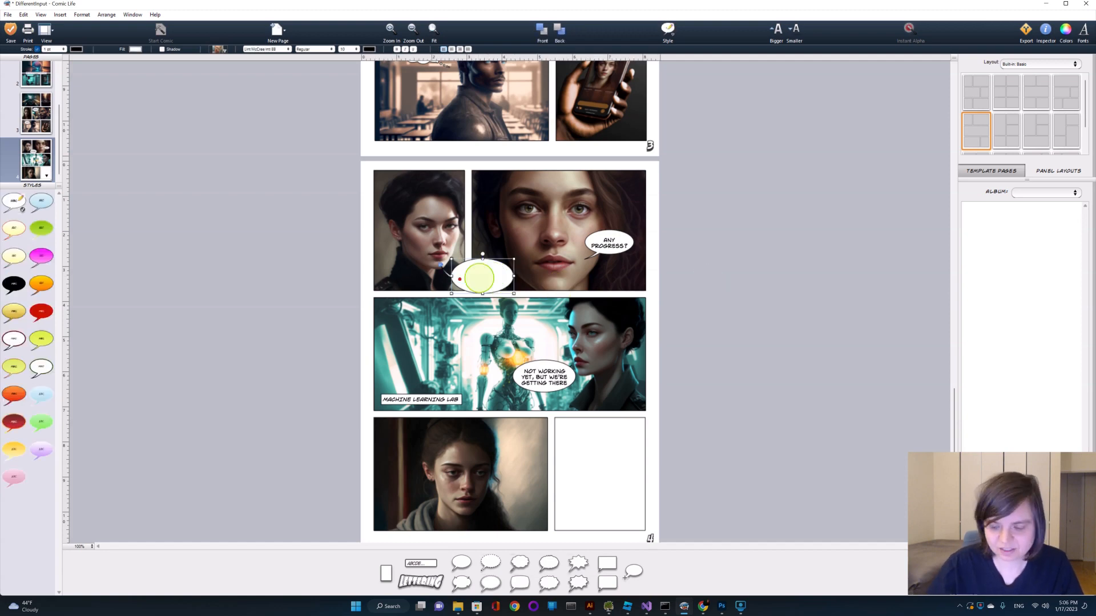
{"action": "key", "text": "Delete"}
Add a new balloon at the lower edge of the short-haired woman's panel and paste the copied dialogue into it.
{"action": "left_click", "coordinate": [419, 307]}
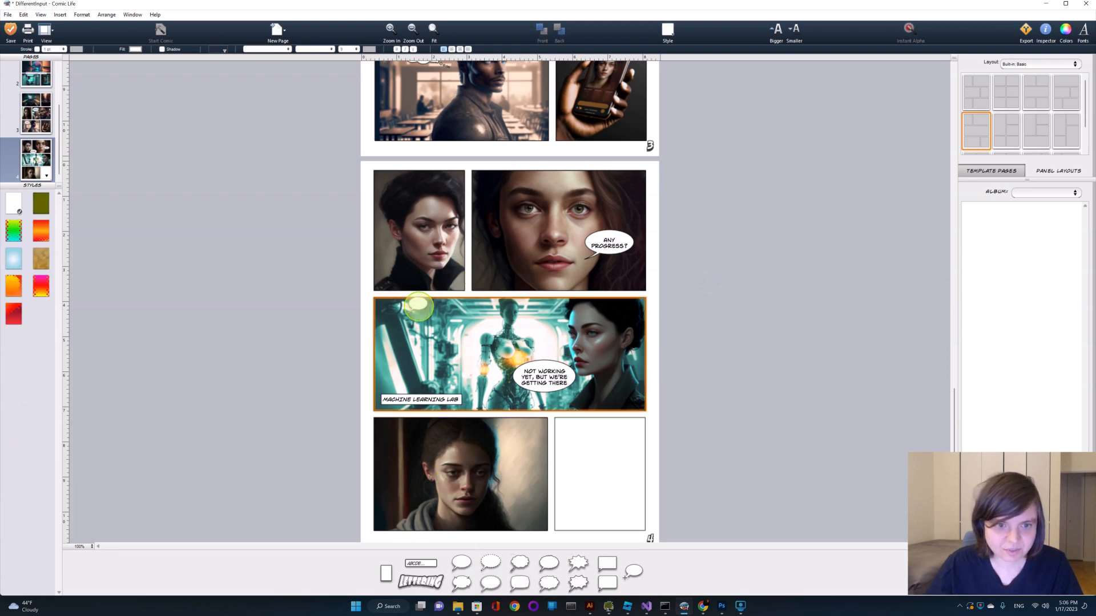
{"action": "mouse_move", "coordinate": [418, 307]}
{"action": "left_mouse_down"}
{"action": "mouse_move", "coordinate": [422, 293]}
{"action": "mouse_move", "coordinate": [404, 310]}
{"action": "mouse_move", "coordinate": [400, 278]}
{"action": "mouse_move", "coordinate": [440, 267]}
{"action": "mouse_move", "coordinate": [430, 281]}
{"action": "left_mouse_up"}
{"action": "double_click", "coordinate": [419, 293]}
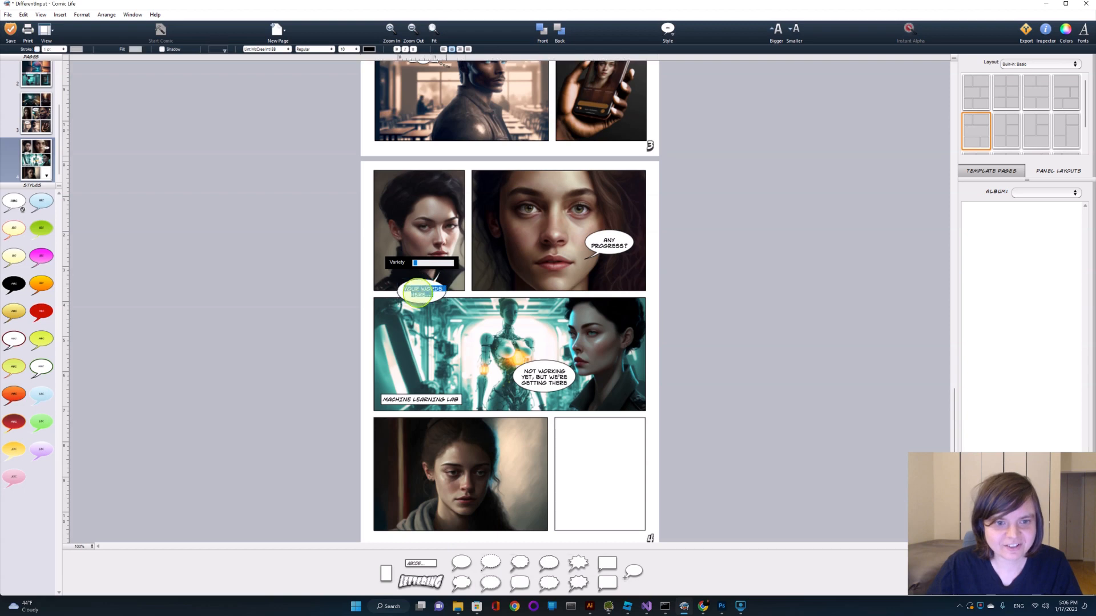
{"action": "key", "text": "ctrl+v"}
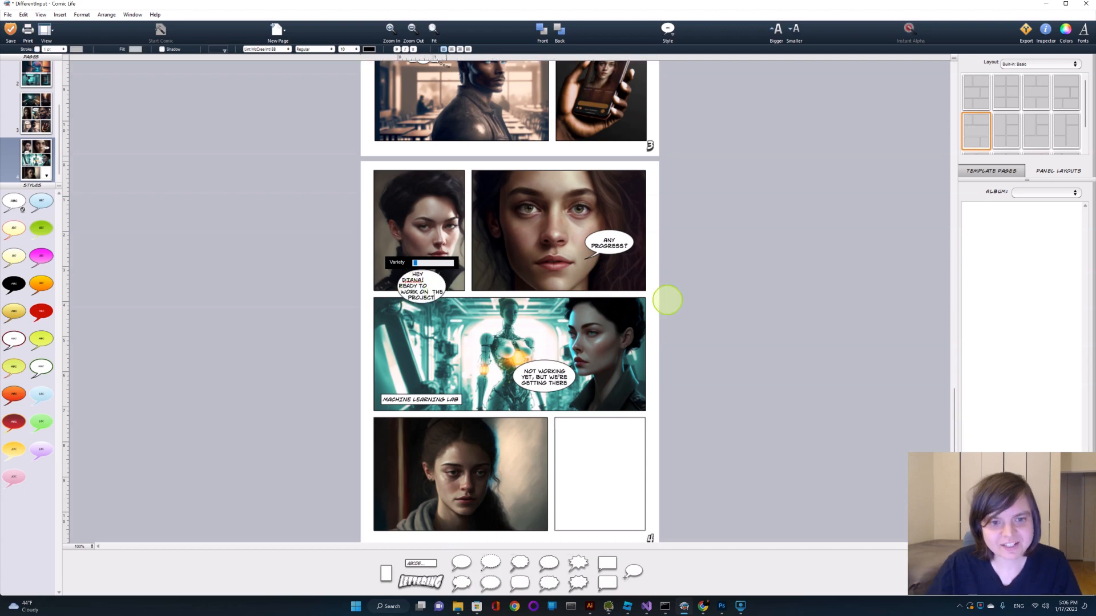
{"action": "left_click", "coordinate": [829, 297]}
Center-align the text in the new balloon under the short-haired woman.
{"action": "left_click", "coordinate": [423, 289]}
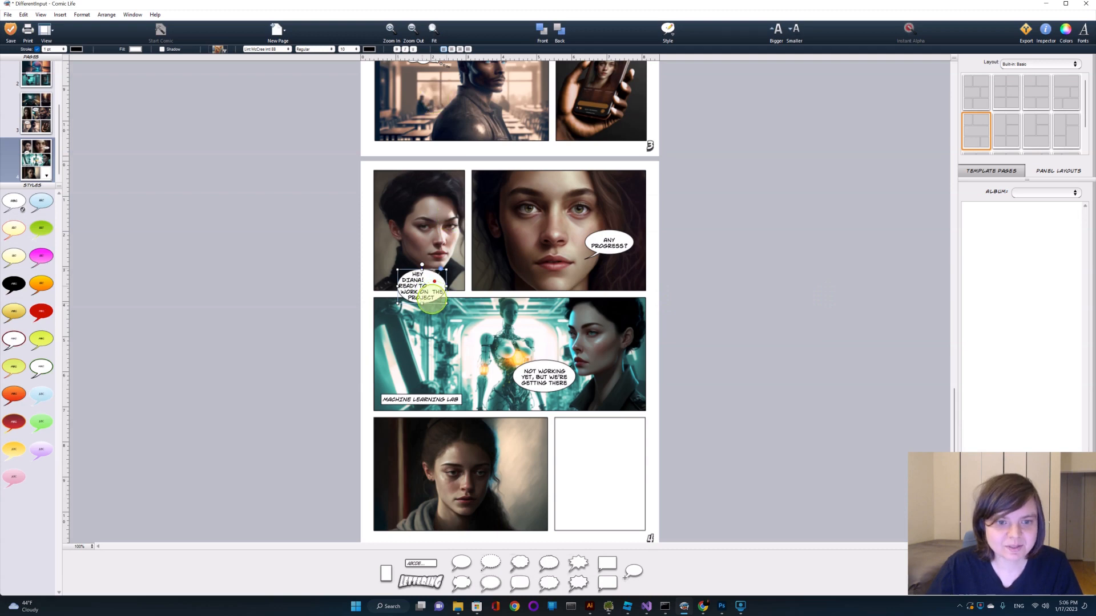
{"action": "double_click", "coordinate": [426, 296]}
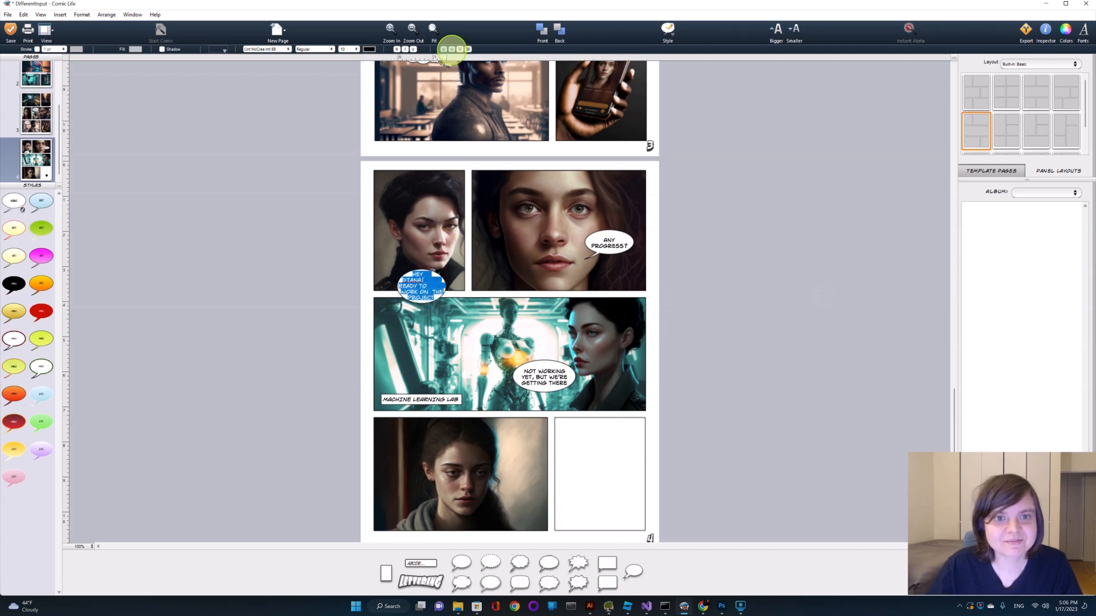
{"action": "left_click", "coordinate": [452, 49]}
{"action": "left_click", "coordinate": [760, 313]}
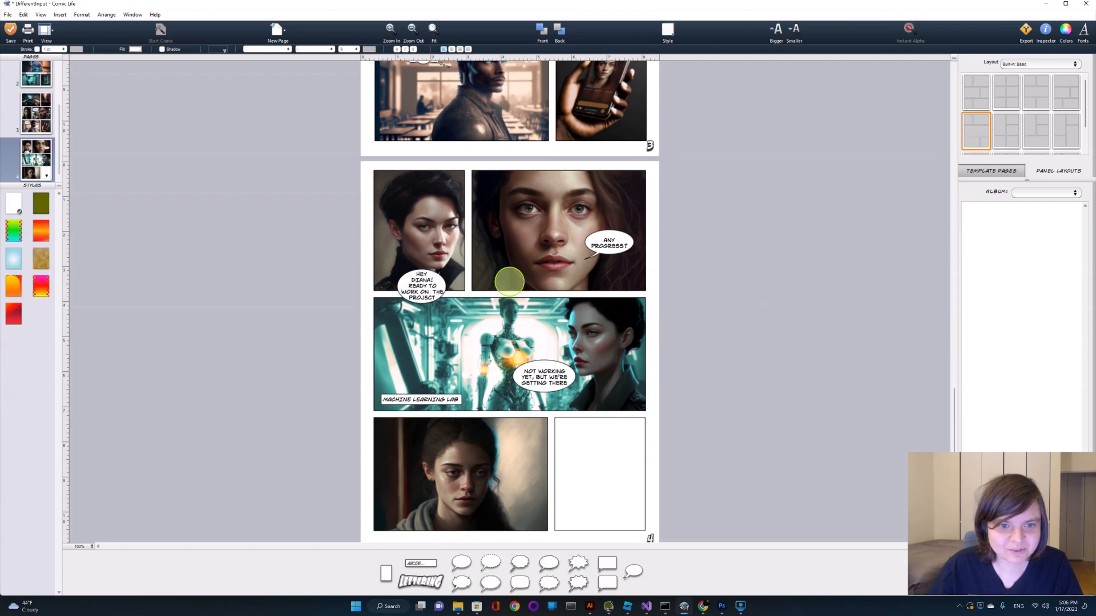
Widen the new balloon to fit its text on three lines, lower it over the row gap, and aim its tail at the short-haired woman.
{"action": "left_click", "coordinate": [422, 285]}
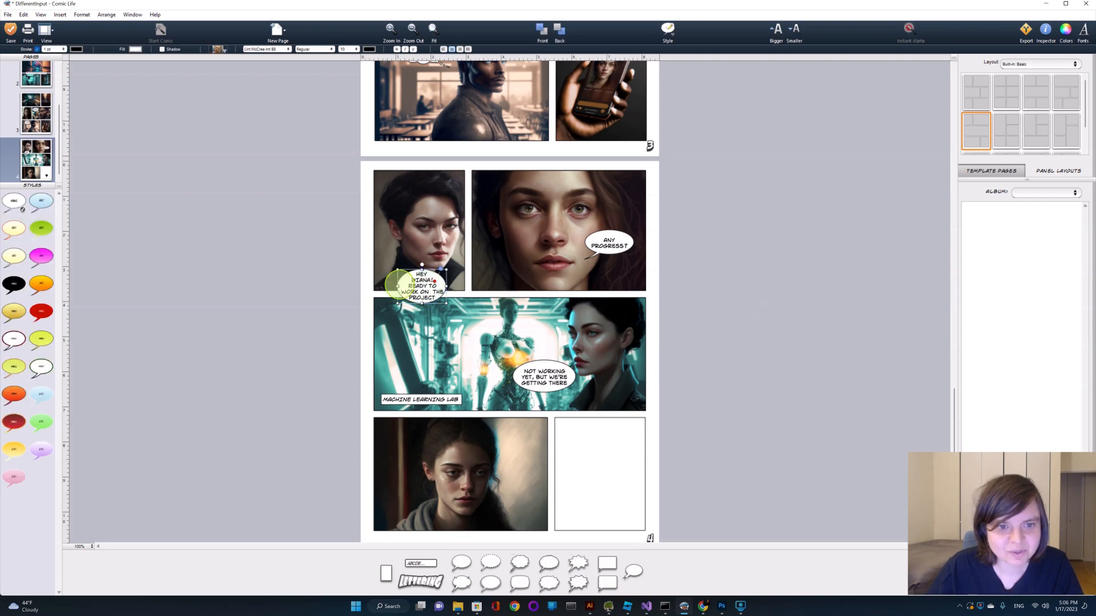
{"action": "mouse_move", "coordinate": [398, 286]}
{"action": "left_mouse_down"}
{"action": "mouse_move", "coordinate": [381, 286]}
{"action": "mouse_move", "coordinate": [429, 298]}
{"action": "mouse_move", "coordinate": [436, 281]}
{"action": "left_mouse_up"}
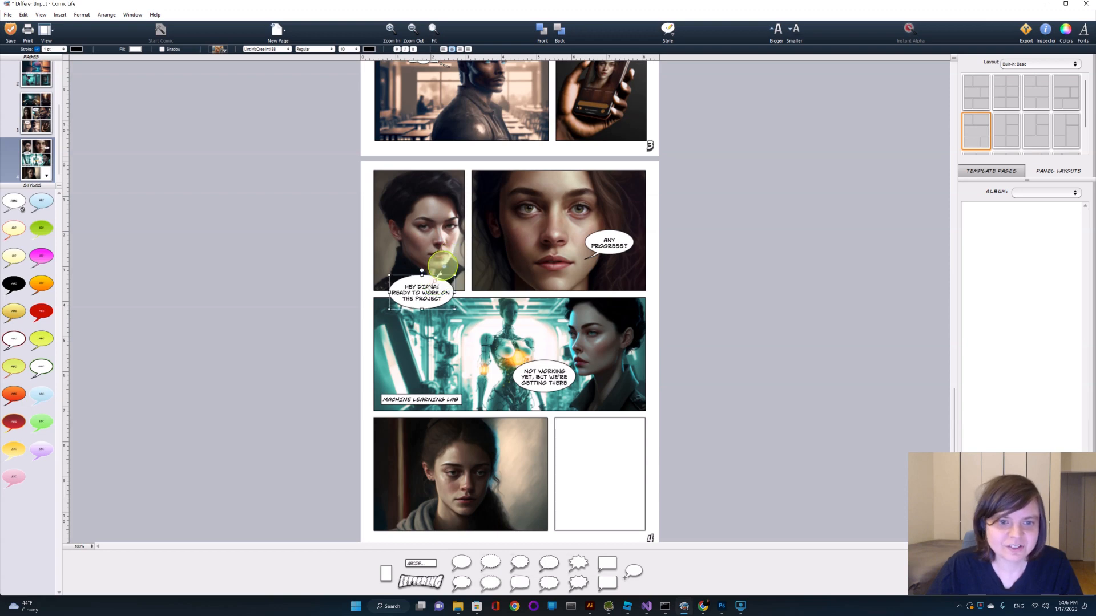
{"action": "left_click", "coordinate": [441, 264]}
{"action": "left_click", "coordinate": [431, 293]}
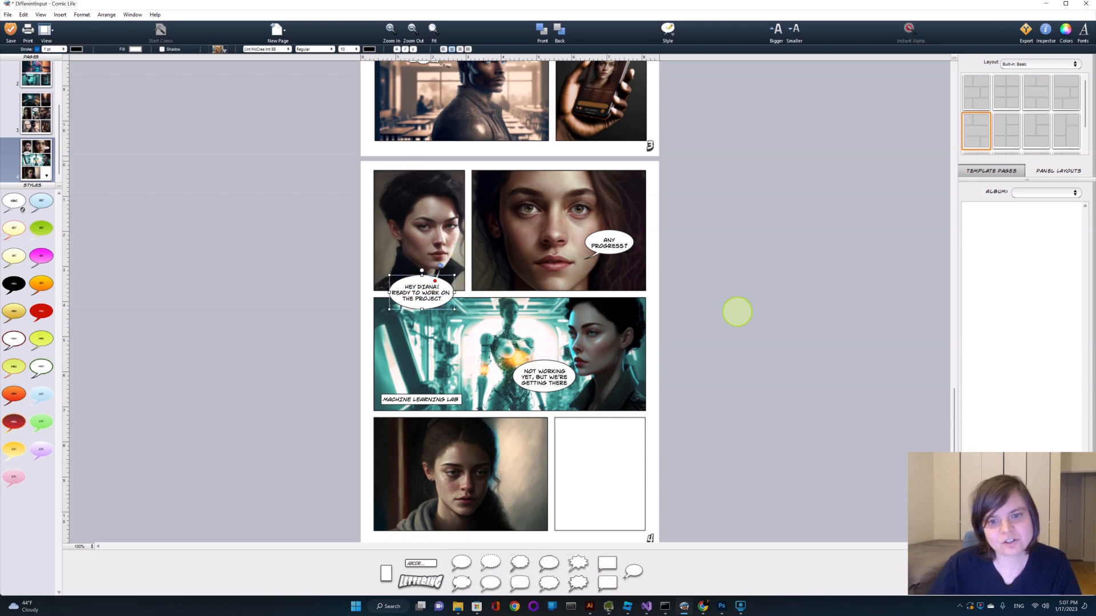
{"action": "left_click", "coordinate": [746, 308]}
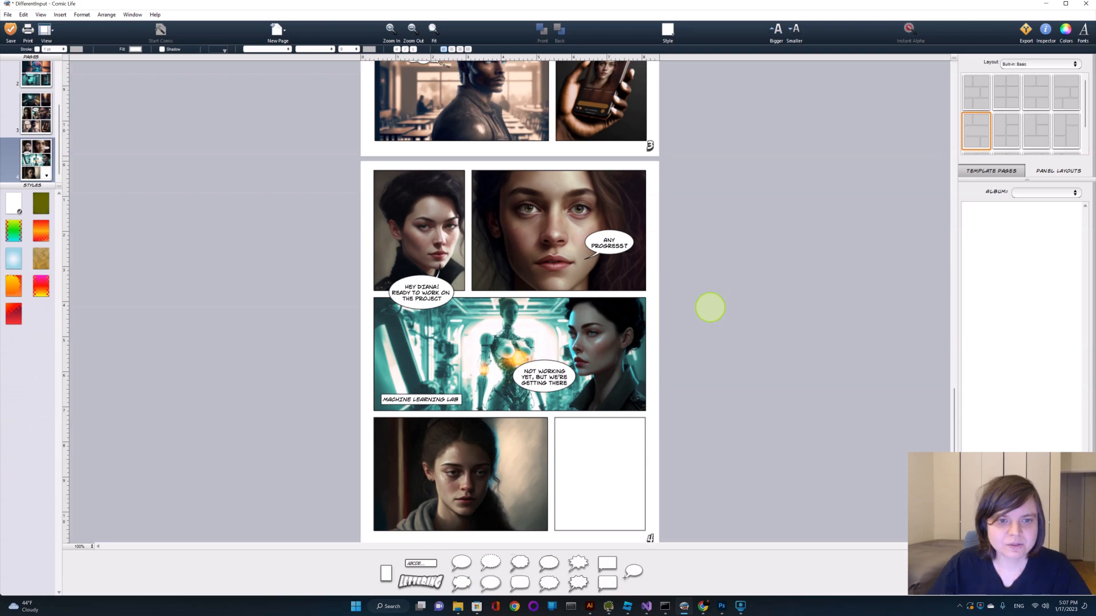
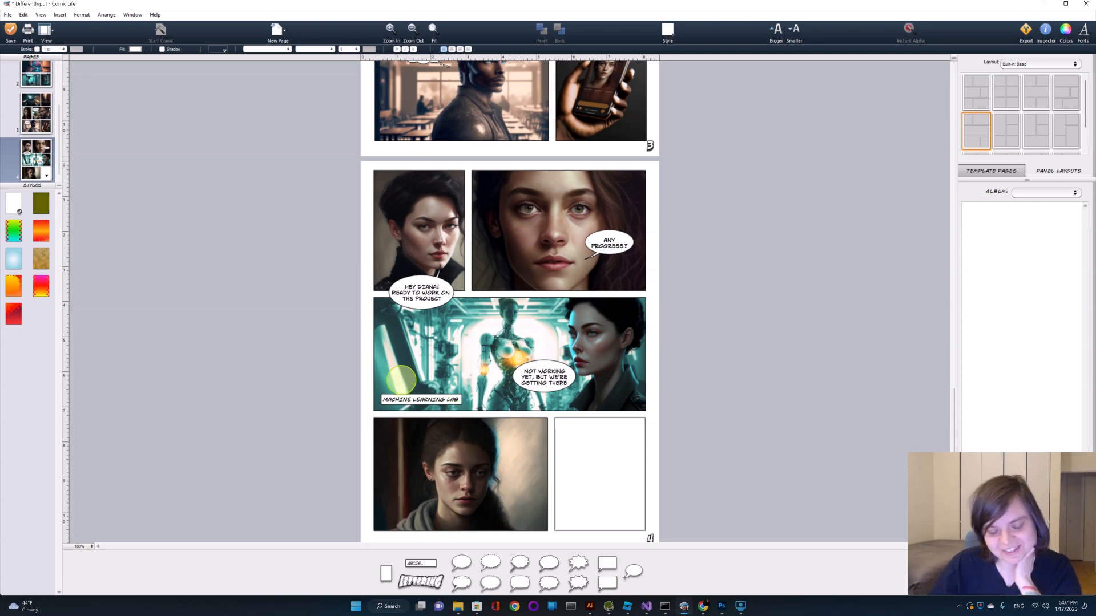
Enlarge the picture of the long-haired woman in the third-row panel and shift it slightly sideways to reframe her face.
{"action": "left_click", "coordinate": [467, 440]}
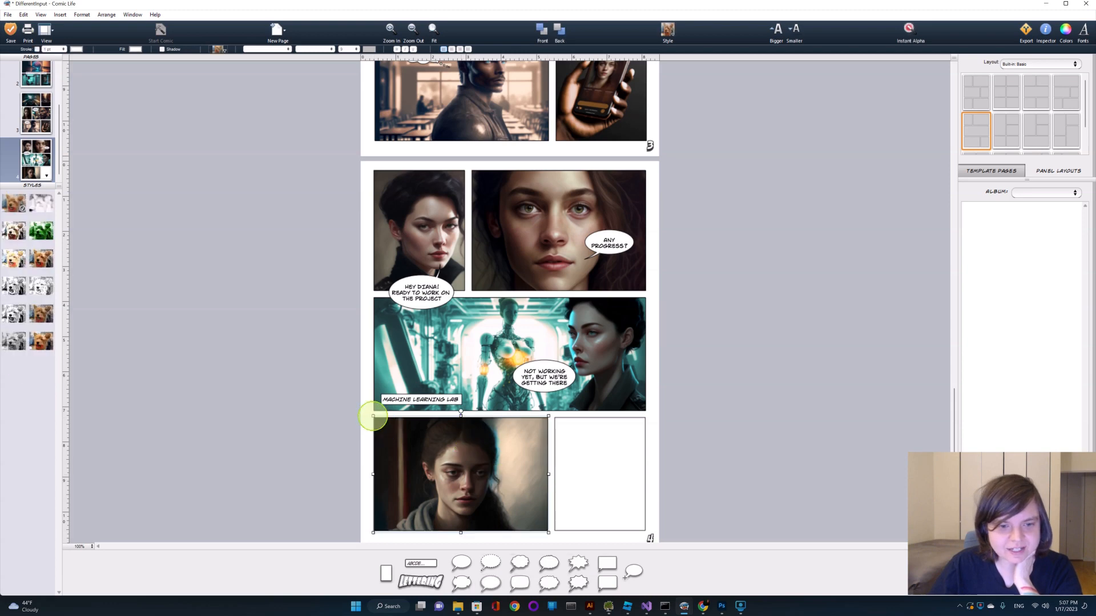
{"action": "left_click_drag", "start_coordinate": [373, 416], "coordinate": [318, 379]}
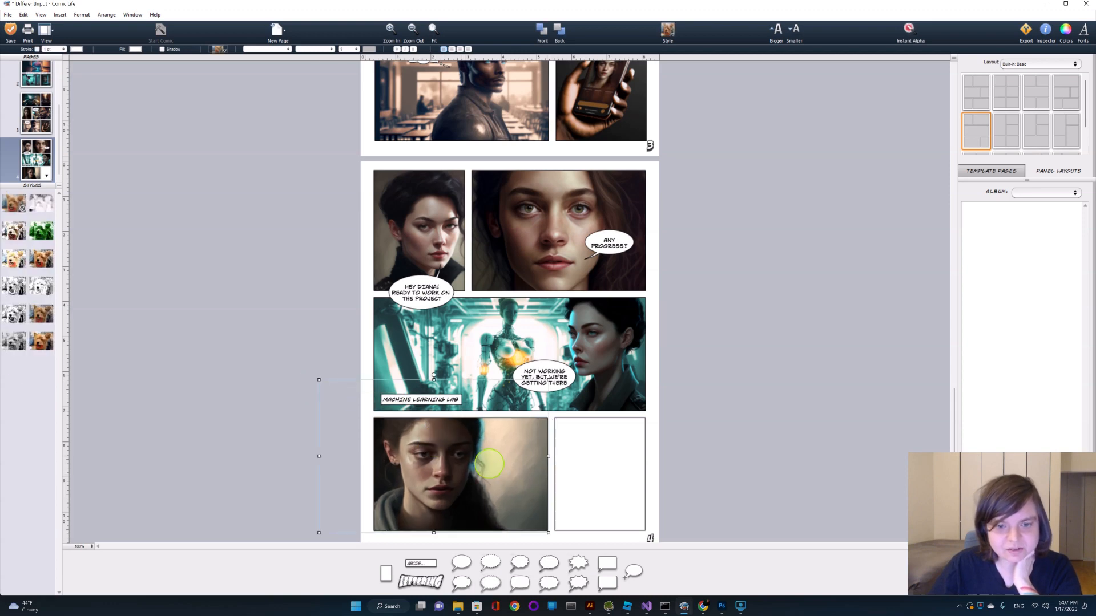
{"action": "left_click_drag", "start_coordinate": [490, 464], "coordinate": [501, 466]}
{"action": "scroll", "coordinate": [746, 441], "scroll_direction": "down", "scroll_amount": 1}
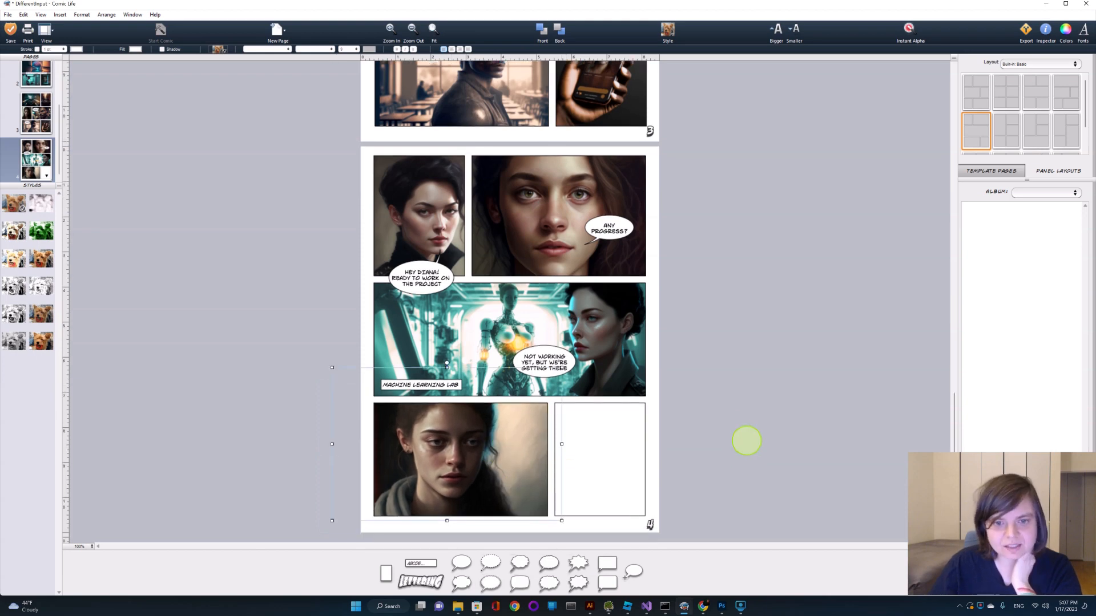
{"action": "left_click", "coordinate": [723, 453]}
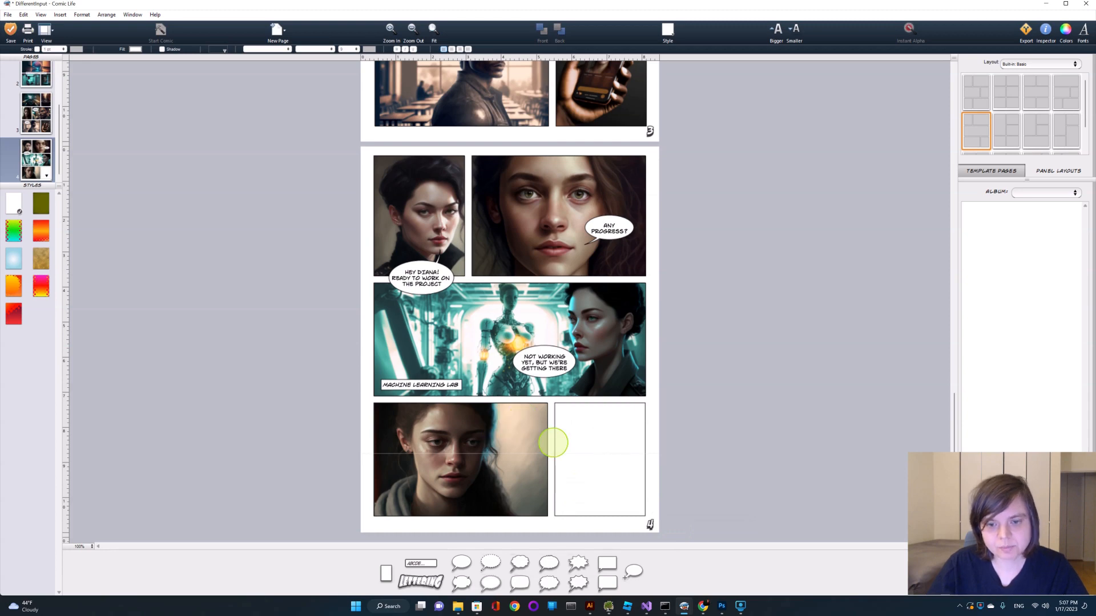
{"action": "scroll", "coordinate": [570, 443], "scroll_direction": "up", "scroll_amount": 3}
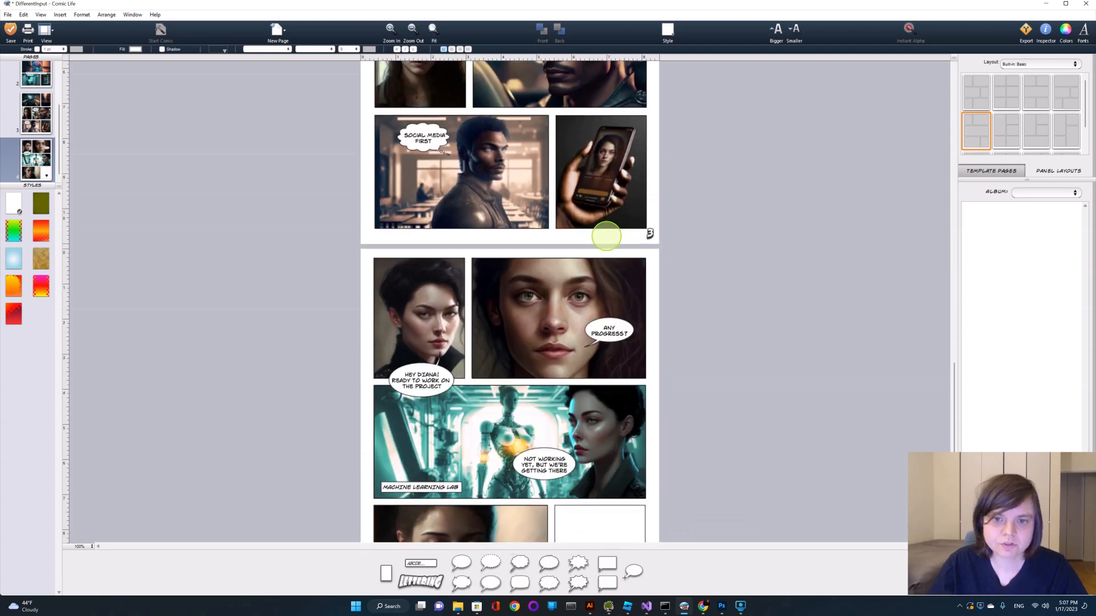
{"action": "scroll", "coordinate": [609, 257], "scroll_direction": "down", "scroll_amount": 3}
{"action": "scroll", "coordinate": [611, 271], "scroll_direction": "up", "scroll_amount": 2}
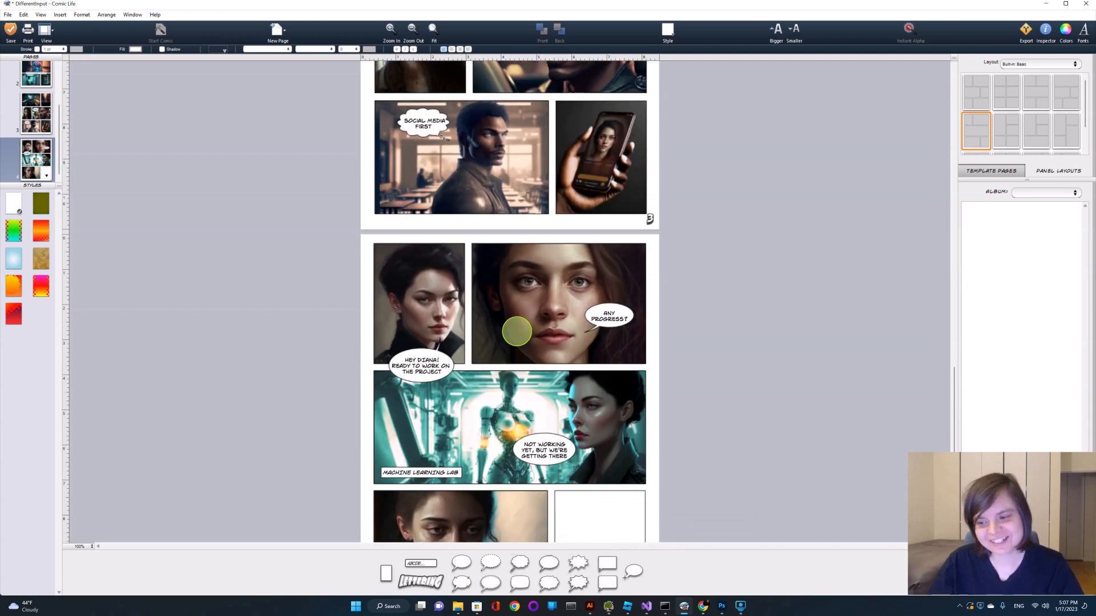
{"action": "scroll", "coordinate": [542, 434], "scroll_direction": "down", "scroll_amount": 1}
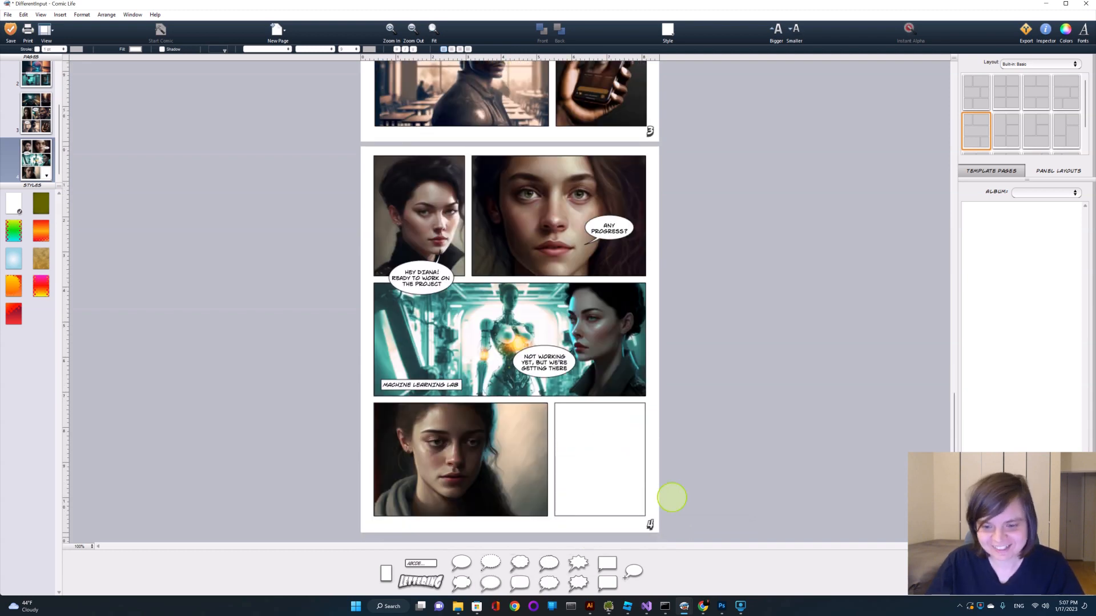
Switch to Discord in the browser and search the Midjourney Bot messages for "UI".
{"action": "left_click", "coordinate": [702, 606]}
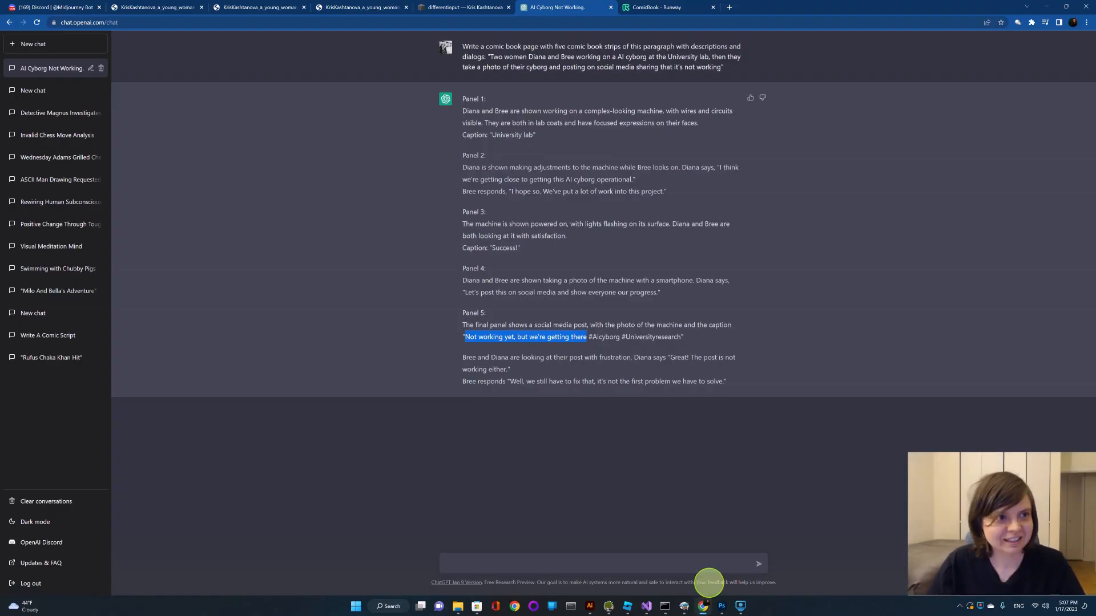
{"action": "left_click", "coordinate": [67, 7]}
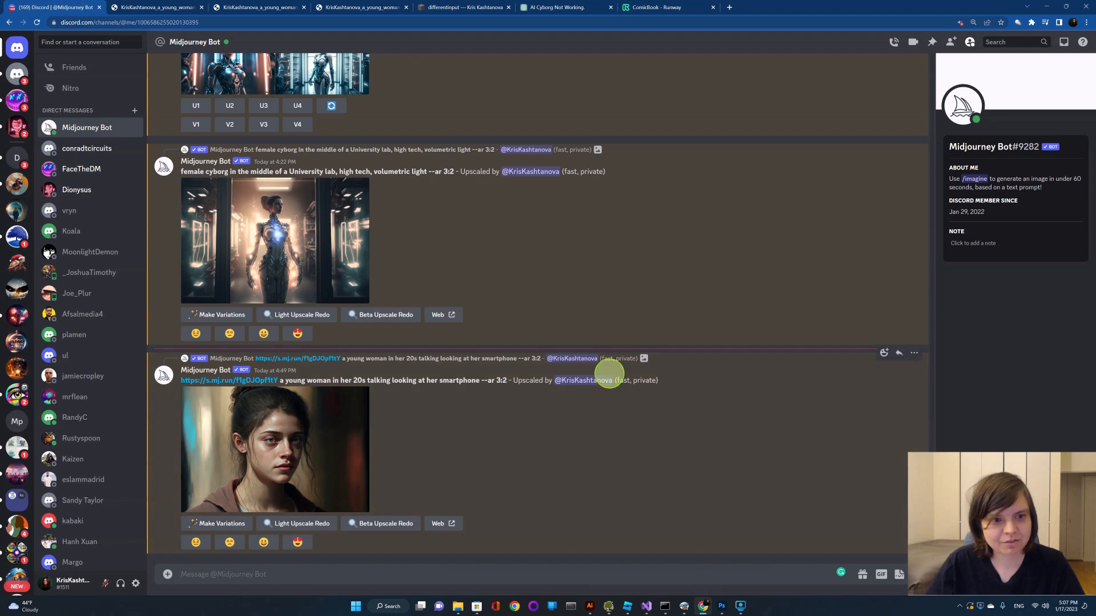
{"action": "scroll", "coordinate": [608, 375], "scroll_direction": "up", "scroll_amount": 15}
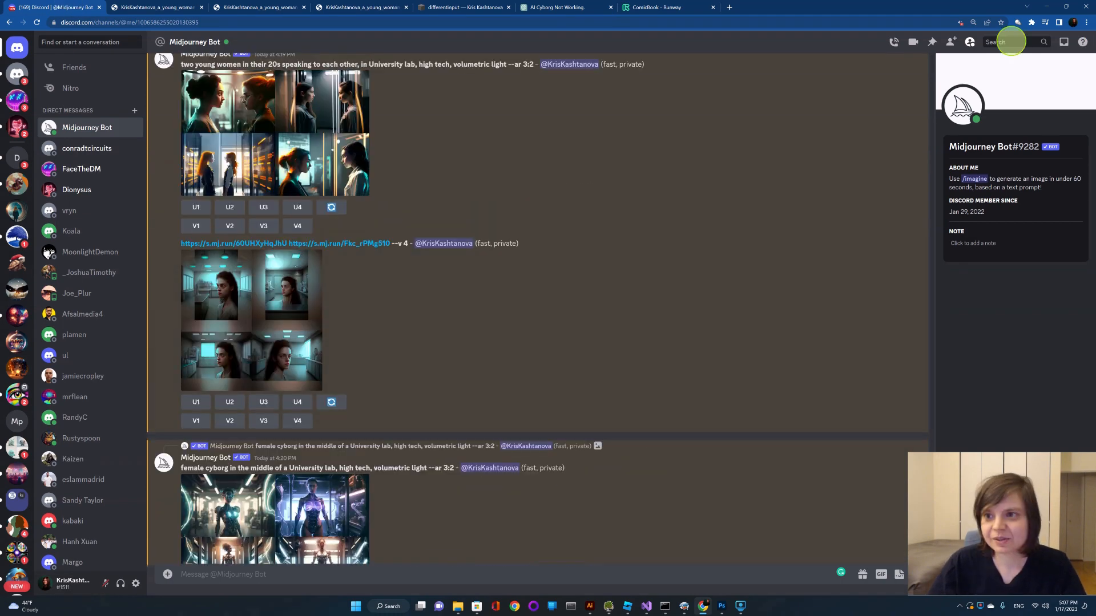
{"action": "left_click", "coordinate": [1005, 43]}
{"action": "type", "text": "ul"}
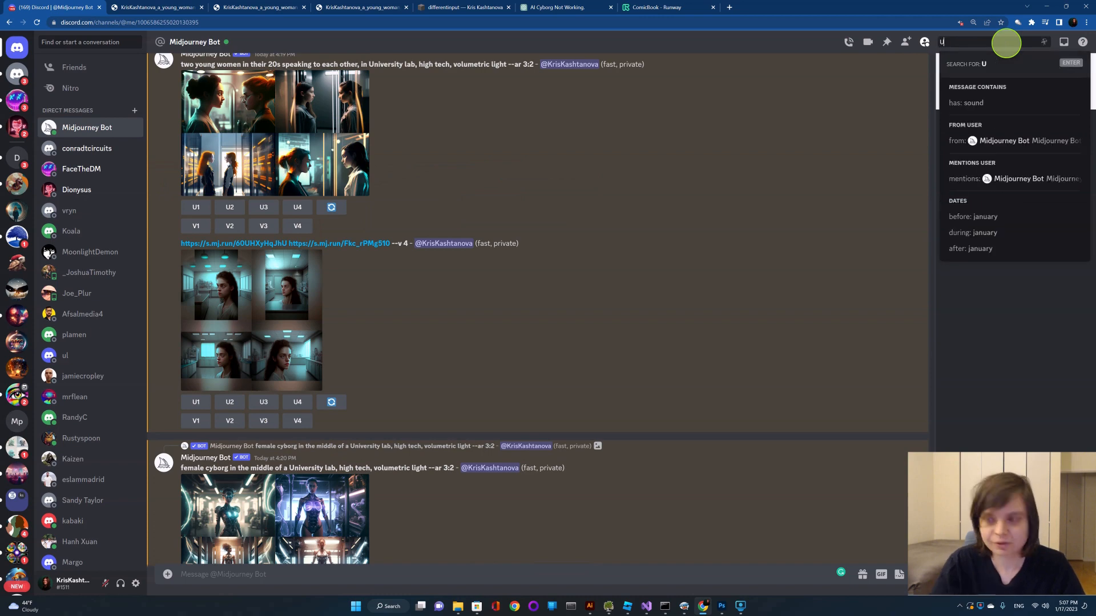
{"action": "key", "text": "Return"}
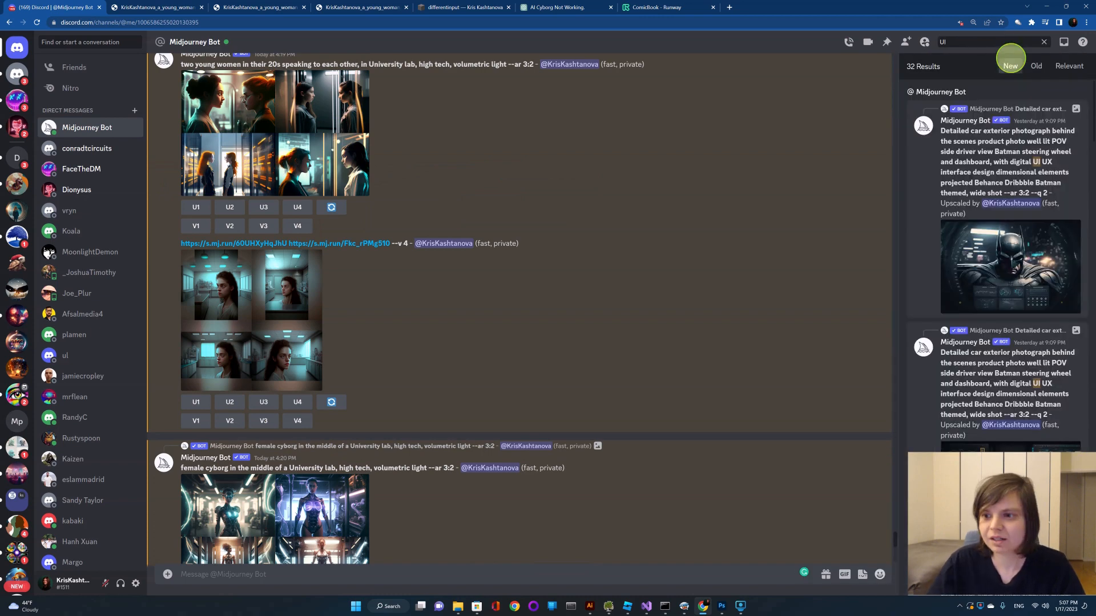
Look through the search results and the Midjourney Bot chat for an image of a phone interface.
{"action": "scroll", "coordinate": [1007, 244], "scroll_direction": "down", "scroll_amount": 5}
{"action": "scroll", "coordinate": [1010, 247], "scroll_direction": "down", "scroll_amount": 10}
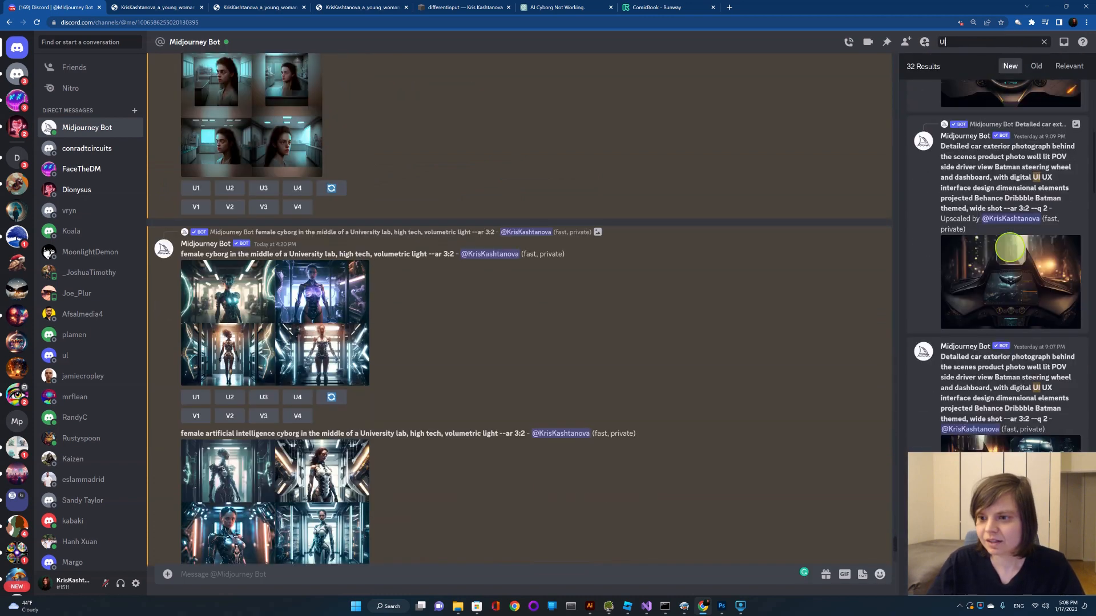
{"action": "scroll", "coordinate": [1009, 247], "scroll_direction": "down", "scroll_amount": 10}
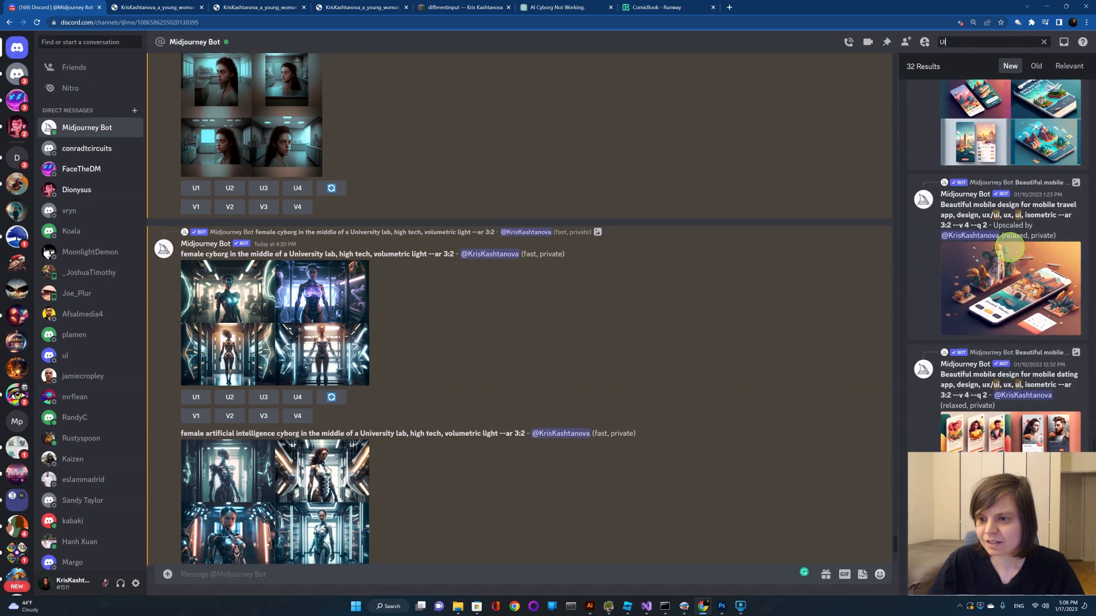
{"action": "scroll", "coordinate": [1010, 249], "scroll_direction": "up", "scroll_amount": 1}
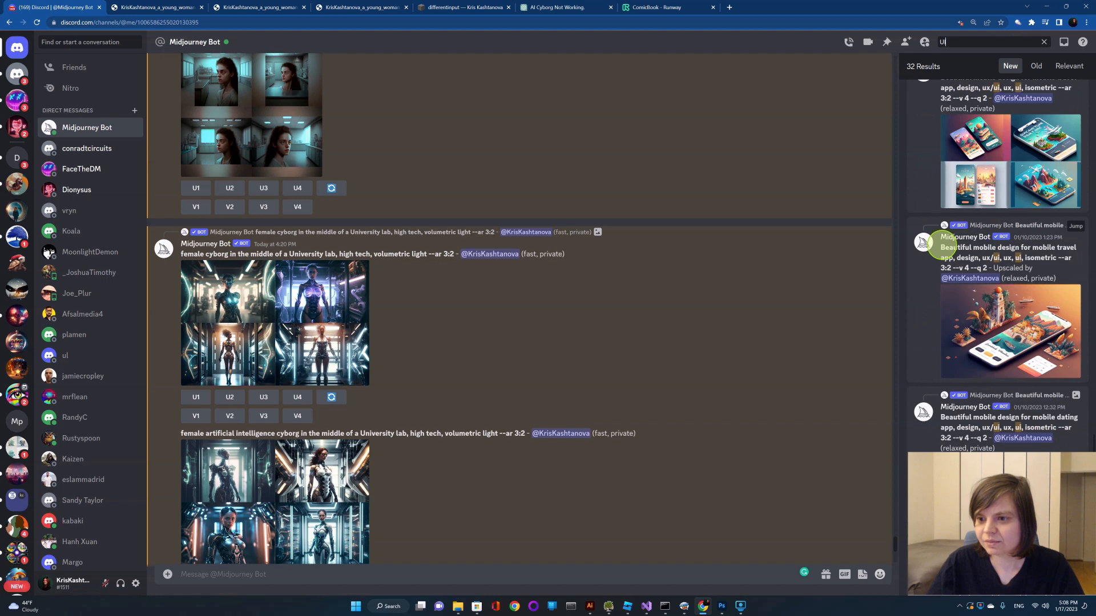
{"action": "scroll", "coordinate": [944, 247], "scroll_direction": "down", "scroll_amount": 10}
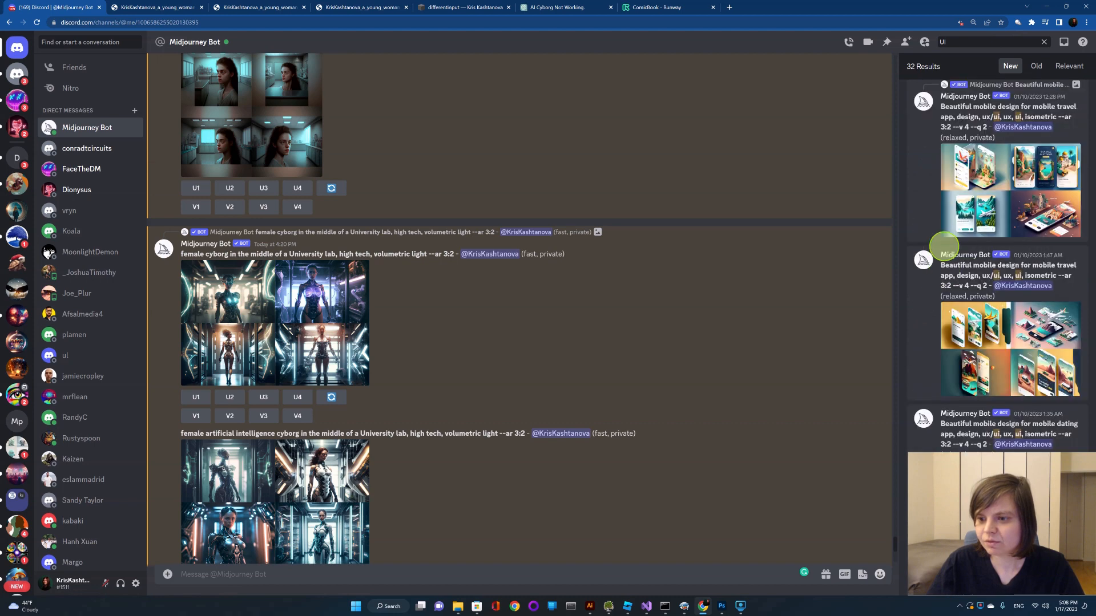
{"action": "scroll", "coordinate": [951, 244], "scroll_direction": "down", "scroll_amount": 10}
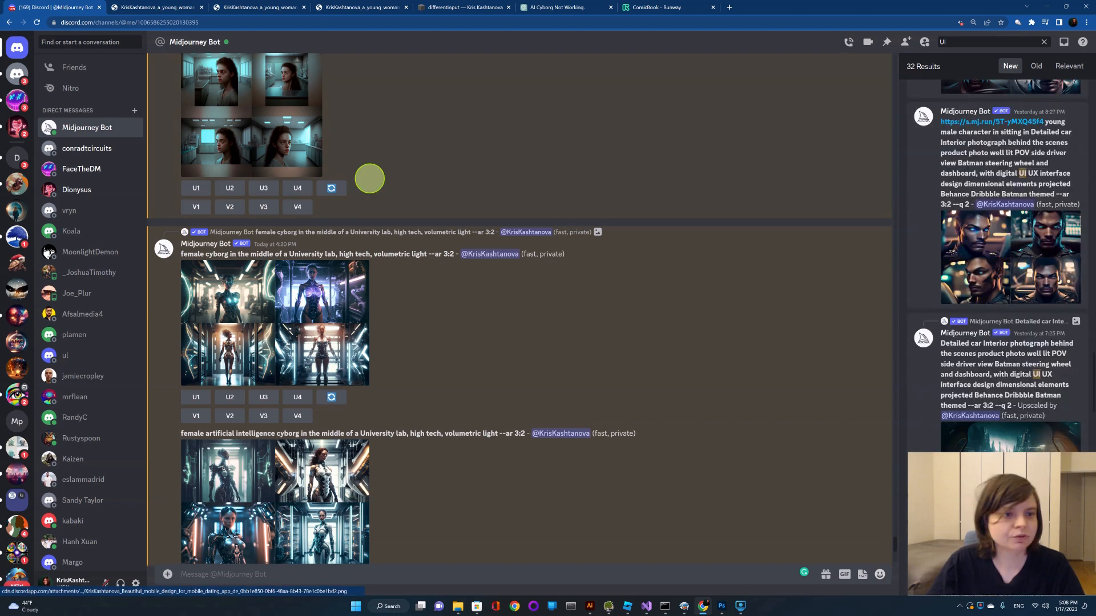
{"action": "scroll", "coordinate": [422, 217], "scroll_direction": "up", "scroll_amount": 5}
{"action": "scroll", "coordinate": [435, 229], "scroll_direction": "up", "scroll_amount": 6}
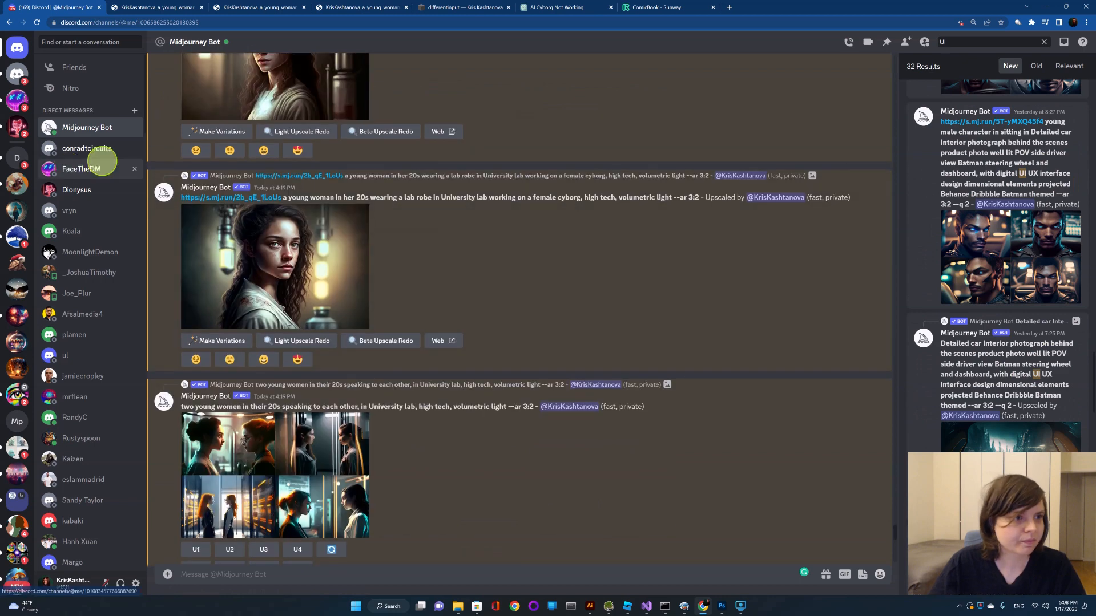
Open the DifferentInput server's general channel and save the upscaled image of female hands holding a phone to the DifferentInput folder.
{"action": "left_click", "coordinate": [17, 159]}
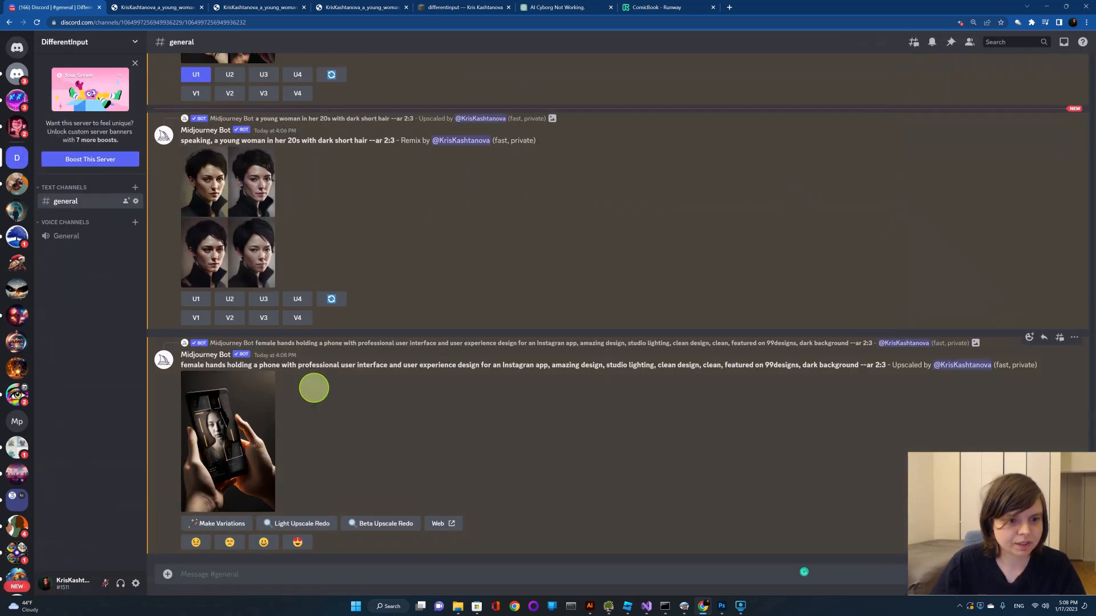
{"action": "left_click", "coordinate": [234, 451]}
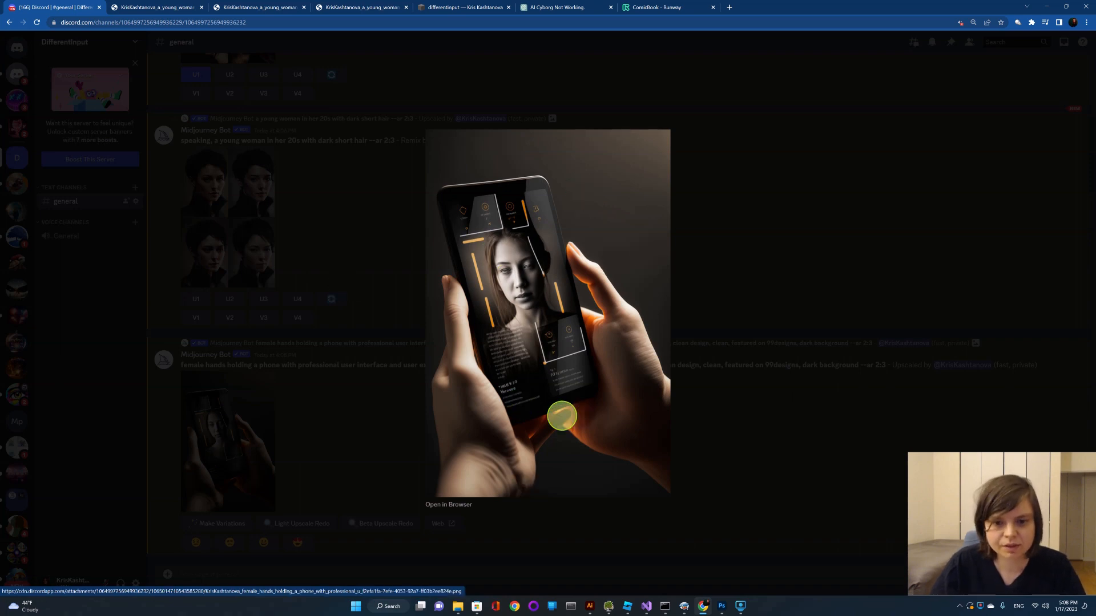
{"action": "right_click", "coordinate": [548, 366]}
{"action": "left_click", "coordinate": [561, 381]}
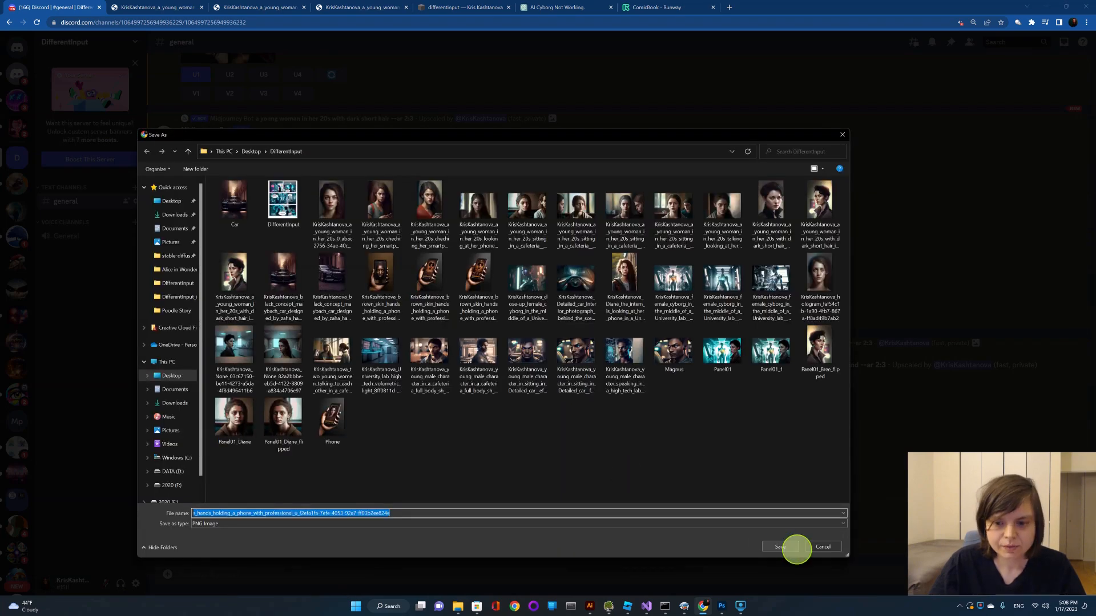
{"action": "left_click", "coordinate": [781, 547]}
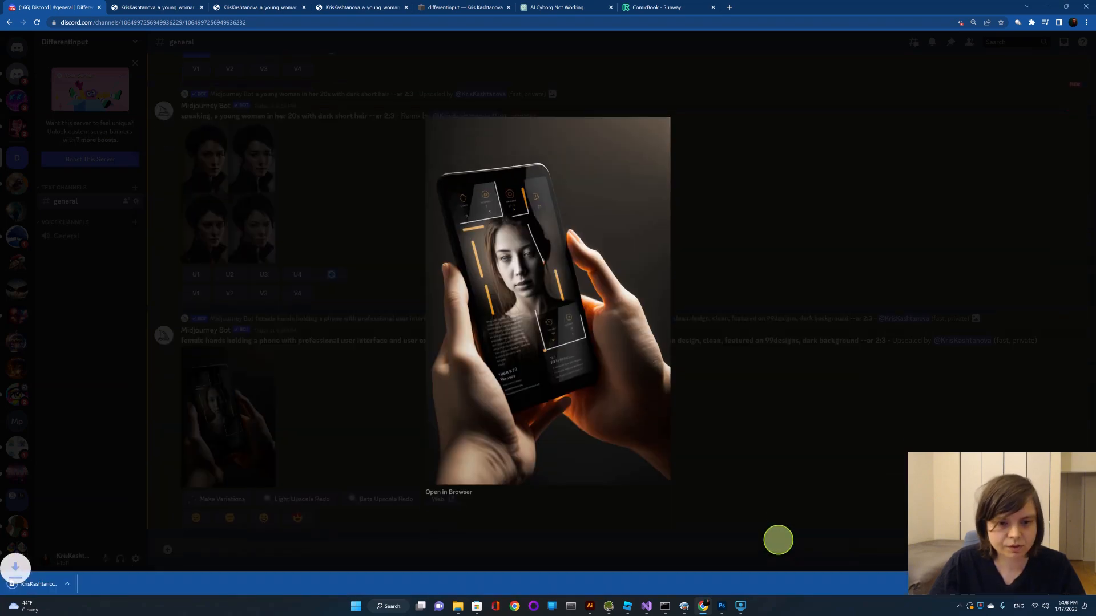
Show the downloaded phone image in its folder and open it in Photoshop.
{"action": "left_click", "coordinate": [91, 584]}
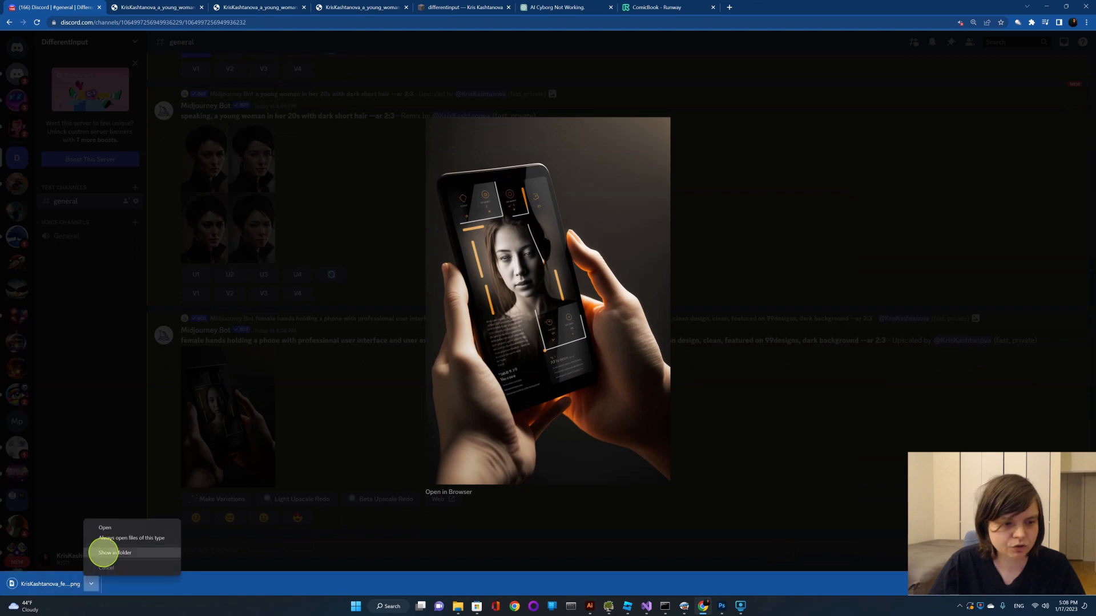
{"action": "left_click", "coordinate": [102, 550]}
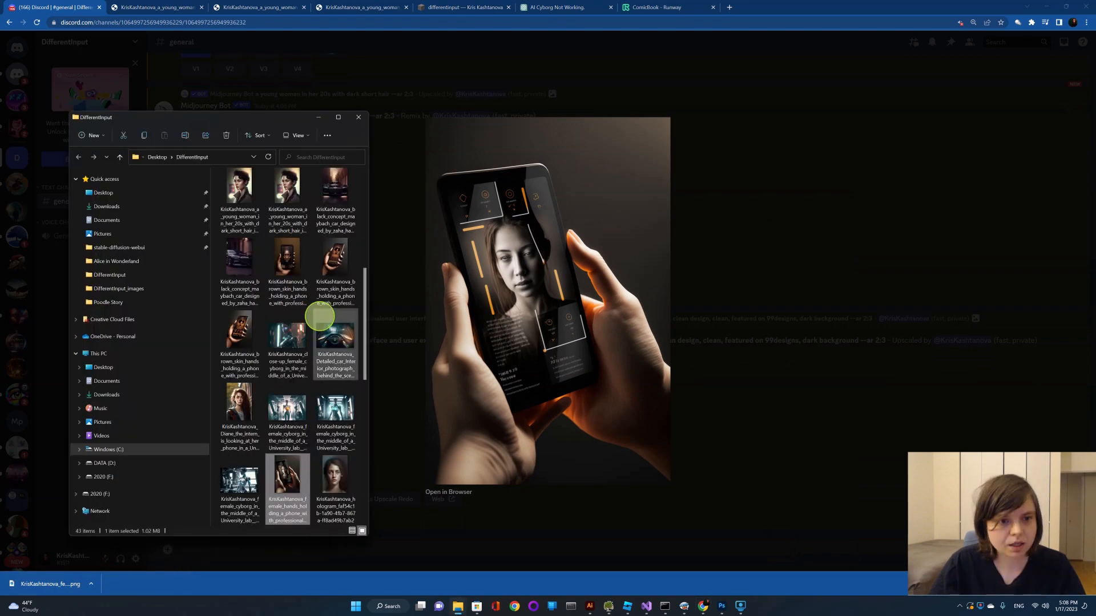
{"action": "right_click", "coordinate": [291, 465]}
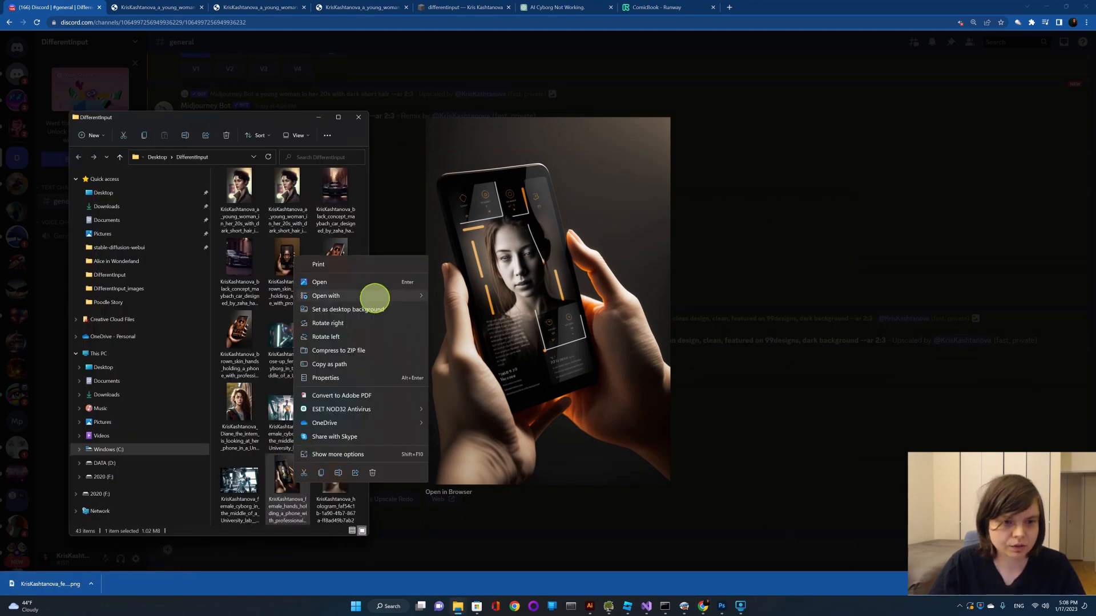
{"action": "mouse_move", "coordinate": [372, 294]}
{"action": "left_click", "coordinate": [455, 310]}
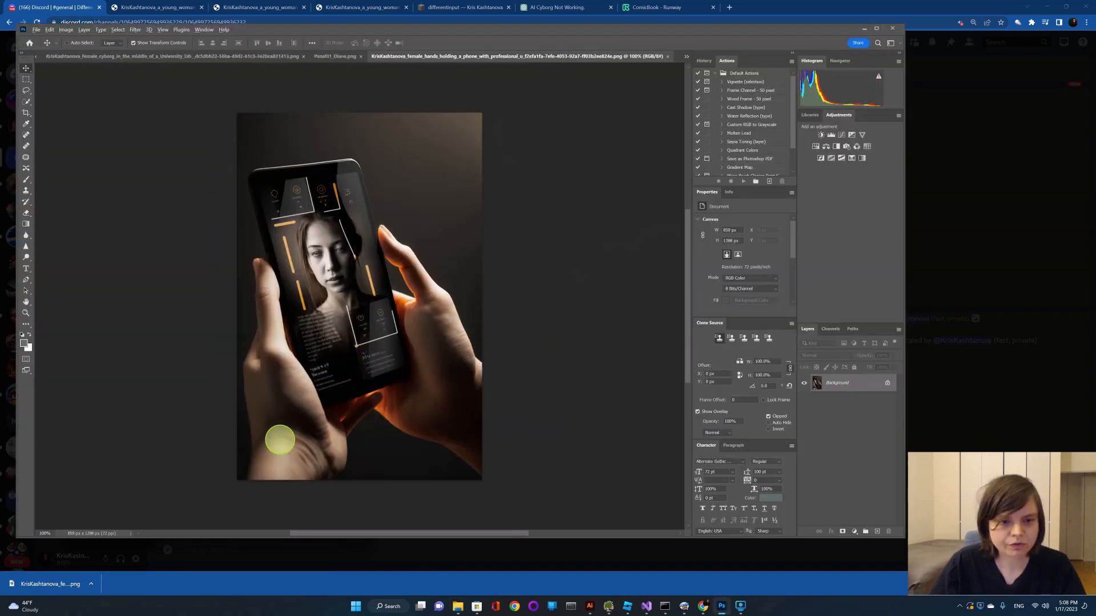
Outline the stray finger below the phone and remove it with Content-Aware Fill on the current layer, then deselect.
{"action": "scroll", "coordinate": [279, 440], "scroll_direction": "up", "scroll_amount": 5}
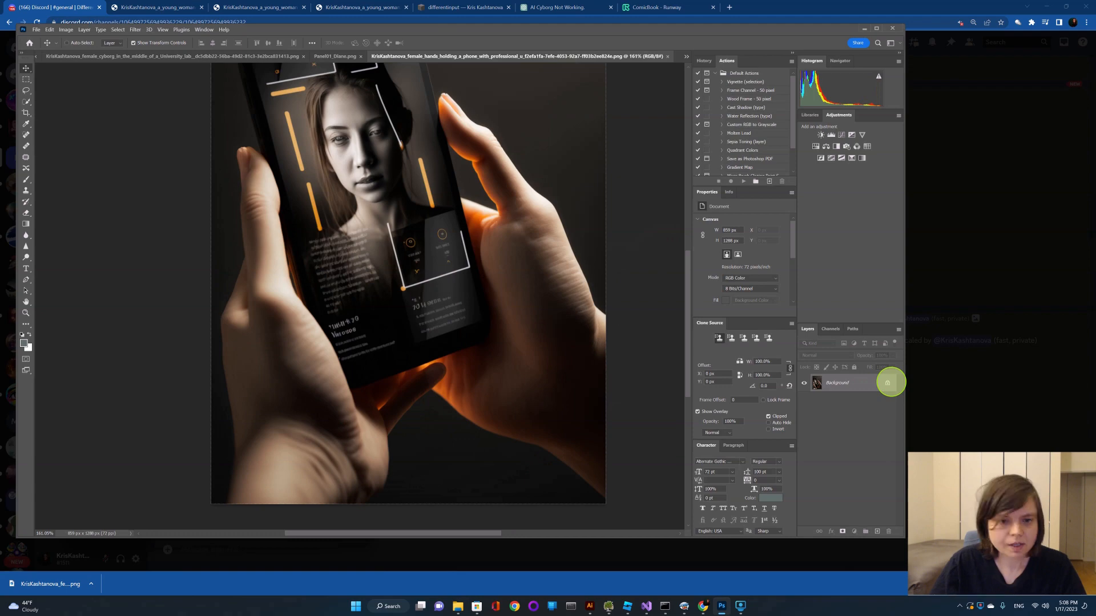
{"action": "left_click", "coordinate": [26, 157]}
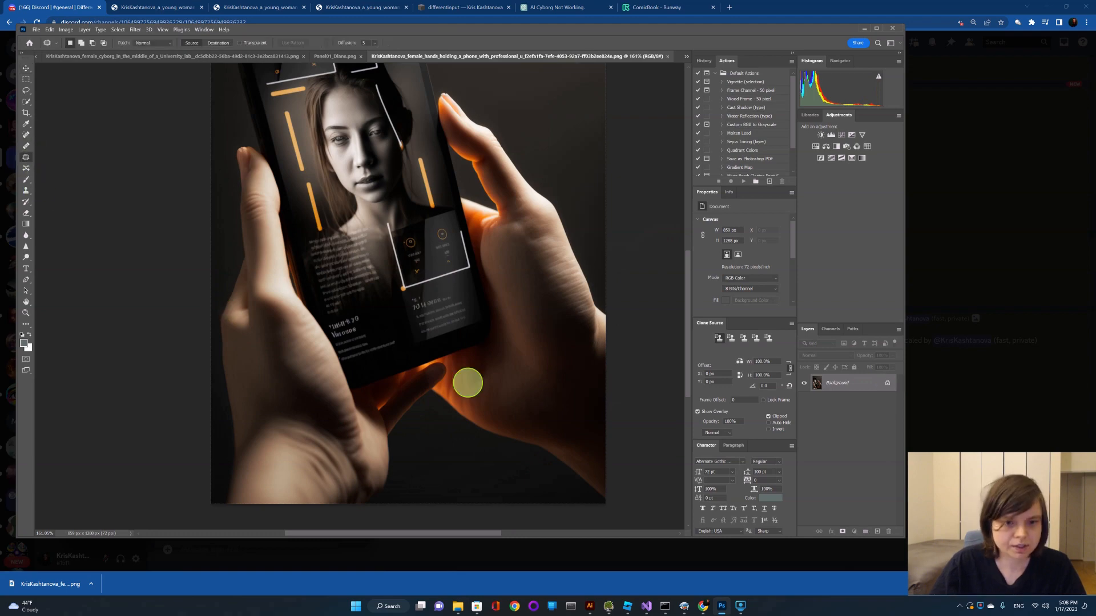
{"action": "mouse_move", "coordinate": [442, 360]}
{"action": "left_mouse_down"}
{"action": "mouse_move", "coordinate": [397, 384]}
{"action": "mouse_move", "coordinate": [376, 416]}
{"action": "mouse_move", "coordinate": [388, 451]}
{"action": "mouse_move", "coordinate": [417, 428]}
{"action": "mouse_move", "coordinate": [445, 362]}
{"action": "left_mouse_up"}
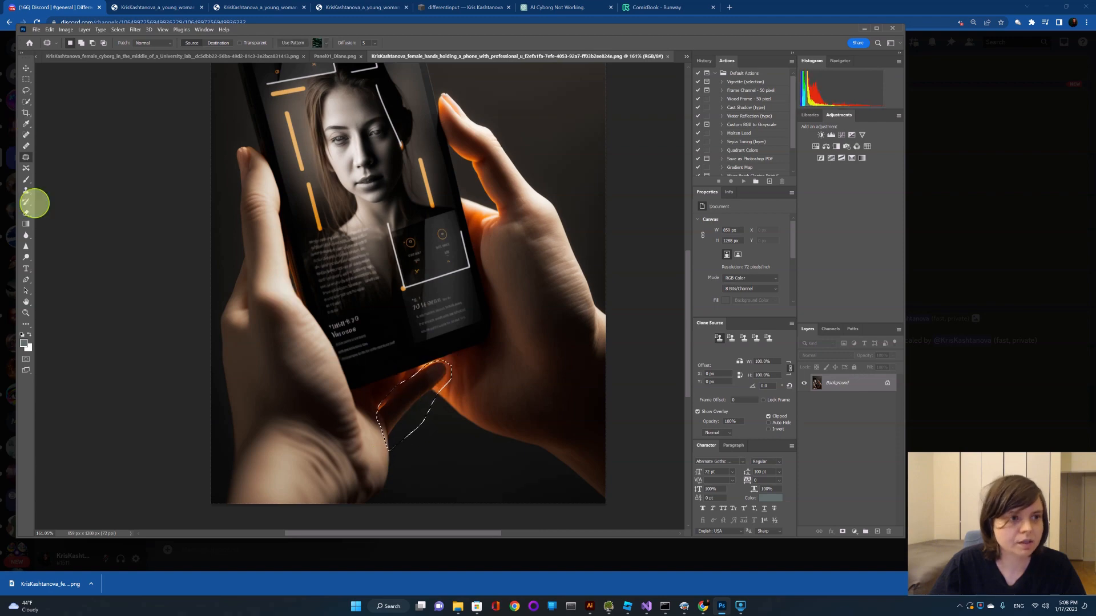
{"action": "left_click", "coordinate": [23, 89]}
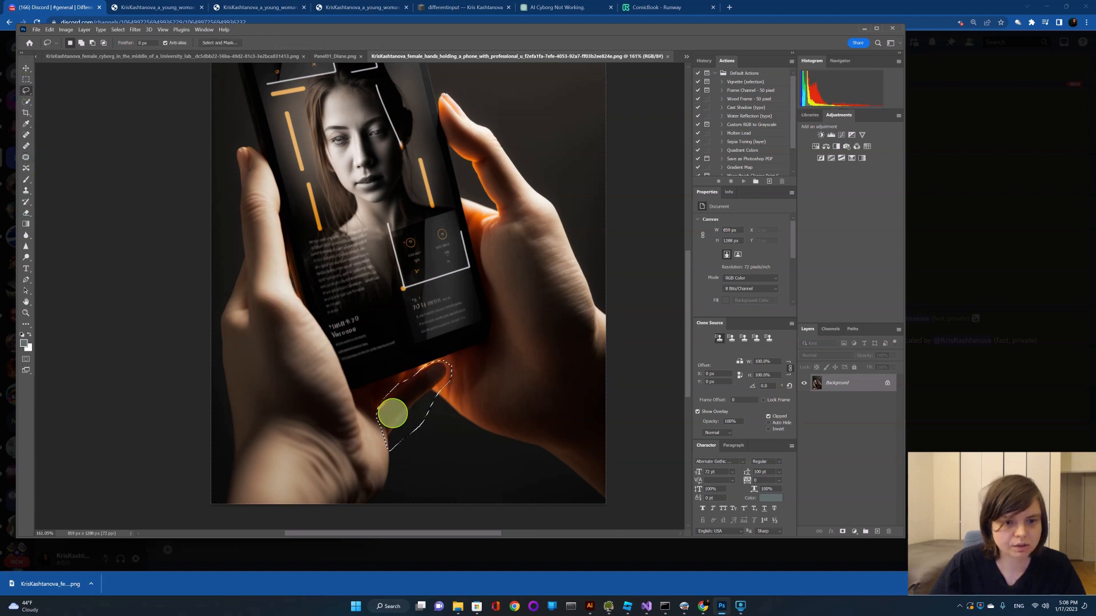
{"action": "right_click", "coordinate": [420, 409]}
{"action": "left_click", "coordinate": [474, 530]}
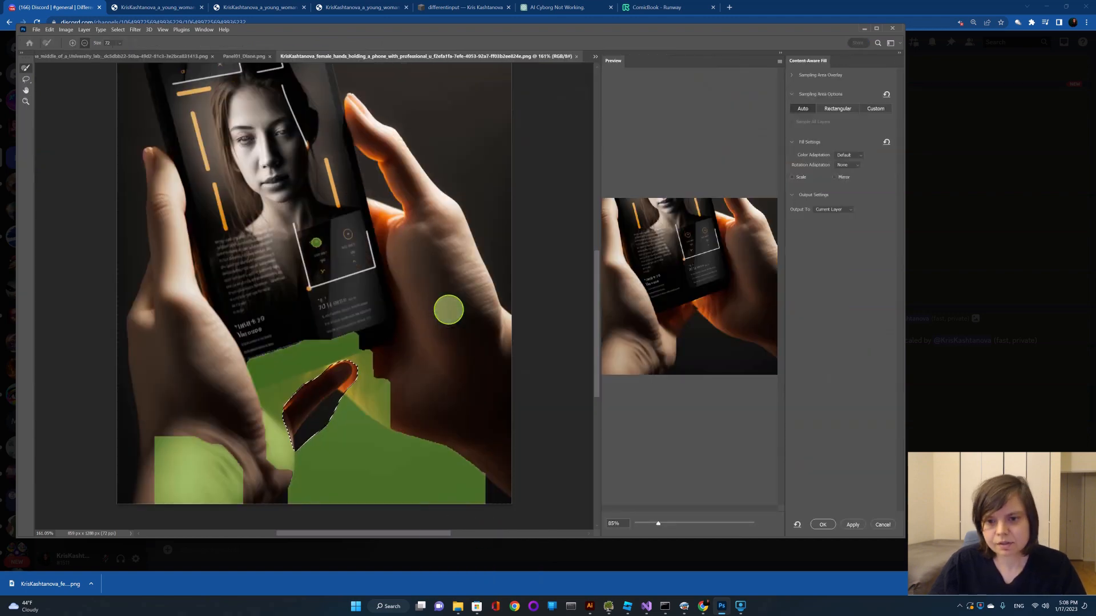
{"action": "left_click", "coordinate": [852, 525]}
{"action": "left_click", "coordinate": [823, 525]}
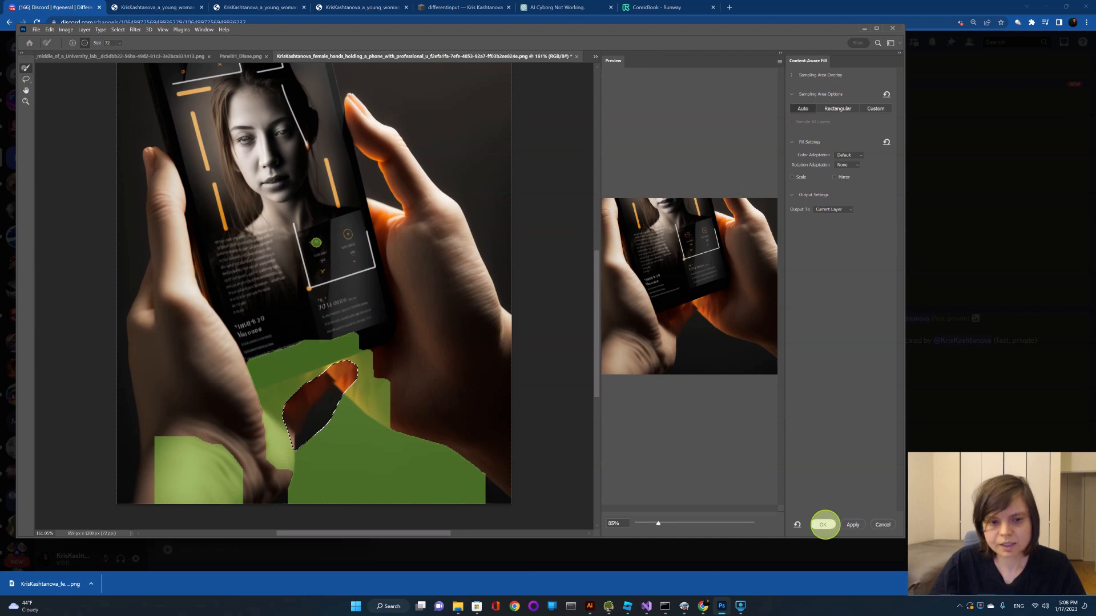
{"action": "key", "text": "ctrl+d"}
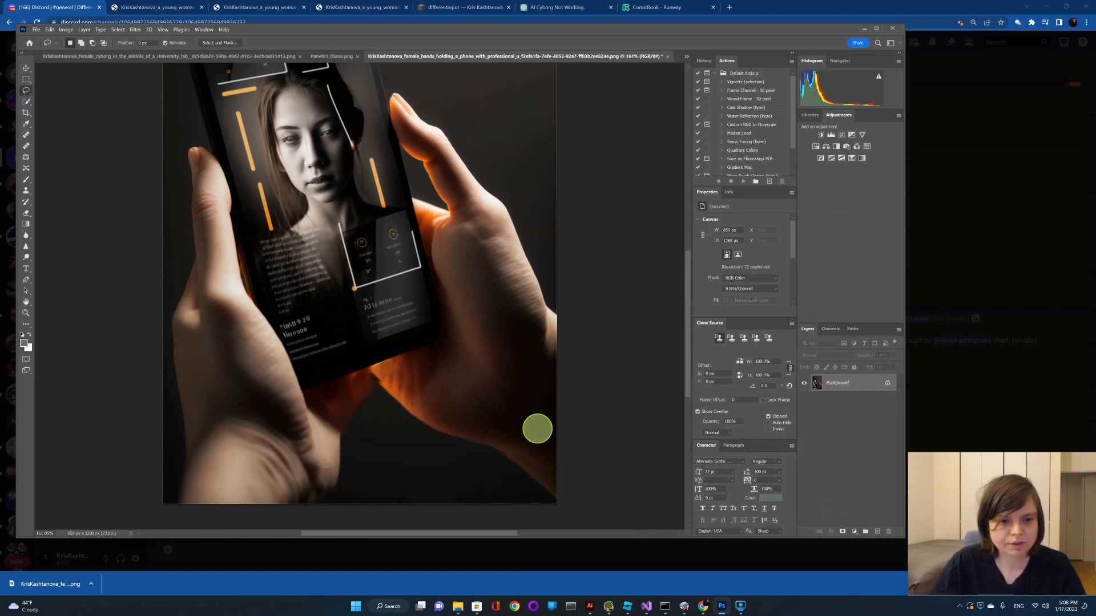
{"action": "scroll", "coordinate": [537, 430], "scroll_direction": "down", "scroll_amount": 6}
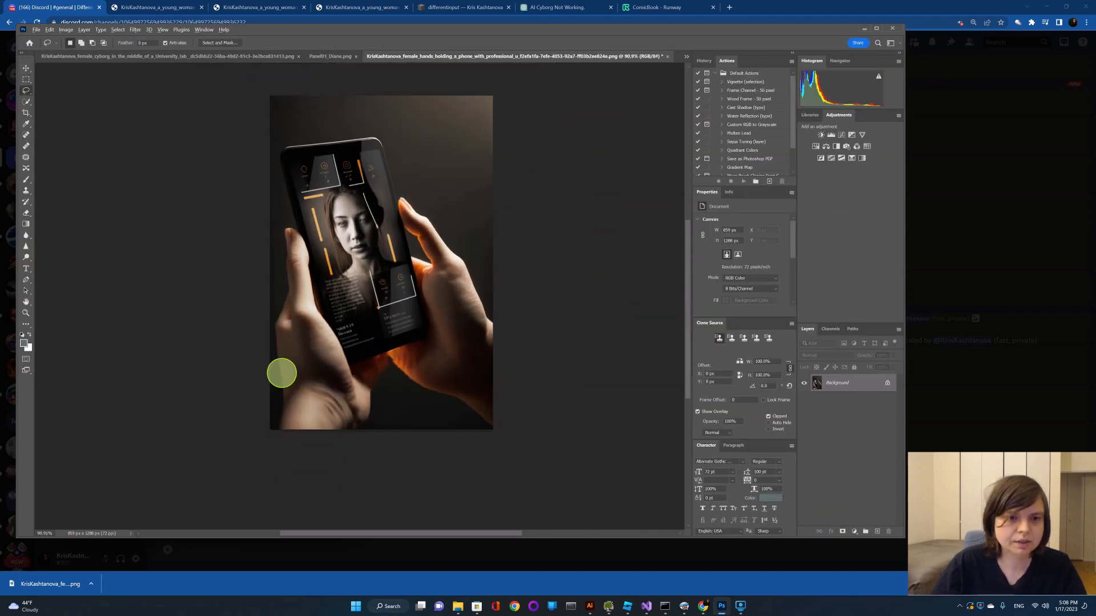
{"action": "scroll", "coordinate": [283, 374], "scroll_direction": "down", "scroll_amount": 1}
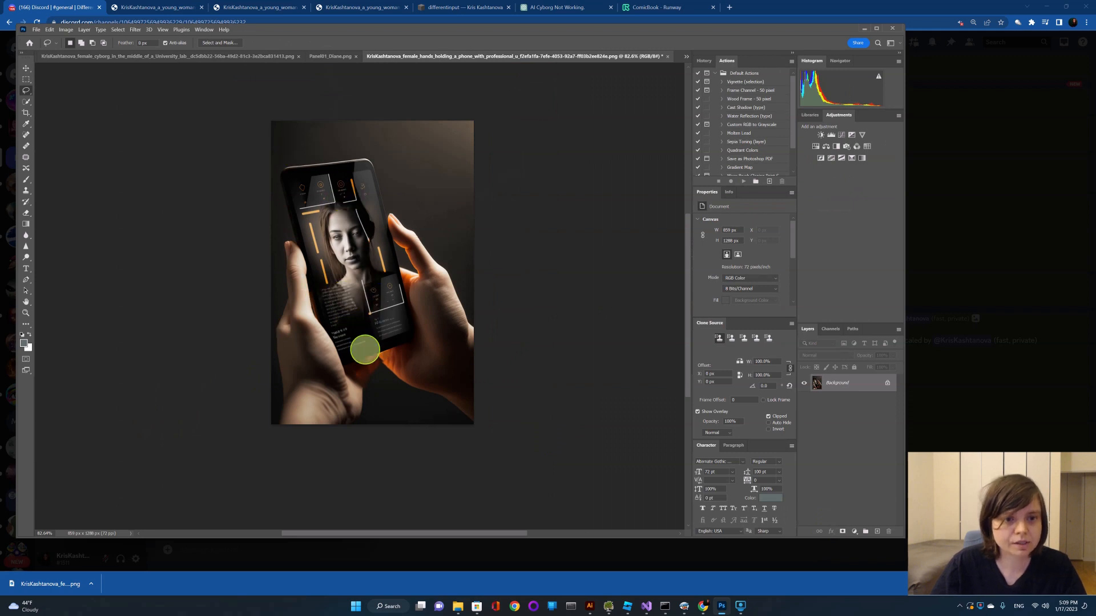
Copy the image of the female cyborg in the university lab and paste it as a layer over the phone picture.
{"action": "left_click", "coordinate": [331, 56]}
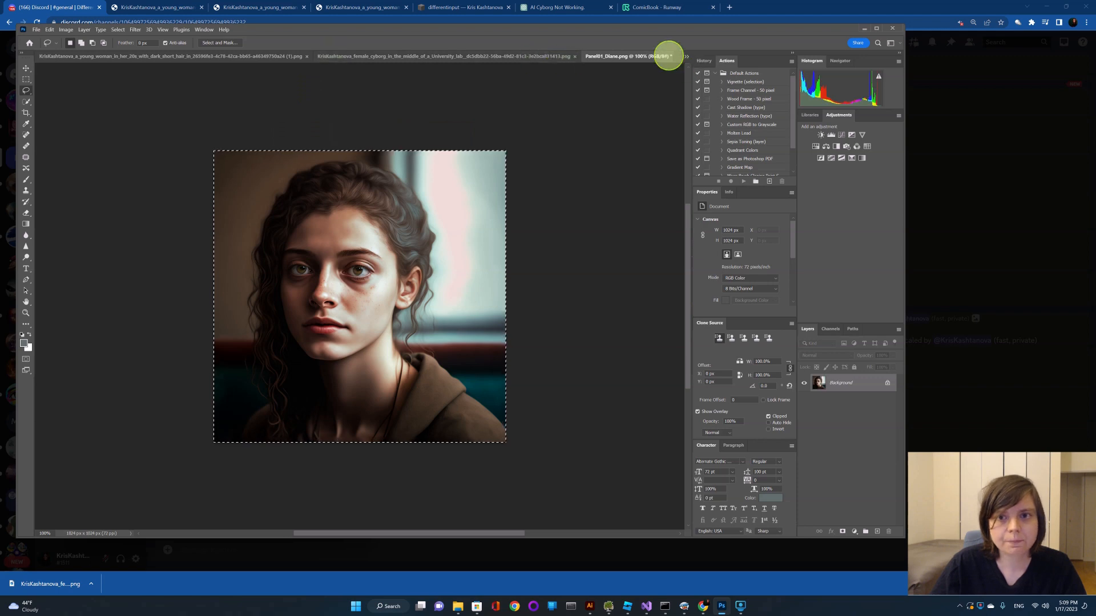
{"action": "left_click", "coordinate": [354, 56]}
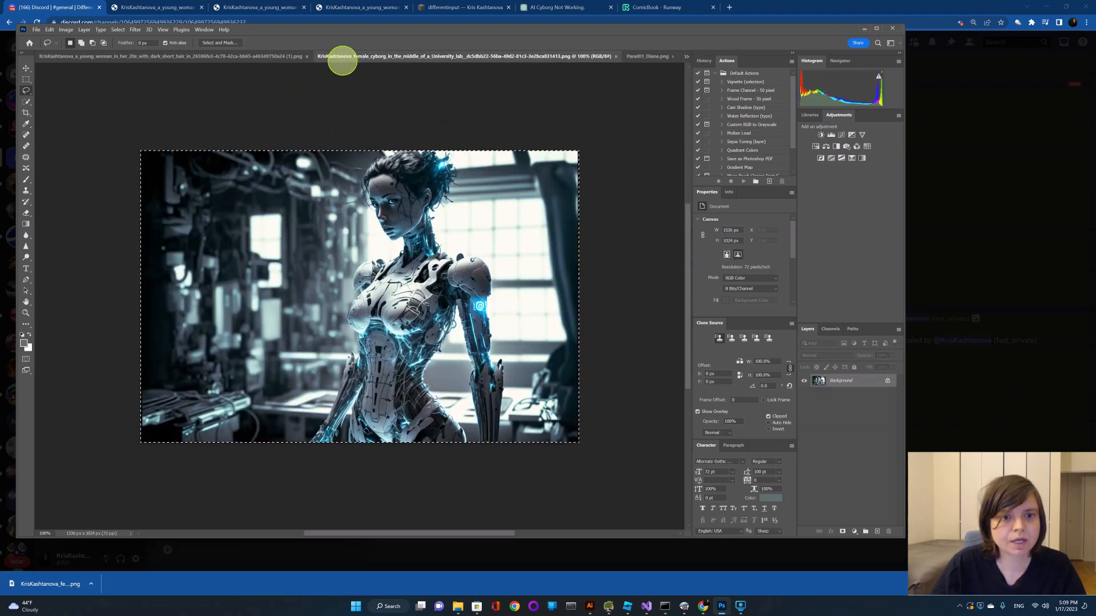
{"action": "left_click", "coordinate": [244, 55]}
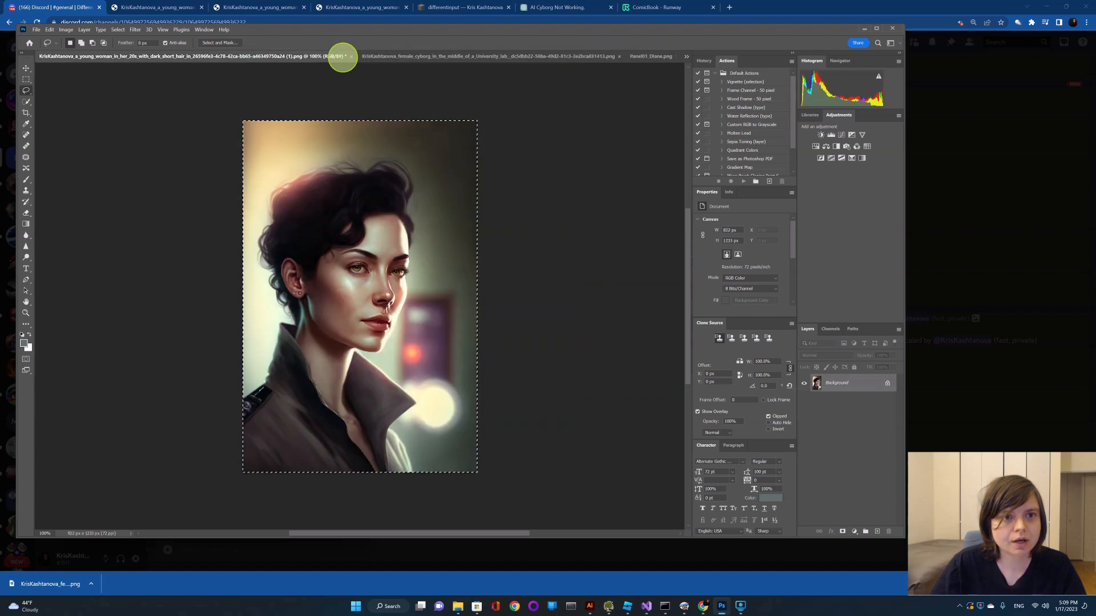
{"action": "left_click", "coordinate": [390, 56]}
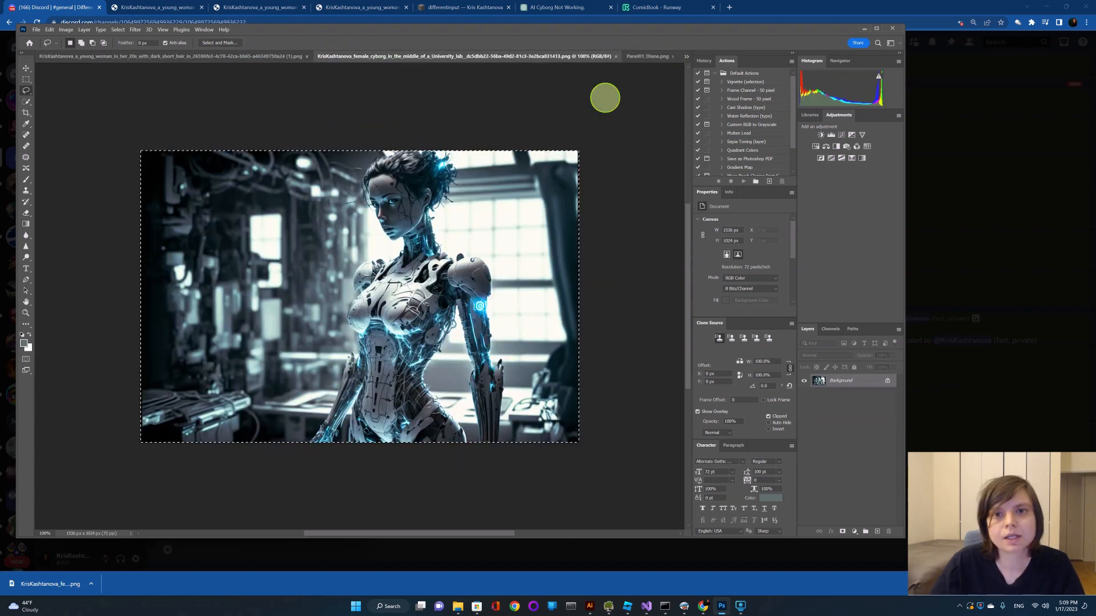
{"action": "left_click", "coordinate": [642, 55]}
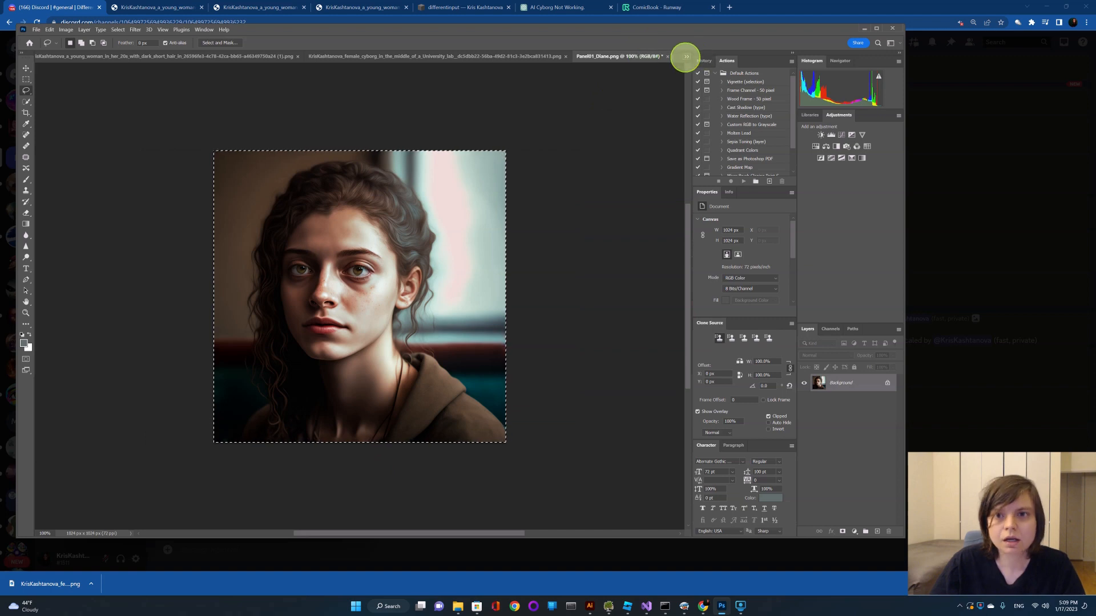
{"action": "left_click", "coordinate": [686, 56]}
{"action": "left_click", "coordinate": [712, 119]}
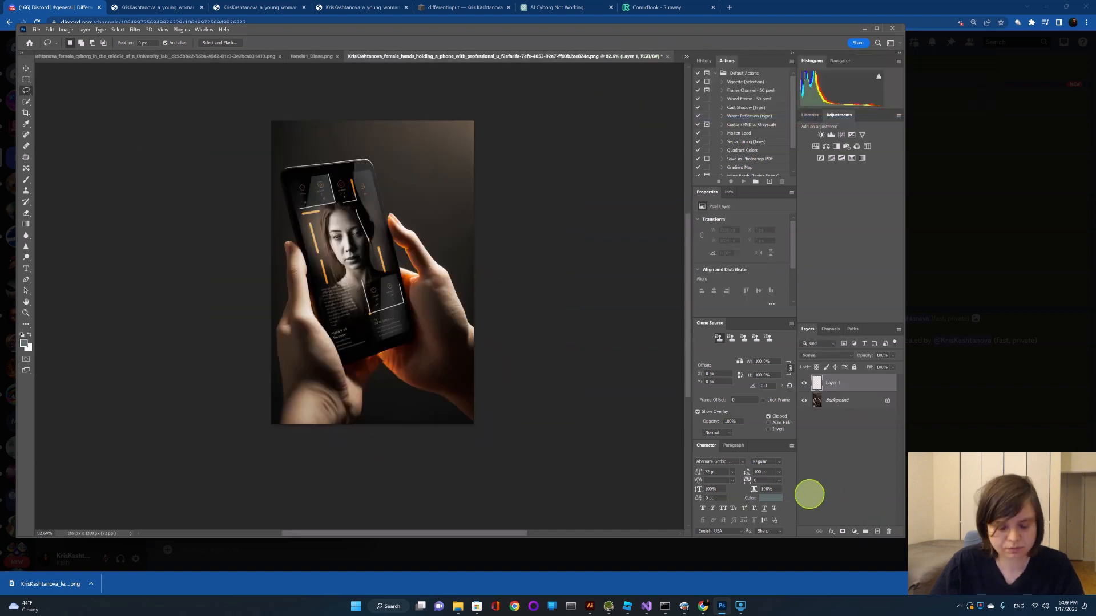
{"action": "key", "text": "ctrl+v"}
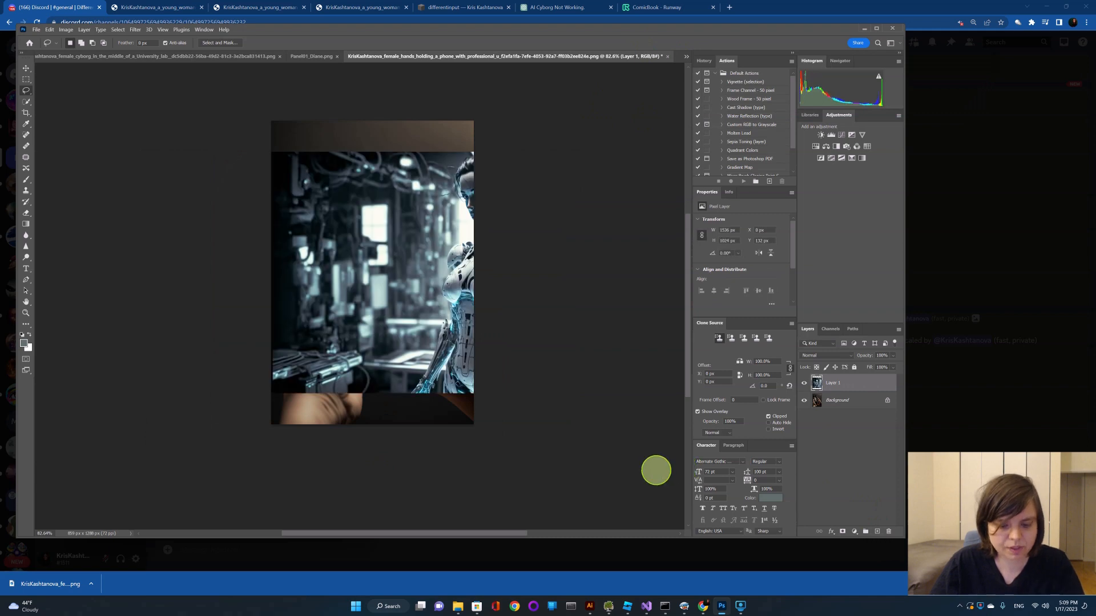
Scale the pasted cyborg picture to about 42% over the phone screen and distort its corners to follow the phone's tilt.
{"action": "key", "text": "ctrl+t"}
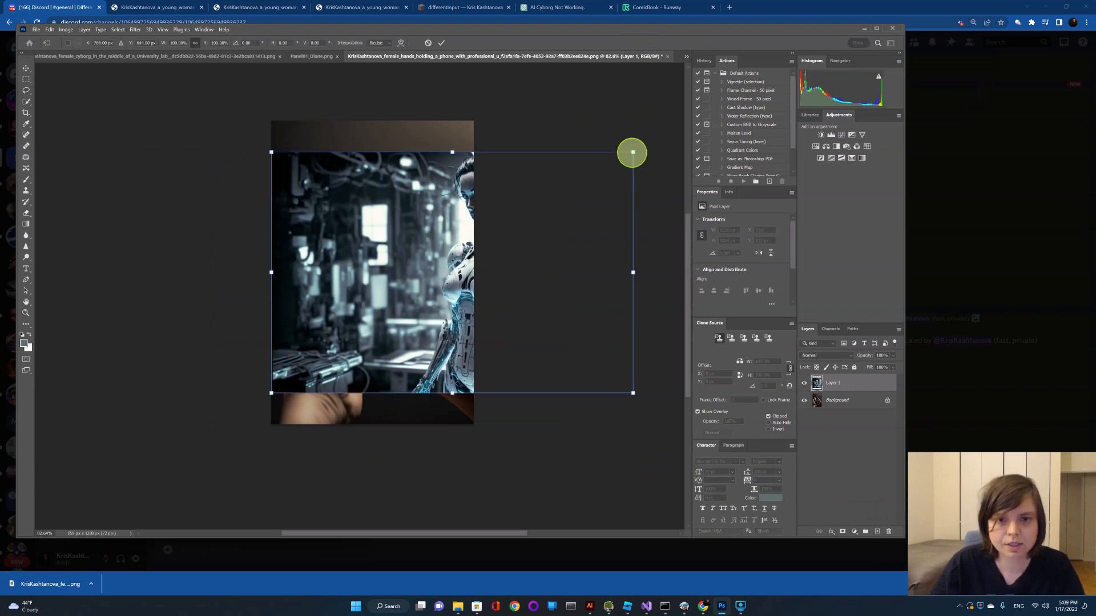
{"action": "left_click_drag", "start_coordinate": [633, 152], "coordinate": [359, 225]}
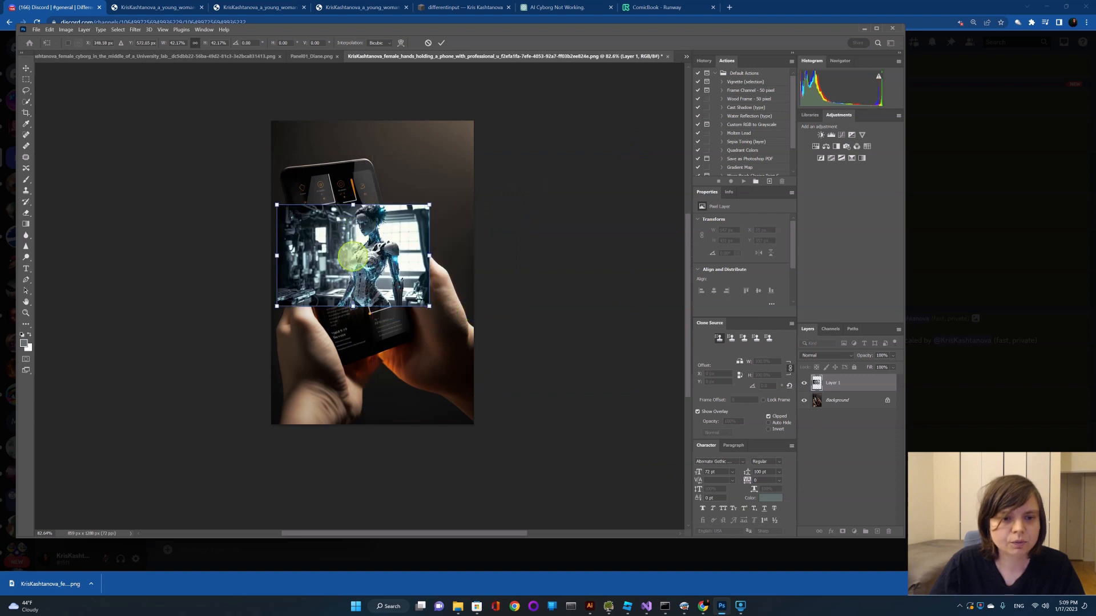
{"action": "right_click", "coordinate": [361, 266]}
{"action": "left_click", "coordinate": [379, 300]}
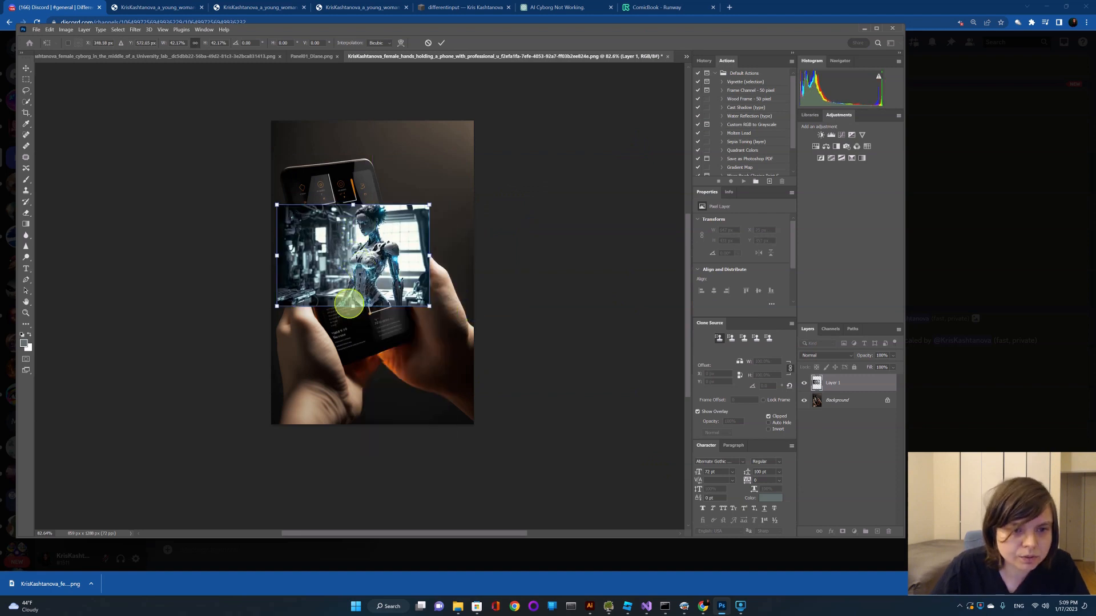
{"action": "left_click_drag", "start_coordinate": [279, 307], "coordinate": [302, 313]}
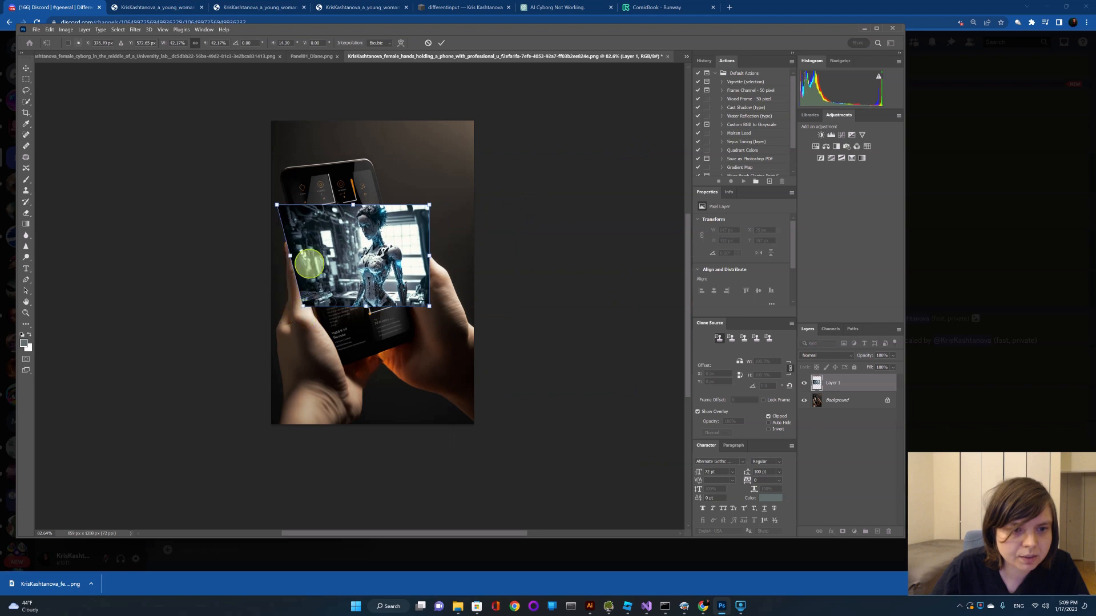
{"action": "left_click_drag", "start_coordinate": [277, 205], "coordinate": [283, 205]}
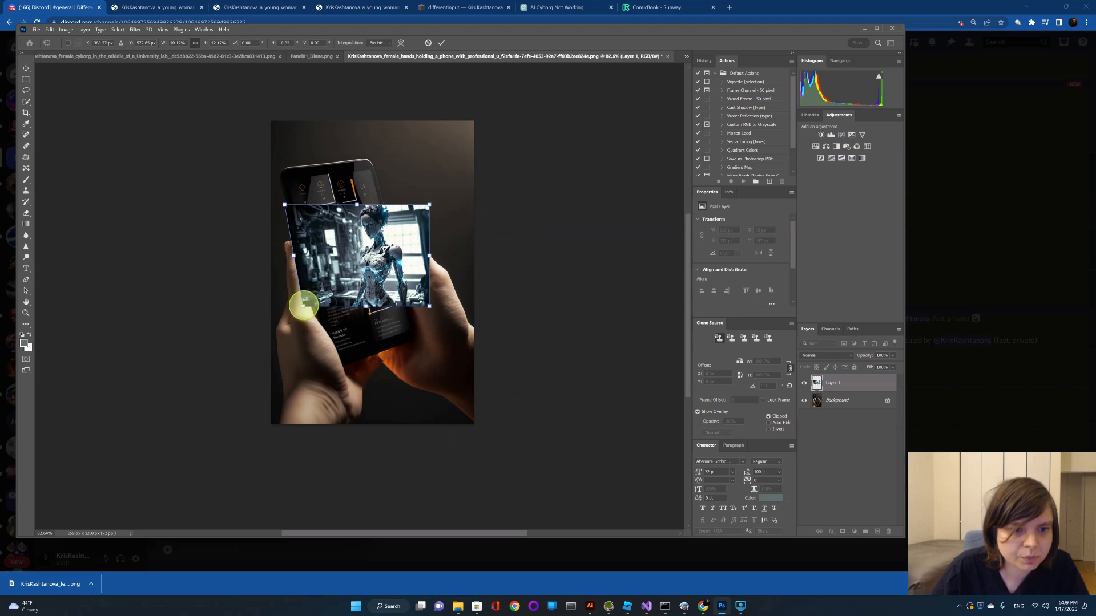
{"action": "left_click_drag", "start_coordinate": [301, 307], "coordinate": [317, 307]}
{"action": "left_click_drag", "start_coordinate": [430, 205], "coordinate": [403, 194]}
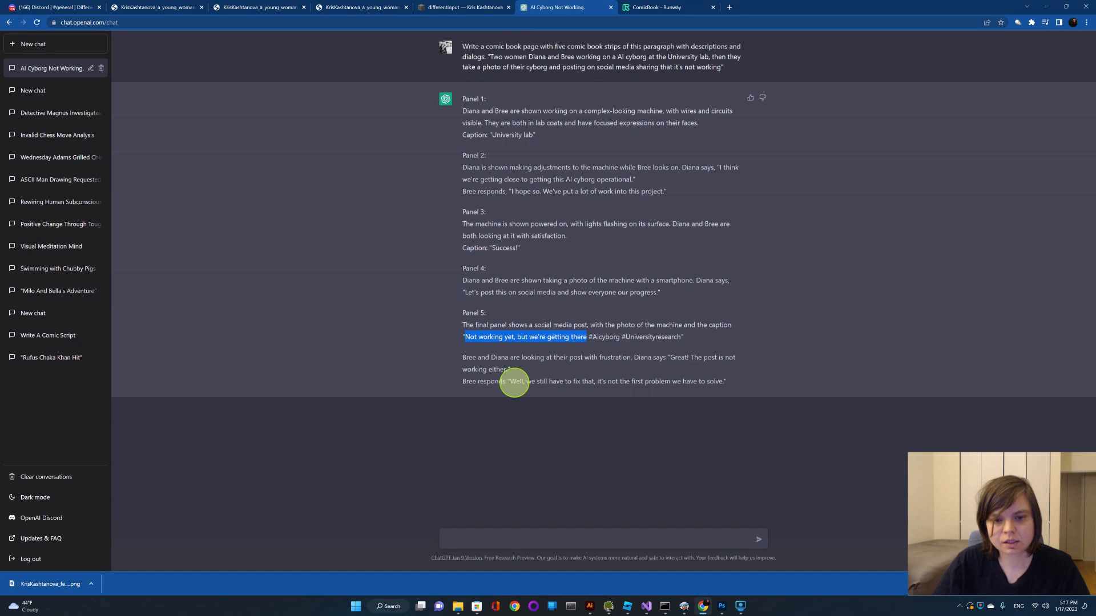
Copy the Panel 5 post caption with both hashtags from the ChatGPT script and switch to the DifferentInput comic in Comic Life.
{"action": "left_click_drag", "start_coordinate": [510, 381], "coordinate": [590, 385]}
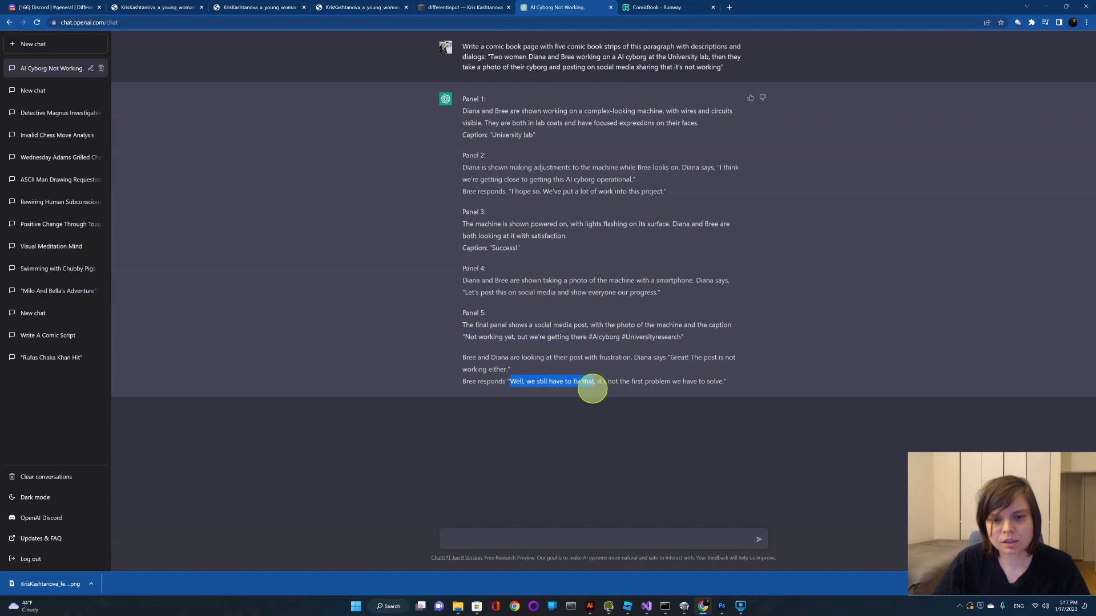
{"action": "left_click_drag", "start_coordinate": [464, 337], "coordinate": [669, 338]}
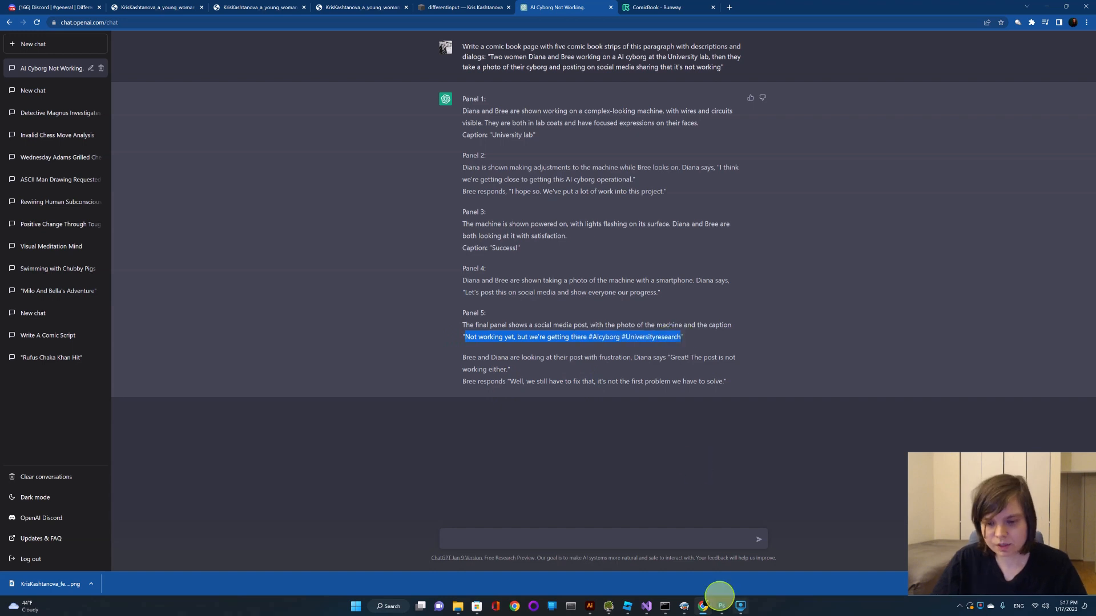
{"action": "left_click", "coordinate": [685, 604]}
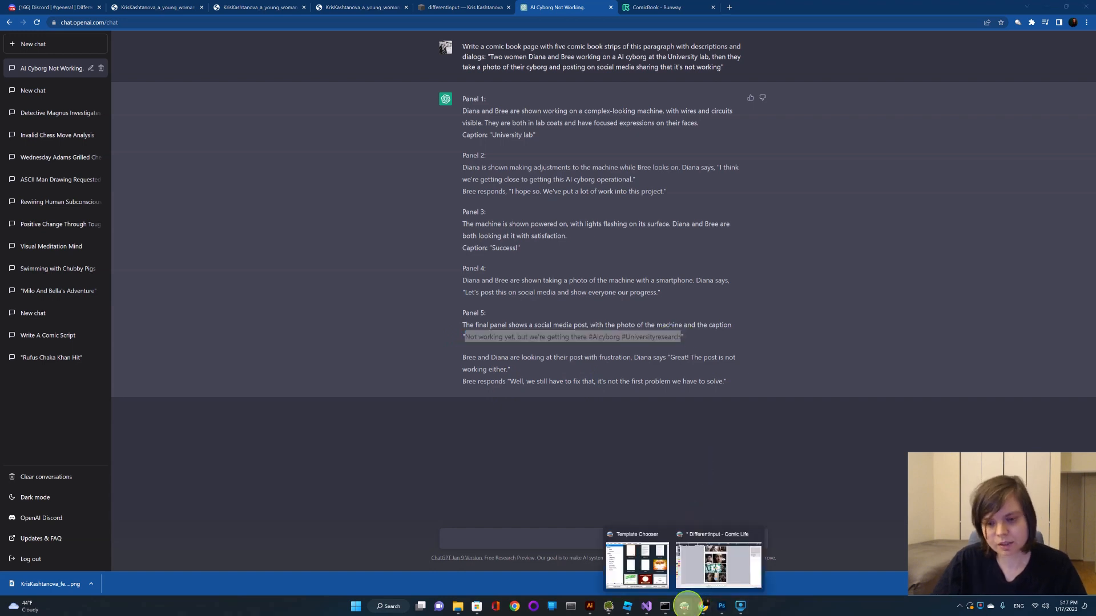
{"action": "left_click", "coordinate": [705, 565]}
Add a caption box at the bottom of page 4 reading "Not working yet, but we're getting there #AIcyborg #Universityresearch".
{"action": "double_click", "coordinate": [516, 480]}
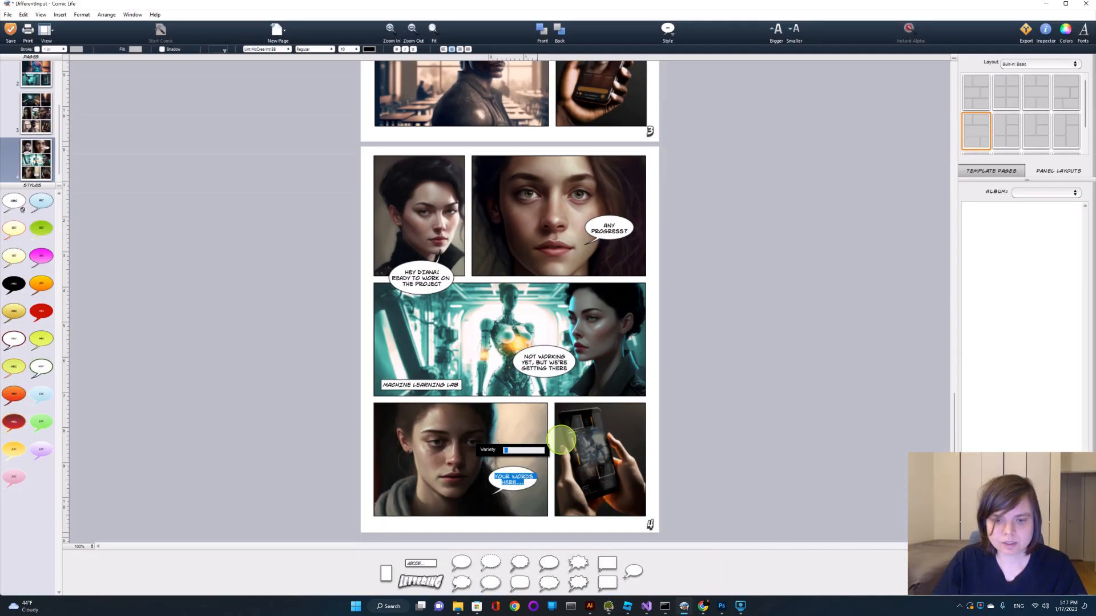
{"action": "left_click_drag", "start_coordinate": [421, 564], "coordinate": [540, 514]}
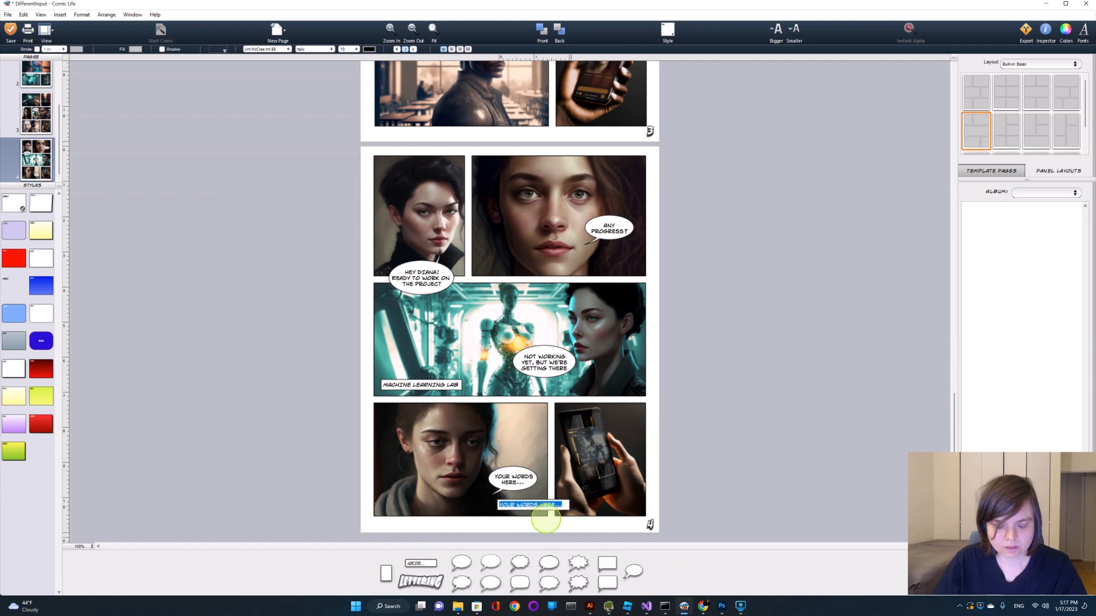
{"action": "type", "text": "NOT WORKING YET, BUT WE'RE GETTING THERE #AICYBORG #UNIVERSITYRESEARCH"}
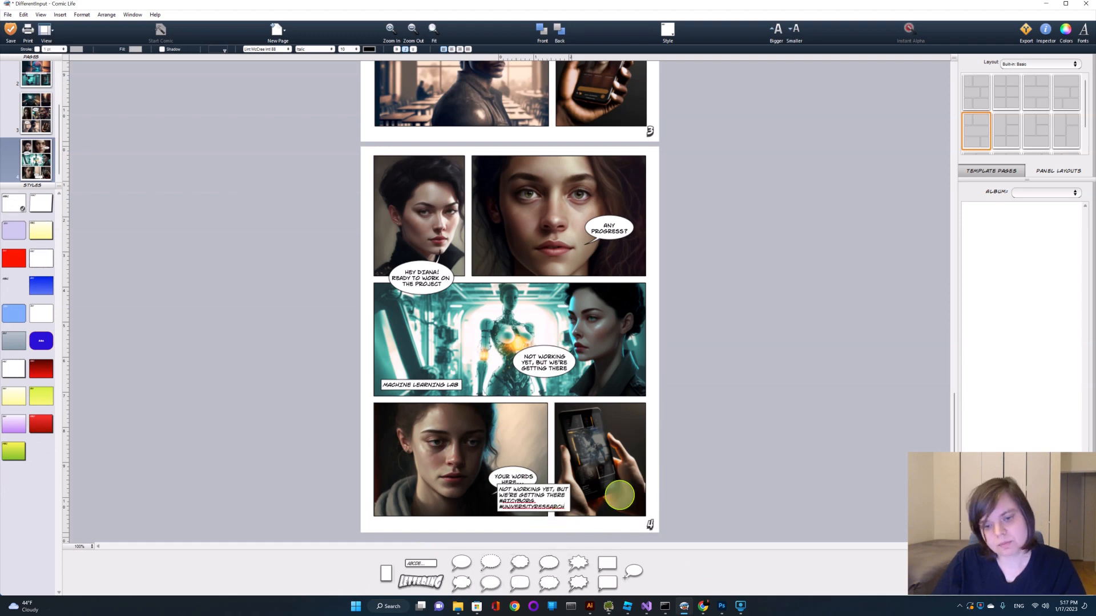
Widen the new hashtag caption box towards the phone panel and enclose its text in quotation marks.
{"action": "left_click", "coordinate": [569, 497]}
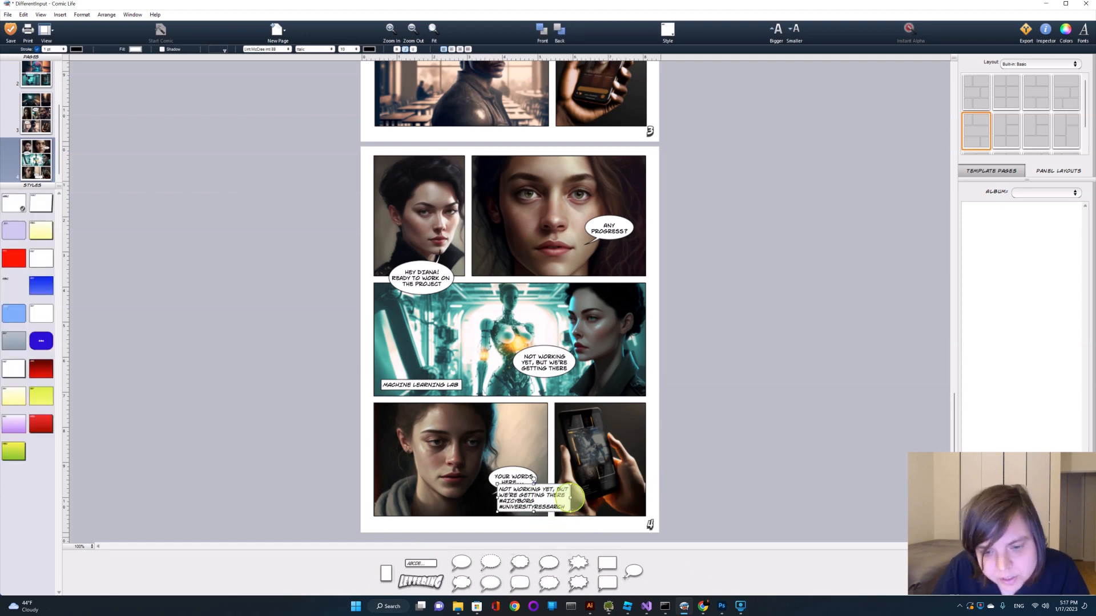
{"action": "left_click_drag", "start_coordinate": [569, 497], "coordinate": [601, 499]}
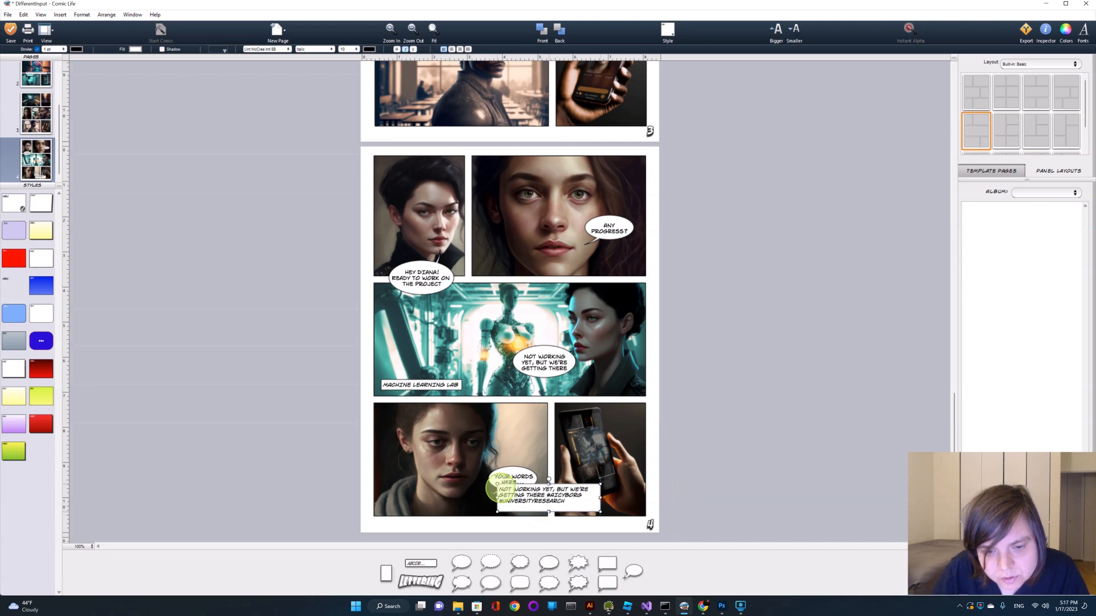
{"action": "double_click", "coordinate": [492, 488]}
{"action": "left_click", "coordinate": [494, 488]}
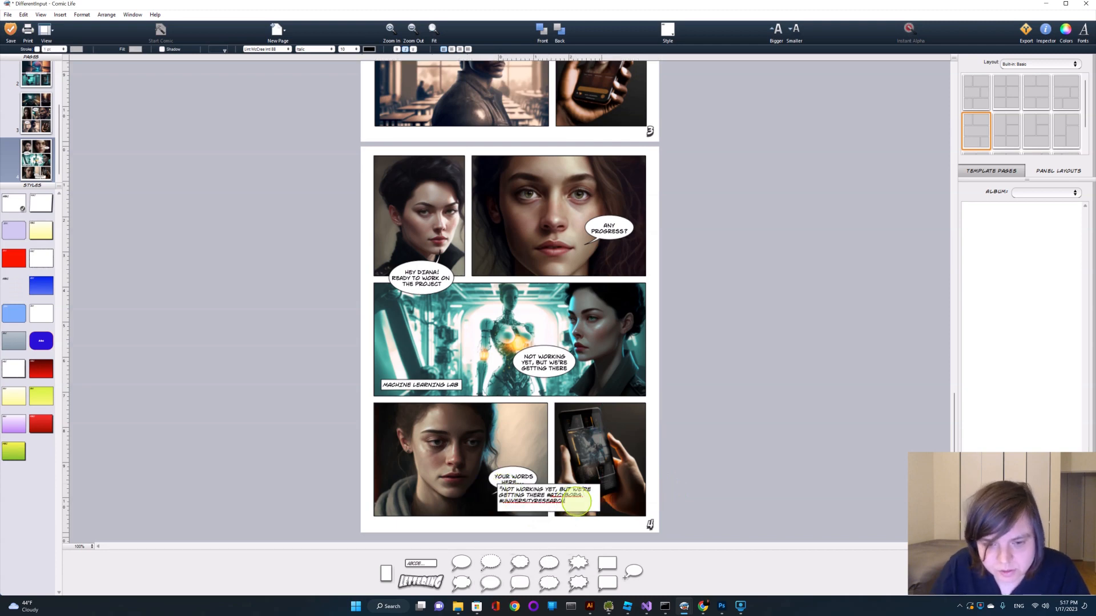
{"action": "left_click", "coordinate": [576, 502]}
{"action": "type", "text": ".\""}
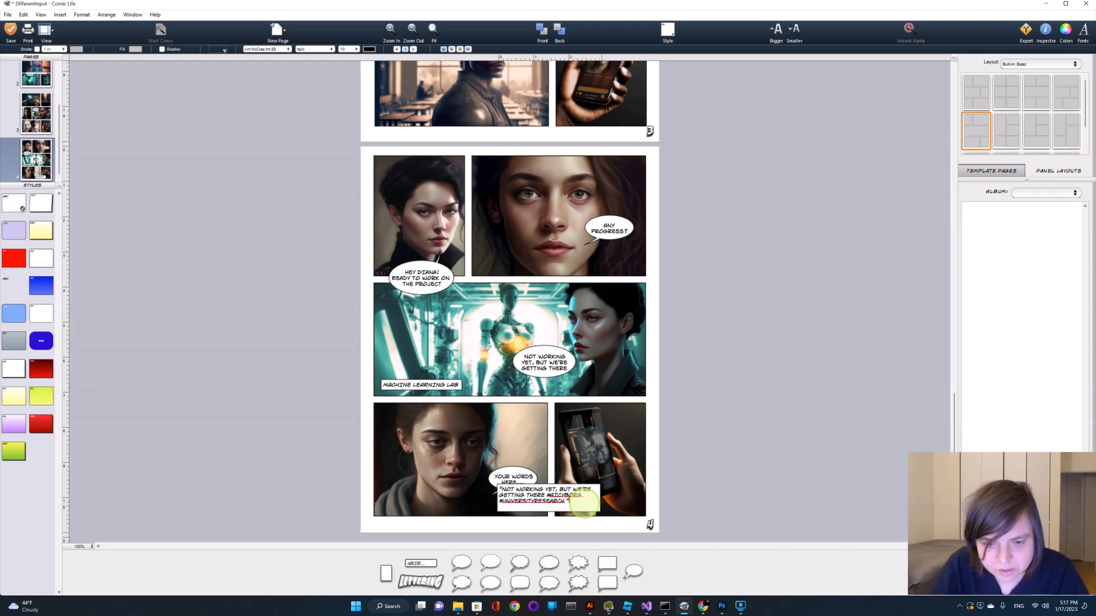
Move the bottom panel's balloon up off the caption, then shift the "Not working yet" balloon away from Bree and adjust its tail.
{"action": "left_click_drag", "start_coordinate": [501, 472], "coordinate": [502, 396]}
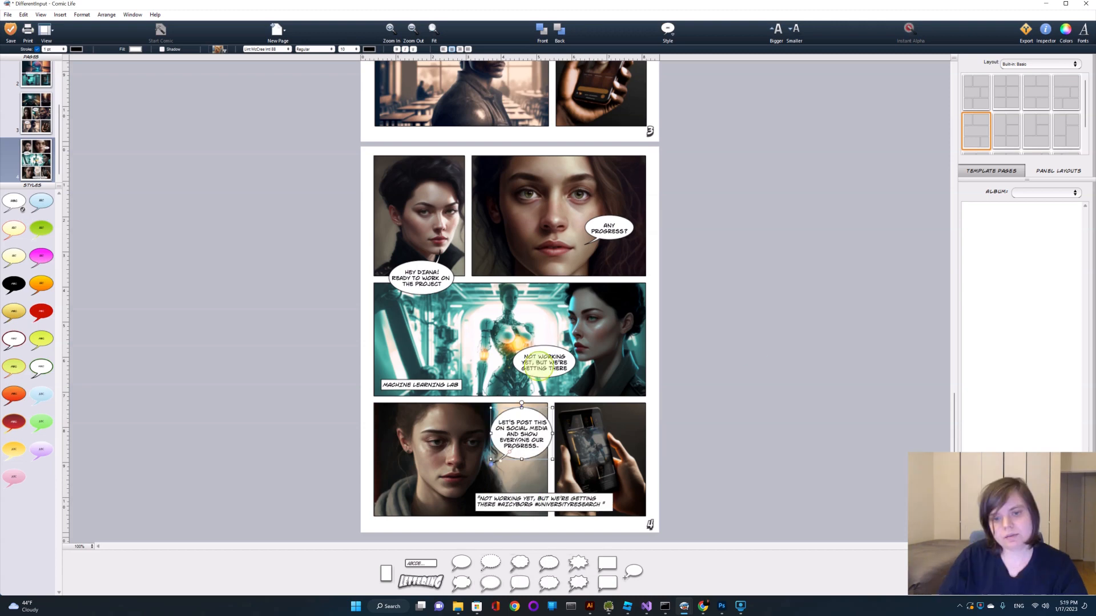
{"action": "left_click_drag", "start_coordinate": [539, 366], "coordinate": [529, 370]}
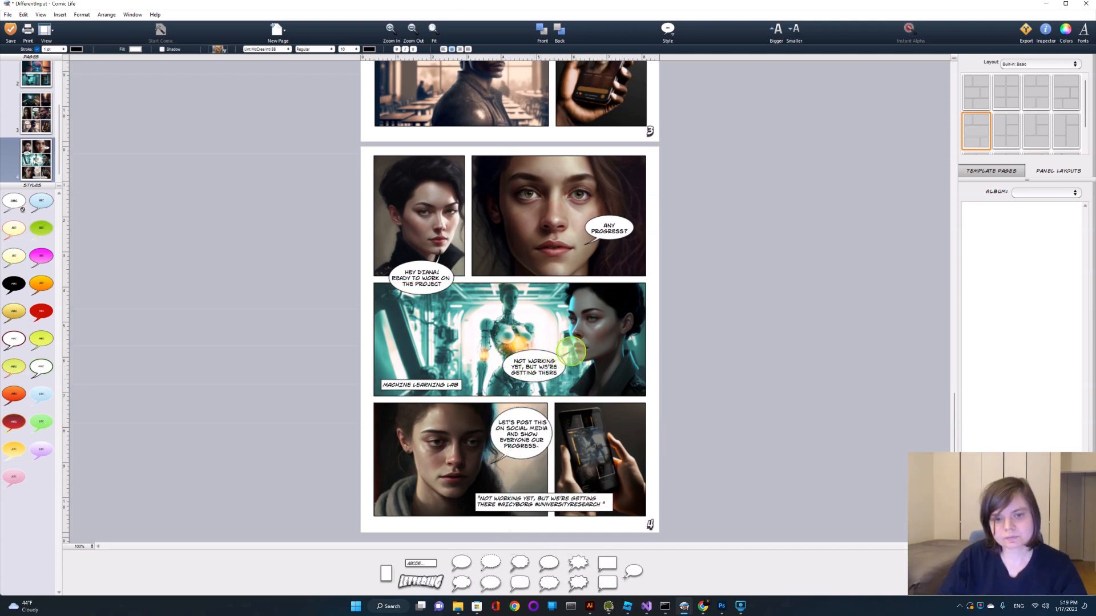
{"action": "left_click_drag", "start_coordinate": [571, 352], "coordinate": [571, 352]}
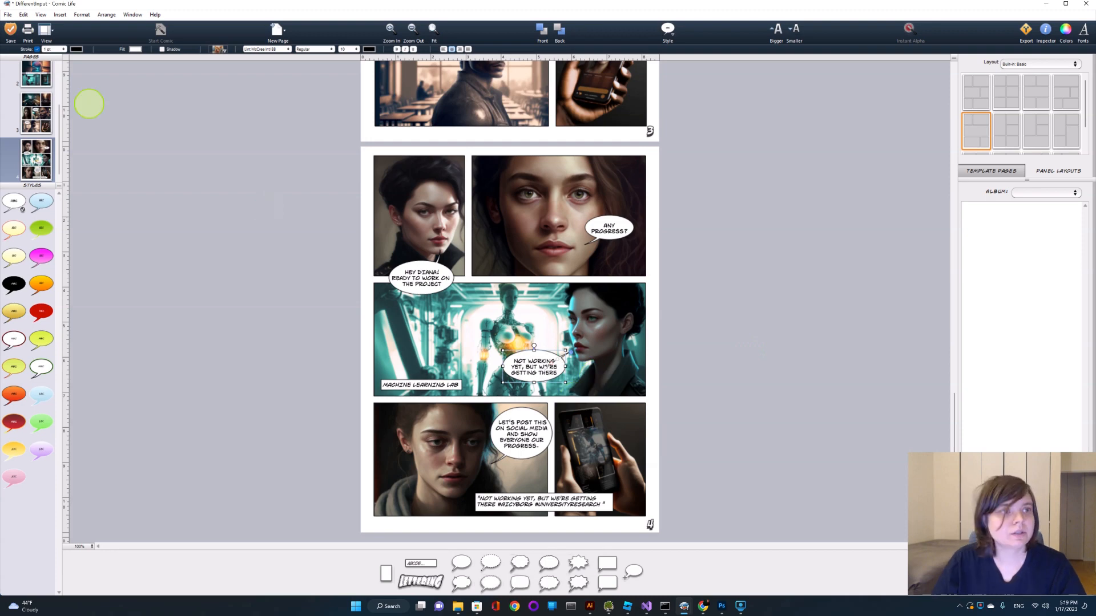
Save the comic and set up an image export of all pages as PNG at 300 dpi.
{"action": "left_click", "coordinate": [10, 29]}
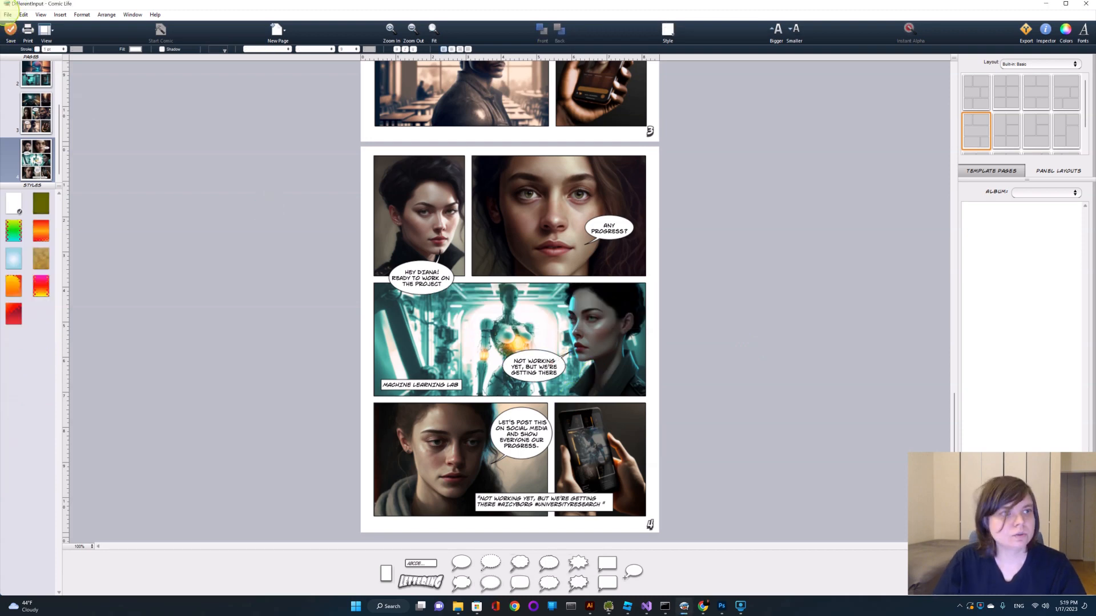
{"action": "left_click", "coordinate": [8, 14]}
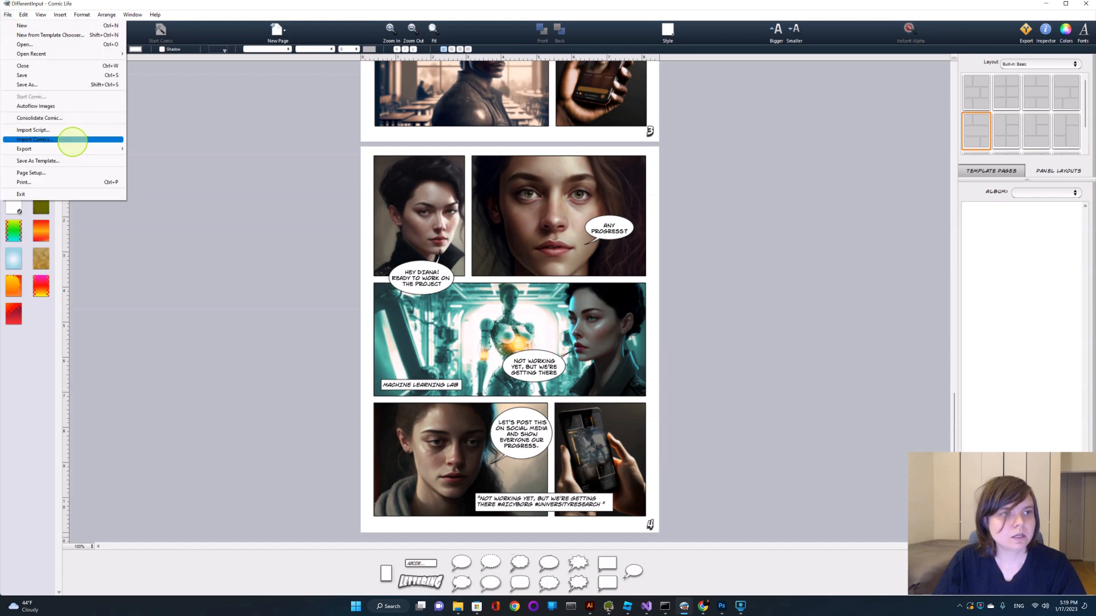
{"action": "mouse_move", "coordinate": [73, 149]}
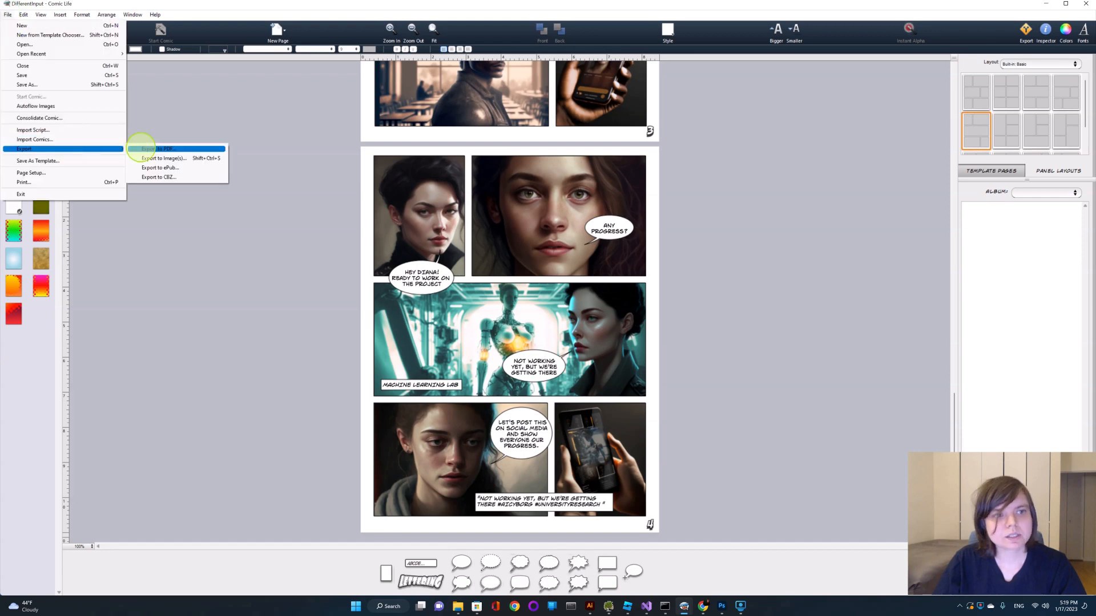
{"action": "left_click", "coordinate": [162, 158]}
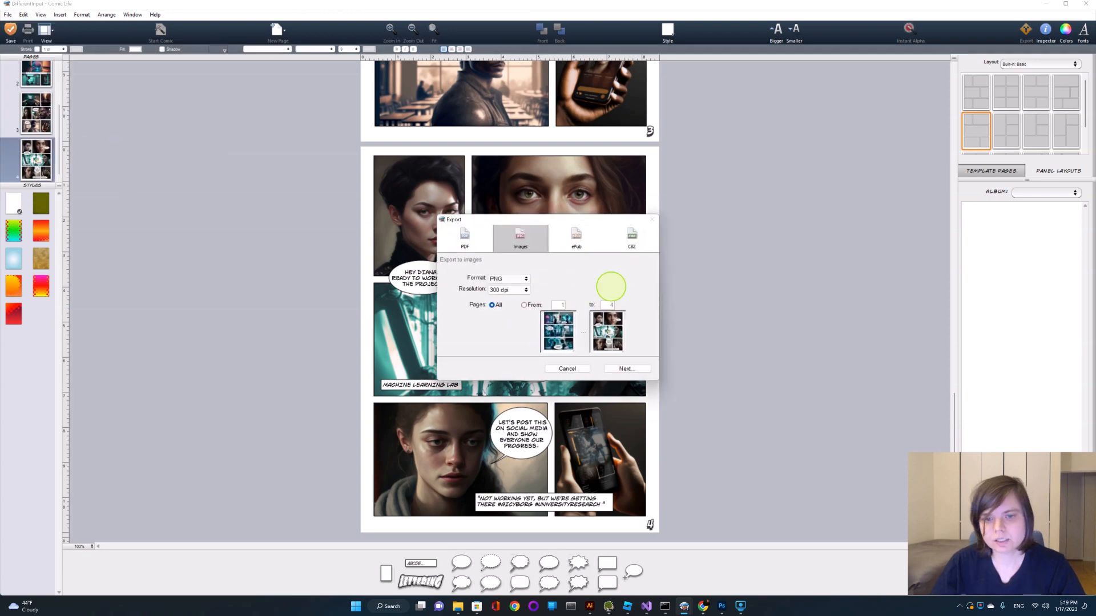
{"action": "left_click", "coordinate": [631, 369]}
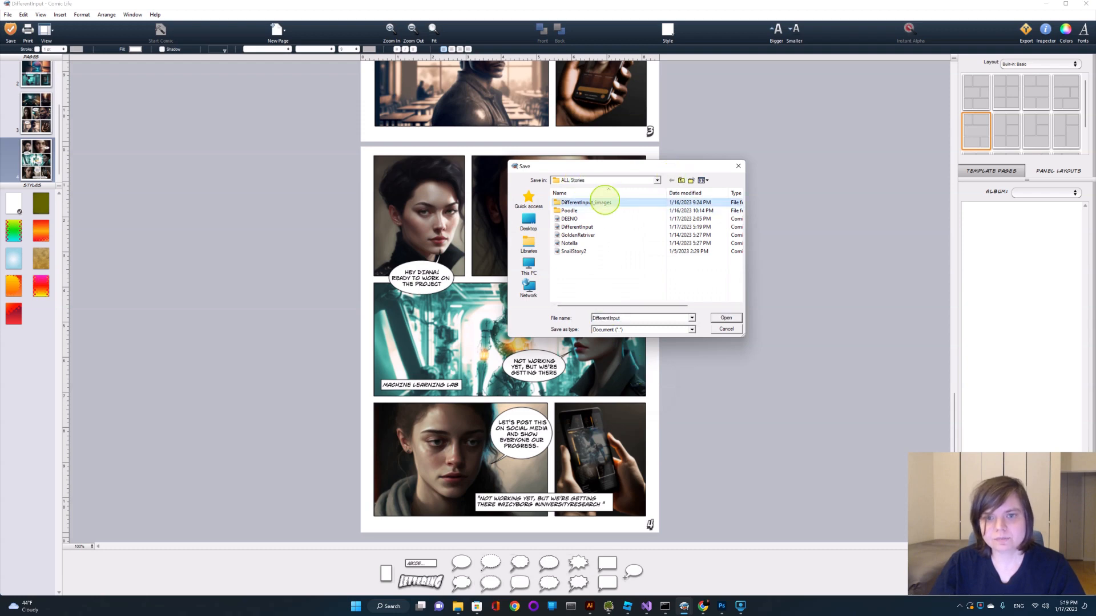
Save the exported page images as DifferentInput in the DifferentInput subfolder of DifferentInput_images.
{"action": "double_click", "coordinate": [596, 203]}
{"action": "left_click", "coordinate": [575, 212]}
{"action": "double_click", "coordinate": [574, 212]}
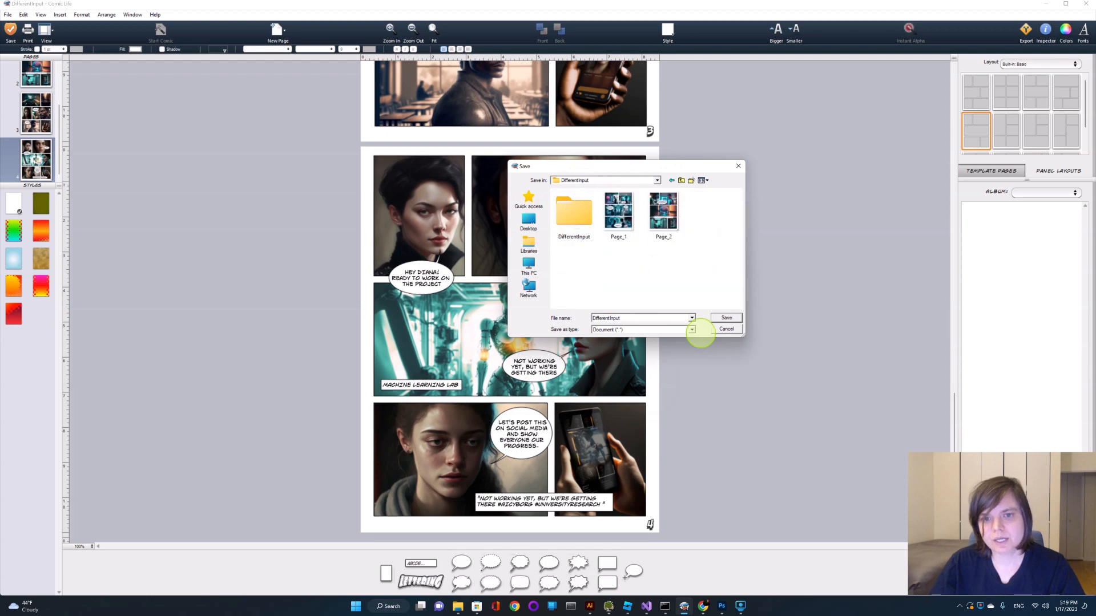
{"action": "left_click", "coordinate": [727, 318]}
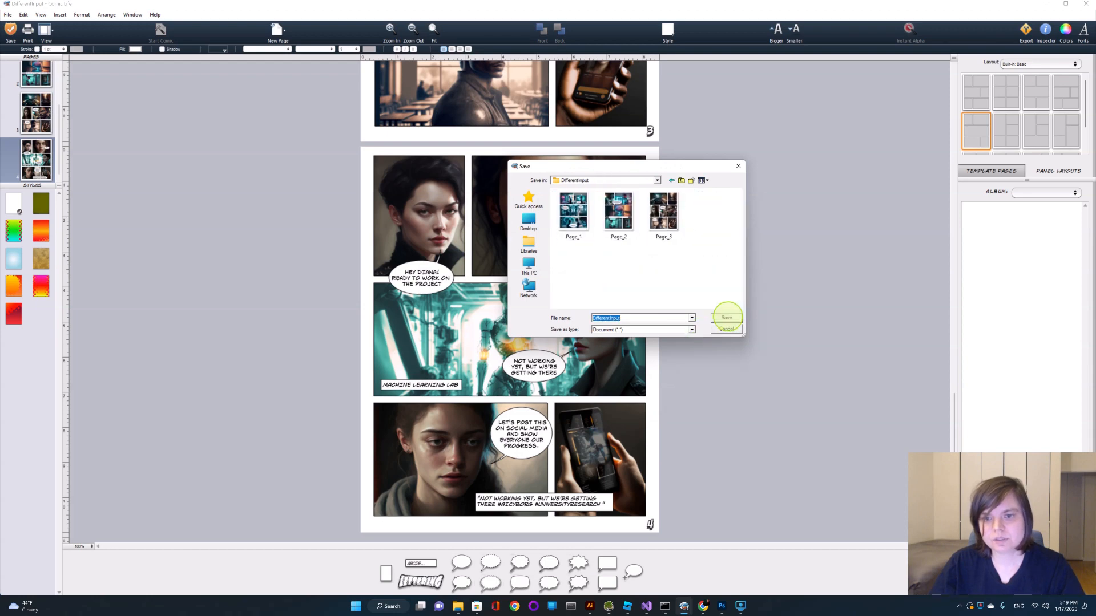